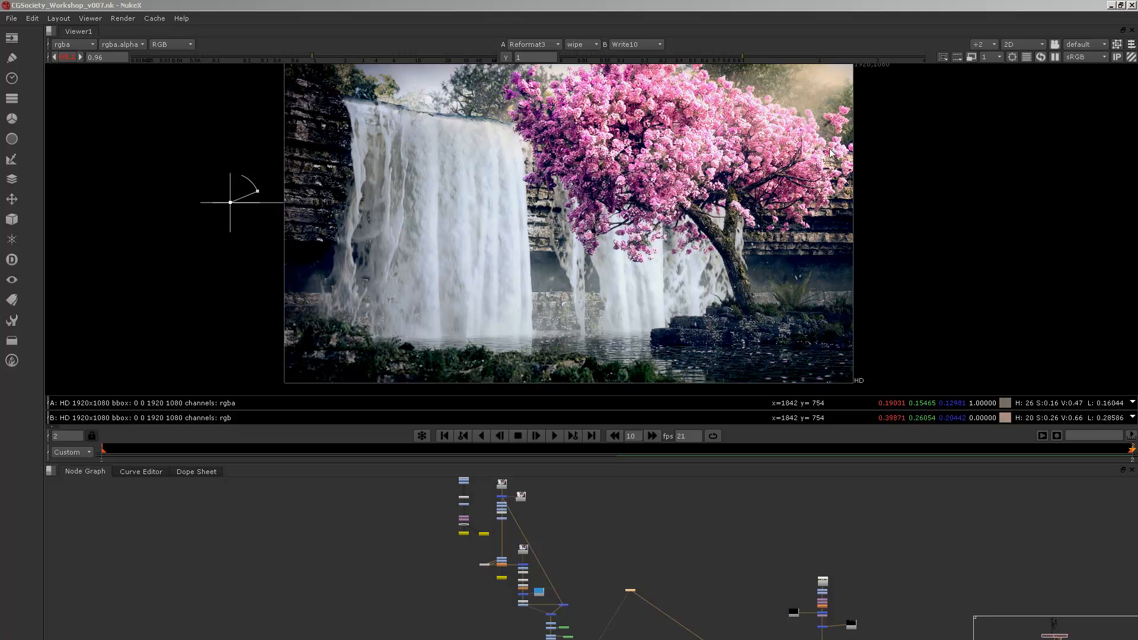
# Step: Move the viewer's wipe control past the right edge of the image to show the full Reformat3 input instead of Write10
pyautogui.moveTo(523, 177); pyautogui.dragTo(525, 185, button='middle')
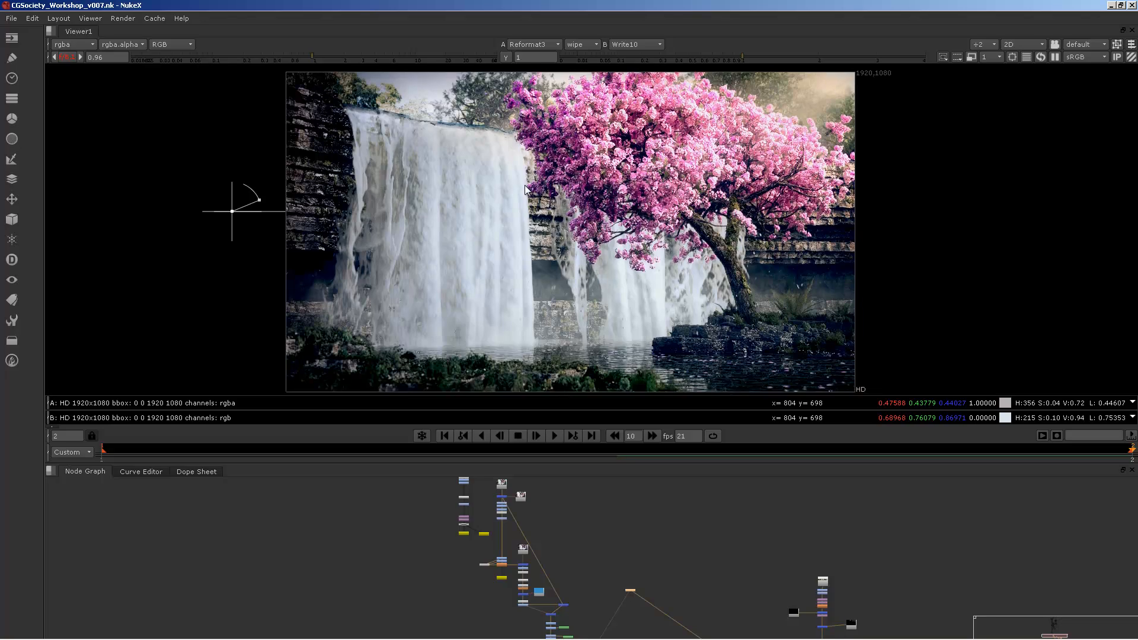
pyautogui.moveTo(233, 212); pyautogui.dragTo(1026, 192)
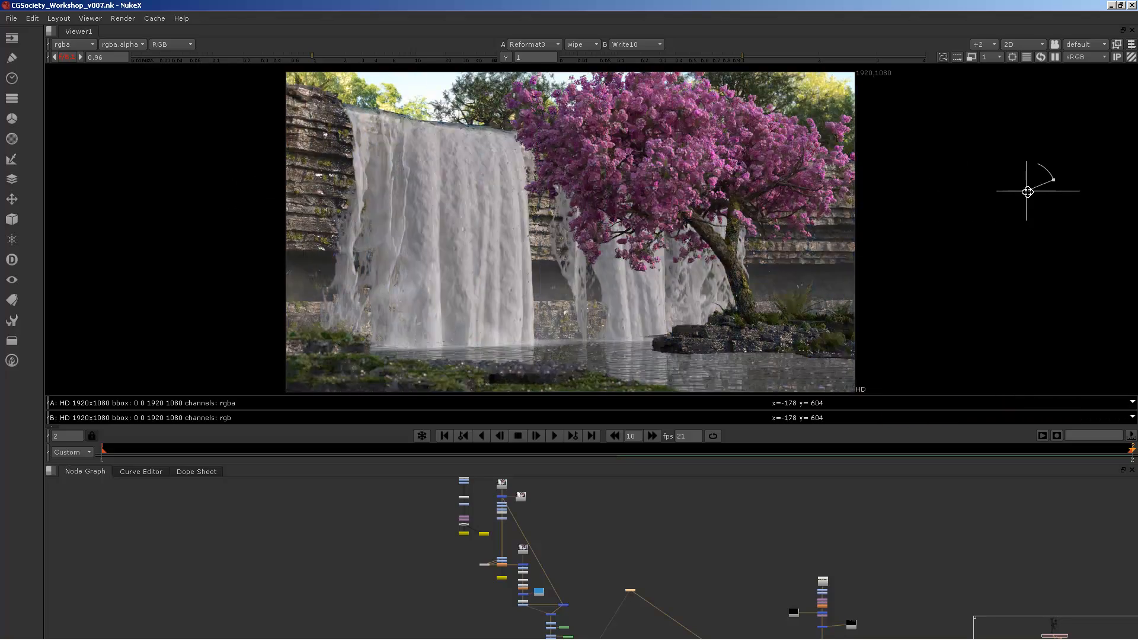
pyautogui.moveTo(1027, 192)
pyautogui.mouseDown()
pyautogui.moveTo(110, 218)
pyautogui.moveTo(1046, 200)
pyautogui.mouseUp()
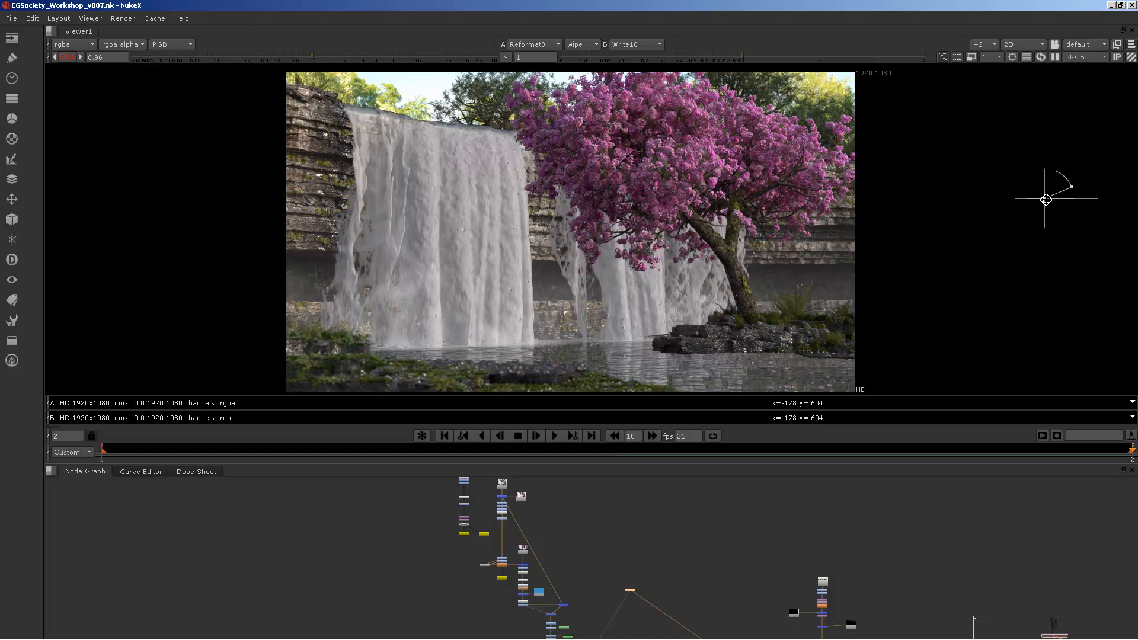
pyautogui.moveTo(901, 600); pyautogui.dragTo(745, 542, button='middle')
pyautogui.scroll(5, 721, 520)
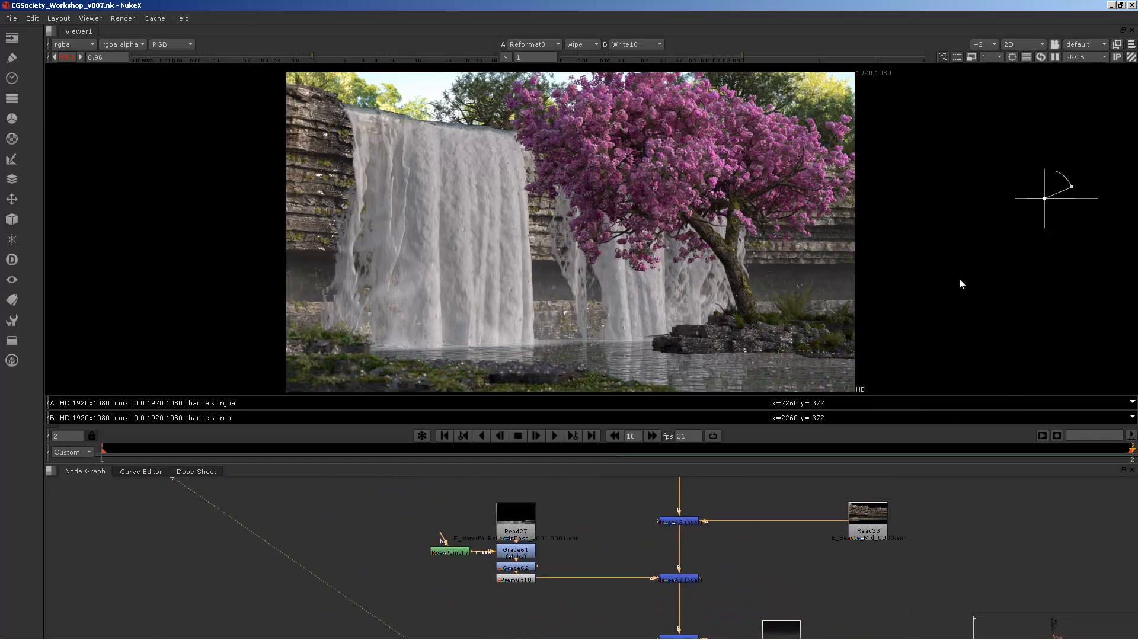
pyautogui.moveTo(1048, 200); pyautogui.dragTo(1044, 200)
# Step: View the background landscape photo from the Read34 node at the start of the node tree
pyautogui.scroll(-5, 692, 507)
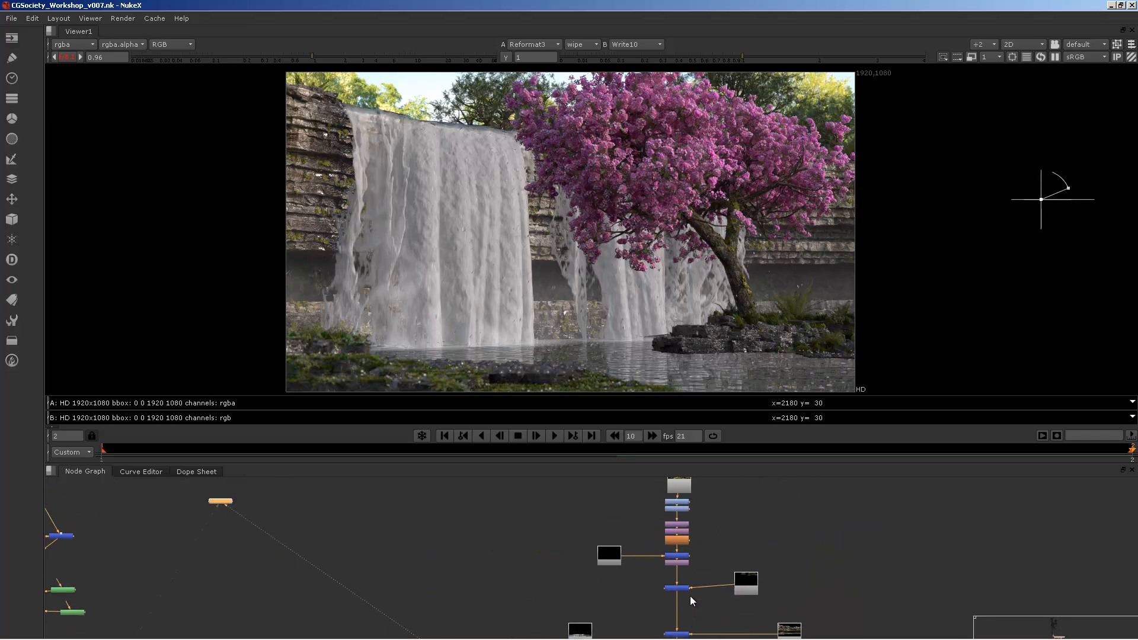
pyautogui.scroll(5, 703, 573)
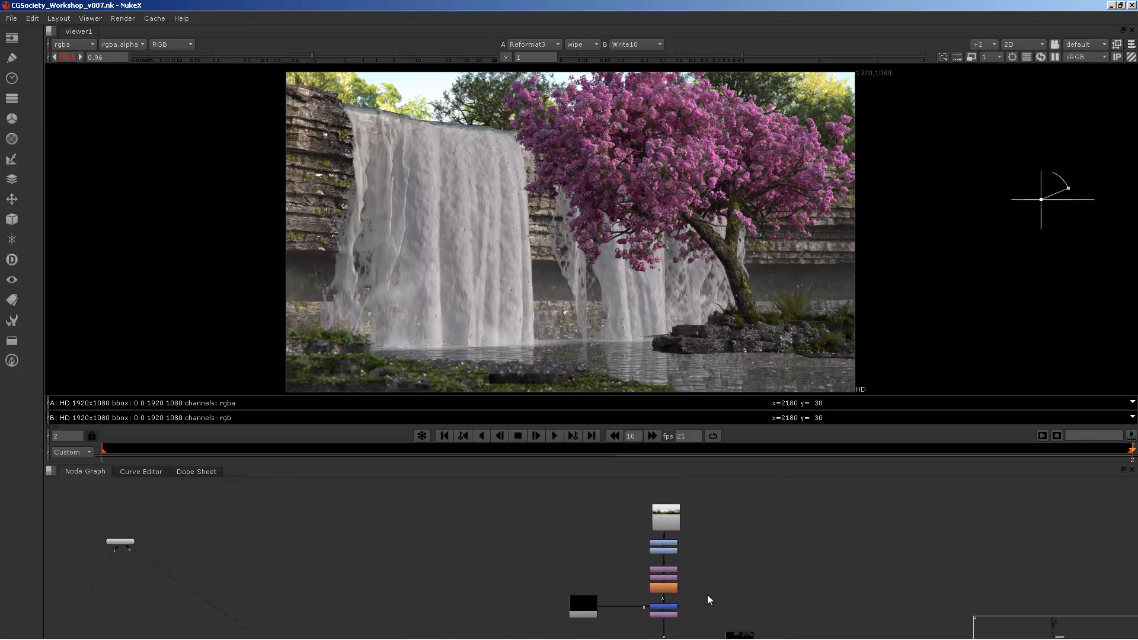
pyautogui.click(668, 520)
pyautogui.press('1')
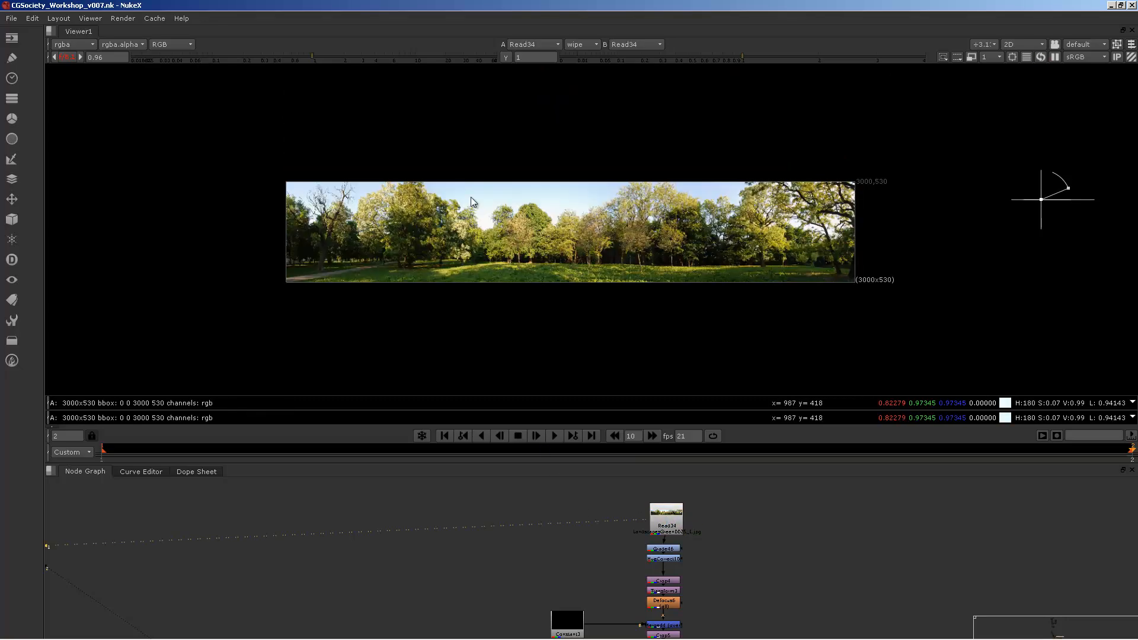
pyautogui.scroll(3, 485, 229)
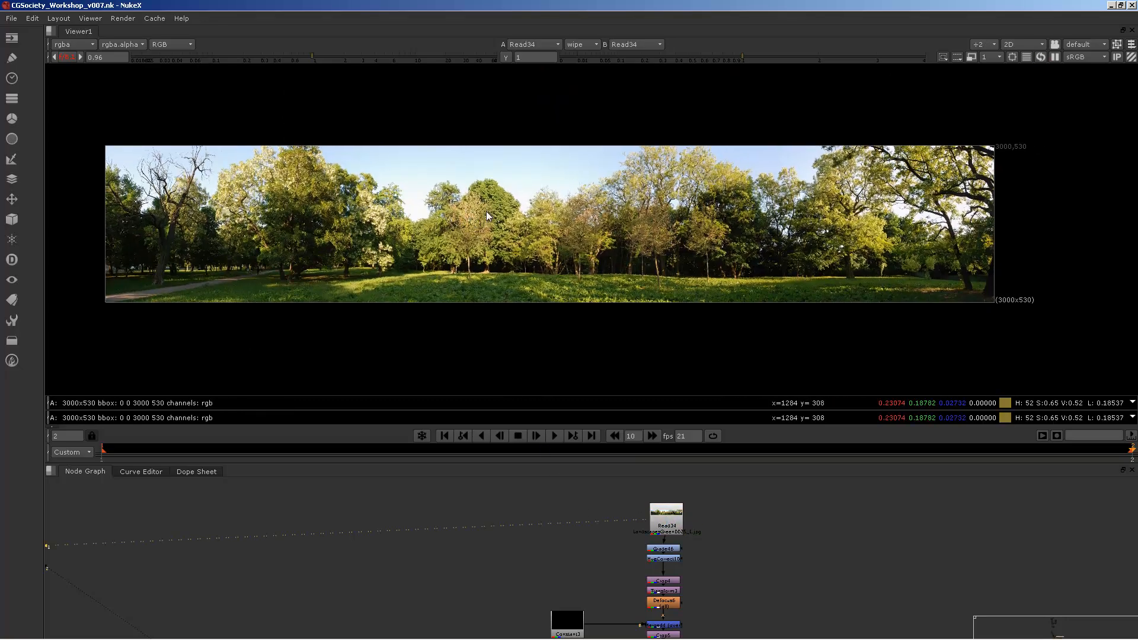
# Step: View the cropped background result at the Crop5 node and examine the grade, crop and defocus nodes above it
pyautogui.moveTo(716, 523); pyautogui.dragTo(726, 488, button='middle')
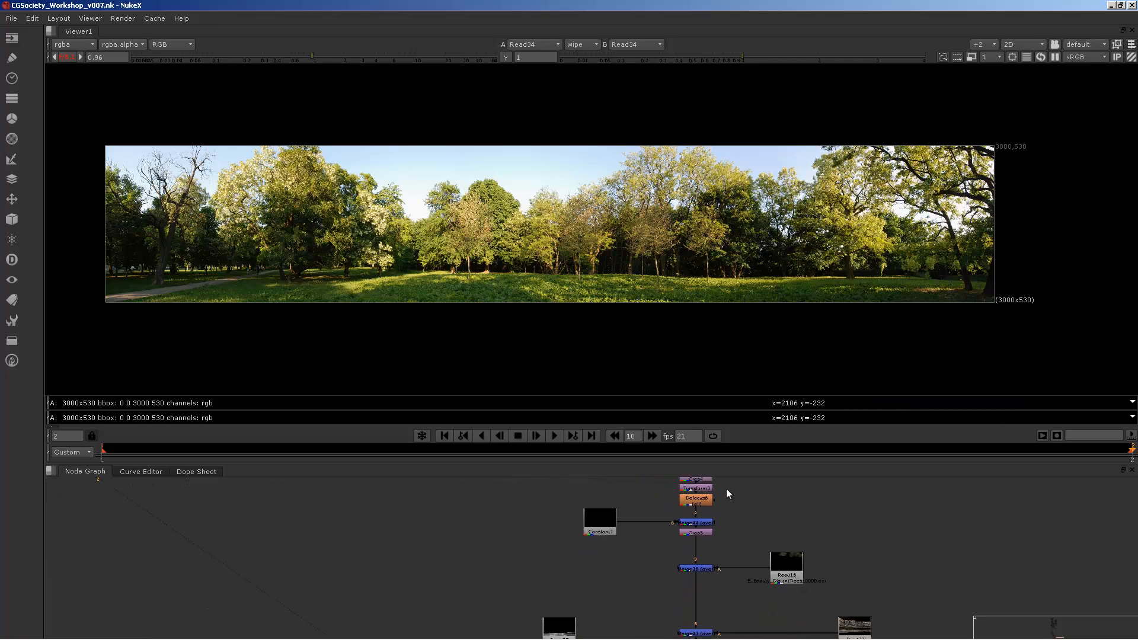
pyautogui.click(696, 532)
pyautogui.press('1')
pyautogui.scroll(-4, 495, 227)
pyautogui.moveTo(489, 175); pyautogui.dragTo(525, 259, button='middle')
pyautogui.press('f')
pyautogui.moveTo(725, 554); pyautogui.dragTo(722, 559, button='middle')
pyautogui.moveTo(707, 487); pyautogui.dragTo(694, 574, button='middle')
pyautogui.scroll(2, 691, 568)
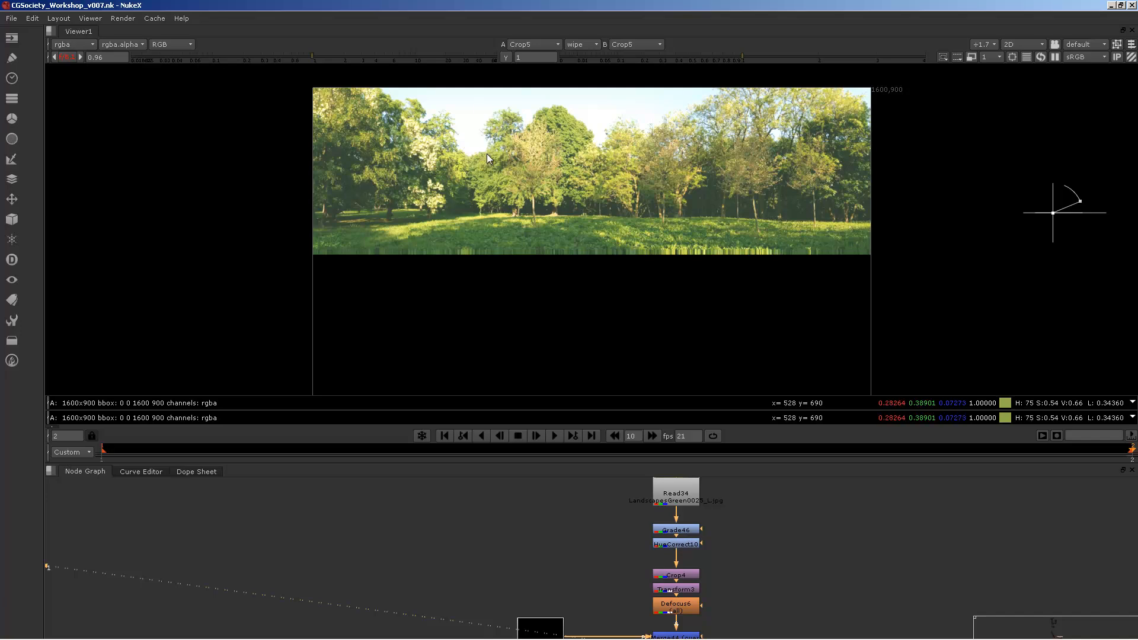
# Step: View the composite at Merge36, where the Read16 distant trees are added, and examine the trees up close
pyautogui.moveTo(805, 620); pyautogui.dragTo(786, 477, button='middle')
pyautogui.moveTo(767, 565); pyautogui.dragTo(745, 522, button='middle')
pyautogui.scroll(2, 735, 507)
pyautogui.scroll(-2, 698, 528)
pyautogui.click(628, 517)
pyautogui.press('1')
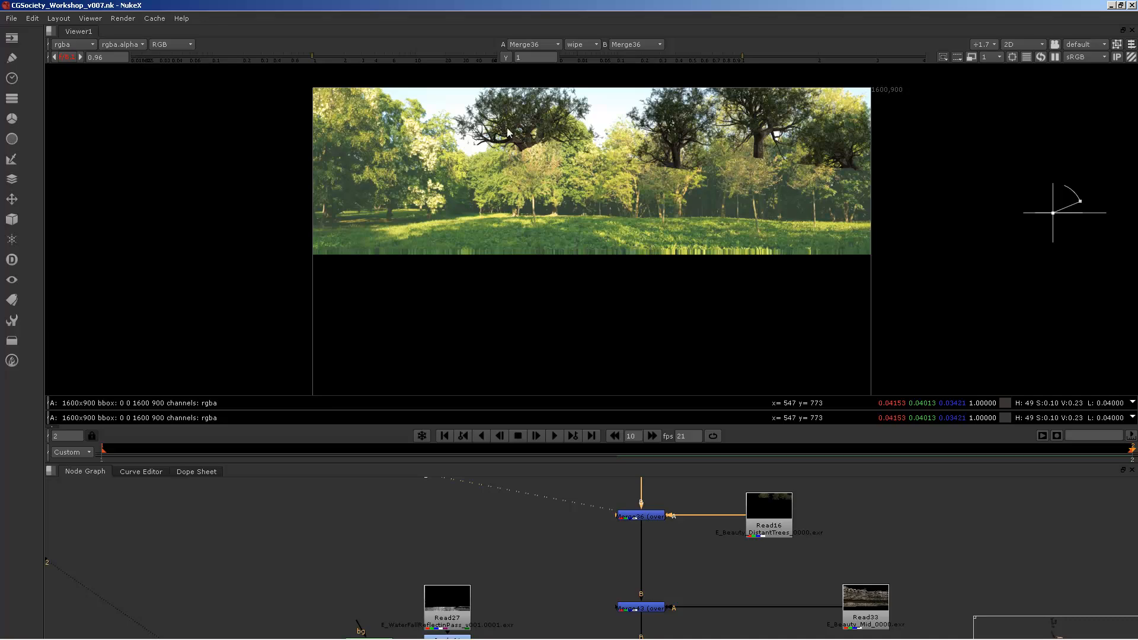
pyautogui.moveTo(567, 159); pyautogui.dragTo(617, 265, button='middle')
pyautogui.scroll(4, 617, 265)
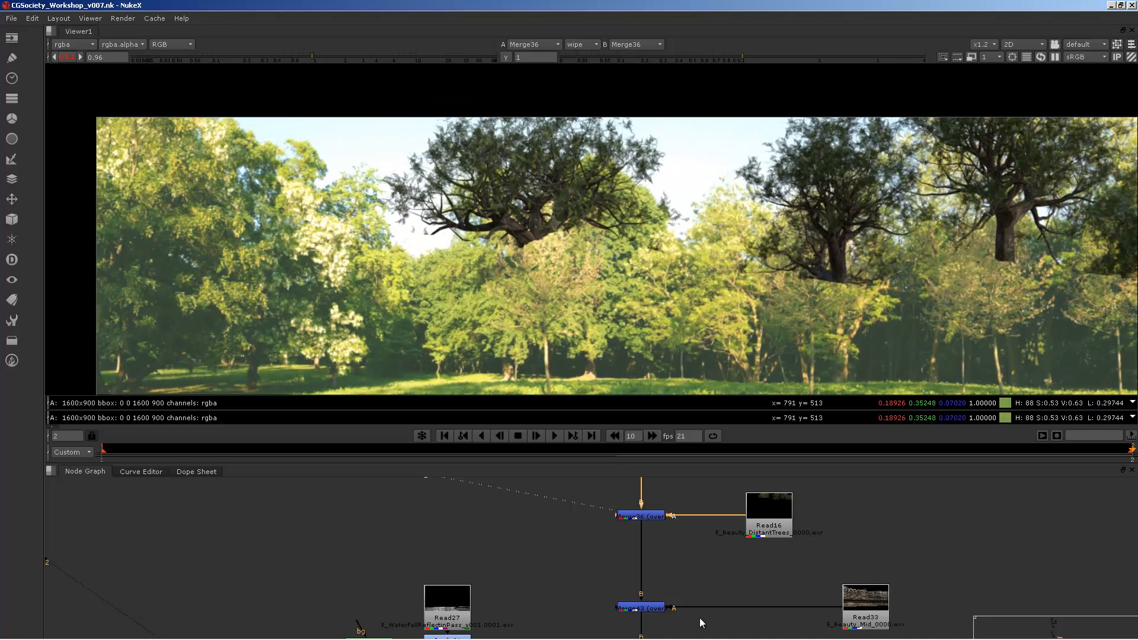
# Step: View the composite at Merge43 with the Read33 cliff layer and at Merge47 with the waterfall reflection pass
pyautogui.moveTo(700, 622); pyautogui.dragTo(640, 538, button='middle')
pyautogui.click(591, 537)
pyautogui.press('1')
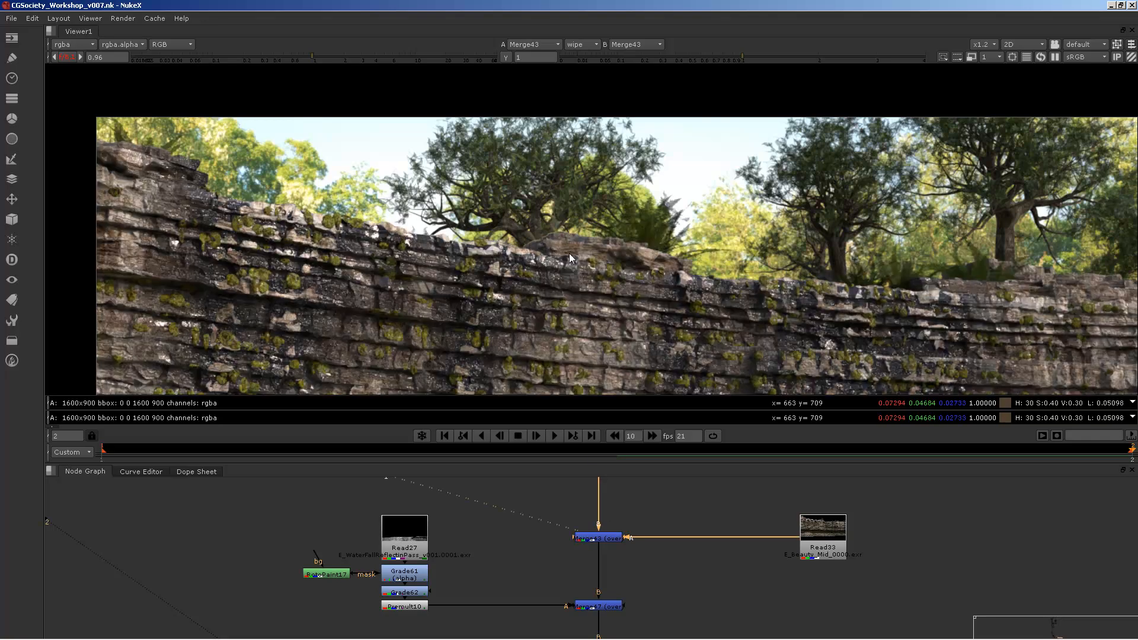
pyautogui.moveTo(691, 517); pyautogui.dragTo(708, 479, button='middle')
pyautogui.click(616, 538)
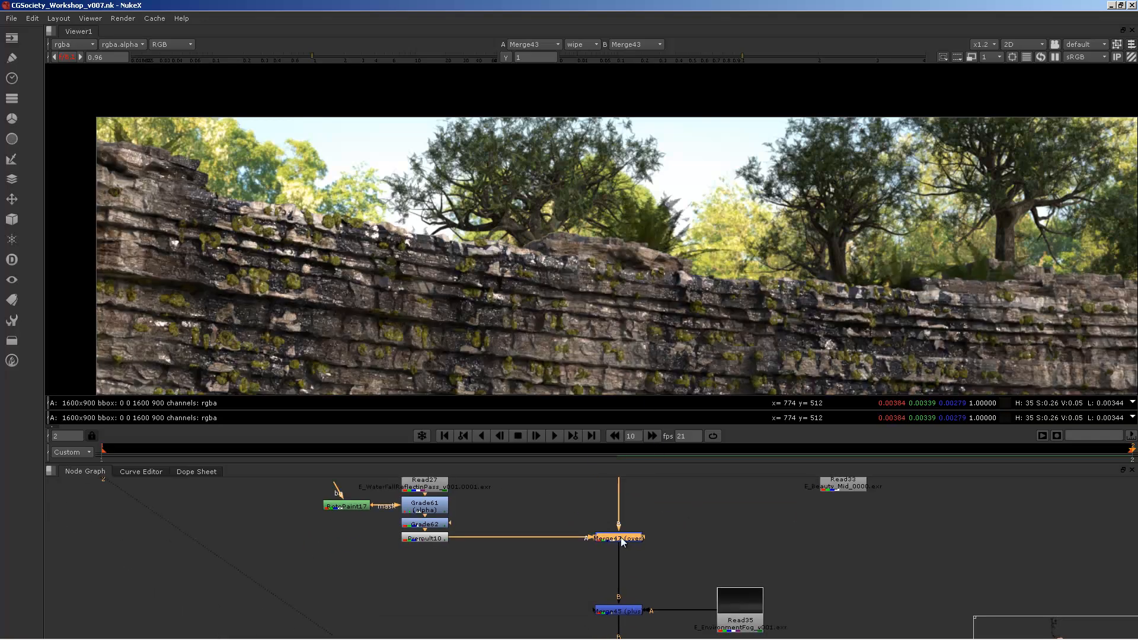
pyautogui.press('1')
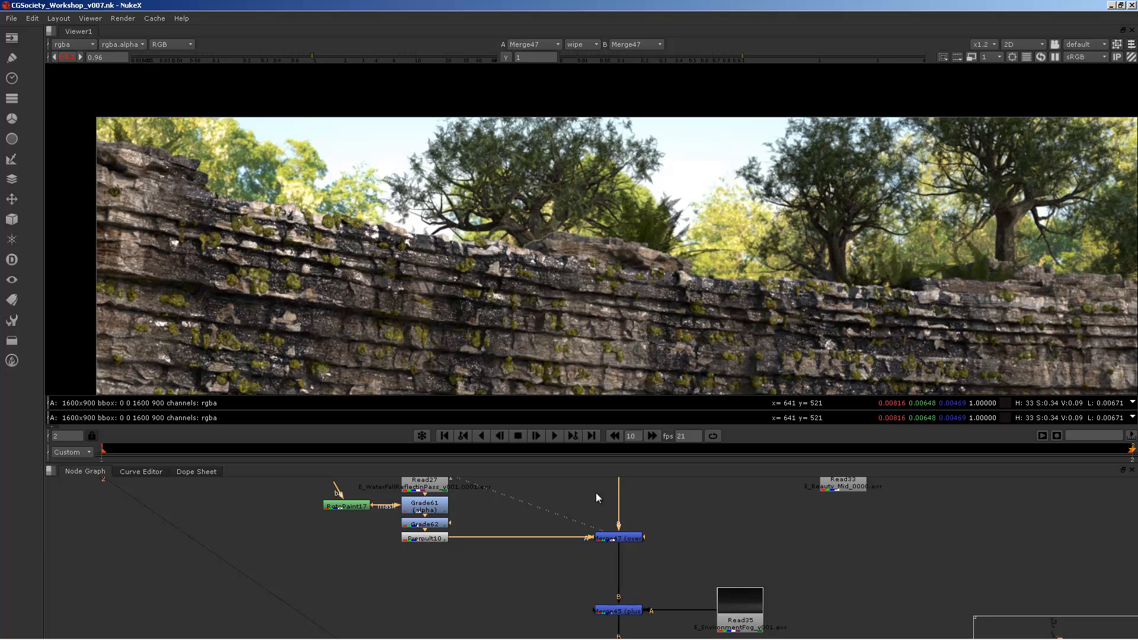
# Step: View the composite at Merge35, where the Read32 waterfall render is layered over the cliffs
pyautogui.moveTo(625, 575); pyautogui.dragTo(614, 503, button='middle')
pyautogui.click(607, 539)
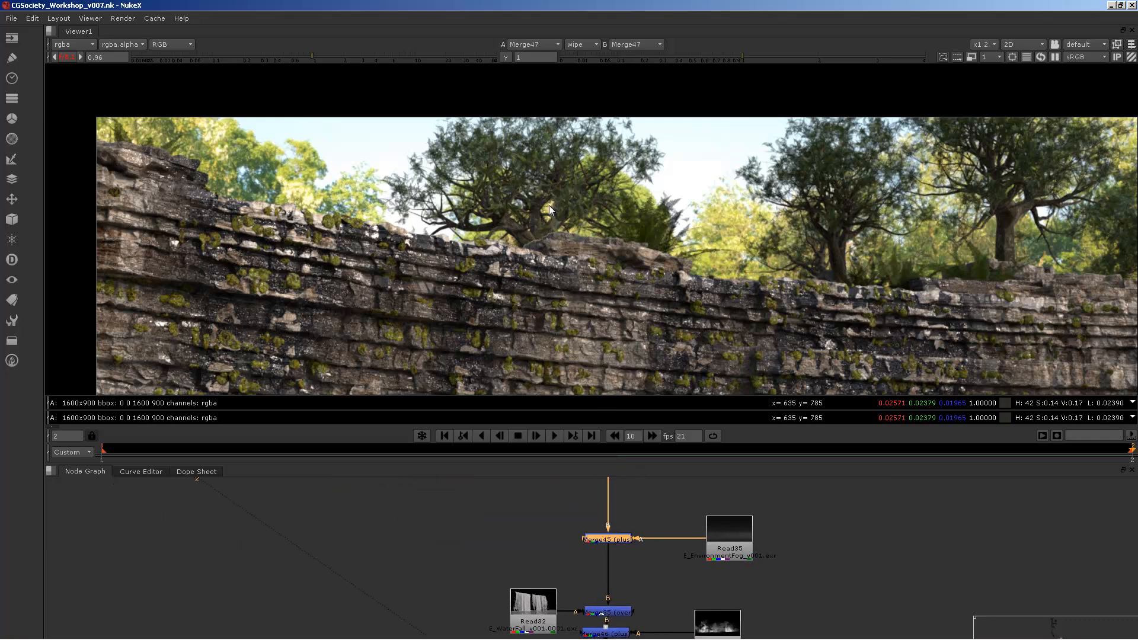
pyautogui.moveTo(710, 572); pyautogui.dragTo(731, 506, button='middle')
pyautogui.click(631, 552)
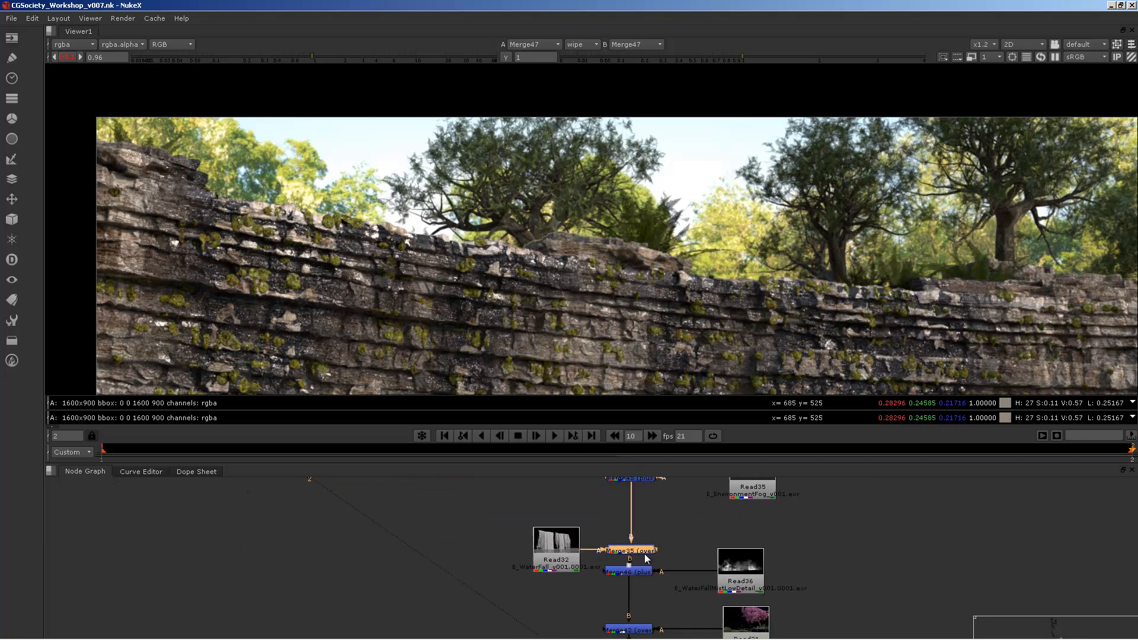
pyautogui.press('1')
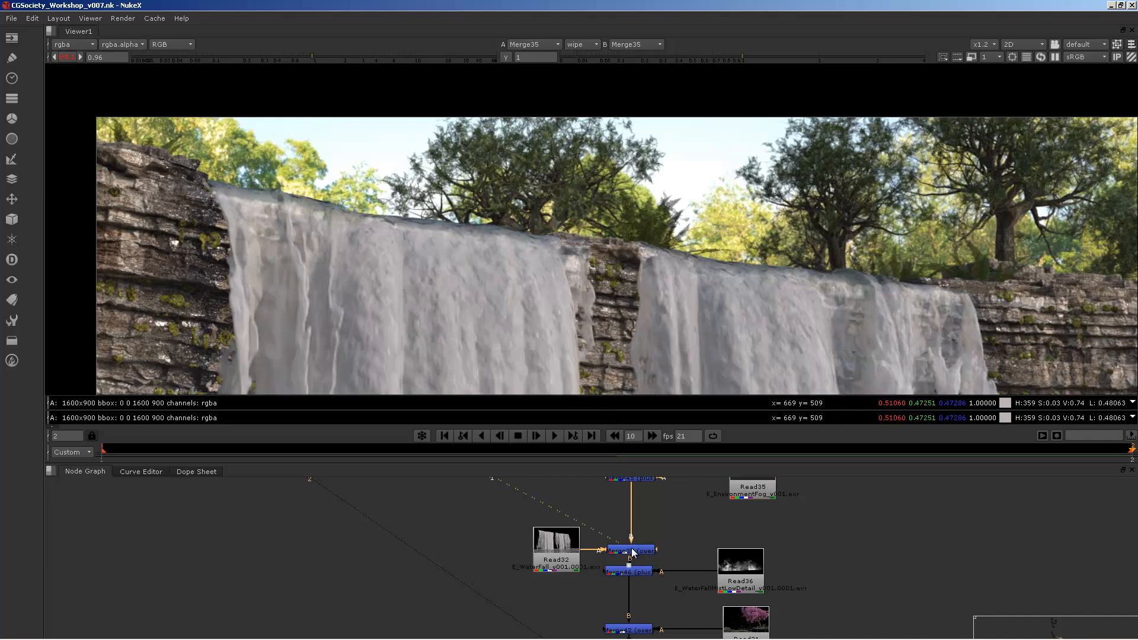
# Step: View the composite at the mist merge Merge46 and the isolated waterfall render from Read32
pyautogui.click(633, 572)
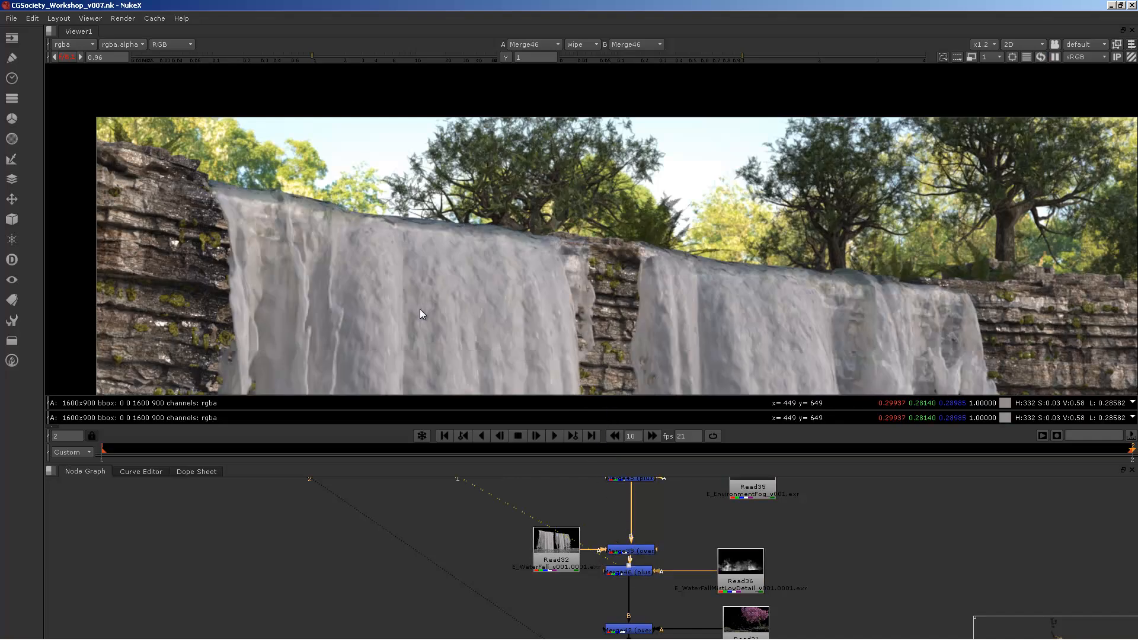
pyautogui.click(557, 536)
pyautogui.press('1')
# Step: View the Read35 environment fog pass on its own and its effect on the composite at Merge45
pyautogui.moveTo(562, 515); pyautogui.dragTo(520, 605, button='middle')
pyautogui.click(714, 560)
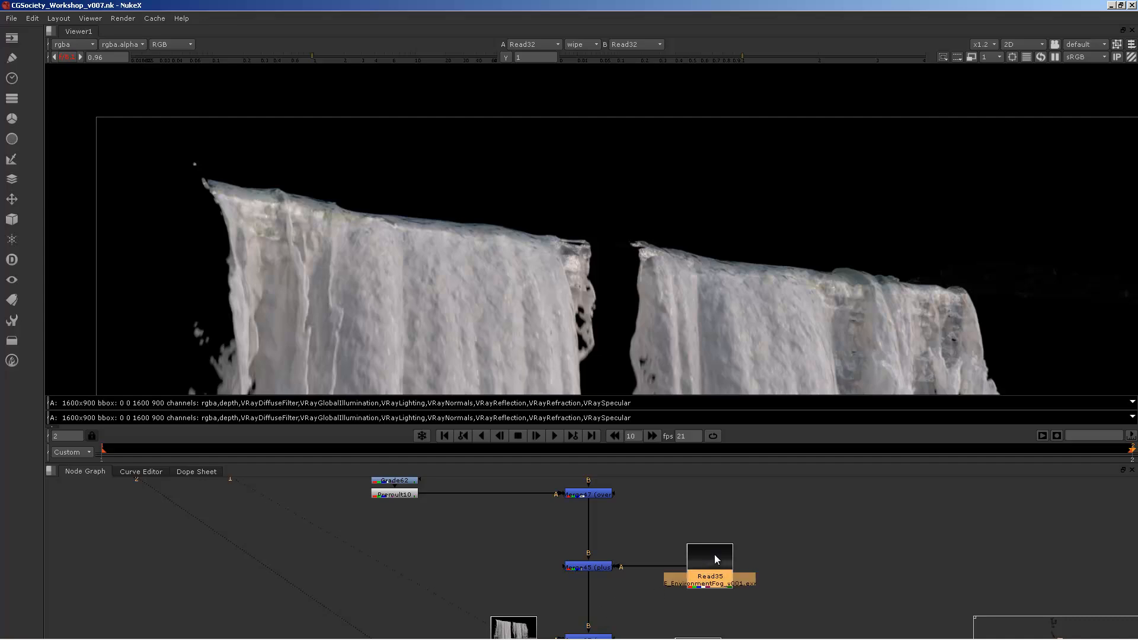
pyautogui.press('1')
pyautogui.moveTo(616, 282); pyautogui.dragTo(566, 159, button='middle')
pyautogui.scroll(-2, 566, 159)
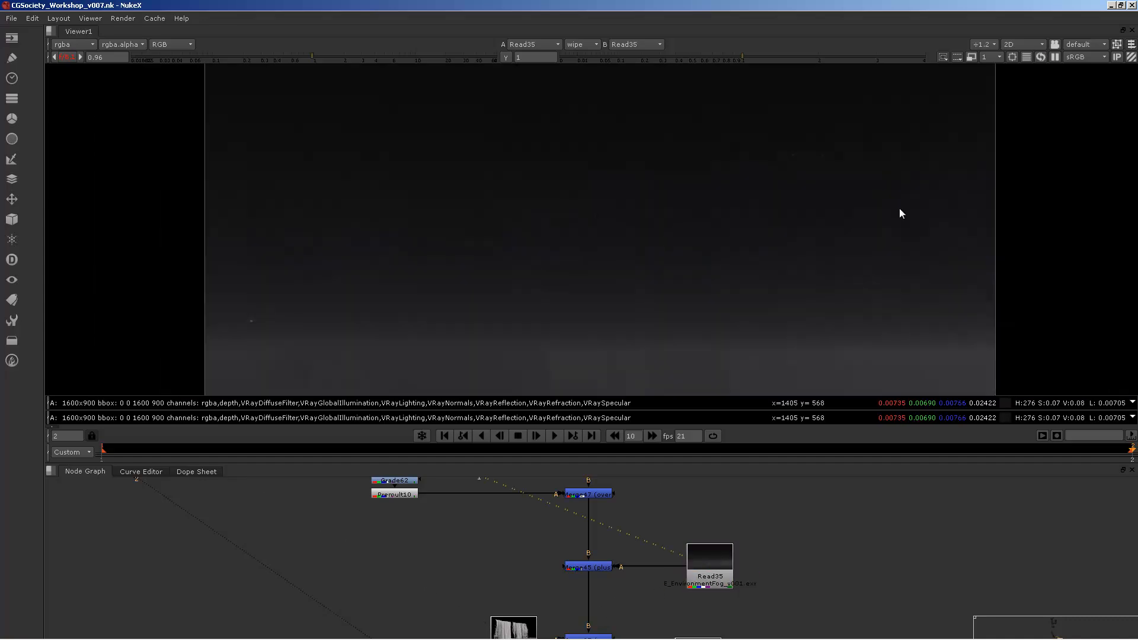
pyautogui.click(584, 566)
pyautogui.press('1')
# Step: View the Read32 waterfall render and the Read36 waterfall mist pass individually
pyautogui.moveTo(582, 610); pyautogui.dragTo(601, 482, button='middle')
pyautogui.click(536, 512)
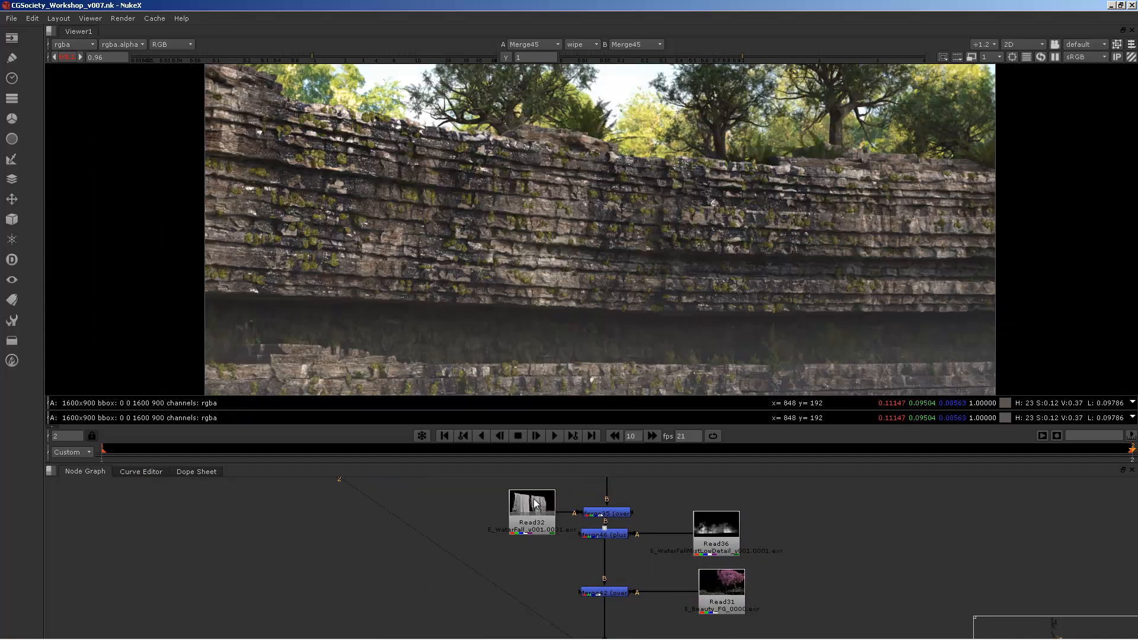
pyautogui.press('1')
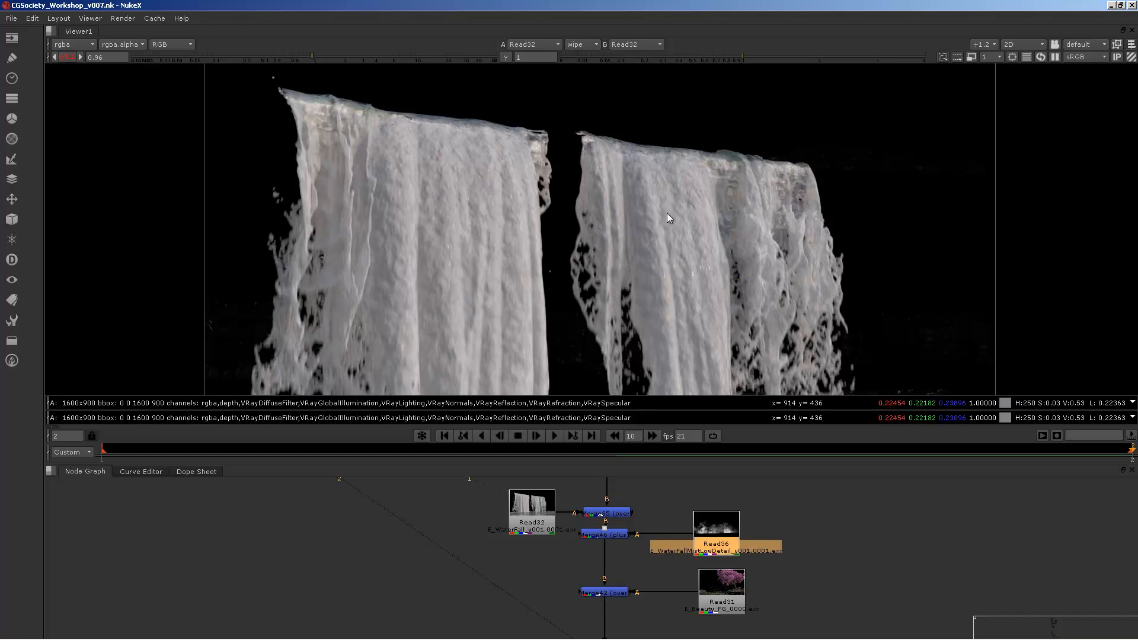
pyautogui.press('1')
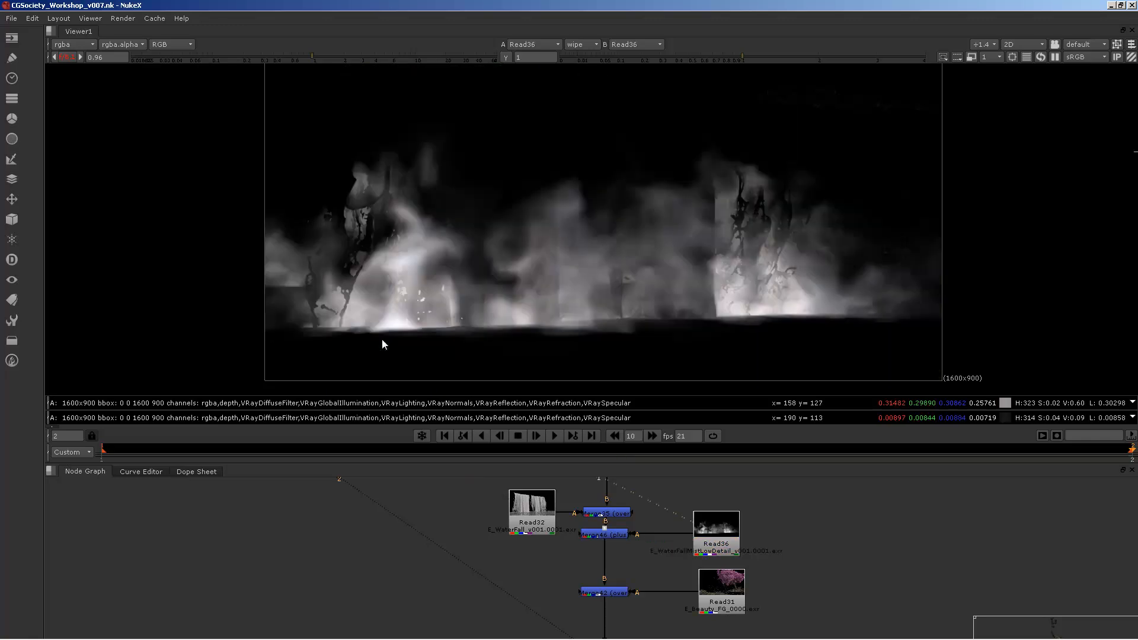
pyautogui.keyDown('ctrl'); pyautogui.click(318, 321); pyautogui.keyUp('ctrl')
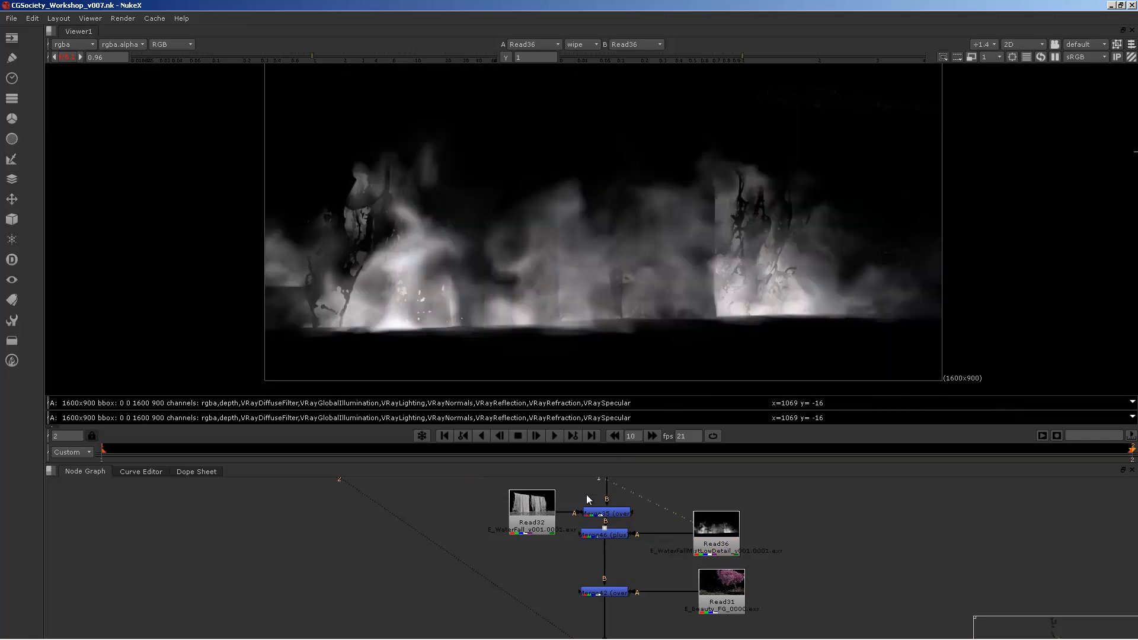
# Step: Compare the composite before and after adding the mist by viewing Merge35 and Merge46
pyautogui.click(620, 512)
pyautogui.press('1')
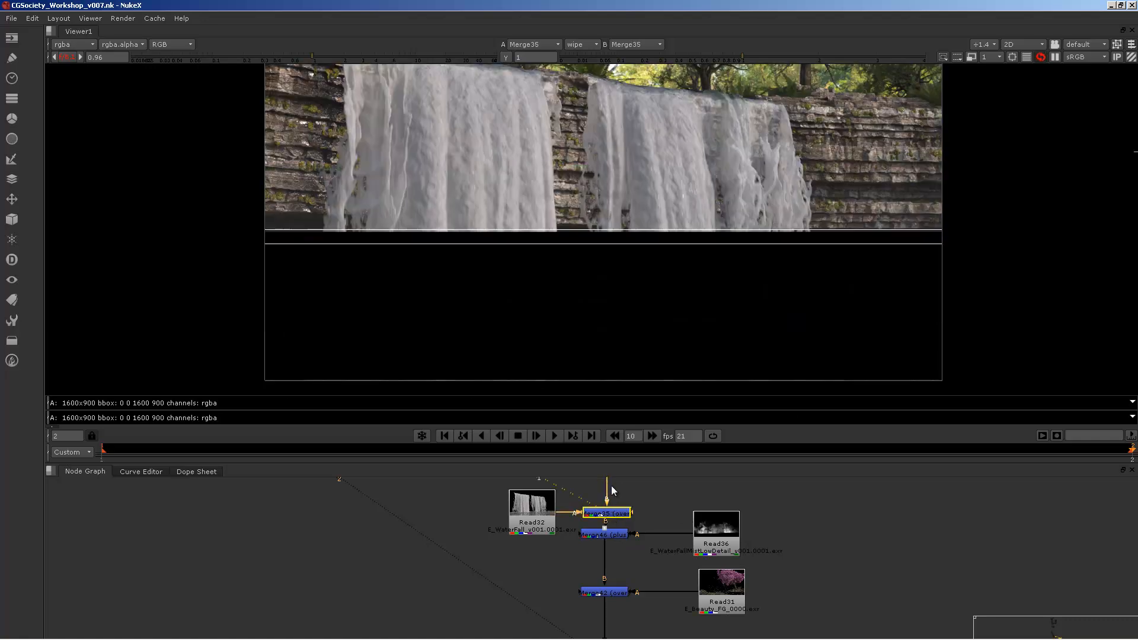
pyautogui.click(616, 534)
pyautogui.press('1')
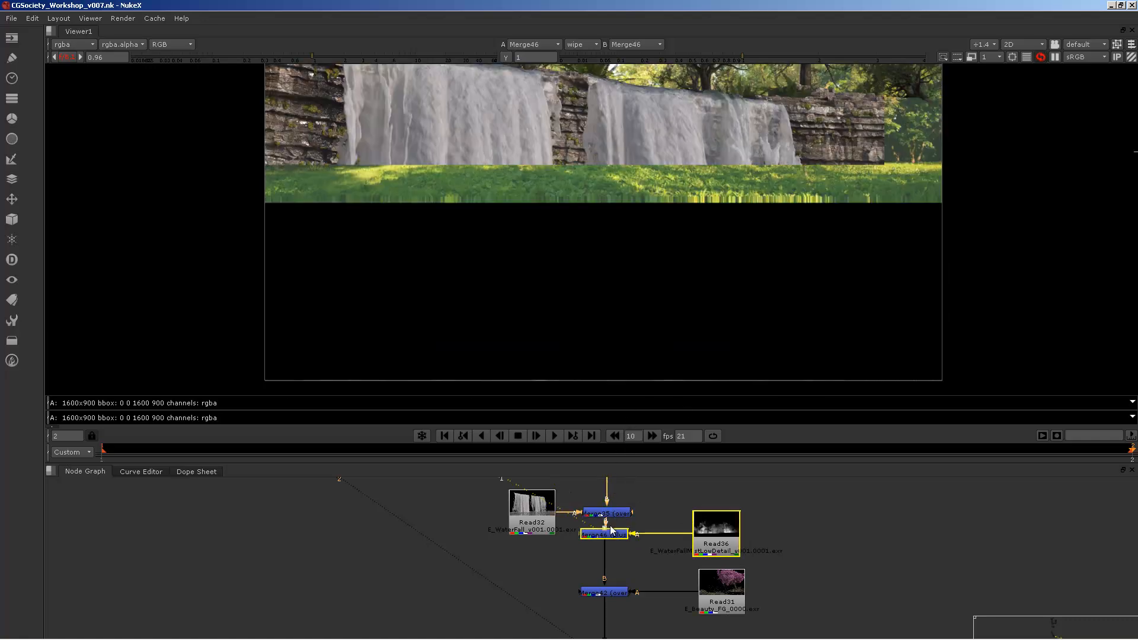
# Step: Open the properties of Merge35, which combines the Read32 waterfall with the background
pyautogui.click(535, 515)
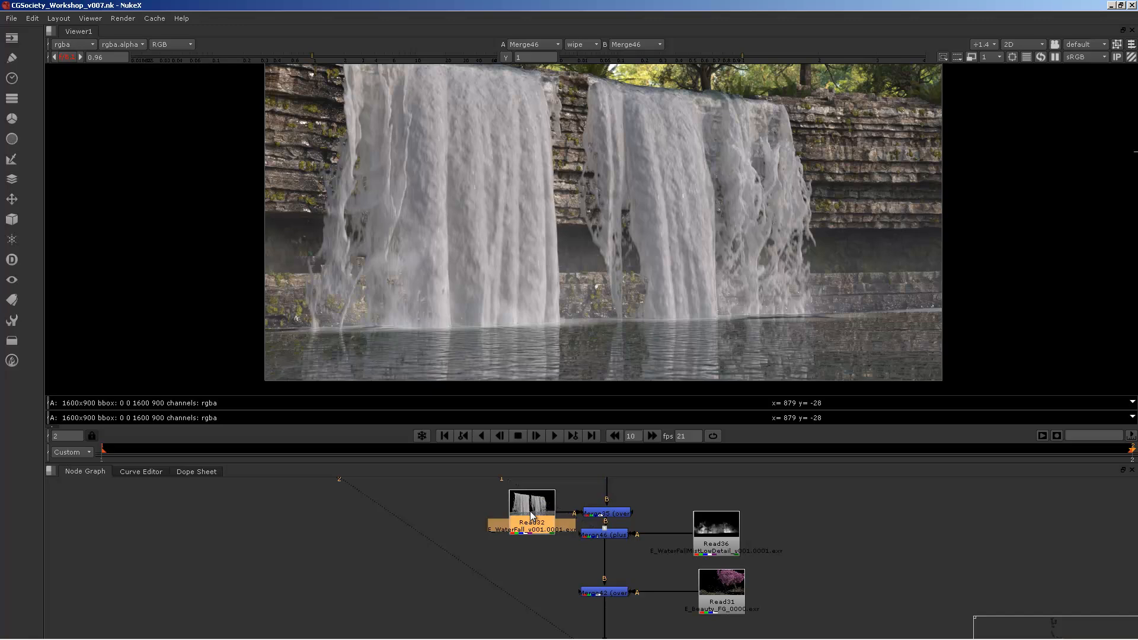
pyautogui.click(607, 517)
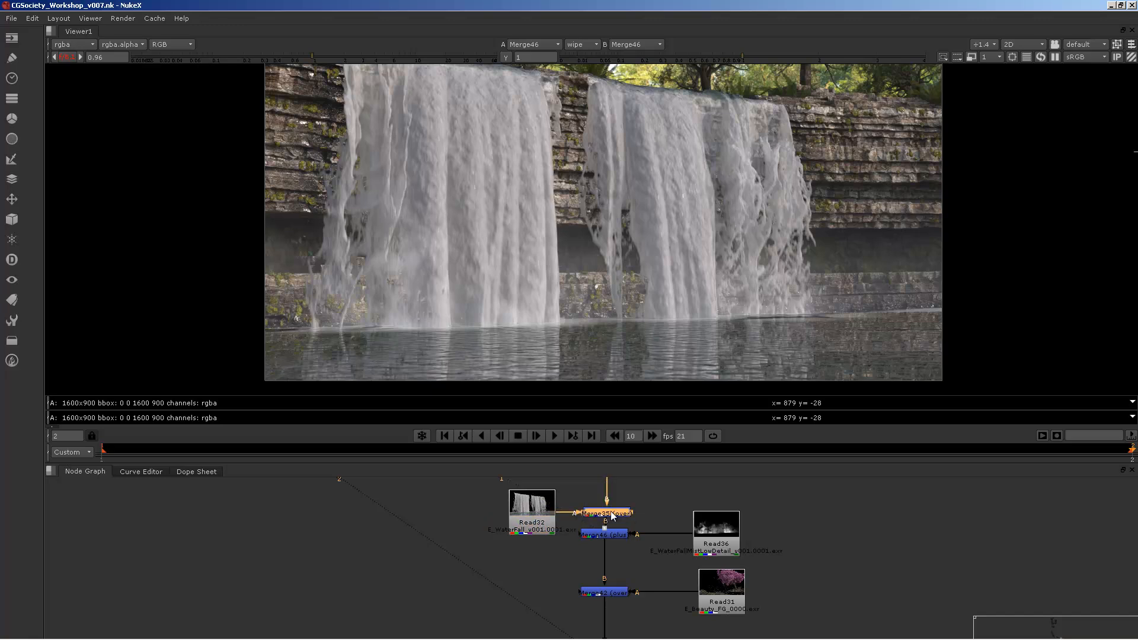
pyautogui.scroll(2, 610, 519)
pyautogui.doubleClick(611, 529)
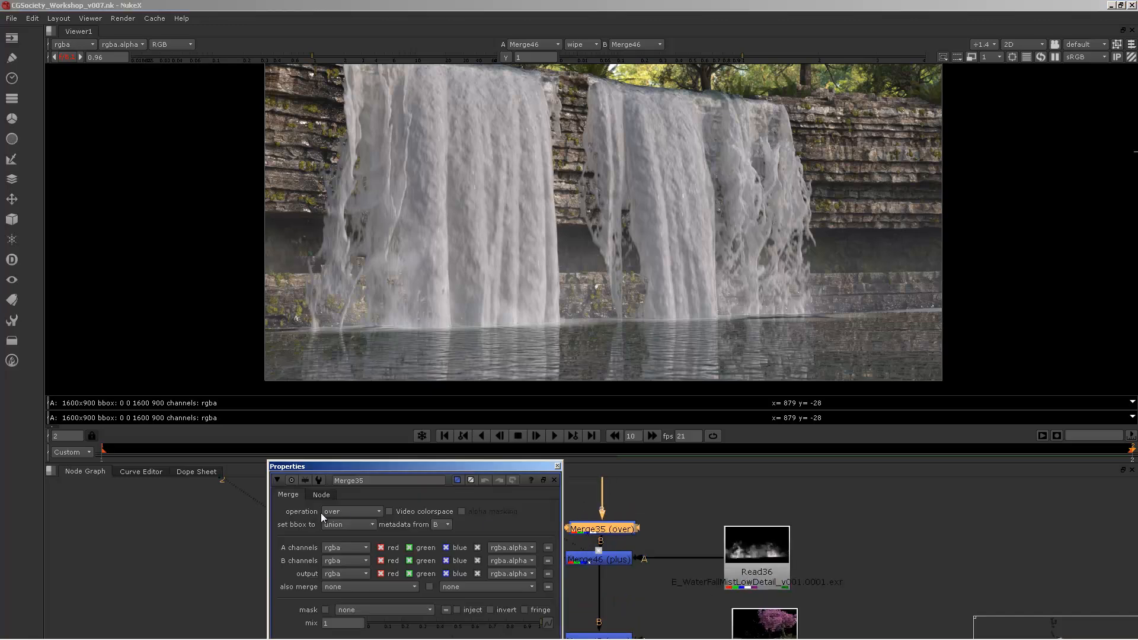
# Step: Inspect the properties of the mist merge Merge46 and close both merge properties windows
pyautogui.click(600, 557)
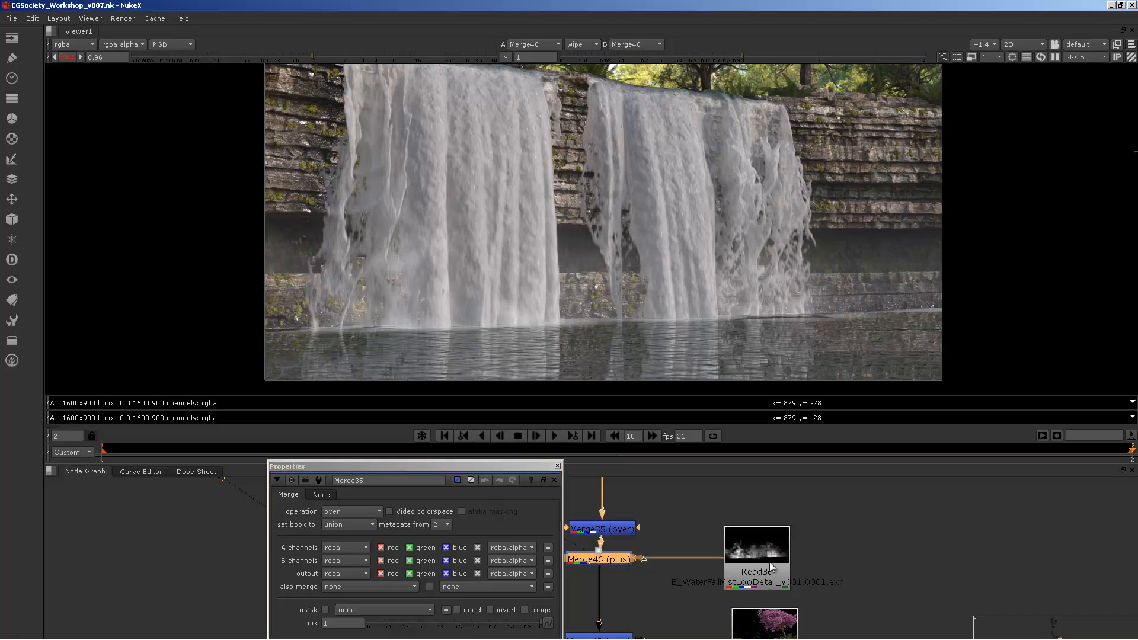
pyautogui.click(771, 563)
pyautogui.click(603, 560)
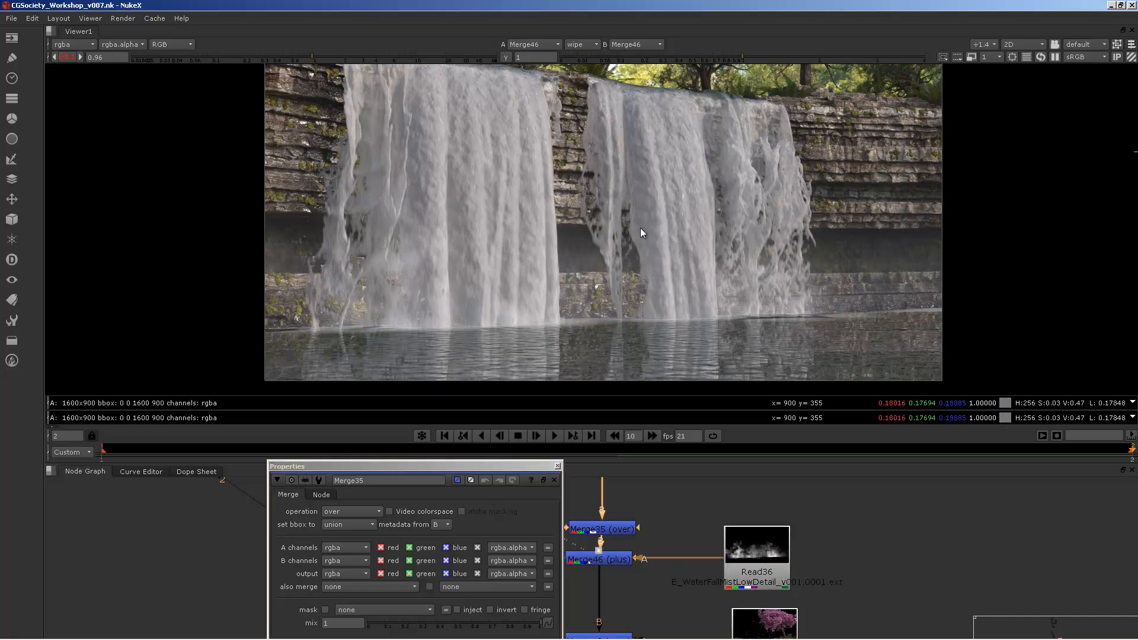
pyautogui.click(607, 559)
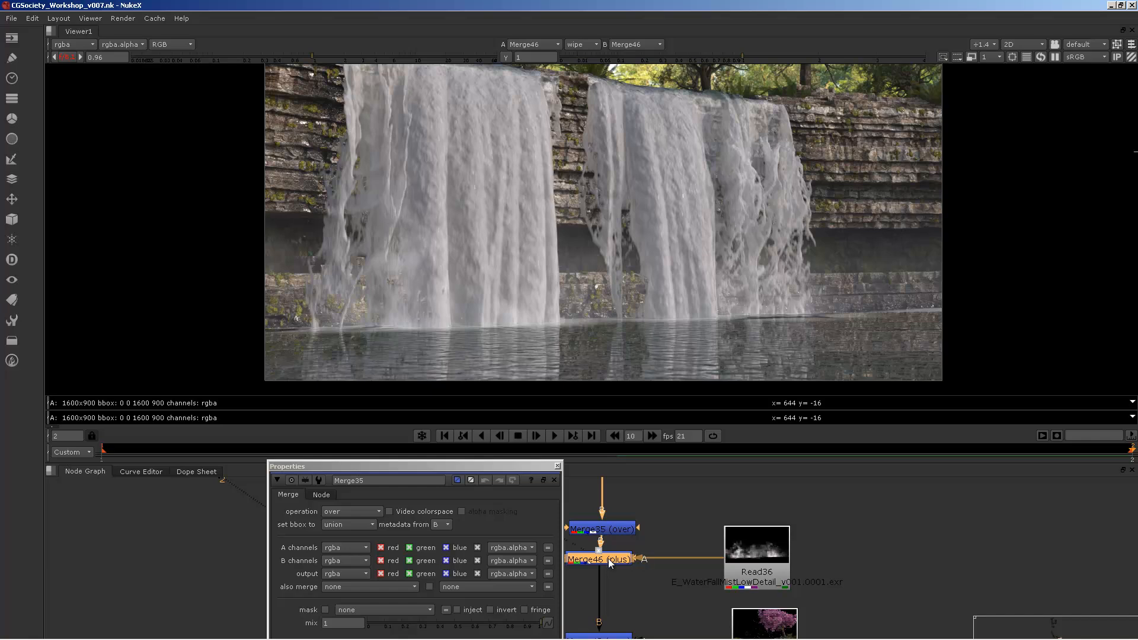
pyautogui.doubleClick(608, 558)
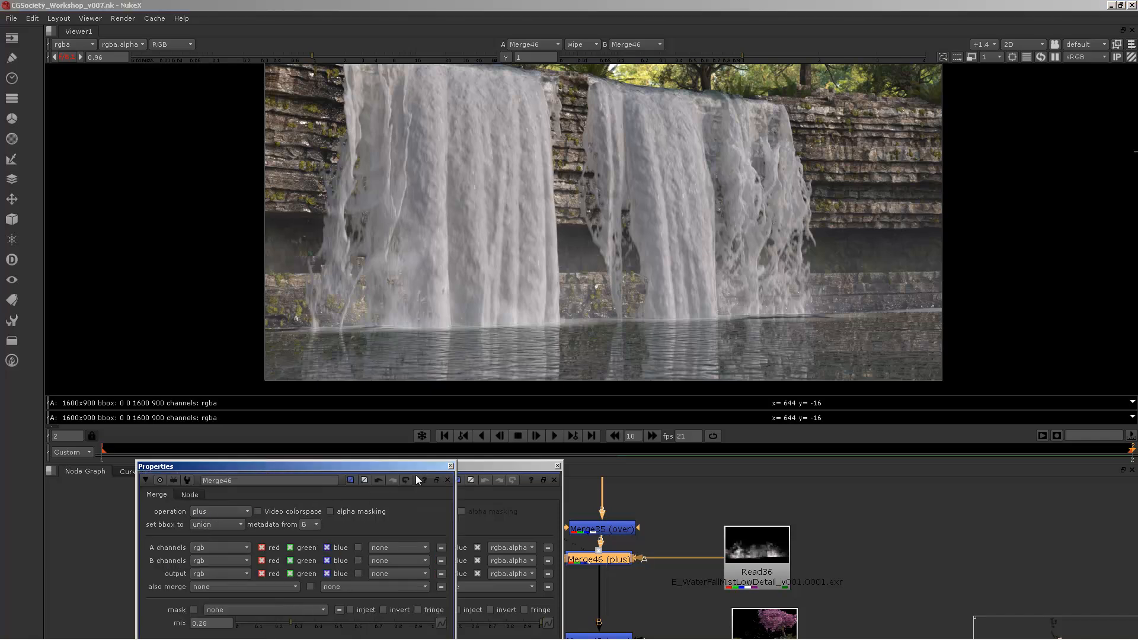
pyautogui.click(451, 465)
pyautogui.click(557, 466)
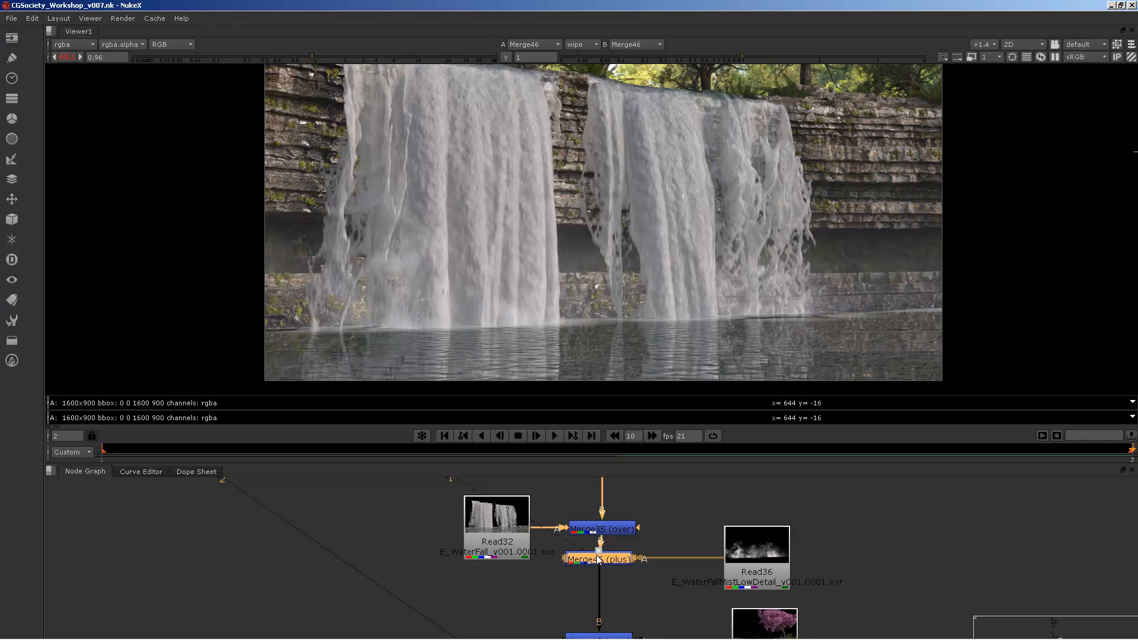
# Step: Disable the Merge46 node that adds the waterfall mist
pyautogui.press('d')
pyautogui.moveTo(604, 578); pyautogui.dragTo(651, 543, button='middle')
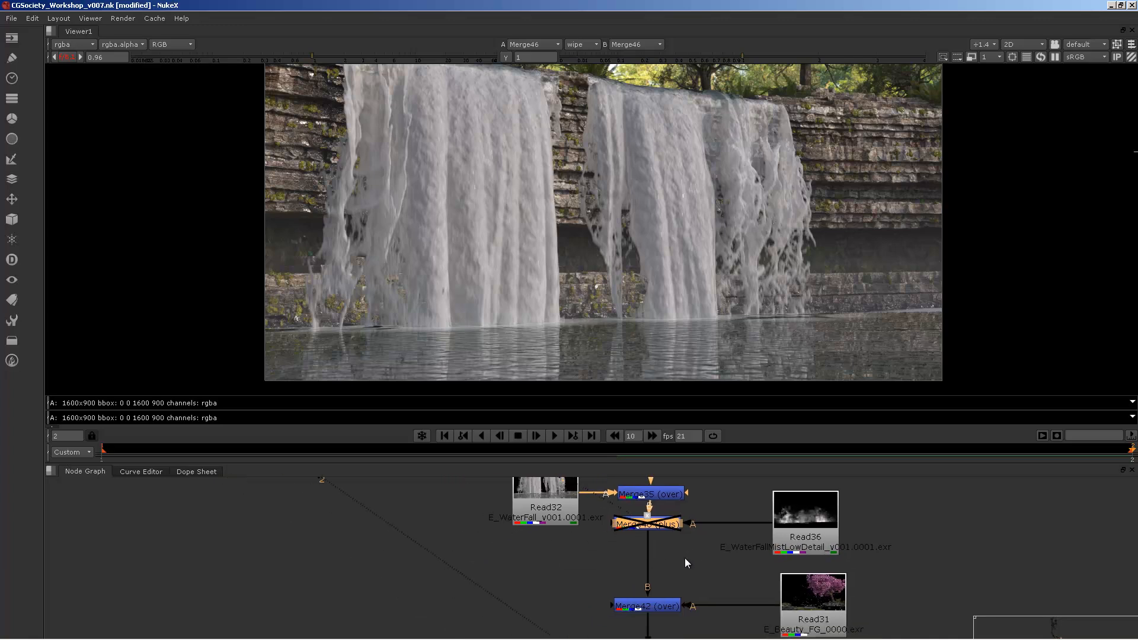
pyautogui.click(668, 563)
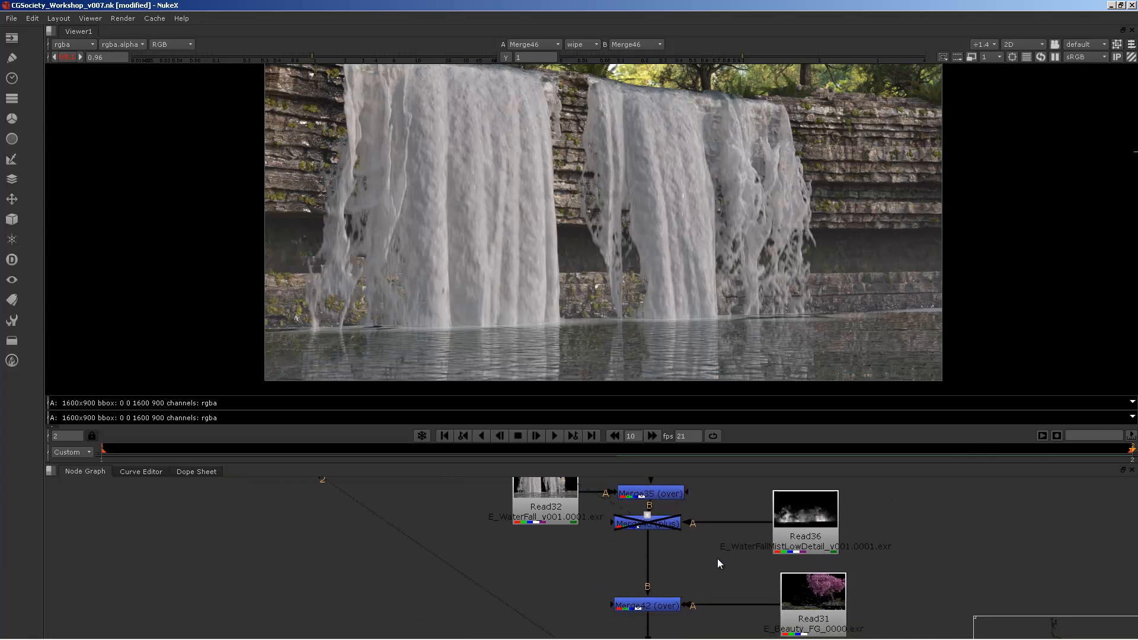
# Step: Insert a Grade node between Merge46 and Merge42, with its mask input connected to the Read36 mist pass
pyautogui.press('g')
pyautogui.moveTo(719, 518); pyautogui.dragTo(853, 558, button='middle')
pyautogui.moveTo(854, 558); pyautogui.dragTo(915, 527)
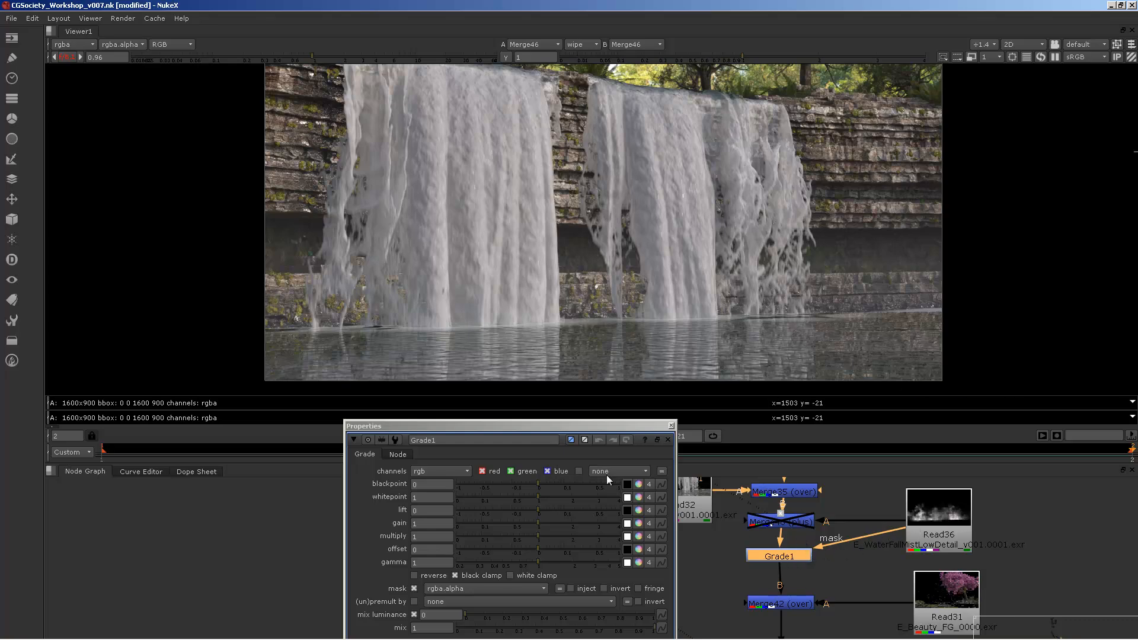
pyautogui.moveTo(580, 427); pyautogui.dragTo(362, 305)
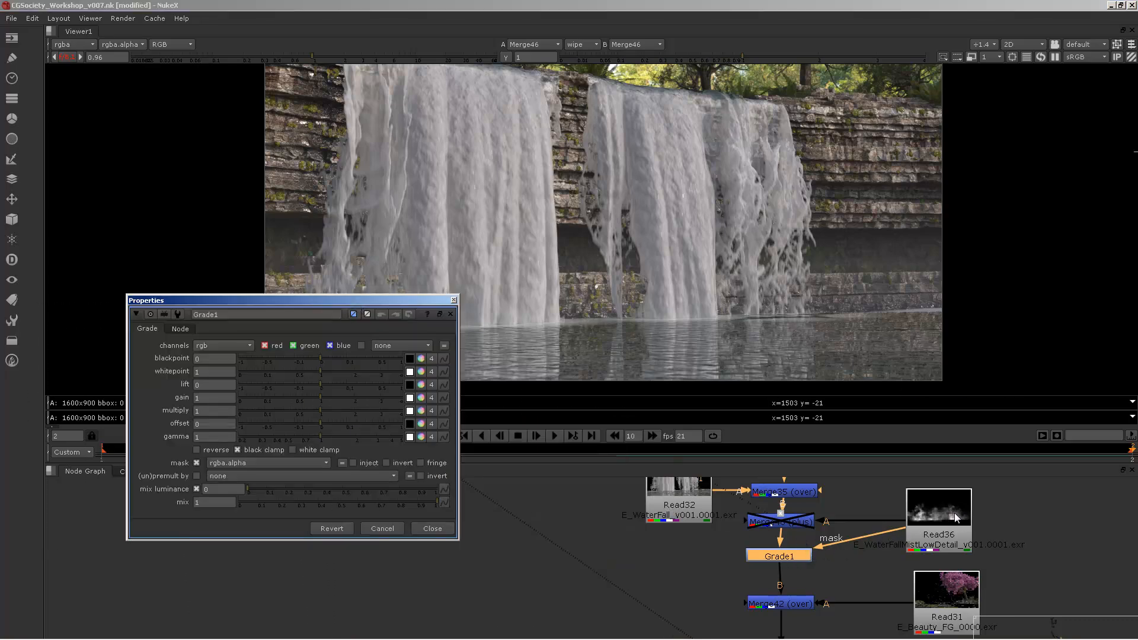
# Step: View the Read36 mist pass and examine its alpha channel, then return the display to RGB
pyautogui.click(936, 513)
pyautogui.press('1')
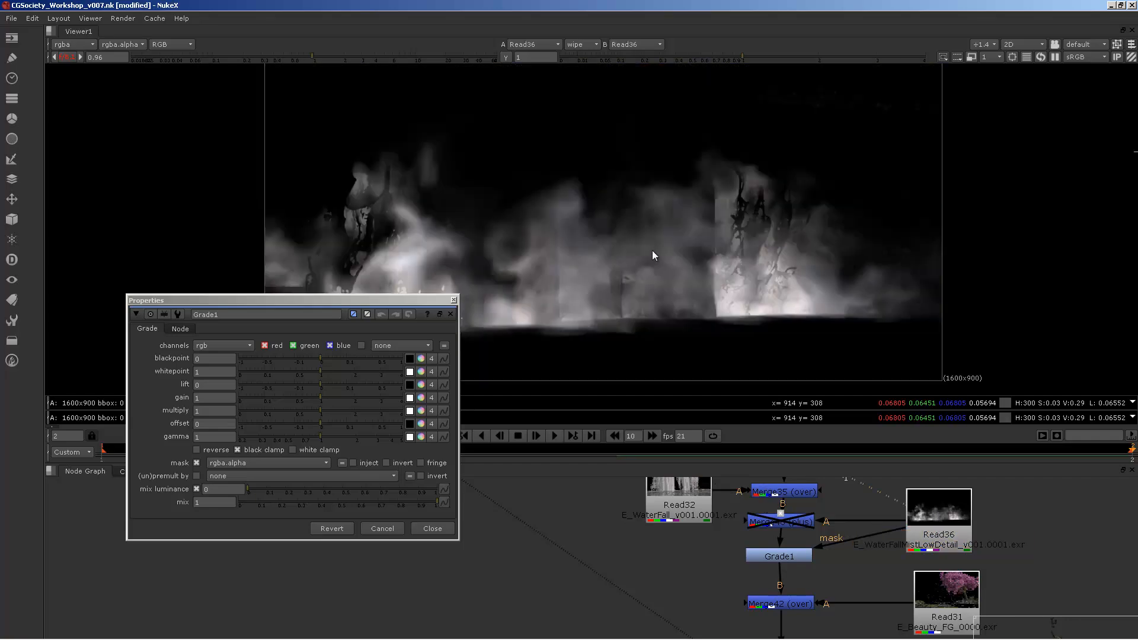
pyautogui.press('a')
pyautogui.press('Tab')
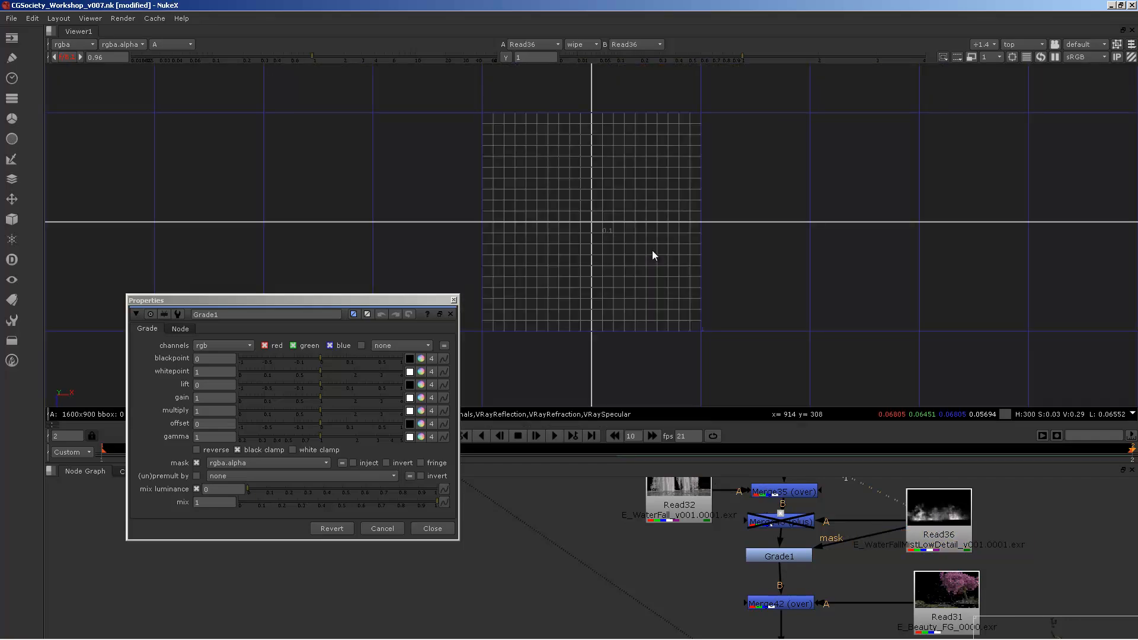
pyautogui.press('Tab')
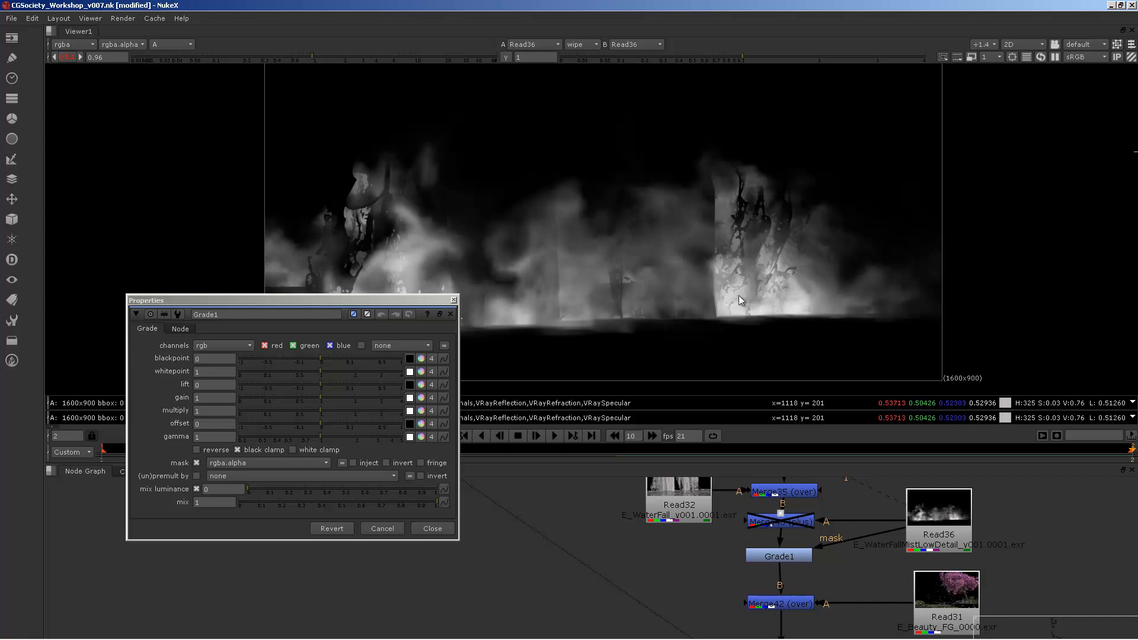
pyautogui.scroll(2, 748, 298)
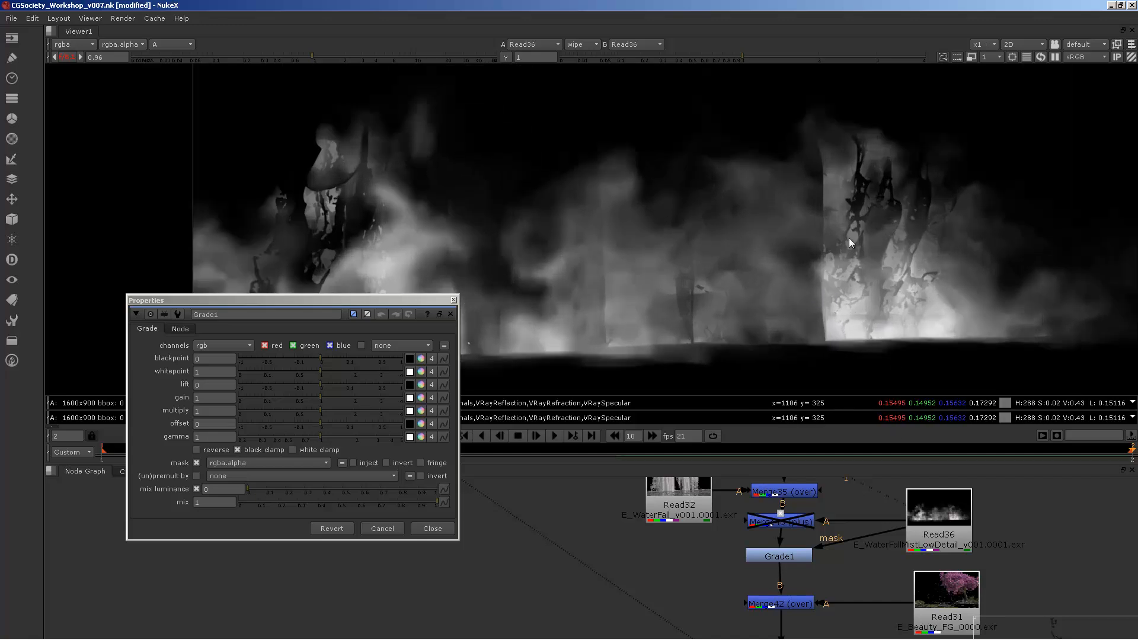
pyautogui.press('a')
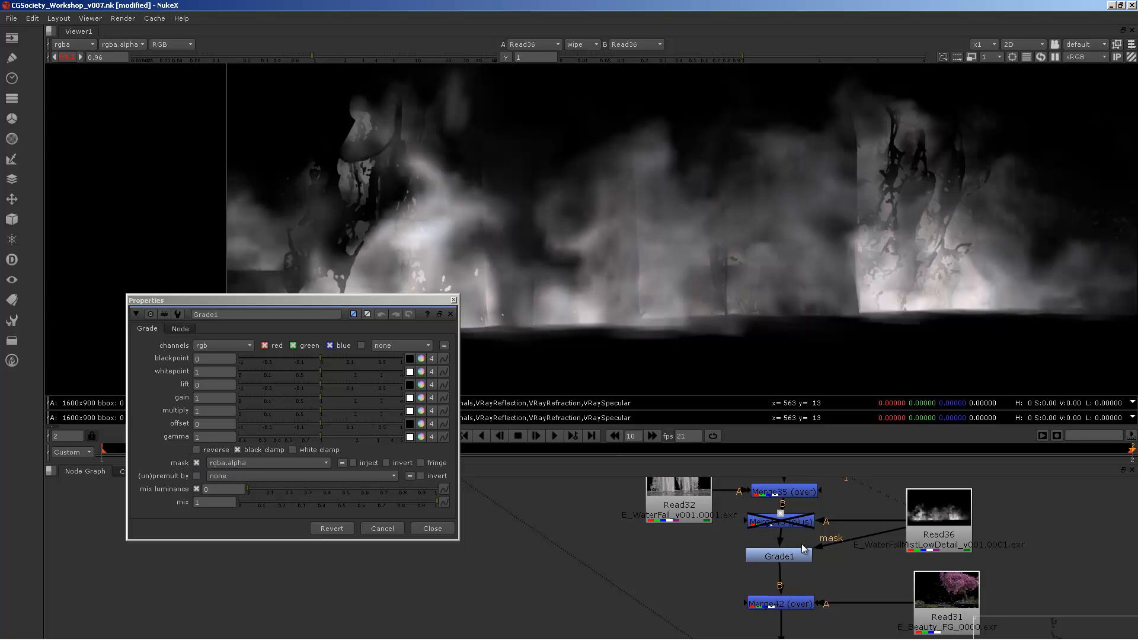
# Step: View the Grade1 output and set its multiply to 1.12 and gamma to 1.52
pyautogui.click(779, 559)
pyautogui.press('1')
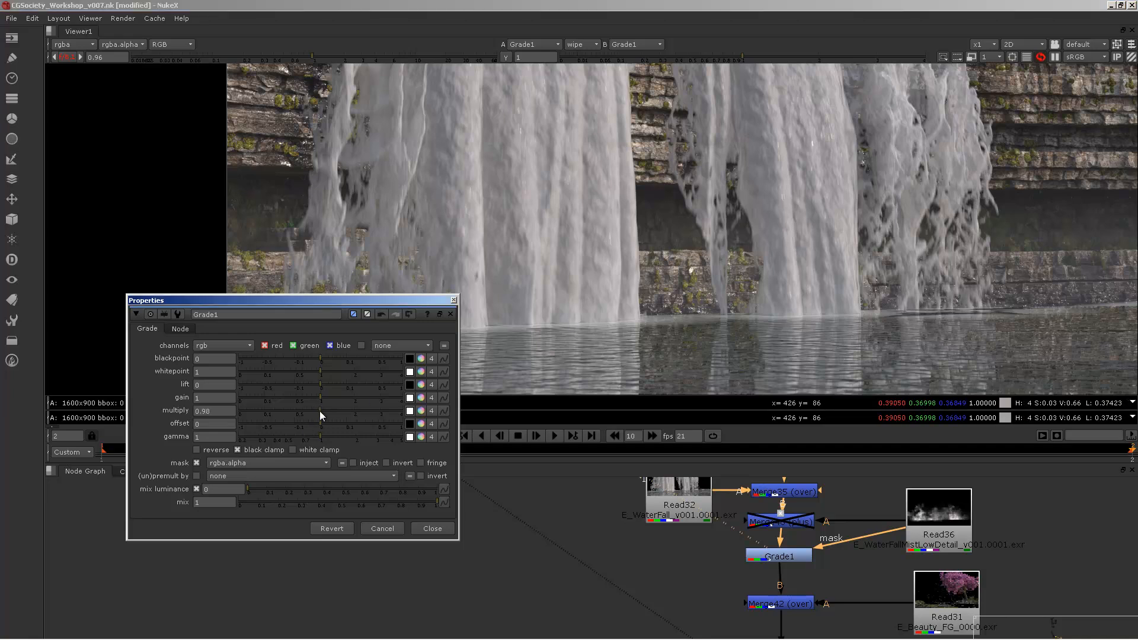
pyautogui.moveTo(318, 411); pyautogui.dragTo(341, 440)
# Step: Examine the effect of the masked grade around the base of the waterfalls and the cliffs beside them
pyautogui.scroll(-1, 823, 289)
pyautogui.moveTo(648, 319); pyautogui.dragTo(643, 296, button='middle')
pyautogui.scroll(-1, 841, 286)
pyautogui.scroll(-1, 725, 295)
pyautogui.moveTo(771, 294); pyautogui.dragTo(847, 293, button='middle')
pyautogui.scroll(4, 895, 293)
pyautogui.scroll(2, 1008, 272)
pyautogui.moveTo(972, 253); pyautogui.dragTo(755, 223, button='middle')
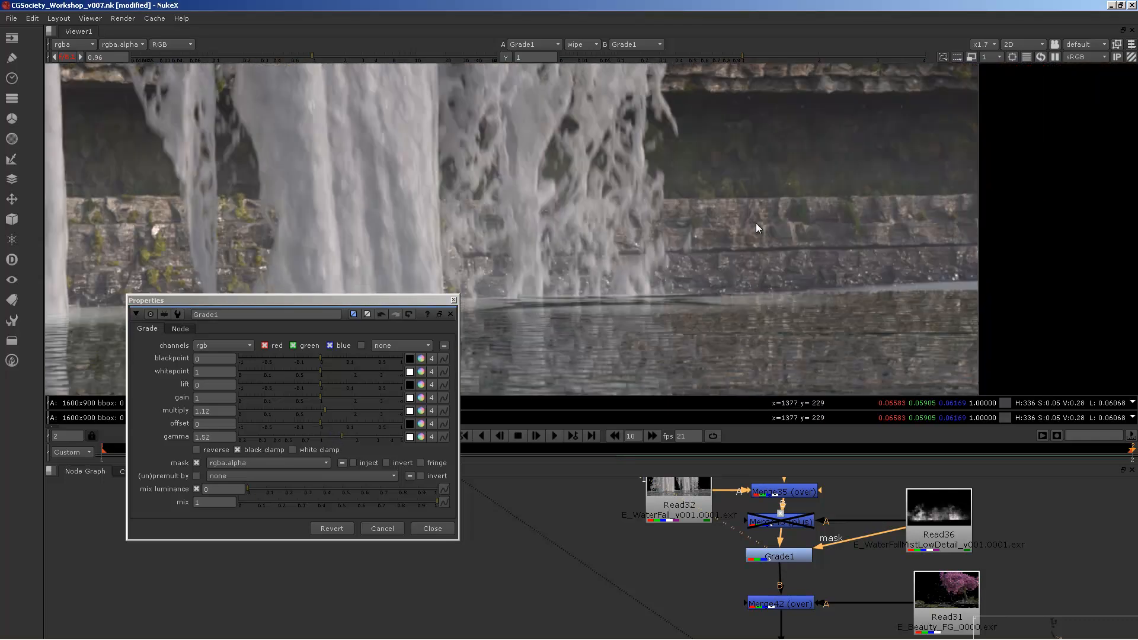
pyautogui.moveTo(639, 258); pyautogui.dragTo(841, 266, button='middle')
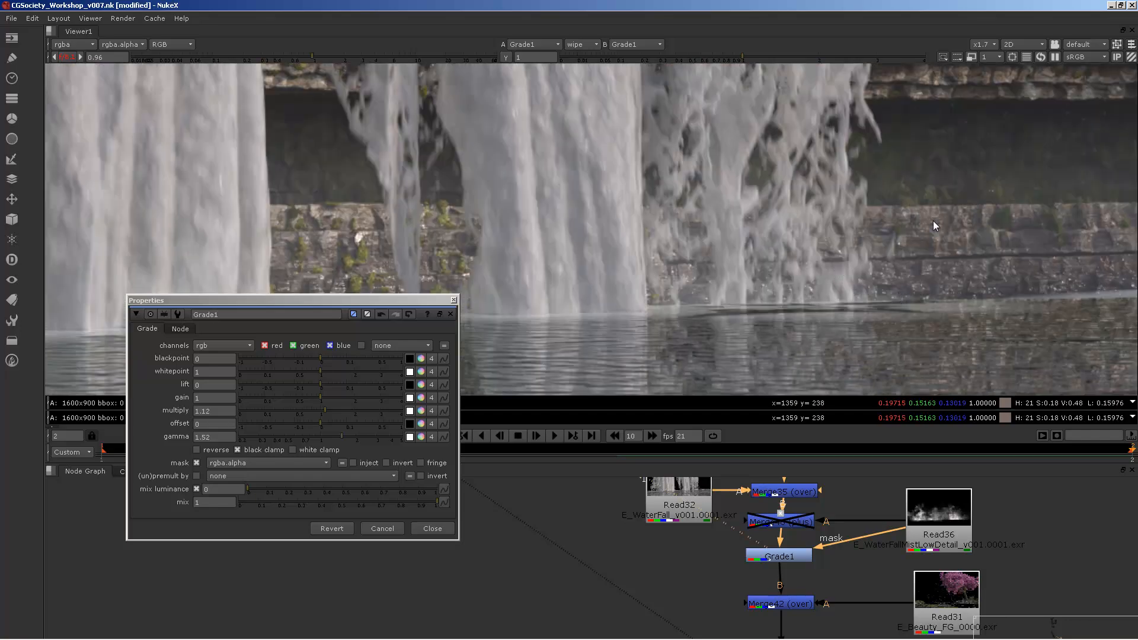
pyautogui.scroll(-4, 629, 182)
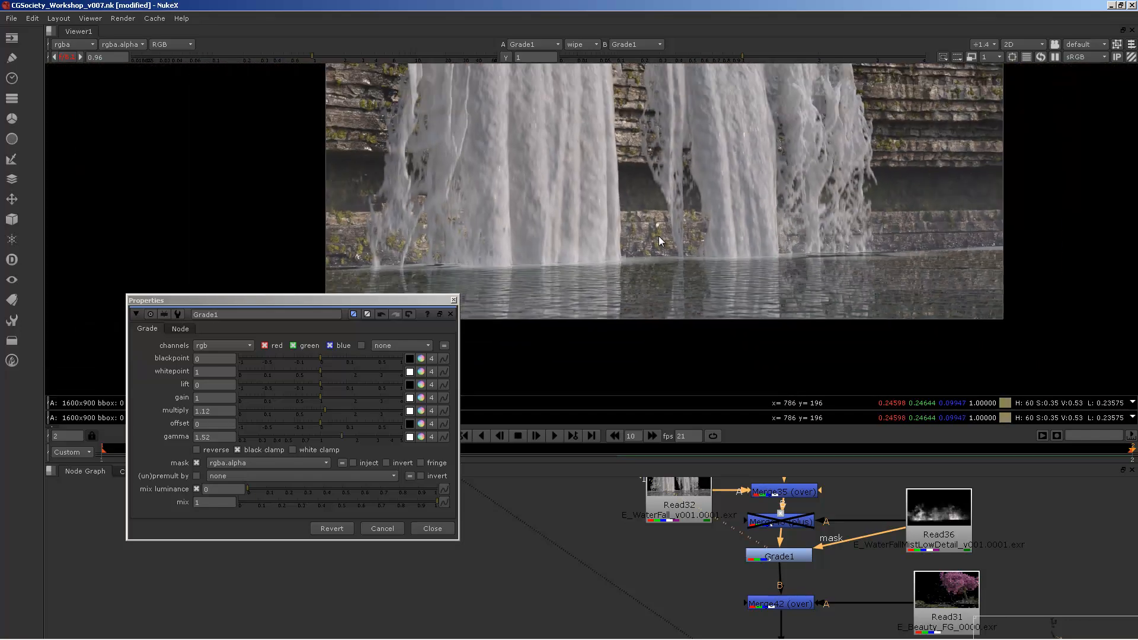
pyautogui.moveTo(458, 213); pyautogui.dragTo(504, 237, button='middle')
pyautogui.scroll(2, 504, 237)
pyautogui.moveTo(639, 283); pyautogui.dragTo(646, 239, button='middle')
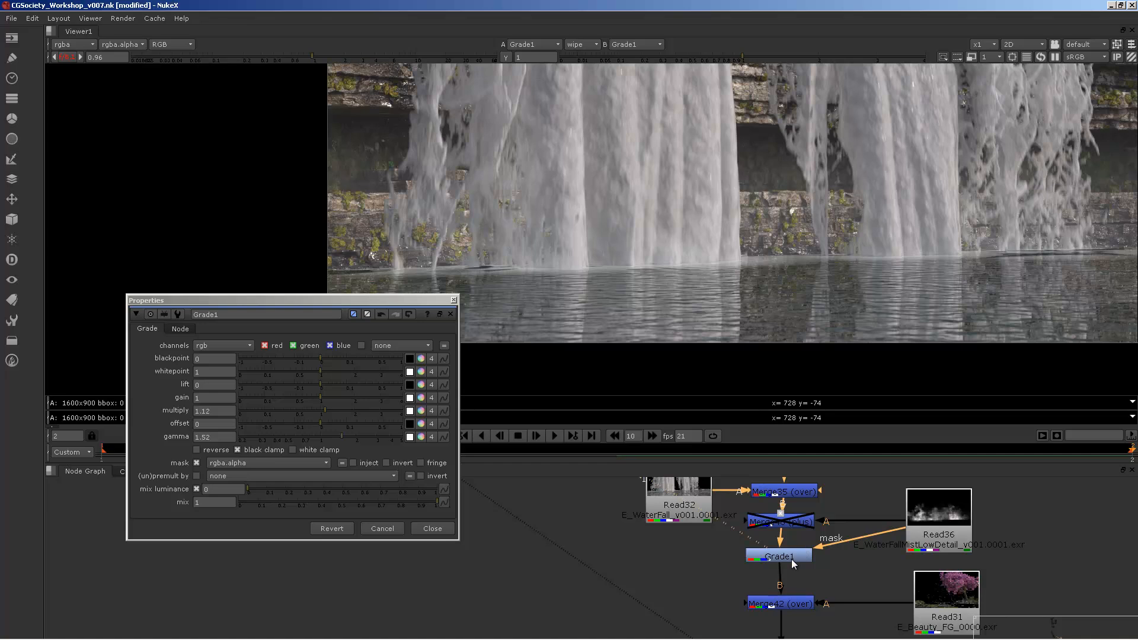
# Step: Re-enable the Merge46 mist merge and set its mix to 1
pyautogui.click(798, 523)
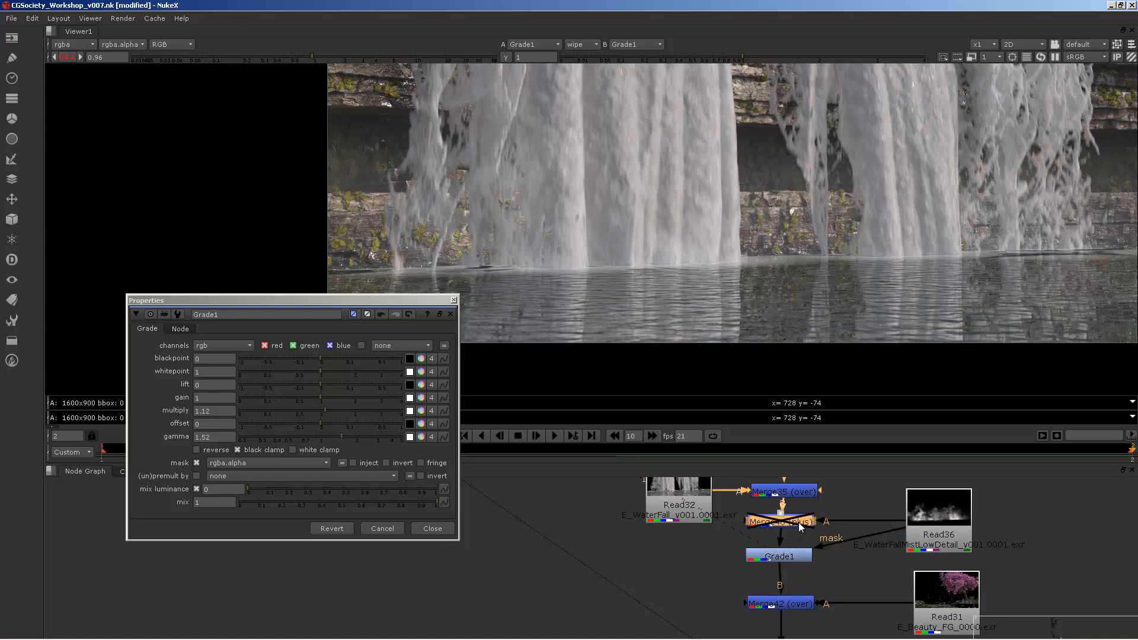
pyautogui.press('p')
pyautogui.press('d')
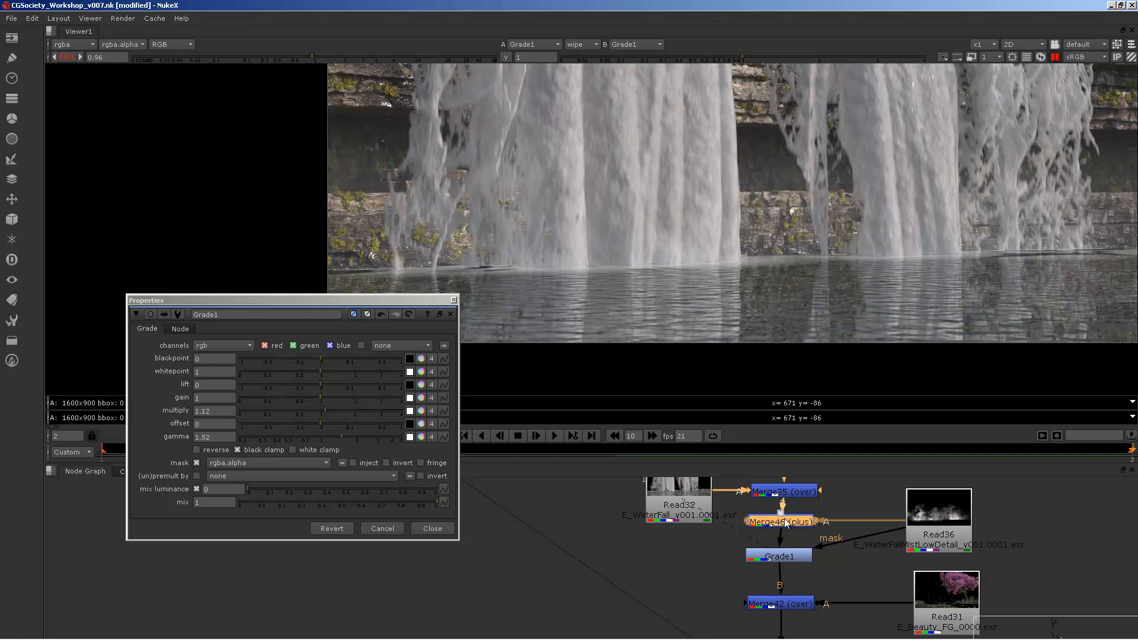
pyautogui.moveTo(784, 519); pyautogui.dragTo(777, 522)
pyautogui.doubleClick(784, 518)
pyautogui.moveTo(331, 465); pyautogui.dragTo(418, 461)
# Step: View the Merge46 output with viewer updates resumed and set the merge's mix to 0.32
pyautogui.moveTo(745, 516); pyautogui.dragTo(687, 526, button='middle')
pyautogui.click(716, 532)
pyautogui.press('1')
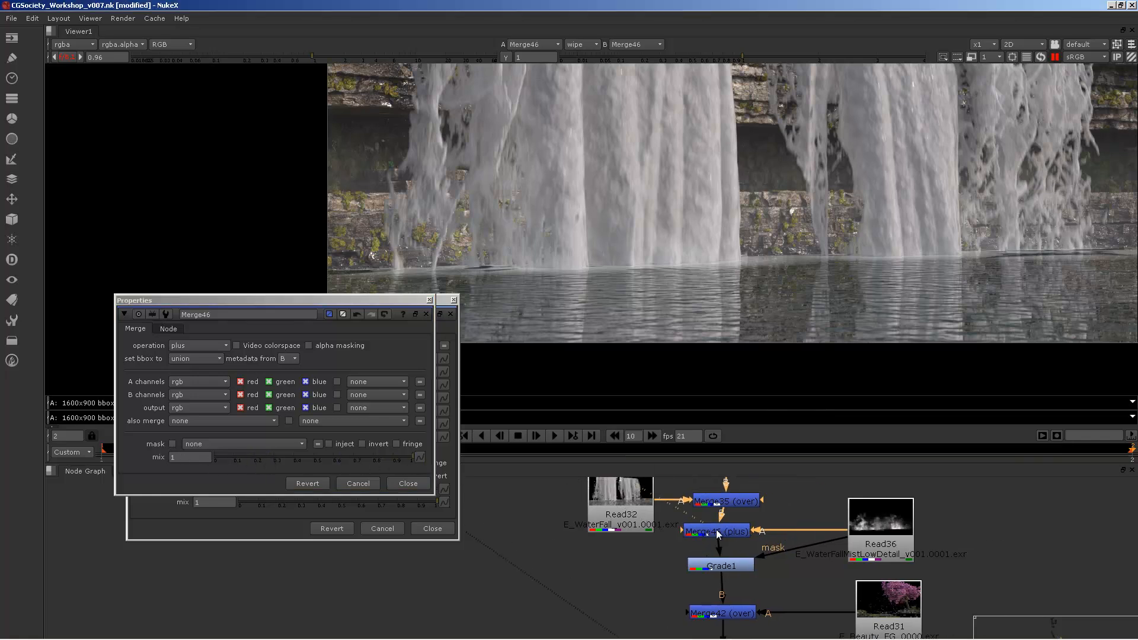
pyautogui.scroll(-3, 723, 276)
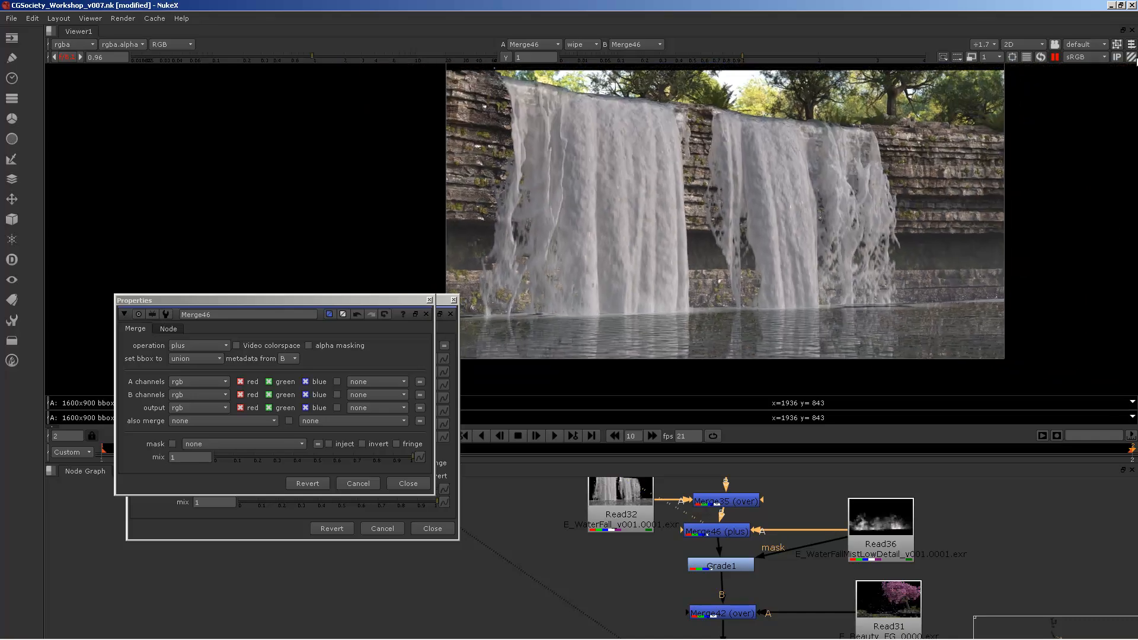
pyautogui.click(1056, 56)
pyautogui.scroll(3, 592, 255)
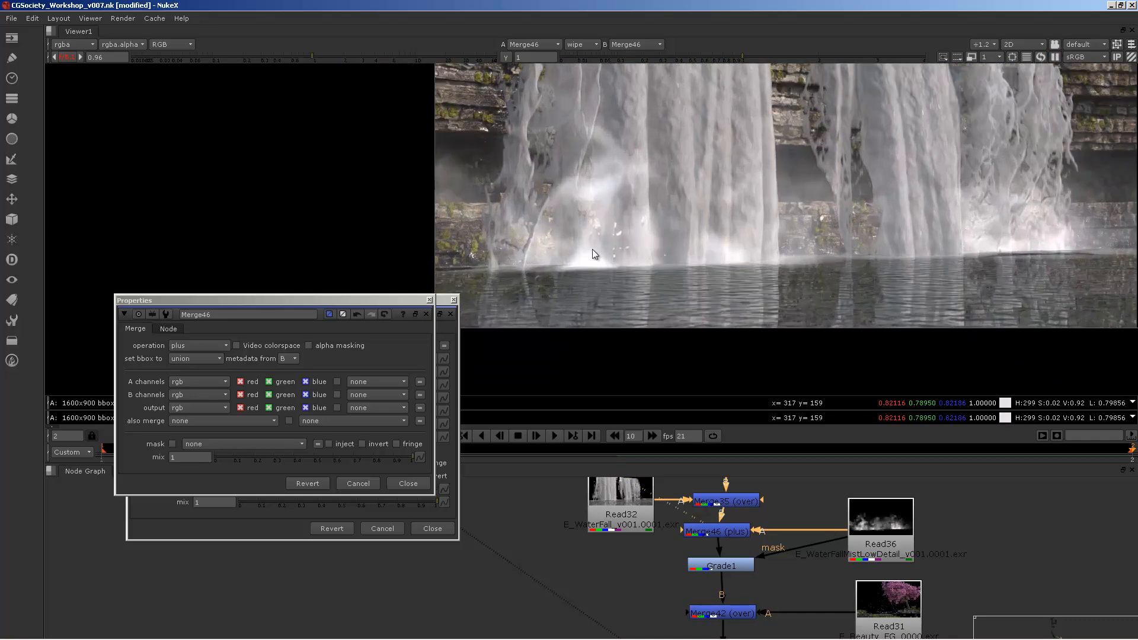
pyautogui.moveTo(720, 535); pyautogui.dragTo(728, 535)
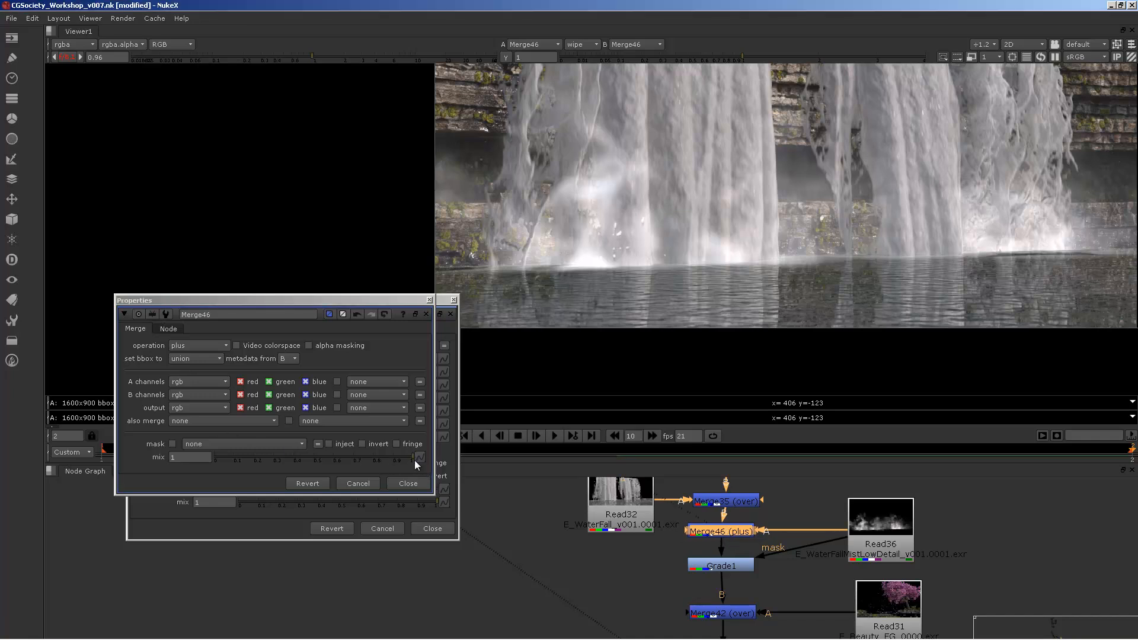
pyautogui.moveTo(413, 458); pyautogui.dragTo(290, 471)
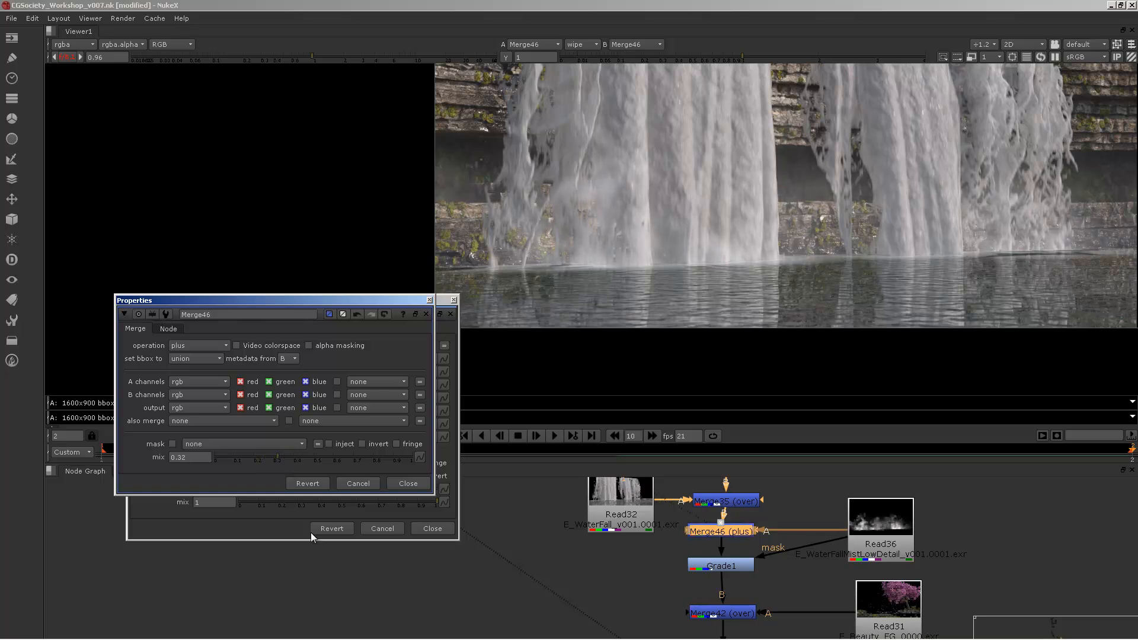
# Step: View the Grade1 output and bring up its properties
pyautogui.moveTo(704, 553); pyautogui.dragTo(677, 528, button='middle')
pyautogui.click(693, 543)
pyautogui.press('1')
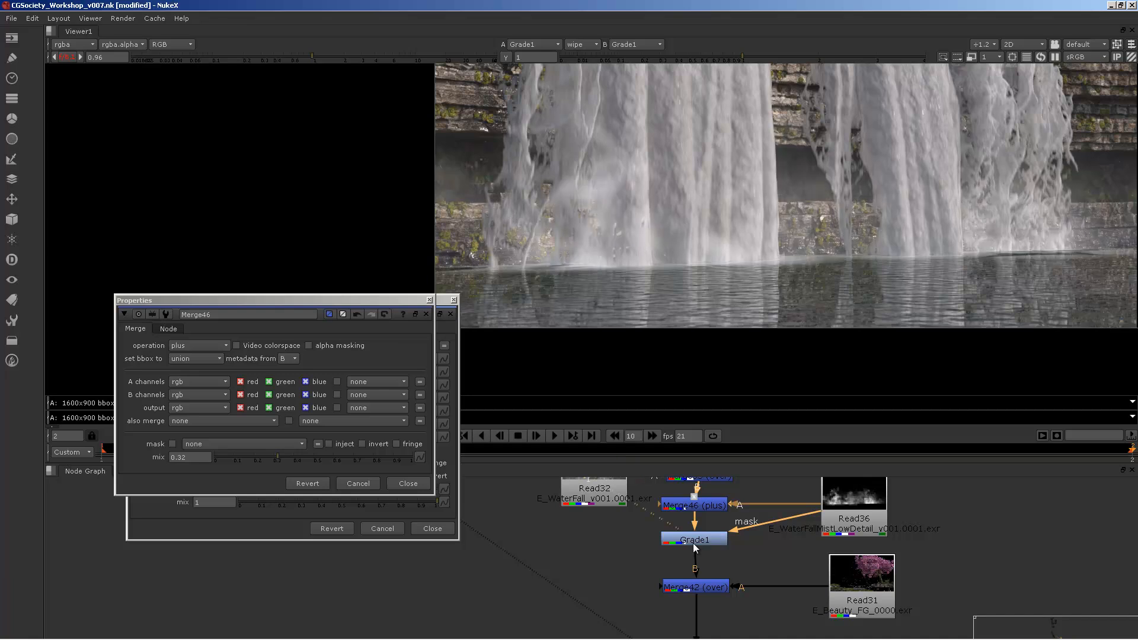
pyautogui.doubleClick(693, 543)
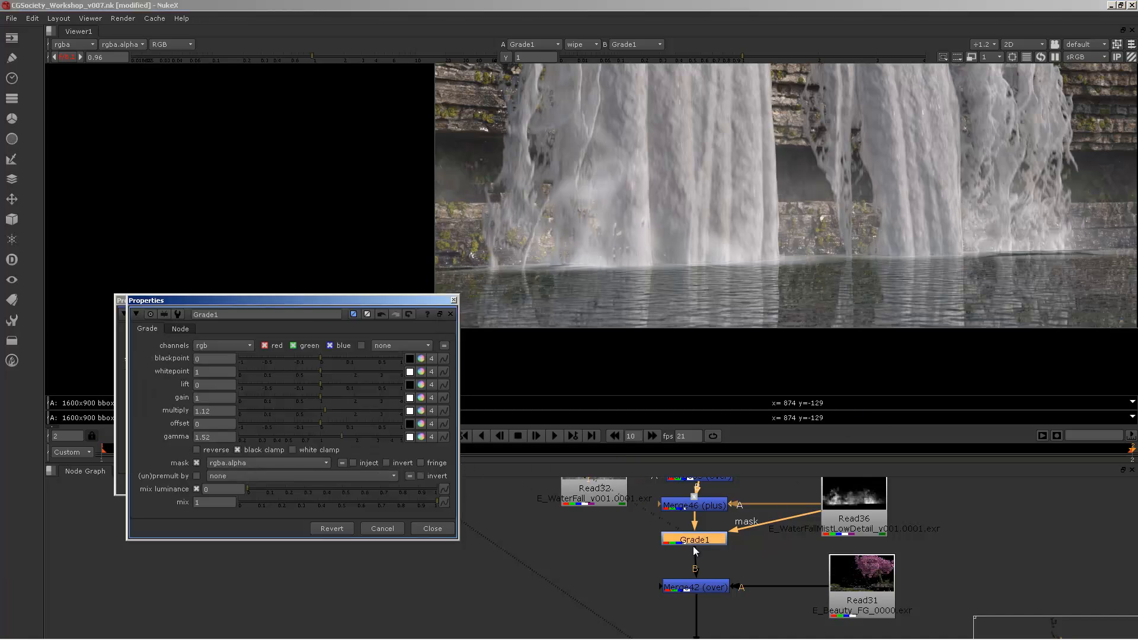
# Step: Disable Merge46 and raise the Grade1 gamma to 3
pyautogui.click(702, 504)
pyautogui.press('d')
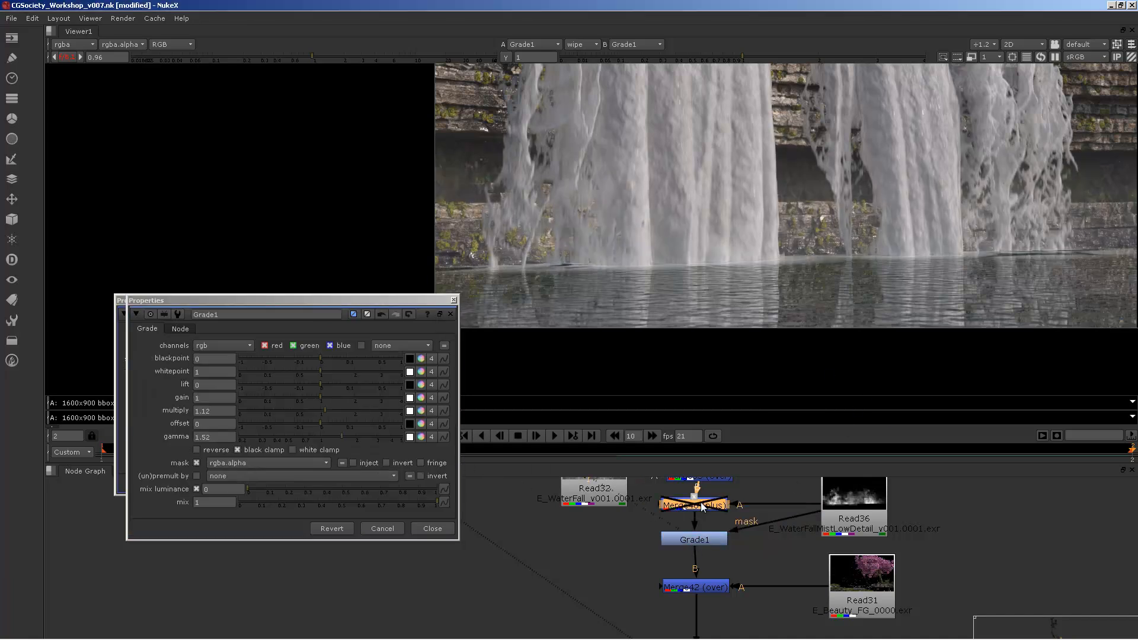
pyautogui.click(706, 538)
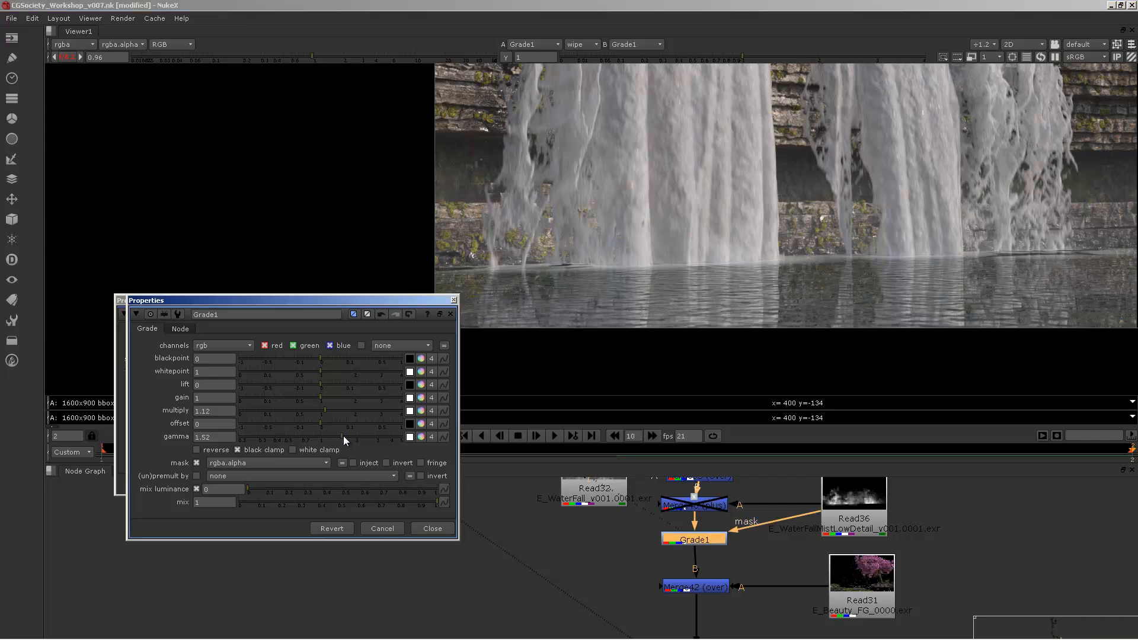
pyautogui.moveTo(343, 437); pyautogui.dragTo(376, 439)
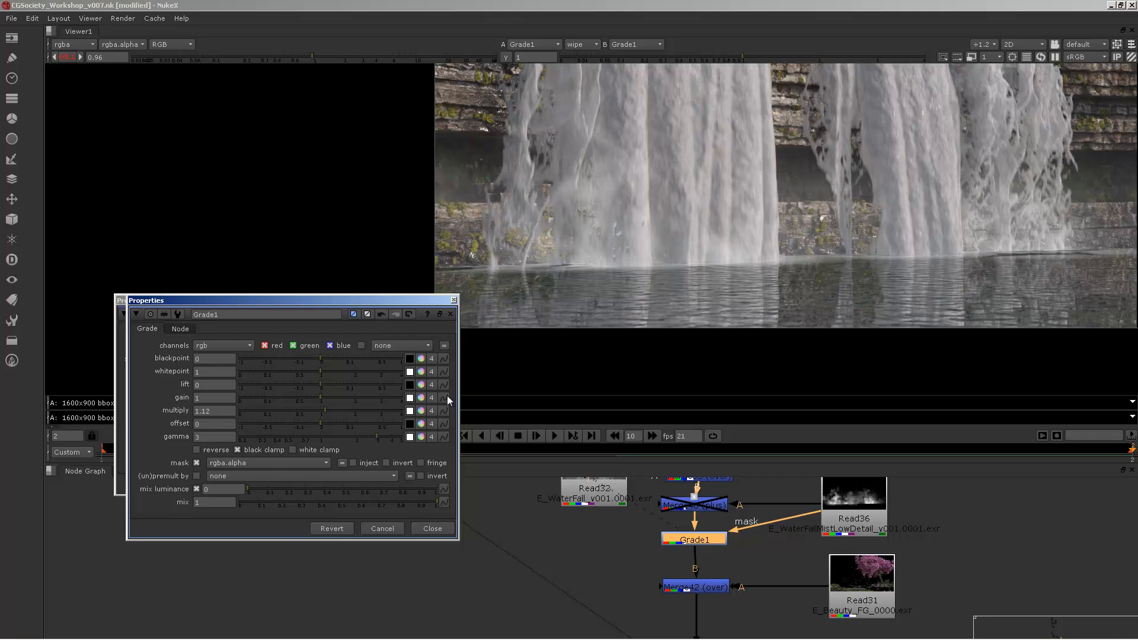
# Step: Compare the waterfall with and without the masked grade by repeatedly disabling and enabling Grade1
pyautogui.scroll(-5, 465, 355)
pyautogui.scroll(3, 663, 291)
pyautogui.moveTo(620, 275); pyautogui.dragTo(797, 254, button='middle')
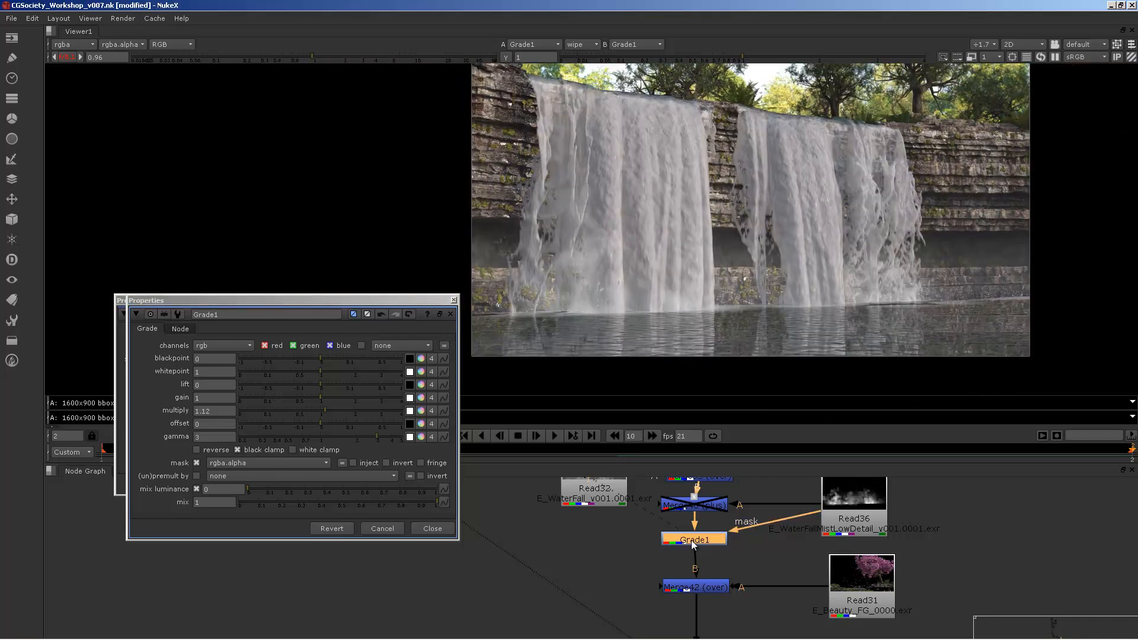
pyautogui.press('d')
pyautogui.press('d')
pyautogui.press('d')
pyautogui.press('d')
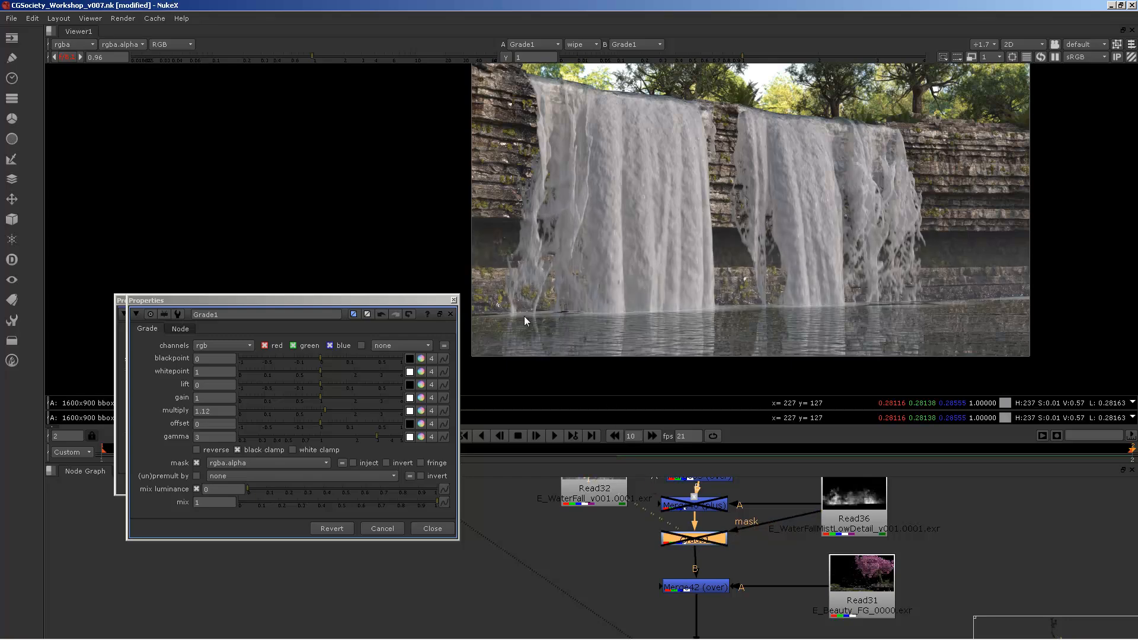
pyautogui.scroll(3, 477, 269)
pyautogui.press('d')
pyautogui.press('d')
pyautogui.press('d')
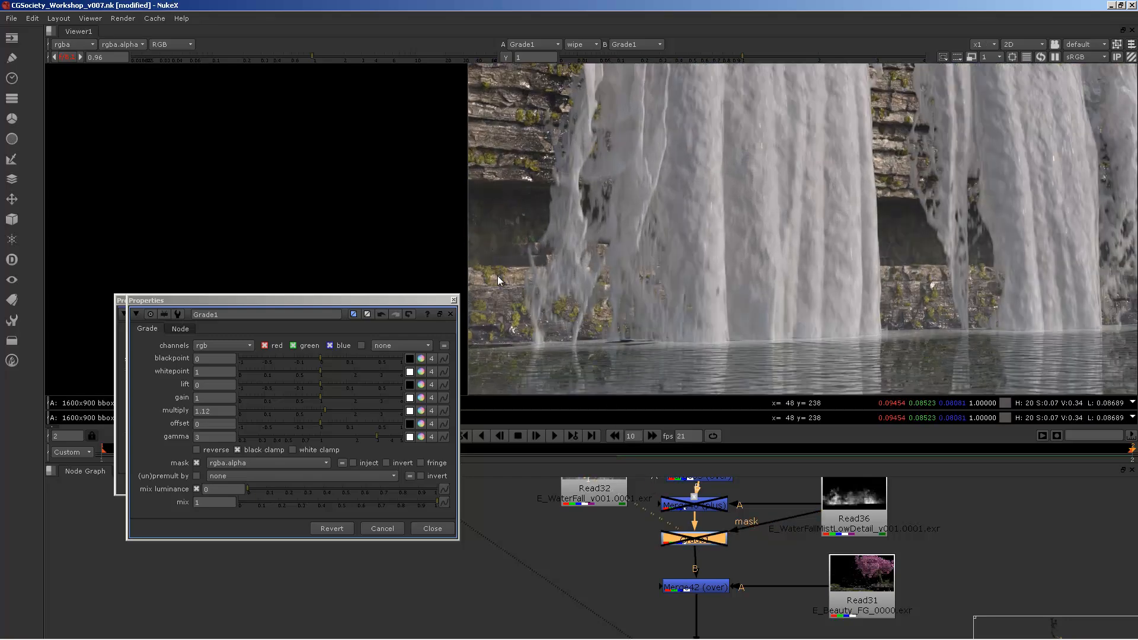
pyautogui.press('d')
pyautogui.press('d')
pyautogui.press('d')
pyautogui.press('d')
pyautogui.press('d')
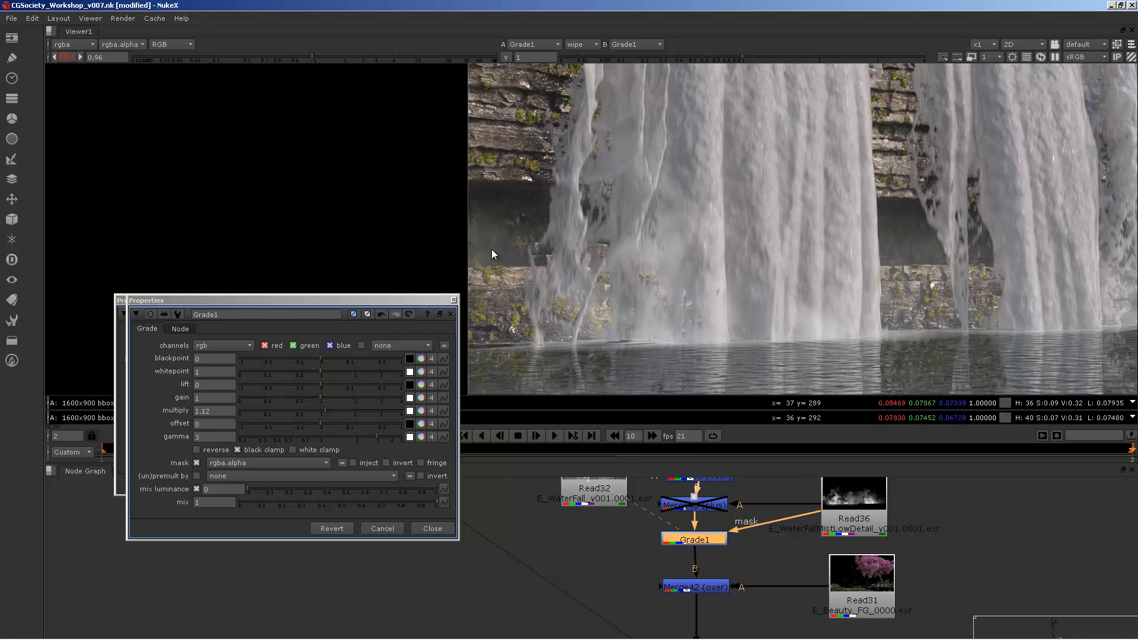
pyautogui.press('d')
# Step: Re-enable Merge46 and Grade1, and compare their combined result with the mist merge switched off and on
pyautogui.click(699, 504)
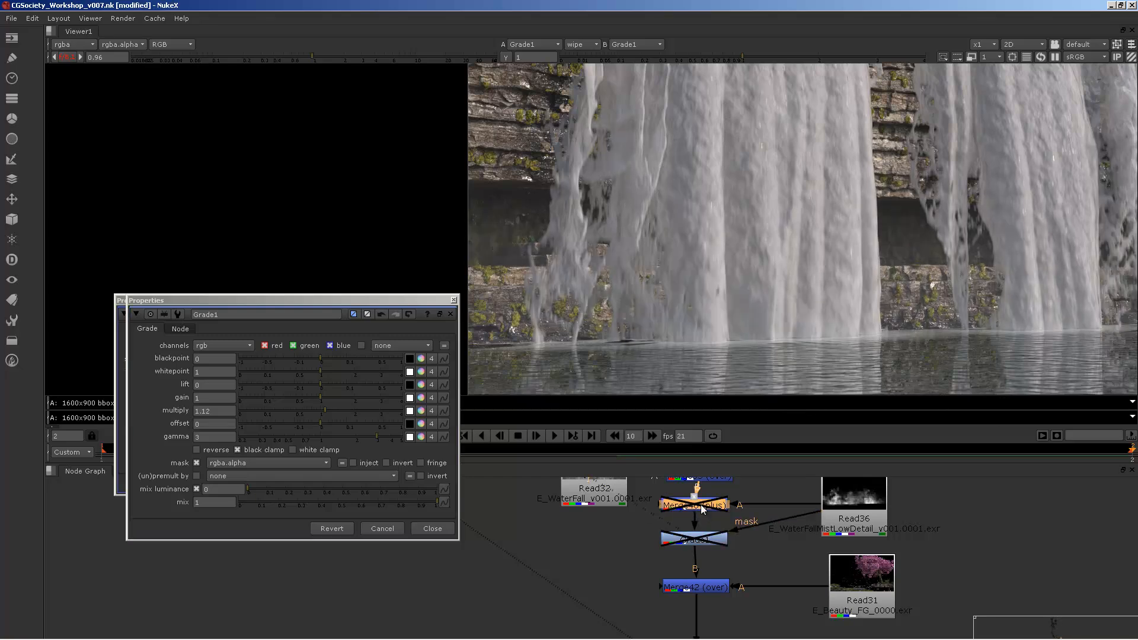
pyautogui.press('d')
pyautogui.click(700, 540)
pyautogui.press('d')
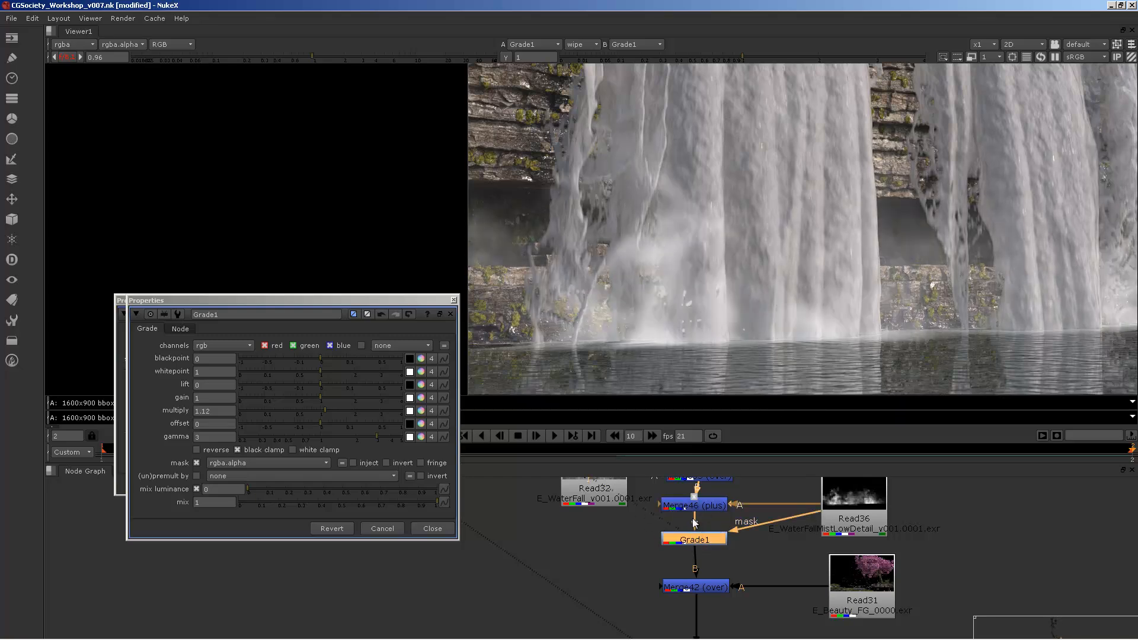
pyautogui.click(698, 504)
pyautogui.press('d')
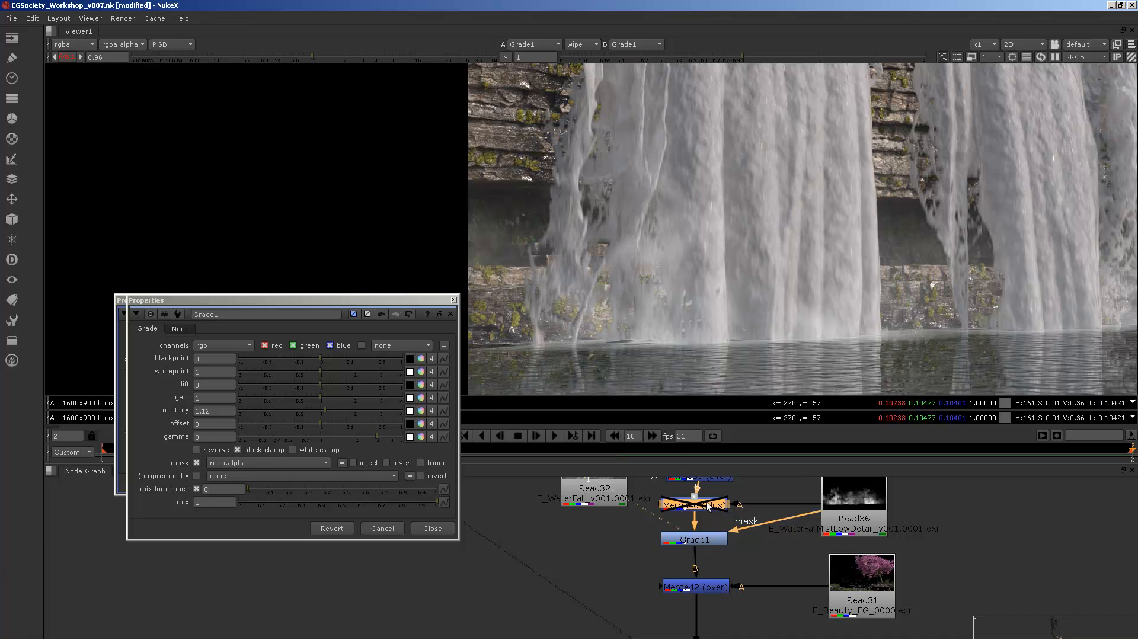
pyautogui.press('d')
# Step: Lower the Grade1 gamma to 1.26
pyautogui.click(714, 540)
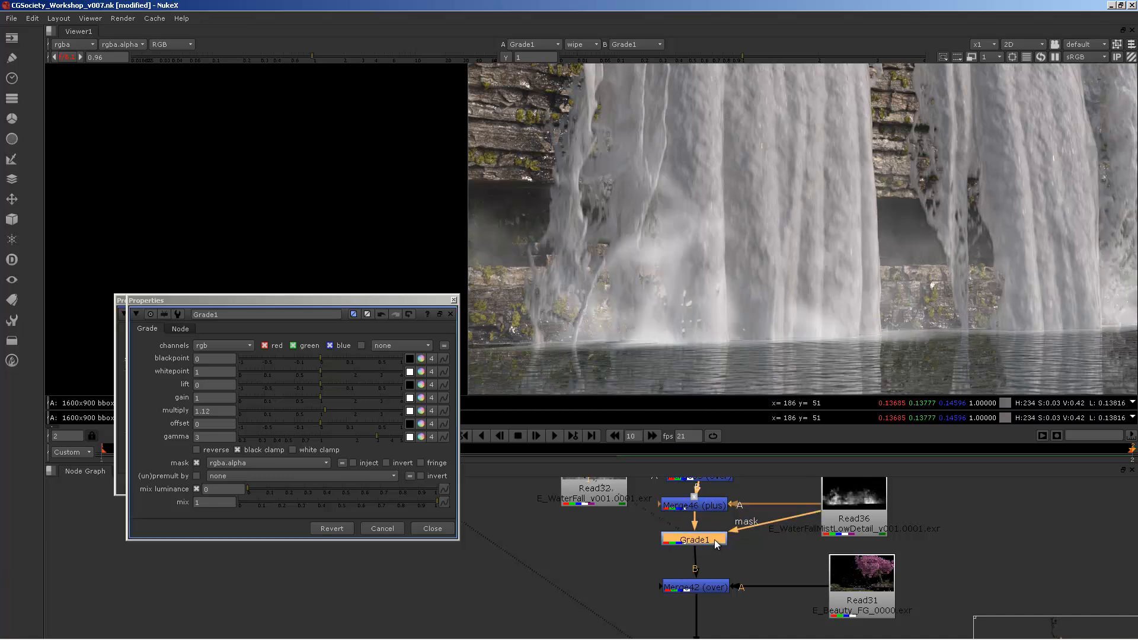
pyautogui.moveTo(374, 439); pyautogui.dragTo(329, 438)
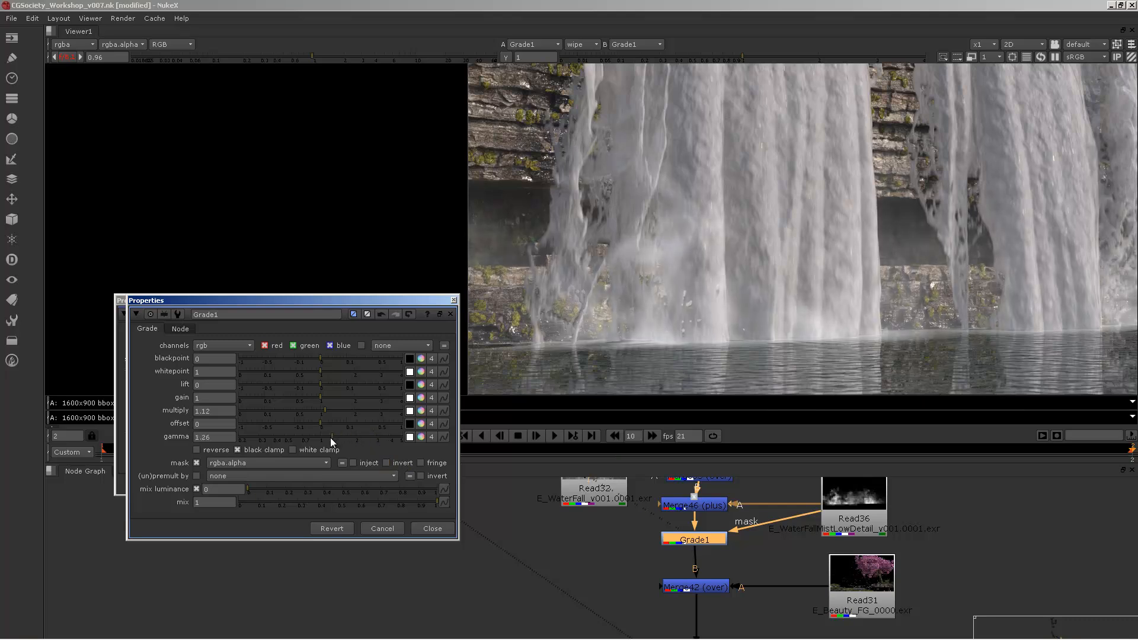
# Step: Open the settings of Merge45, the plus merge for the environment fog, and set its mix to 0.97
pyautogui.scroll(-3, 649, 254)
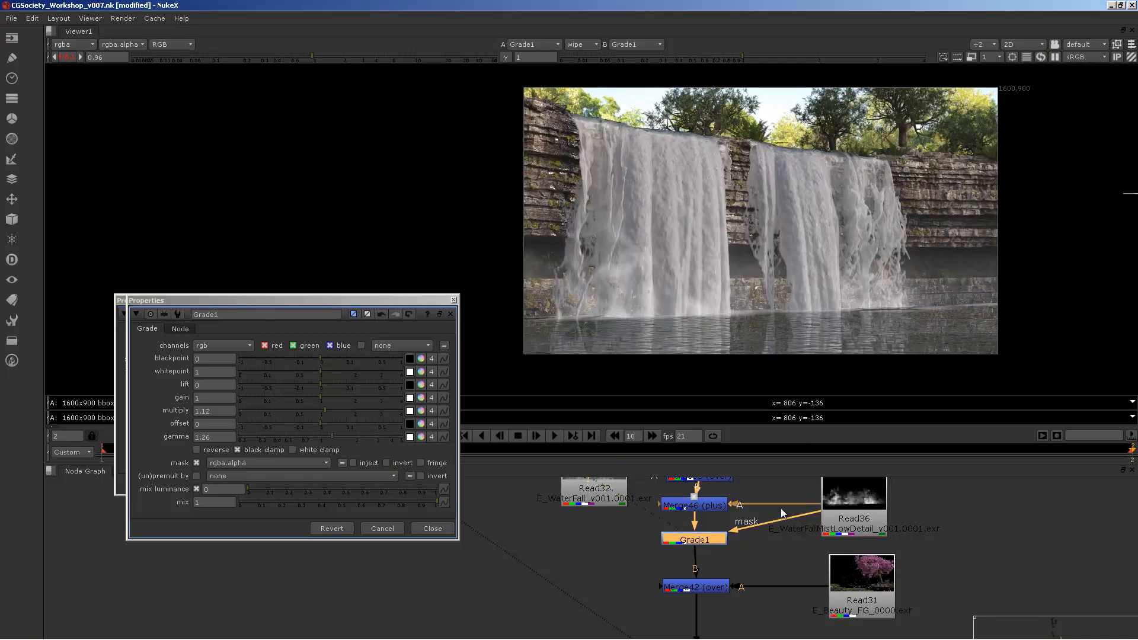
pyautogui.moveTo(781, 507); pyautogui.dragTo(722, 583, button='middle')
pyautogui.scroll(-3, 722, 584)
pyautogui.scroll(3, 722, 583)
pyautogui.doubleClick(665, 528)
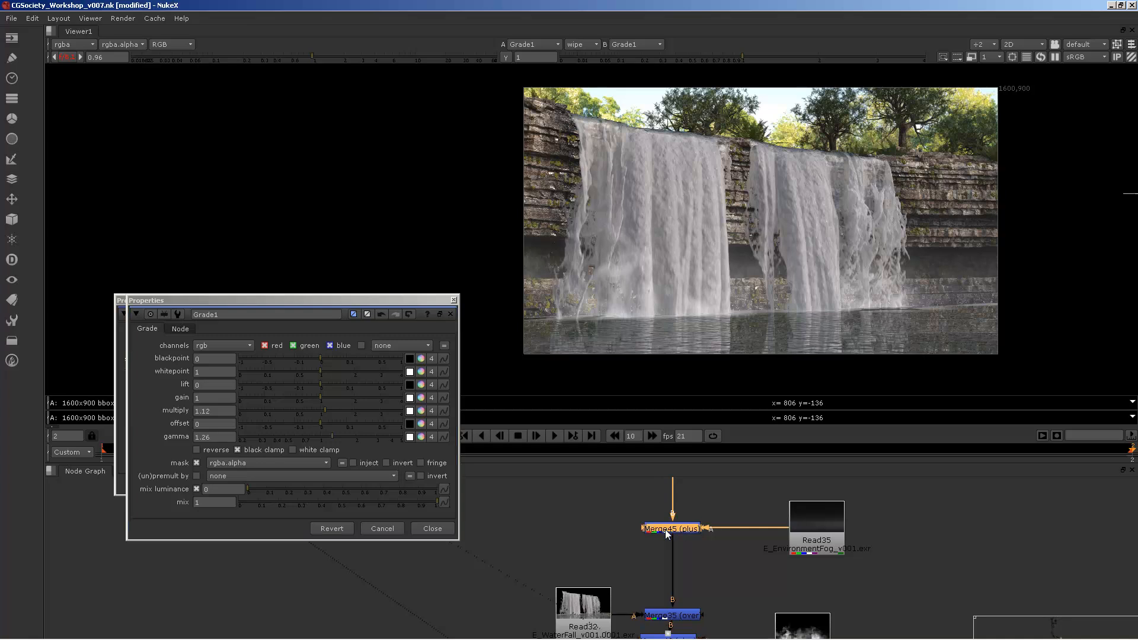
pyautogui.moveTo(433, 474); pyautogui.dragTo(357, 373)
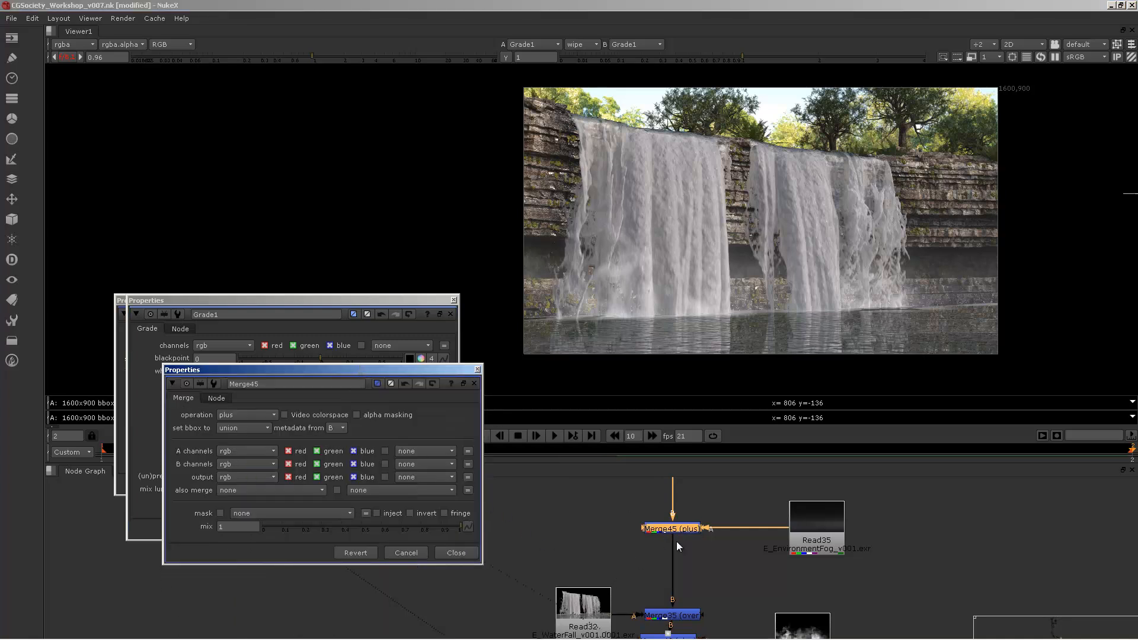
pyautogui.moveTo(676, 542); pyautogui.dragTo(777, 546, button='middle')
pyautogui.moveTo(460, 529)
pyautogui.mouseDown()
pyautogui.moveTo(269, 529)
pyautogui.moveTo(689, 538)
pyautogui.moveTo(361, 552)
pyautogui.moveTo(495, 545)
pyautogui.moveTo(292, 536)
pyautogui.moveTo(454, 537)
pyautogui.mouseUp()
pyautogui.moveTo(871, 546); pyautogui.dragTo(811, 533, button='middle')
pyautogui.click(851, 517)
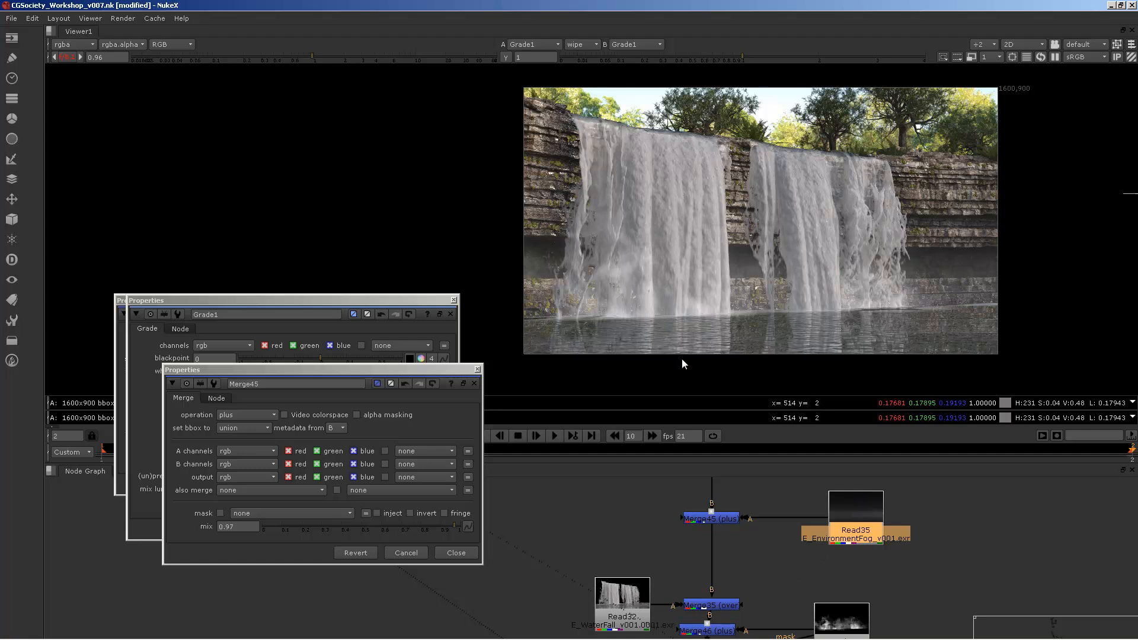
# Step: Show the Merge42 over result with the foreground tree layer in the viewer
pyautogui.moveTo(899, 548); pyautogui.dragTo(823, 451, button='middle')
pyautogui.scroll(-2, 823, 451)
pyautogui.moveTo(832, 570); pyautogui.dragTo(807, 498, button='middle')
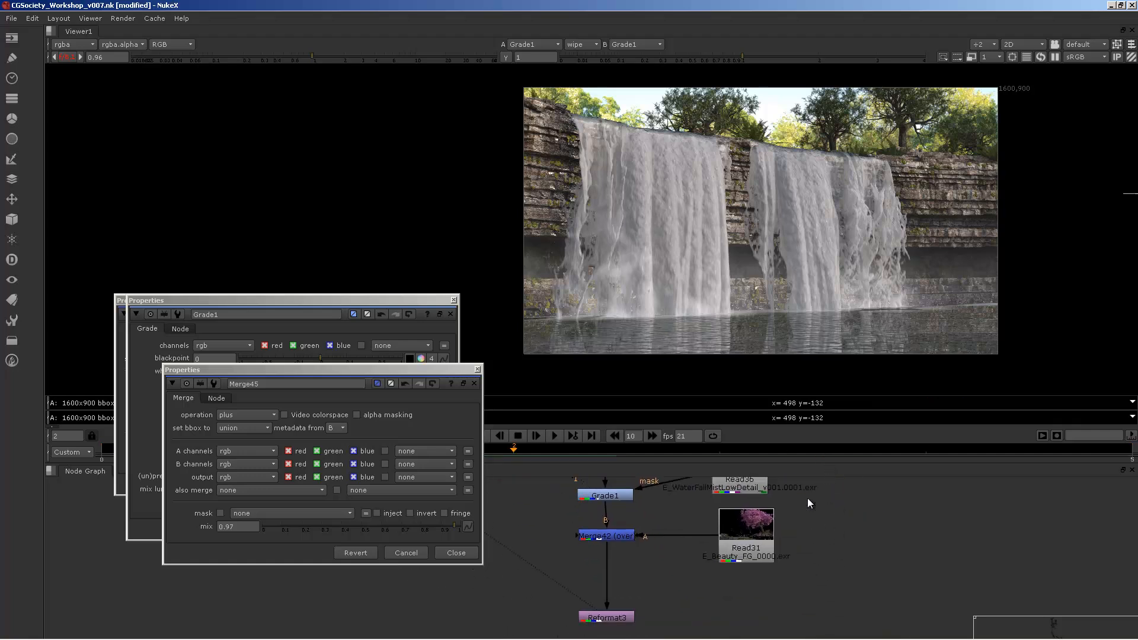
pyautogui.moveTo(730, 537); pyautogui.dragTo(793, 571, button='middle')
pyautogui.click(685, 566)
pyautogui.press('1')
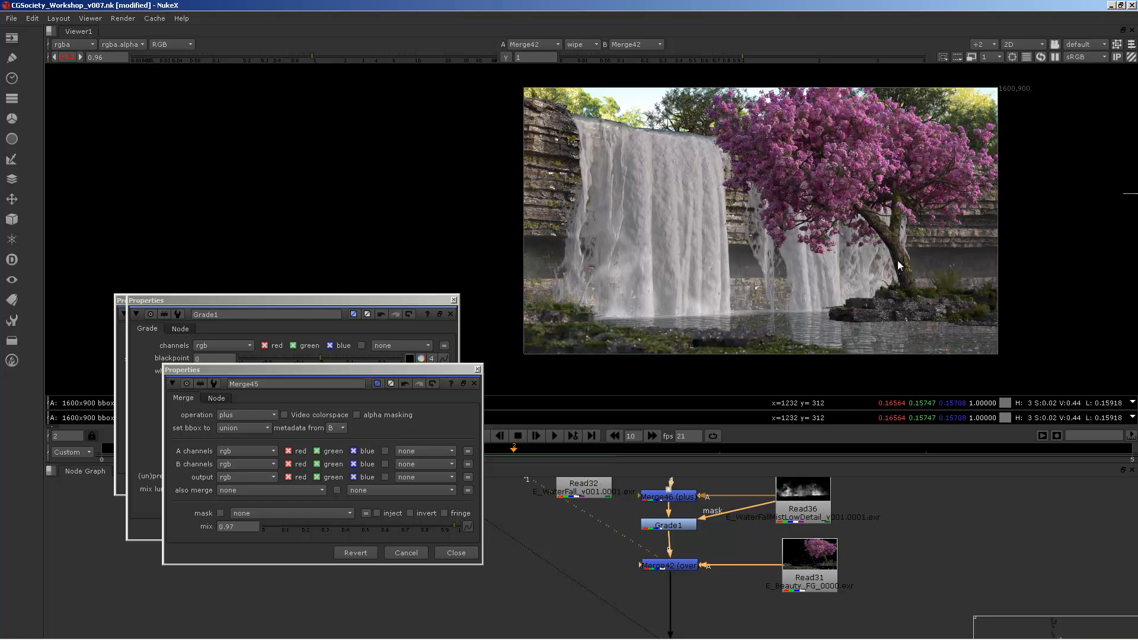
# Step: Inspect the composite, then display the Reformat3 output at the end of the branch and frame it in the viewer
pyautogui.scroll(-2, 908, 220)
pyautogui.moveTo(864, 228); pyautogui.dragTo(842, 210, button='middle')
pyautogui.scroll(2, 776, 208)
pyautogui.moveTo(761, 513); pyautogui.dragTo(826, 402, button='middle')
pyautogui.scroll(-2, 796, 532)
pyautogui.scroll(2, 748, 534)
pyautogui.click(751, 534)
pyautogui.press('1')
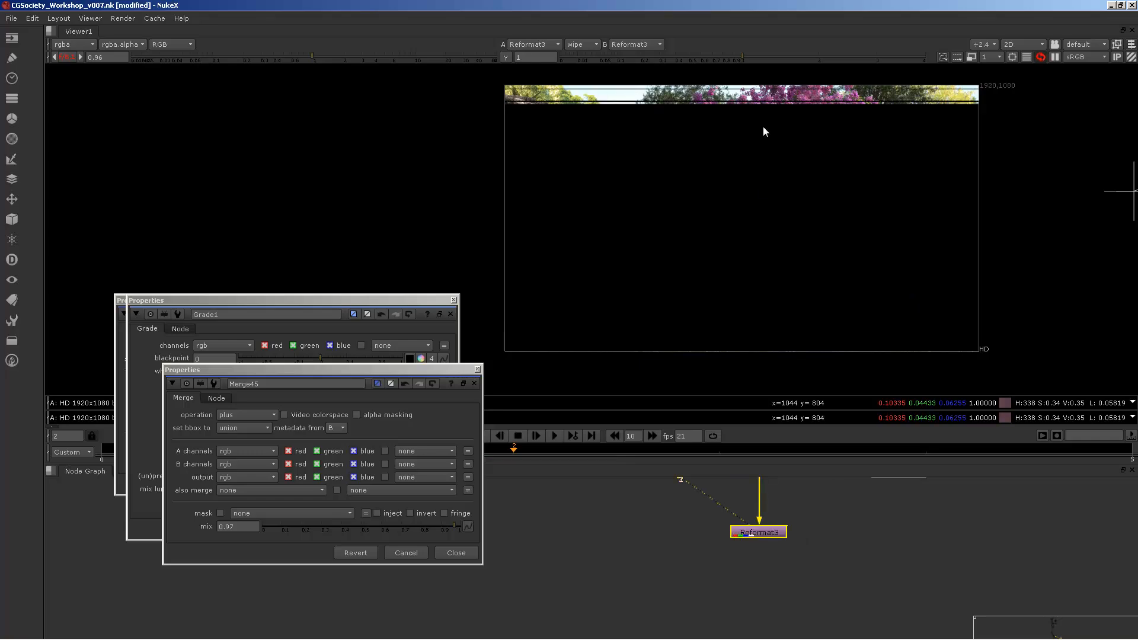
pyautogui.scroll(-1, 841, 240)
pyautogui.scroll(2, 847, 256)
pyautogui.moveTo(844, 236); pyautogui.dragTo(821, 278, button='middle')
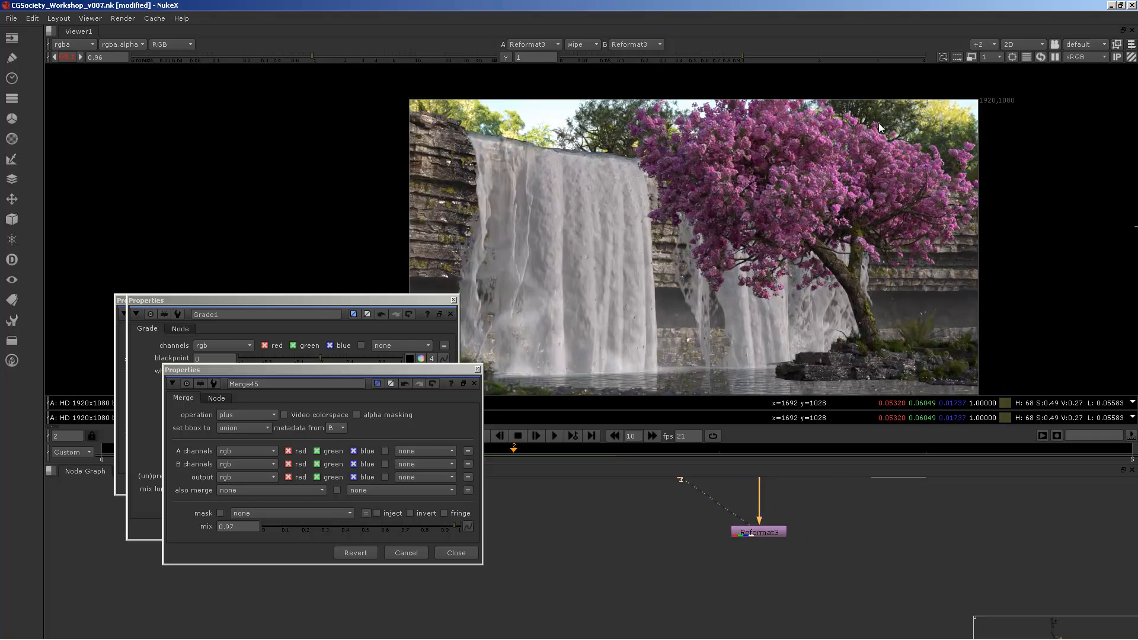
# Step: Close the floating Merge45, Grade1 and remaining node property windows
pyautogui.click(478, 369)
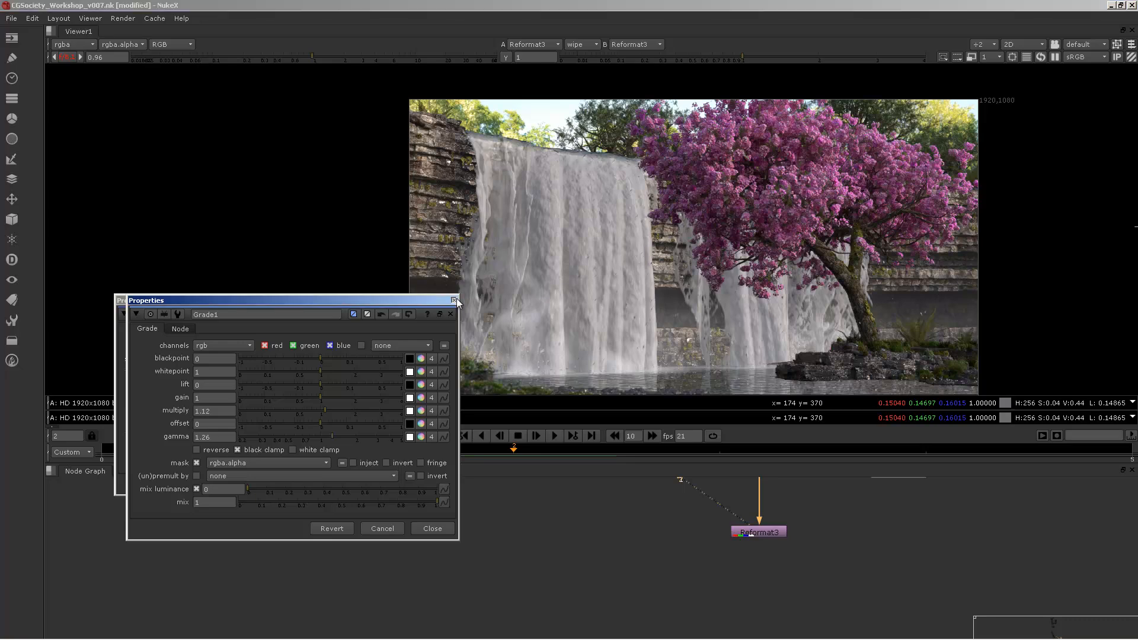
pyautogui.click(453, 300)
pyautogui.click(429, 300)
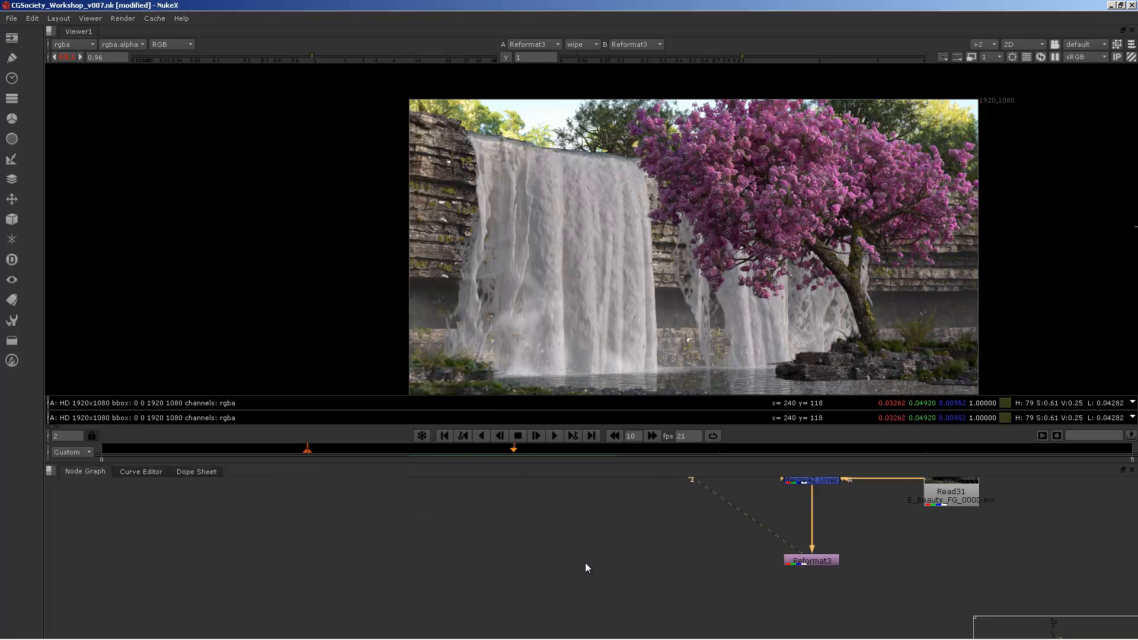
# Step: Frame the whole composite and move the viewer's wipe control onto the left waterfall
pyautogui.scroll(-2, 658, 285)
pyautogui.moveTo(667, 267); pyautogui.dragTo(644, 256, button='middle')
pyautogui.scroll(1, 644, 255)
pyautogui.moveTo(605, 530); pyautogui.dragTo(755, 578, button='middle')
pyautogui.scroll(-6, 701, 554)
pyautogui.moveTo(1011, 198); pyautogui.dragTo(521, 215)
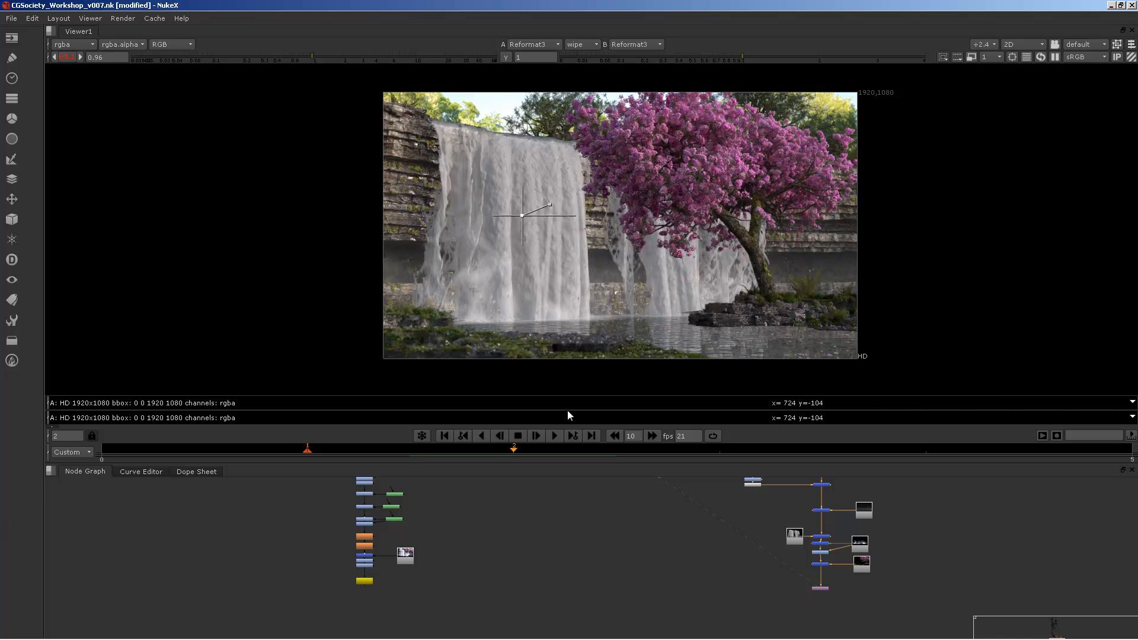
# Step: Locate and select the Write10 output node at the end of the grading branch
pyautogui.moveTo(492, 549); pyautogui.dragTo(552, 548, button='middle')
pyautogui.scroll(5, 459, 584)
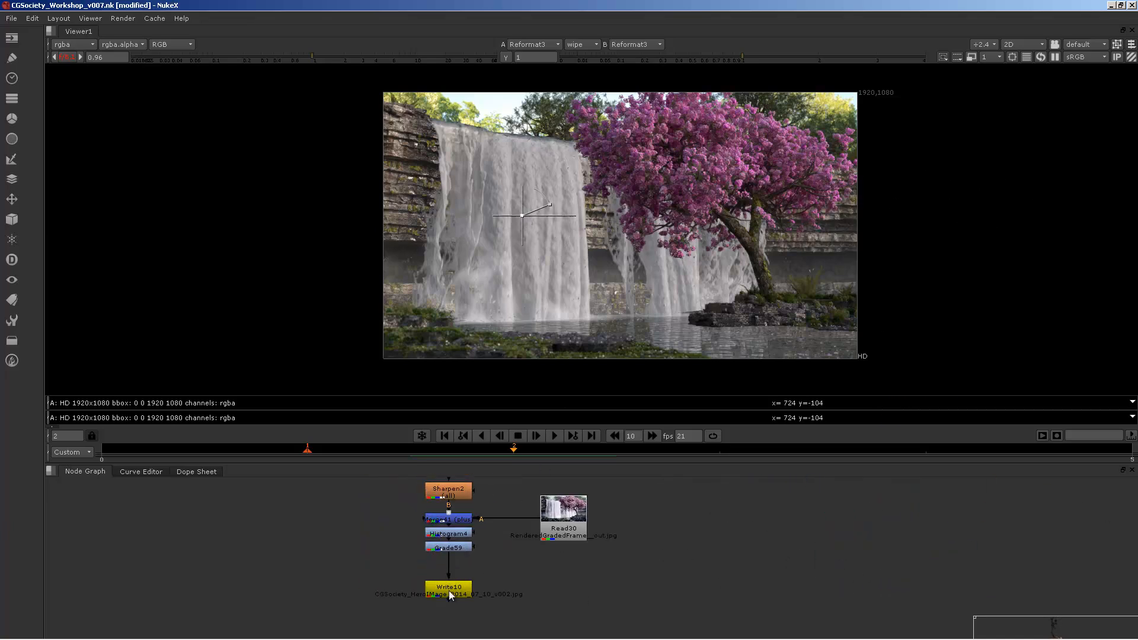
pyautogui.click(449, 590)
pyautogui.moveTo(813, 509); pyautogui.dragTo(581, 541, button='middle')
pyautogui.scroll(-3, 582, 541)
pyautogui.moveTo(716, 518); pyautogui.dragTo(314, 588, button='middle')
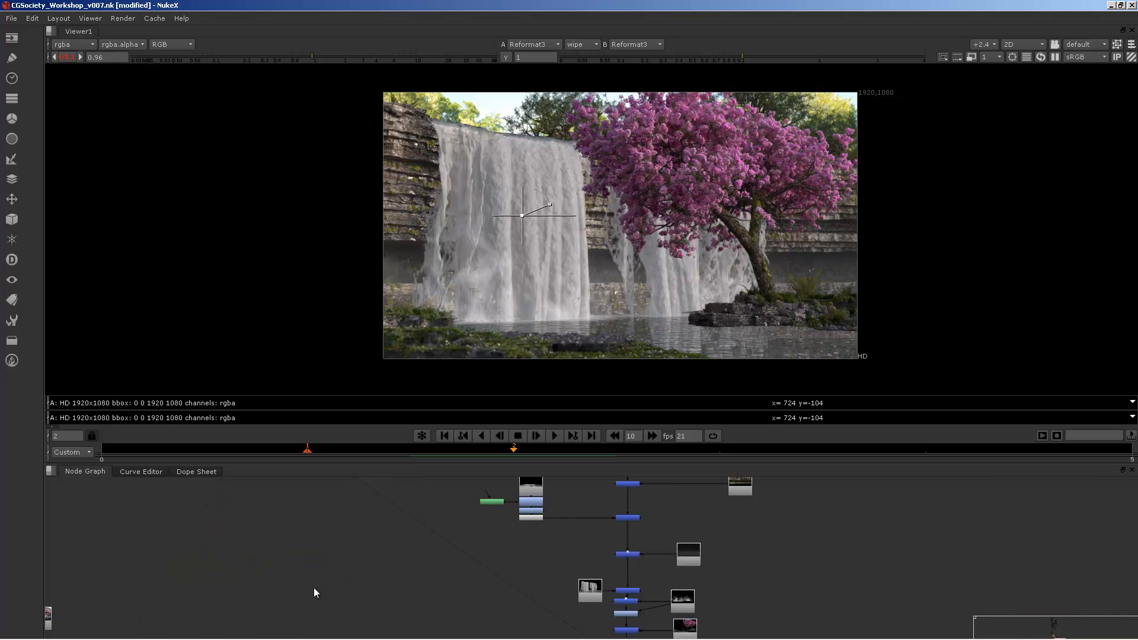
# Step: Survey the scene's compositing branch and its layout relative to the full grading tree in the node graph
pyautogui.scroll(-2, 472, 613)
pyautogui.scroll(-1, 597, 551)
pyautogui.moveTo(600, 575); pyautogui.dragTo(587, 602, button='middle')
pyautogui.scroll(-2, 592, 611)
pyautogui.scroll(4, 618, 520)
pyautogui.scroll(1, 596, 538)
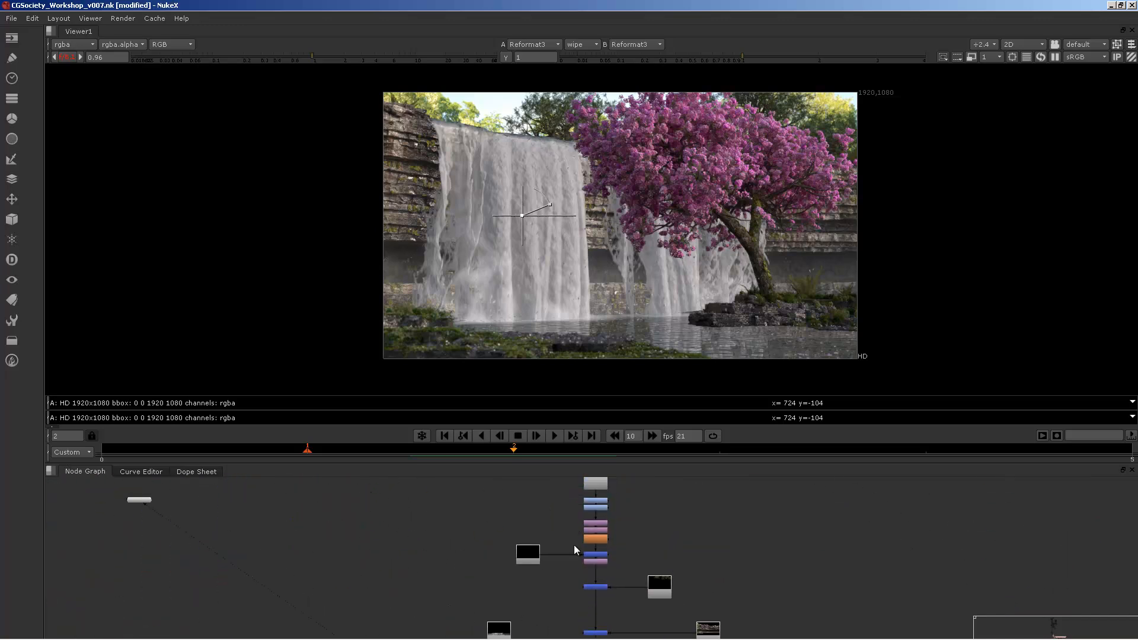
pyautogui.moveTo(569, 491); pyautogui.dragTo(567, 511, button='middle')
pyautogui.scroll(-3, 479, 577)
pyautogui.moveTo(480, 578); pyautogui.dragTo(521, 588, button='middle')
pyautogui.scroll(-3, 457, 565)
pyautogui.scroll(1, 520, 588)
pyautogui.moveTo(441, 514); pyautogui.dragTo(471, 542, button='middle')
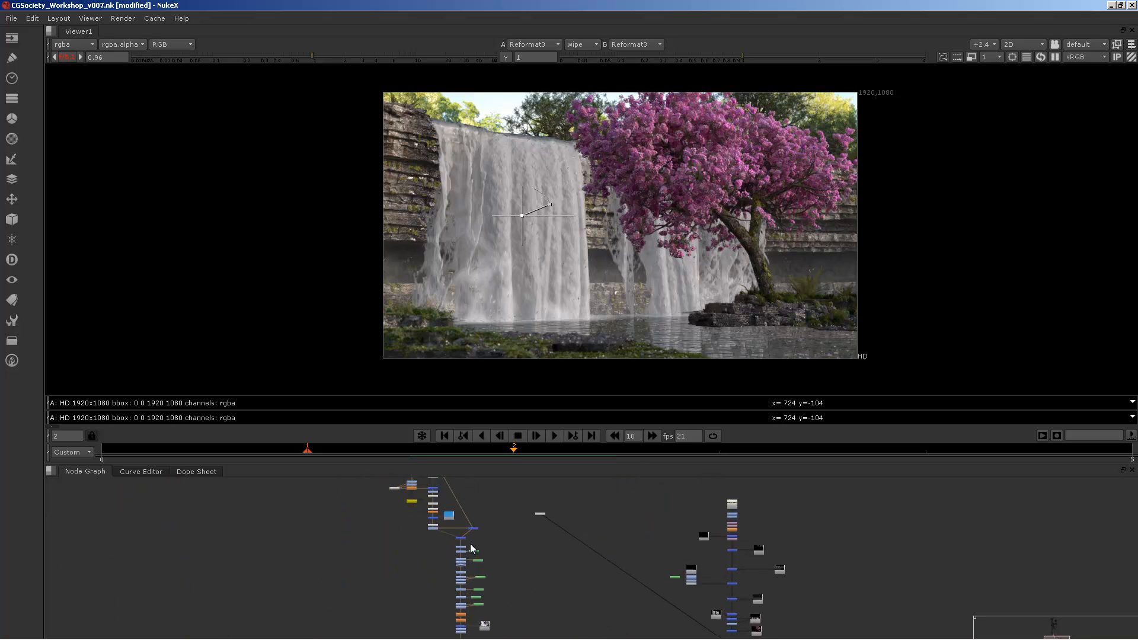
# Step: Return to the selected Write10 node and display the final graded image in the viewer
pyautogui.moveTo(474, 594); pyautogui.dragTo(531, 468, button='middle')
pyautogui.scroll(5, 507, 539)
pyautogui.moveTo(532, 529); pyautogui.dragTo(529, 546, button='middle')
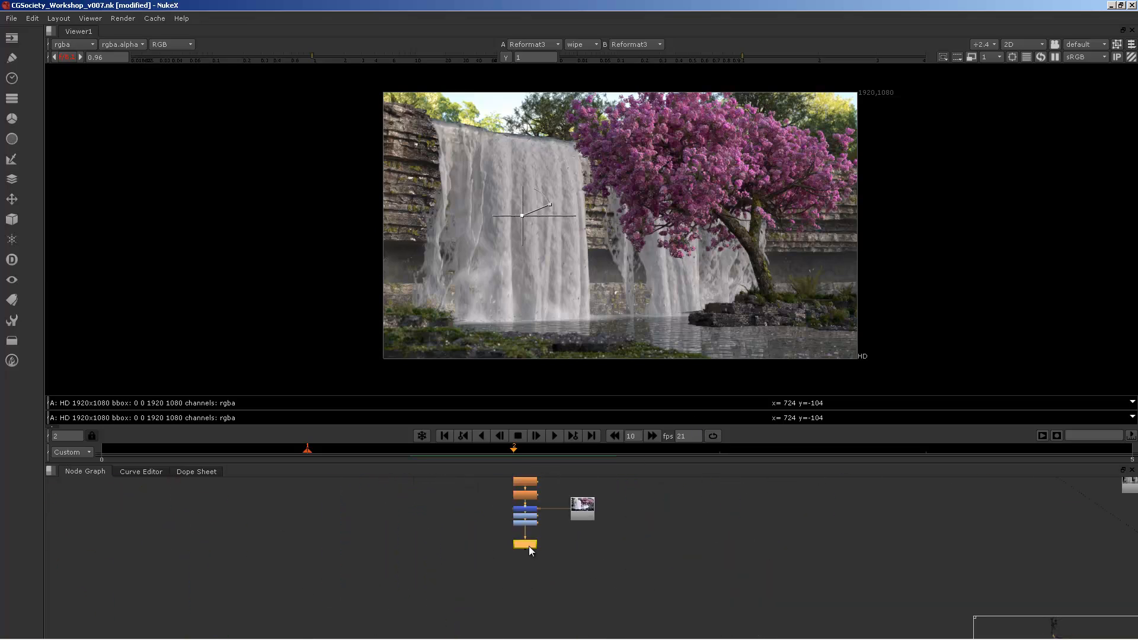
pyautogui.press('1')
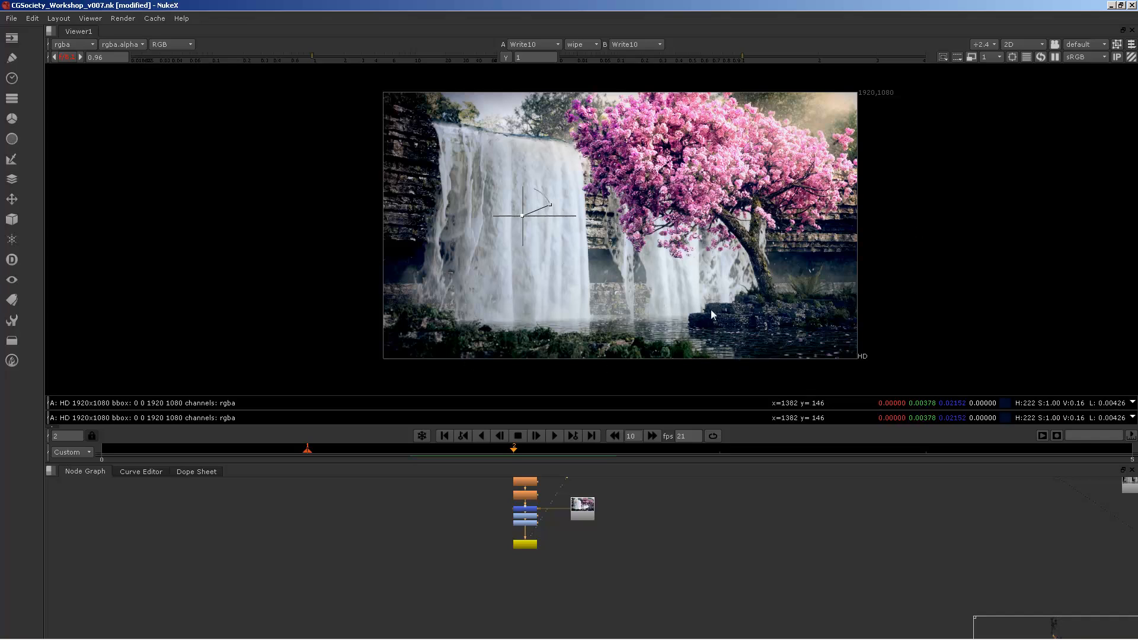
# Step: Go to the start of the full node tree and enlarge the node graph area around Read14
pyautogui.scroll(-10, 671, 497)
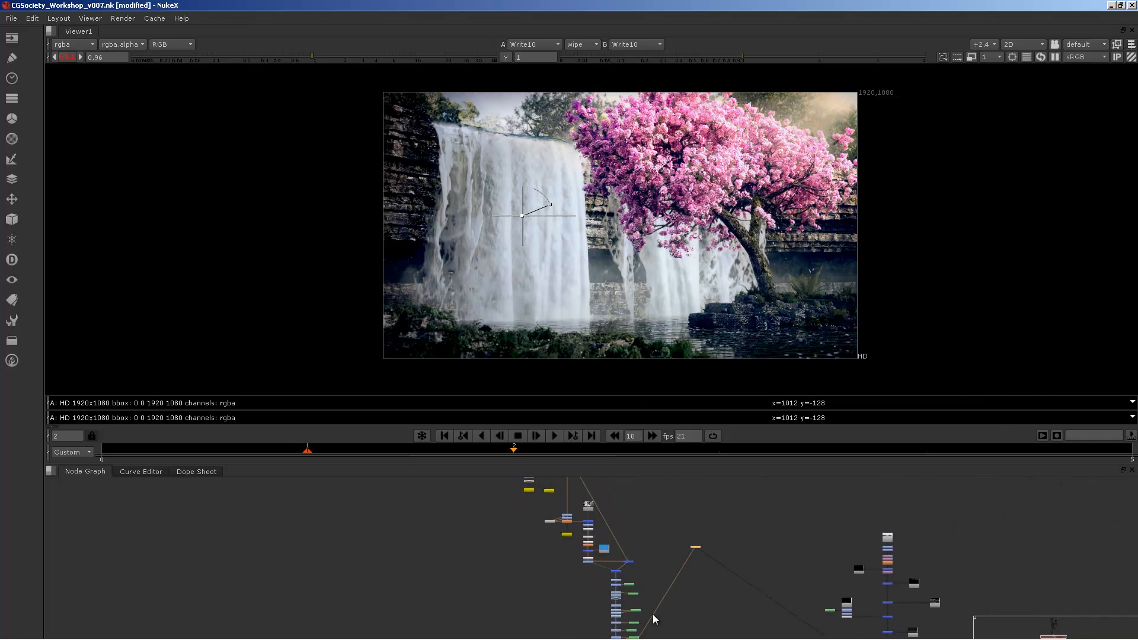
pyautogui.scroll(10, 657, 565)
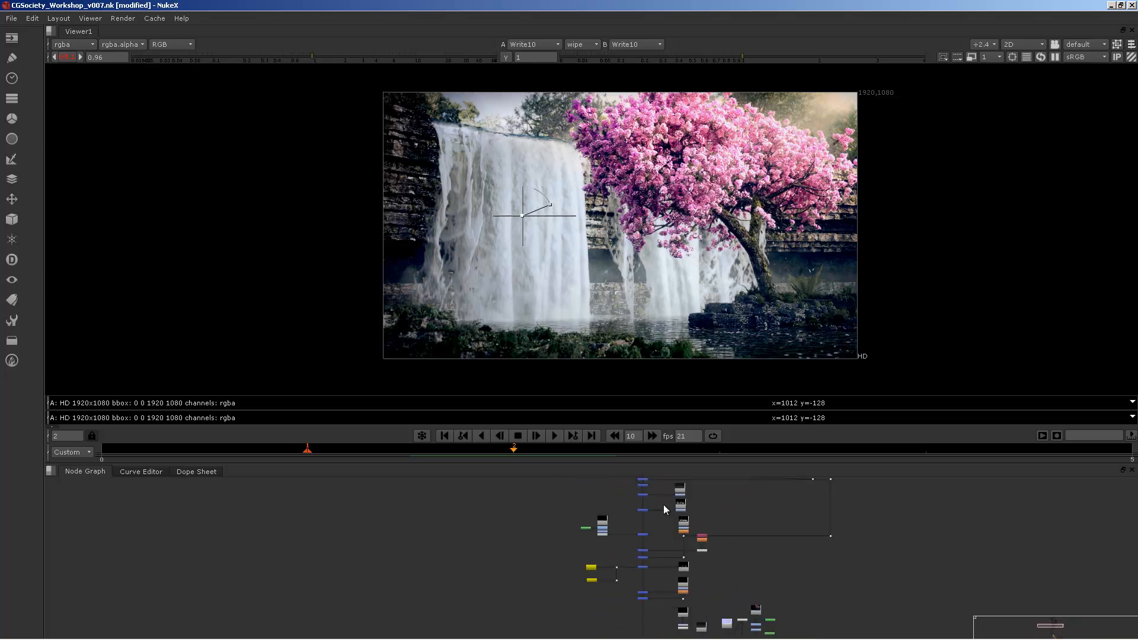
pyautogui.scroll(10, 659, 572)
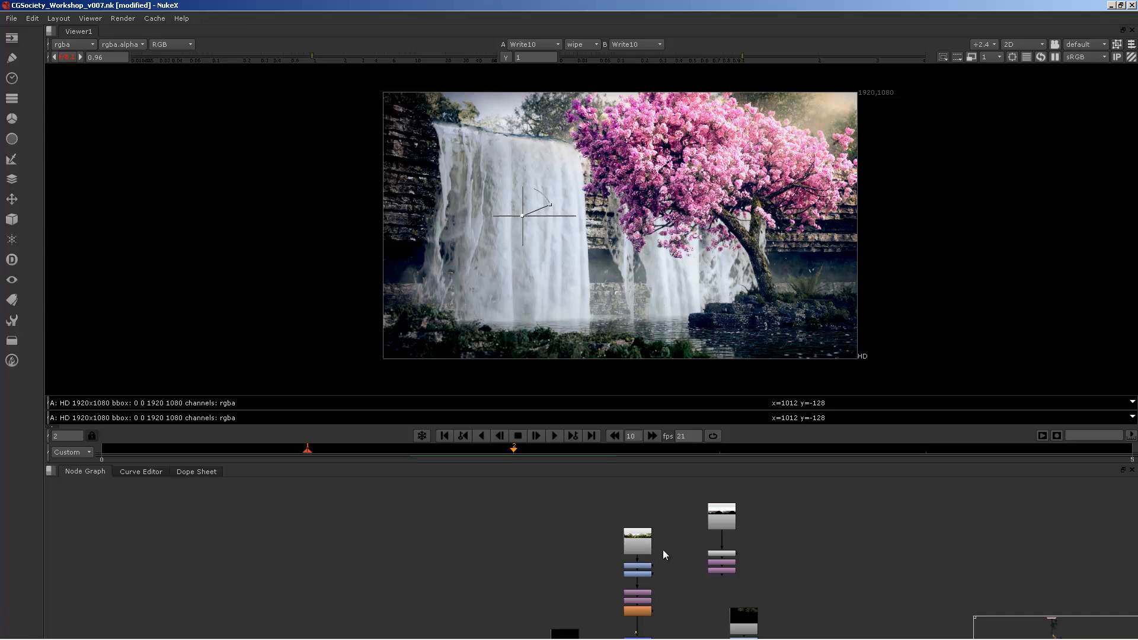
pyautogui.moveTo(664, 550); pyautogui.dragTo(628, 555, button='middle')
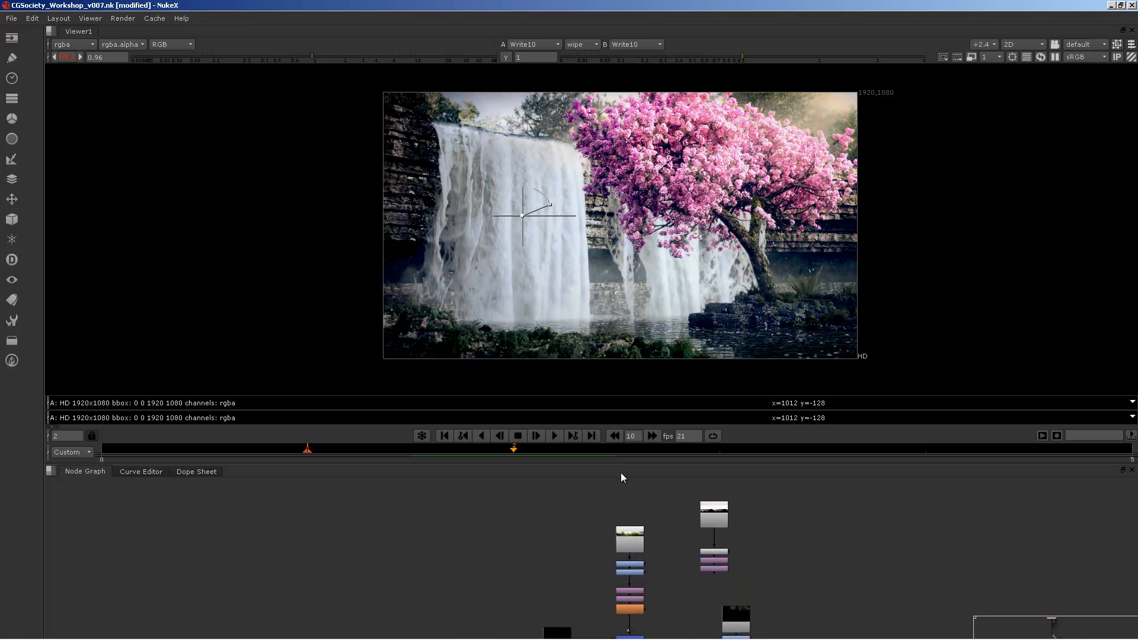
pyautogui.moveTo(620, 463); pyautogui.dragTo(616, 330)
pyautogui.scroll(5, 647, 435)
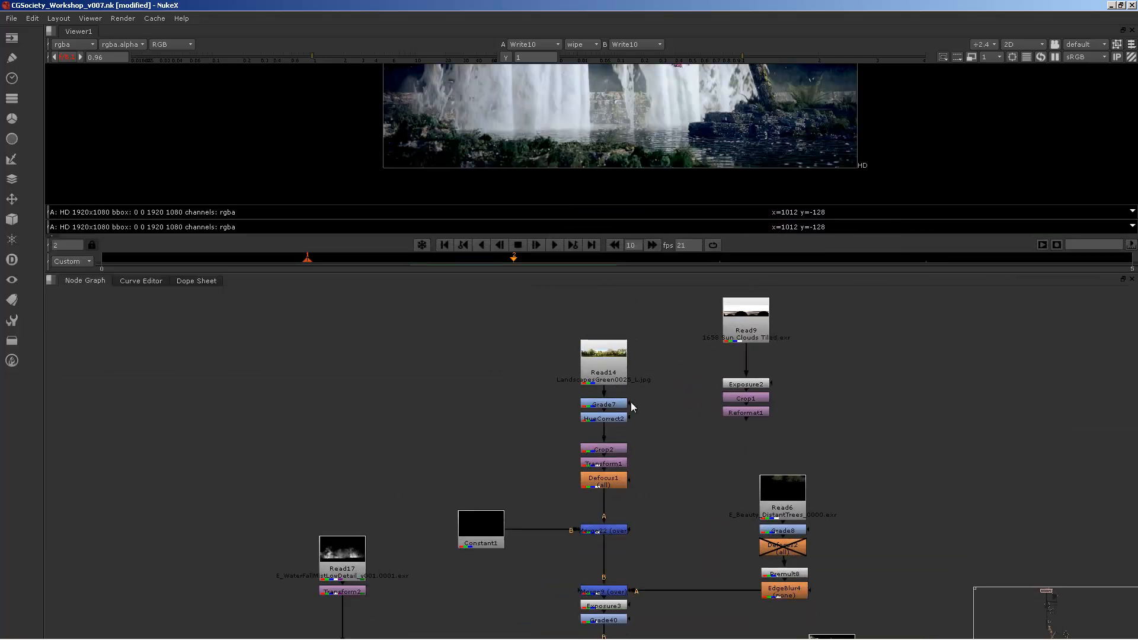
pyautogui.moveTo(673, 384); pyautogui.dragTo(601, 439, button='middle')
# Step: Delete the unconnected Read9 cloud image together with its Exposure2, Crop1 and Reformat1 nodes
pyautogui.moveTo(626, 352); pyautogui.dragTo(769, 489)
pyautogui.press('Delete')
pyautogui.moveTo(673, 489); pyautogui.dragTo(696, 454, button='middle')
# Step: Point out the Read14 landscape background and the chain of nodes beneath it
pyautogui.click(581, 387)
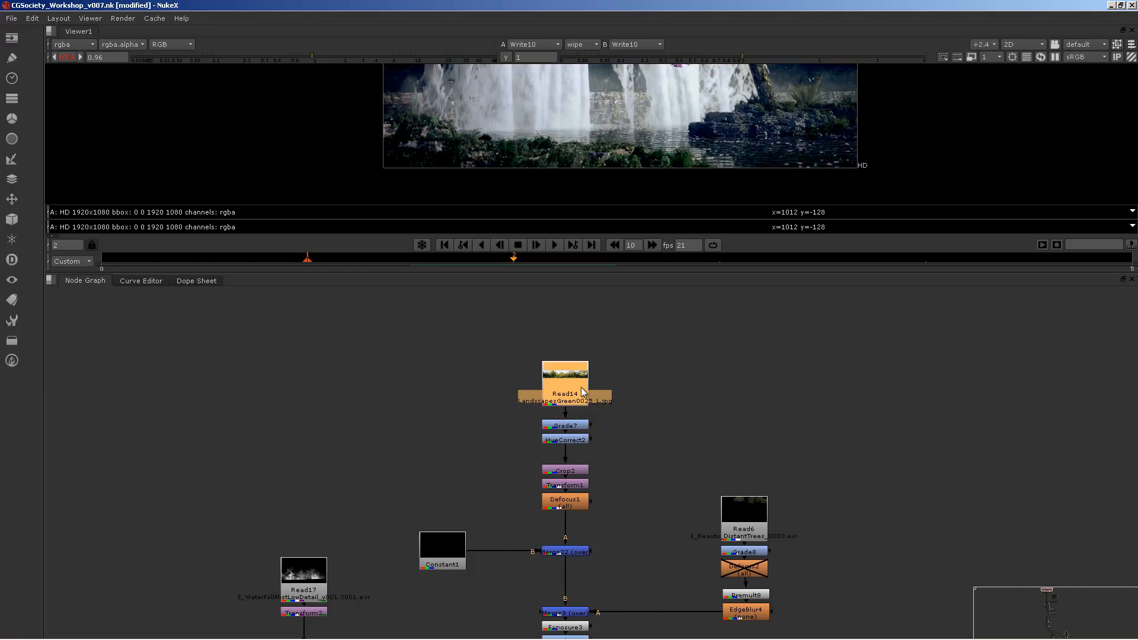
pyautogui.moveTo(508, 330); pyautogui.dragTo(661, 584)
pyautogui.moveTo(661, 584)
pyautogui.mouseDown(button='middle')
pyautogui.moveTo(701, 490)
pyautogui.moveTo(786, 362)
pyautogui.mouseUp(button='middle')
# Step: Open the settings of Grade8 under the Read6 distant trees pass and move the window clear of the nodes
pyautogui.click(797, 401)
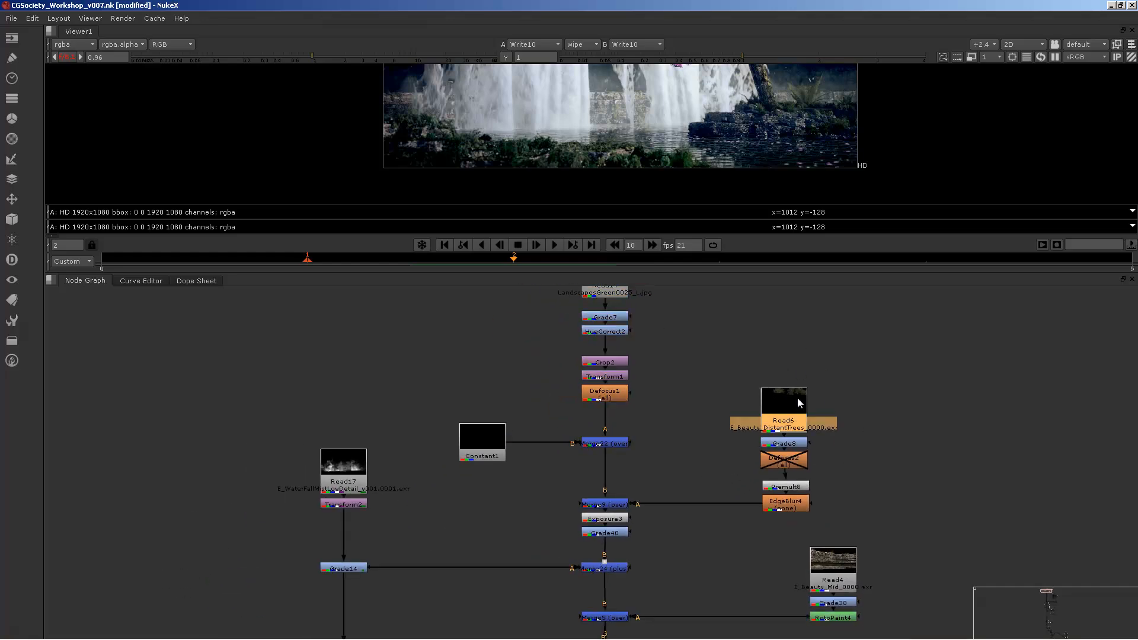
pyautogui.click(783, 443)
pyautogui.doubleClick(783, 443)
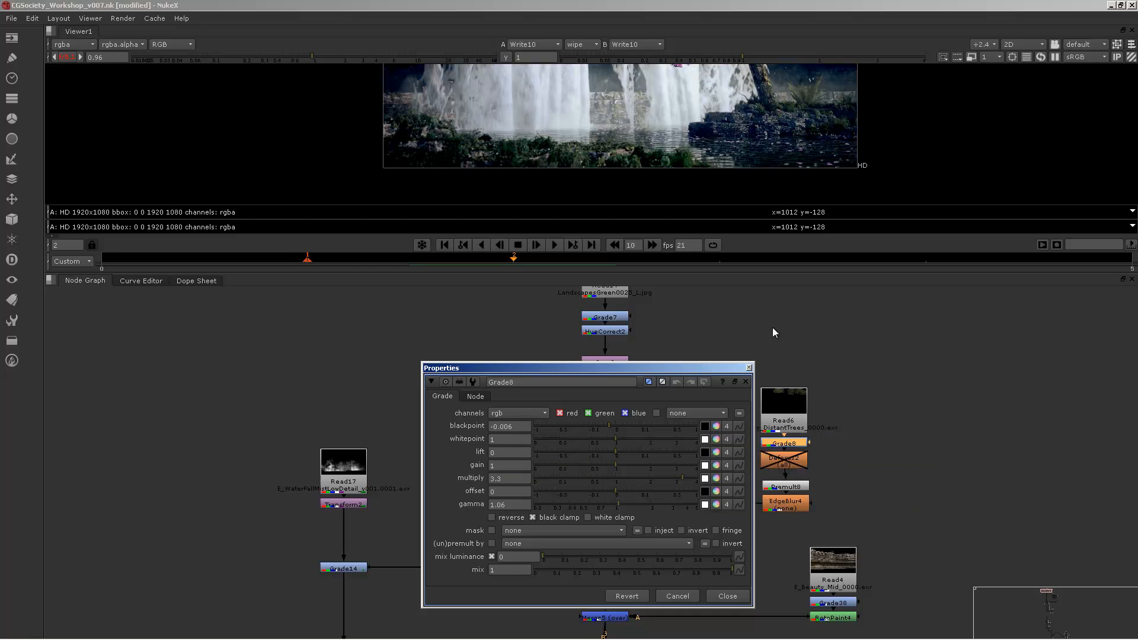
pyautogui.moveTo(773, 327); pyautogui.dragTo(847, 429, button='middle')
pyautogui.moveTo(751, 107); pyautogui.dragTo(824, 212, button='middle')
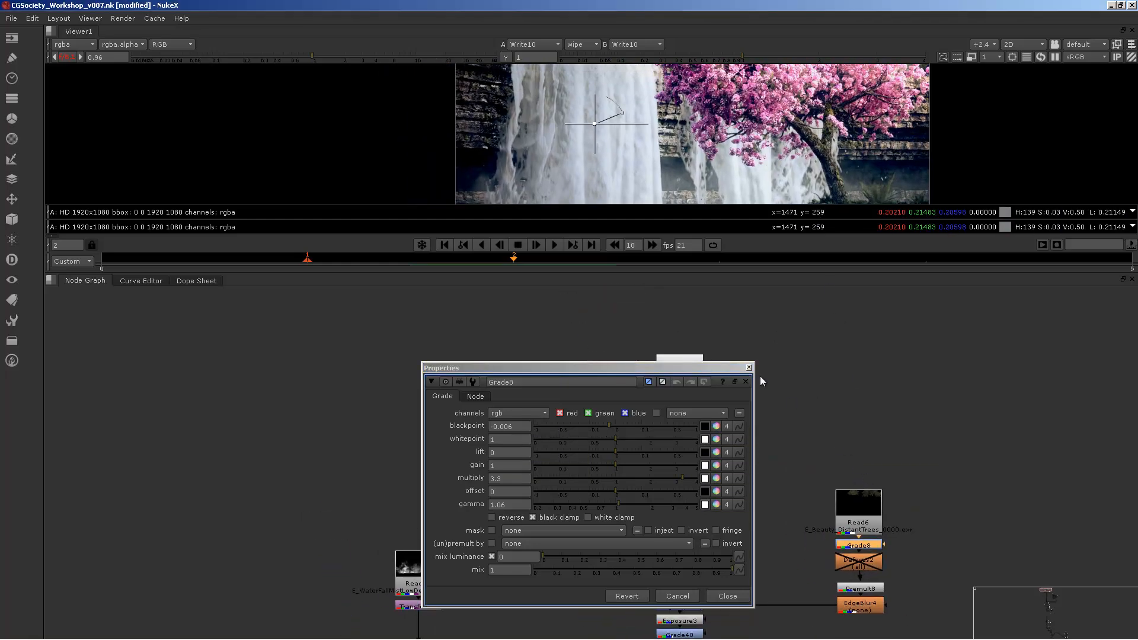
pyautogui.moveTo(723, 365); pyautogui.dragTo(571, 322)
# Step: Duplicate the Read4 mid-ground cliff pass into an empty area of the node graph
pyautogui.scroll(-3, 771, 394)
pyautogui.moveTo(756, 391); pyautogui.dragTo(786, 403, button='middle')
pyautogui.scroll(2, 728, 417)
pyautogui.click(726, 417)
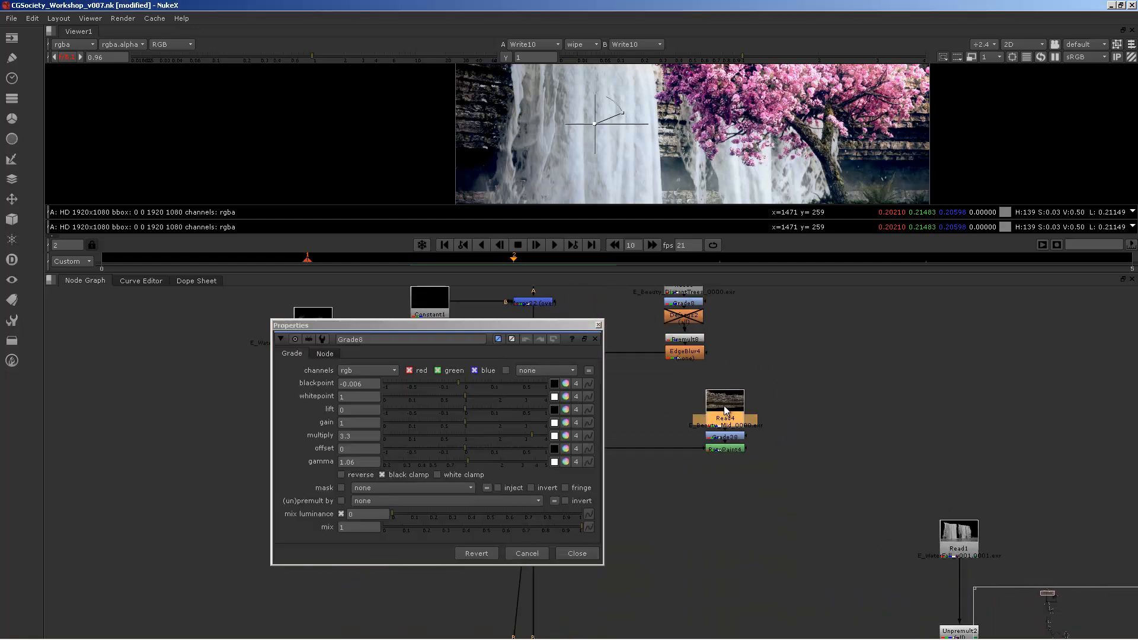
pyautogui.hotkey('ctrl', 'c')
pyautogui.click(768, 452)
pyautogui.moveTo(896, 335); pyautogui.dragTo(988, 488, button='middle')
pyautogui.hotkey('ctrl', 'v')
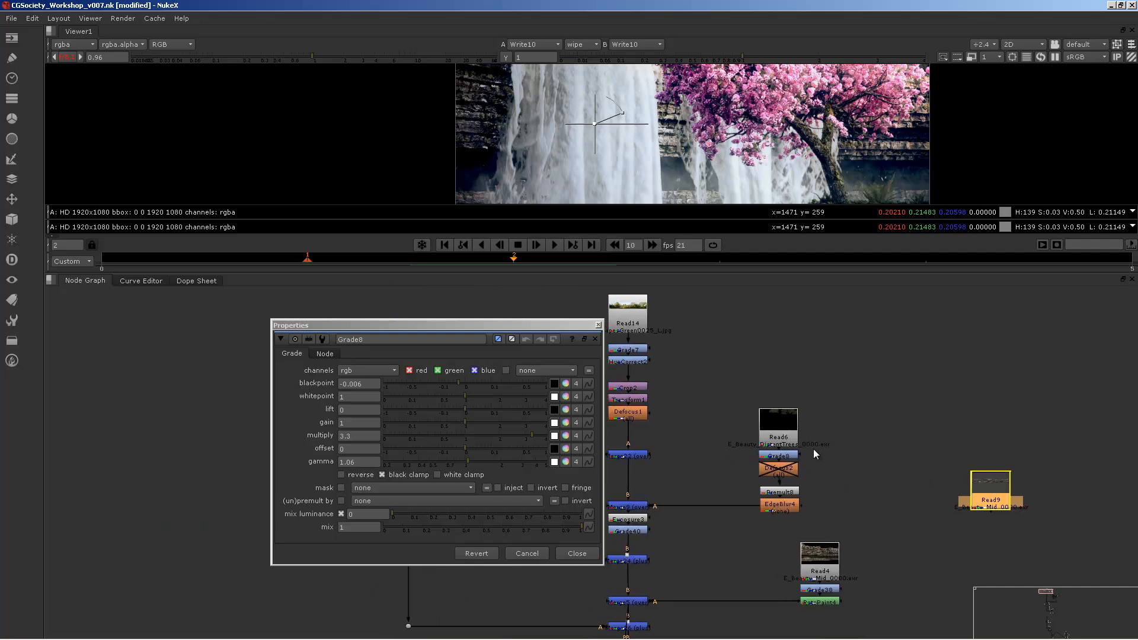
# Step: Duplicate the Read6 distant trees pass beside the copied cliff pass
pyautogui.click(773, 431)
pyautogui.hotkey('ctrl', 'c')
pyautogui.moveTo(872, 431); pyautogui.dragTo(758, 438, button='middle')
pyautogui.click(934, 507)
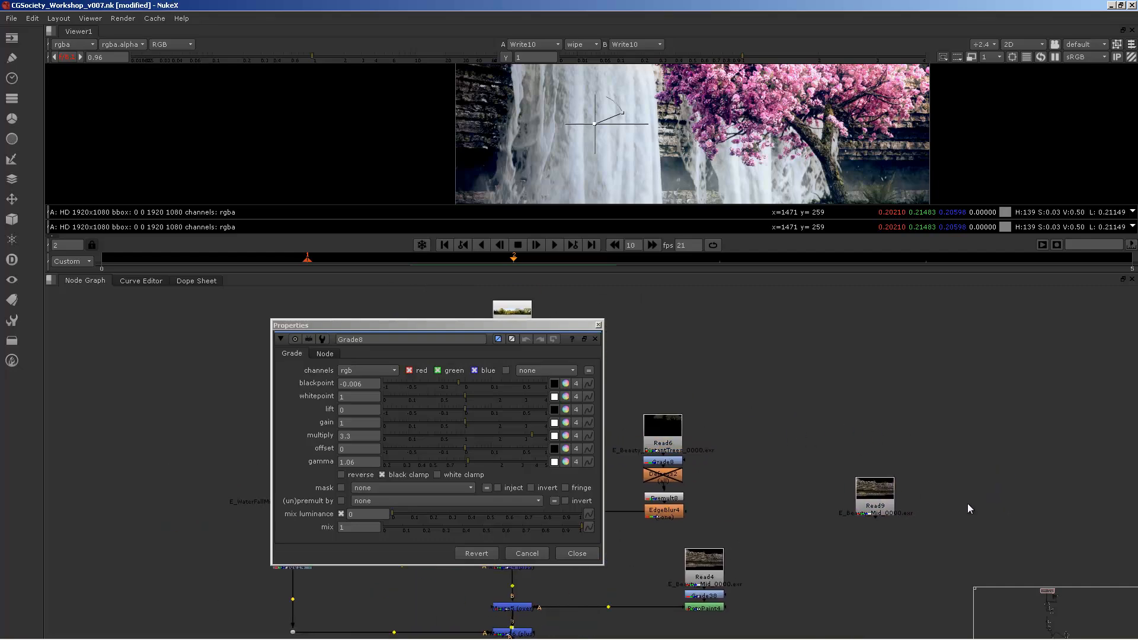
pyautogui.hotkey('ctrl', 'v')
# Step: Combine the copied cliff and distant trees passes with a new over Merge and display it in the viewer
pyautogui.press('m')
pyautogui.moveTo(902, 514); pyautogui.dragTo(939, 412, button='middle')
pyautogui.scroll(3, 939, 411)
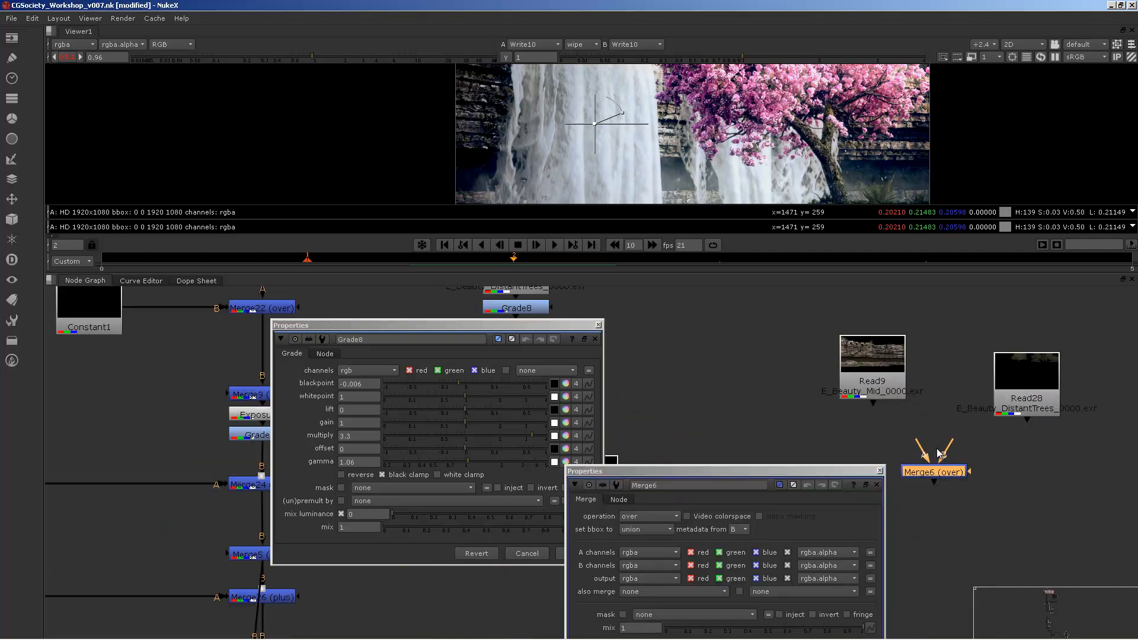
pyautogui.moveTo(919, 444); pyautogui.dragTo(1001, 403)
pyautogui.moveTo(949, 448); pyautogui.dragTo(877, 373)
pyautogui.press('1')
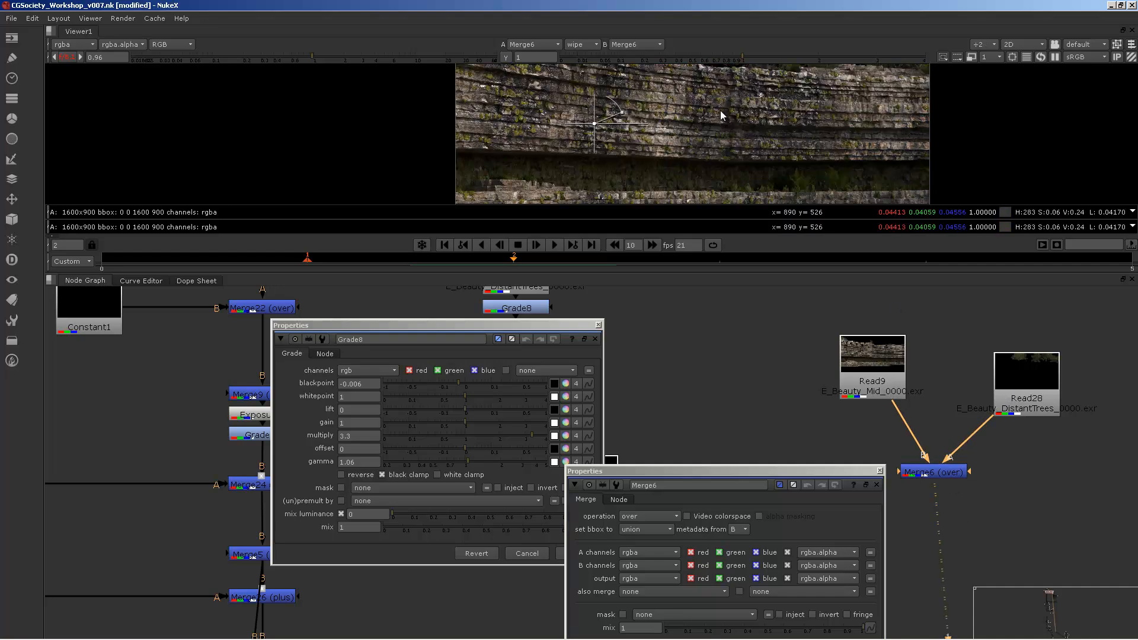
# Step: Frame the trees above the cliff edge and add a Grade node under the copied distant trees pass
pyautogui.moveTo(727, 81)
pyautogui.mouseDown(button='middle')
pyautogui.moveTo(724, 168)
pyautogui.moveTo(748, 90)
pyautogui.mouseUp(button='middle')
pyautogui.scroll(2, 723, 169)
pyautogui.scroll(2, 747, 90)
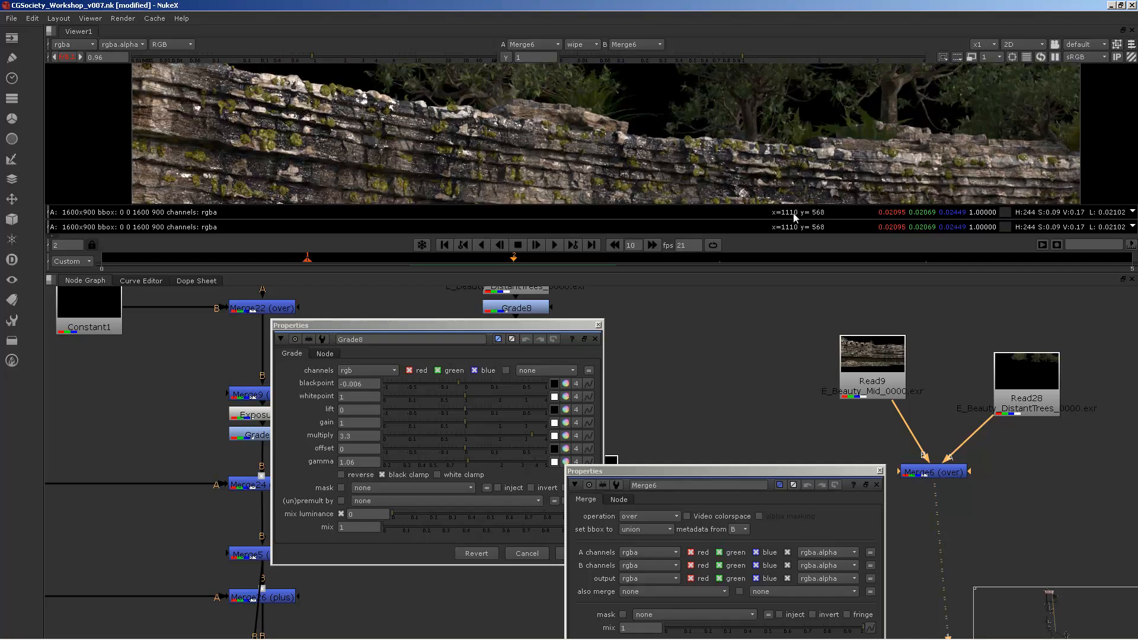
pyautogui.click(1038, 388)
pyautogui.press('g')
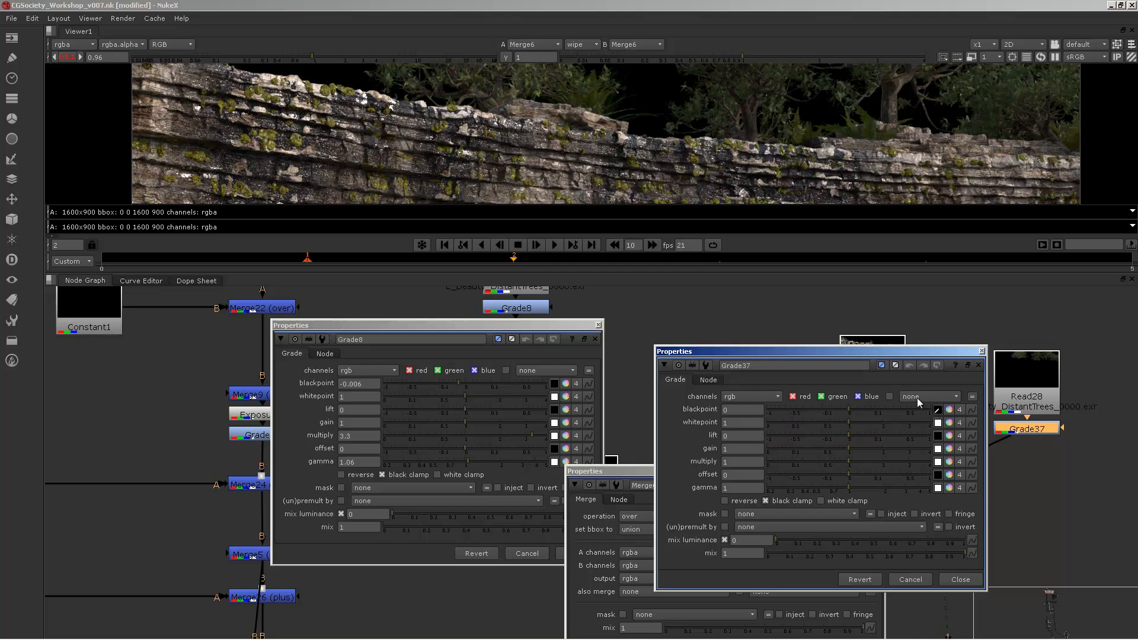
# Step: Set the new Grade's blackpoint to 0.022548, 0.014453, 0.01027 by sampling a dark area around the trees
pyautogui.moveTo(830, 134); pyautogui.dragTo(826, 169, button='middle')
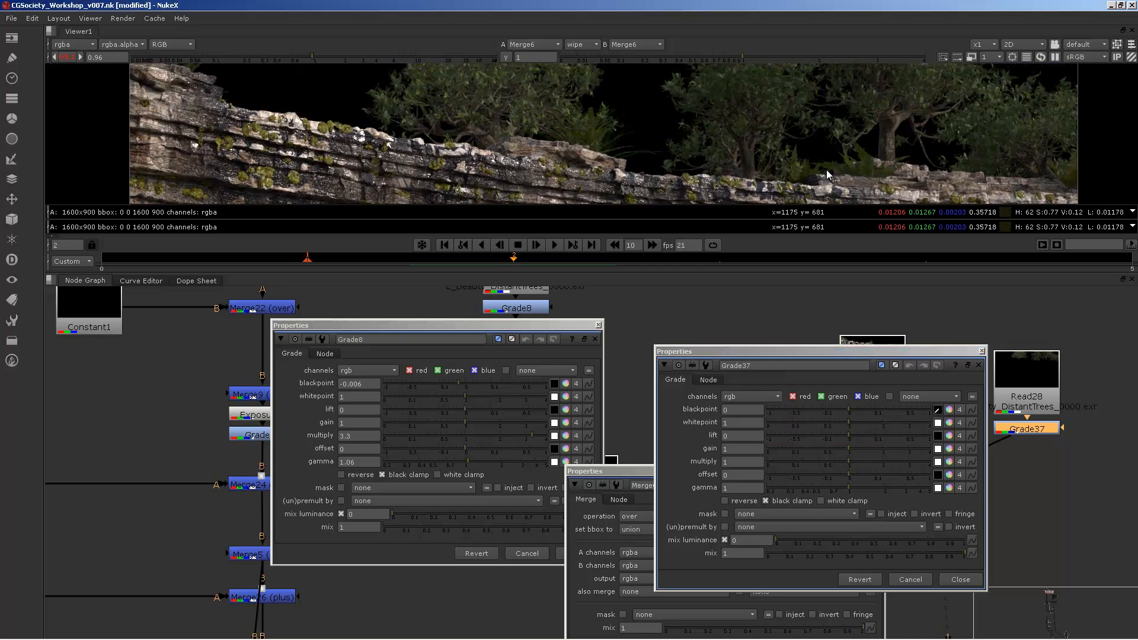
pyautogui.click(937, 410)
pyautogui.keyDown('ctrl'); pyautogui.moveTo(901, 136); pyautogui.dragTo(890, 141); pyautogui.keyUp('ctrl')
pyautogui.click(938, 410)
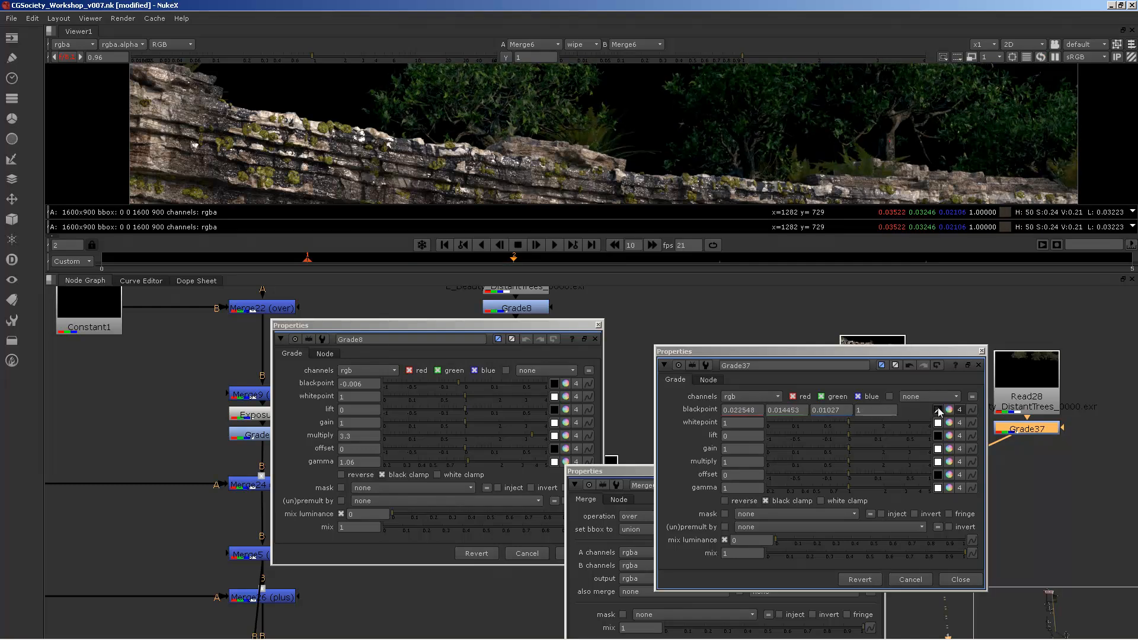
# Step: Resample the new Grade's blackpoint from the dark gap behind the small trees on the lower ledge, giving 0.001592, 0.001888, 0.001091
pyautogui.click(938, 410)
pyautogui.keyDown('ctrl'); pyautogui.moveTo(891, 144); pyautogui.dragTo(915, 180); pyautogui.keyUp('ctrl')
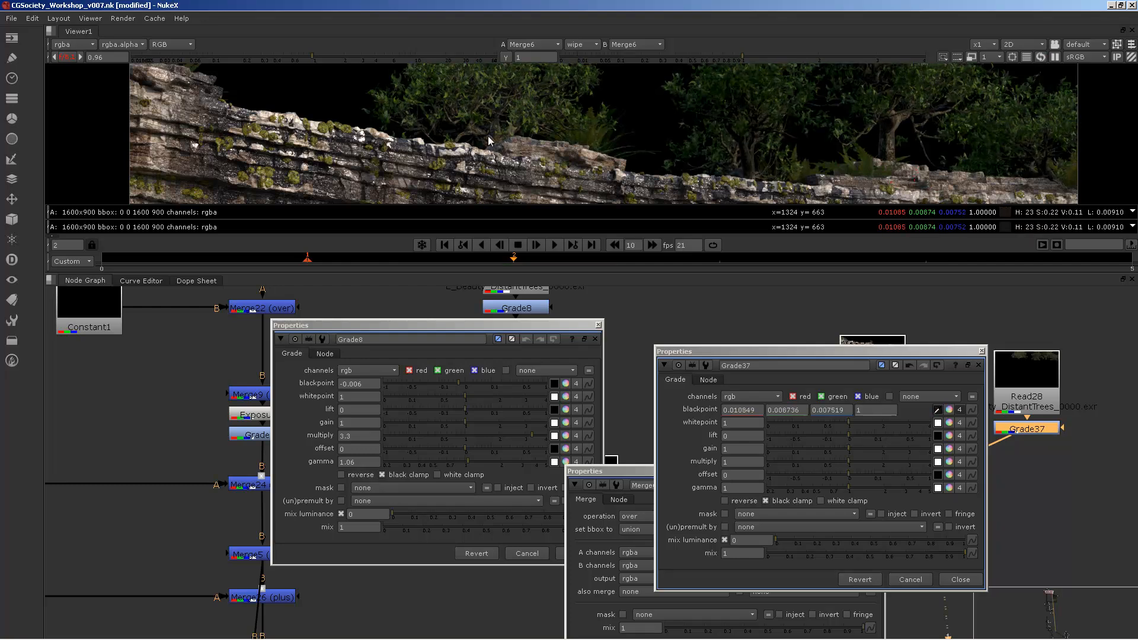
pyautogui.moveTo(465, 129); pyautogui.dragTo(593, 47, button='middle')
pyautogui.scroll(-3, 807, 112)
pyautogui.moveTo(807, 112); pyautogui.dragTo(660, 44, button='middle')
pyautogui.moveTo(680, 178); pyautogui.dragTo(682, 130, button='middle')
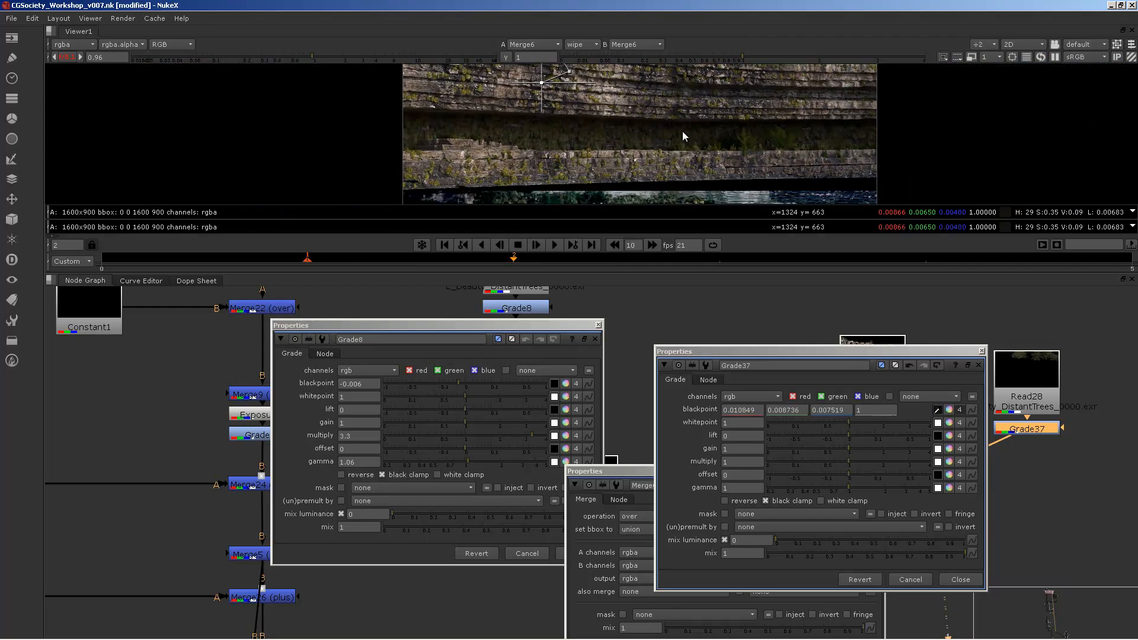
pyautogui.scroll(8, 682, 130)
pyautogui.moveTo(771, 145); pyautogui.dragTo(755, 66, button='middle')
pyautogui.scroll(3, 767, 131)
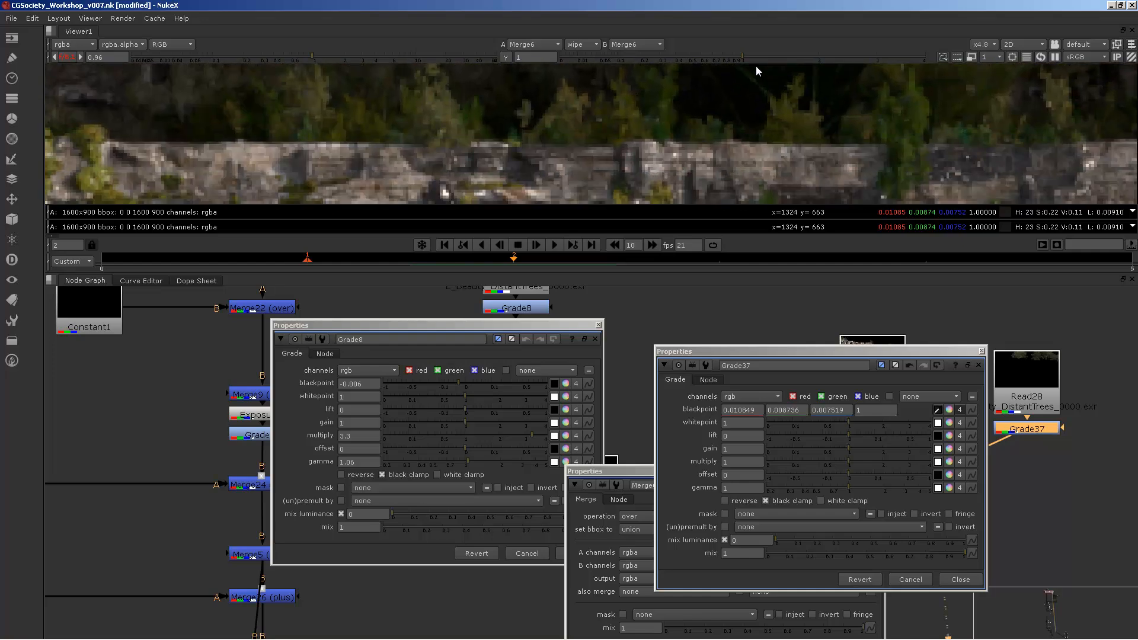
pyautogui.scroll(2, 755, 66)
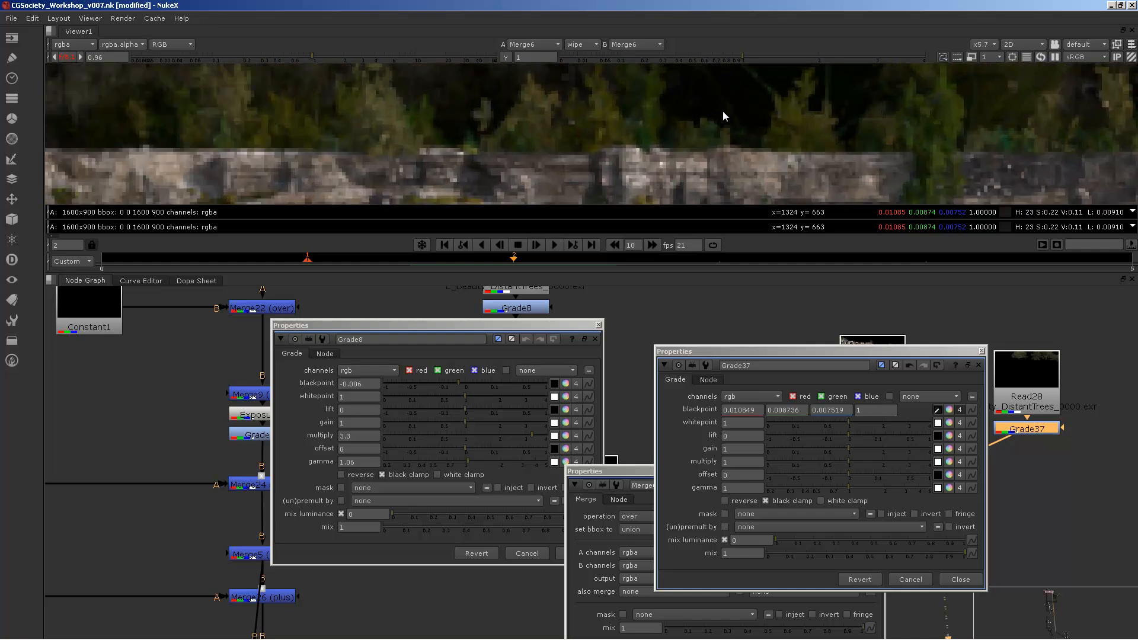
pyautogui.keyDown('ctrl'); pyautogui.click(678, 103); pyautogui.keyUp('ctrl')
pyautogui.keyDown('ctrl'); pyautogui.click(681, 103); pyautogui.keyUp('ctrl')
# Step: Reframe the trees above the cliff edge, enlarge the viewer pane, and move the Grade37 properties clear of the copied nodes
pyautogui.scroll(-6, 748, 101)
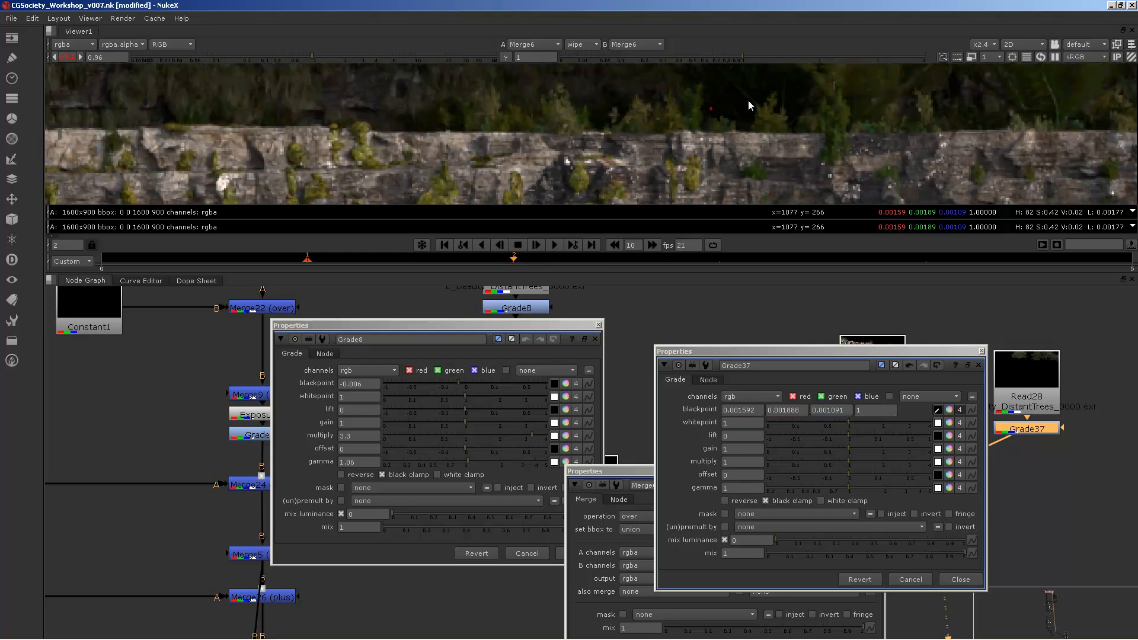
pyautogui.moveTo(786, 61); pyautogui.dragTo(741, 187, button='middle')
pyautogui.scroll(-6, 772, 106)
pyautogui.scroll(3, 774, 134)
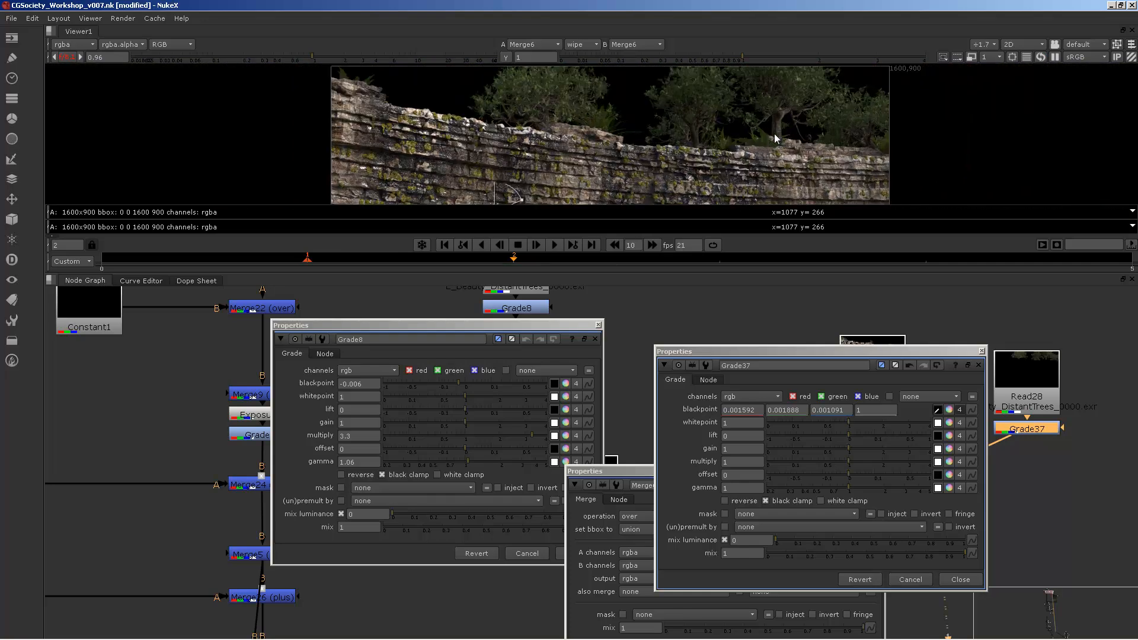
pyautogui.scroll(2, 759, 109)
pyautogui.moveTo(759, 108); pyautogui.dragTo(754, 177, button='middle')
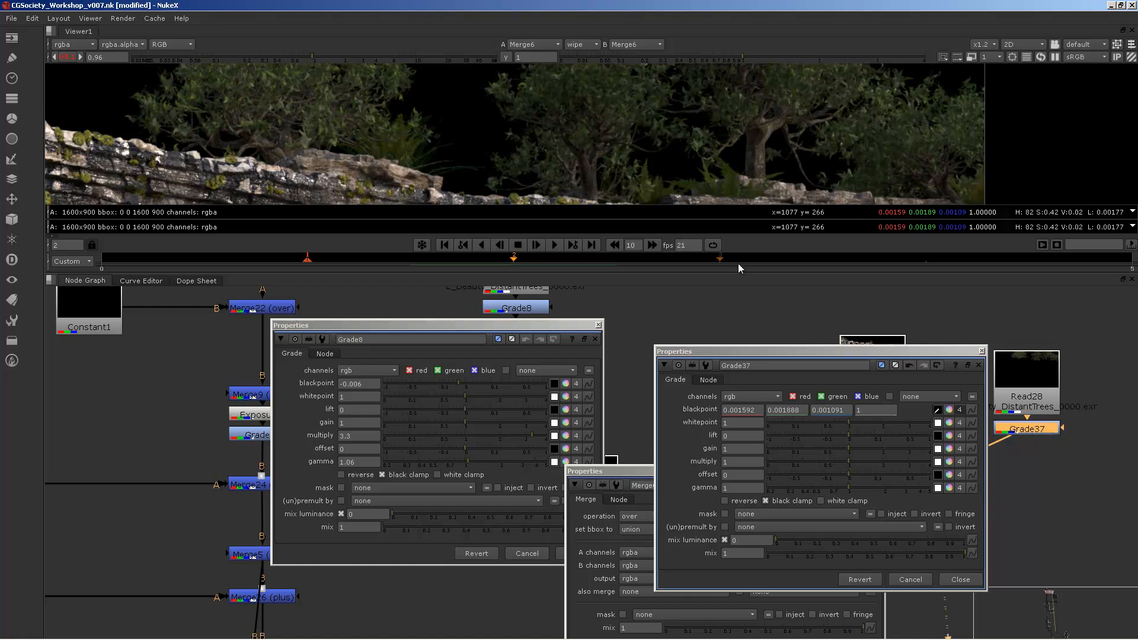
pyautogui.moveTo(736, 274); pyautogui.dragTo(734, 353)
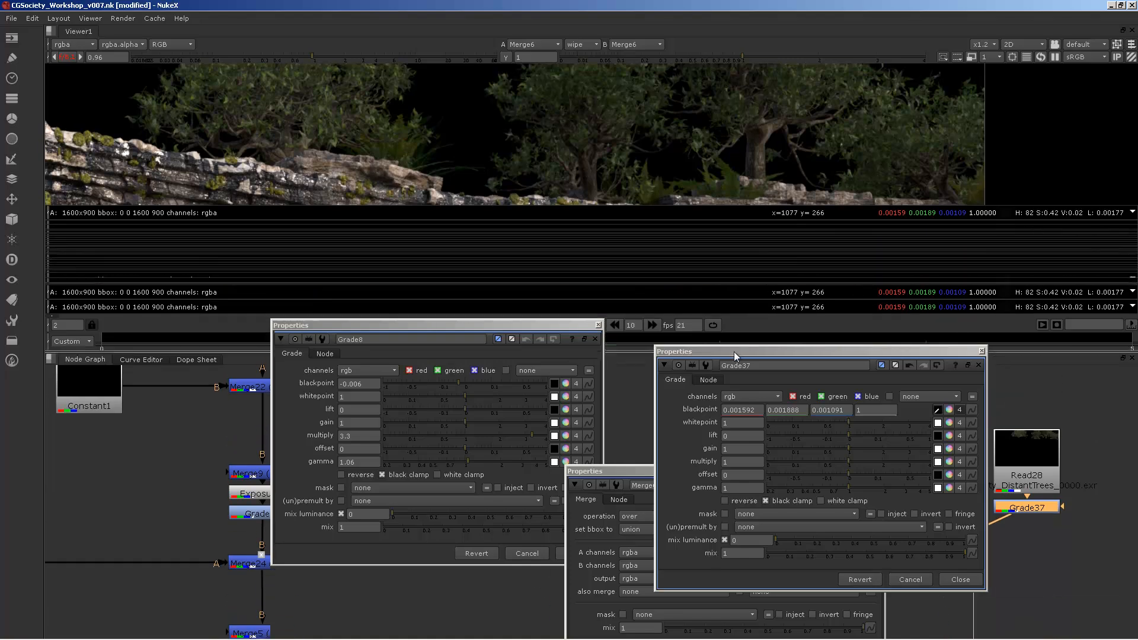
pyautogui.moveTo(708, 179); pyautogui.dragTo(730, 100, button='middle')
pyautogui.moveTo(824, 354); pyautogui.dragTo(363, 212)
pyautogui.moveTo(883, 423); pyautogui.dragTo(912, 402, button='middle')
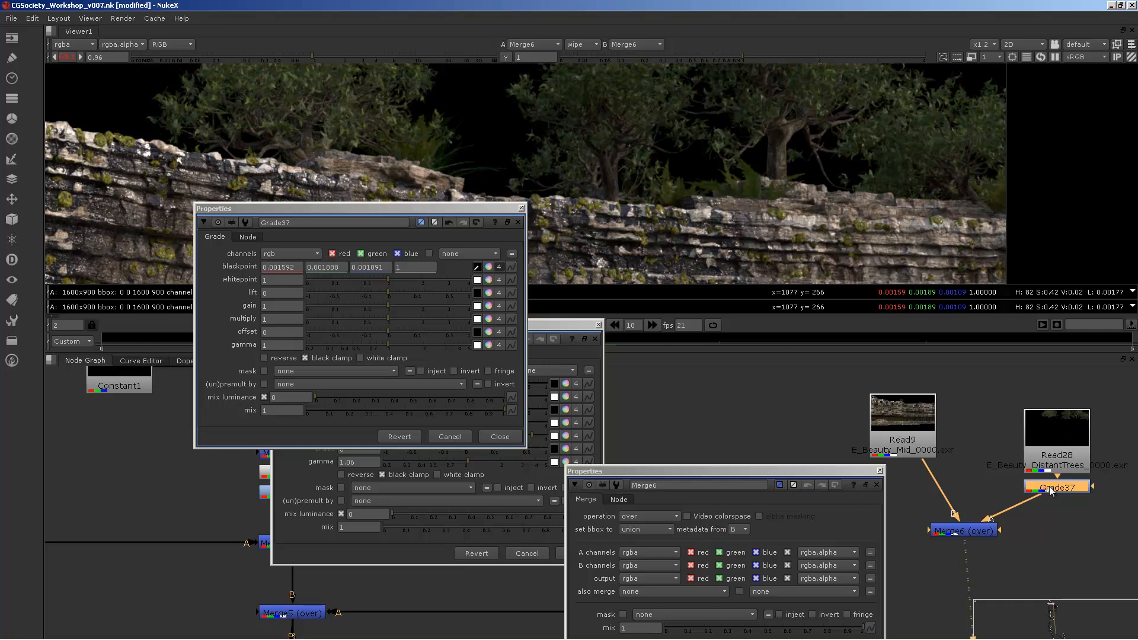
# Step: Inspect the graded trees against the cliff and add a HueCorrect node after the distant trees' Grade37
pyautogui.scroll(2, 755, 203)
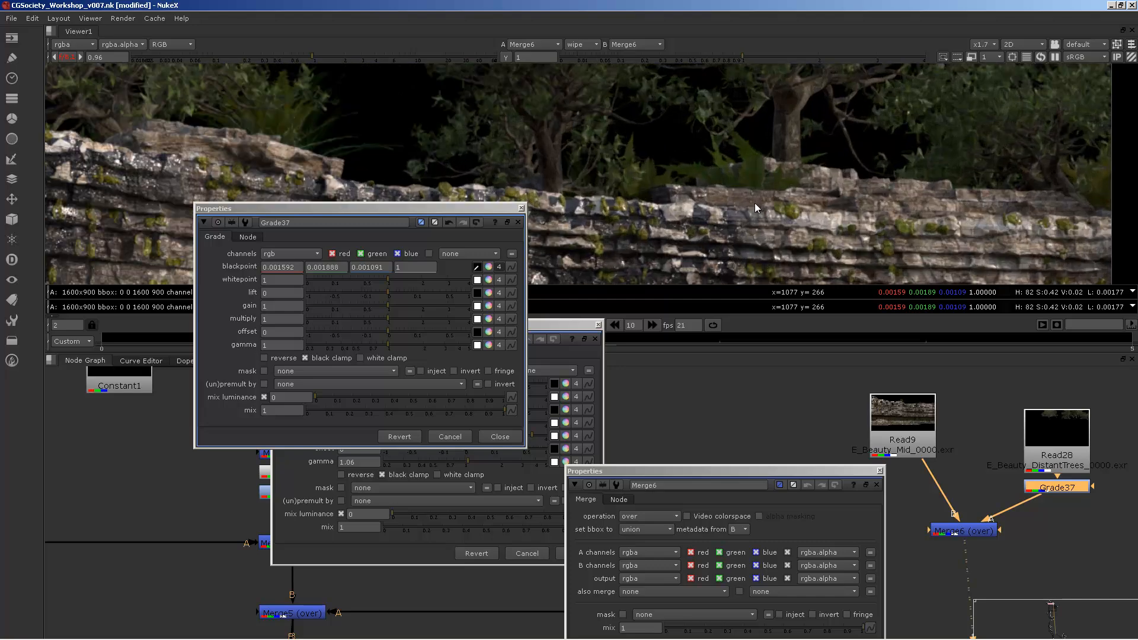
pyautogui.scroll(-2, 742, 202)
pyautogui.moveTo(733, 200); pyautogui.dragTo(666, 236, button='middle')
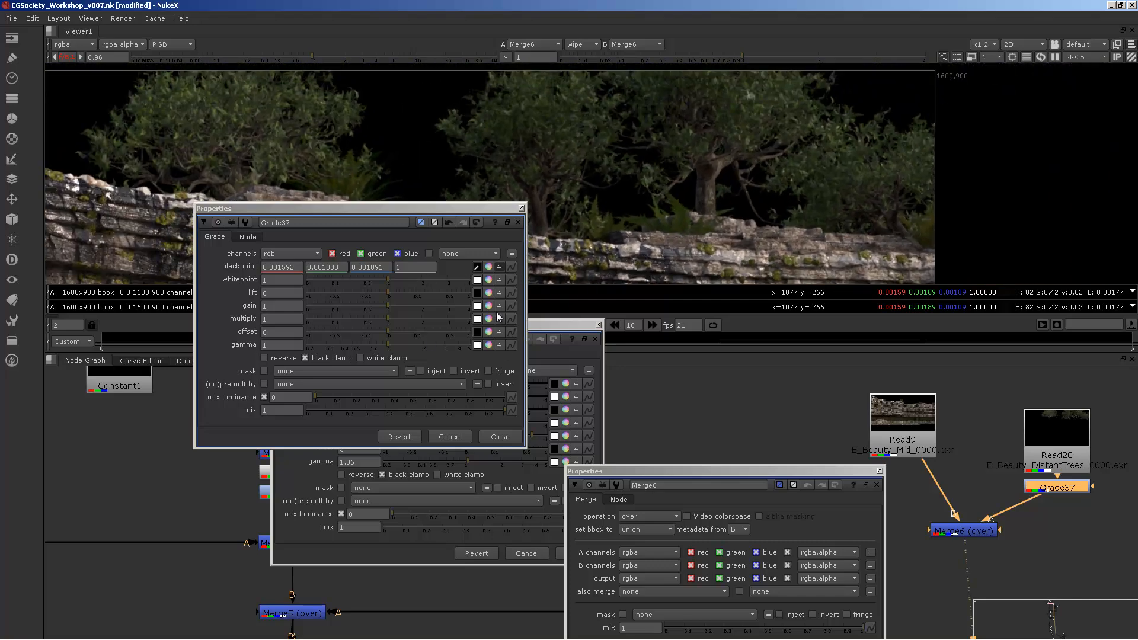
pyautogui.moveTo(790, 215); pyautogui.dragTo(825, 177, button='middle')
pyautogui.scroll(1, 824, 120)
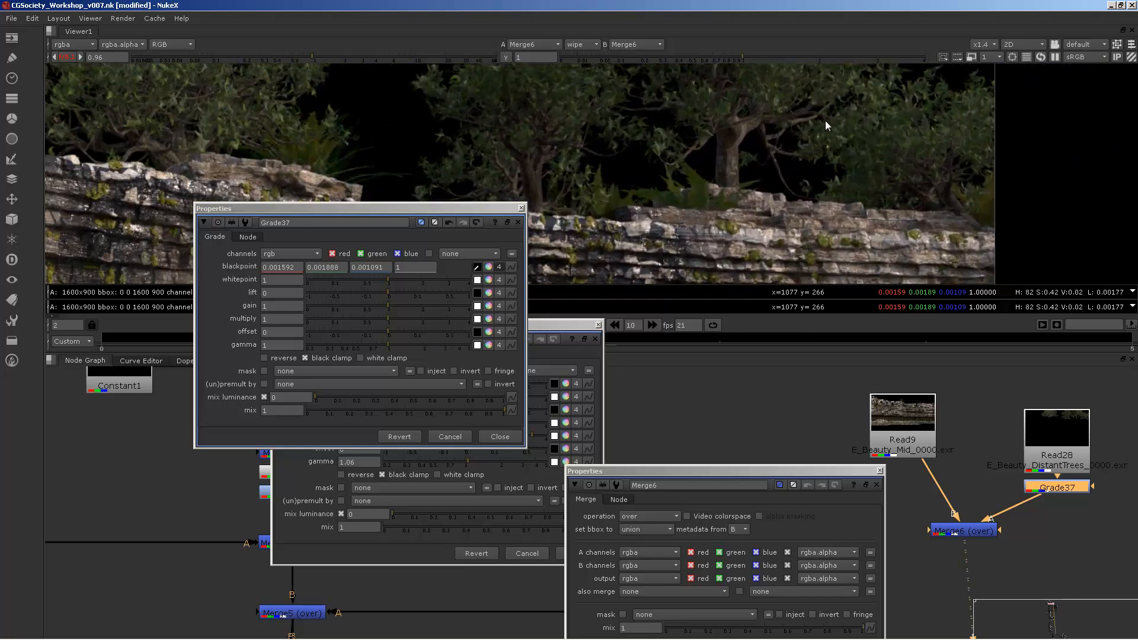
pyautogui.moveTo(1081, 508); pyautogui.dragTo(1030, 486, button='middle')
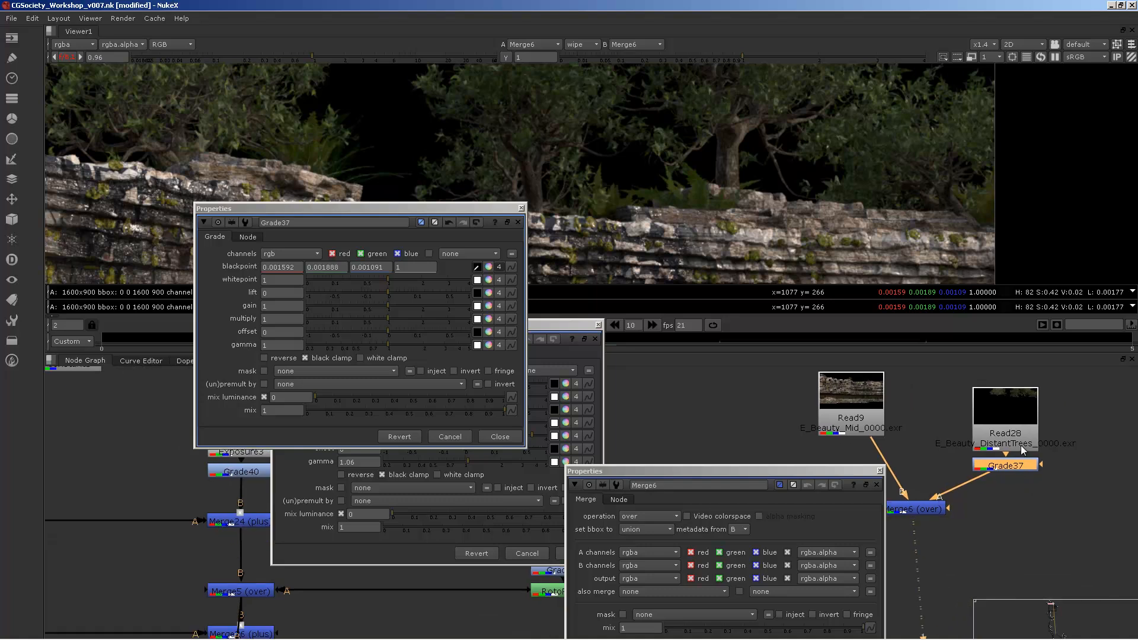
pyautogui.press('Tab')
pyautogui.write('hu')
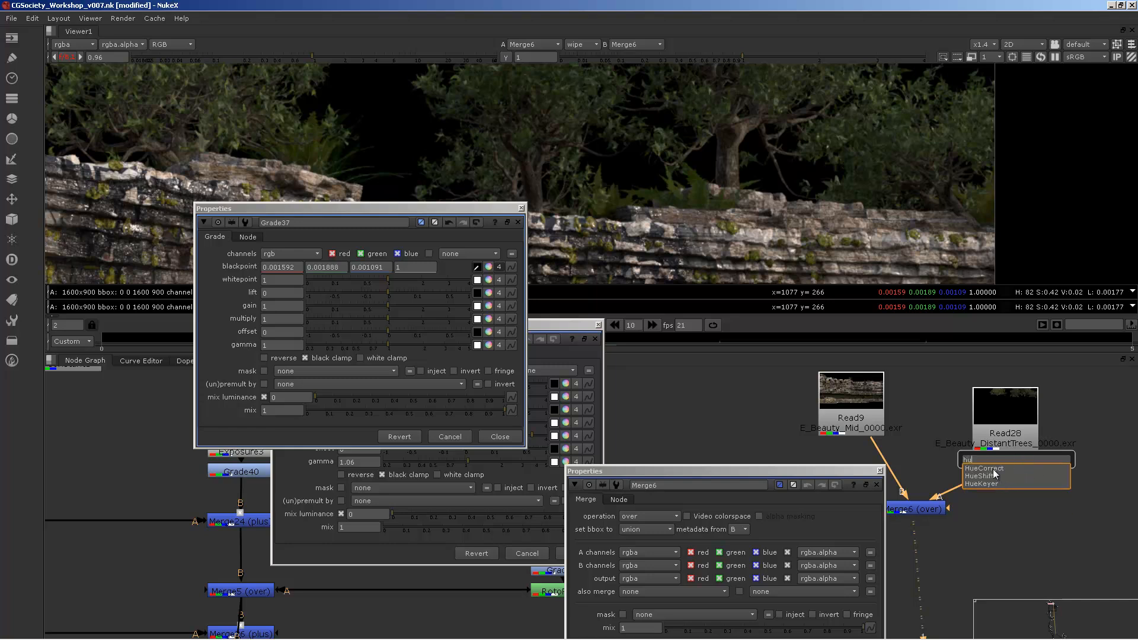
pyautogui.press('Return')
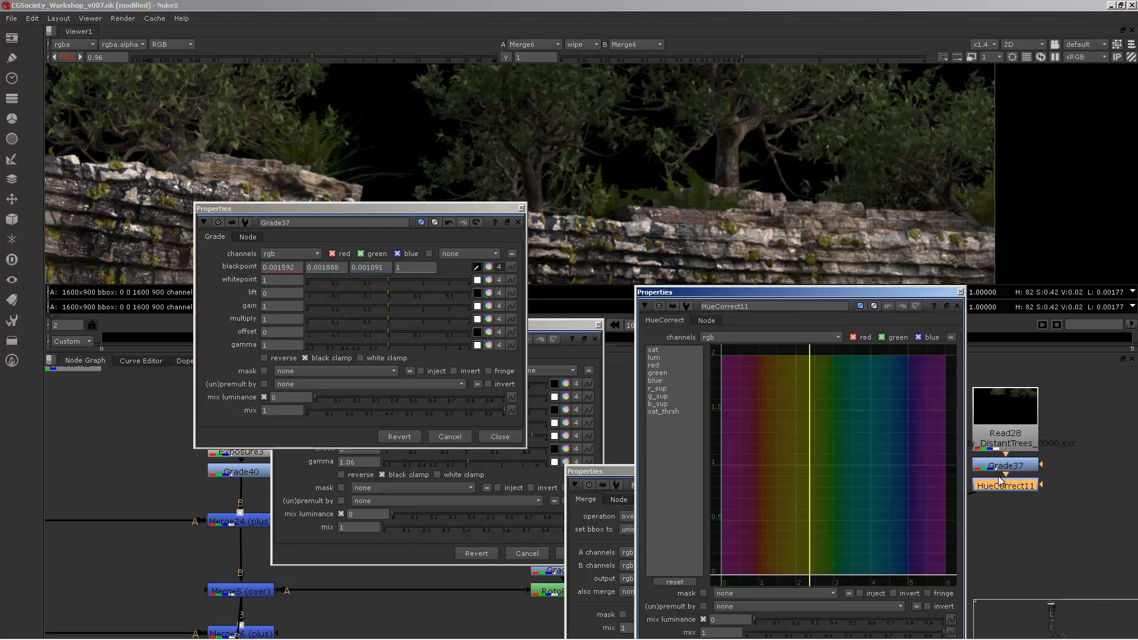
# Step: Look through the HueCorrect's luminance, red, green, blue, suppression and saturation curves, and leave the green curve selected
pyautogui.click(656, 358)
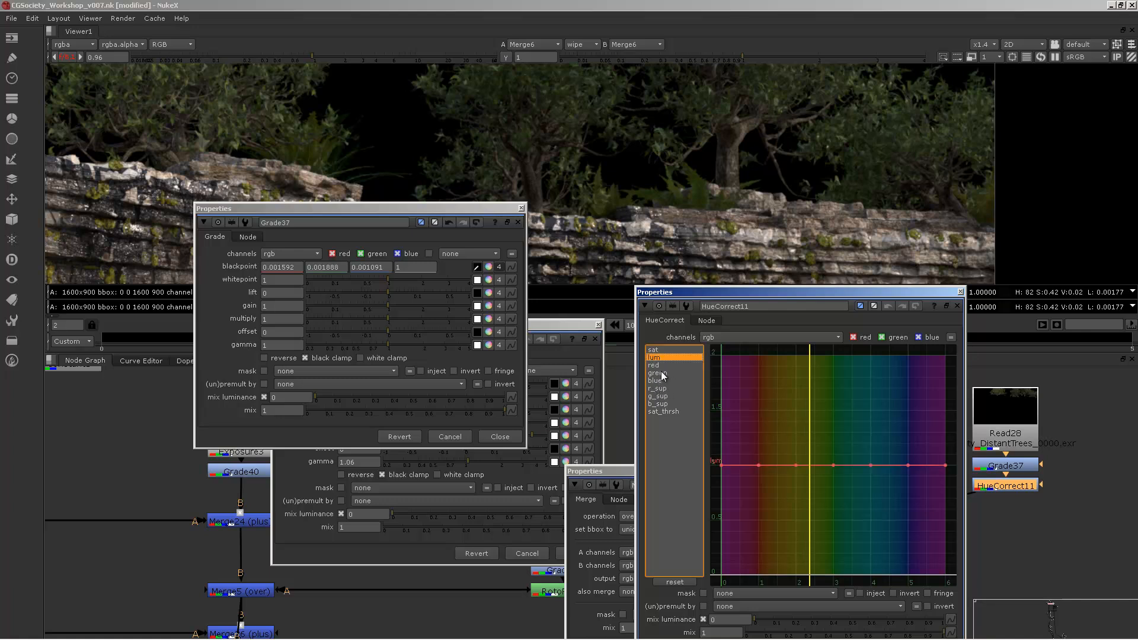
pyautogui.click(656, 365)
pyautogui.click(657, 373)
pyautogui.click(657, 380)
pyautogui.click(659, 373)
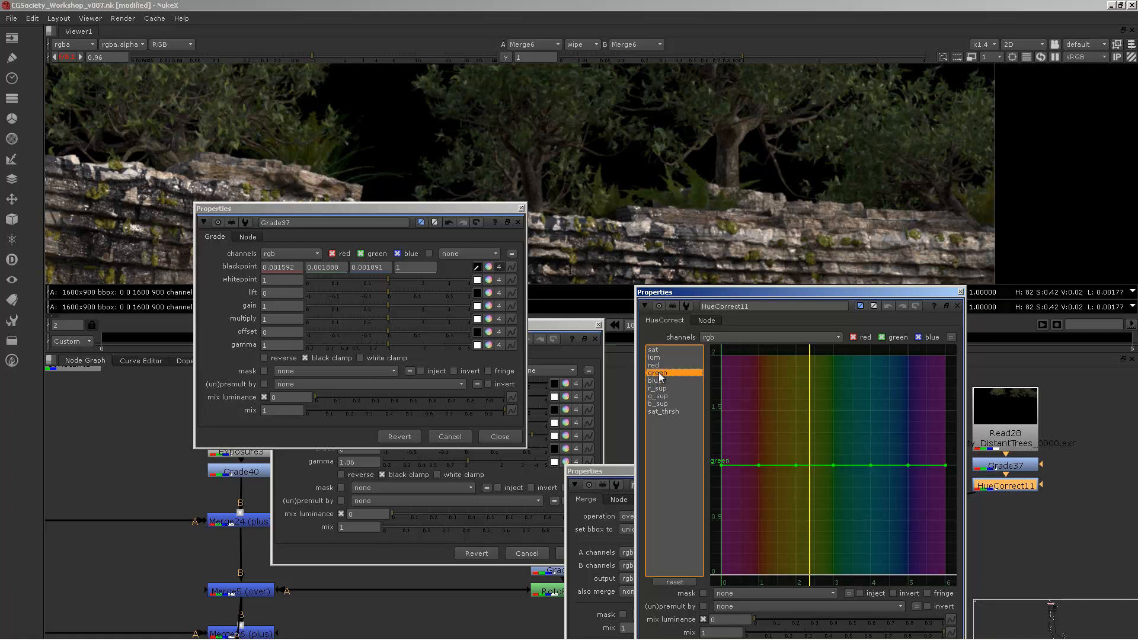
pyautogui.moveTo(656, 389); pyautogui.dragTo(659, 404)
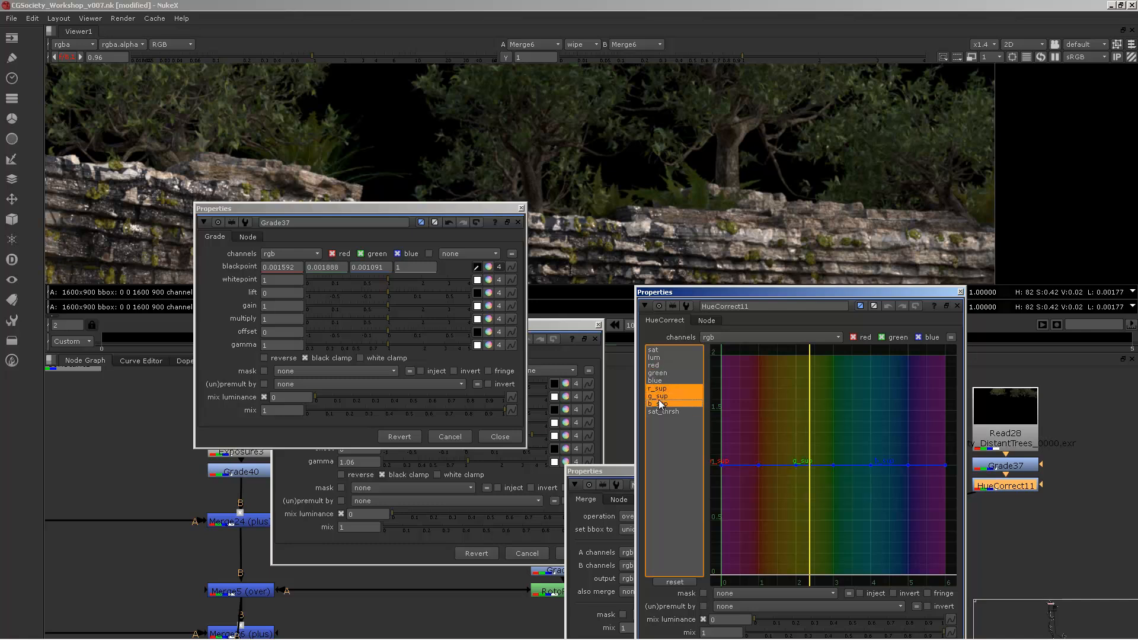
pyautogui.click(656, 359)
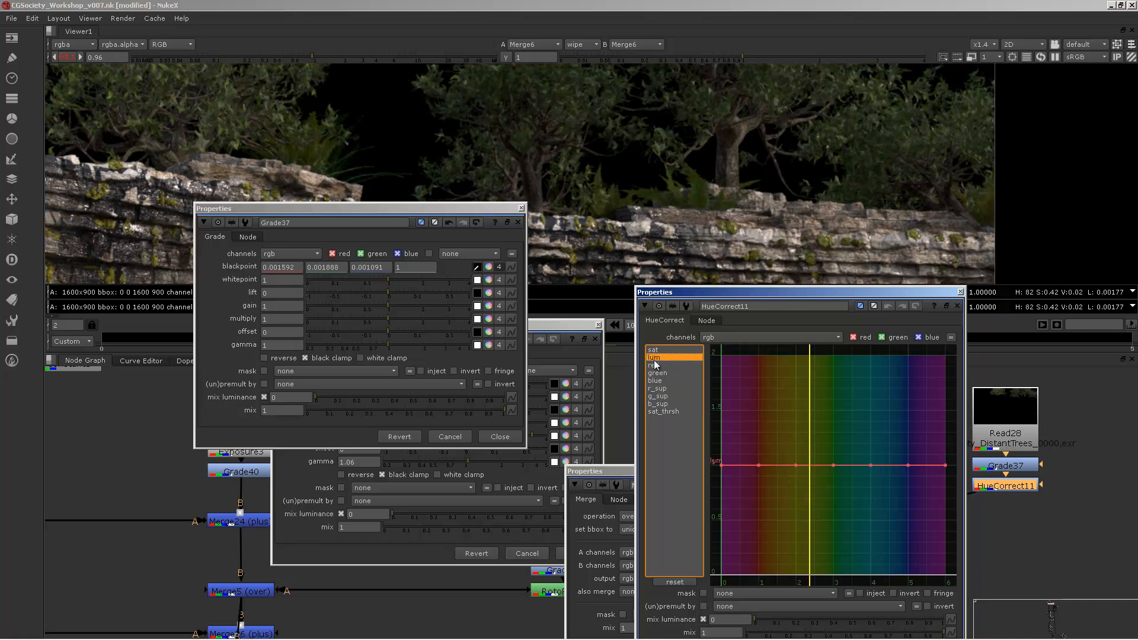
pyautogui.click(655, 350)
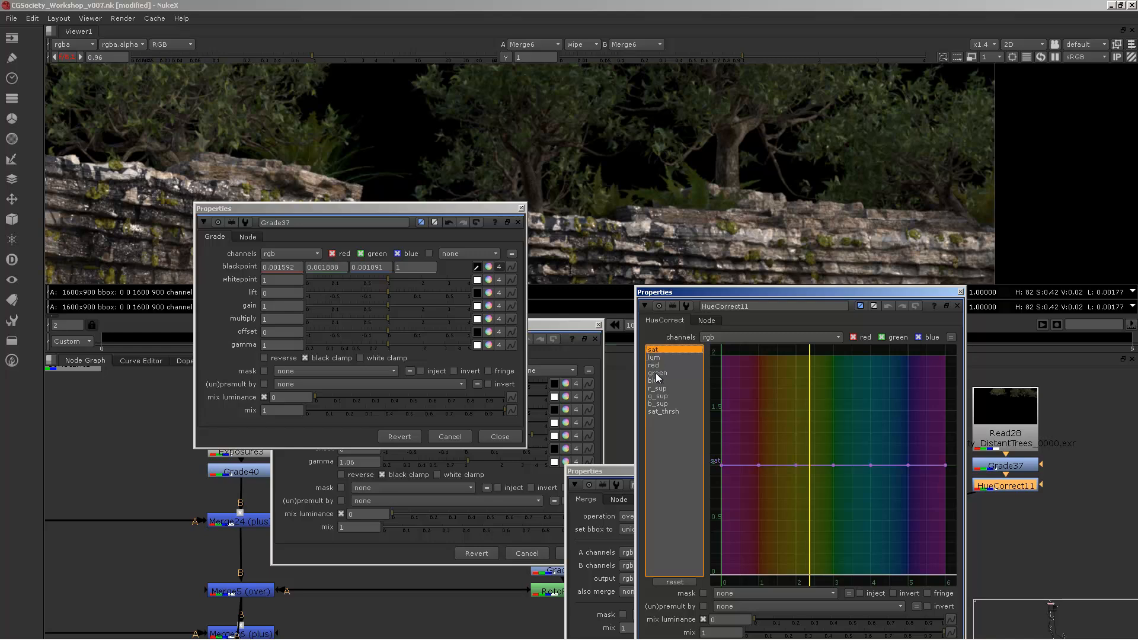
pyautogui.click(658, 373)
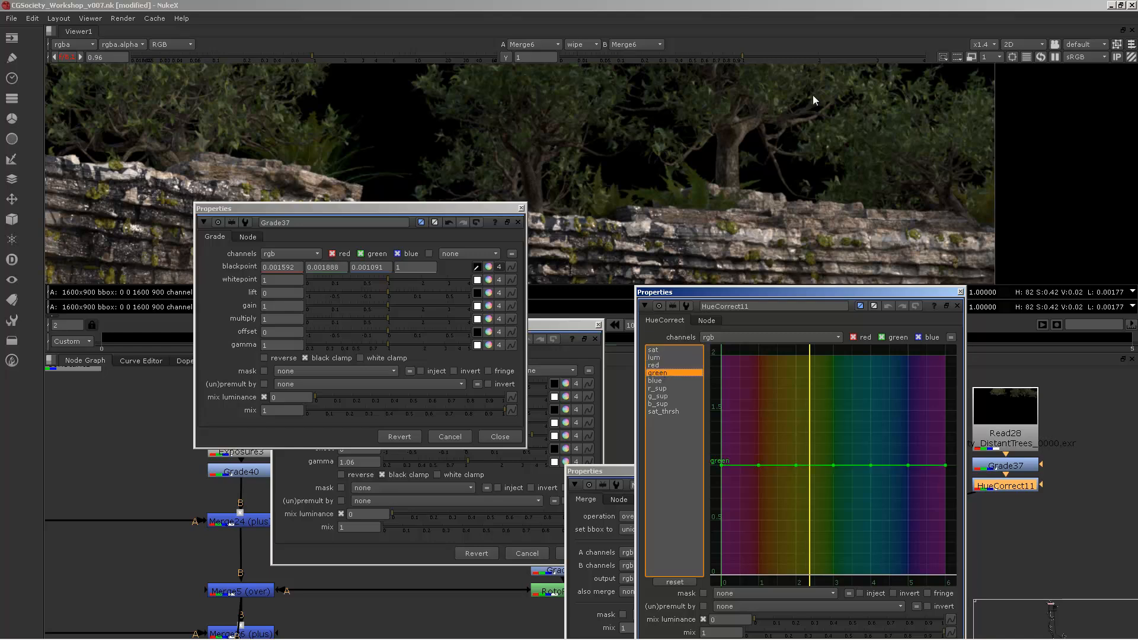
# Step: Try to sample a bright leaf in the tree foliage for the hue graph, and undo the change to Grade37's blackpoint
pyautogui.scroll(6, 764, 125)
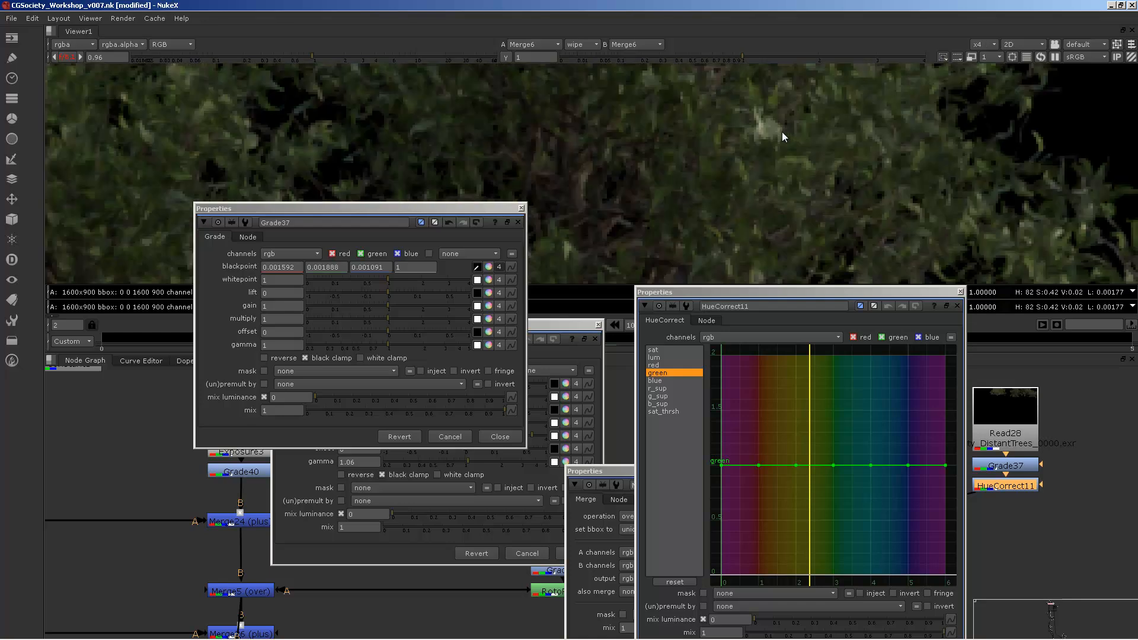
pyautogui.moveTo(768, 125)
pyautogui.keyDown('ctrl'); pyautogui.mouseDown()
pyautogui.moveTo(749, 139)
pyautogui.moveTo(766, 138)
pyautogui.moveTo(757, 135)
pyautogui.mouseUp(); pyautogui.keyUp('ctrl')
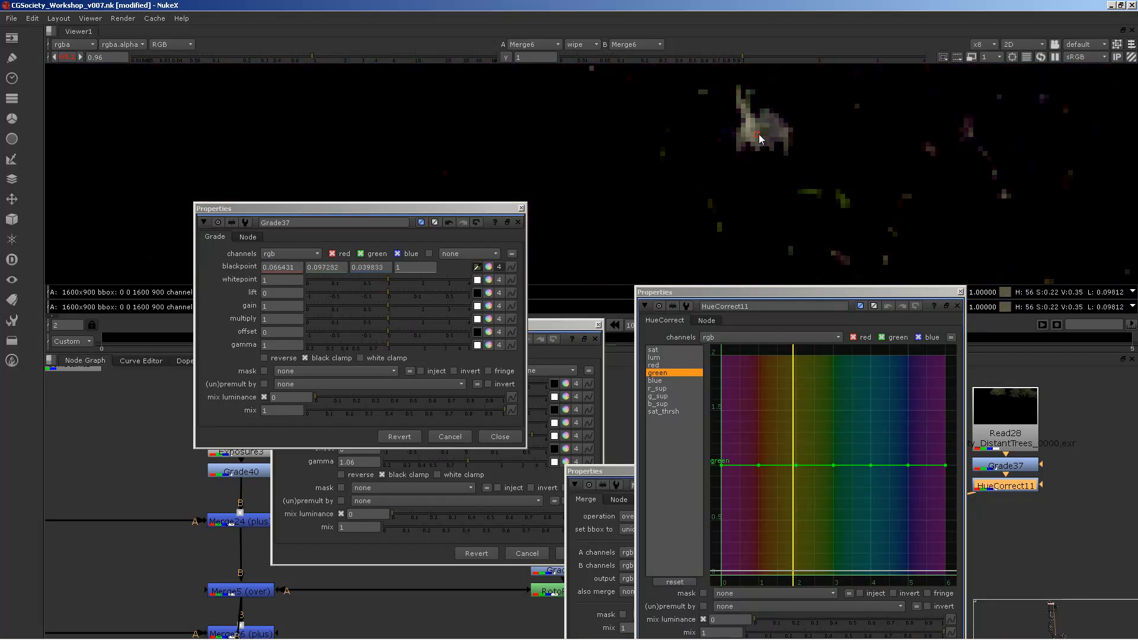
pyautogui.scroll(-4, 738, 193)
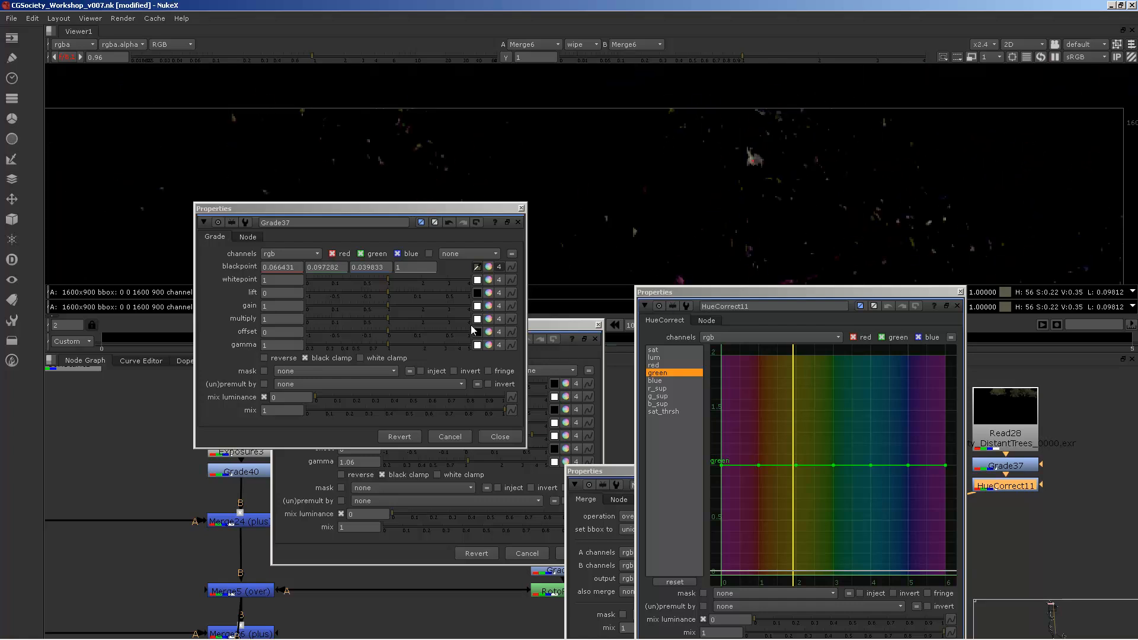
pyautogui.hotkey('ctrl', 'z')
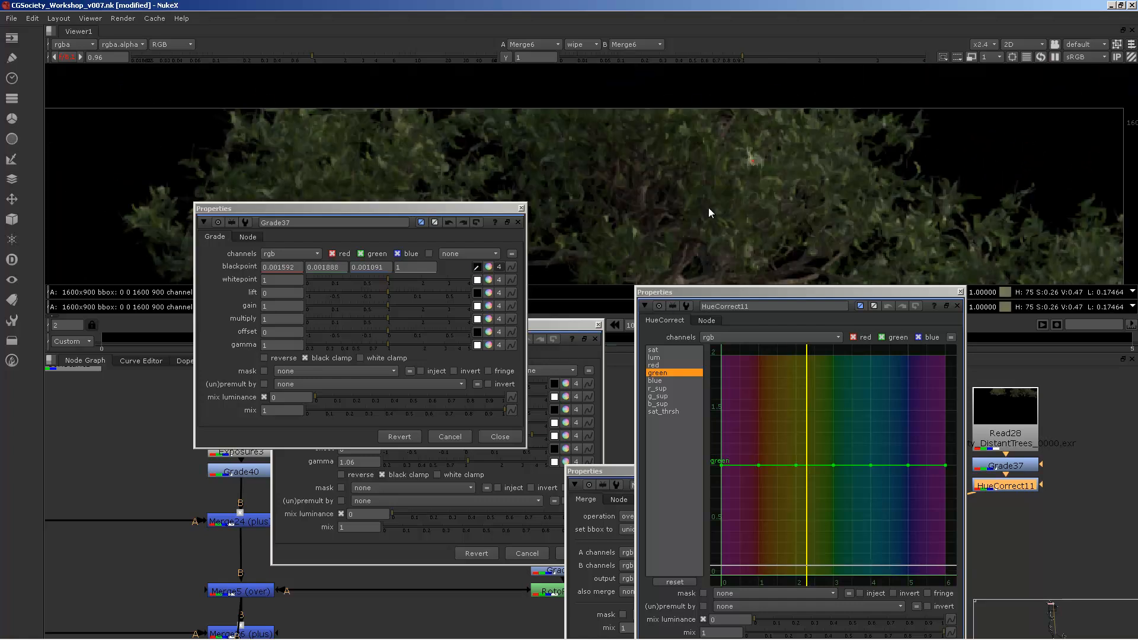
# Step: Close the Grade37 properties, move the HueCorrect panel off the foliage, and sample the bright leaf to locate its hue on the graph
pyautogui.click(519, 212)
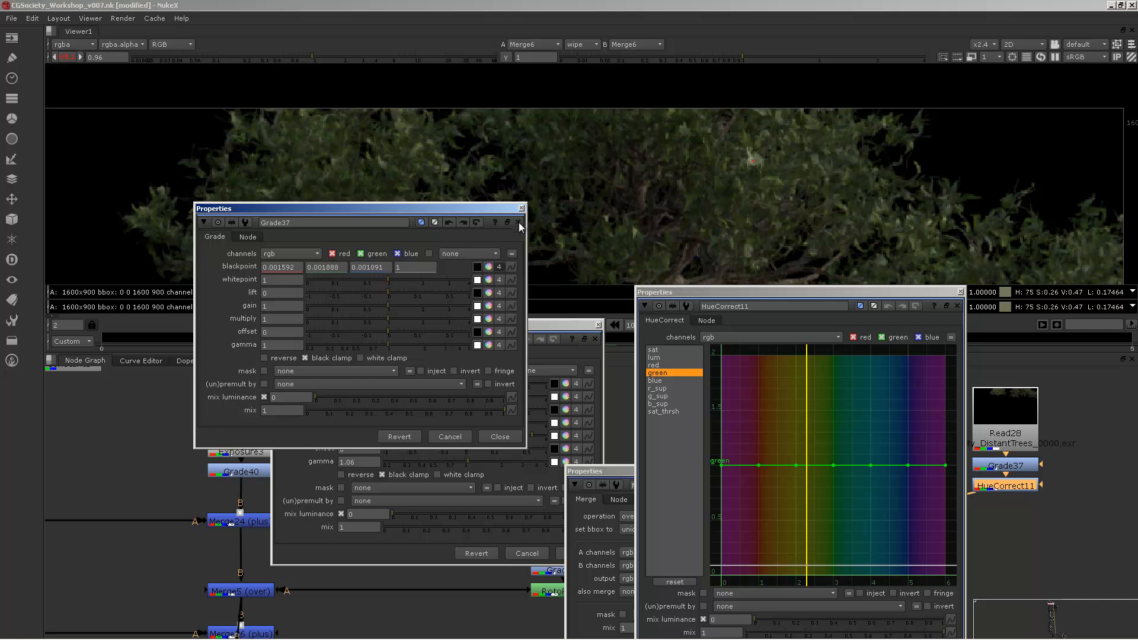
pyautogui.click(521, 208)
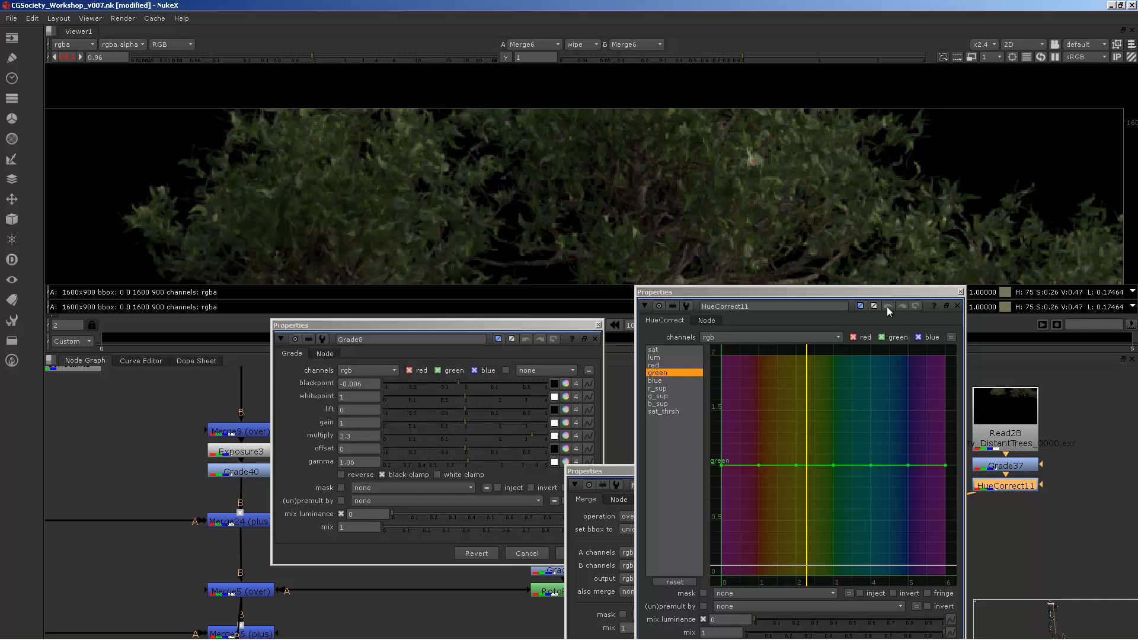
pyautogui.moveTo(735, 293); pyautogui.dragTo(591, 239)
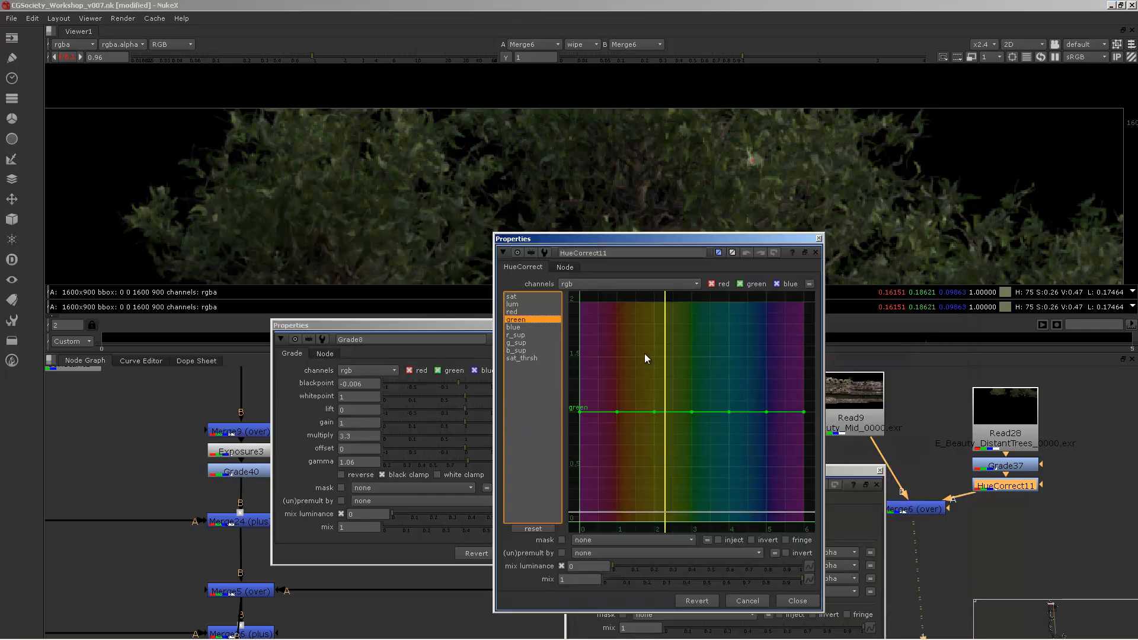
pyautogui.keyDown('ctrl'); pyautogui.click(751, 168); pyautogui.keyUp('ctrl')
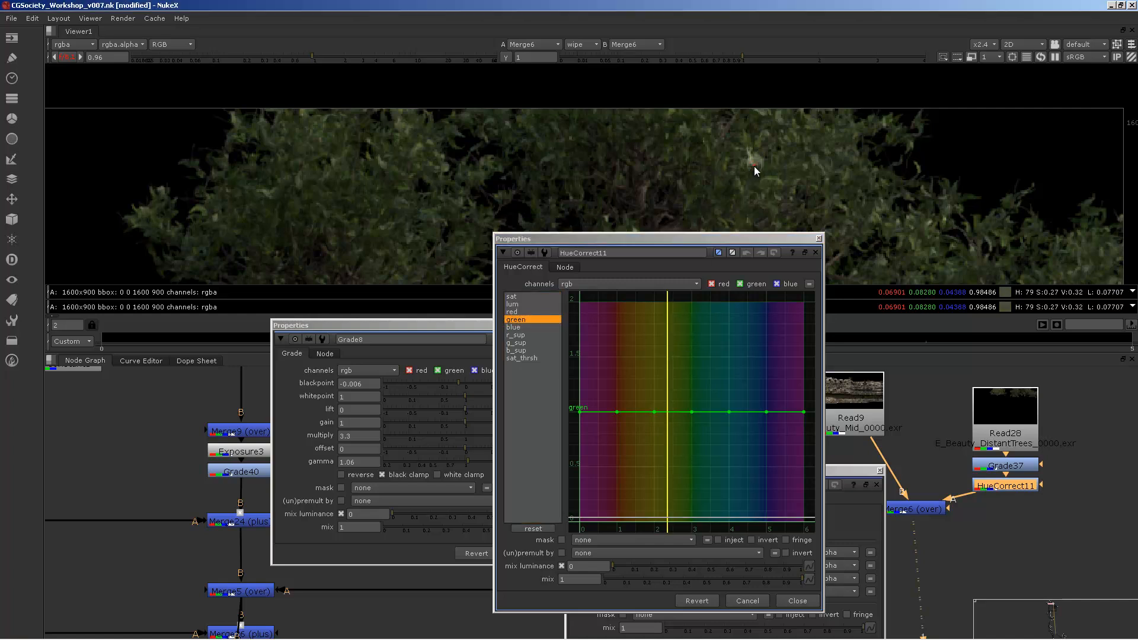
pyautogui.keyDown('ctrl'); pyautogui.moveTo(753, 165); pyautogui.dragTo(753, 162); pyautogui.keyUp('ctrl')
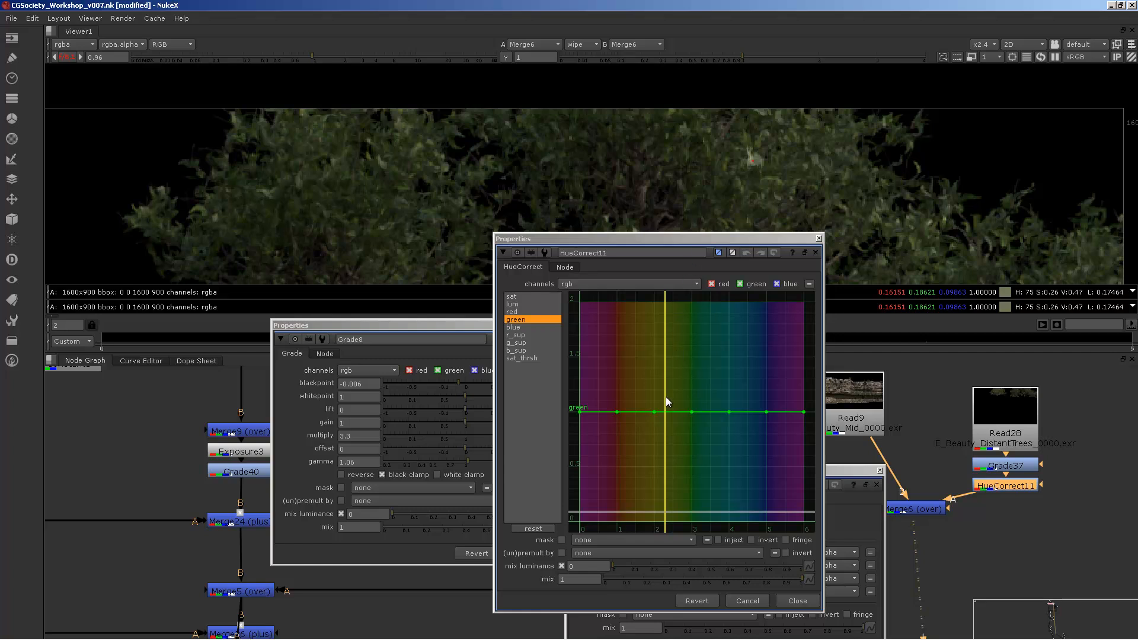
# Step: Add a point to the green curve at the sampled hue, x 2.27019, and raise it to y 1.52843 to make the foliage greener
pyautogui.keyDown('ctrl'); pyautogui.keyDown('alt'); pyautogui.click(664, 412); pyautogui.keyUp('alt'); pyautogui.keyUp('ctrl')
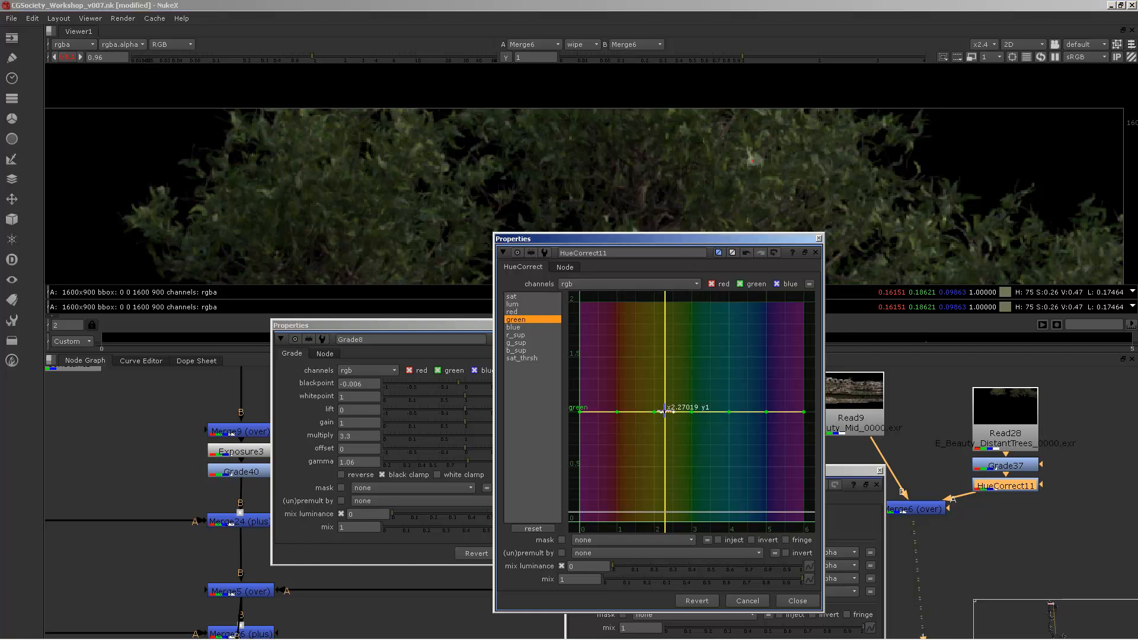
pyautogui.moveTo(664, 412); pyautogui.dragTo(654, 354)
pyautogui.scroll(-1, 894, 172)
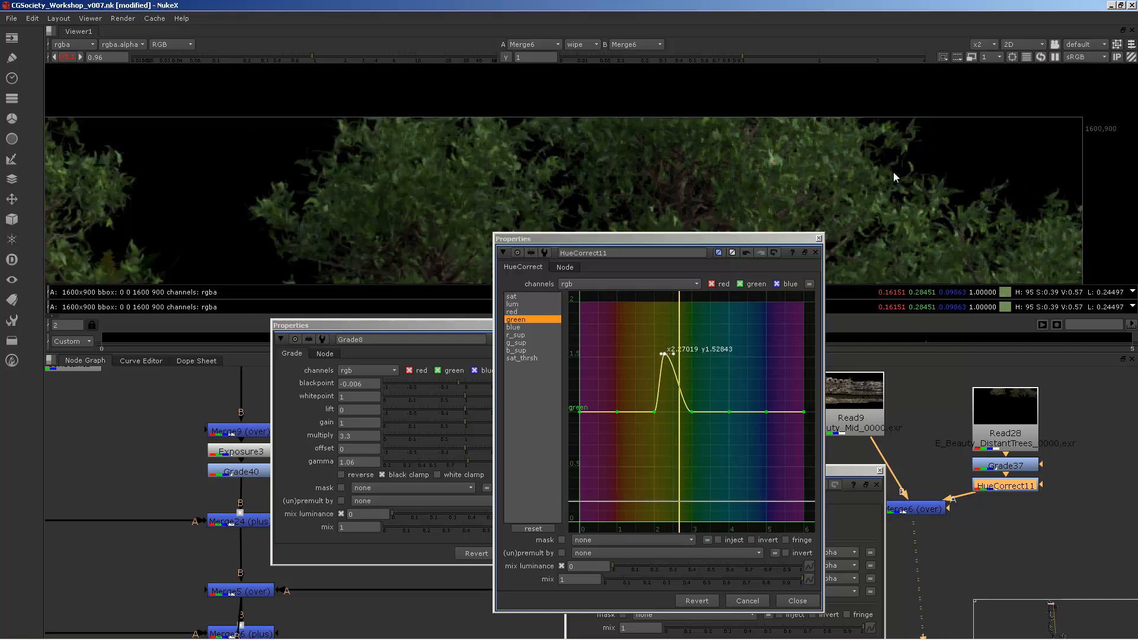
pyautogui.scroll(-3, 894, 172)
pyautogui.scroll(3, 932, 193)
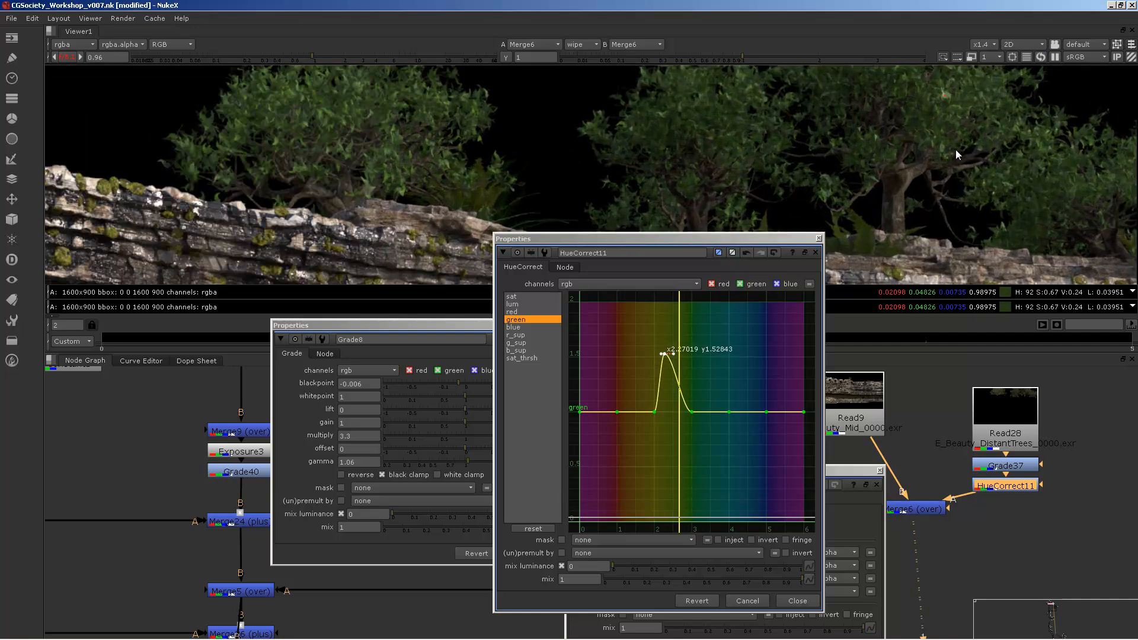
pyautogui.moveTo(870, 158); pyautogui.dragTo(816, 173, button='middle')
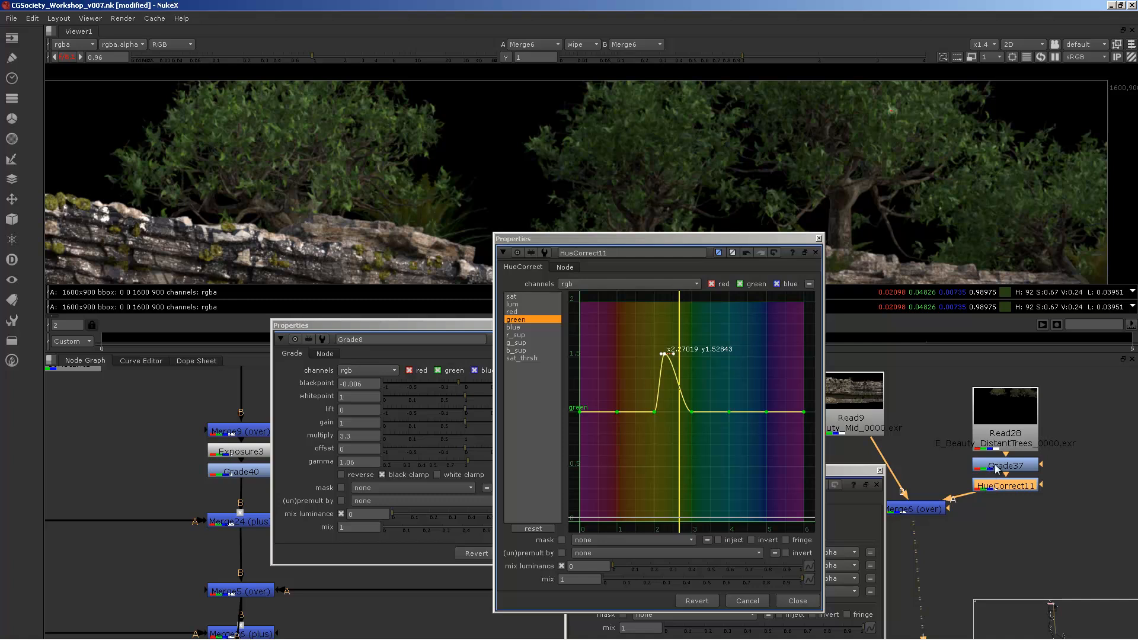
pyautogui.moveTo(1002, 503); pyautogui.dragTo(1005, 503, button='middle')
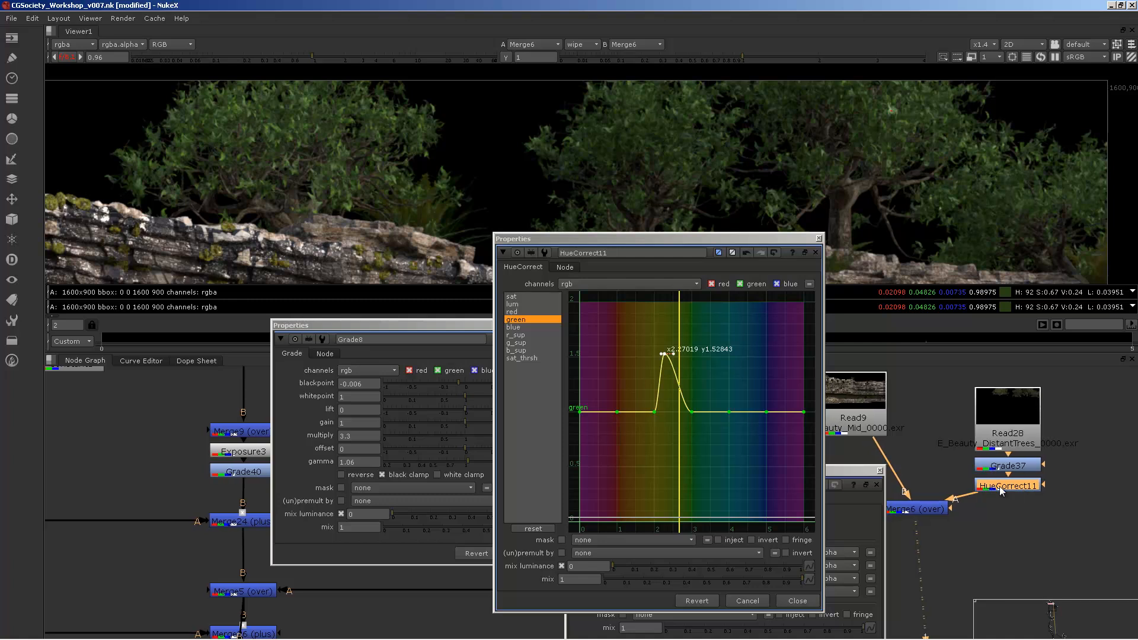
# Step: Disable the HueCorrect11 node on the distant trees branch and close the HueCorrect11, Grade8 and Merge6 properties
pyautogui.press('d')
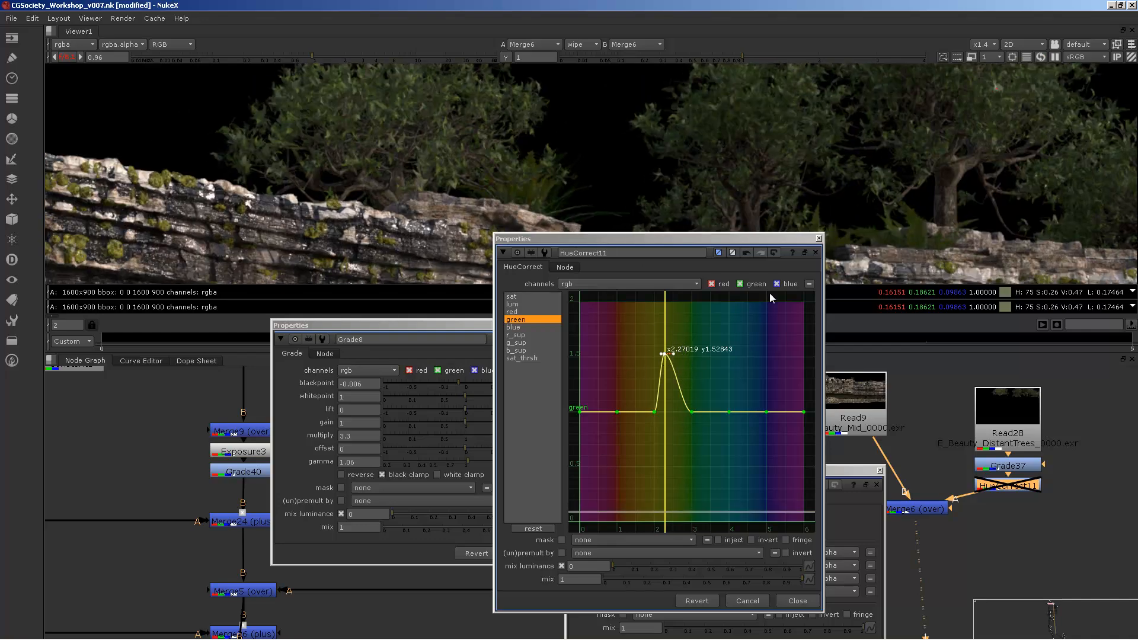
pyautogui.click(819, 239)
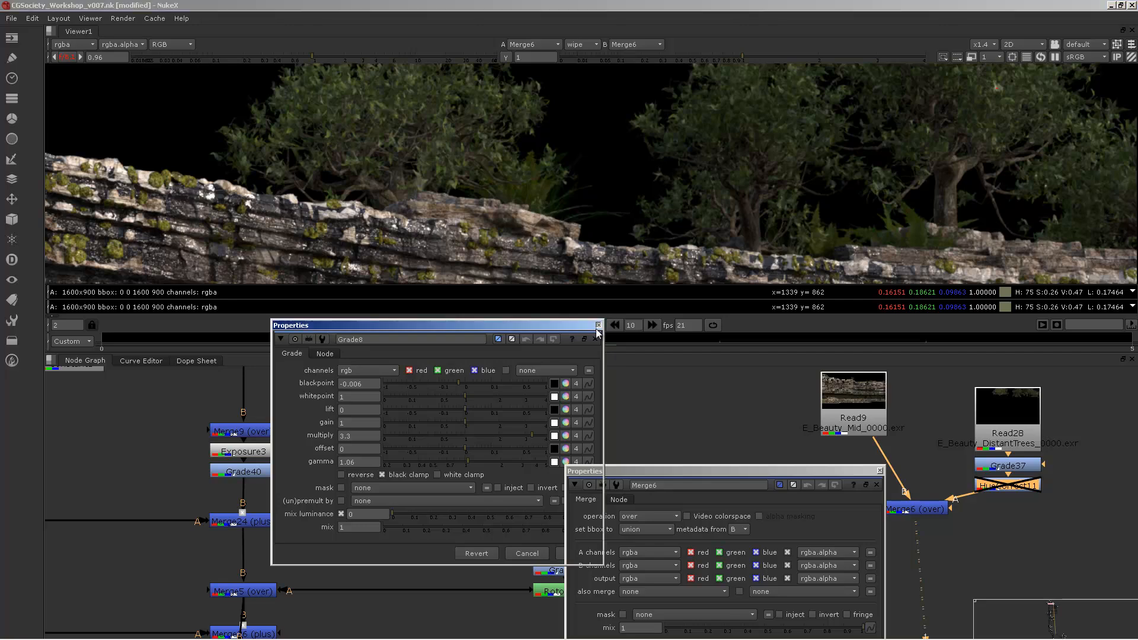
pyautogui.click(601, 326)
pyautogui.click(879, 471)
# Step: View the original distant trees pass Read6 and compare it with the output of its Grade8 node
pyautogui.scroll(-8, 681, 428)
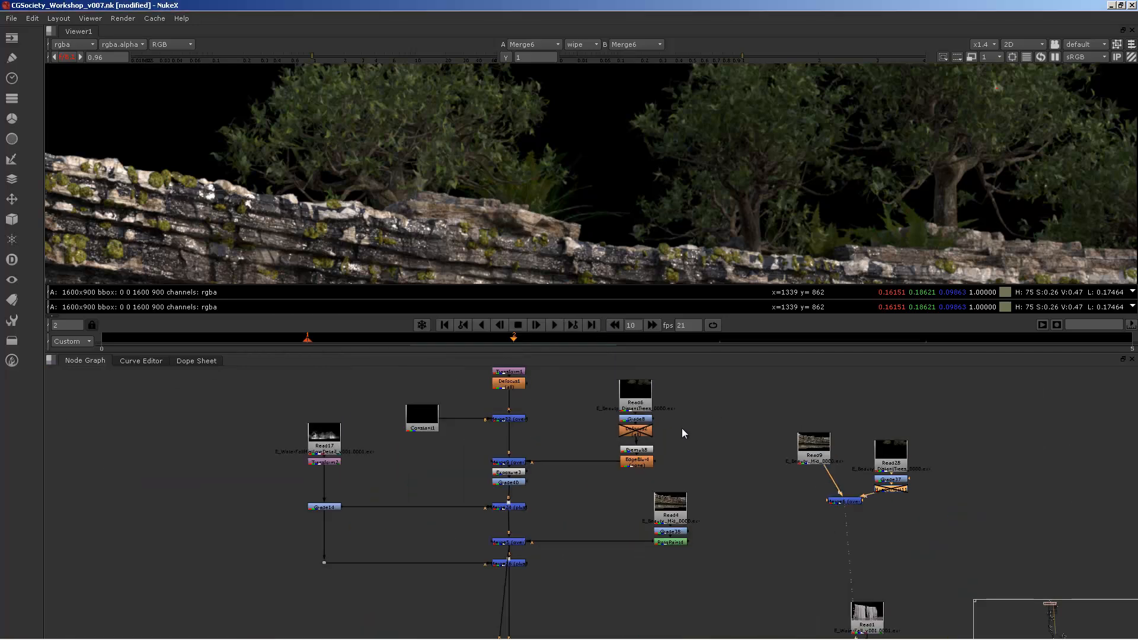
pyautogui.scroll(4, 633, 500)
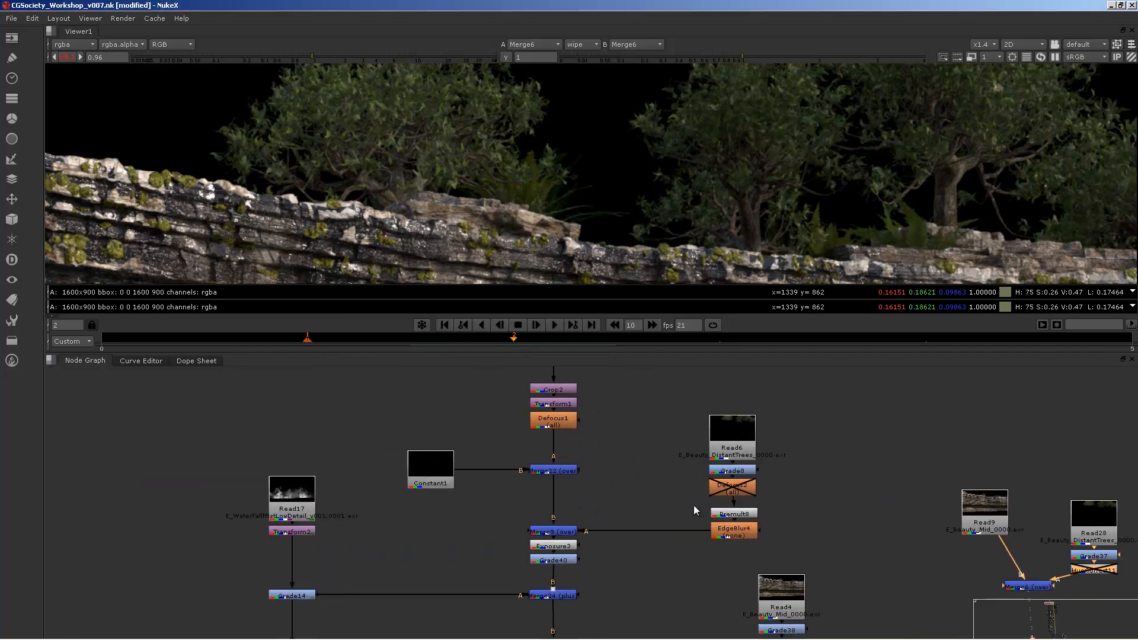
pyautogui.click(751, 389)
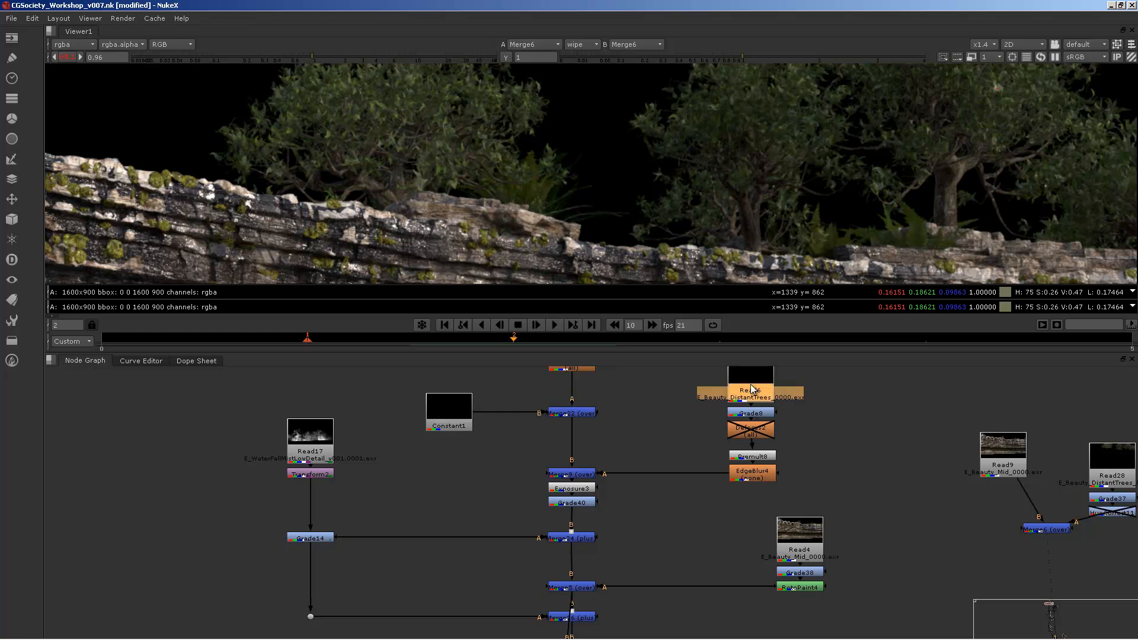
pyautogui.press('1')
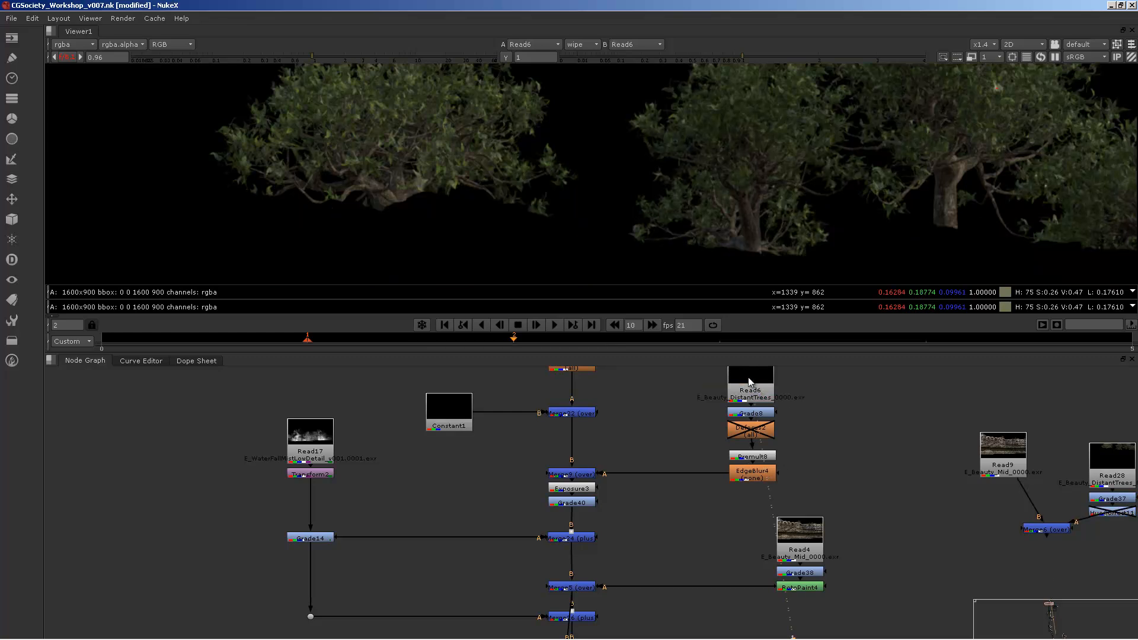
pyautogui.click(757, 416)
pyautogui.press('1')
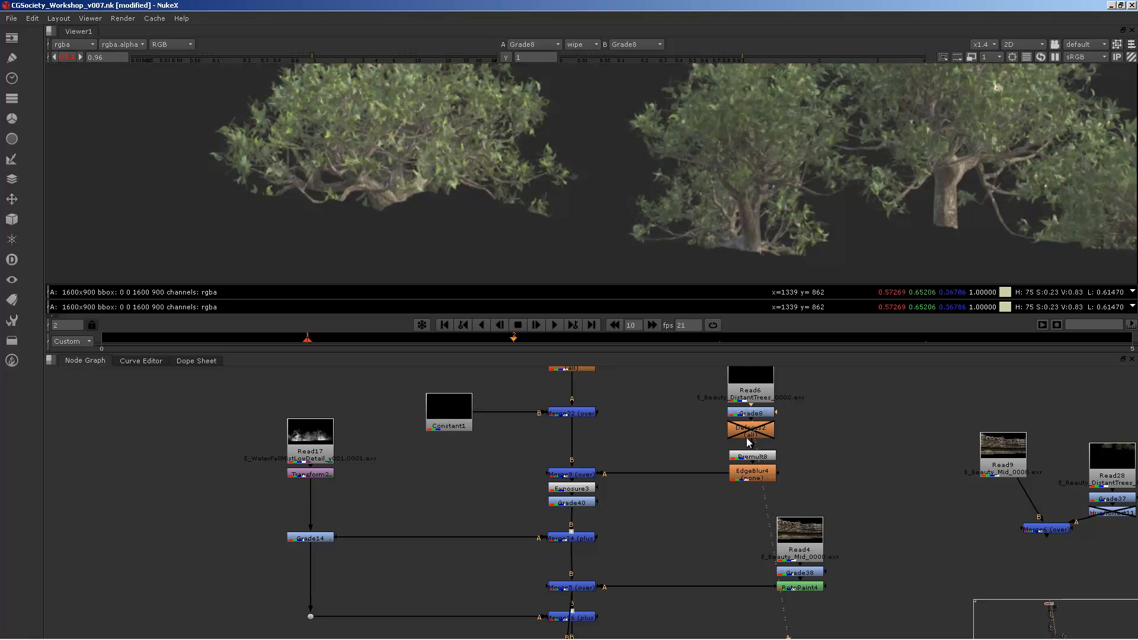
# Step: View the disabled defocus, Premult8 and EdgeBlur4 outputs in turn, and examine the softened tree edges up close
pyautogui.click(748, 434)
pyautogui.press('1')
pyautogui.click(748, 459)
pyautogui.press('1')
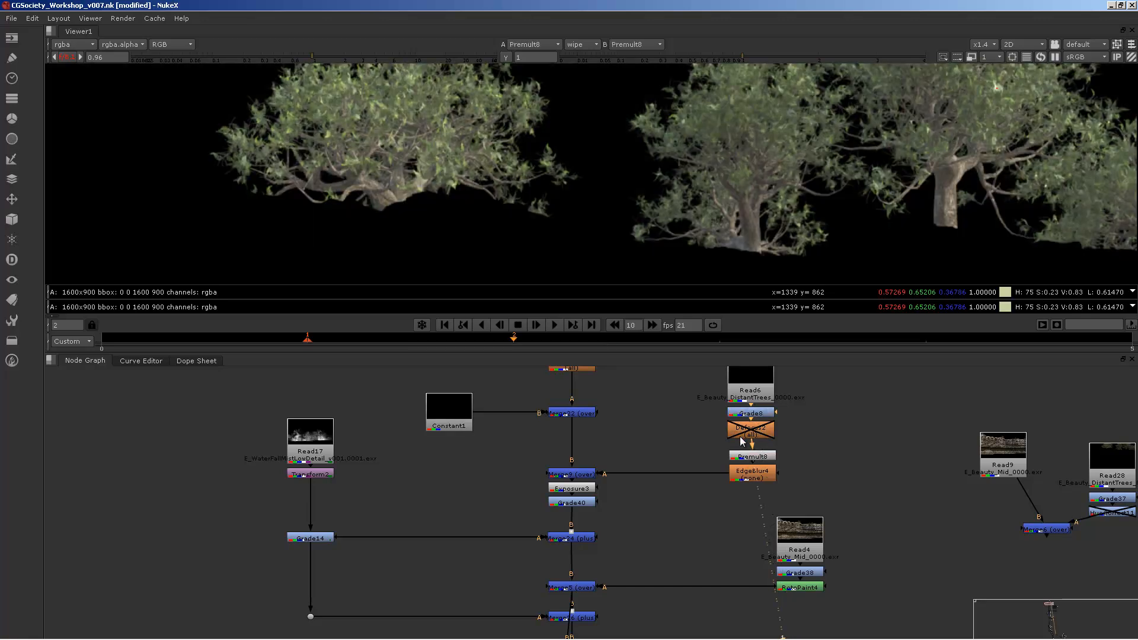
pyautogui.click(739, 416)
pyautogui.click(751, 472)
pyautogui.press('1')
pyautogui.moveTo(346, 125); pyautogui.dragTo(315, 134, button='middle')
pyautogui.scroll(4, 279, 176)
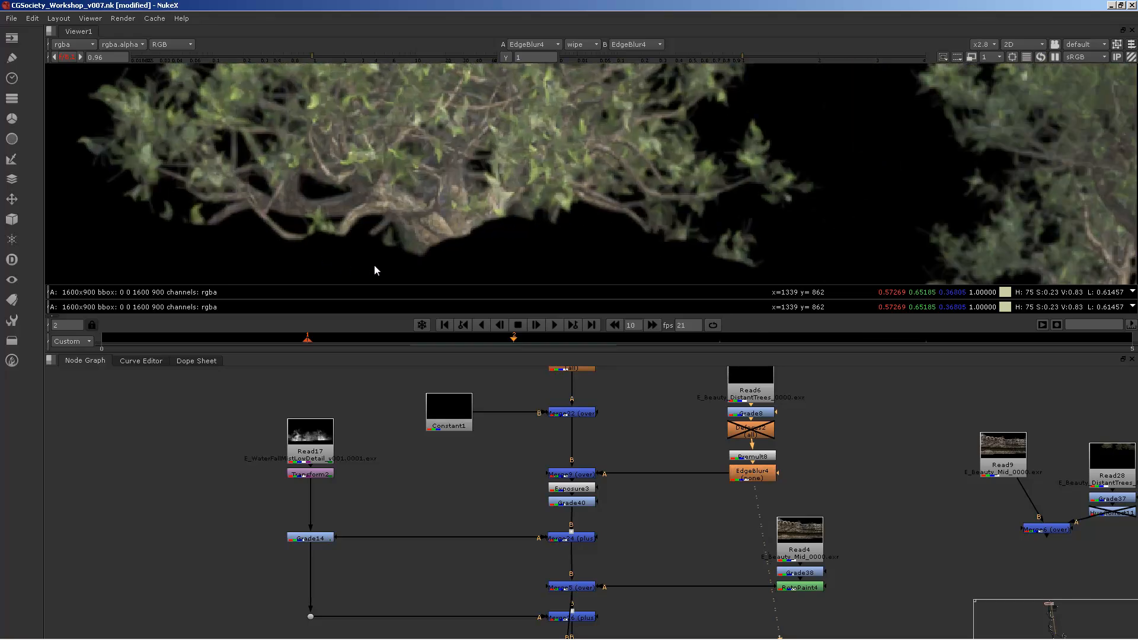
# Step: View Merge9 and examine how the distant trees sit over the background up close
pyautogui.moveTo(424, 429); pyautogui.dragTo(463, 425, button='middle')
pyautogui.moveTo(560, 450); pyautogui.dragTo(514, 485, button='middle')
pyautogui.click(560, 505)
pyautogui.press('1')
pyautogui.scroll(-4, 524, 132)
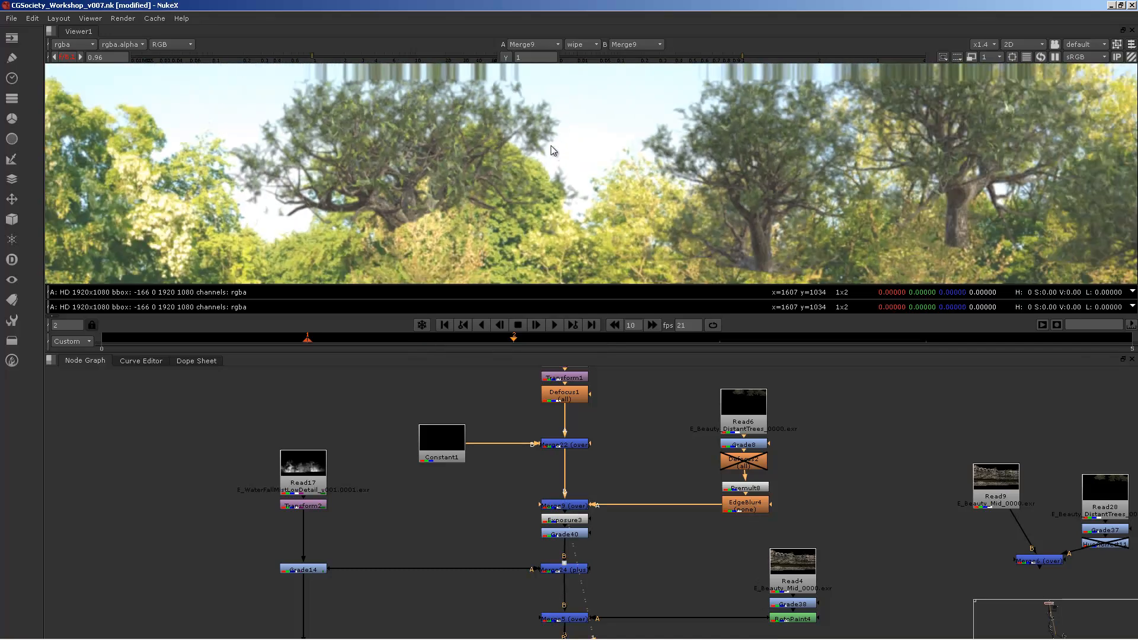
pyautogui.moveTo(365, 214); pyautogui.dragTo(411, 156, button='middle')
pyautogui.scroll(3, 434, 260)
pyautogui.moveTo(560, 571); pyautogui.dragTo(653, 519, button='middle')
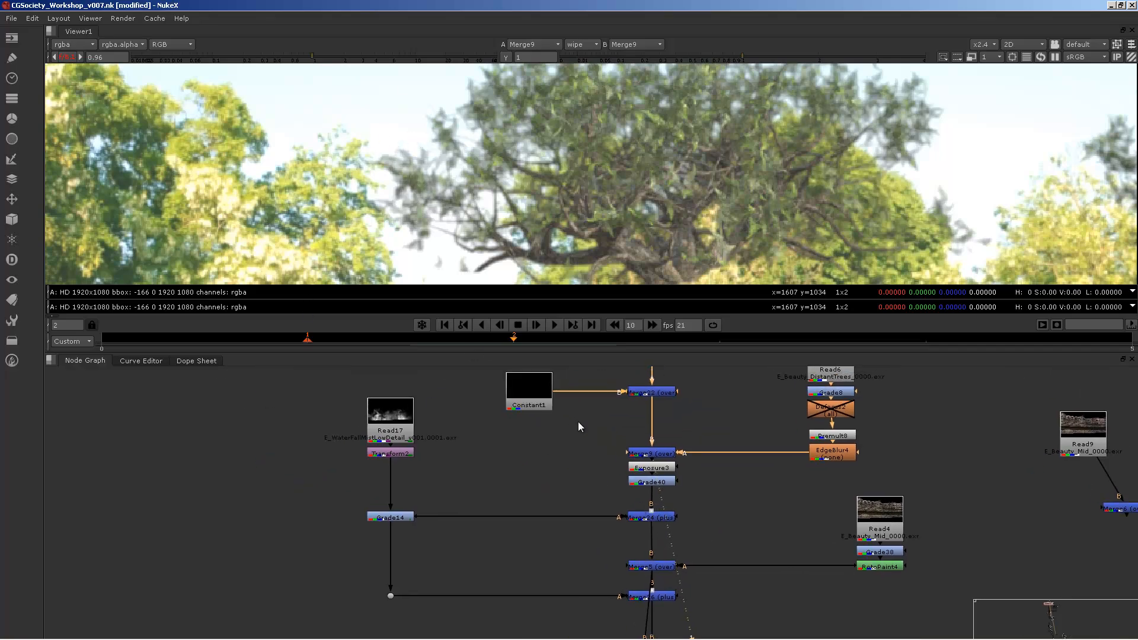
# Step: View Merge24 and examine the mist added over the distant trees across the whole frame
pyautogui.click(650, 518)
pyautogui.press('1')
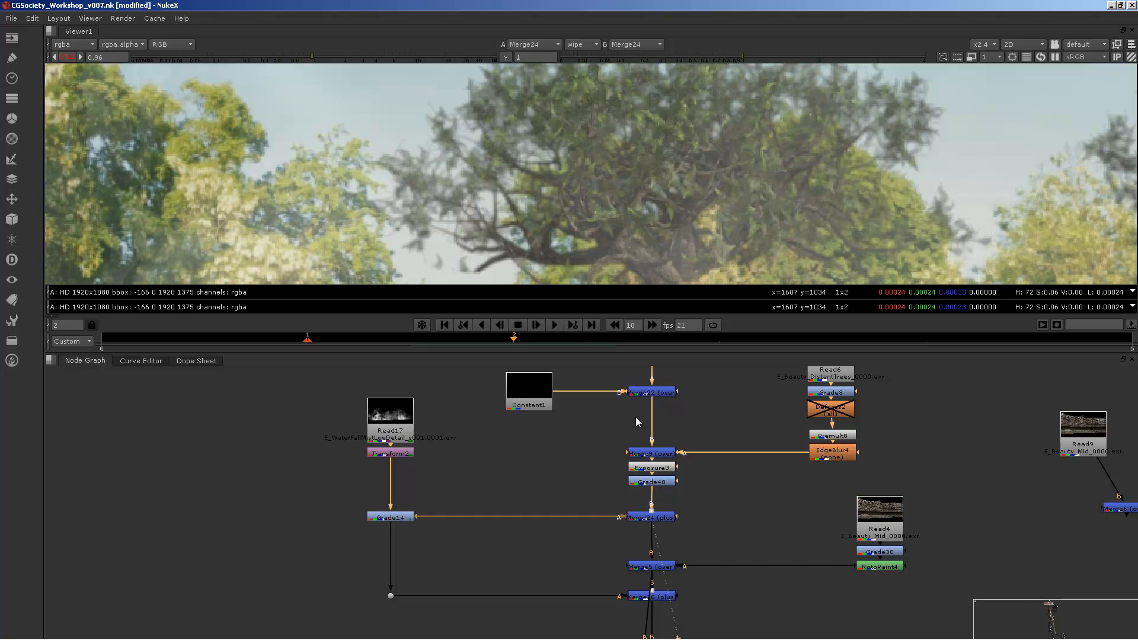
pyautogui.moveTo(677, 490); pyautogui.dragTo(658, 440, button='middle')
pyautogui.scroll(-5, 599, 191)
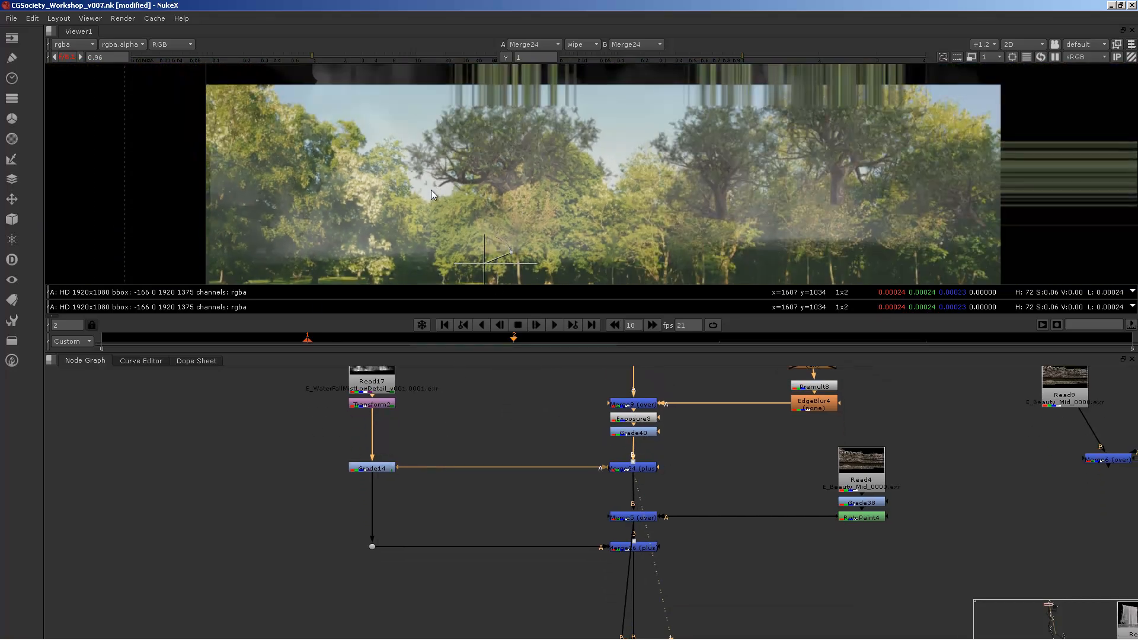
pyautogui.scroll(-2, 453, 187)
pyautogui.scroll(4, 386, 150)
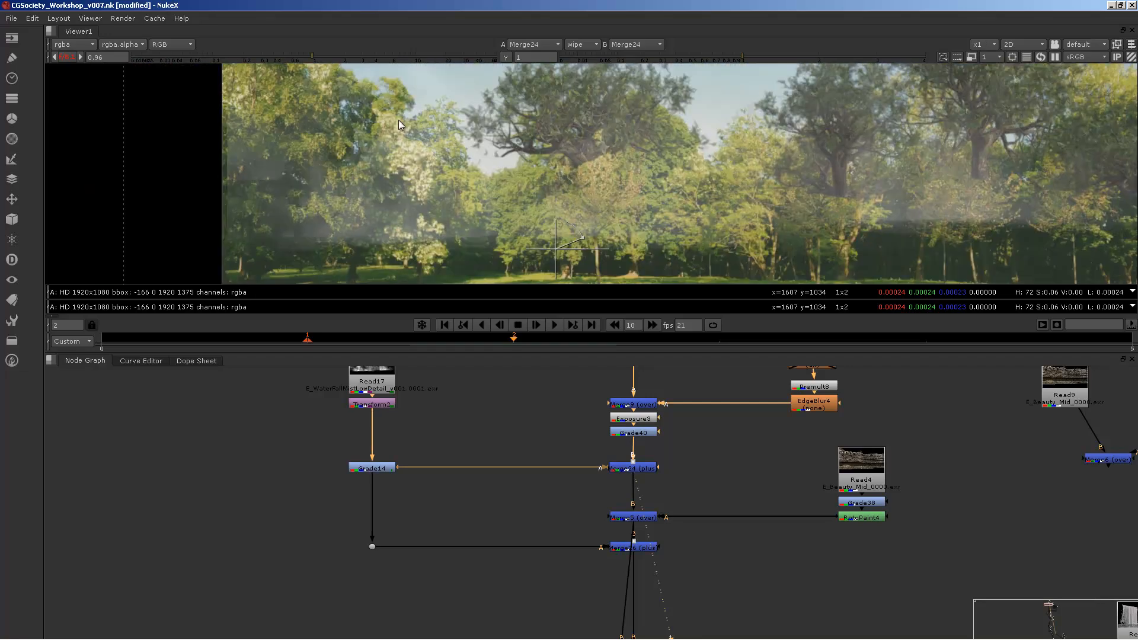
pyautogui.moveTo(930, 153); pyautogui.dragTo(861, 158, button='middle')
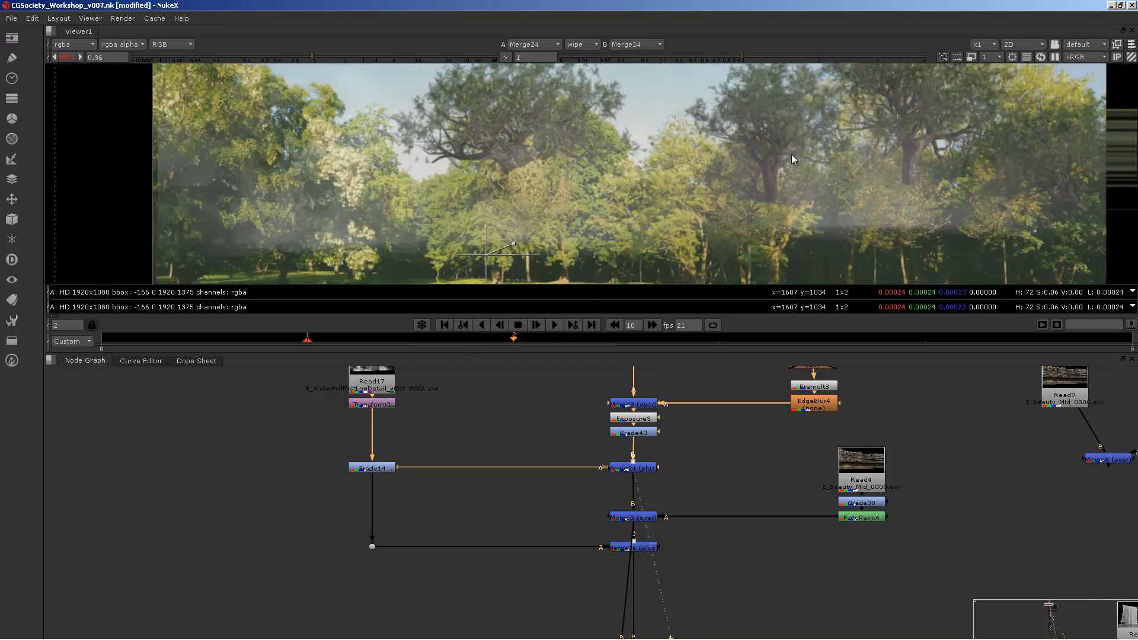
# Step: View the low-detail waterfall mist pass Read17 on its own
pyautogui.click(376, 385)
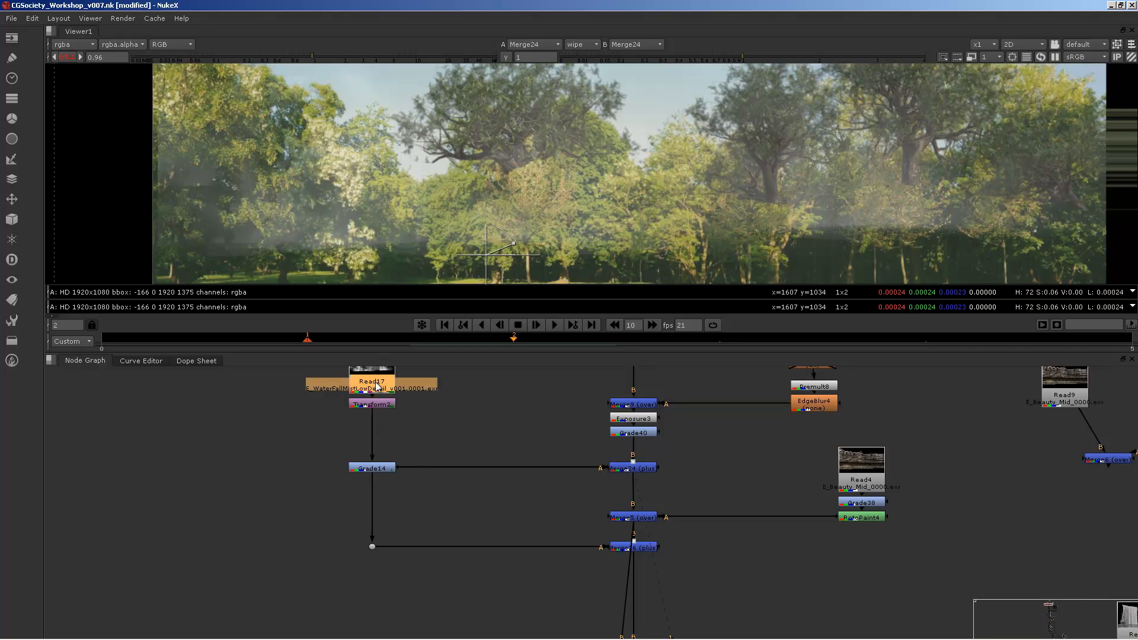
pyautogui.press('1')
pyautogui.moveTo(687, 178); pyautogui.dragTo(601, 199, button='middle')
pyautogui.scroll(-4, 533, 202)
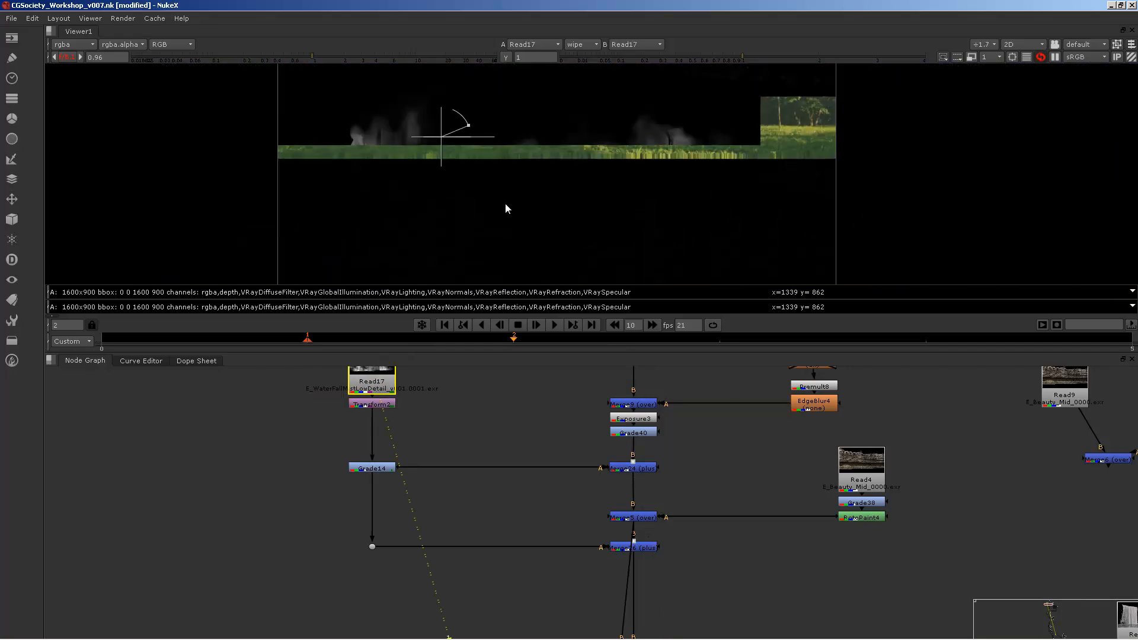
pyautogui.scroll(1, 409, 173)
pyautogui.scroll(1, 406, 169)
# Step: View the mist pass after its Transform and Grade14 nodes
pyautogui.click(379, 405)
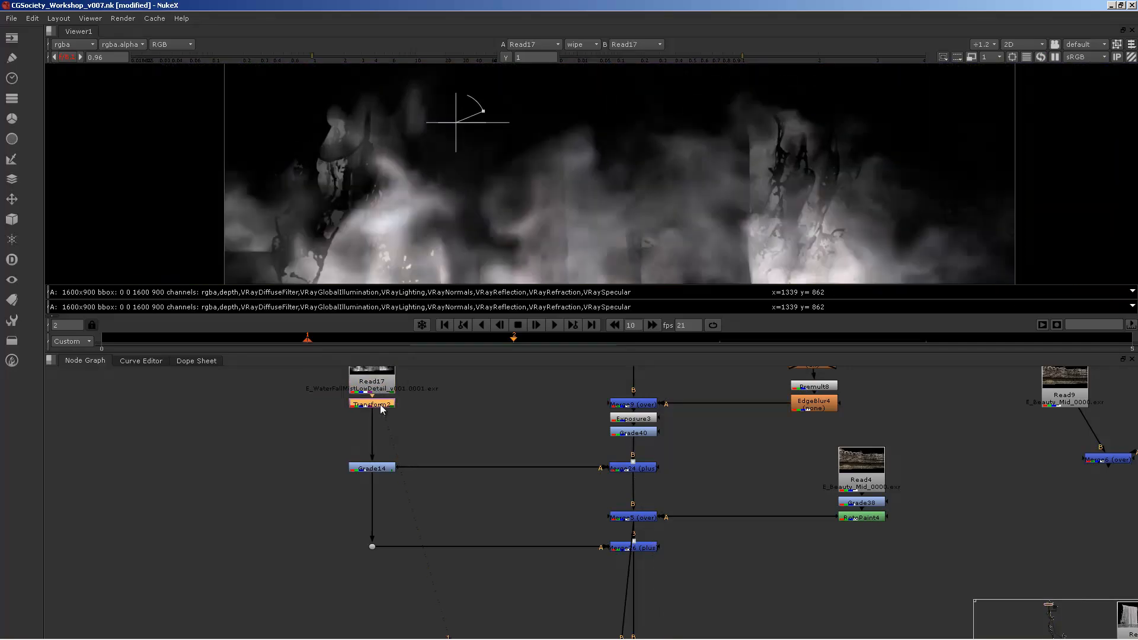
pyautogui.press('1')
pyautogui.click(368, 468)
pyautogui.press('1')
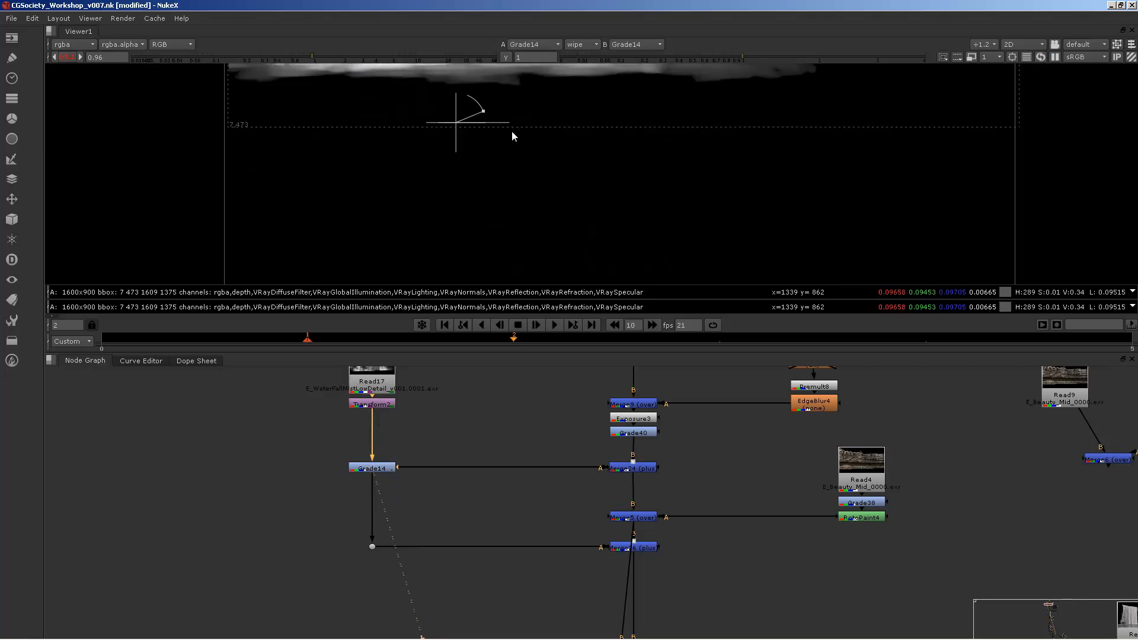
pyautogui.scroll(-3, 568, 145)
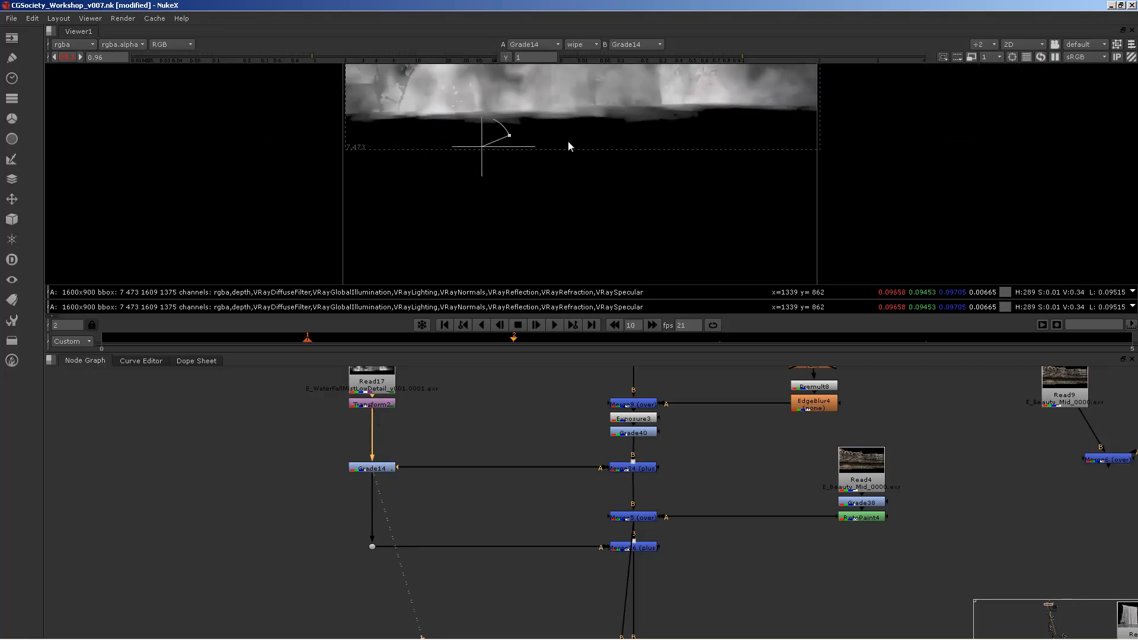
# Step: Return to the Merge24 output and compare it with Merge5, where the cliff layer is placed over the trees
pyautogui.click(650, 469)
pyautogui.press('1')
pyautogui.scroll(3, 416, 156)
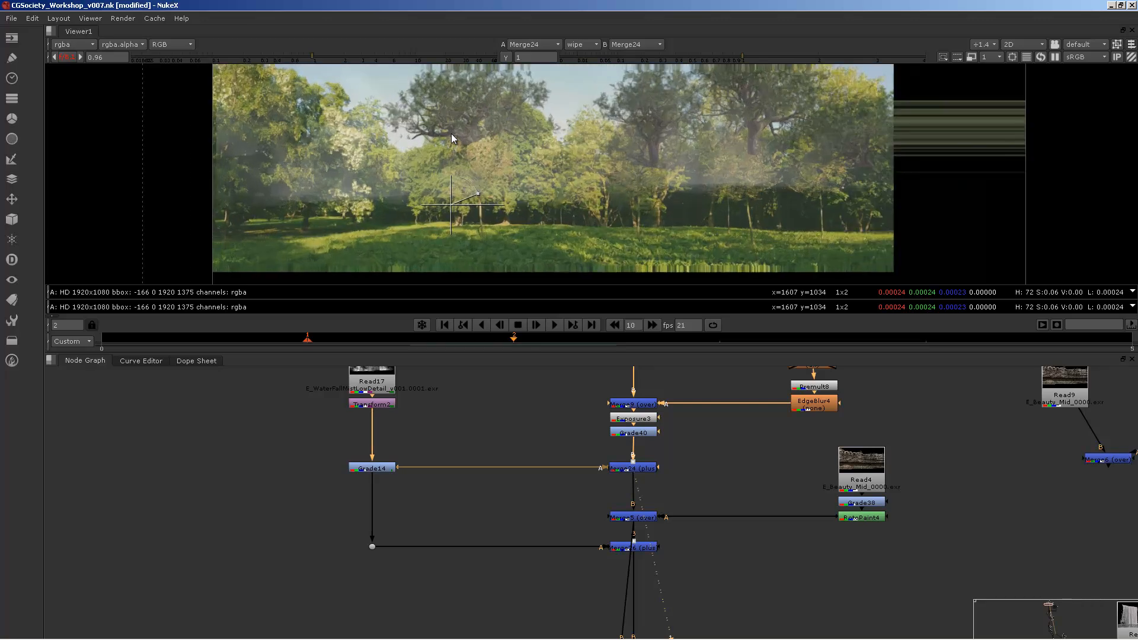
pyautogui.click(616, 518)
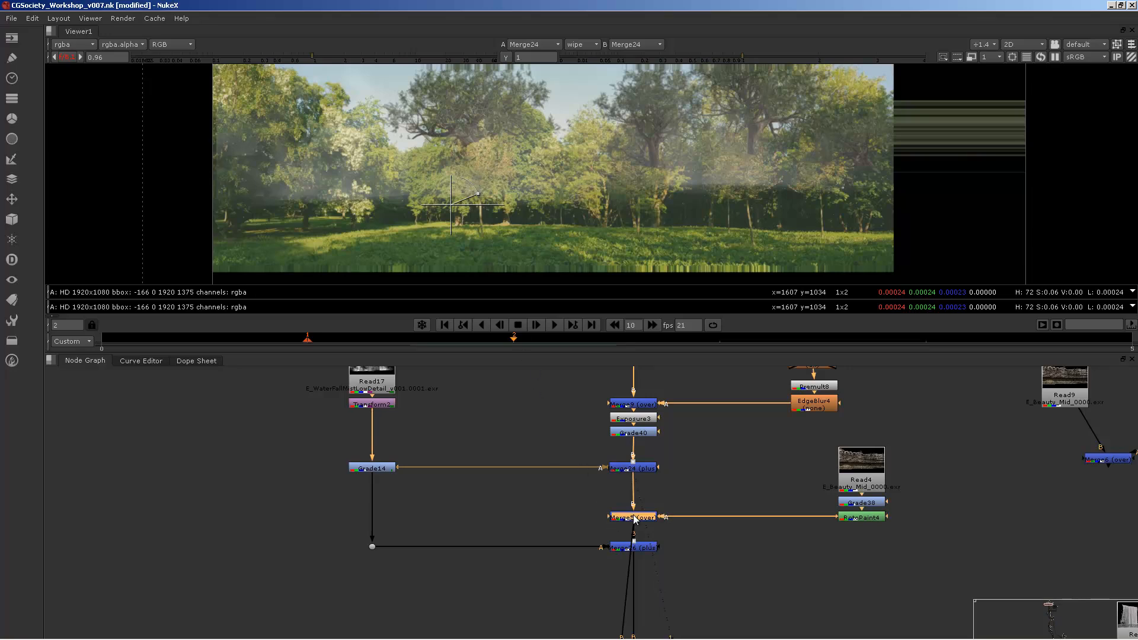
pyautogui.press('1')
pyautogui.scroll(3, 545, 135)
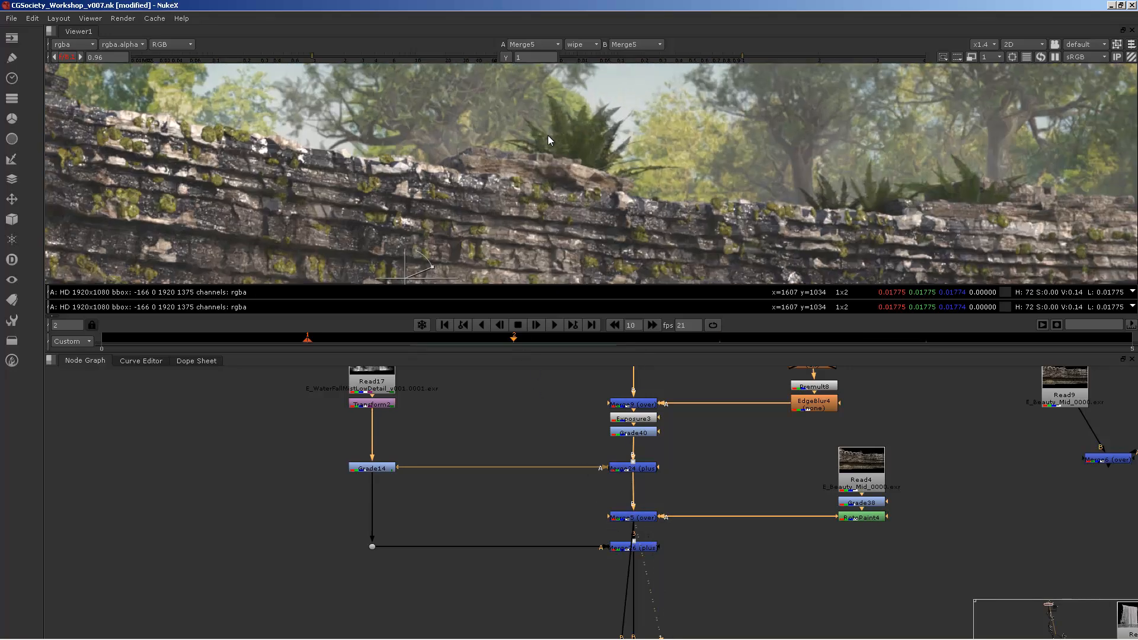
# Step: Open the Grade8 properties of the distant trees branch and check its settings against the composite
pyautogui.moveTo(762, 404); pyautogui.dragTo(730, 498, button='middle')
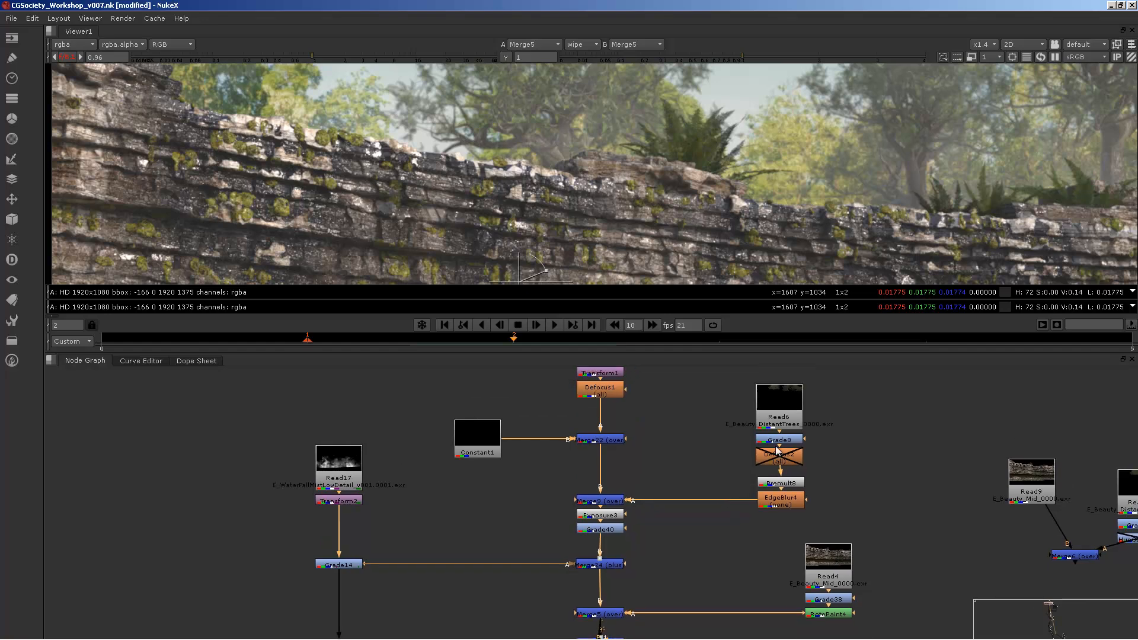
pyautogui.doubleClick(779, 440)
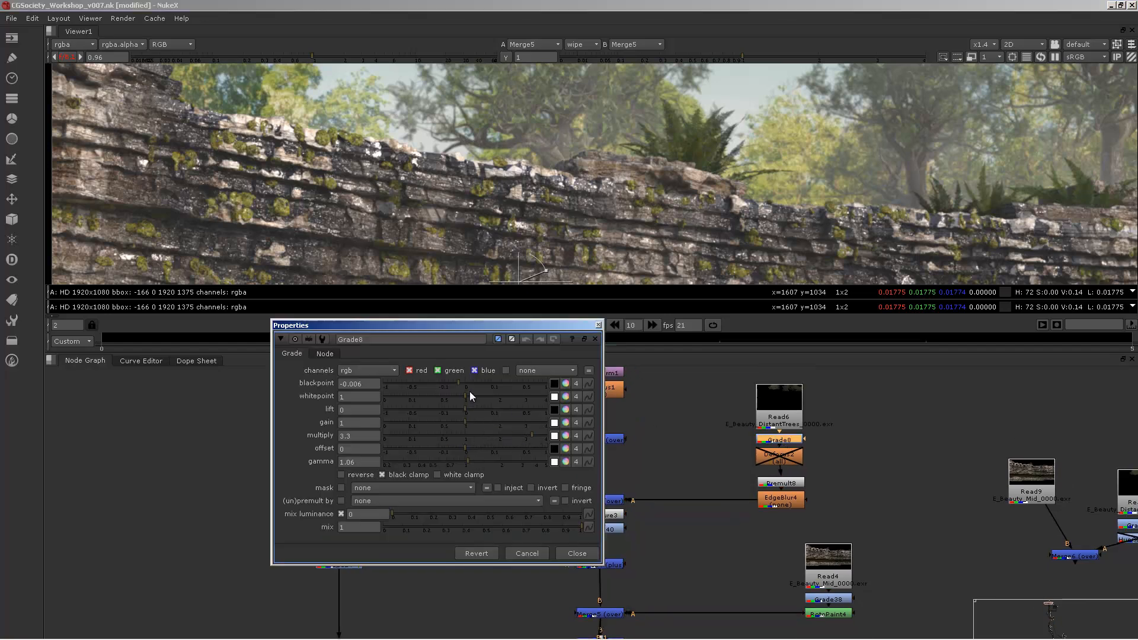
pyautogui.moveTo(696, 464); pyautogui.dragTo(808, 485, button='middle')
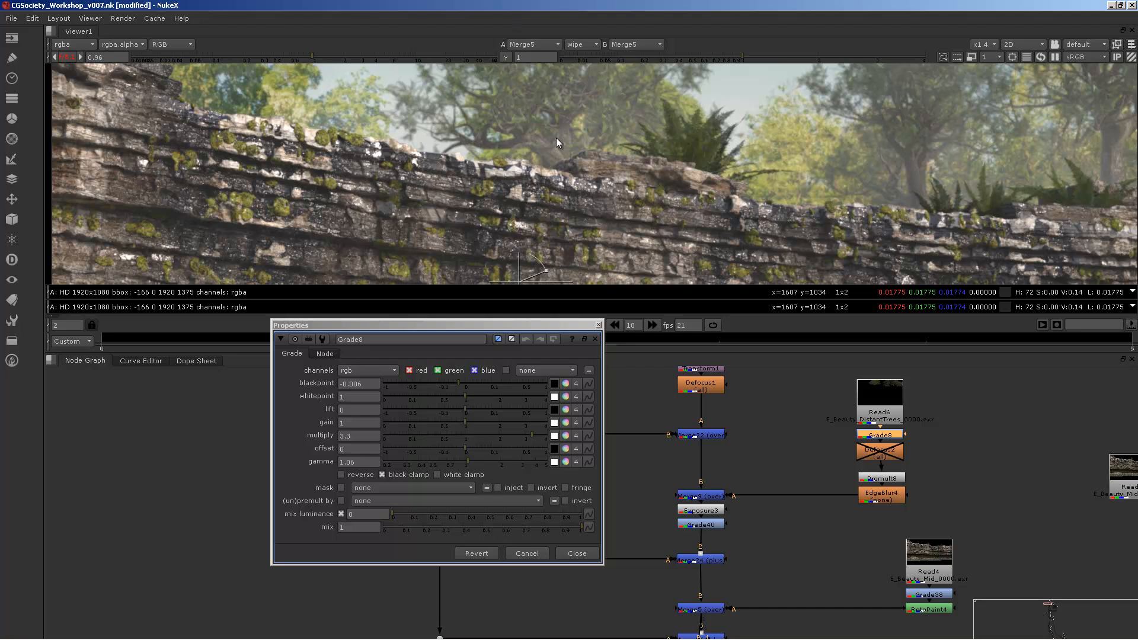
# Step: View the Merge26 output, close the Grade8 properties, and examine the mist over the full cliff
pyautogui.moveTo(790, 553); pyautogui.dragTo(874, 486, button='middle')
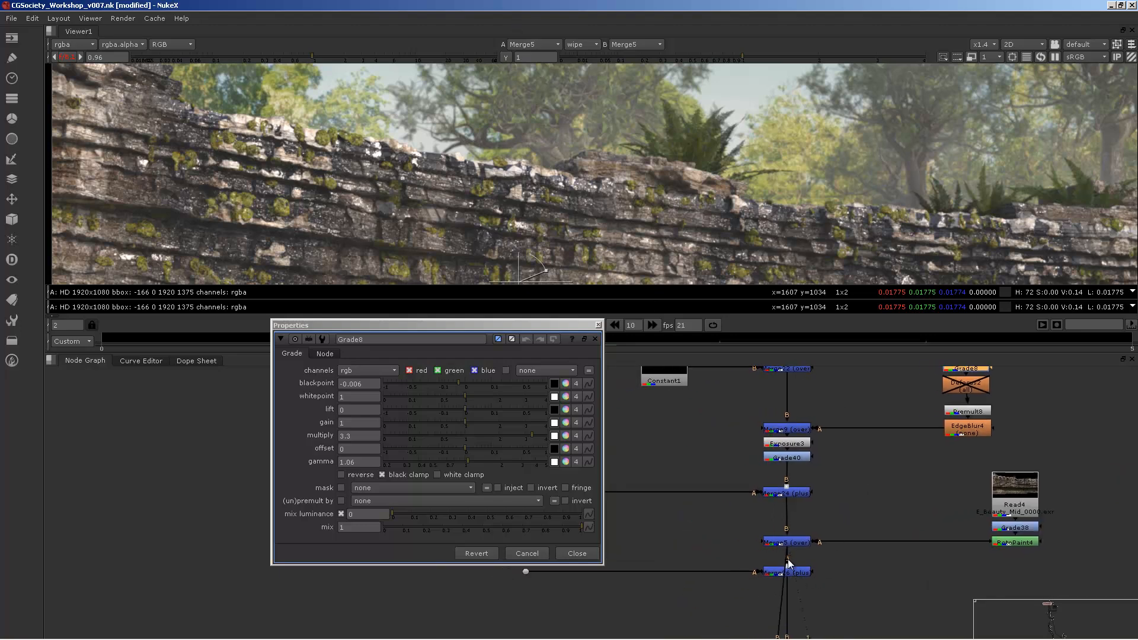
pyautogui.moveTo(894, 554); pyautogui.dragTo(843, 486, button='middle')
pyautogui.scroll(-3, 876, 486)
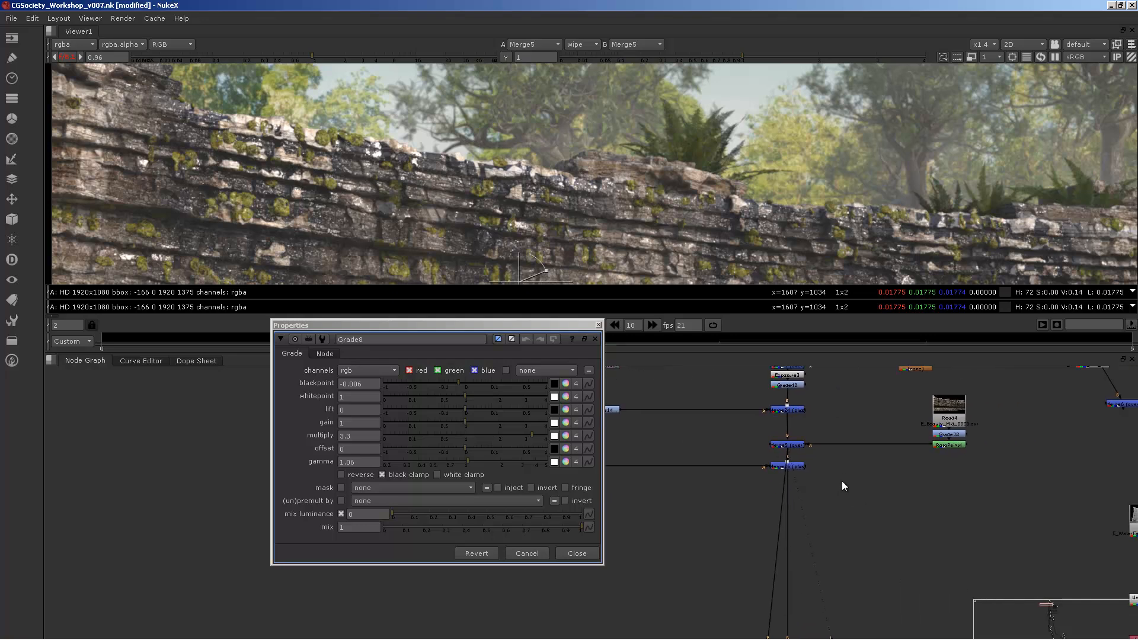
pyautogui.click(792, 466)
pyautogui.press('1')
pyautogui.click(598, 324)
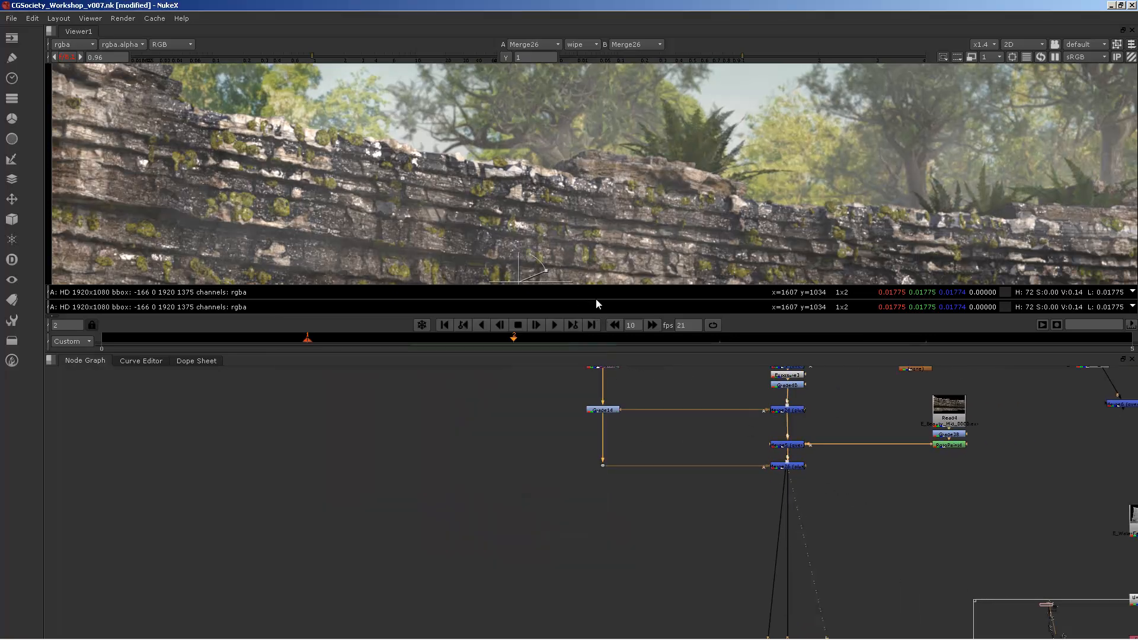
pyautogui.moveTo(691, 142); pyautogui.dragTo(645, 92, button='middle')
pyautogui.scroll(-5, 669, 154)
pyautogui.moveTo(734, 176); pyautogui.dragTo(728, 200, button='middle')
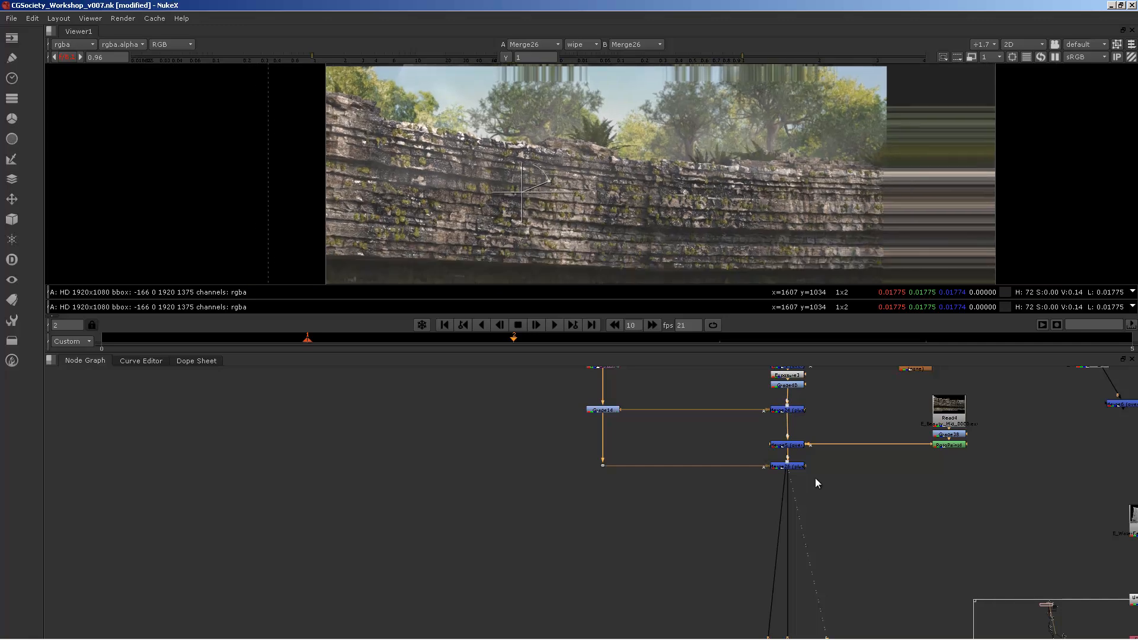
# Step: Go to the waterfall branch of the node tree and view its source pass Read1
pyautogui.scroll(-8, 815, 477)
pyautogui.scroll(3, 705, 476)
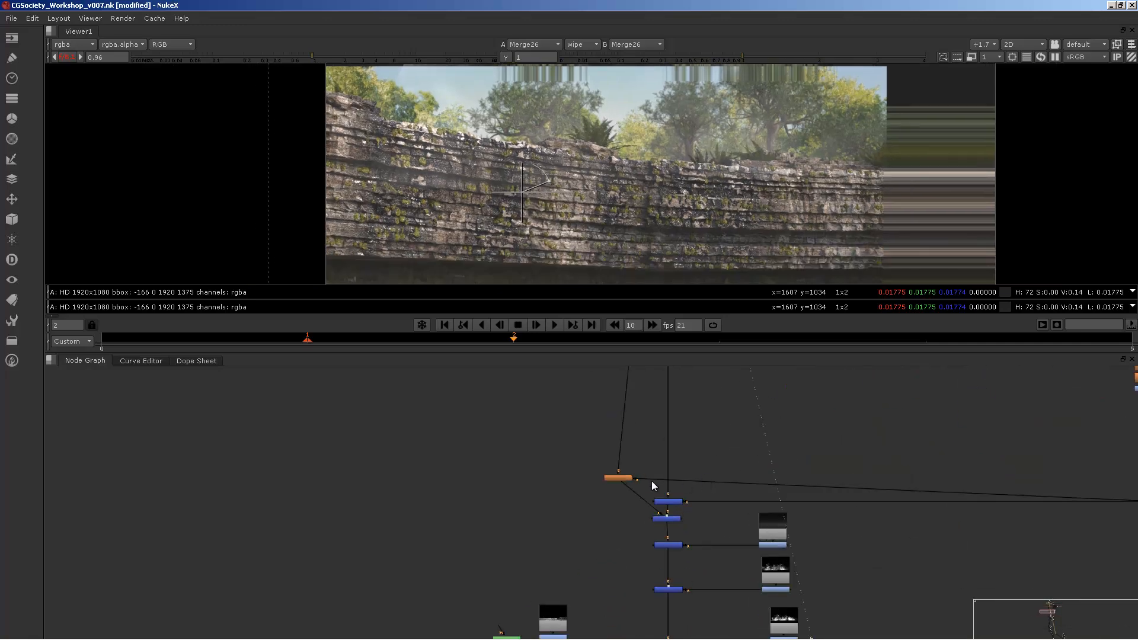
pyautogui.moveTo(759, 500); pyautogui.dragTo(476, 535, button='middle')
pyautogui.scroll(-3, 475, 536)
pyautogui.scroll(1, 524, 539)
pyautogui.moveTo(632, 418); pyautogui.dragTo(538, 559, button='middle')
pyautogui.scroll(-1, 538, 559)
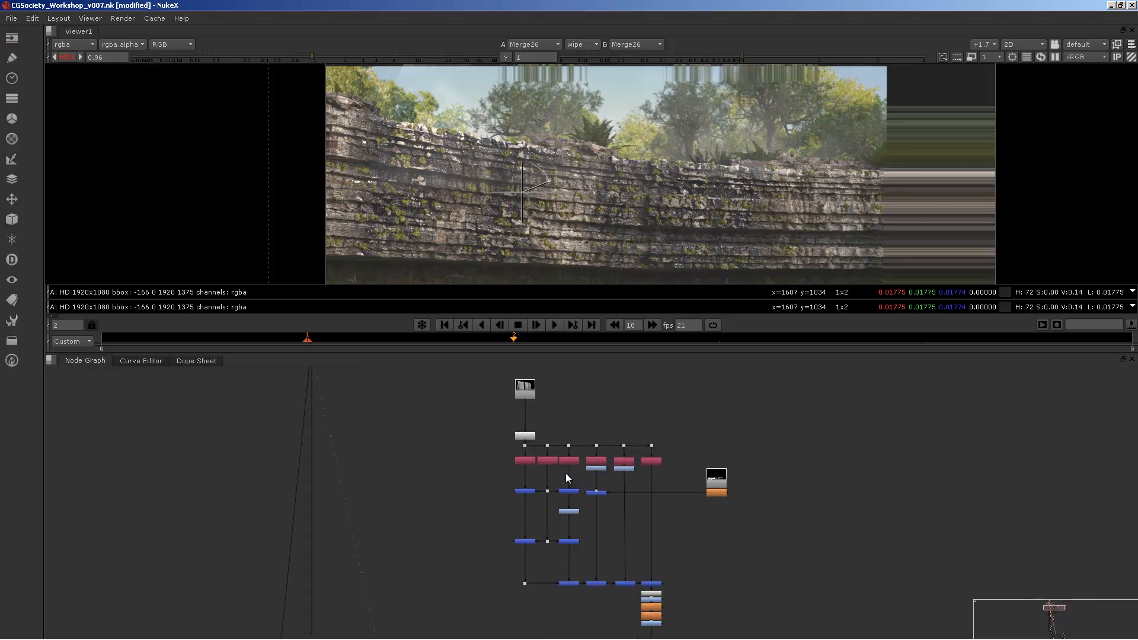
pyautogui.scroll(2, 549, 423)
pyautogui.click(513, 378)
pyautogui.press('1')
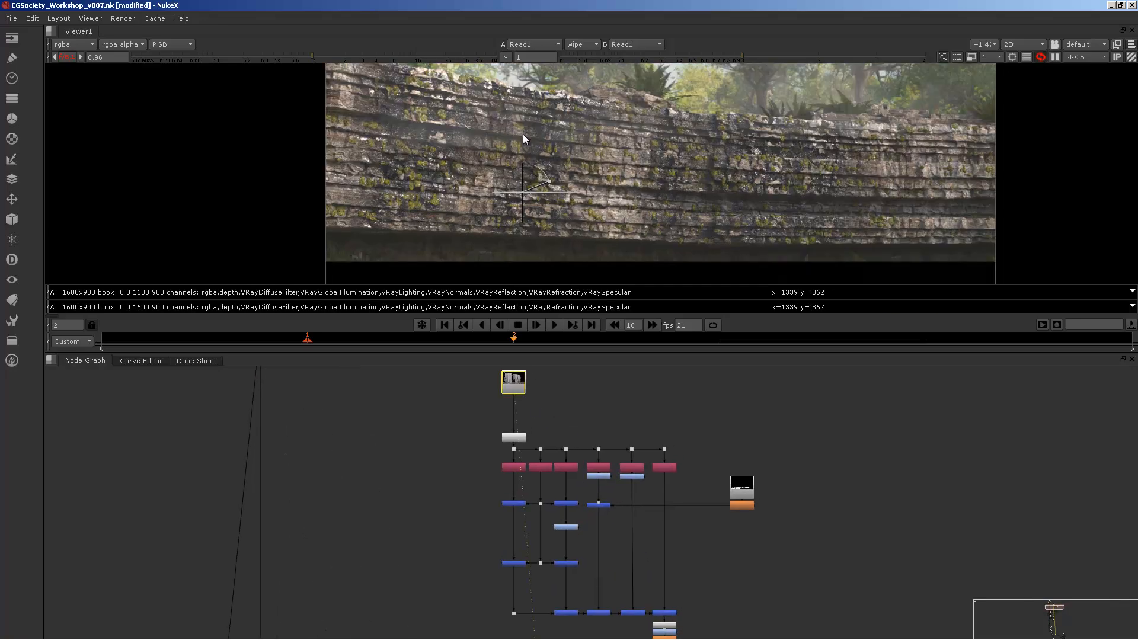
# Step: View the Unpremult2 output of the waterfall pass and follow the shuffled channel branches down to their final merge
pyautogui.moveTo(514, 449); pyautogui.dragTo(497, 407, button='middle')
pyautogui.scroll(2, 498, 398)
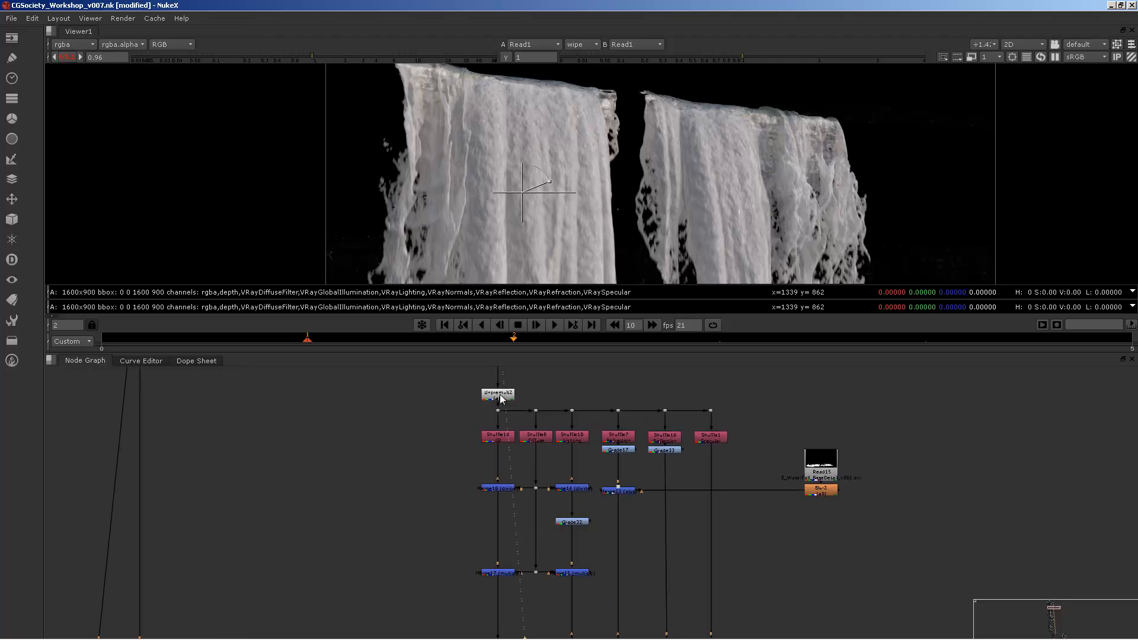
pyautogui.click(496, 395)
pyautogui.press('1')
pyautogui.moveTo(665, 612); pyautogui.dragTo(648, 487, button='middle')
pyautogui.scroll(-1, 649, 486)
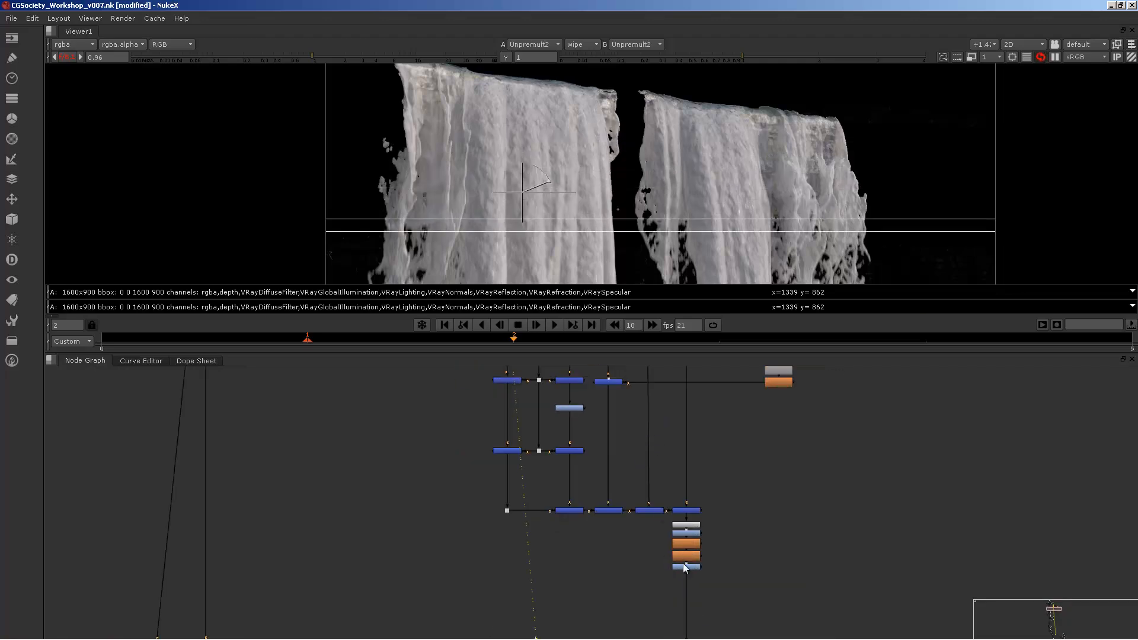
# Step: Check the Grade17 and Grade33 properties below the Shuffle7 and Shuffle16 nodes of the waterfall branch, and close both
pyautogui.scroll(3, 692, 552)
pyautogui.scroll(-10, 627, 528)
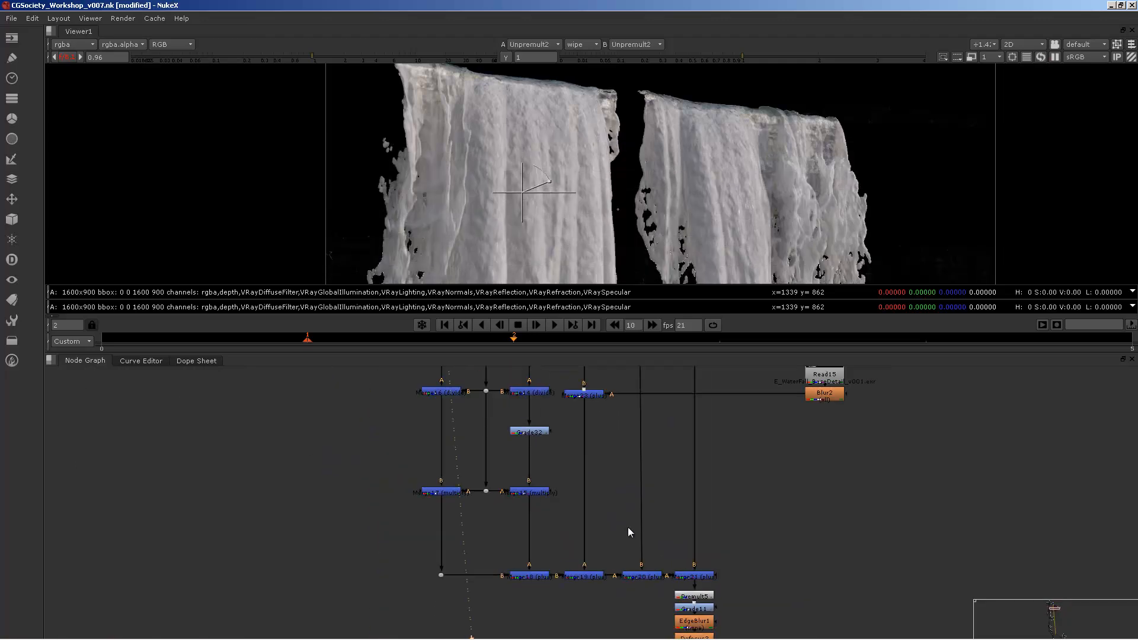
pyautogui.scroll(4, 586, 560)
pyautogui.moveTo(559, 380); pyautogui.dragTo(591, 574, button='middle')
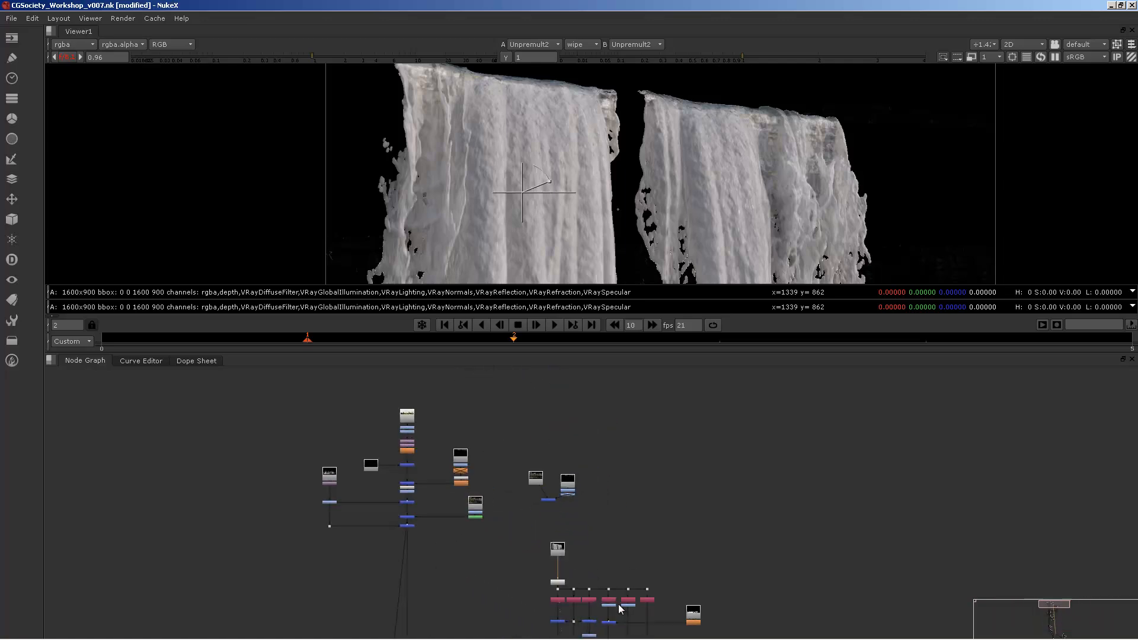
pyautogui.scroll(5, 617, 604)
pyautogui.click(605, 432)
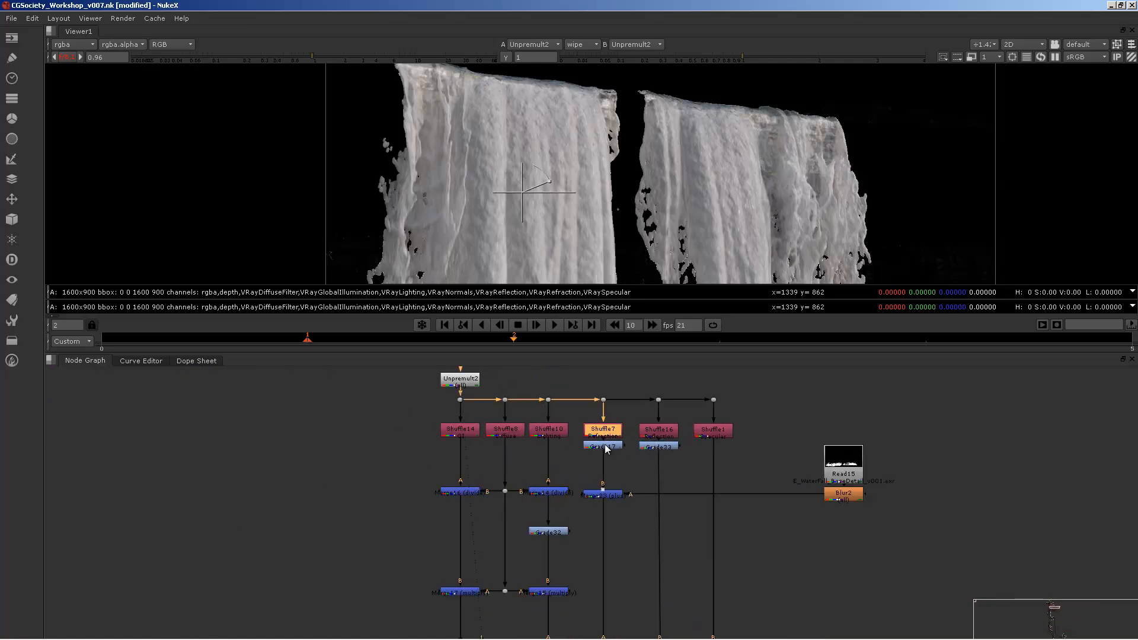
pyautogui.doubleClick(604, 445)
pyautogui.doubleClick(651, 447)
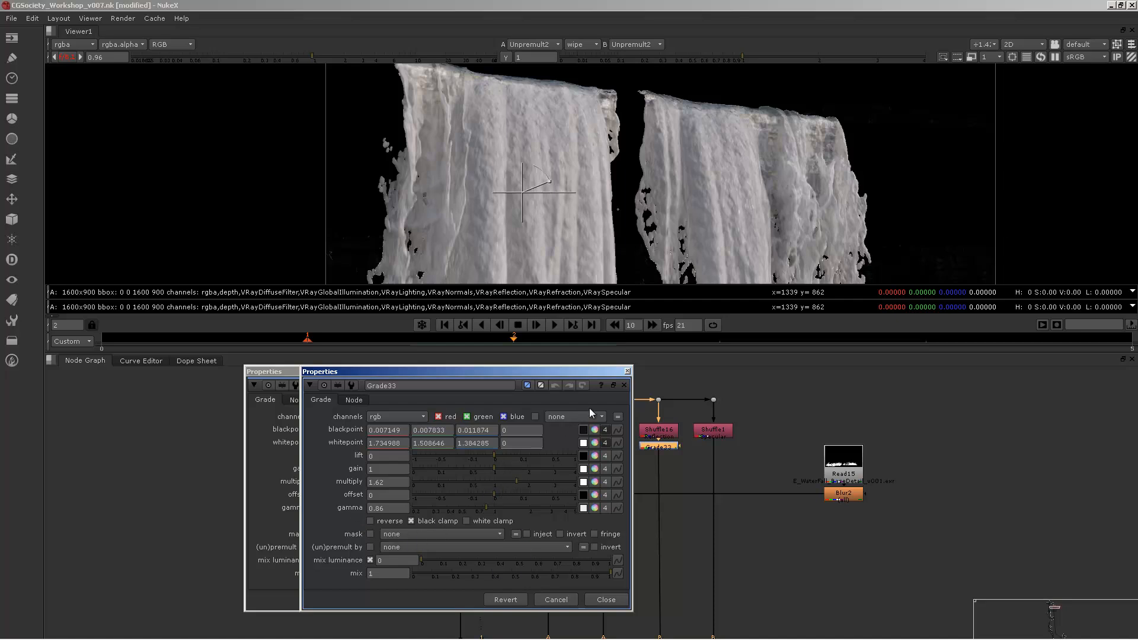
pyautogui.click(627, 372)
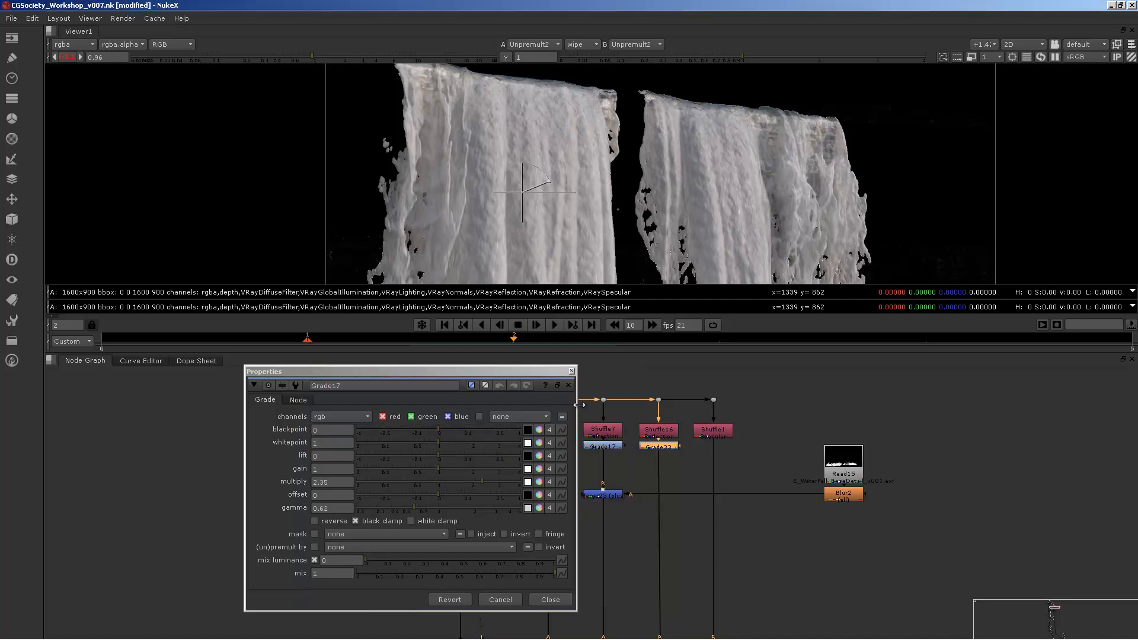
pyautogui.click(577, 372)
# Step: View the Grade11 output below the final merge of the waterfall channel branches
pyautogui.moveTo(663, 599); pyautogui.dragTo(665, 508, button='middle')
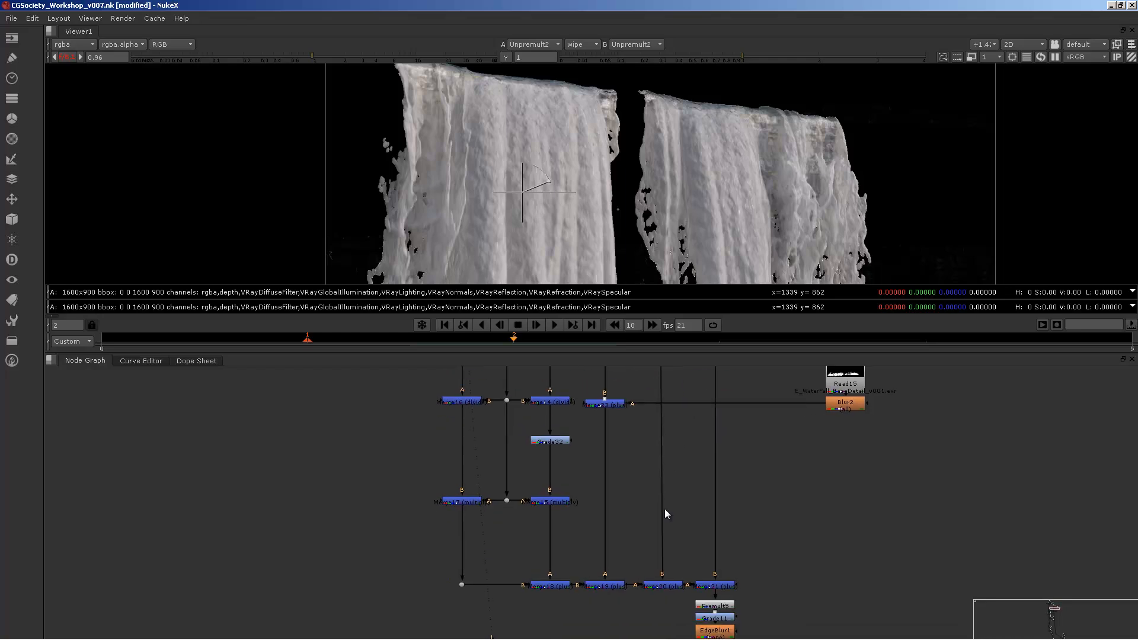
pyautogui.moveTo(705, 581); pyautogui.dragTo(718, 460, button='middle')
pyautogui.click(730, 481)
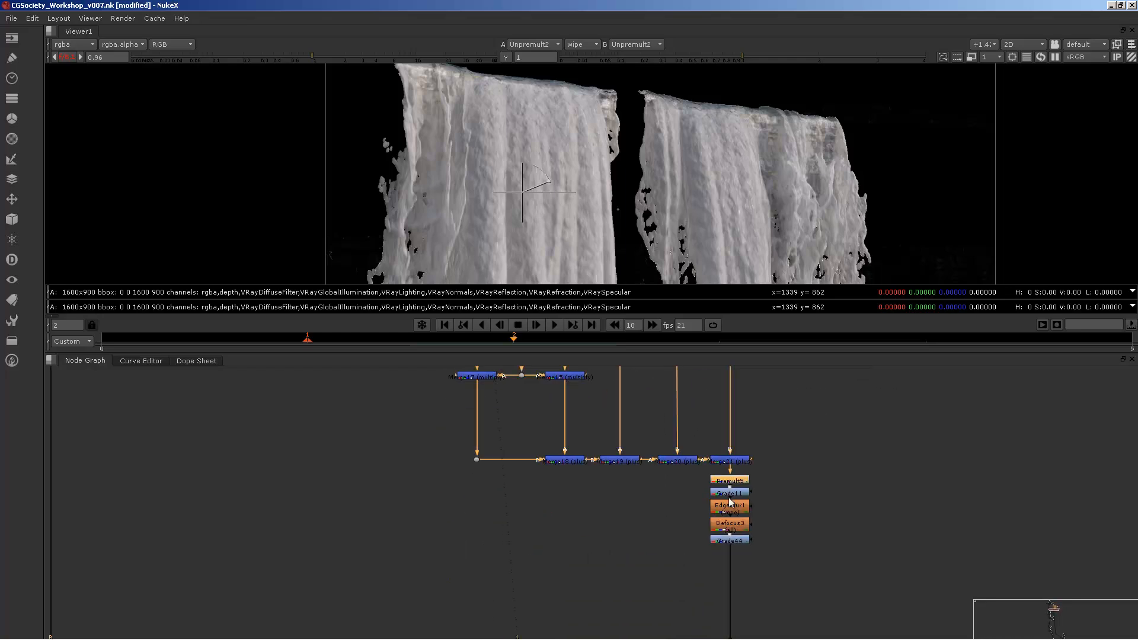
pyautogui.click(730, 493)
pyautogui.press('1')
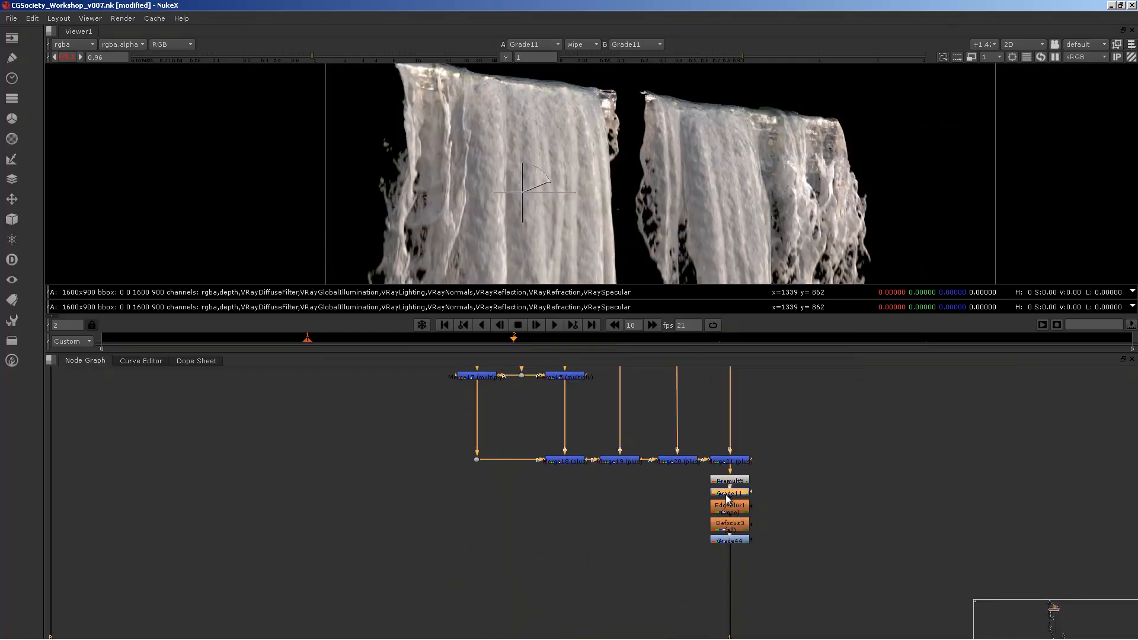
# Step: Return to the top of the waterfall branch and view the Read1 source pass for comparison with the graded result
pyautogui.moveTo(724, 466); pyautogui.dragTo(701, 567, button='middle')
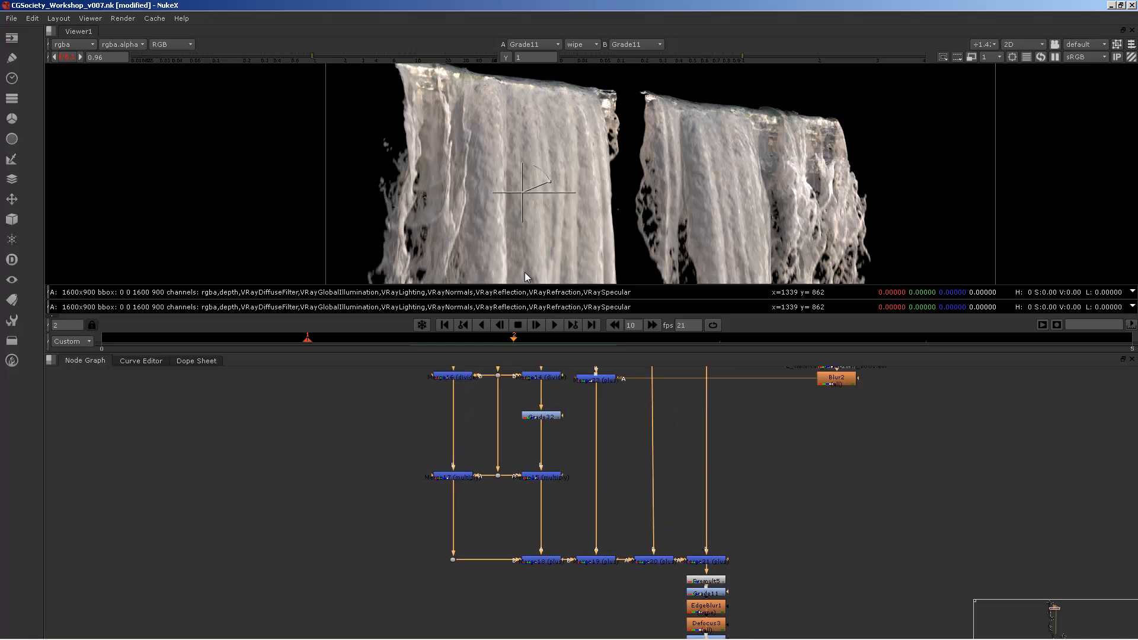
pyautogui.scroll(-4, 674, 546)
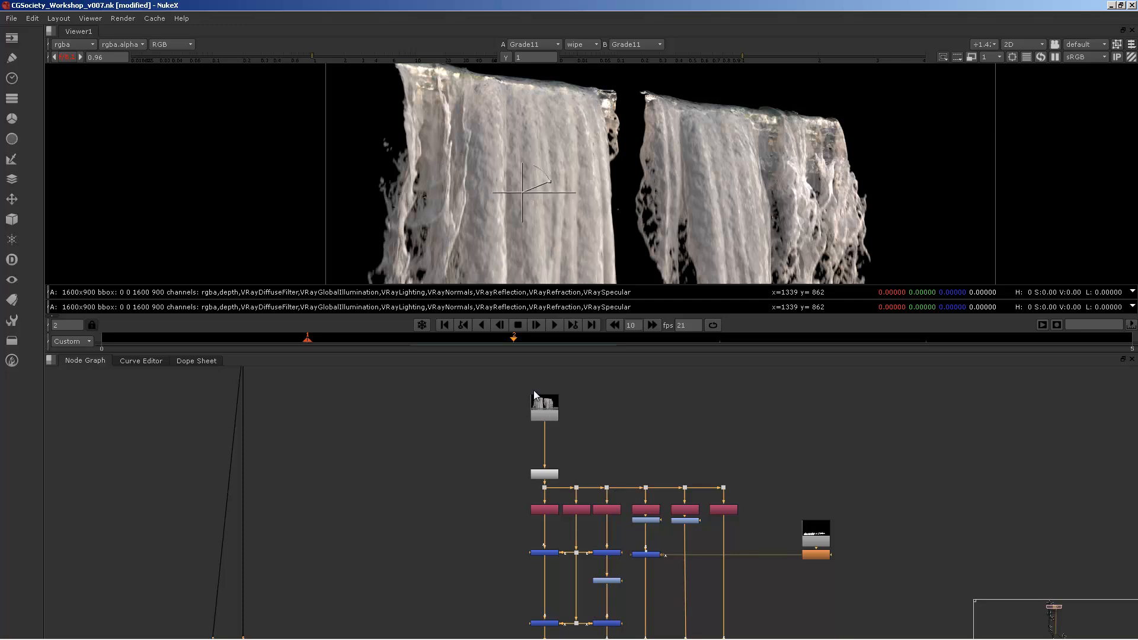
pyautogui.click(552, 415)
pyautogui.press('1')
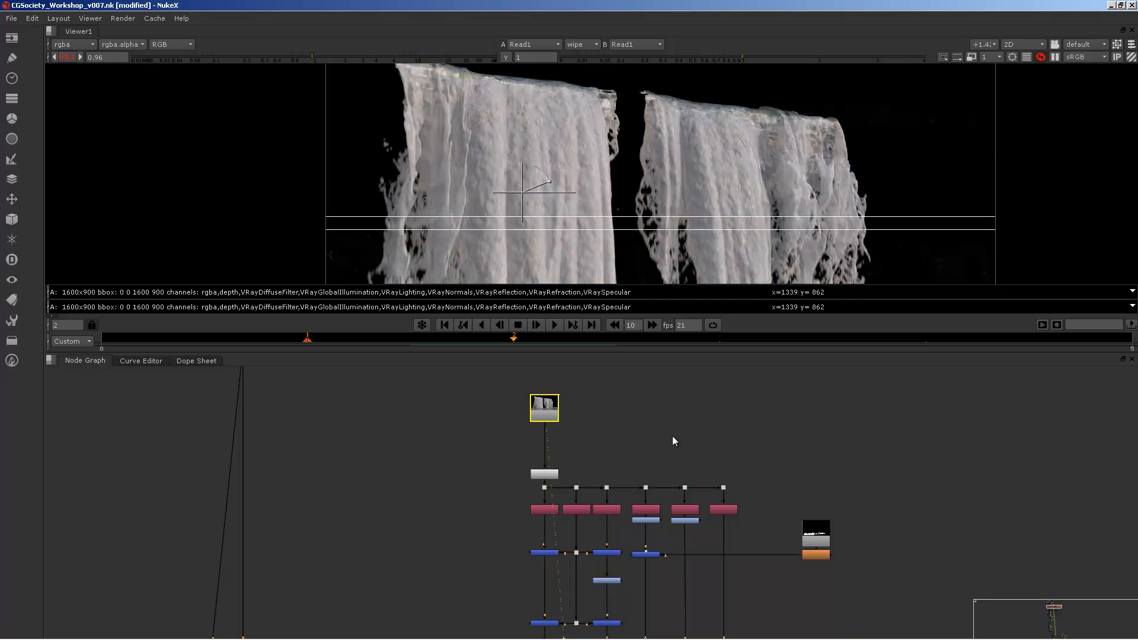
pyautogui.click(672, 436)
pyautogui.moveTo(687, 431); pyautogui.dragTo(675, 399, button='middle')
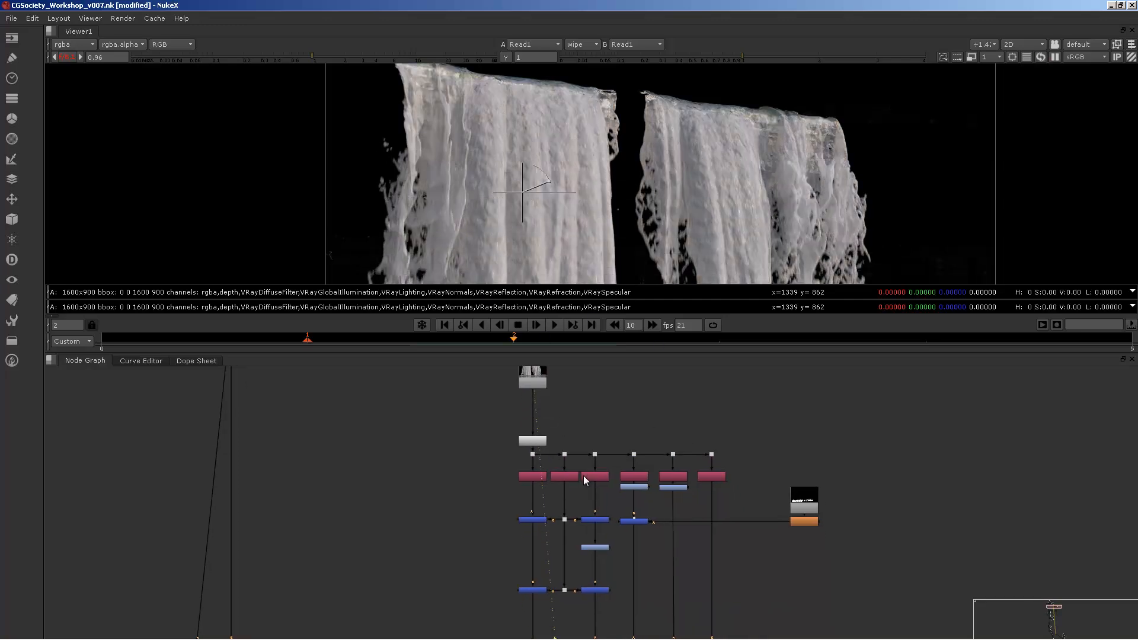
# Step: Compare the Premult5 and Grade11 outputs of the waterfall, and check the Grade11 properties
pyautogui.moveTo(728, 636); pyautogui.dragTo(671, 453, button='middle')
pyautogui.scroll(3, 675, 477)
pyautogui.click(637, 478)
pyautogui.press('1')
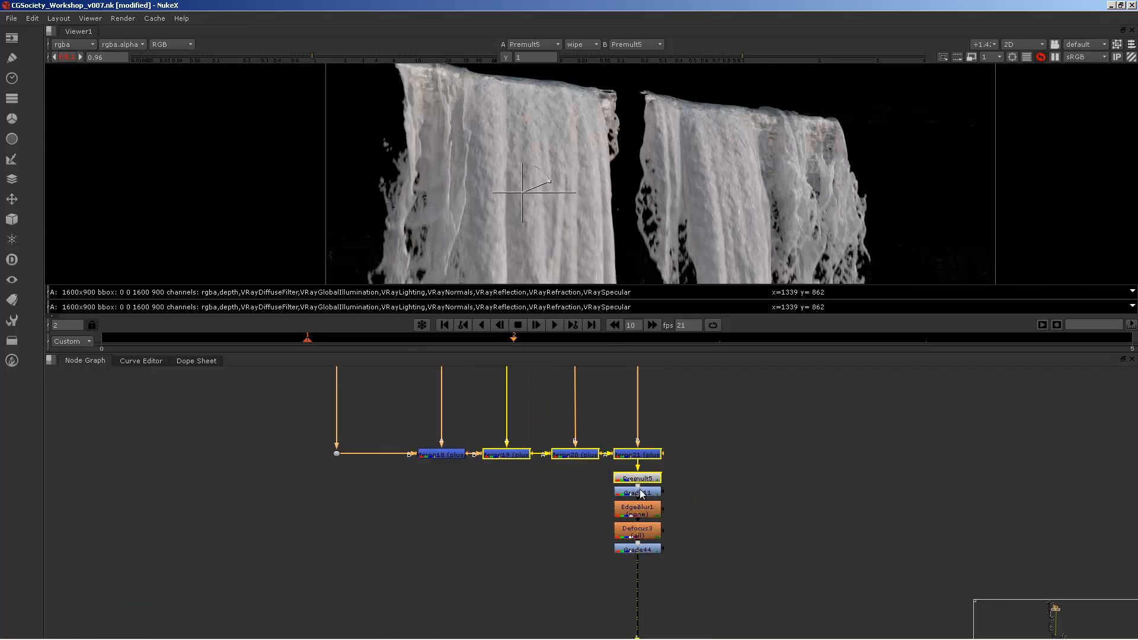
pyautogui.click(558, 369)
pyautogui.click(650, 494)
pyautogui.press('1')
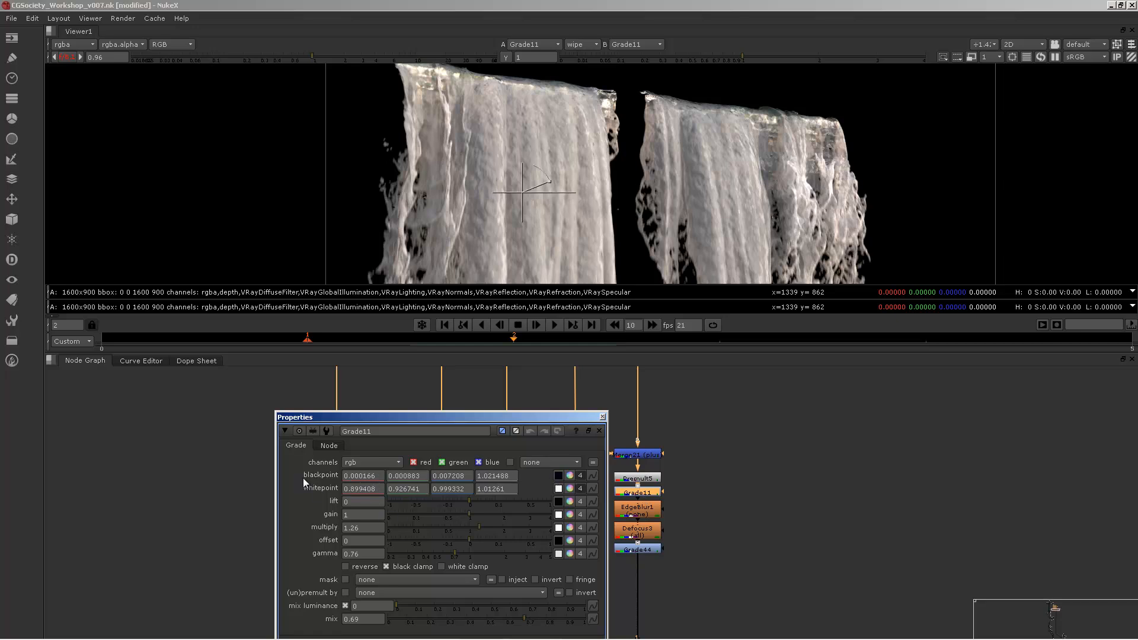
pyautogui.click(602, 417)
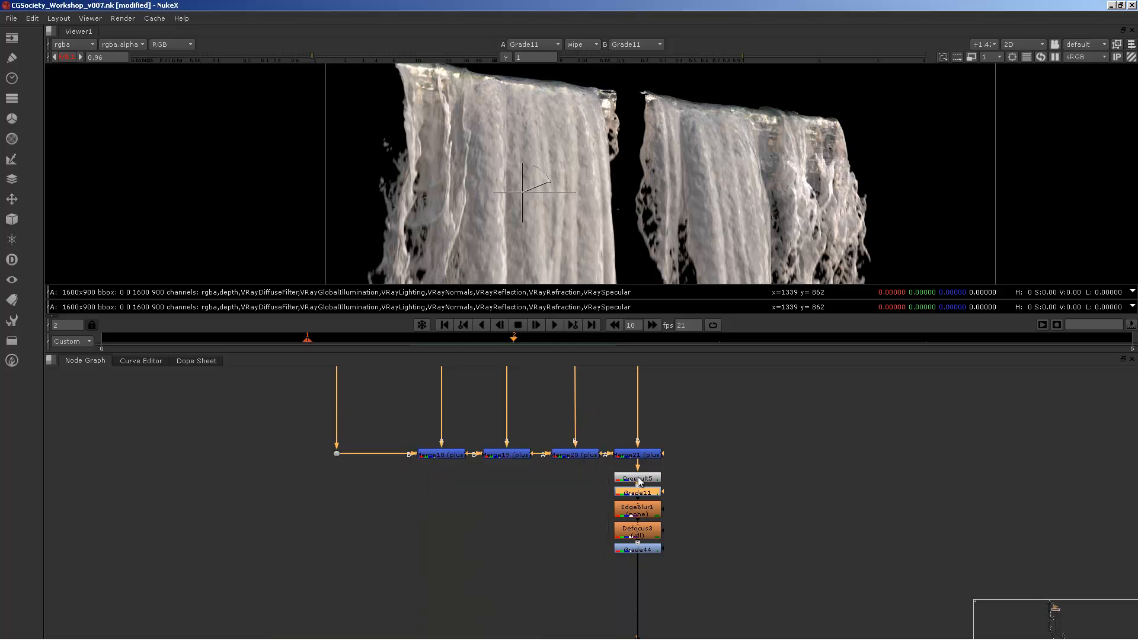
# Step: View the EdgeBlur1 output on the waterfall edges and check its size setting in the properties
pyautogui.click(634, 510)
pyautogui.press('1')
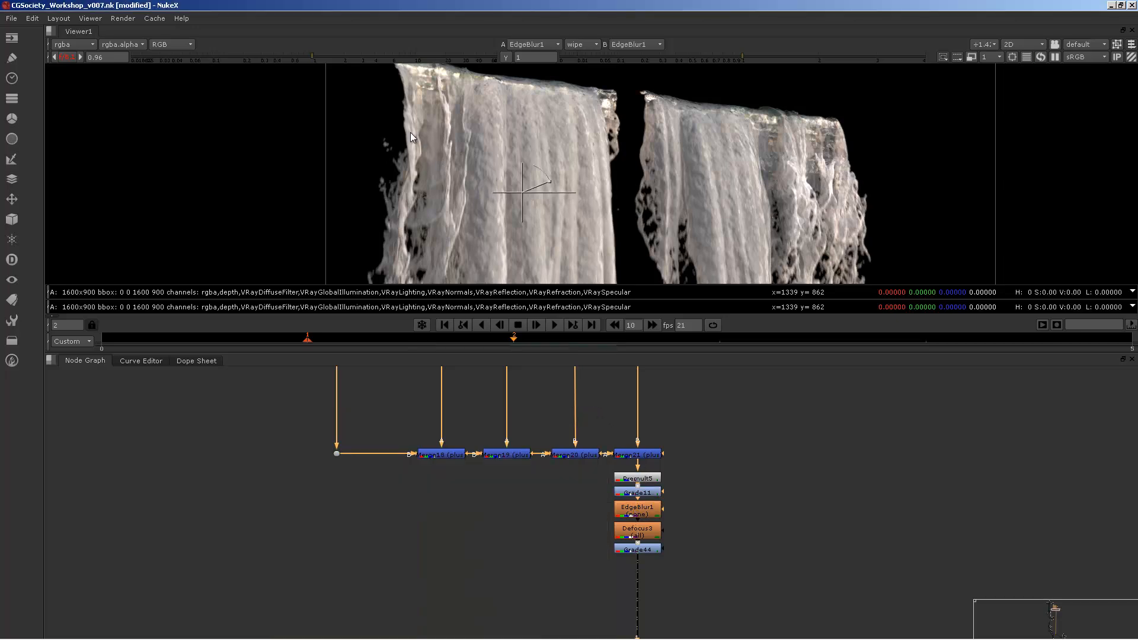
pyautogui.doubleClick(637, 509)
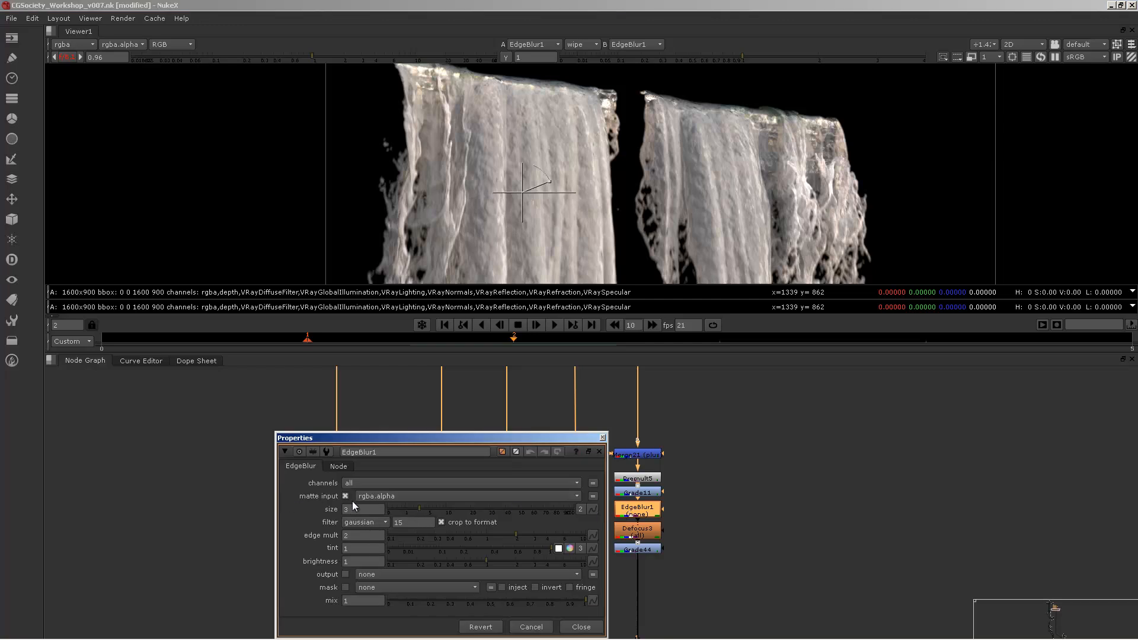
pyautogui.doubleClick(368, 510)
pyautogui.moveTo(453, 440); pyautogui.dragTo(419, 427)
pyautogui.click(569, 424)
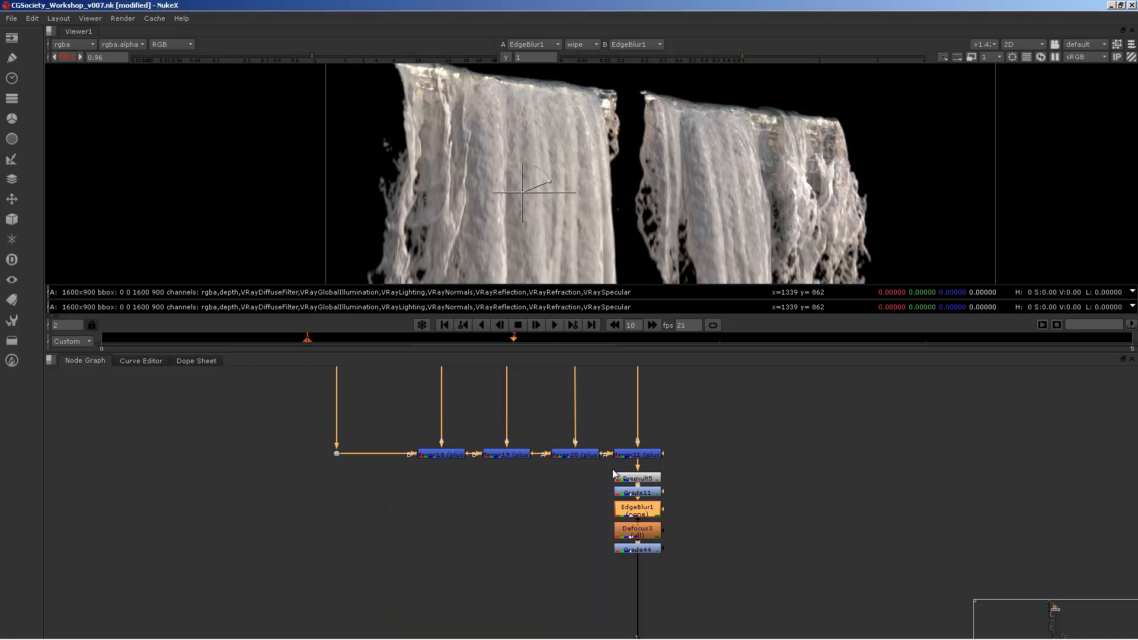
# Step: View the Defocus3 output of the waterfall, check its defocus settings, and close the properties
pyautogui.click(633, 530)
pyautogui.press('1')
pyautogui.doubleClick(624, 531)
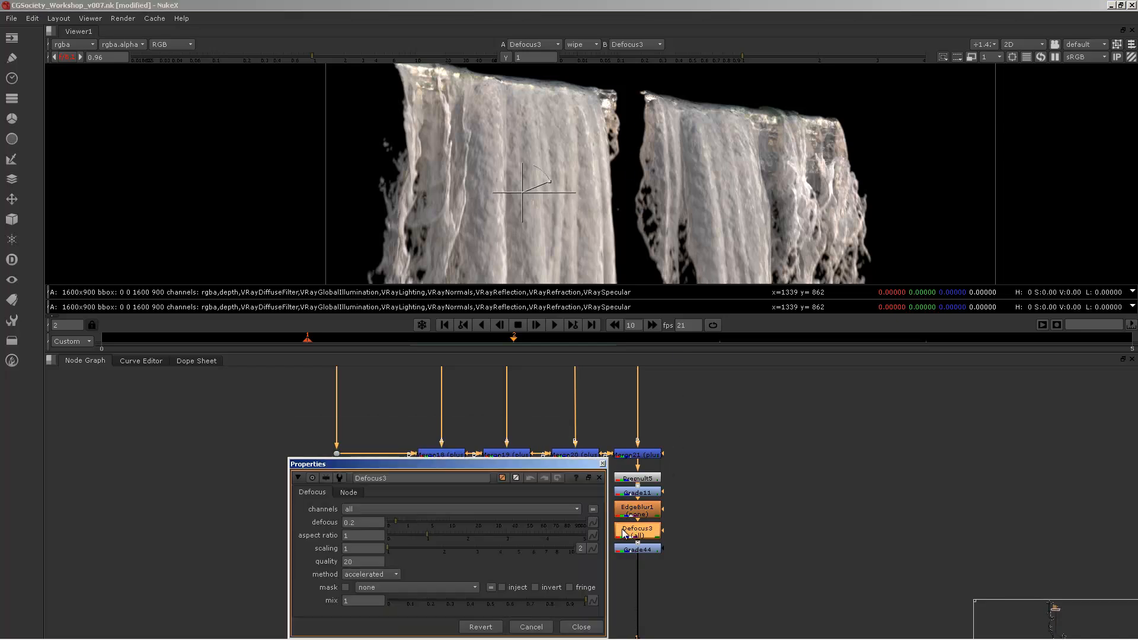
pyautogui.moveTo(477, 463); pyautogui.dragTo(405, 437)
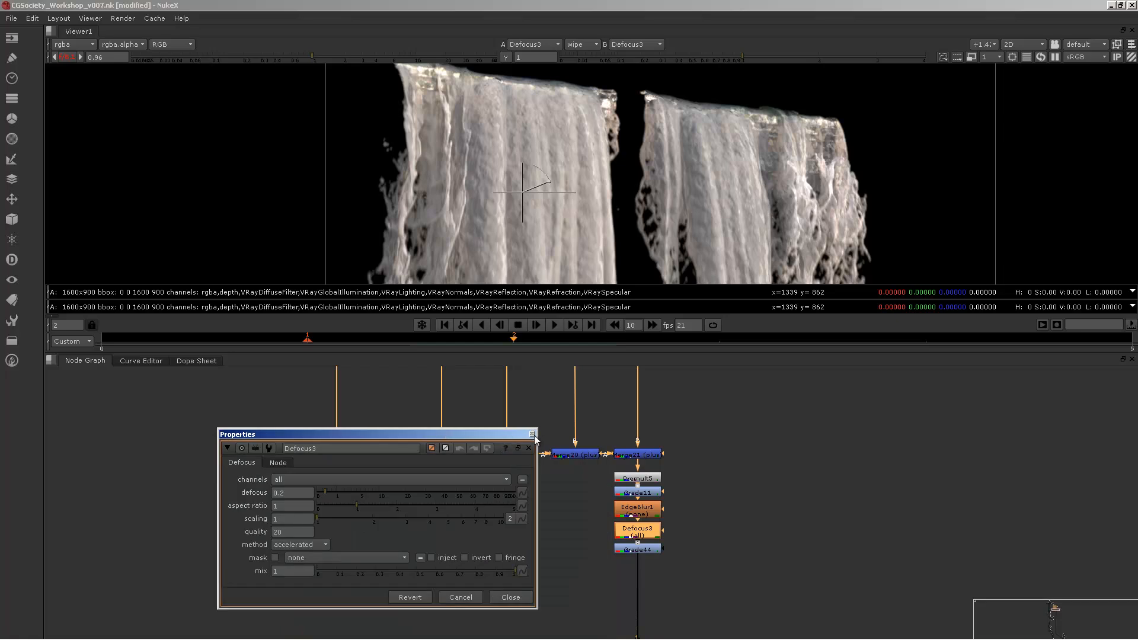
pyautogui.click(535, 439)
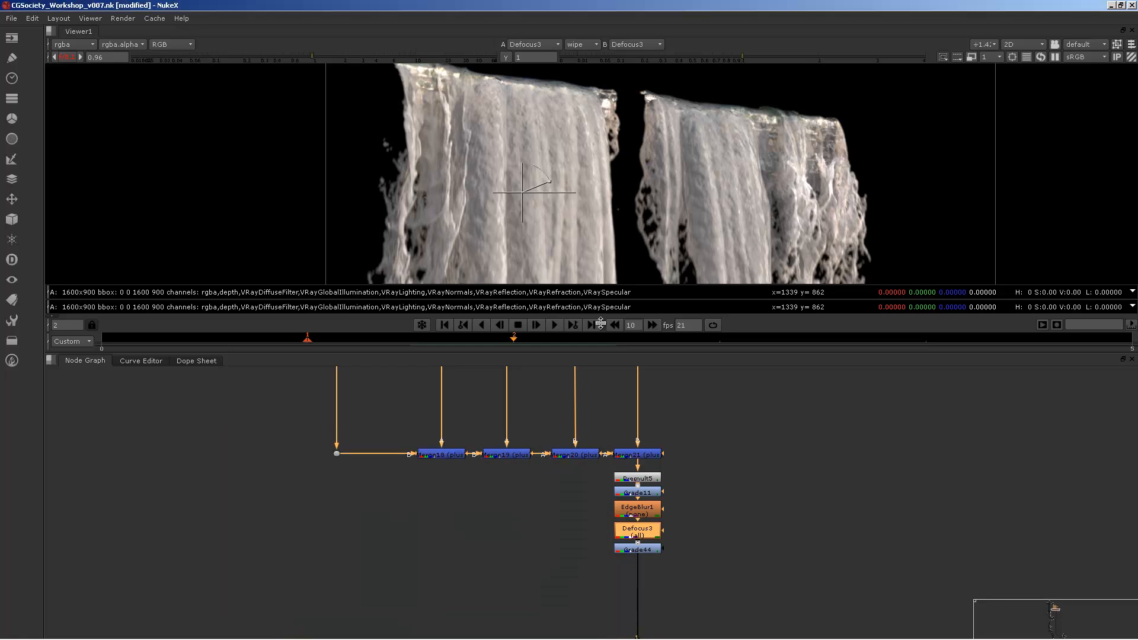
# Step: View the Grade44 output over the full waterfall, check its settings, and recheck the Grade11 properties
pyautogui.doubleClick(633, 551)
pyautogui.press('1')
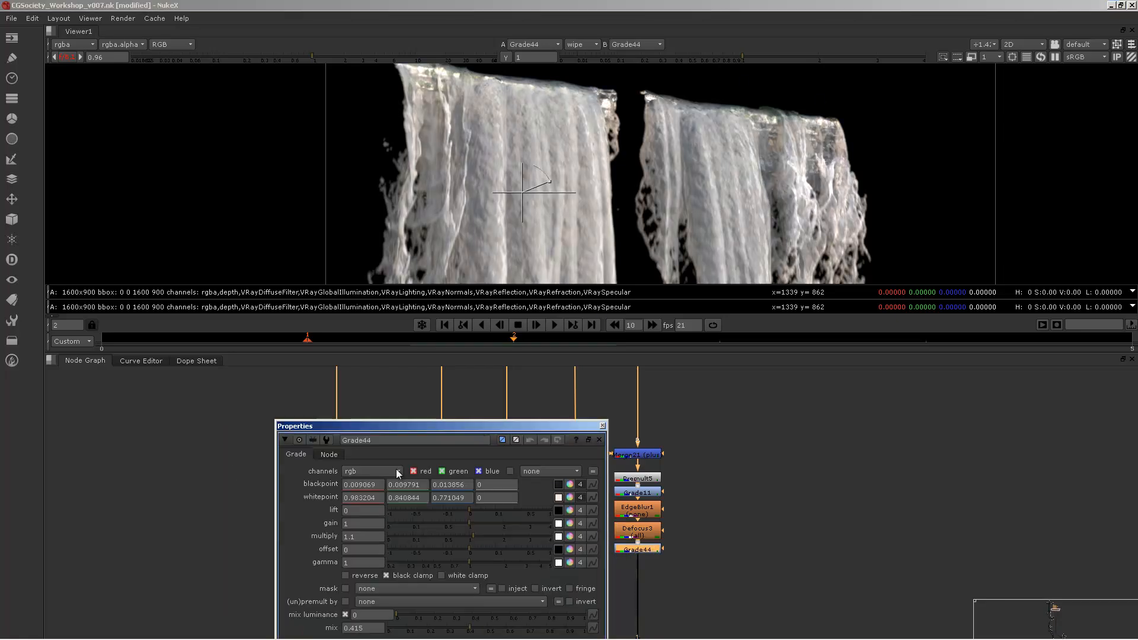
pyautogui.moveTo(479, 425); pyautogui.dragTo(420, 396)
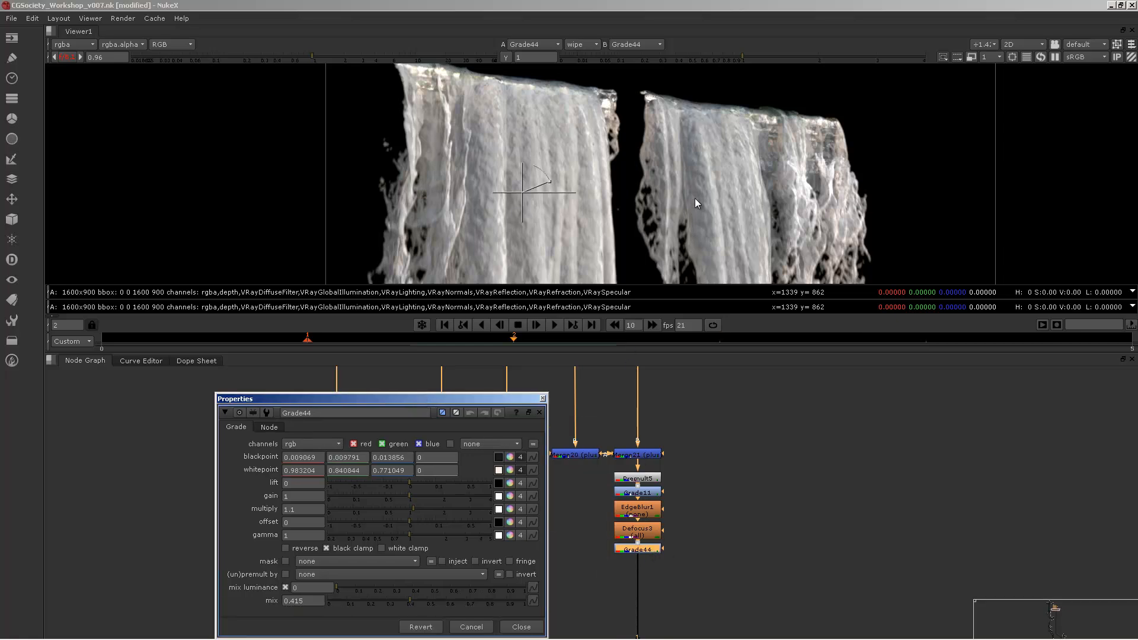
pyautogui.moveTo(694, 197); pyautogui.dragTo(765, 154, button='middle')
pyautogui.scroll(-1, 701, 148)
pyautogui.moveTo(669, 172); pyautogui.dragTo(654, 191, button='middle')
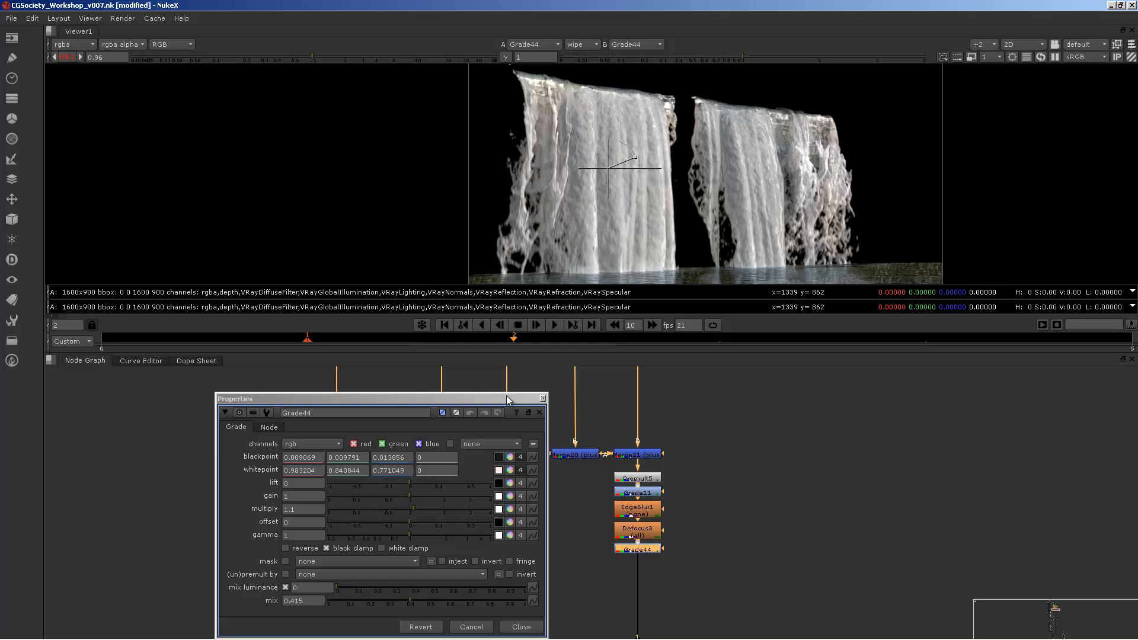
pyautogui.click(542, 399)
pyautogui.doubleClick(635, 492)
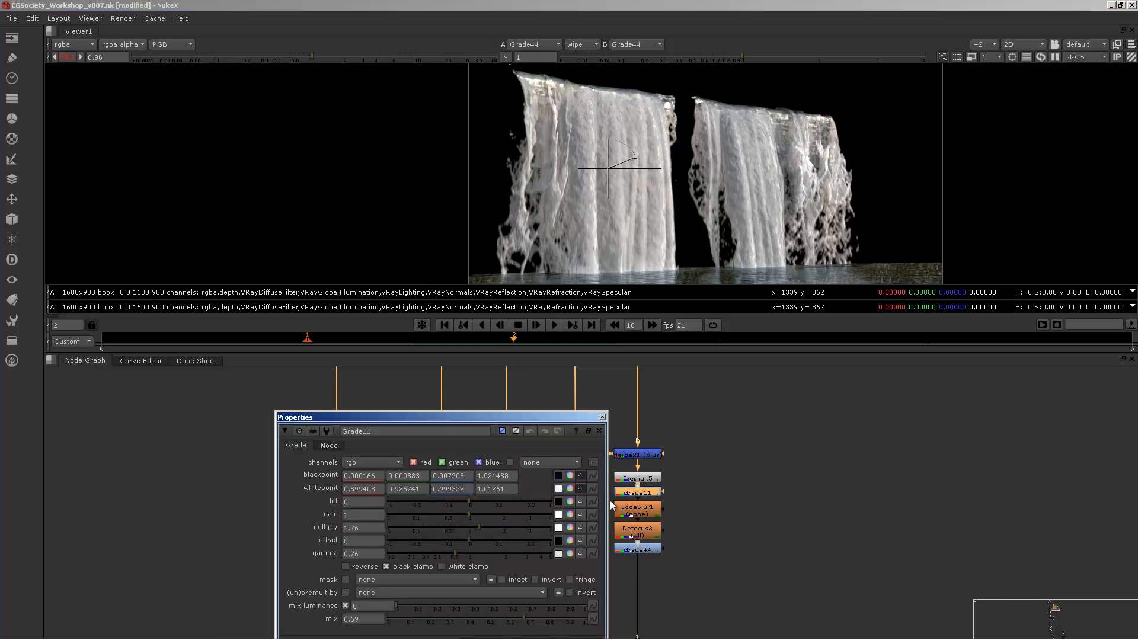
pyautogui.click(602, 417)
# Step: Follow the waterfall branch down to the main composite and compare the Merge3 and Merge25 outputs
pyautogui.moveTo(710, 541); pyautogui.dragTo(709, 503, button='middle')
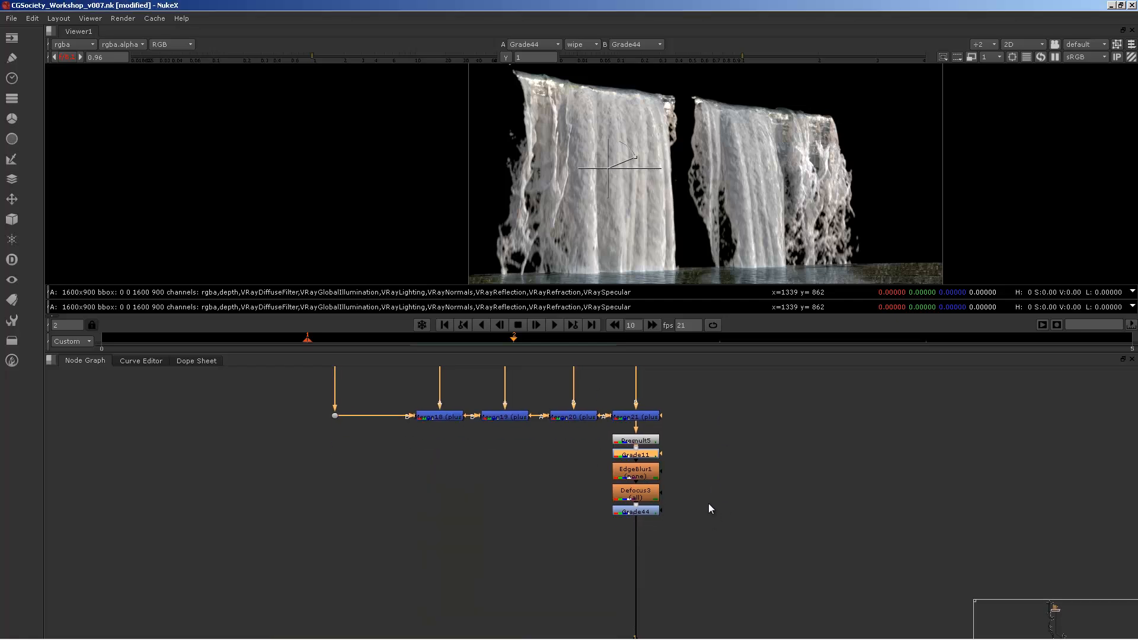
pyautogui.scroll(-6, 708, 506)
pyautogui.moveTo(403, 637); pyautogui.dragTo(444, 515, button='middle')
pyautogui.scroll(2, 444, 514)
pyautogui.moveTo(431, 410); pyautogui.dragTo(509, 478, button='middle')
pyautogui.scroll(3, 510, 464)
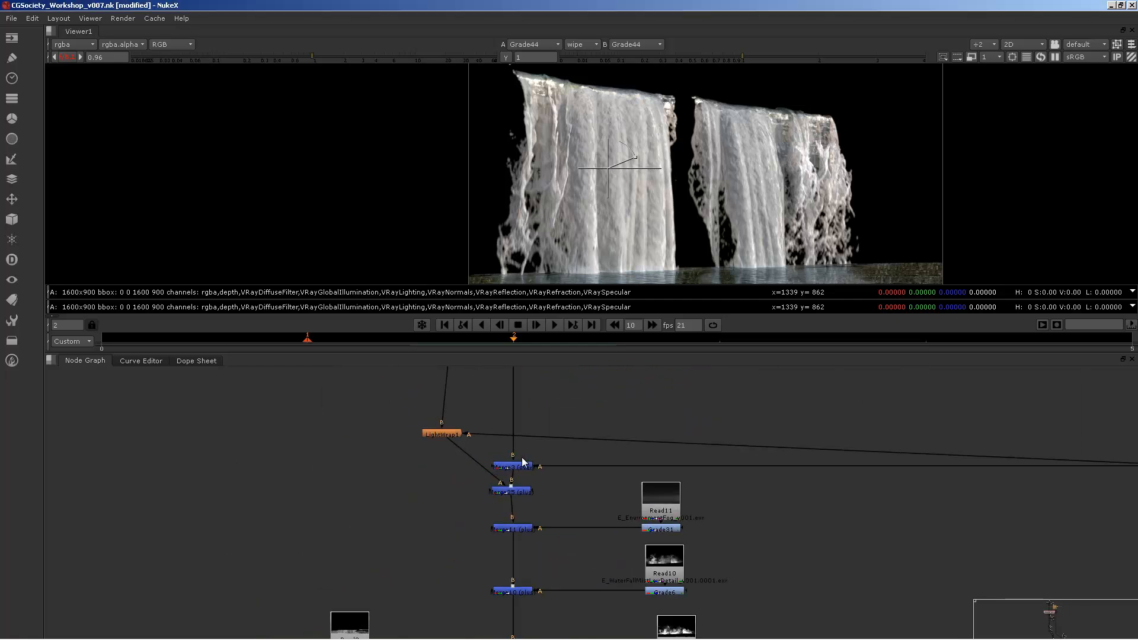
pyautogui.click(518, 467)
pyautogui.press('1')
pyautogui.scroll(-1, 654, 128)
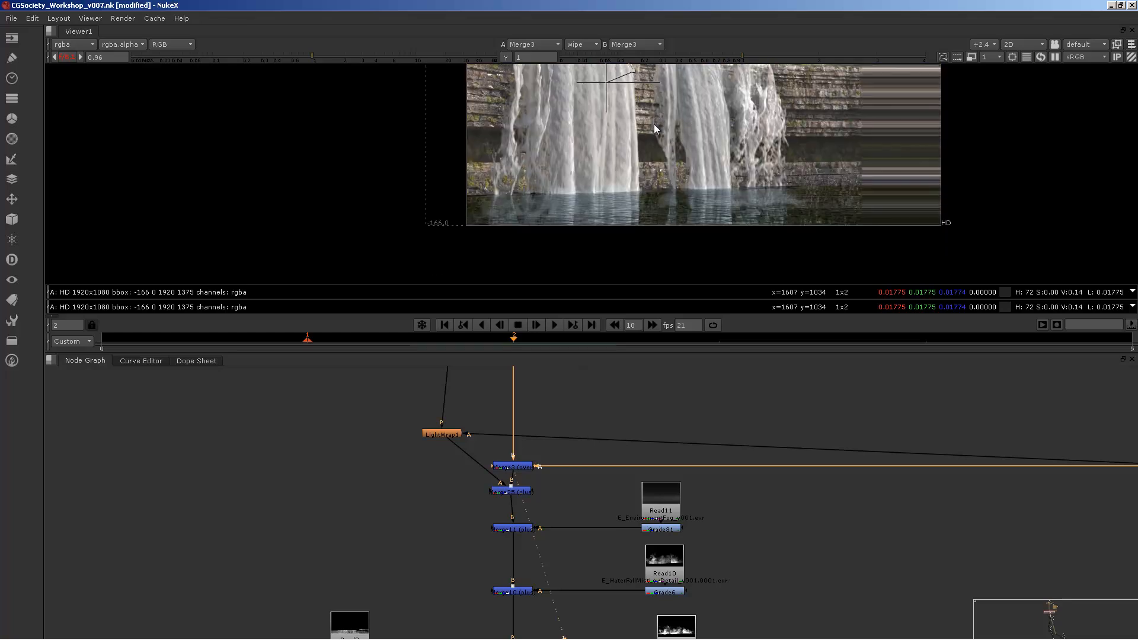
pyautogui.click(508, 492)
pyautogui.press('1')
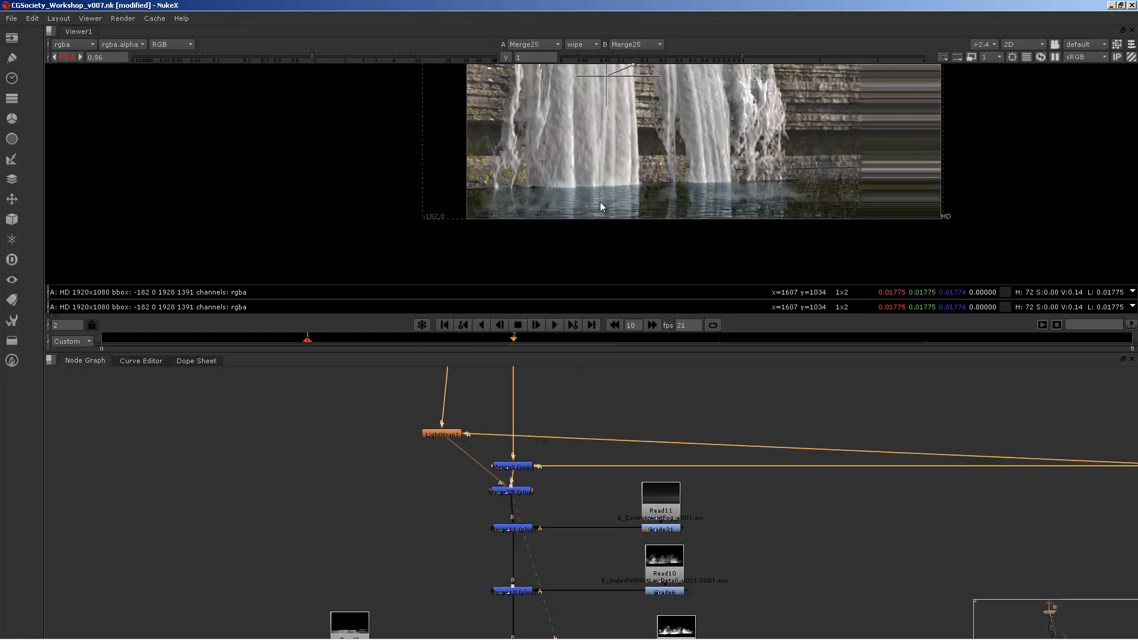
# Step: View the LightWrap1 output and examine the light wrap along the waterfall's edges from its crest to its base
pyautogui.moveTo(494, 423); pyautogui.dragTo(506, 492, button='middle')
pyautogui.click(454, 501)
pyautogui.press('1')
pyautogui.moveTo(607, 209); pyautogui.dragTo(569, 333, button='middle')
pyautogui.moveTo(625, 183); pyautogui.dragTo(633, 212, button='middle')
pyautogui.scroll(4, 629, 147)
pyautogui.scroll(-3, 667, 161)
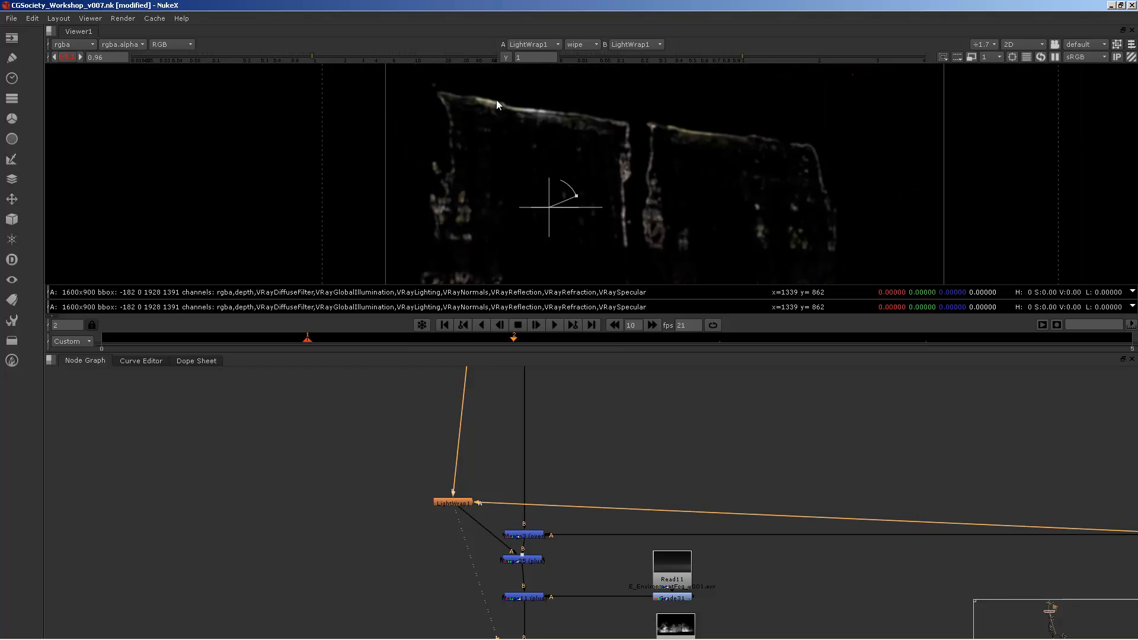
pyautogui.moveTo(483, 188); pyautogui.dragTo(482, 151, button='middle')
pyautogui.moveTo(525, 211); pyautogui.dragTo(527, 159, button='middle')
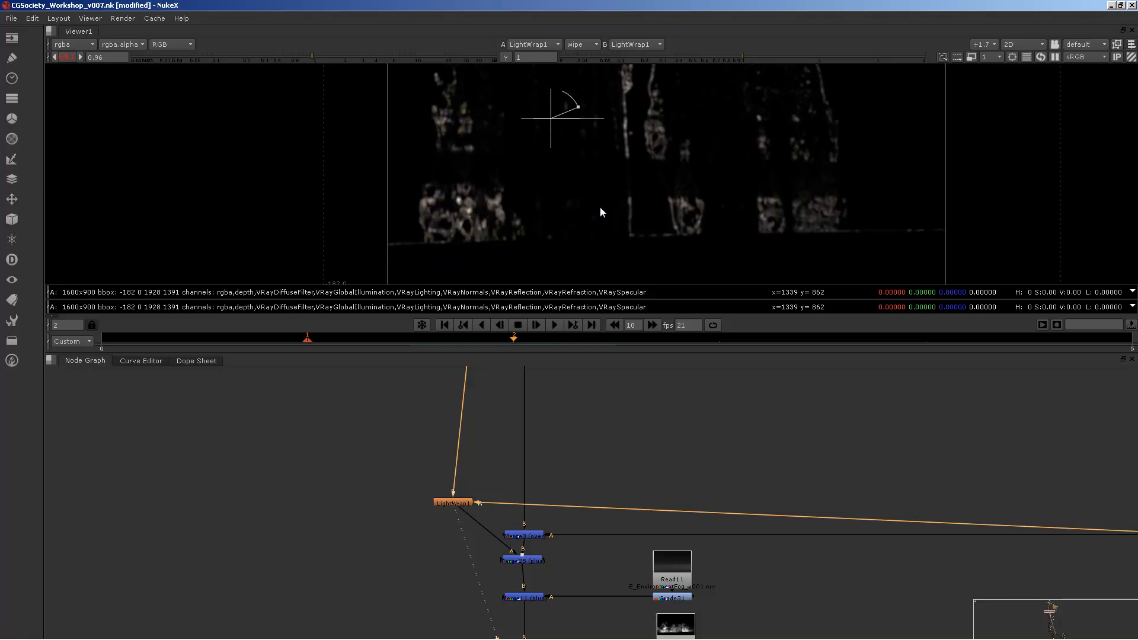
pyautogui.moveTo(515, 232); pyautogui.dragTo(515, 213, button='middle')
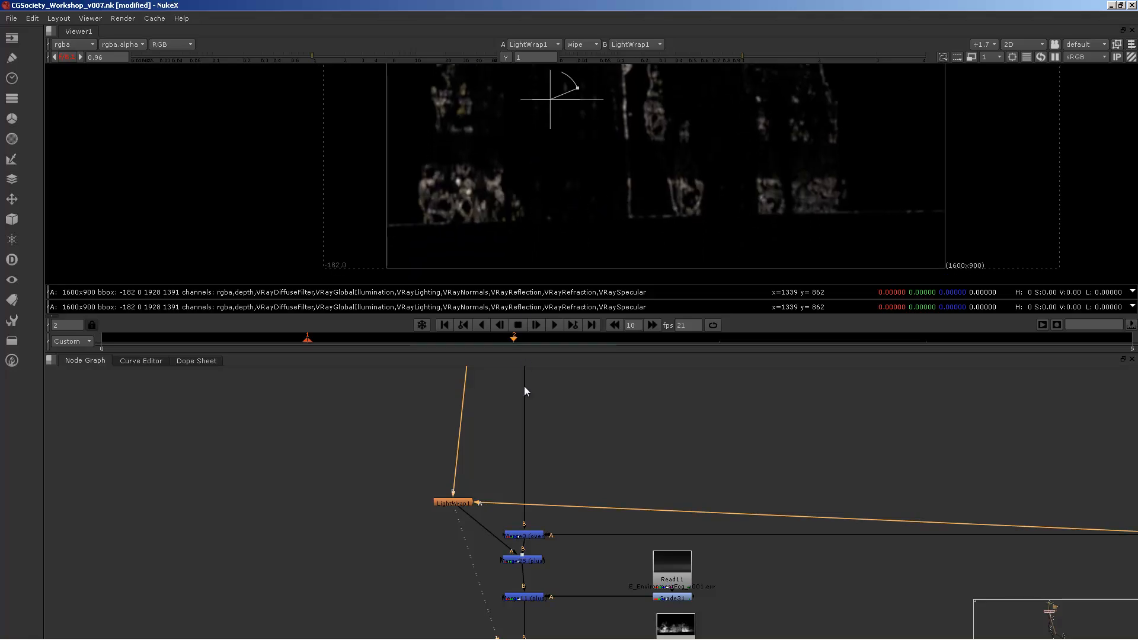
# Step: View the Merge25 composite again and check its operation and mix settings in the properties
pyautogui.moveTo(523, 552); pyautogui.dragTo(521, 486, button='middle')
pyautogui.click(528, 495)
pyautogui.press('1')
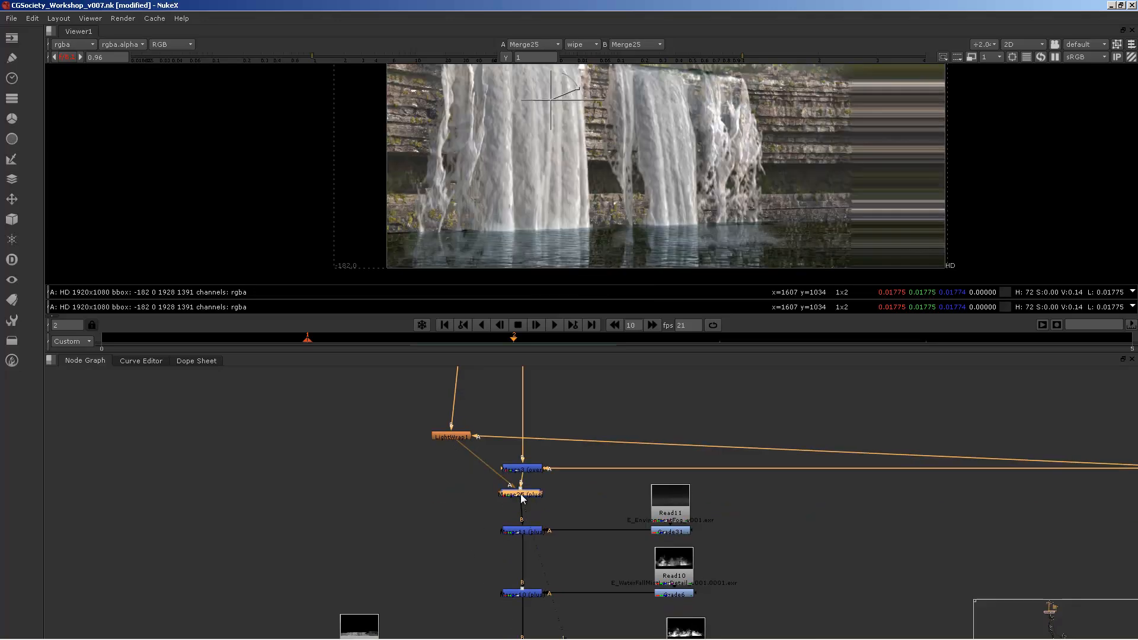
pyautogui.doubleClick(529, 495)
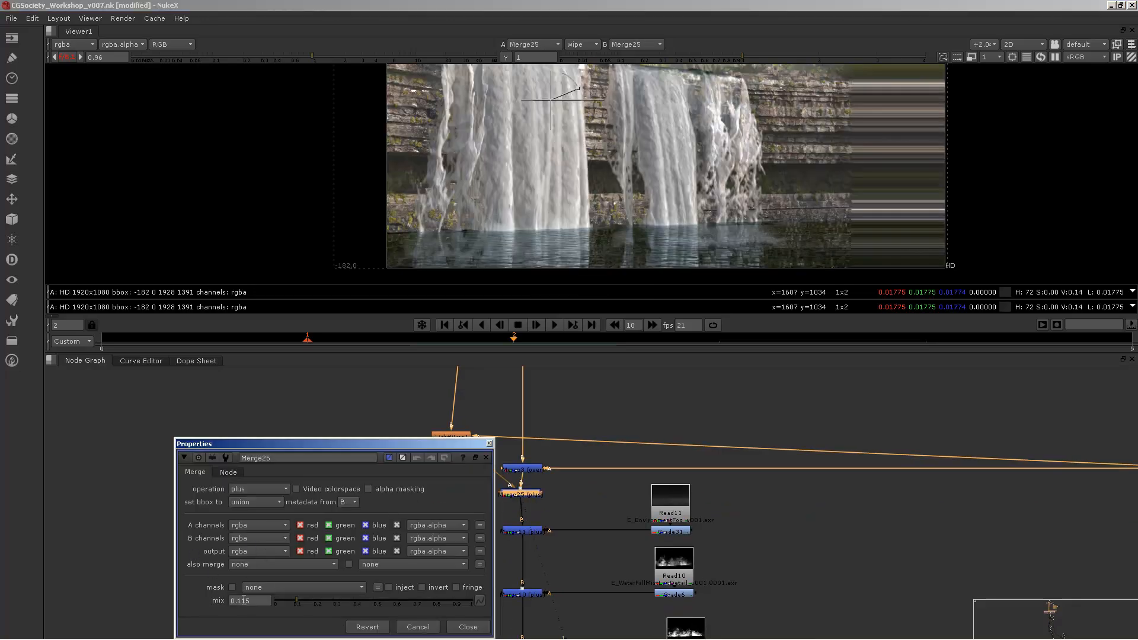
pyautogui.moveTo(567, 503); pyautogui.dragTo(623, 501, button='middle')
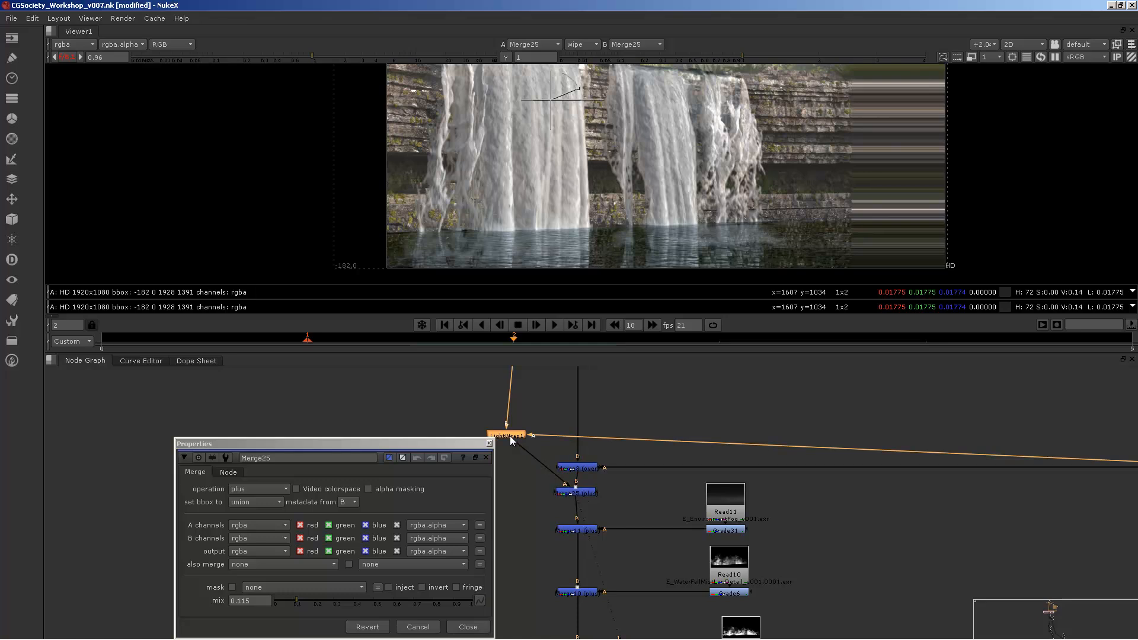
# Step: View the Merge11 composite and check the merge settings together with the Grade31 properties of the environment fog pass
pyautogui.click(489, 443)
pyautogui.moveTo(525, 488); pyautogui.dragTo(494, 454, button='middle')
pyautogui.click(551, 495)
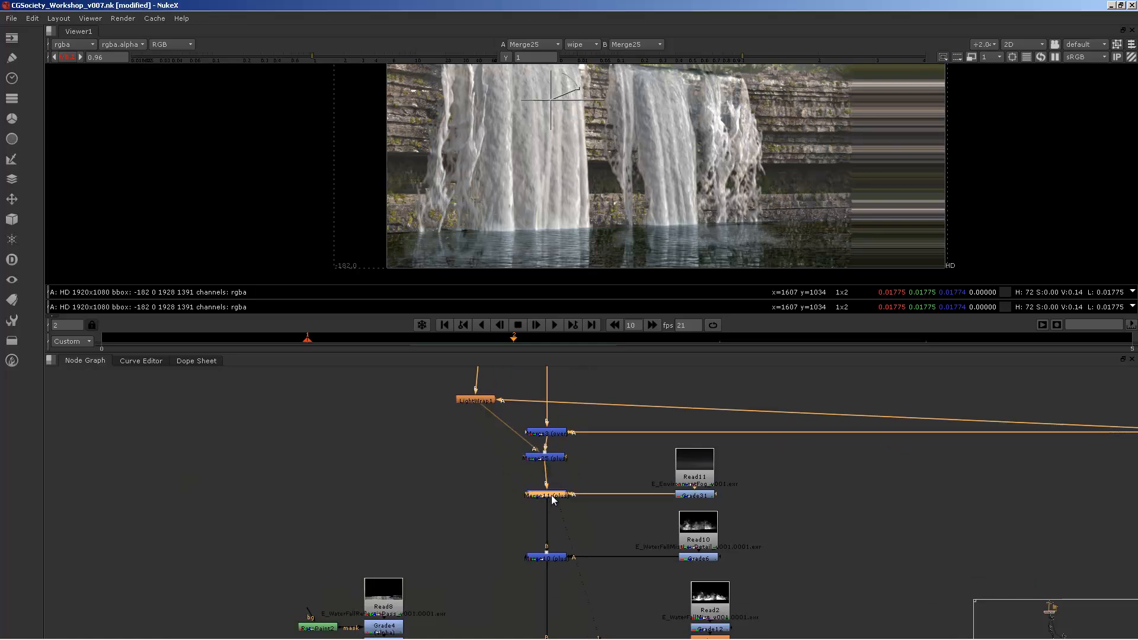
pyautogui.press('1')
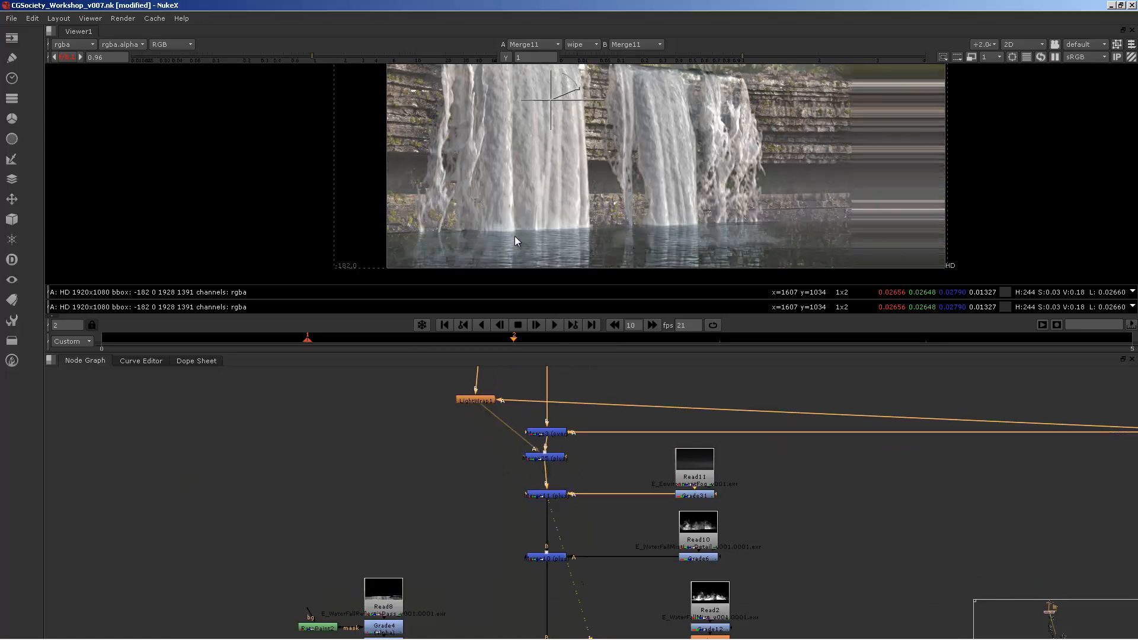
pyautogui.click(703, 493)
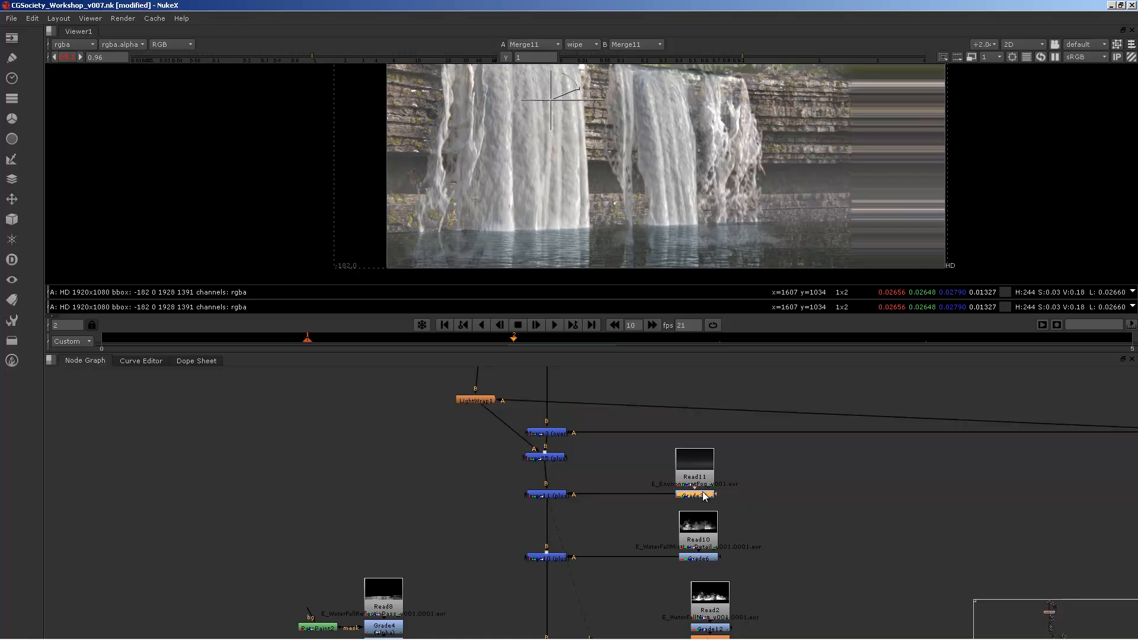
pyautogui.doubleClick(549, 499)
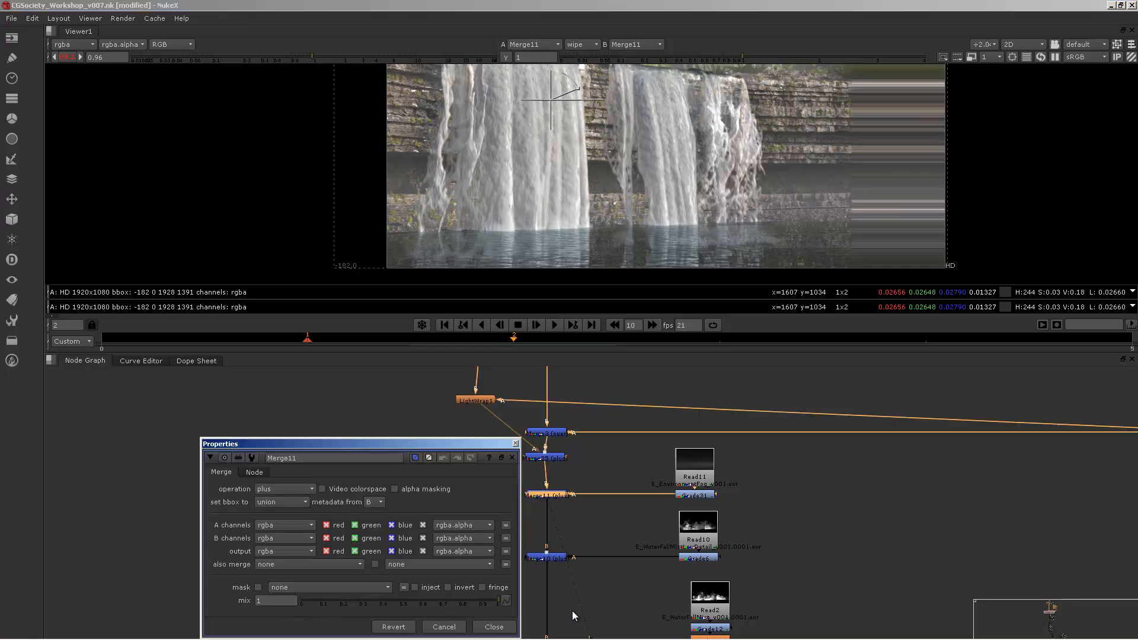
pyautogui.doubleClick(695, 494)
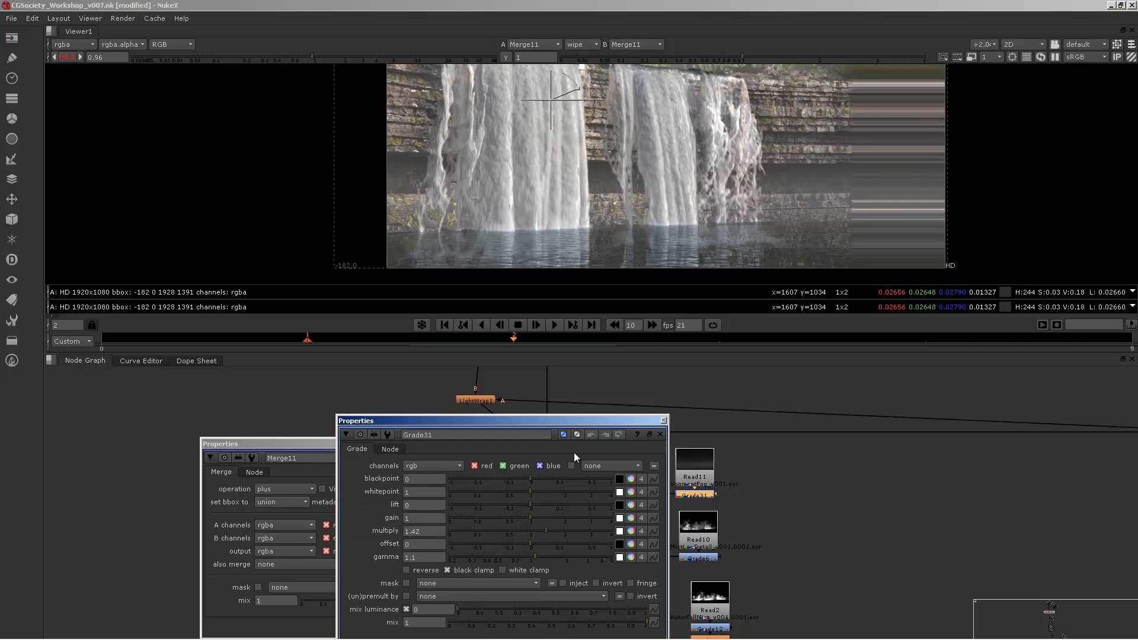
pyautogui.scroll(-1, 702, 177)
pyautogui.moveTo(620, 137); pyautogui.dragTo(661, 150, button='middle')
pyautogui.scroll(1, 694, 153)
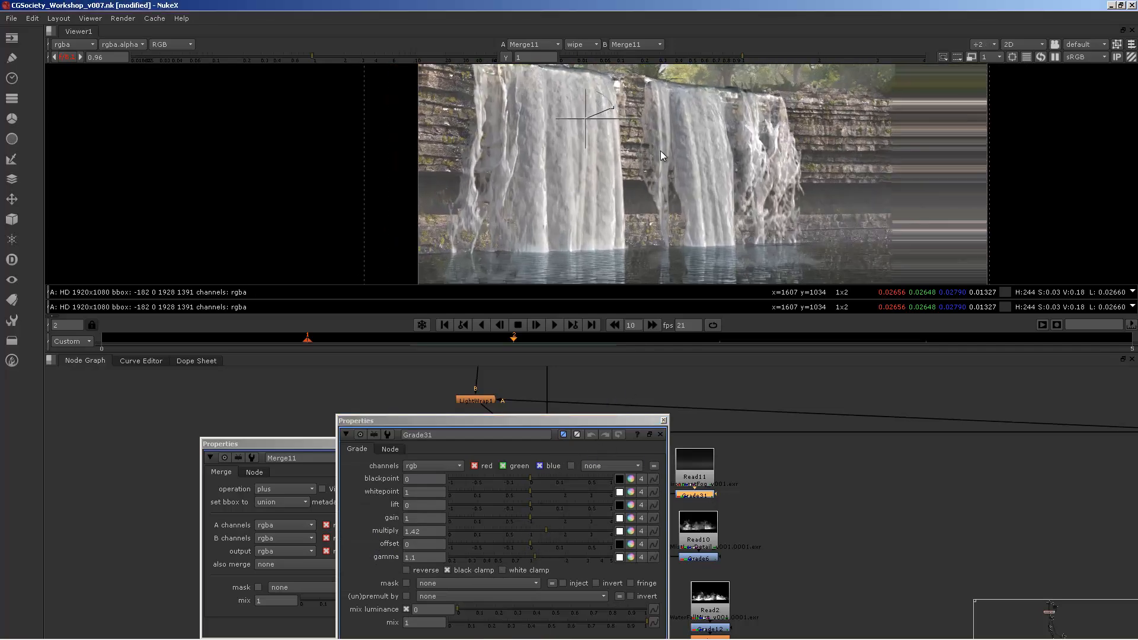
# Step: View the raw Read11 environment fog pass at full frame and compare it with its Grade31 output
pyautogui.click(664, 420)
pyautogui.click(702, 471)
pyautogui.press('1')
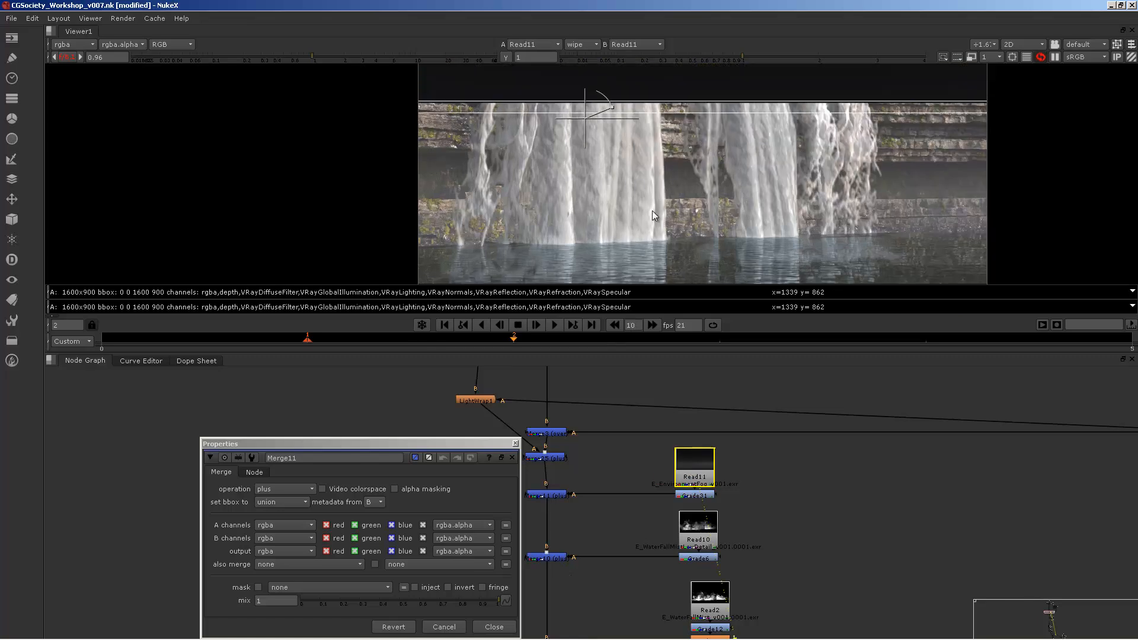
pyautogui.press('f')
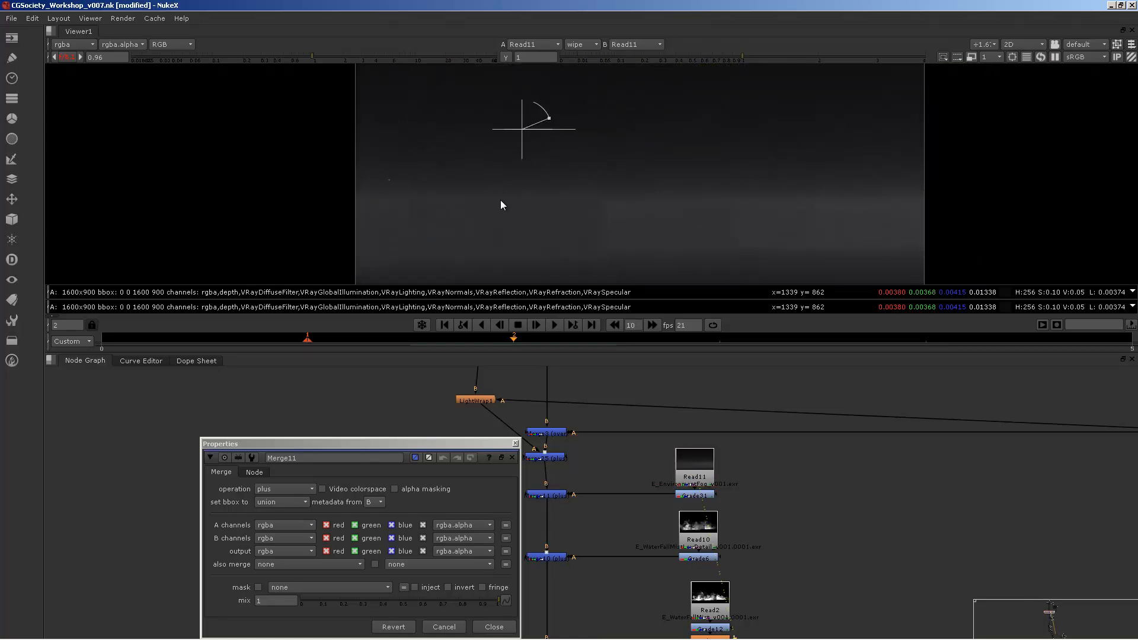
pyautogui.click(515, 443)
pyautogui.click(687, 495)
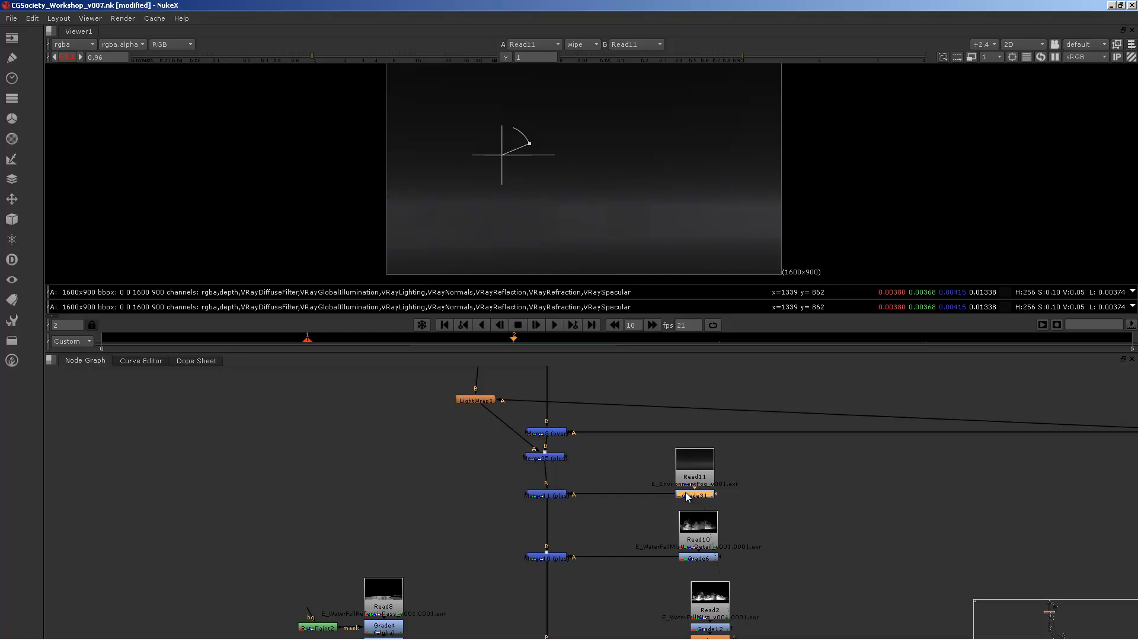
pyautogui.press('1')
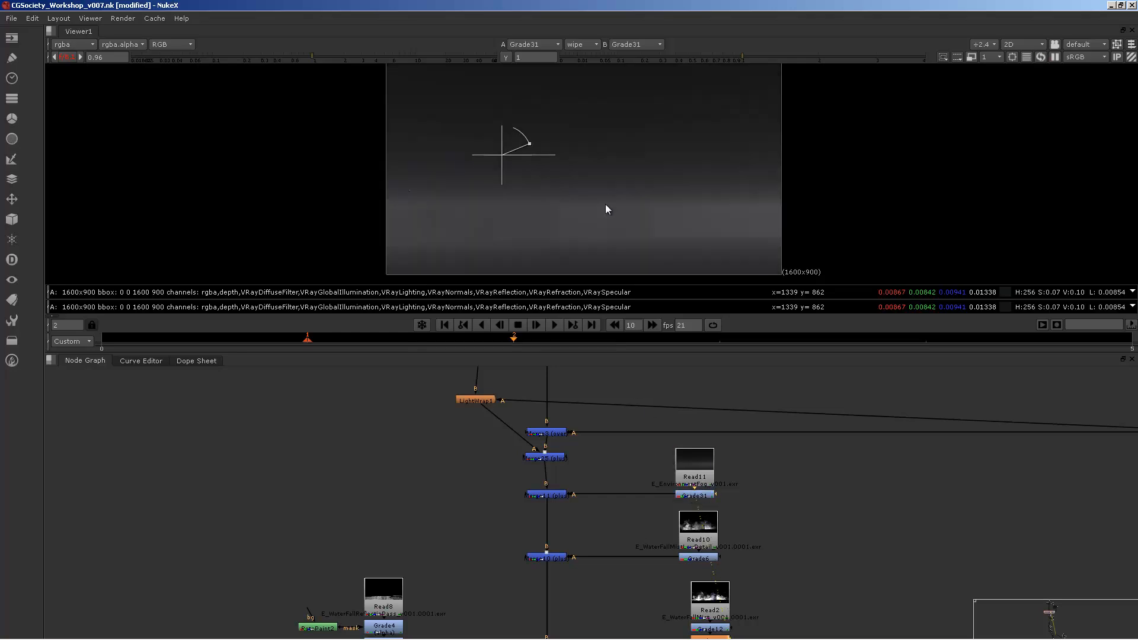
# Step: Compare the Merge11 composite with the Merge10 output, examining the low-detail mist at the base of the waterfall
pyautogui.click(552, 496)
pyautogui.press('1')
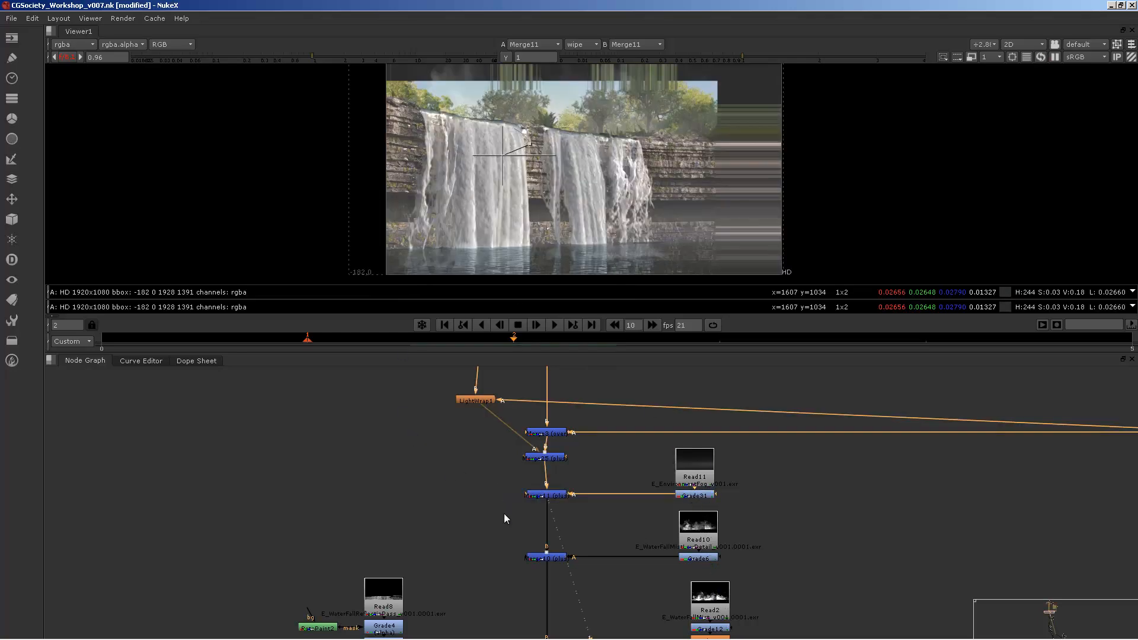
pyautogui.moveTo(504, 514); pyautogui.dragTo(483, 460, button='middle')
pyautogui.click(525, 505)
pyautogui.press('1')
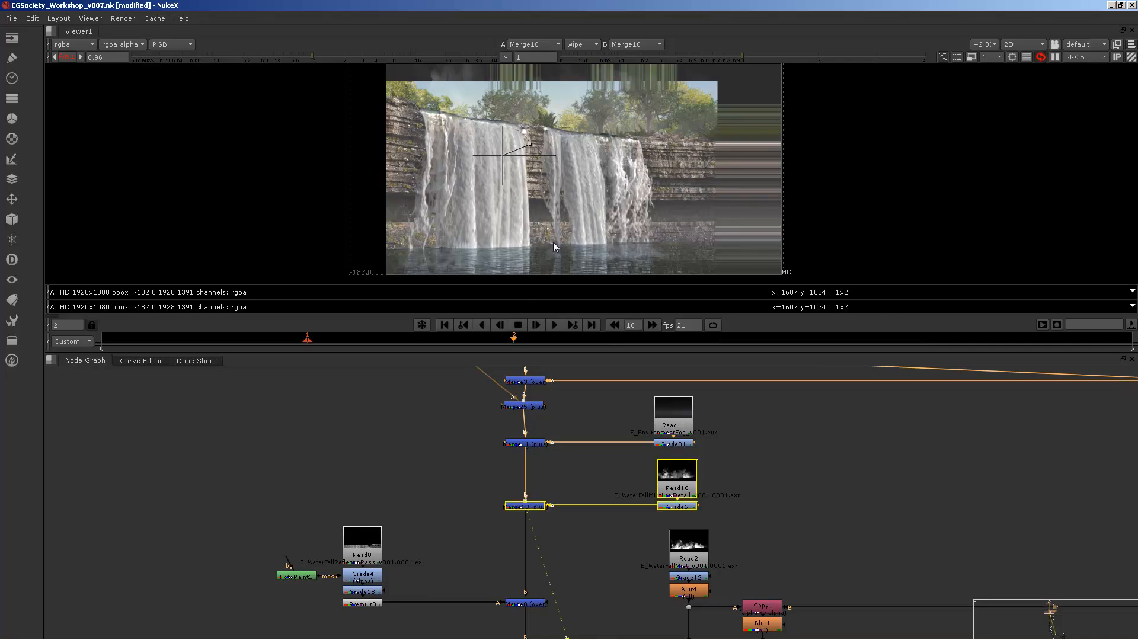
pyautogui.scroll(3, 547, 247)
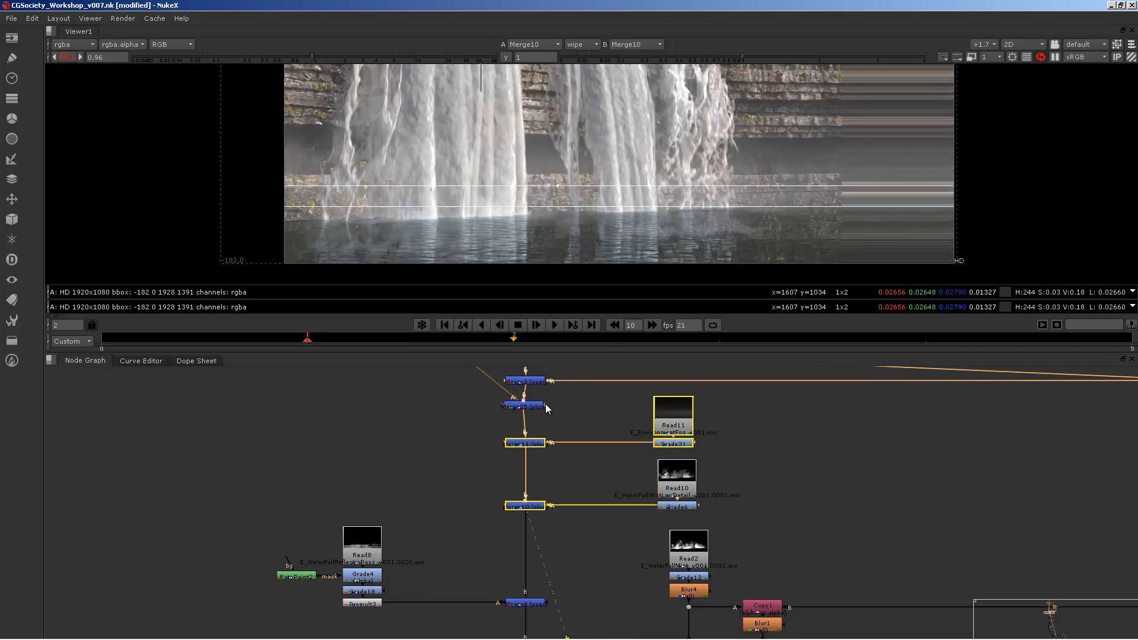
# Step: View the Merge8 output and examine the reflections added to the water below the waterfall
pyautogui.click(578, 509)
pyautogui.moveTo(578, 509); pyautogui.dragTo(581, 439, button='middle')
pyautogui.scroll(-1, 580, 439)
pyautogui.scroll(2, 465, 517)
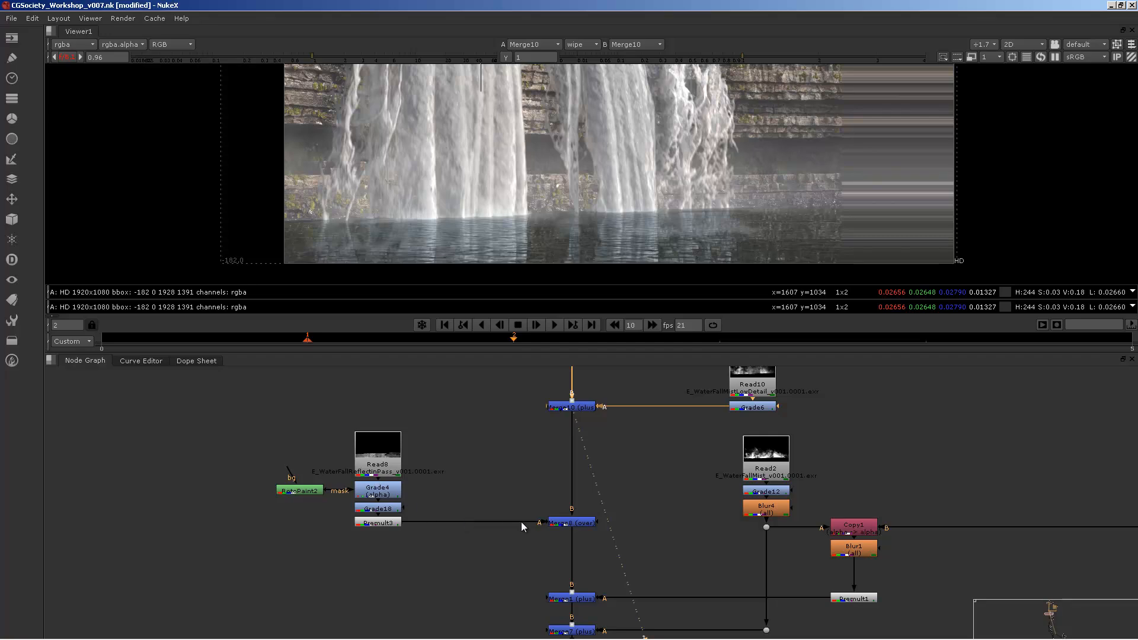
pyautogui.click(566, 523)
pyautogui.press('1')
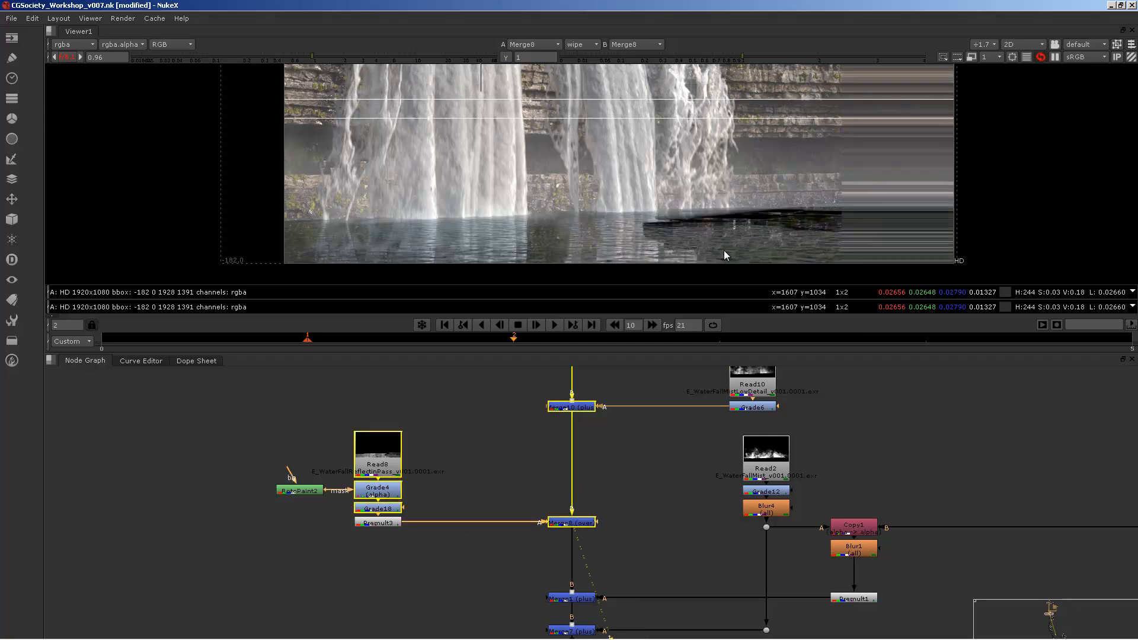
pyautogui.scroll(2, 748, 237)
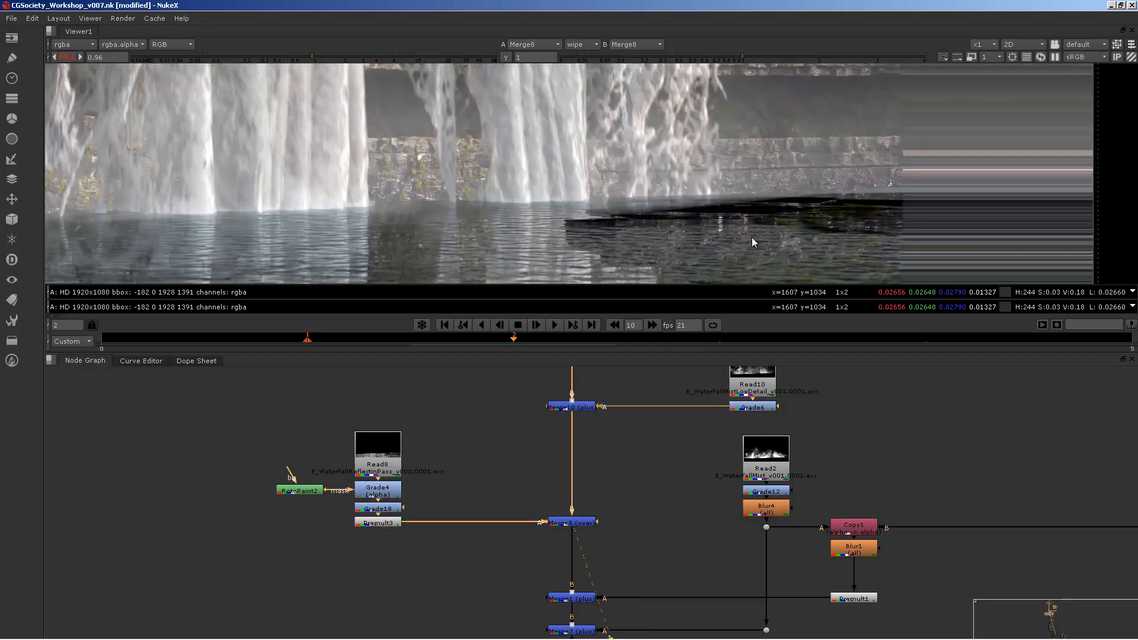
pyautogui.moveTo(751, 237); pyautogui.dragTo(734, 194, button='middle')
pyautogui.scroll(-2, 758, 184)
pyautogui.scroll(2, 741, 198)
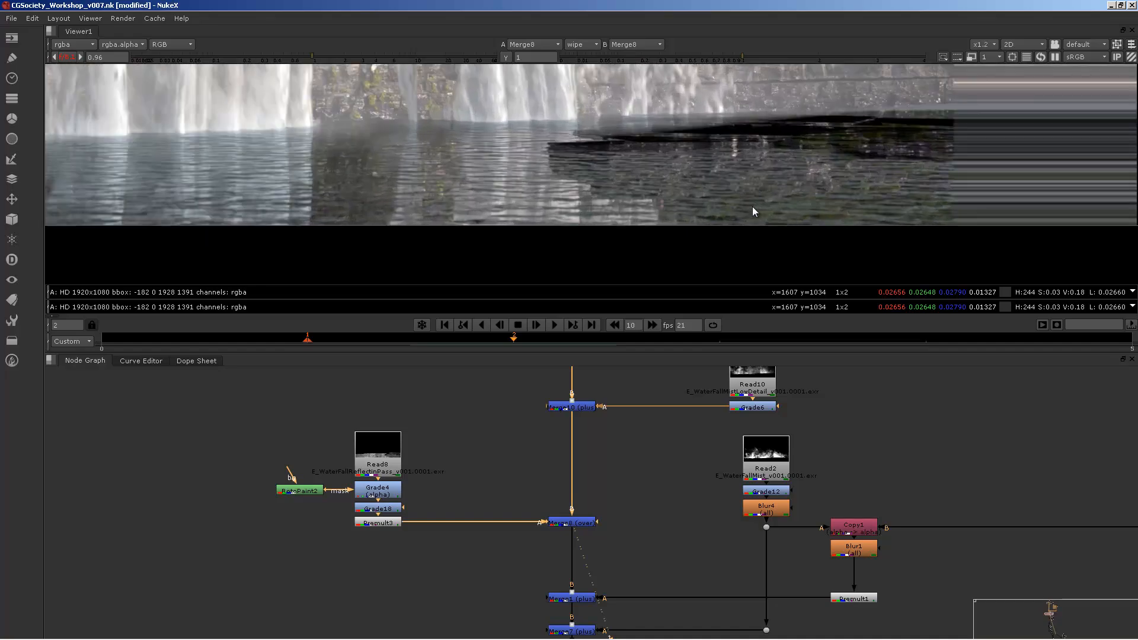
# Step: View the Read8 reflection pass and follow it through Grade4 and Grade18 to the masked Premult3 output
pyautogui.click(388, 457)
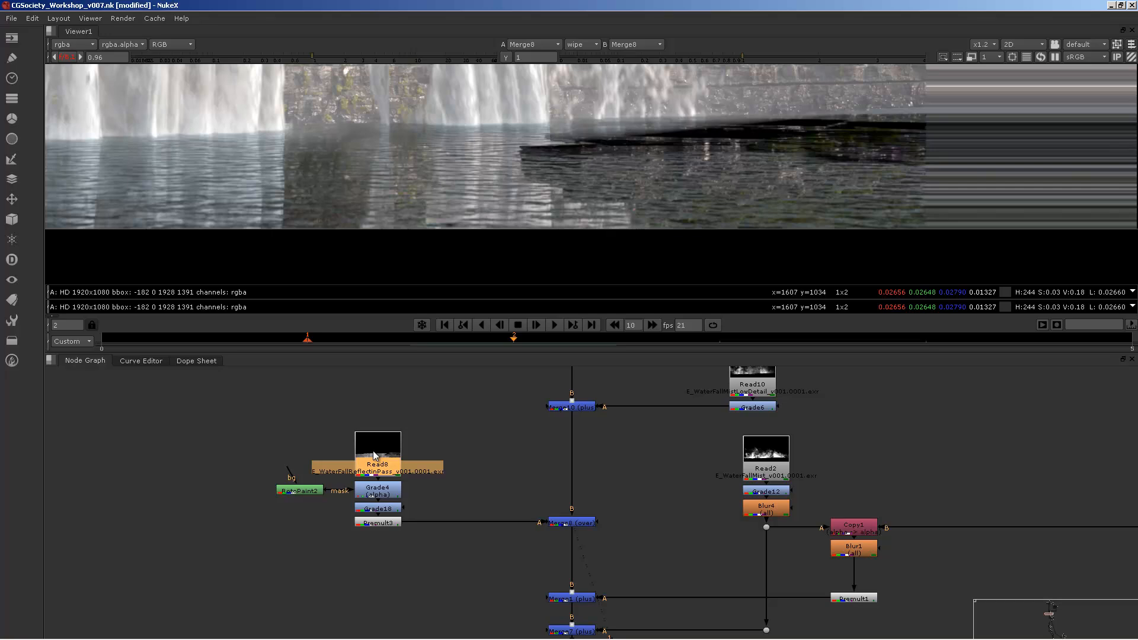
pyautogui.press('1')
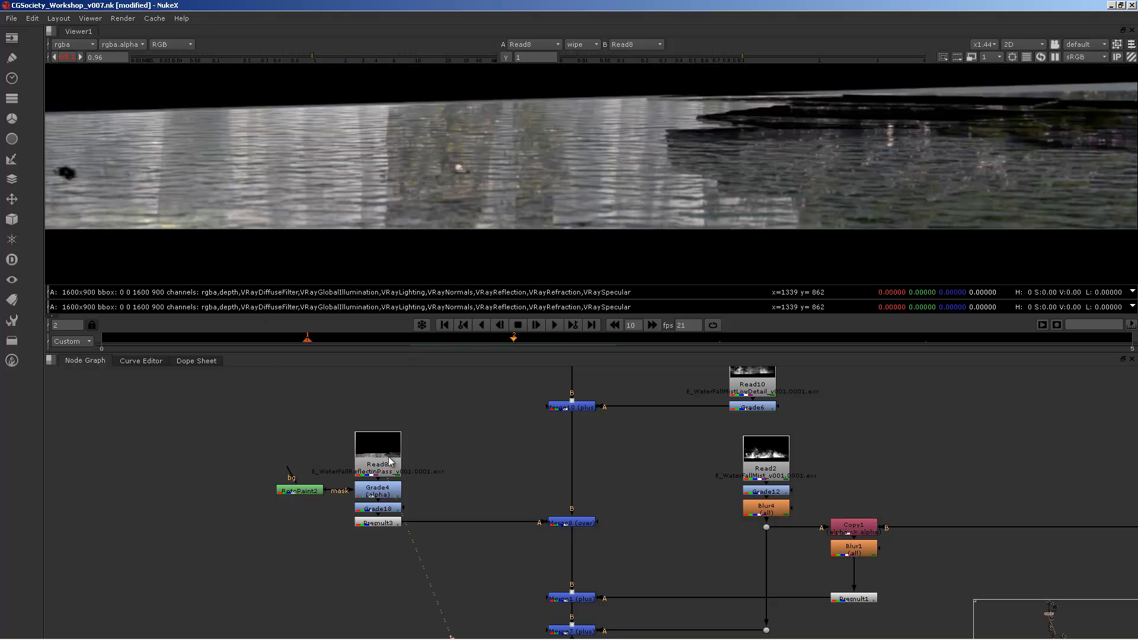
pyautogui.scroll(-1, 706, 204)
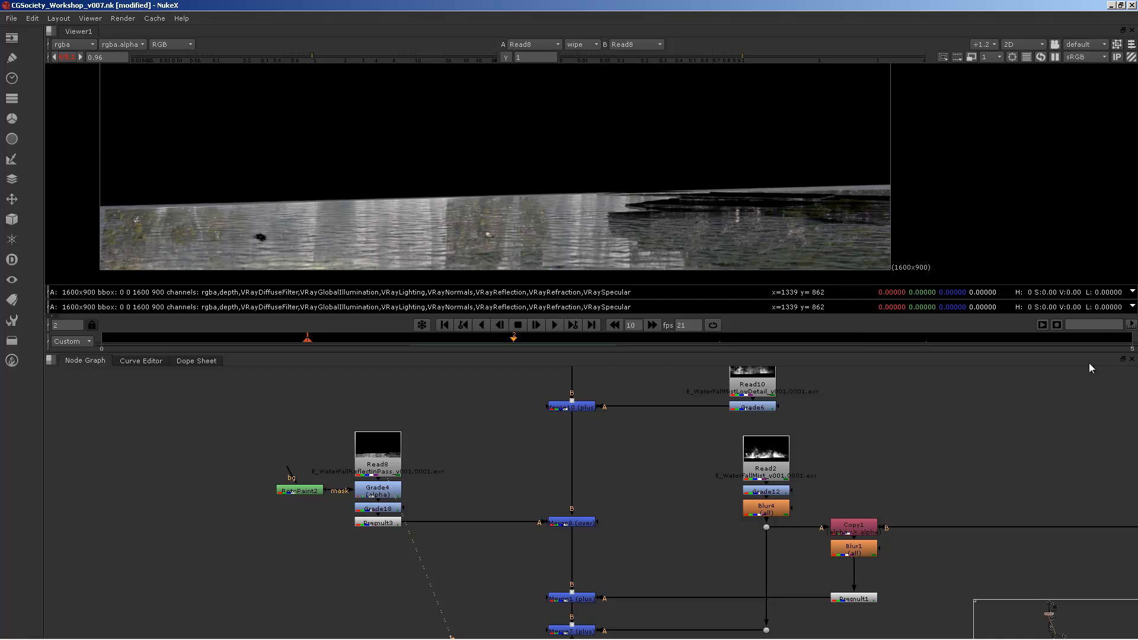
pyautogui.moveTo(396, 511); pyautogui.dragTo(398, 472, button='middle')
pyautogui.click(377, 454)
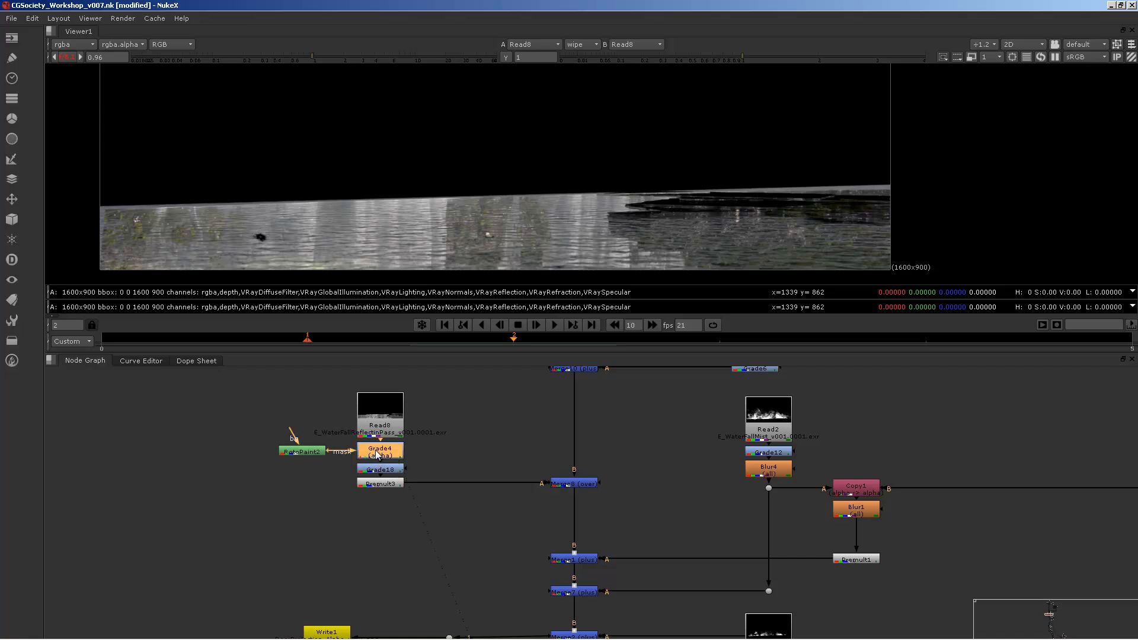
pyautogui.press('1')
pyautogui.click(381, 469)
pyautogui.press('1')
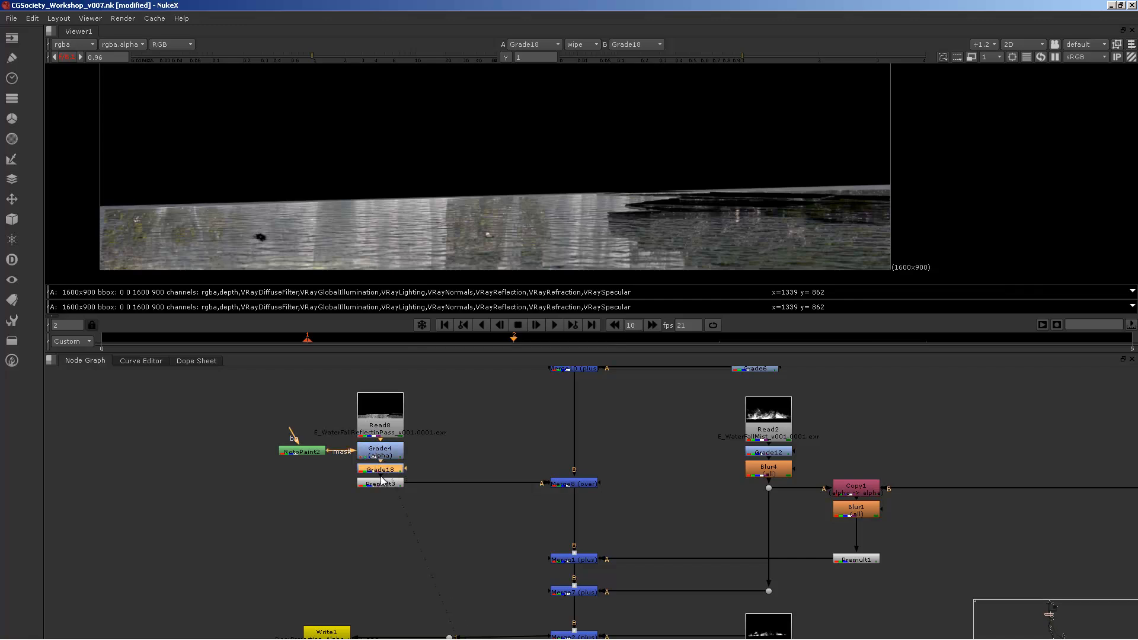
pyautogui.click(379, 483)
pyautogui.press('1')
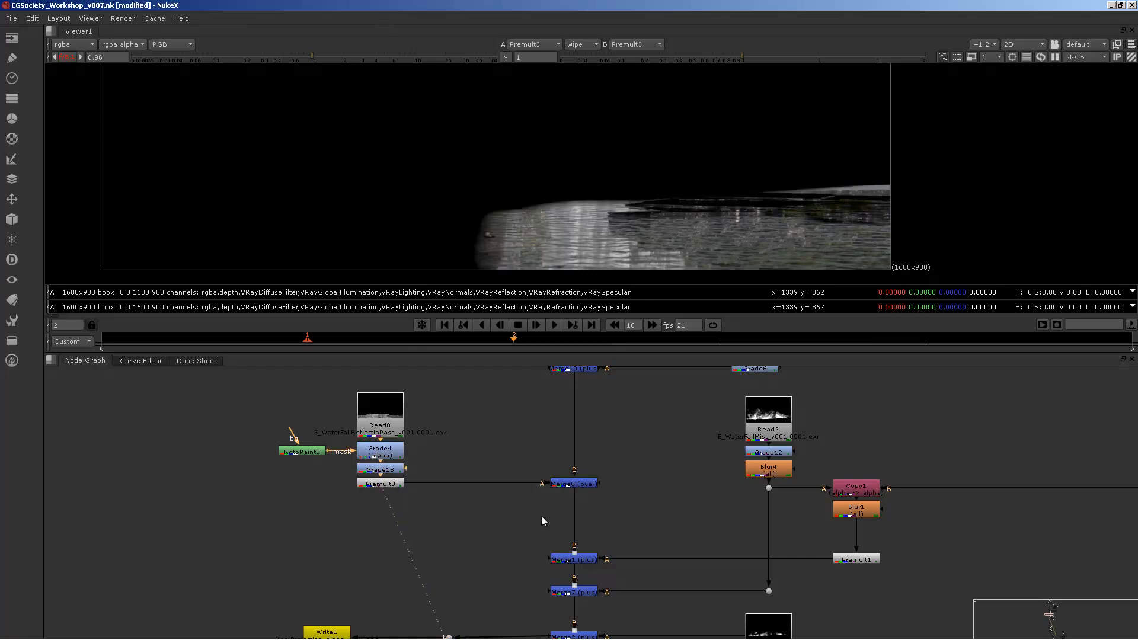
# Step: Compare the Merge8 and Merge1 outputs to see the mist pass added over the water reflections
pyautogui.click(585, 484)
pyautogui.press('1')
pyautogui.click(577, 556)
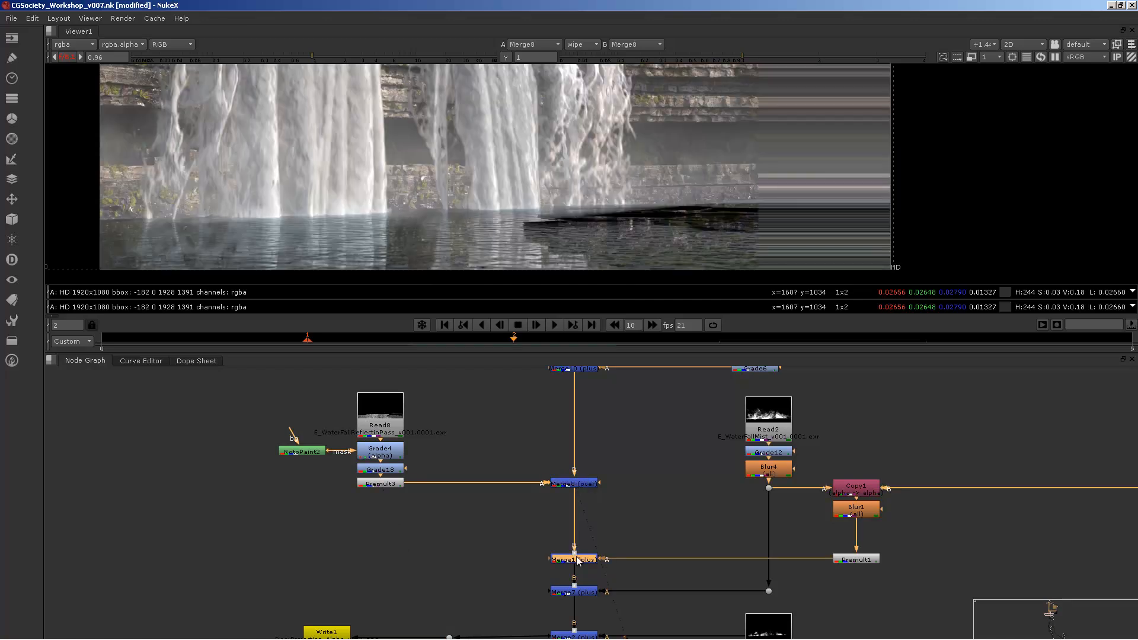
pyautogui.press('1')
pyautogui.scroll(-3, 706, 464)
pyautogui.moveTo(706, 464); pyautogui.dragTo(616, 426, button='middle')
pyautogui.scroll(-2, 655, 430)
pyautogui.scroll(5, 613, 484)
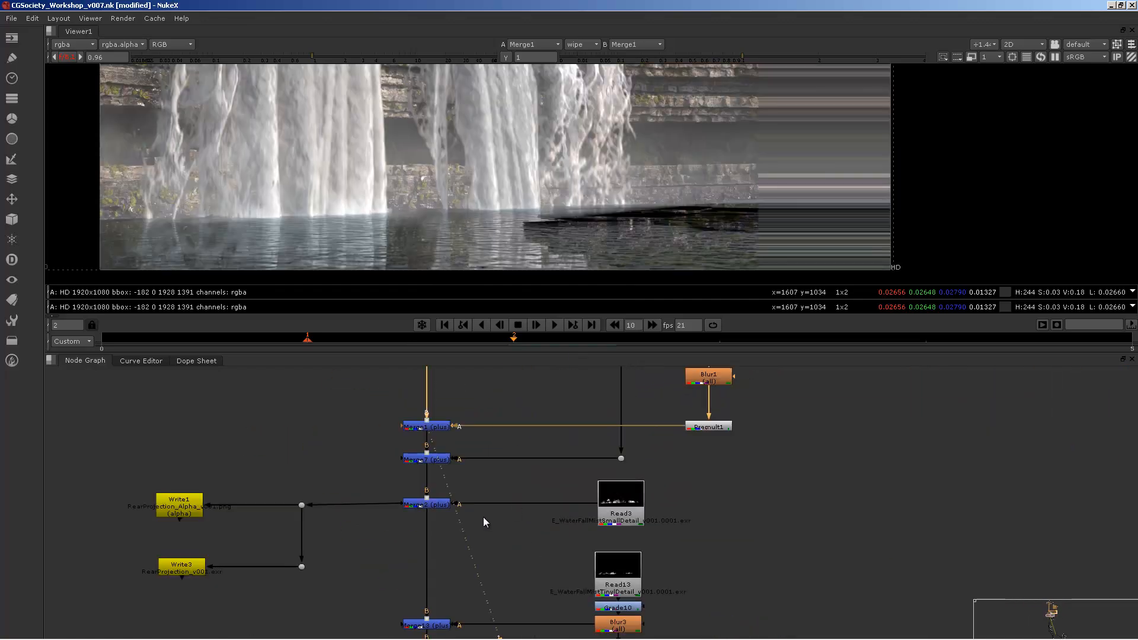
# Step: View the merge of the Read3 small-detail mist, followed by the Merge13 and Merge33 outputs with the tiny-detail mist
pyautogui.click(428, 504)
pyautogui.press('1')
pyautogui.moveTo(440, 581); pyautogui.dragTo(588, 509, button='middle')
pyautogui.click(587, 553)
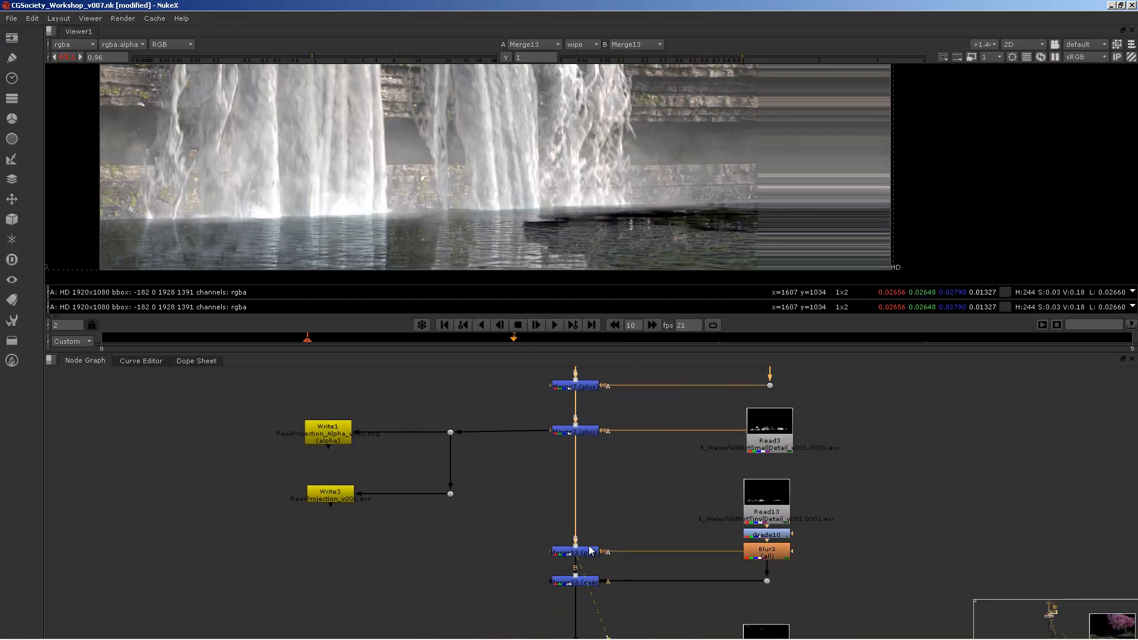
pyautogui.press('1')
pyautogui.moveTo(684, 545); pyautogui.dragTo(666, 470, button='middle')
pyautogui.click(570, 508)
pyautogui.press('1')
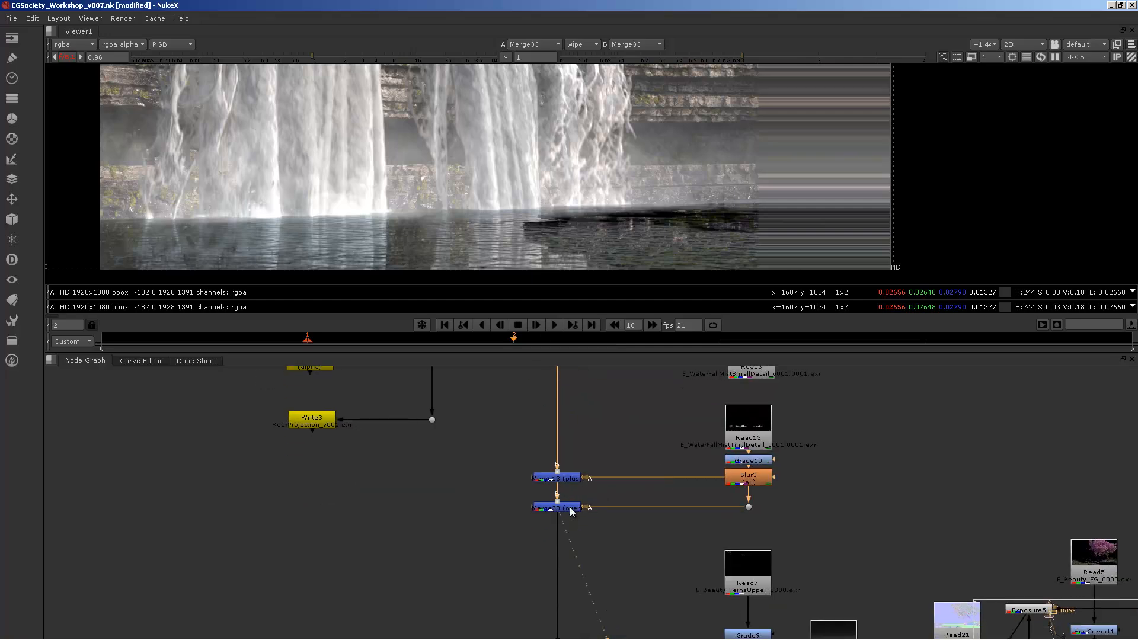
# Step: View the Merge4 composite and examine the foreground tree and rocks over the waterfall at full frame
pyautogui.moveTo(587, 533); pyautogui.dragTo(519, 347, button='middle')
pyautogui.moveTo(501, 514); pyautogui.dragTo(436, 568, button='middle')
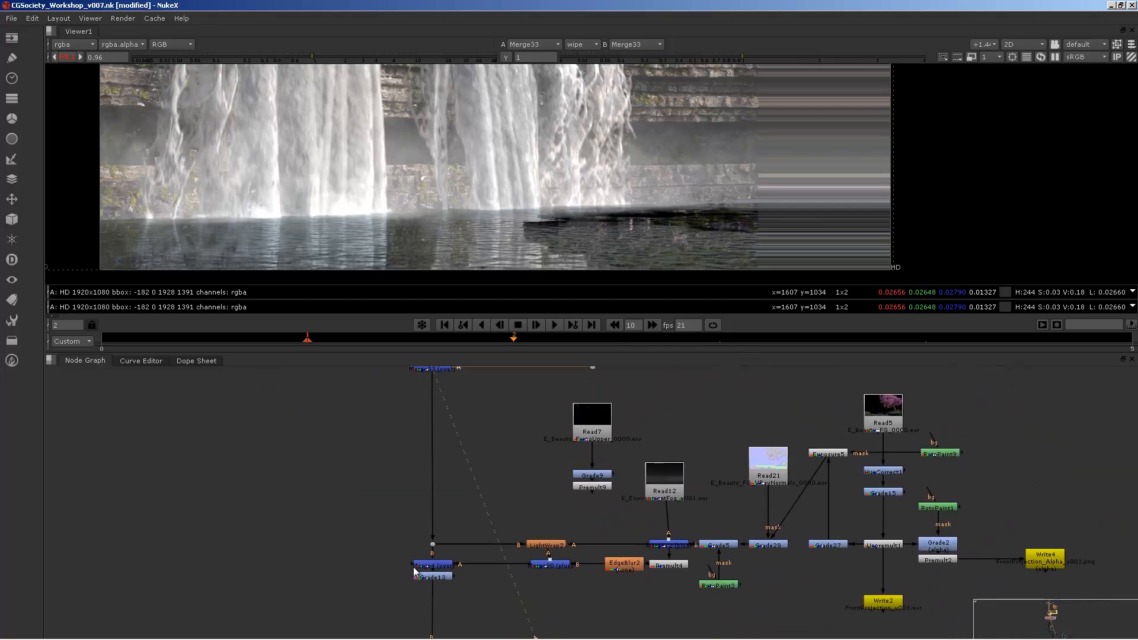
pyautogui.click(437, 566)
pyautogui.press('1')
pyautogui.scroll(-4, 599, 204)
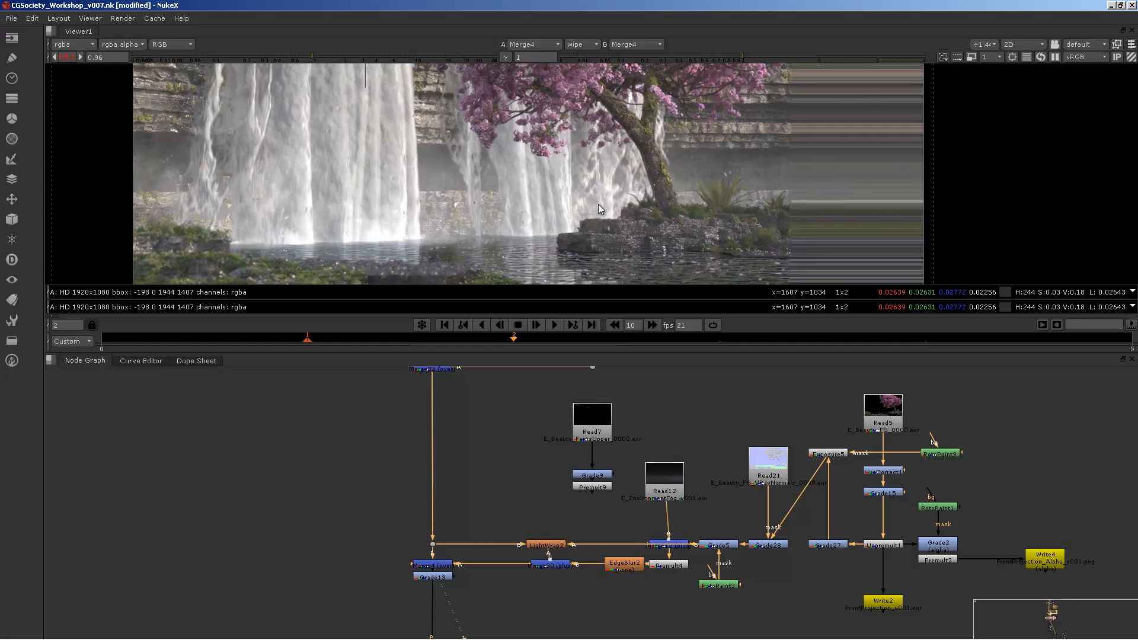
pyautogui.moveTo(683, 215); pyautogui.dragTo(681, 206, button='middle')
# Step: Add a Reformat node to the main pipe directly below Grade13 and view its output
pyautogui.moveTo(562, 613); pyautogui.dragTo(641, 545, button='middle')
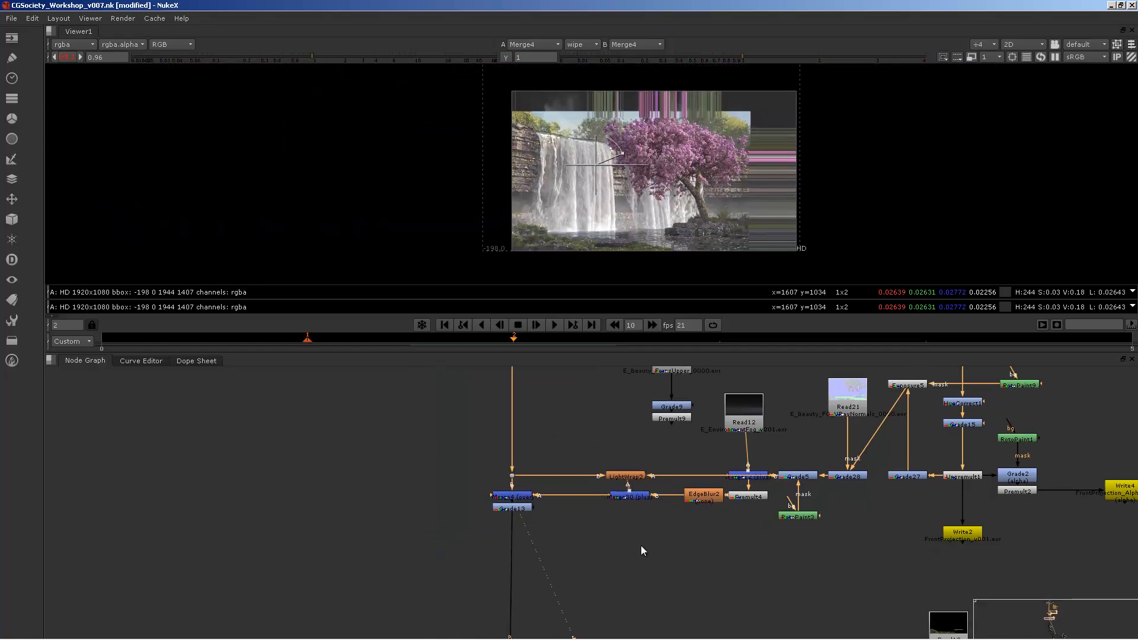
pyautogui.scroll(3, 555, 529)
pyautogui.press('Tab')
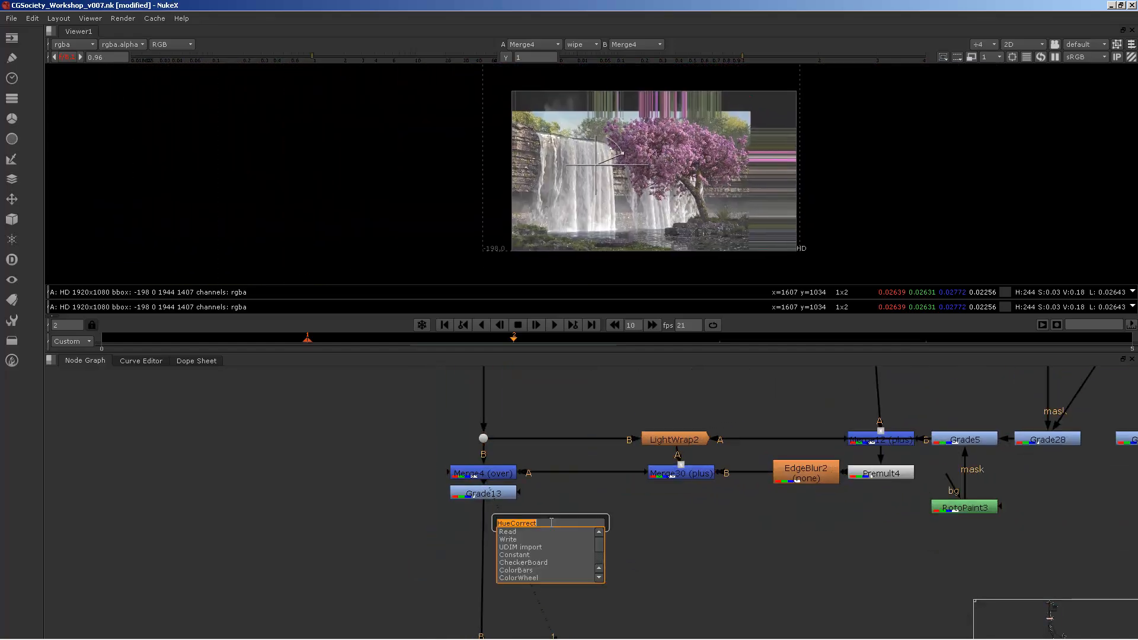
pyautogui.write('ref')
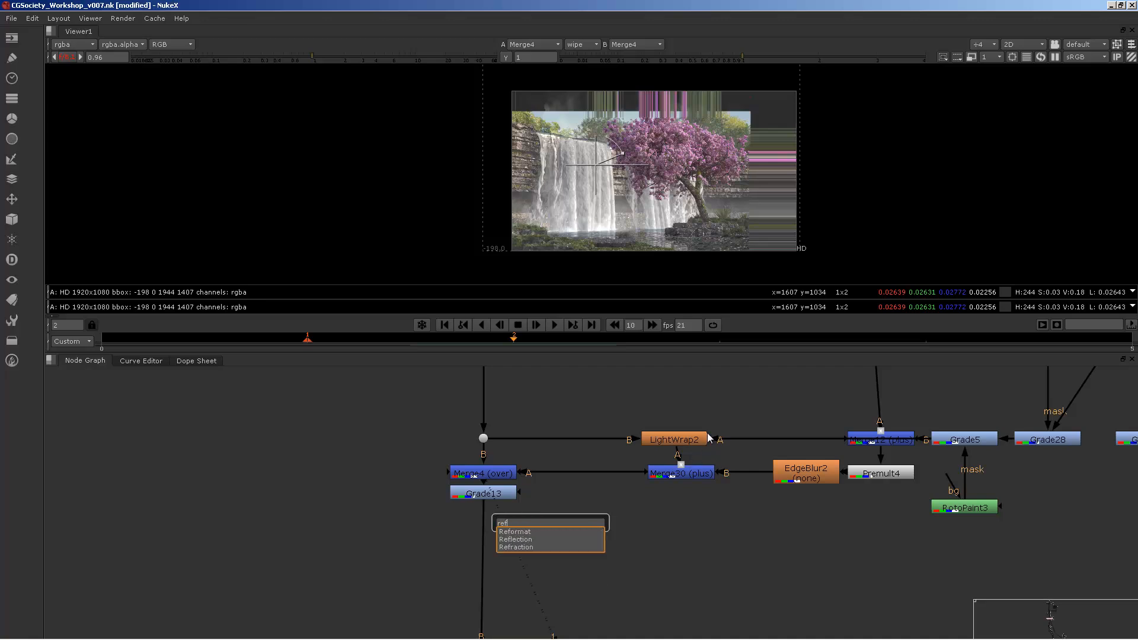
pyautogui.click(521, 532)
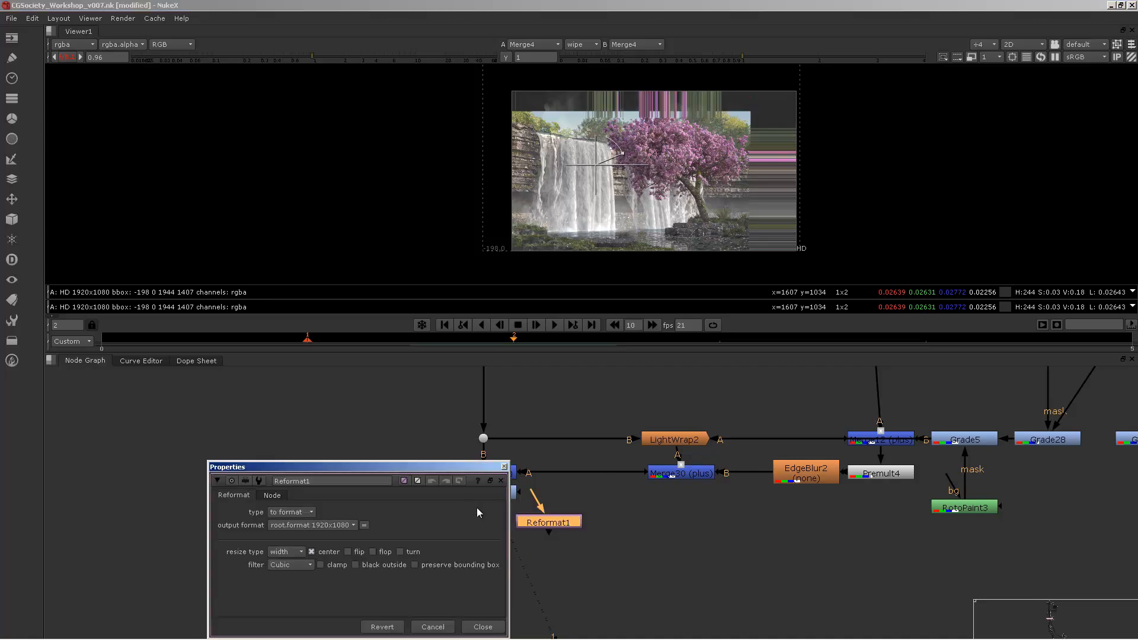
pyautogui.moveTo(625, 528); pyautogui.dragTo(845, 516, button='middle')
pyautogui.moveTo(791, 511); pyautogui.dragTo(729, 521)
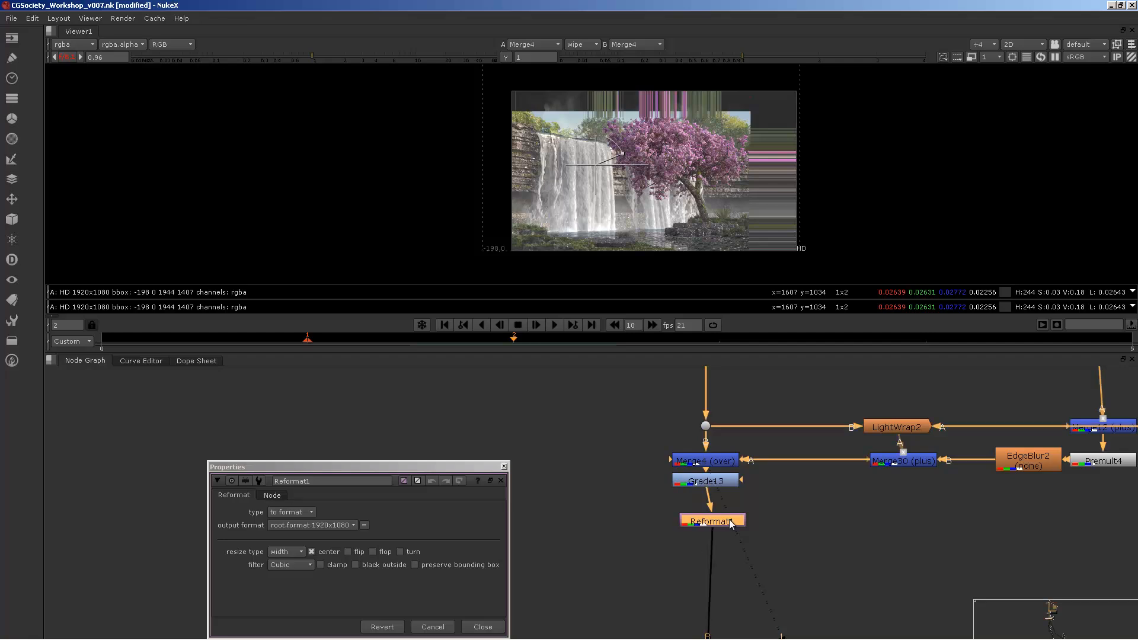
pyautogui.press('1')
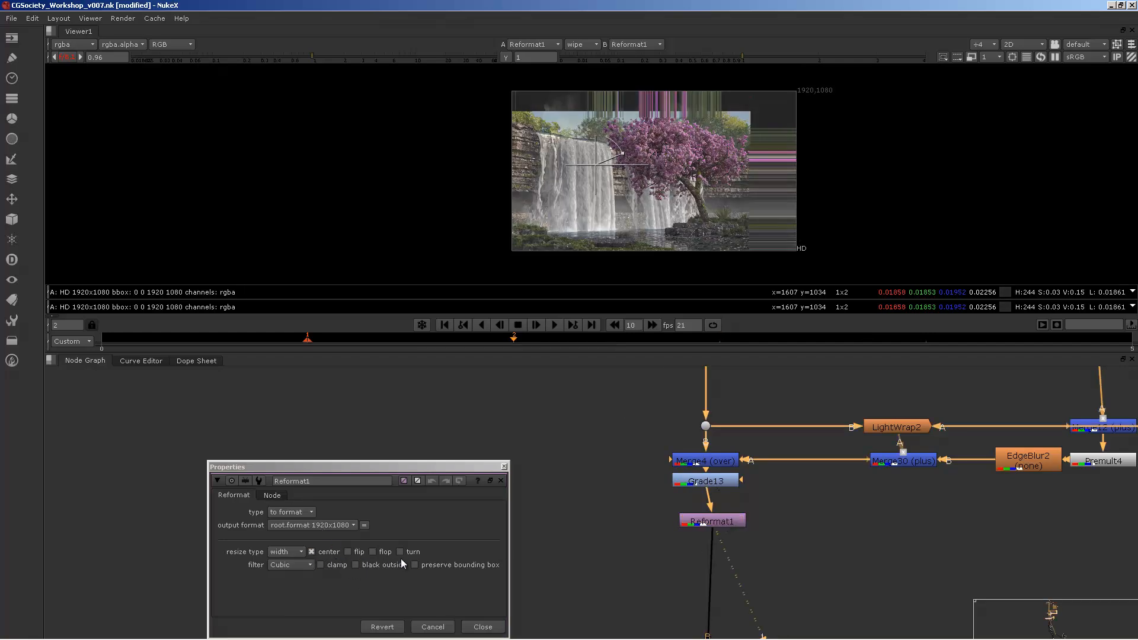
# Step: View the Grade13 output at a closer zoom to compare it with the reformatted composite
pyautogui.moveTo(720, 516); pyautogui.dragTo(713, 513, button='middle')
pyautogui.click(703, 478)
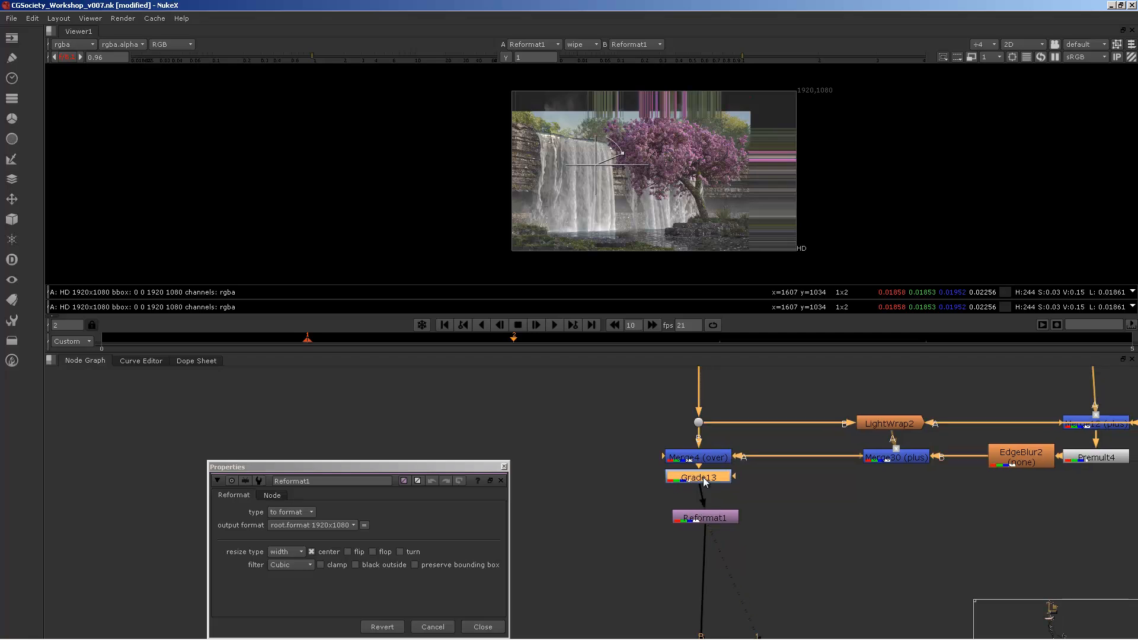
pyautogui.press('1')
pyautogui.moveTo(746, 116); pyautogui.dragTo(681, 127, button='middle')
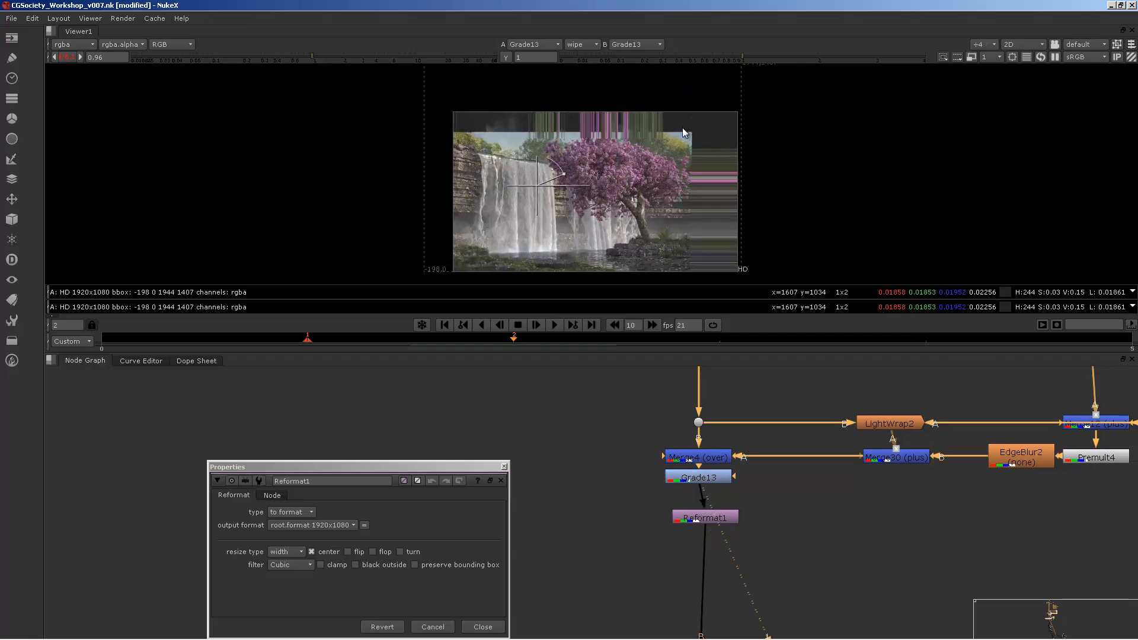
pyautogui.scroll(3, 666, 165)
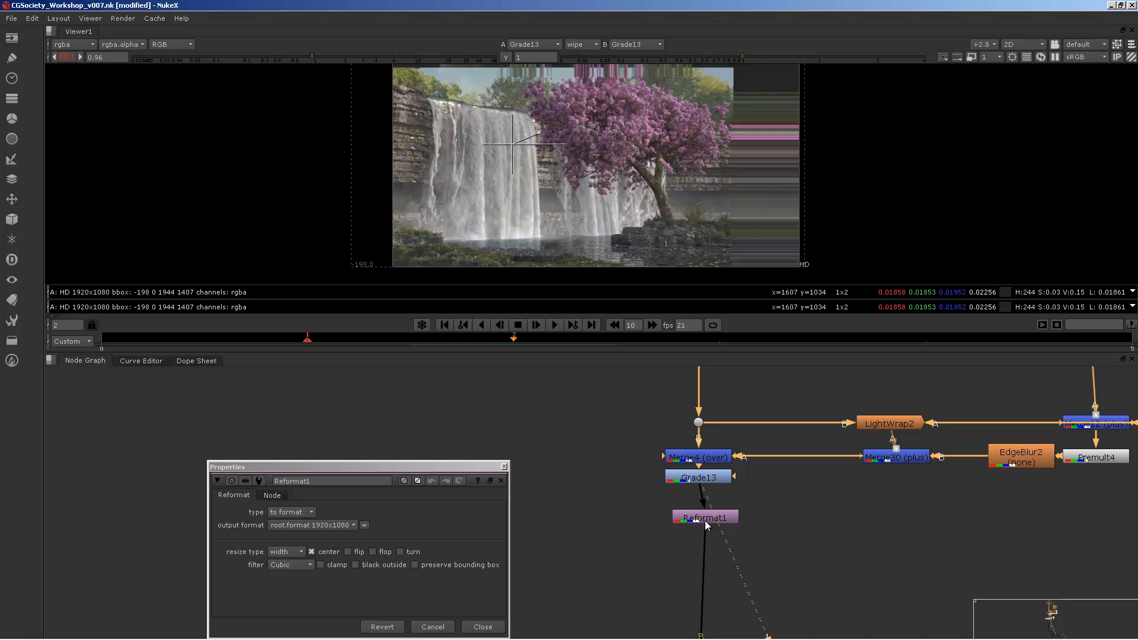
# Step: Try setting the Reformat node's output format to 1600x900 and view its output at full frame
pyautogui.click(705, 519)
pyautogui.click(326, 526)
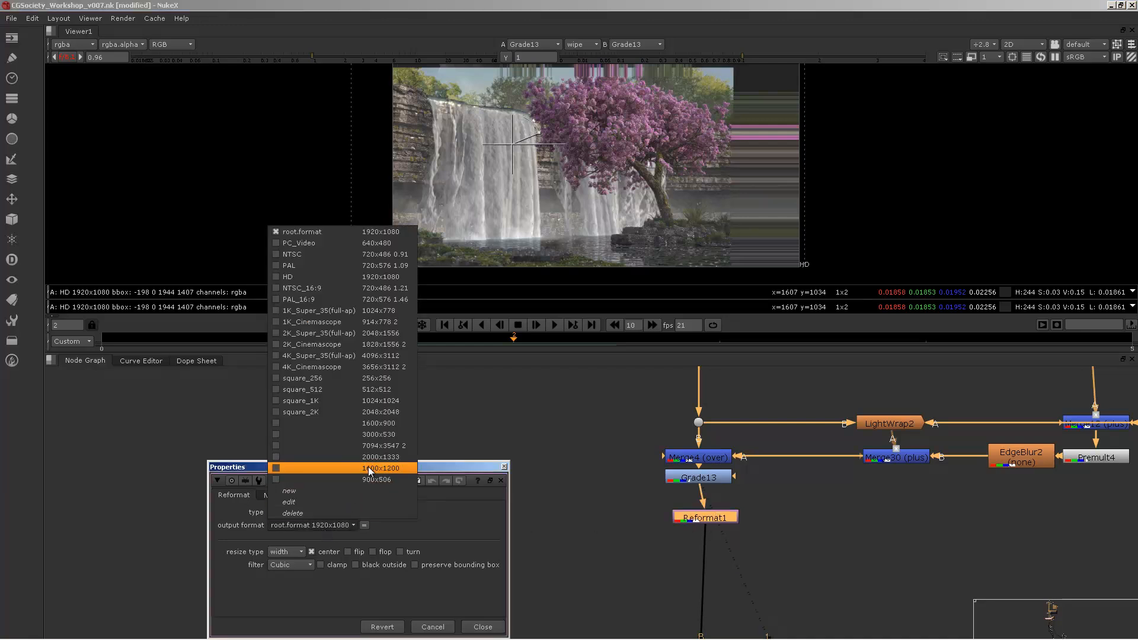
pyautogui.click(392, 423)
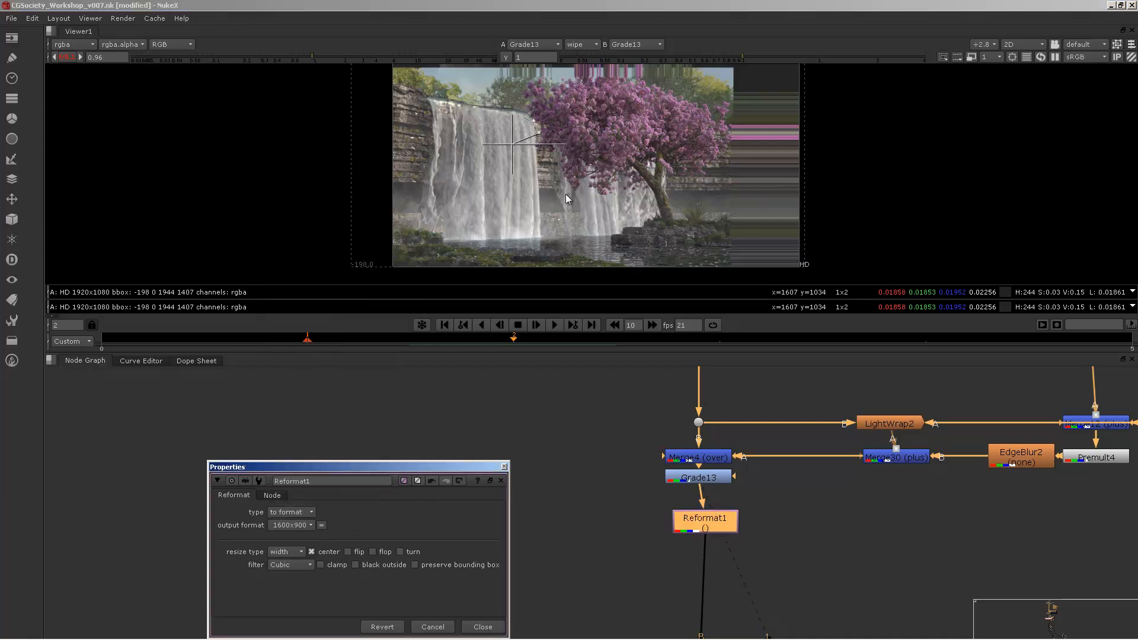
pyautogui.moveTo(680, 465); pyautogui.dragTo(639, 460, button='middle')
pyautogui.press('1')
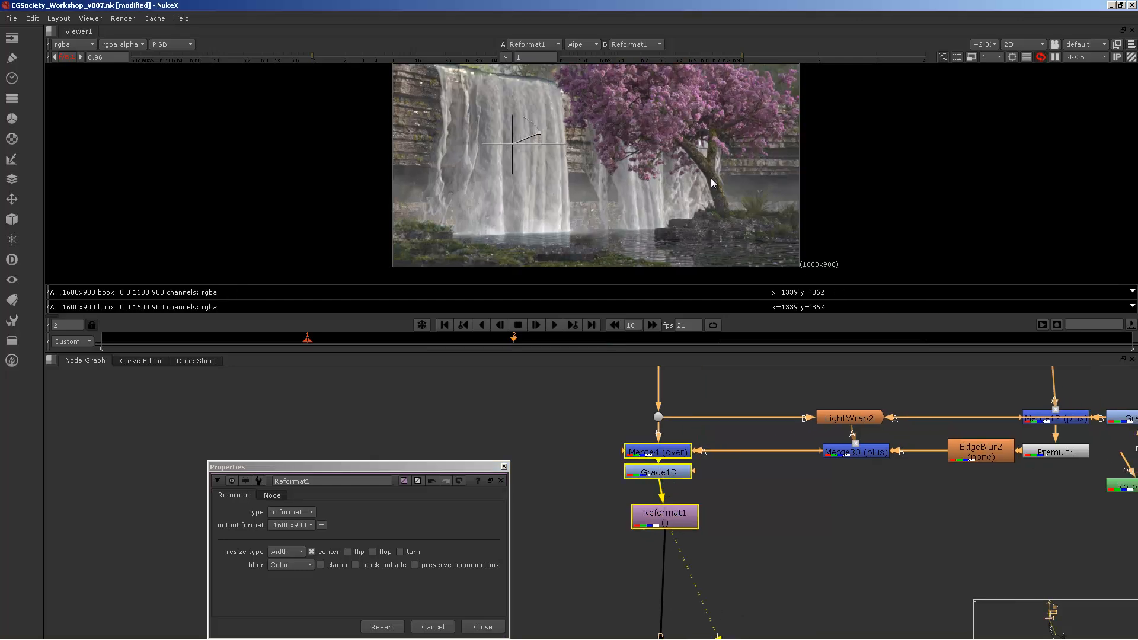
pyautogui.press('f')
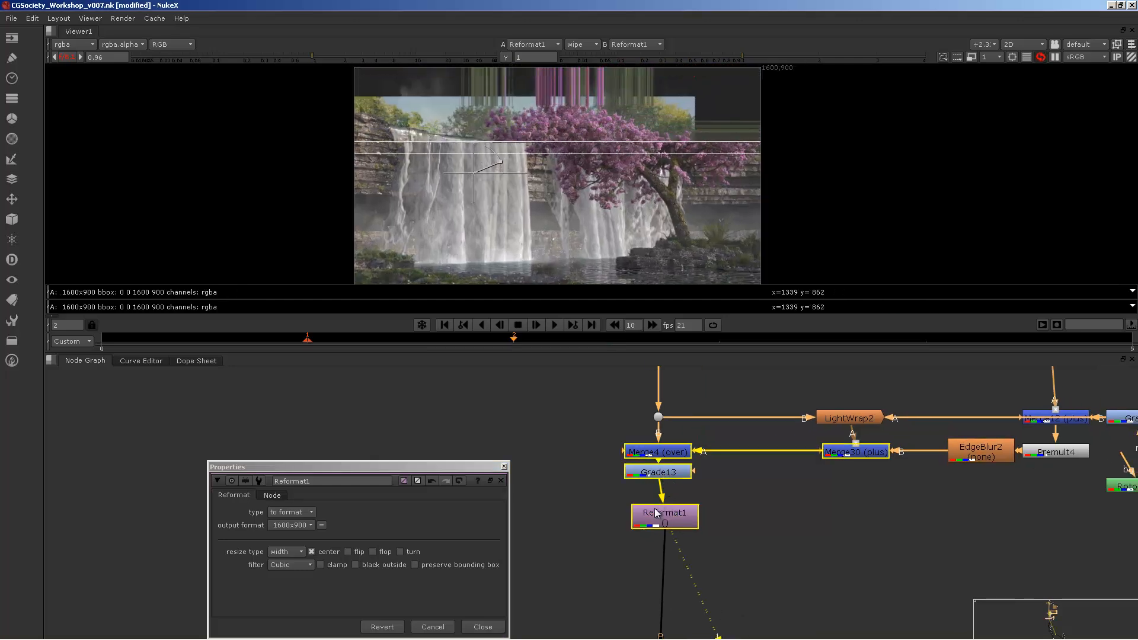
# Step: Replace the Reformat node with a Crop node directly below Grade13
pyautogui.click(663, 511)
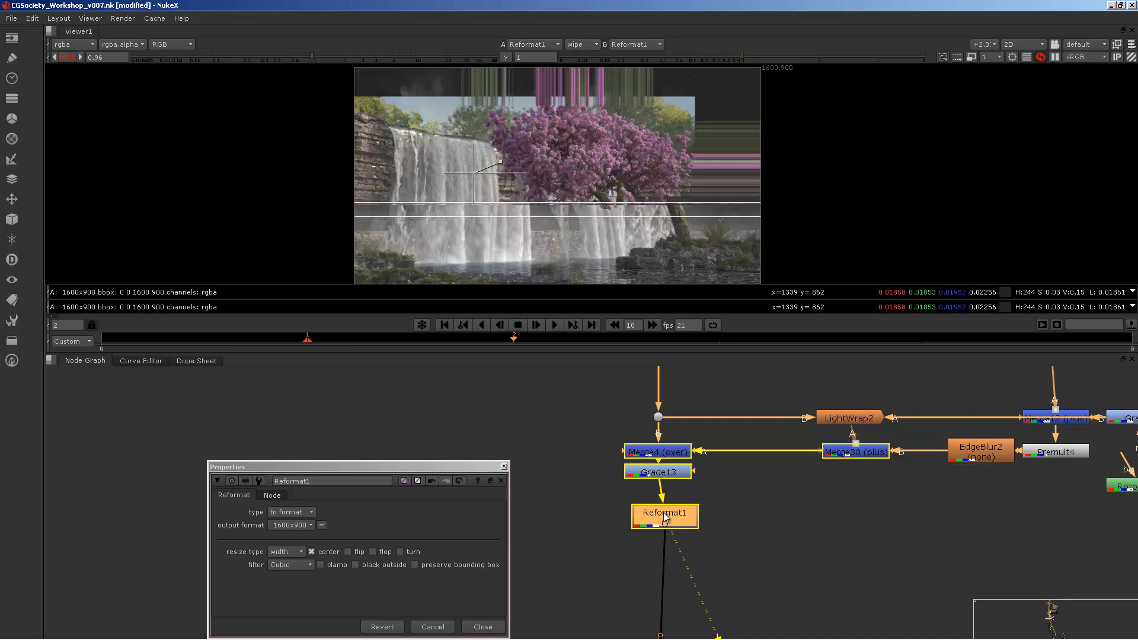
pyautogui.press('Delete')
pyautogui.press('Tab')
pyautogui.write('crop')
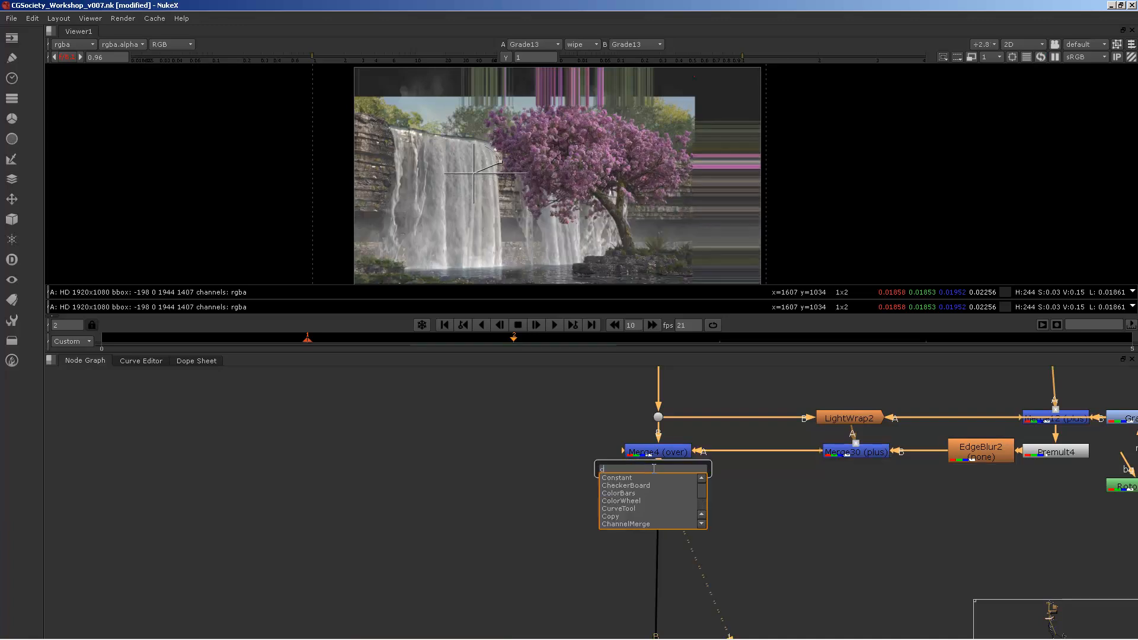
pyautogui.press('Return')
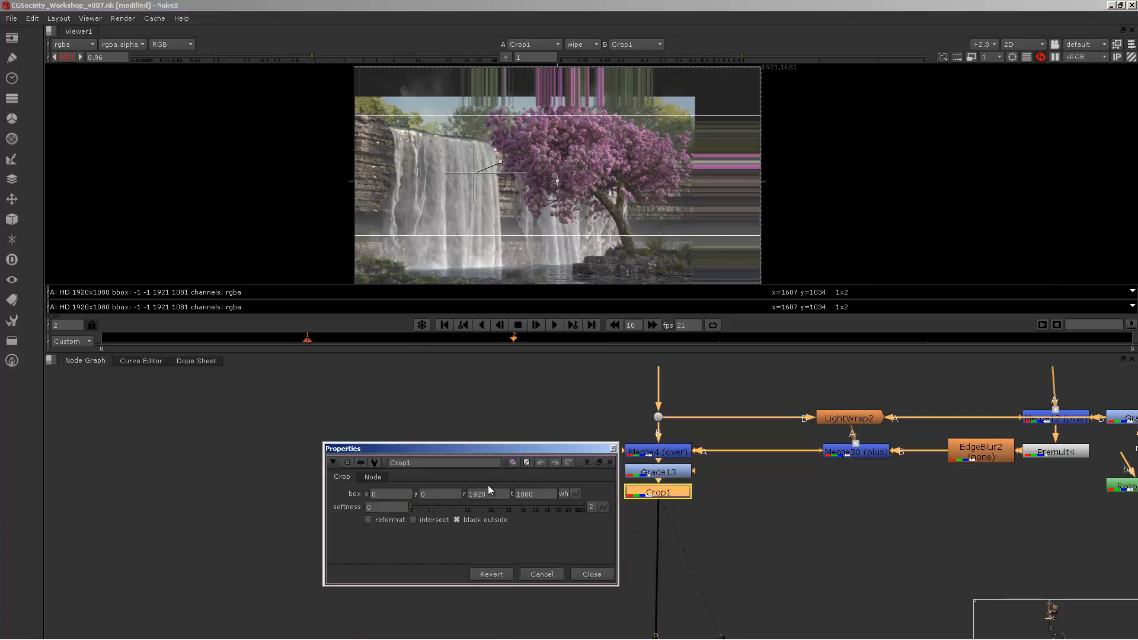
# Step: Set the Crop box's right edge to 1600 and top edge to 900, enable reformat, and close the node's properties
pyautogui.doubleClick(489, 493)
pyautogui.write('1')
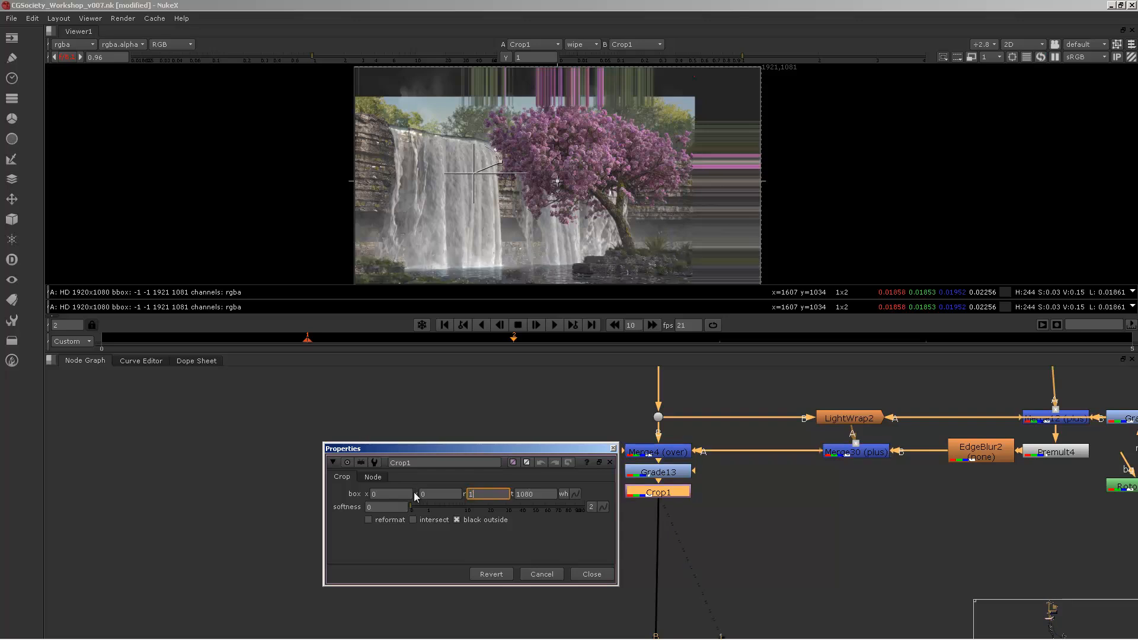
pyautogui.write('600')
pyautogui.press('Tab')
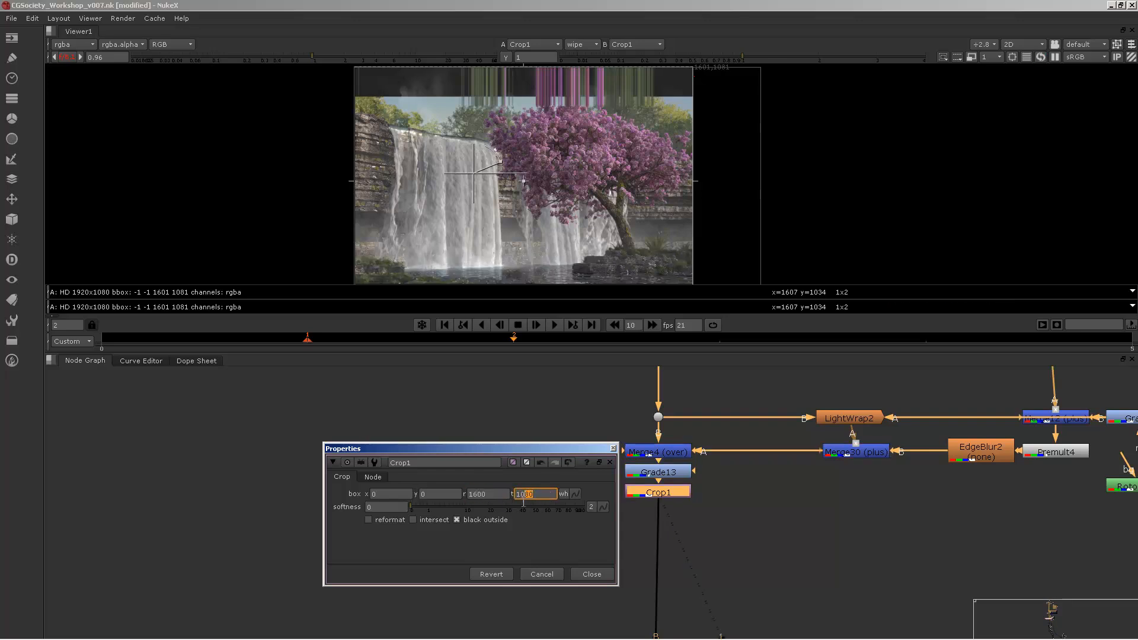
pyautogui.write('900')
pyautogui.press('Return')
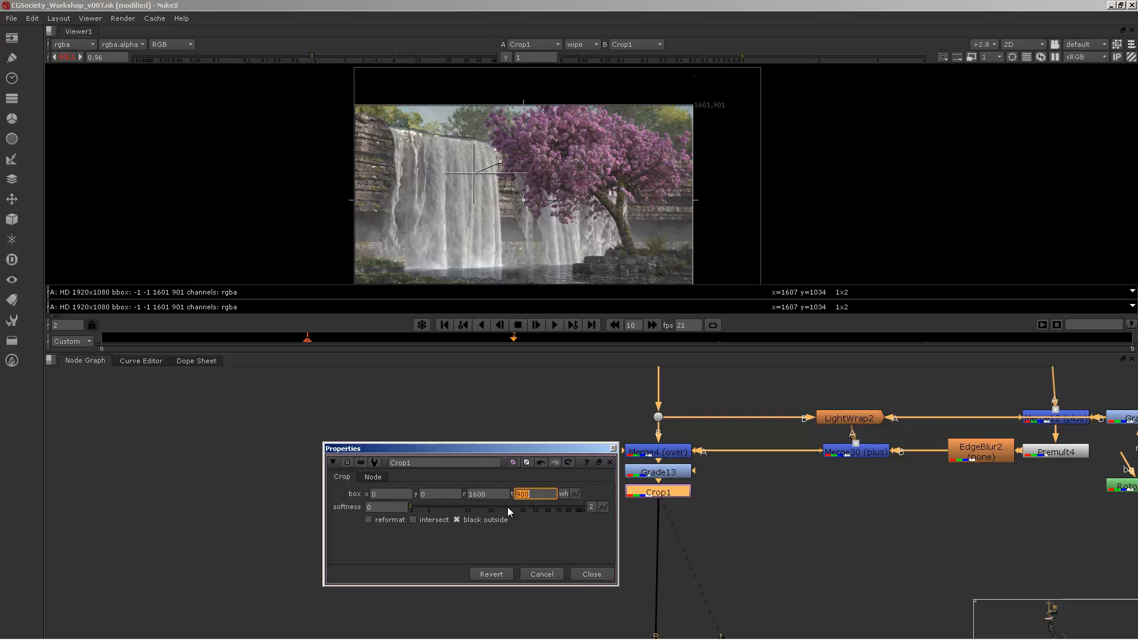
pyautogui.click(365, 519)
pyautogui.click(612, 448)
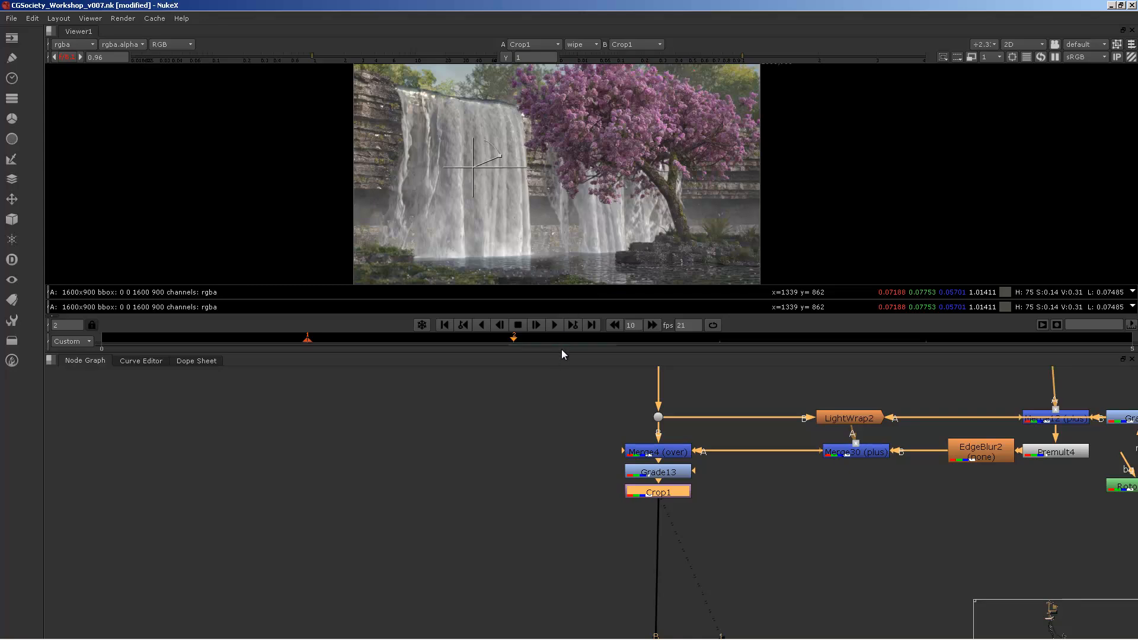
# Step: Enlarge the viewer area above the node graph and frame the whole cropped composite in it
pyautogui.moveTo(560, 351); pyautogui.dragTo(559, 424)
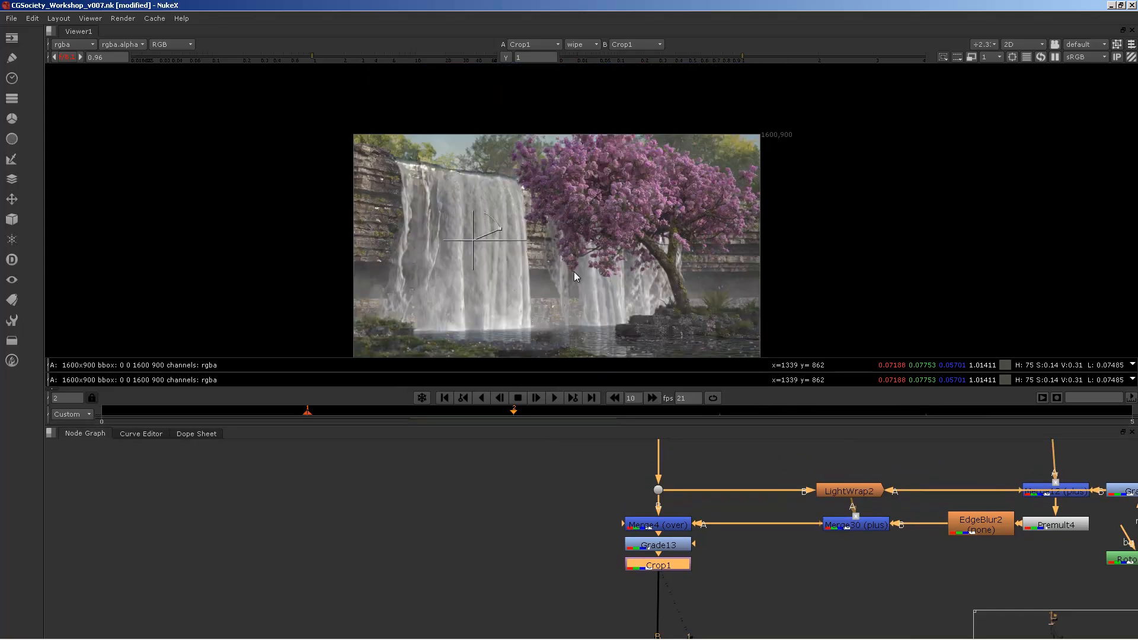
pyautogui.scroll(1, 561, 262)
pyautogui.moveTo(561, 262); pyautogui.dragTo(602, 204, button='middle')
pyautogui.moveTo(776, 592); pyautogui.dragTo(752, 485, button='middle')
pyautogui.scroll(-2, 752, 484)
pyautogui.scroll(-4, 702, 509)
pyautogui.moveTo(726, 539); pyautogui.dragTo(641, 431, button='middle')
pyautogui.moveTo(582, 236); pyautogui.dragTo(585, 257, button='middle')
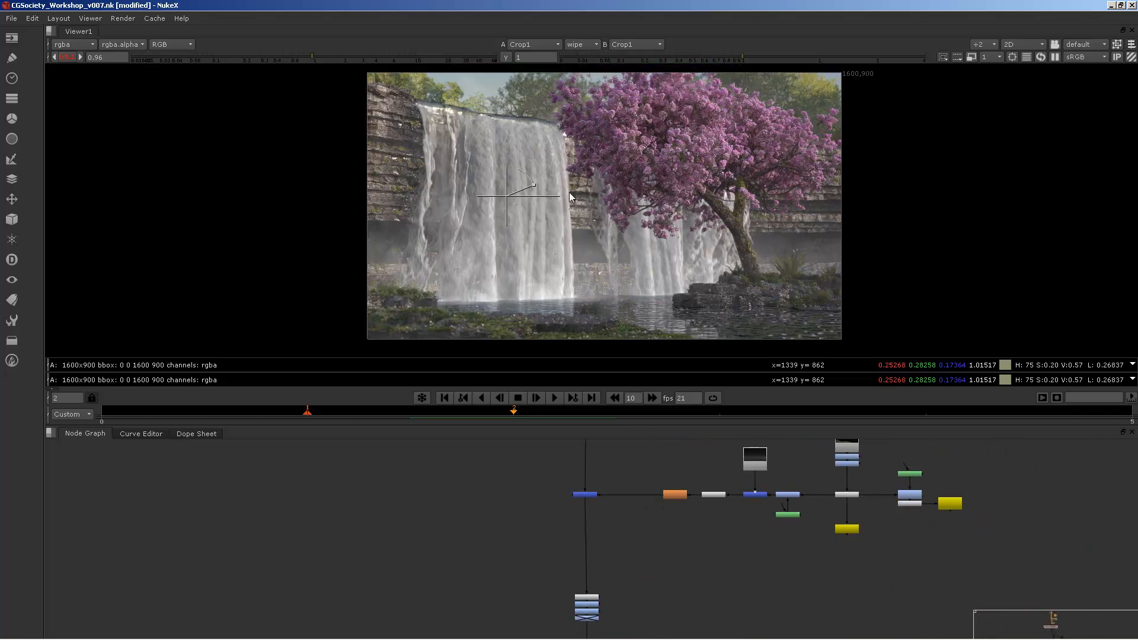
# Step: Examine the waterfall's upper edge and the foreground tree in the cropped composite up close
pyautogui.scroll(-1, 525, 144)
pyautogui.scroll(4, 521, 136)
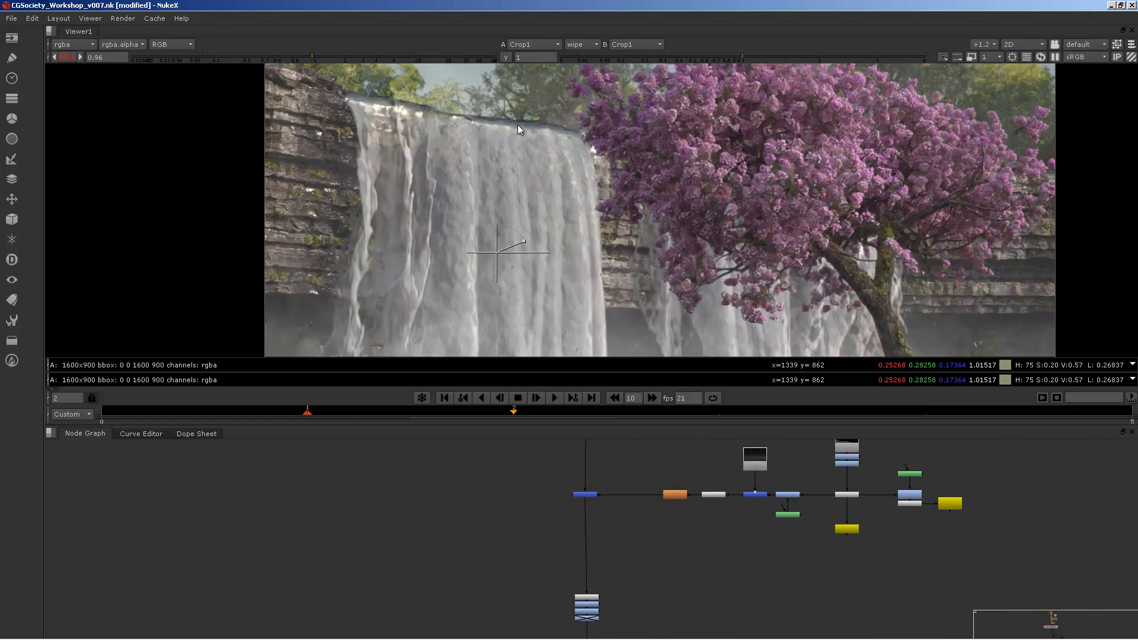
pyautogui.scroll(-1, 476, 144)
pyautogui.moveTo(473, 146); pyautogui.dragTo(541, 200, button='middle')
pyautogui.scroll(-1, 795, 174)
pyautogui.moveTo(766, 298); pyautogui.dragTo(736, 237, button='middle')
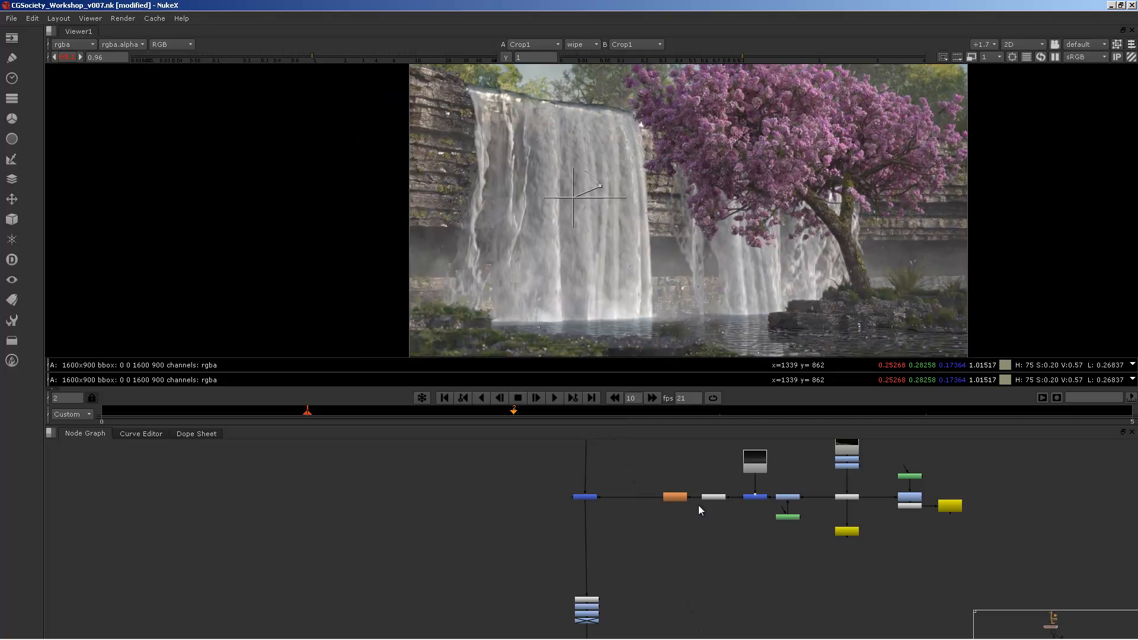
# Step: Locate the foreground branch in the node graph and view the raw Read5 tree render
pyautogui.moveTo(698, 504); pyautogui.dragTo(663, 530, button='middle')
pyautogui.scroll(-3, 662, 527)
pyautogui.scroll(-1, 663, 482)
pyautogui.moveTo(663, 483); pyautogui.dragTo(657, 549, button='middle')
pyautogui.scroll(3, 674, 505)
pyautogui.scroll(3, 778, 441)
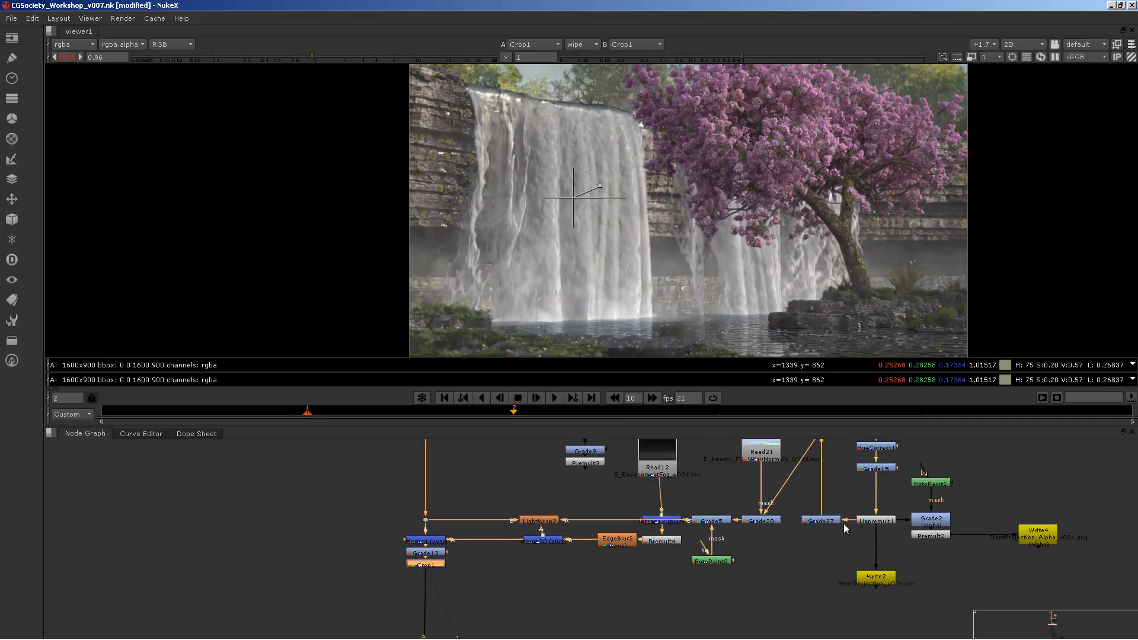
pyautogui.click(777, 446)
pyautogui.press('1')
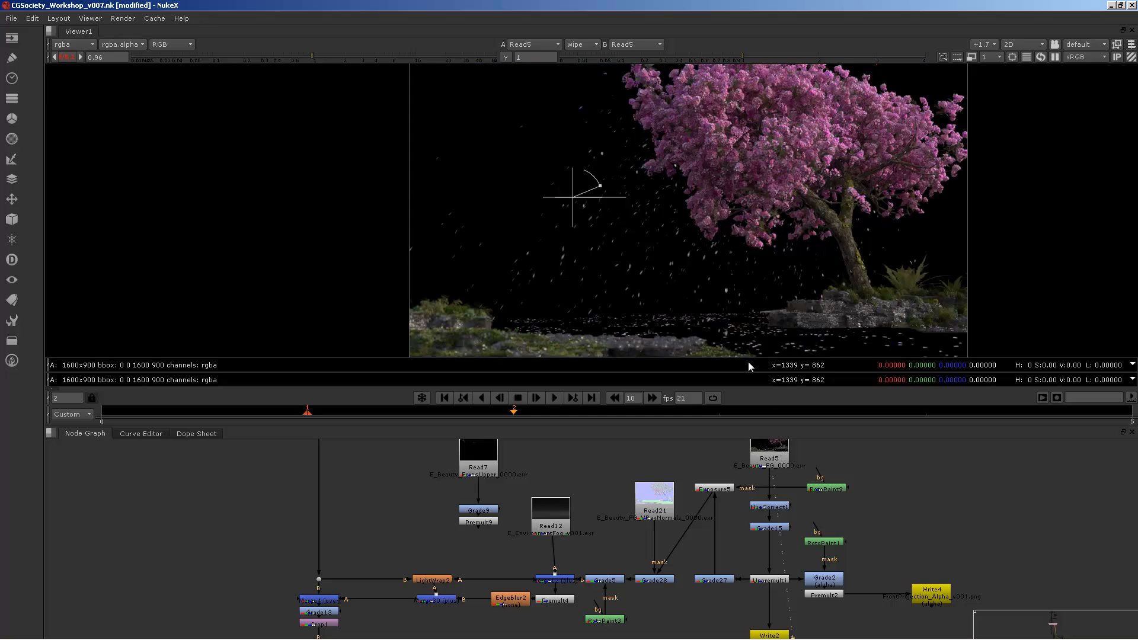
# Step: View the HueCorrect1 and Grade15 outputs to see the foreground tree's color corrections
pyautogui.moveTo(765, 572); pyautogui.dragTo(772, 557, button='middle')
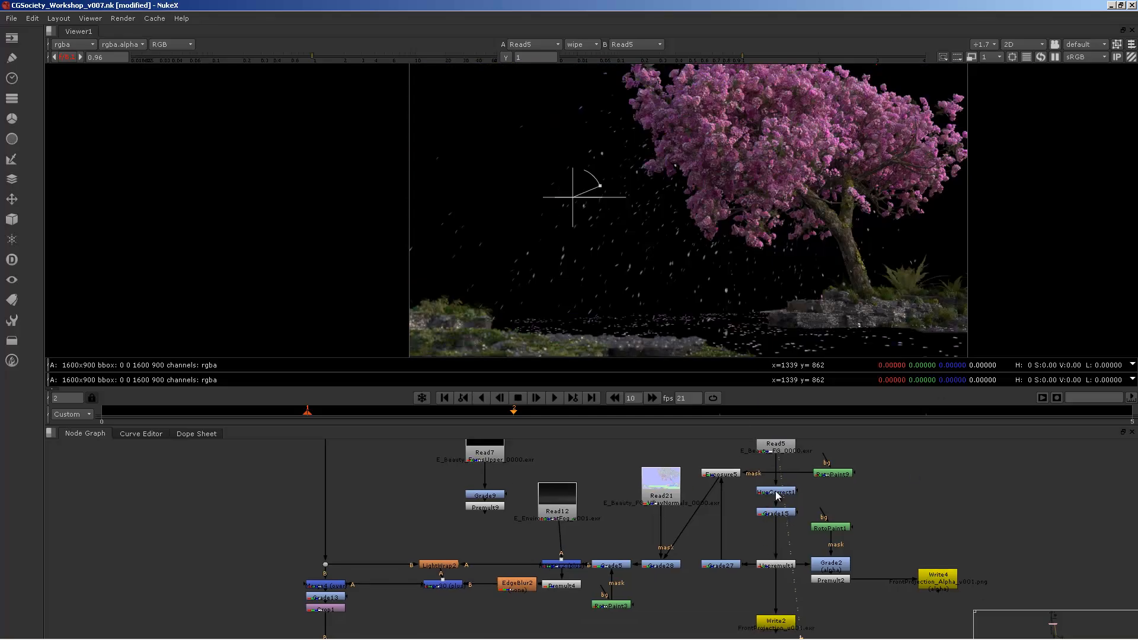
pyautogui.click(775, 491)
pyautogui.press('1')
pyautogui.scroll(3, 779, 170)
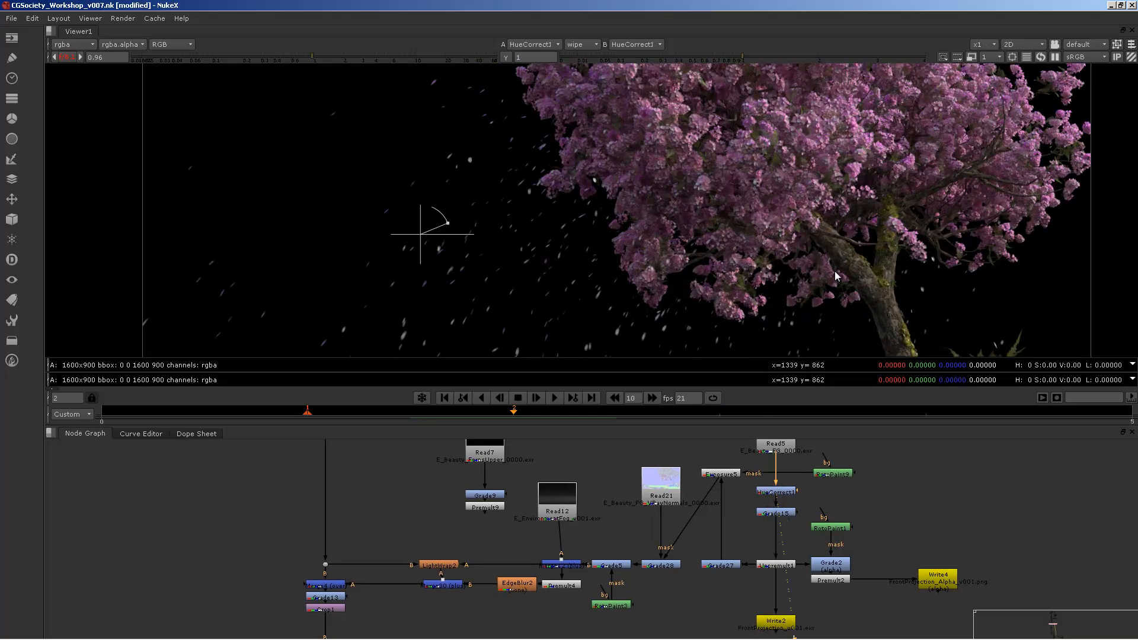
pyautogui.scroll(-1, 836, 276)
pyautogui.click(785, 513)
pyautogui.press('1')
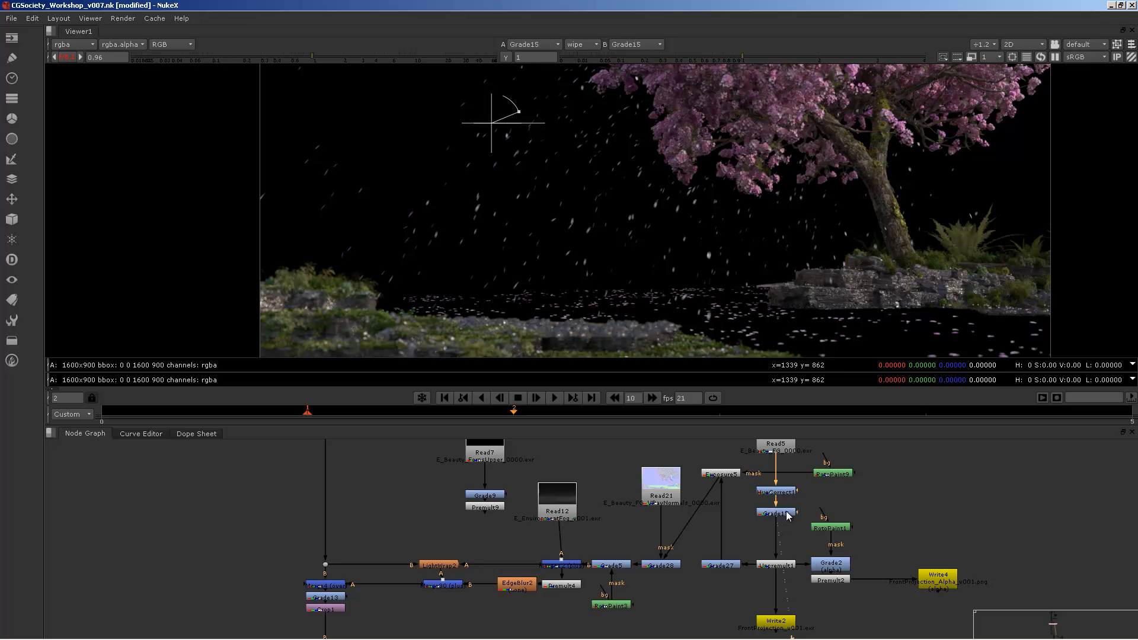
# Step: View the Unpremult1, Grade27 and Grade28 outputs in turn to follow the foreground's brightness adjustments
pyautogui.moveTo(874, 154); pyautogui.dragTo(827, 193, button='middle')
pyautogui.click(783, 566)
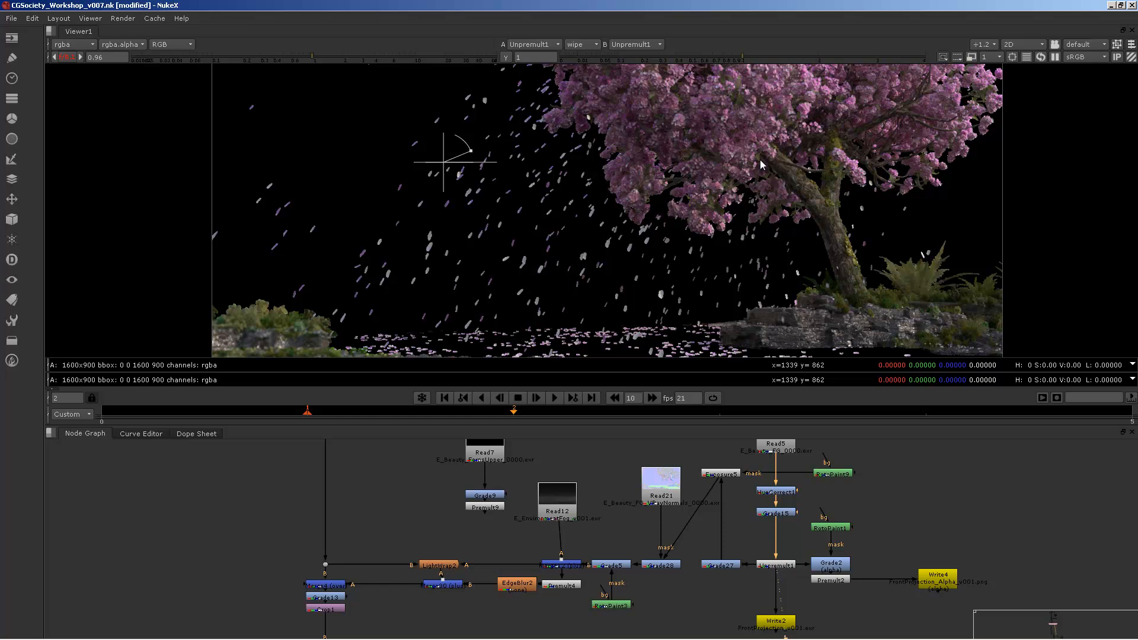
pyautogui.click(724, 569)
pyautogui.press('1')
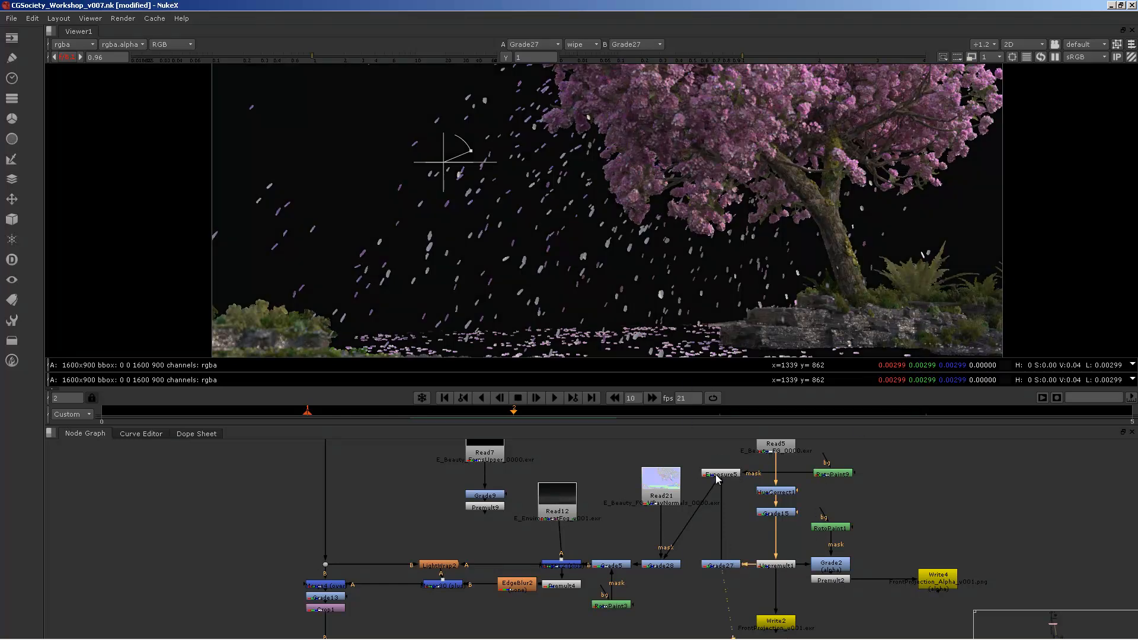
pyautogui.click(664, 568)
pyautogui.press('1')
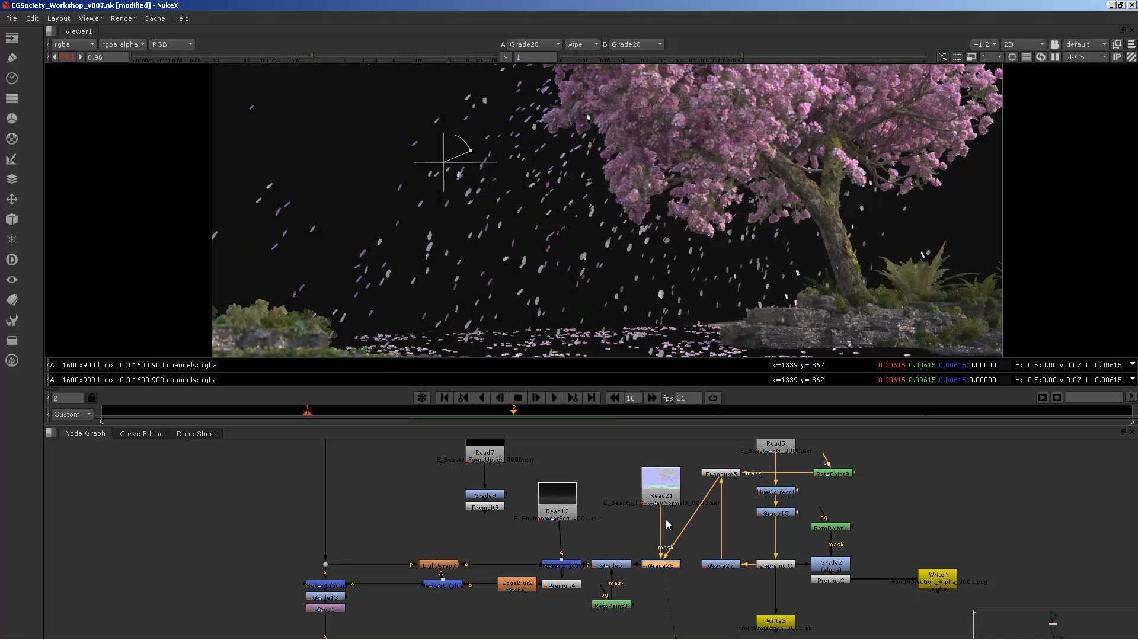
# Step: View the Read21 normals pass and inspect the mask channel in Grade28's properties against its output
pyautogui.click(661, 491)
pyautogui.press('1')
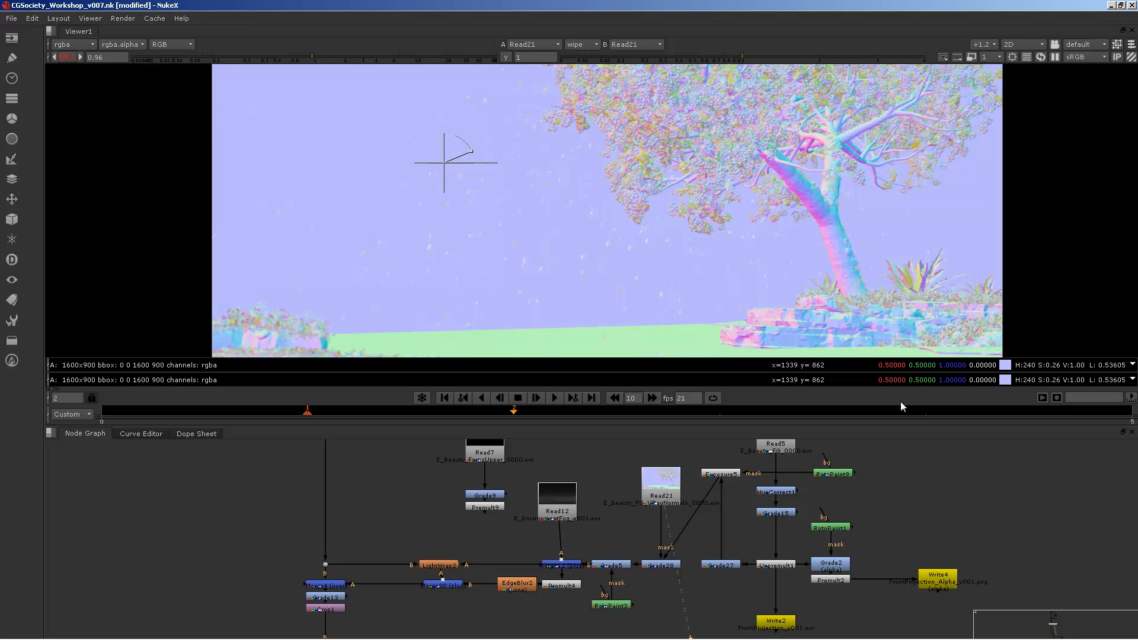
pyautogui.doubleClick(662, 566)
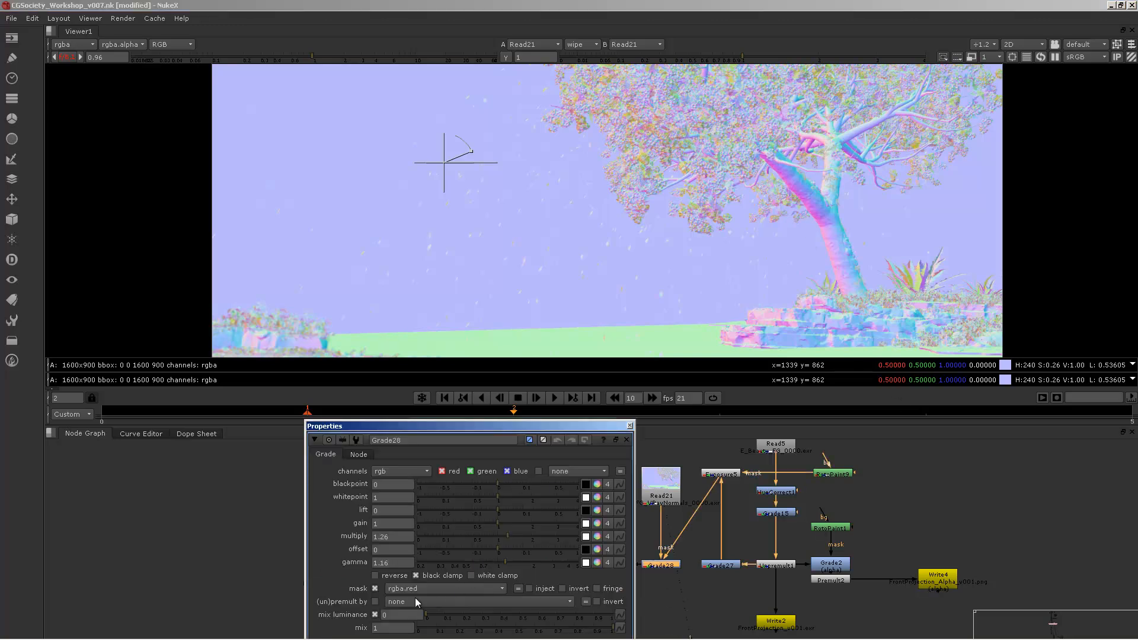
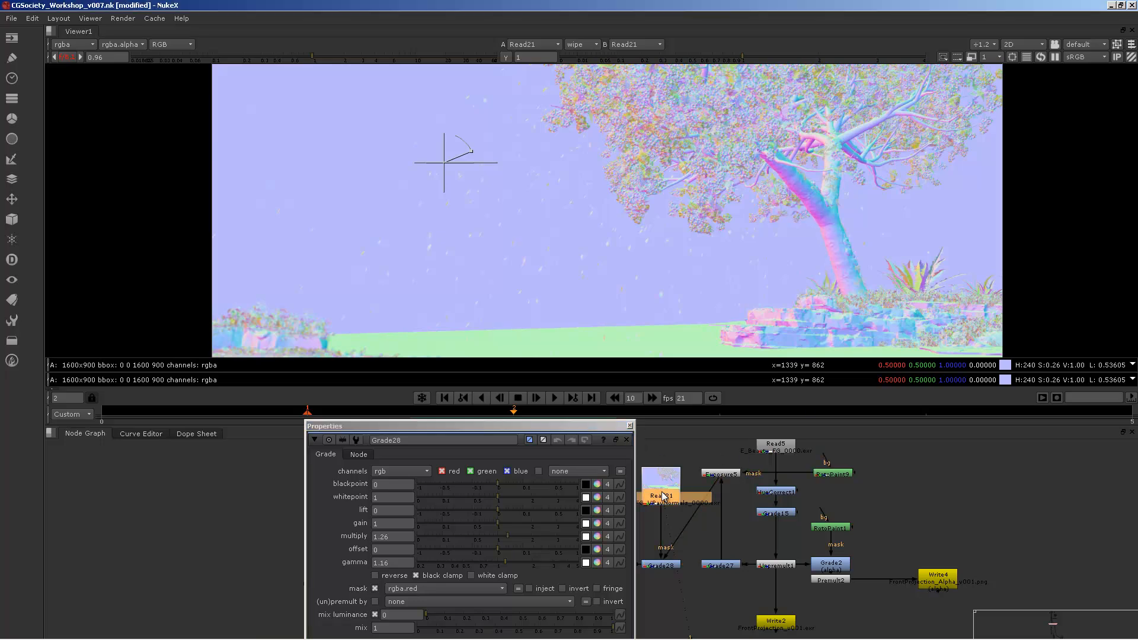
pyautogui.press('1')
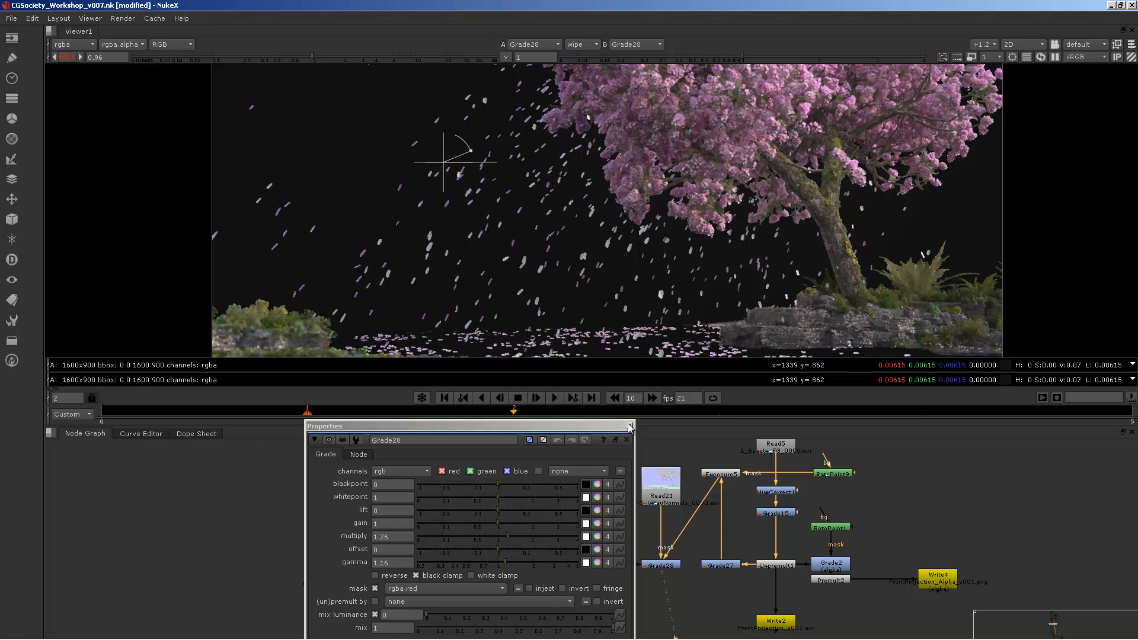
pyautogui.click(630, 426)
# Step: View the roto-masked Grade5 output and the Merge12 result with the Read12 environment fog
pyautogui.click(618, 567)
pyautogui.press('1')
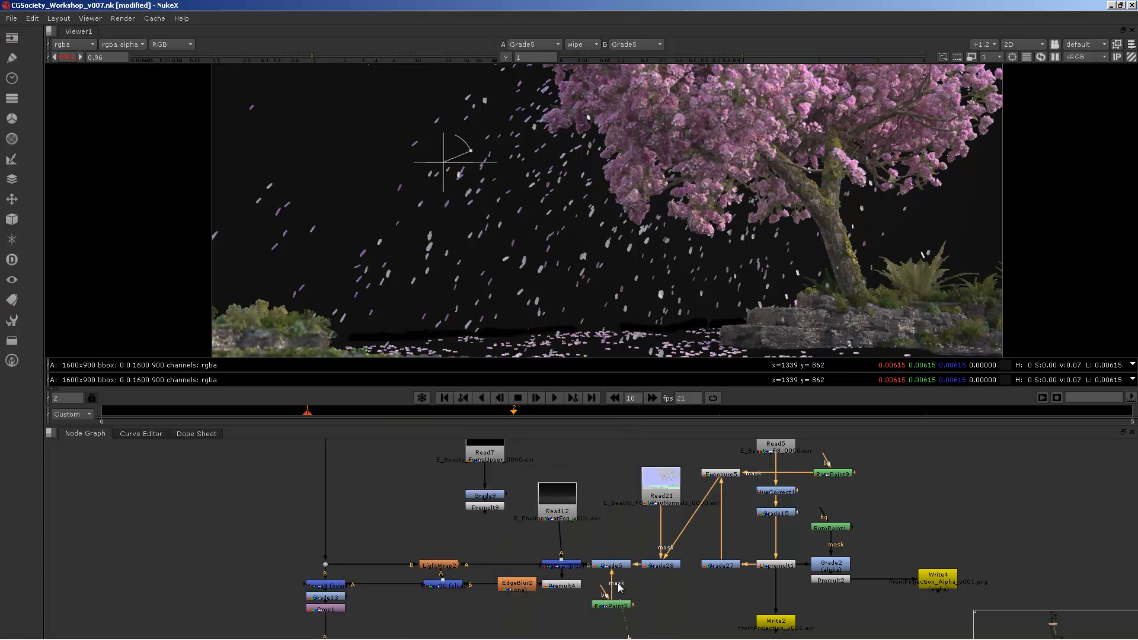
pyautogui.click(618, 605)
pyautogui.click(567, 568)
pyautogui.press('1')
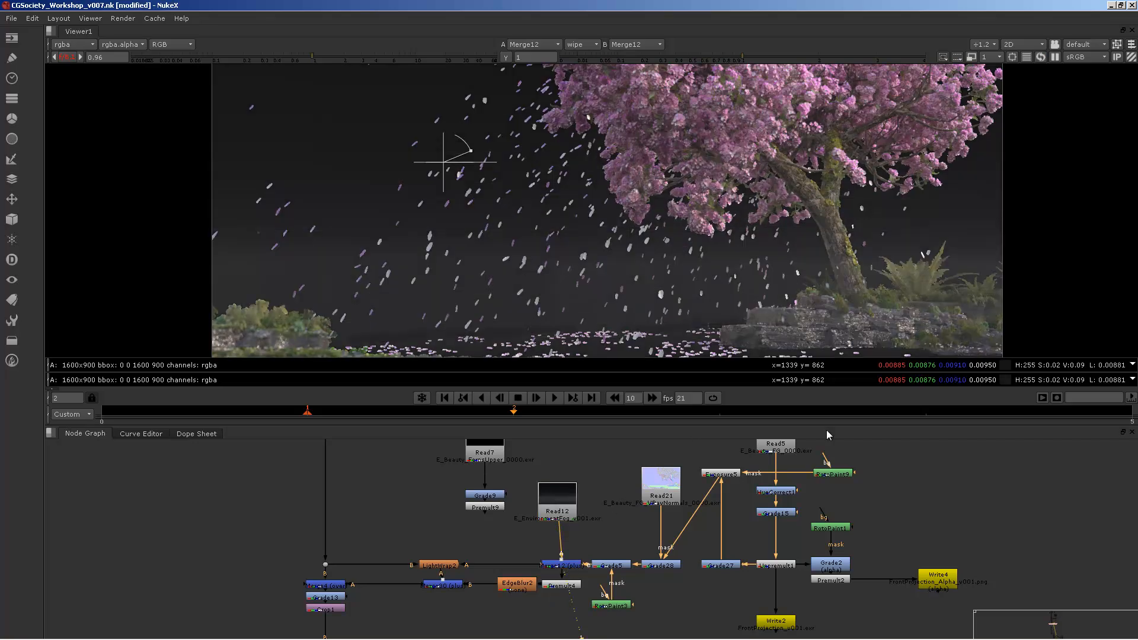
# Step: View the Premult4 output below Merge12 to check the premultiplied foreground
pyautogui.scroll(-3, 660, 528)
pyautogui.moveTo(534, 479); pyautogui.dragTo(620, 485, button='middle')
pyautogui.scroll(3, 687, 485)
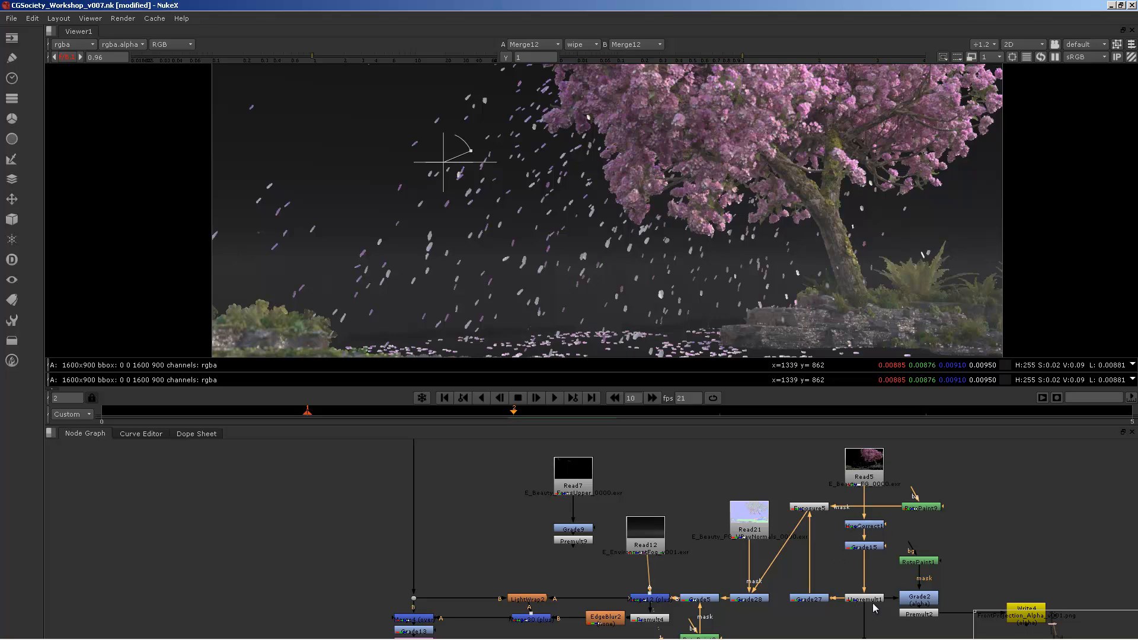
pyautogui.moveTo(633, 603); pyautogui.dragTo(632, 540, button='middle')
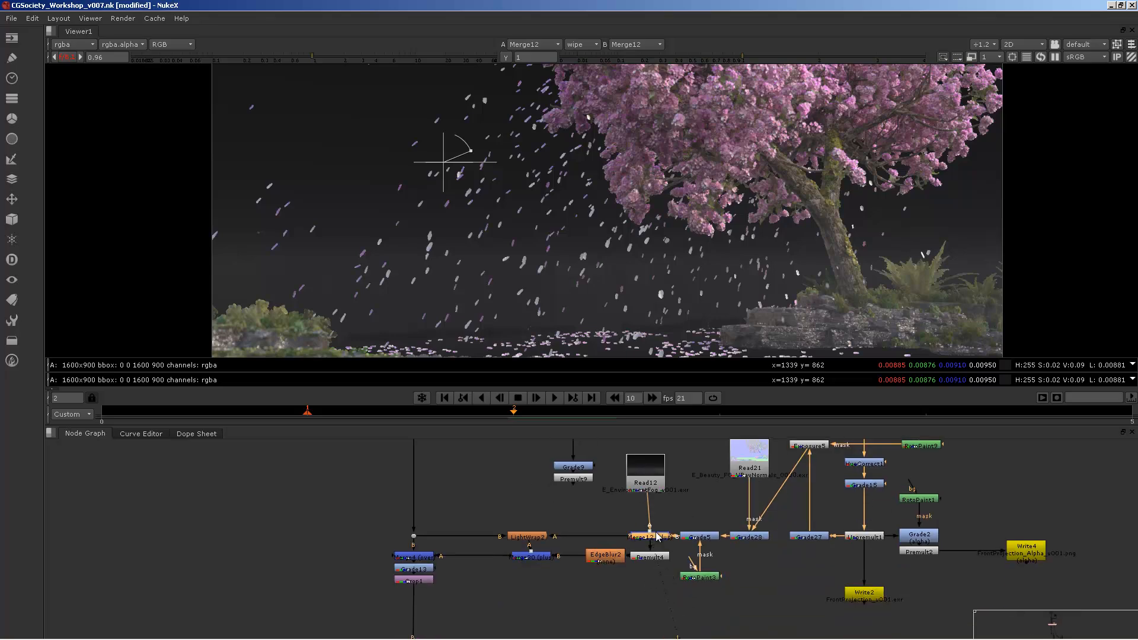
pyautogui.click(652, 557)
pyautogui.press('1')
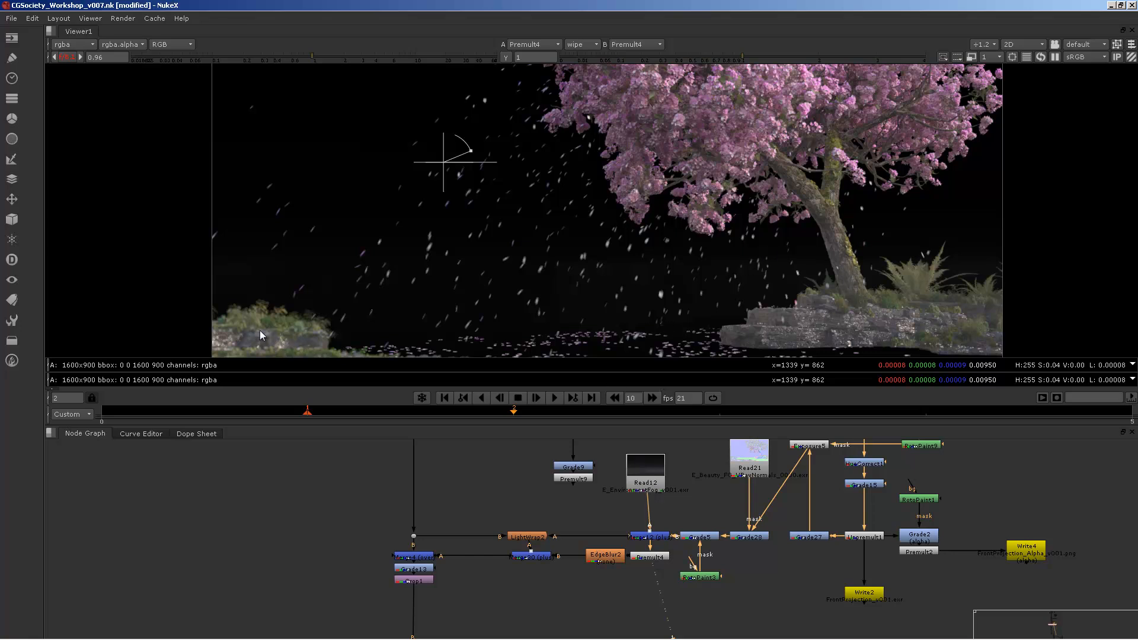
# Step: View the EdgeBlur2, Merge30 and LightWrap2 outputs in turn to follow the foreground's edge softening and light wrap
pyautogui.click(596, 556)
pyautogui.press('1')
pyautogui.click(522, 557)
pyautogui.press('1')
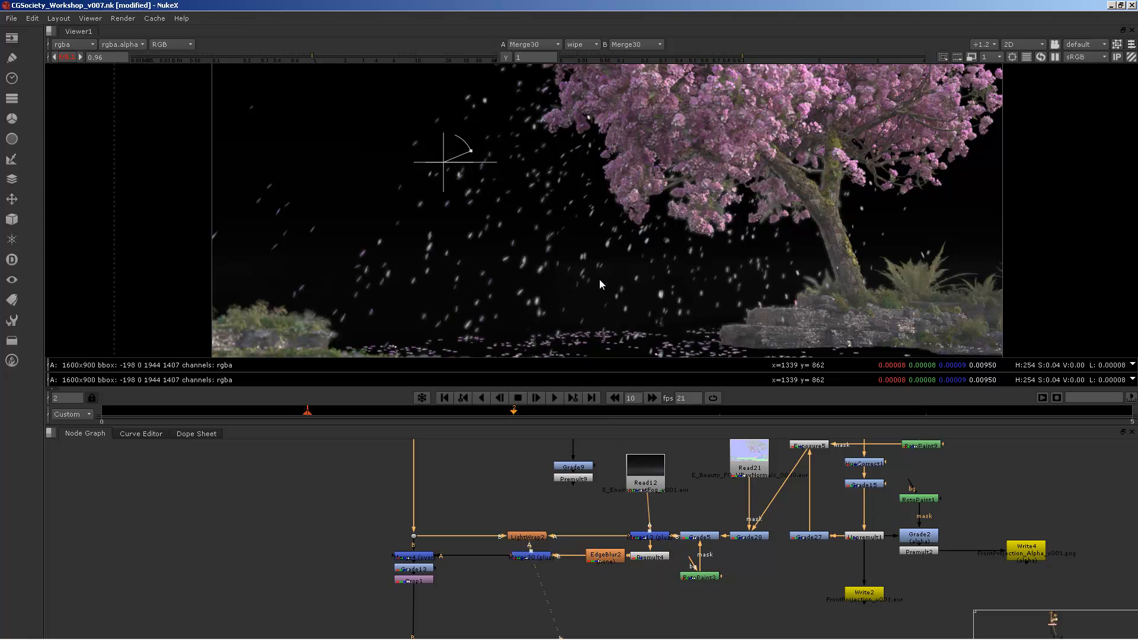
pyautogui.click(525, 540)
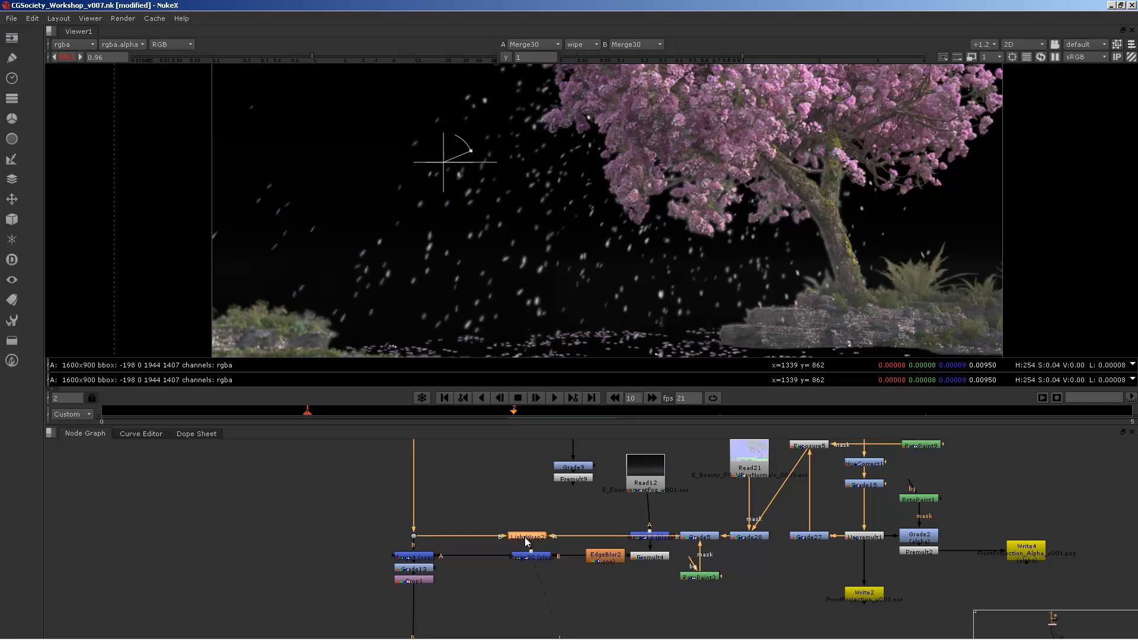
pyautogui.press('1')
# Step: View the Merge4 output with the foreground over the waterfall background, and compare it with the Crop1 output
pyautogui.click(420, 557)
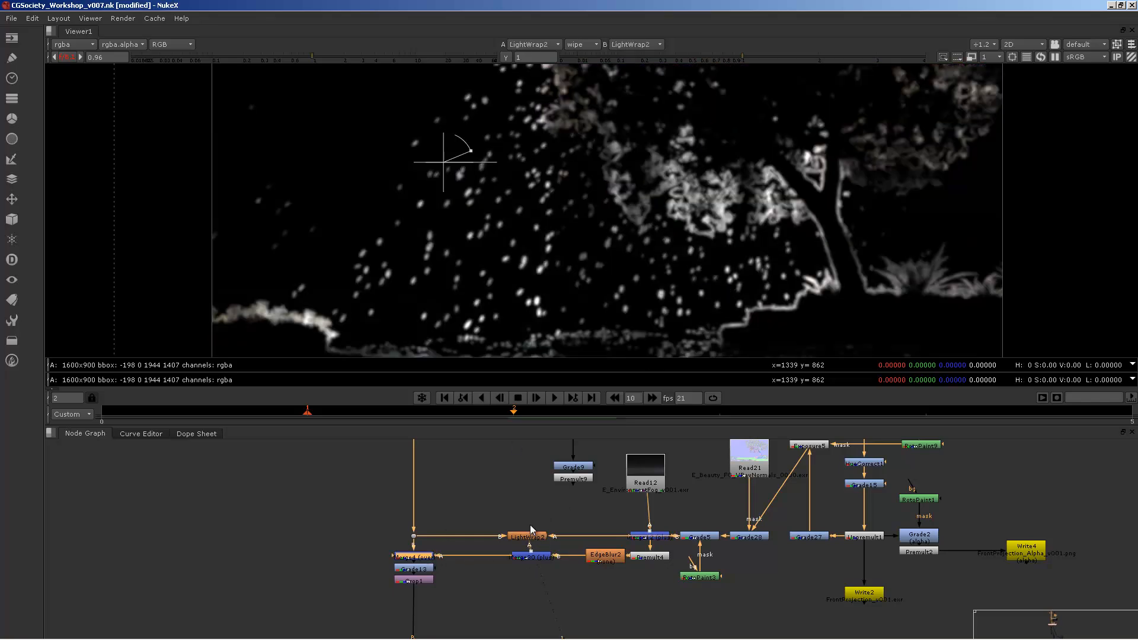
pyautogui.press('1')
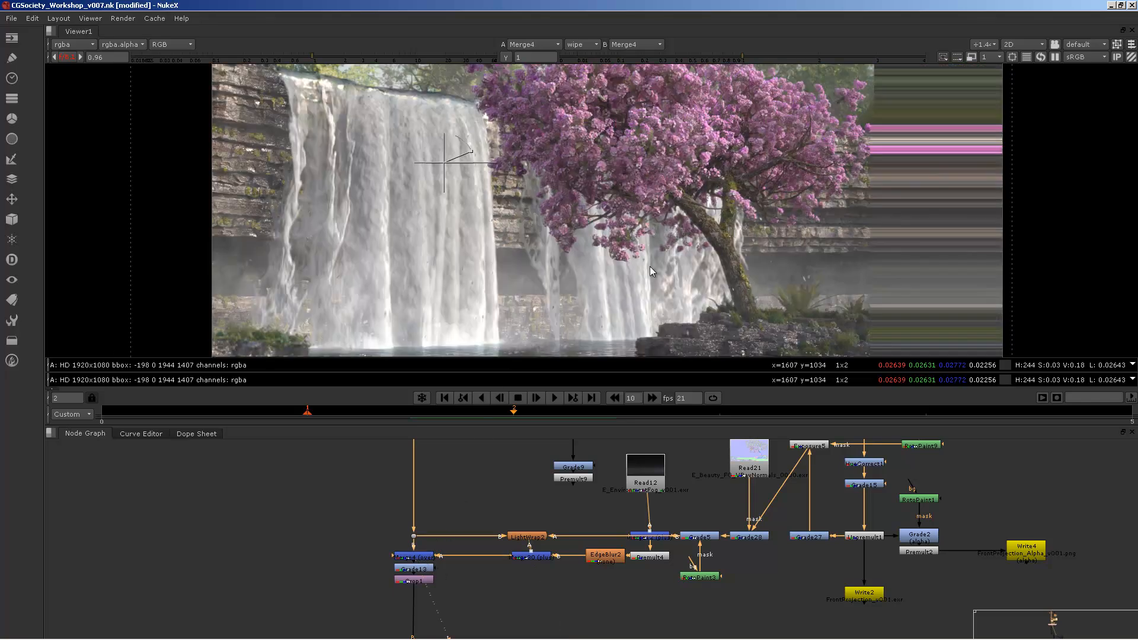
pyautogui.moveTo(650, 266); pyautogui.dragTo(720, 211, button='middle')
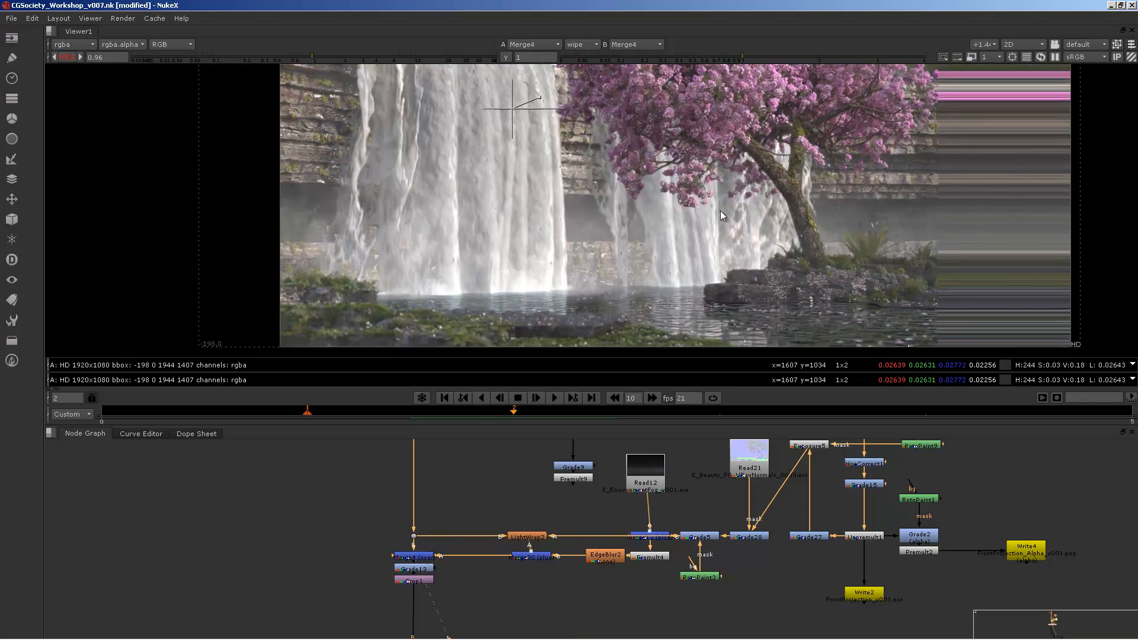
pyautogui.scroll(-3, 529, 563)
pyautogui.moveTo(462, 526); pyautogui.dragTo(501, 557, button='middle')
pyautogui.scroll(5, 493, 584)
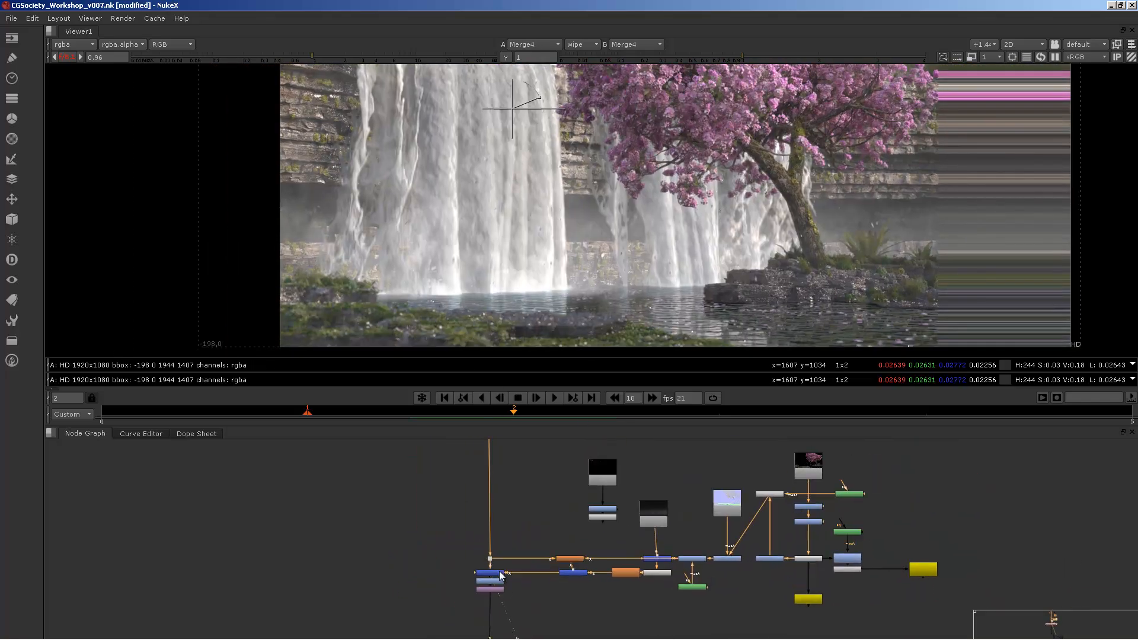
pyautogui.click(491, 593)
pyautogui.press('1')
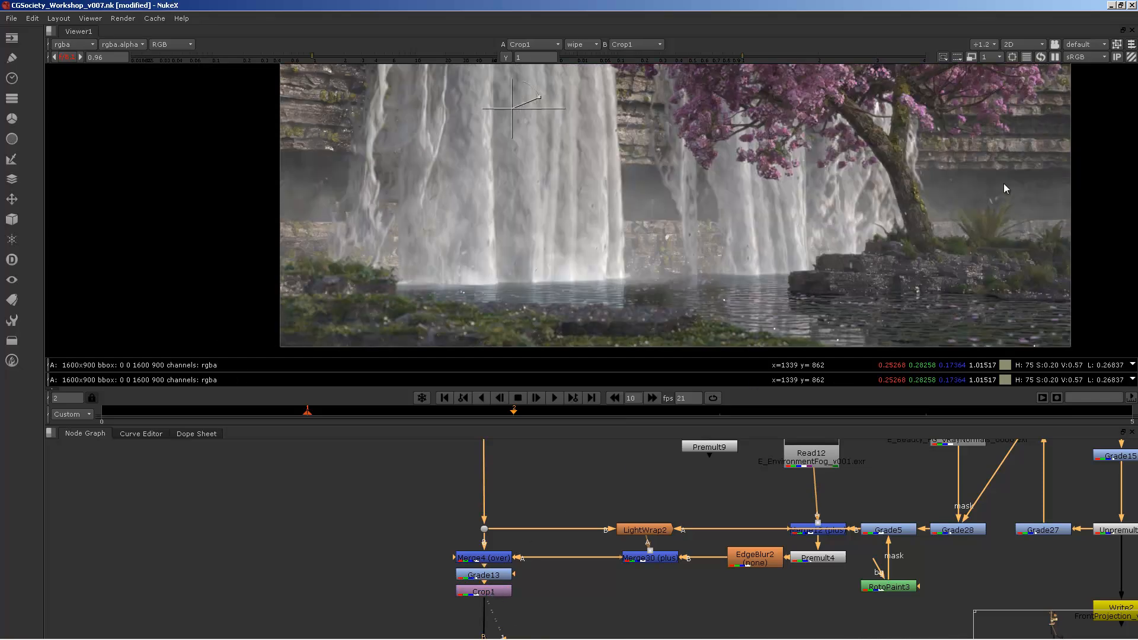
pyautogui.moveTo(938, 178); pyautogui.dragTo(841, 240, button='middle')
# Step: Toggle Merge30 off and on while examining the light wrap on the blossom edges close up in the Crop1 output
pyautogui.click(651, 555)
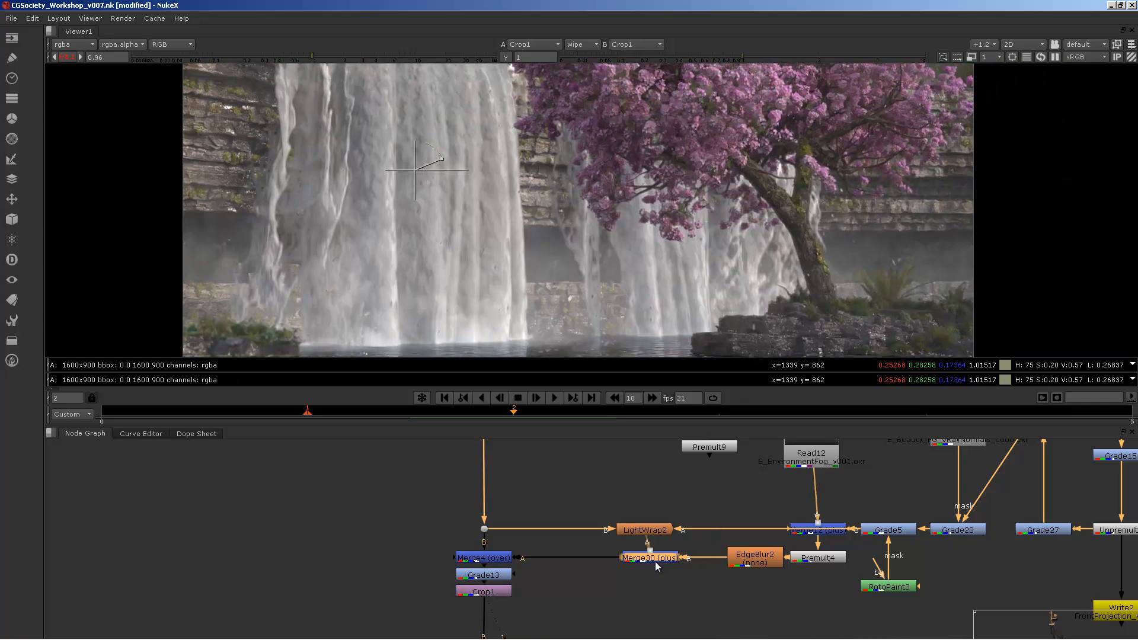
pyautogui.scroll(5, 648, 218)
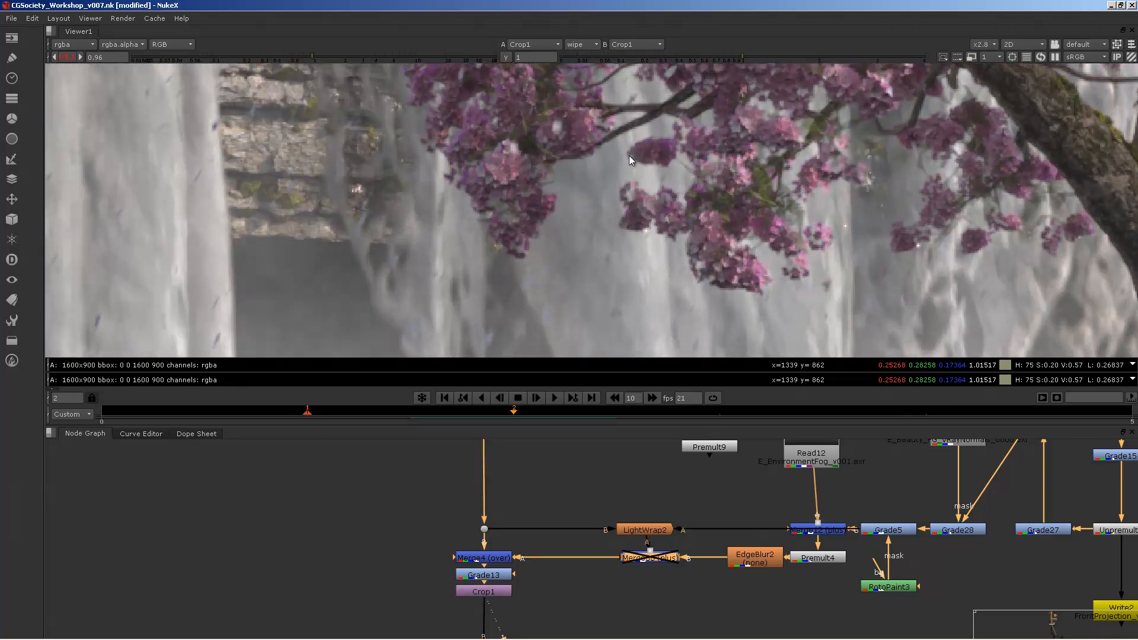
pyautogui.scroll(5, 630, 156)
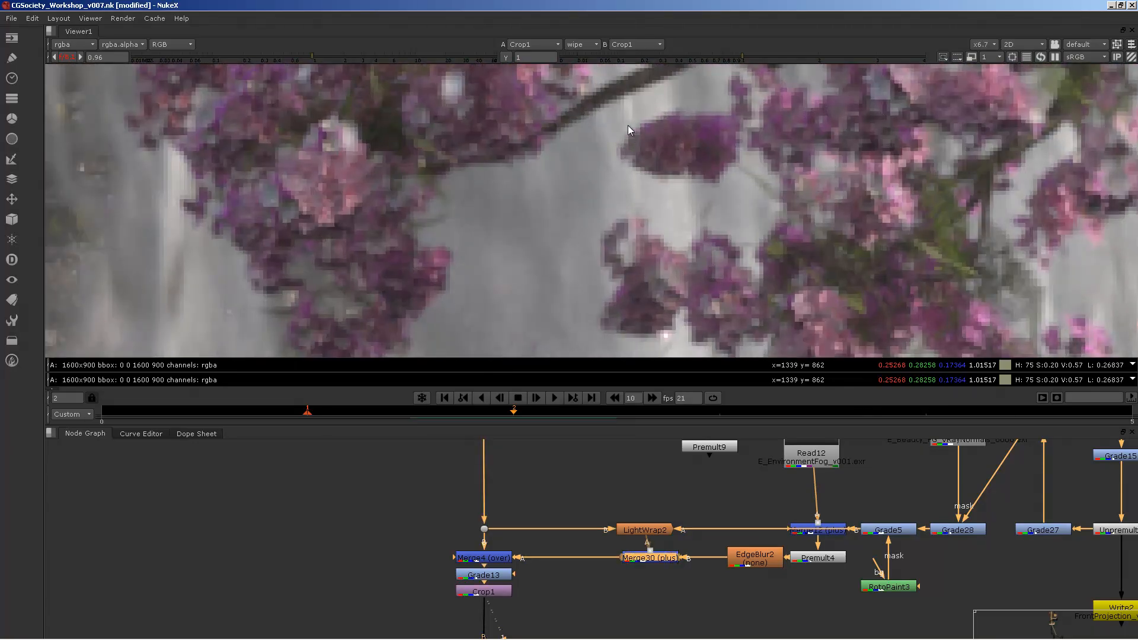
# Step: Toggle the Merge30 light-wrap node off and on repeatedly to compare the edges of the purple blossoms at close range
pyautogui.press('d')
pyautogui.press('d')
pyautogui.press('d')
pyautogui.press('d')
pyautogui.moveTo(343, 204); pyautogui.dragTo(640, 209, button='middle')
pyautogui.press('d')
pyautogui.press('d')
pyautogui.press('d')
pyautogui.press('d')
pyautogui.press('d')
pyautogui.press('d')
pyautogui.press('d')
pyautogui.press('d')
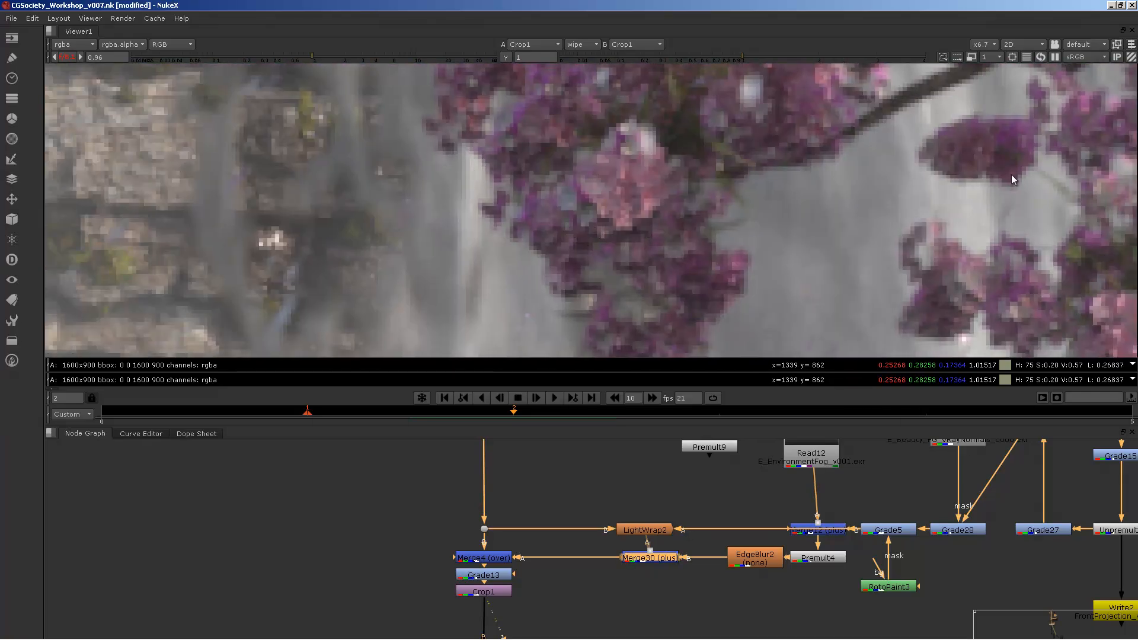
pyautogui.press('d')
pyautogui.press('d')
pyautogui.press('d')
pyautogui.press('d')
pyautogui.scroll(-4, 895, 213)
pyautogui.scroll(-6, 896, 213)
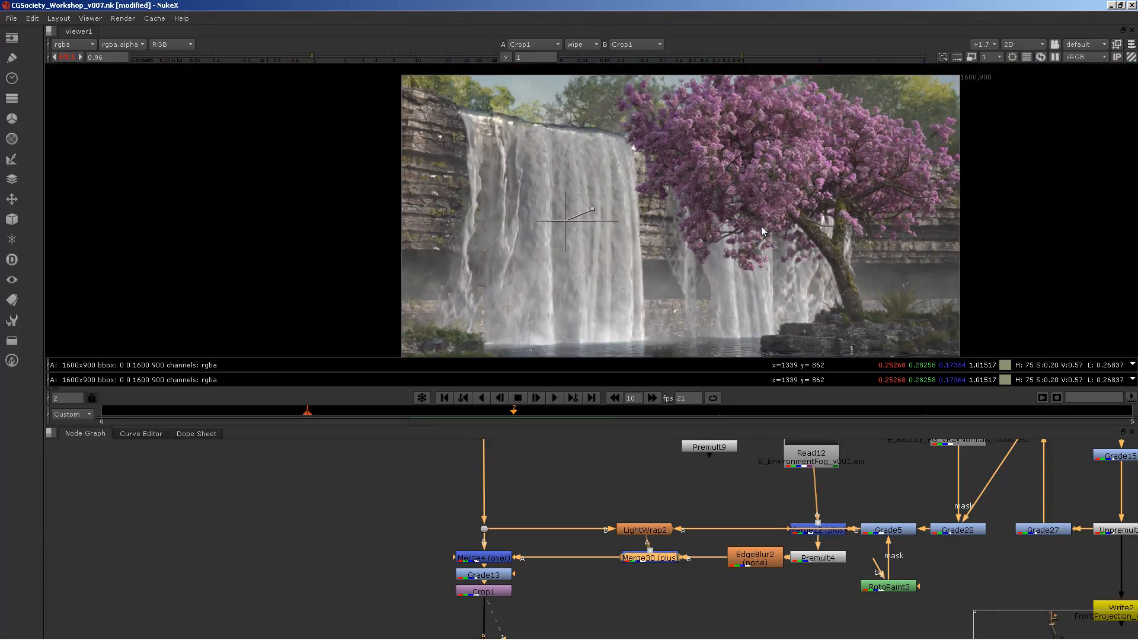
# Step: Compare the lower branches against the waterfall with Merge30 enabled and disabled, and examine the whole frame
pyautogui.scroll(4, 691, 208)
pyautogui.scroll(2, 691, 208)
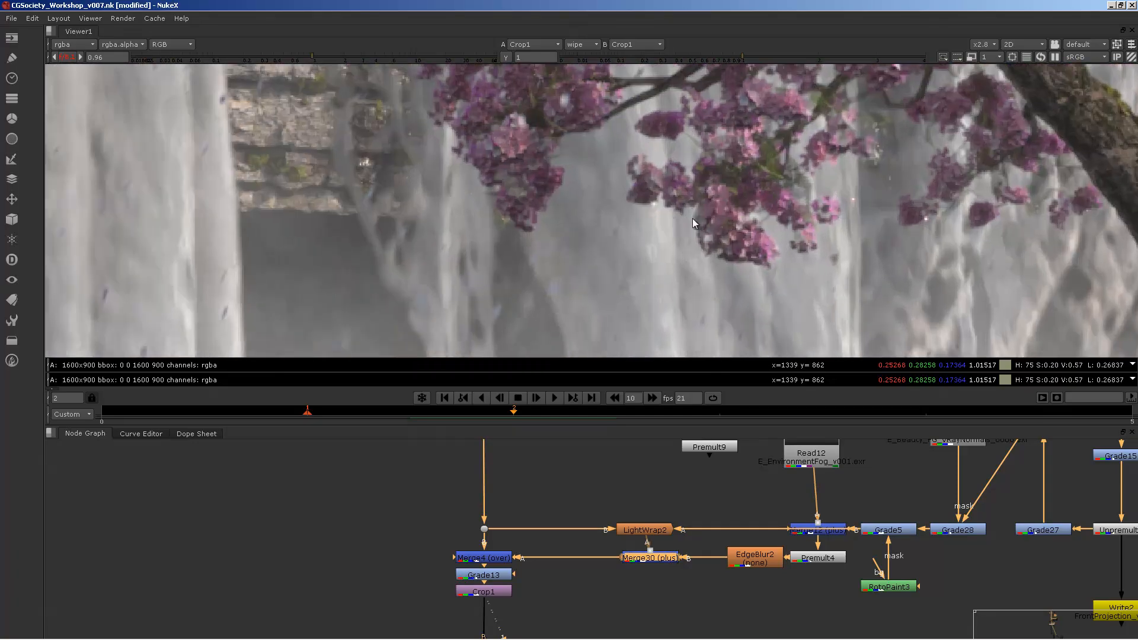
pyautogui.moveTo(771, 258); pyautogui.dragTo(705, 229, button='middle')
pyautogui.press('d')
pyautogui.press('d')
pyautogui.press('d')
pyautogui.press('d')
pyautogui.press('d')
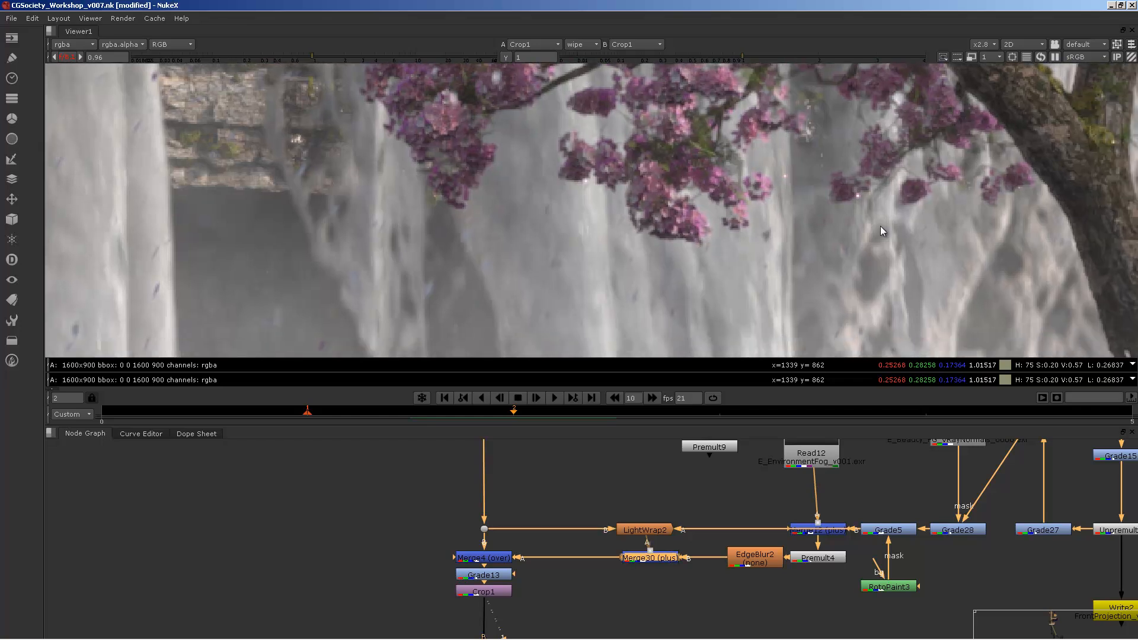
pyautogui.press('d')
pyautogui.press('d')
pyautogui.press('d')
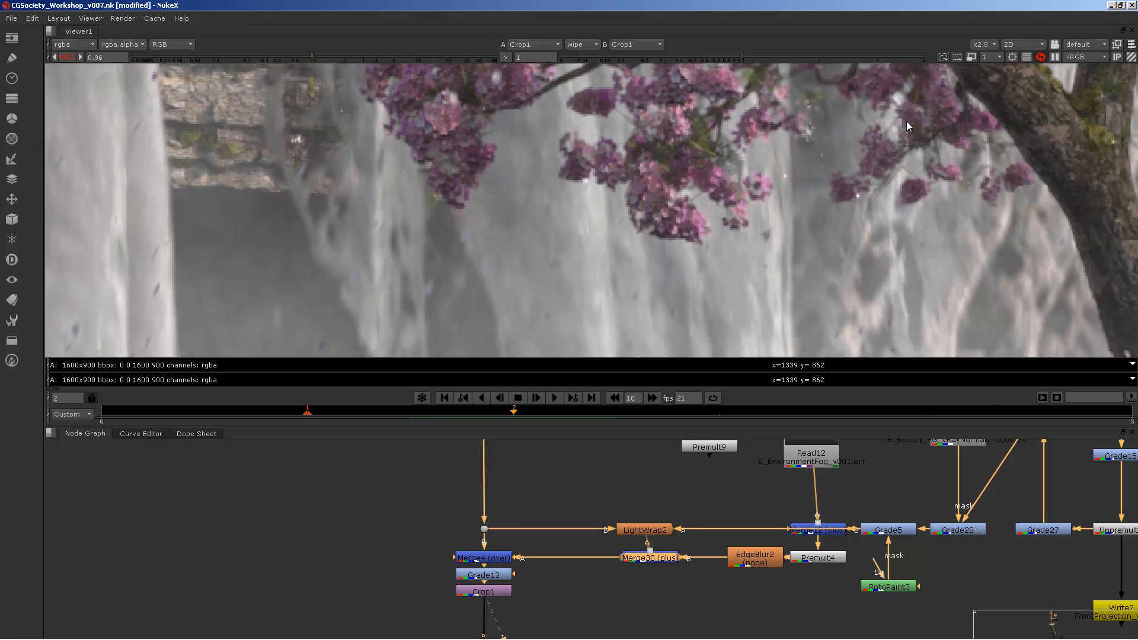
pyautogui.scroll(-3, 998, 237)
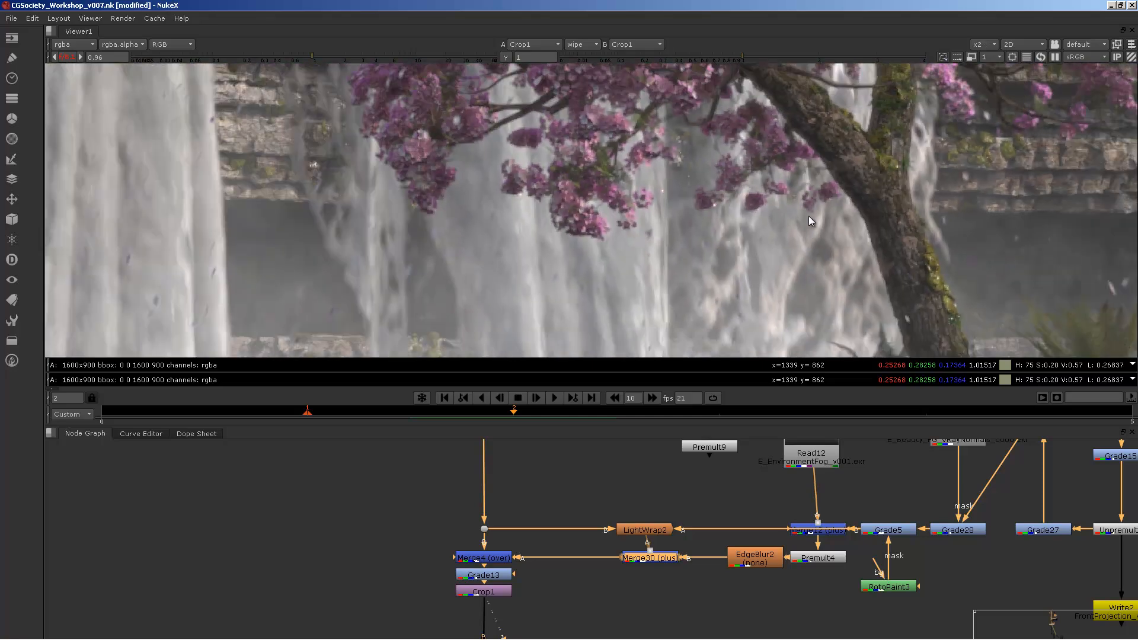
pyautogui.scroll(-5, 786, 245)
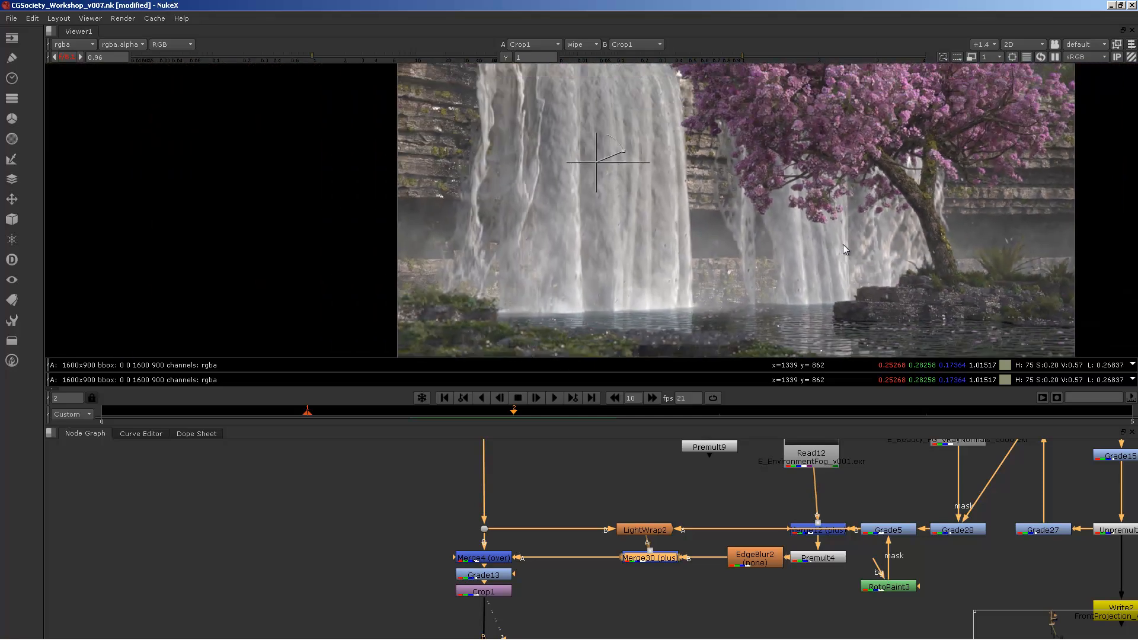
pyautogui.moveTo(657, 230); pyautogui.dragTo(666, 249, button='middle')
pyautogui.scroll(1, 665, 249)
# Step: Display the output of Merge28, where the foreground branch joins the main composite
pyautogui.moveTo(658, 567); pyautogui.dragTo(816, 463, button='middle')
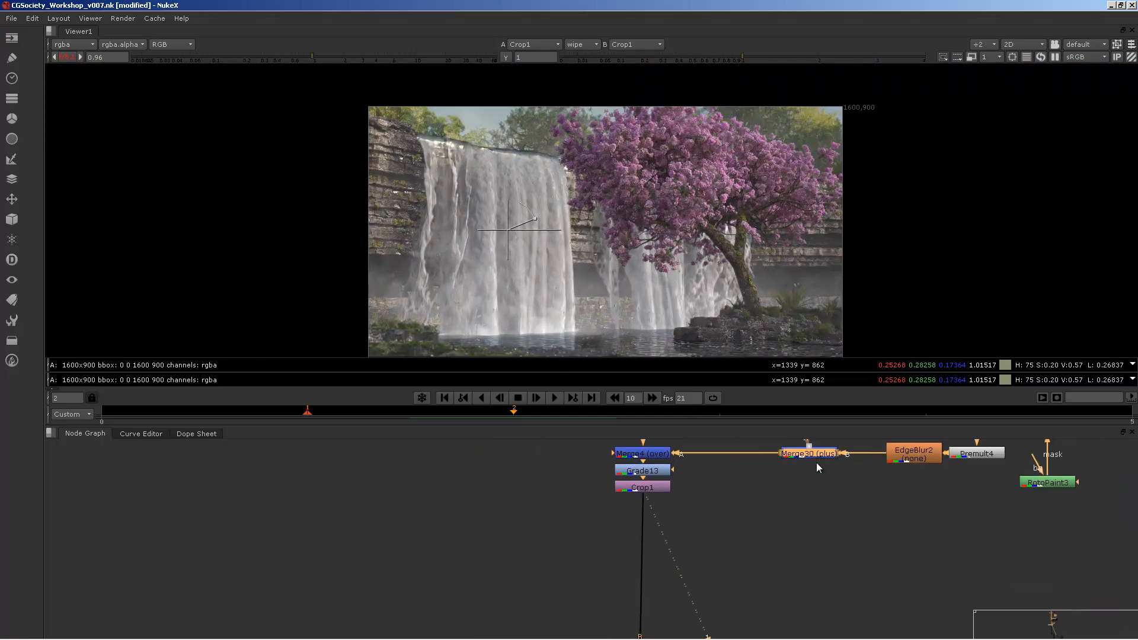
pyautogui.moveTo(732, 575); pyautogui.dragTo(675, 436, button='middle')
pyautogui.scroll(-3, 690, 628)
pyautogui.moveTo(690, 628); pyautogui.dragTo(543, 533, button='middle')
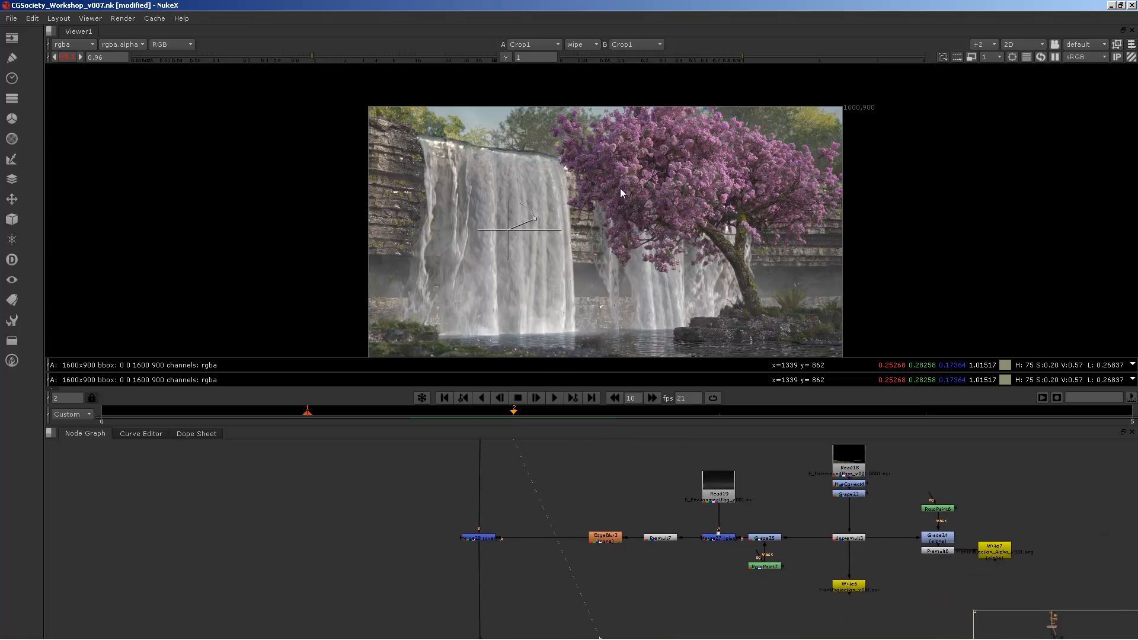
pyautogui.moveTo(621, 189); pyautogui.dragTo(626, 172, button='middle')
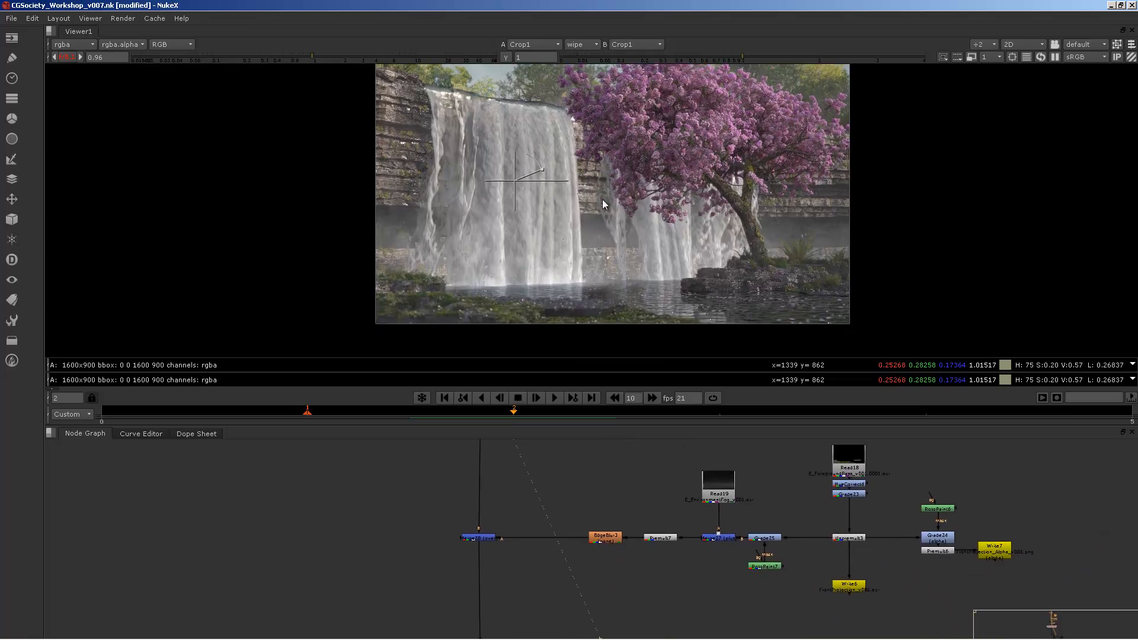
pyautogui.moveTo(676, 203); pyautogui.dragTo(700, 261, button='middle')
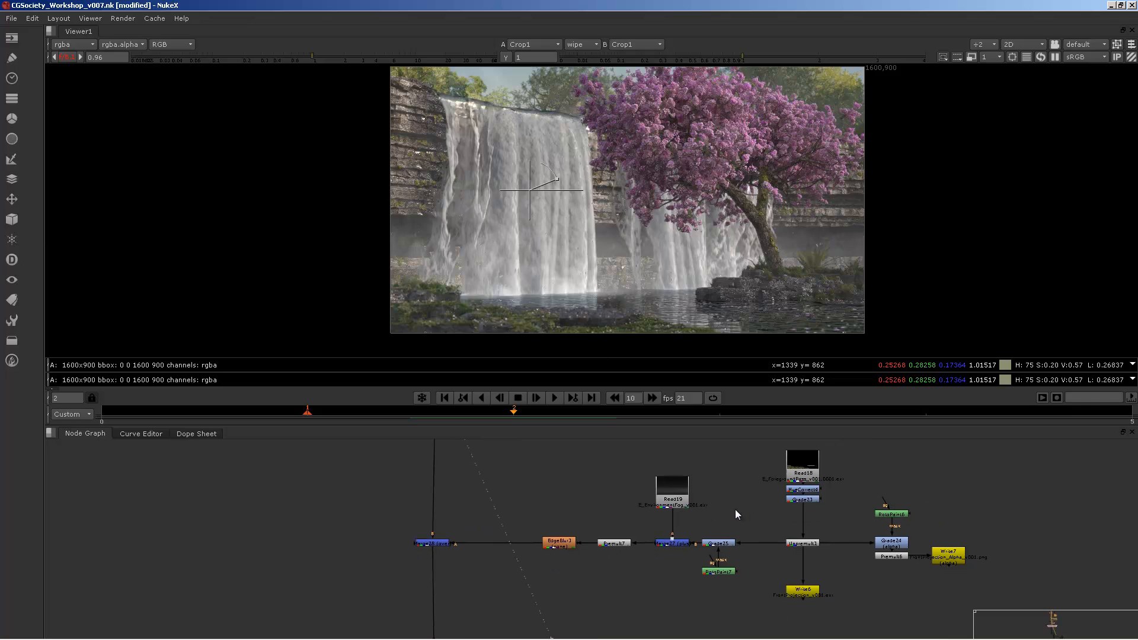
pyautogui.scroll(2, 912, 536)
pyautogui.scroll(-2, 738, 517)
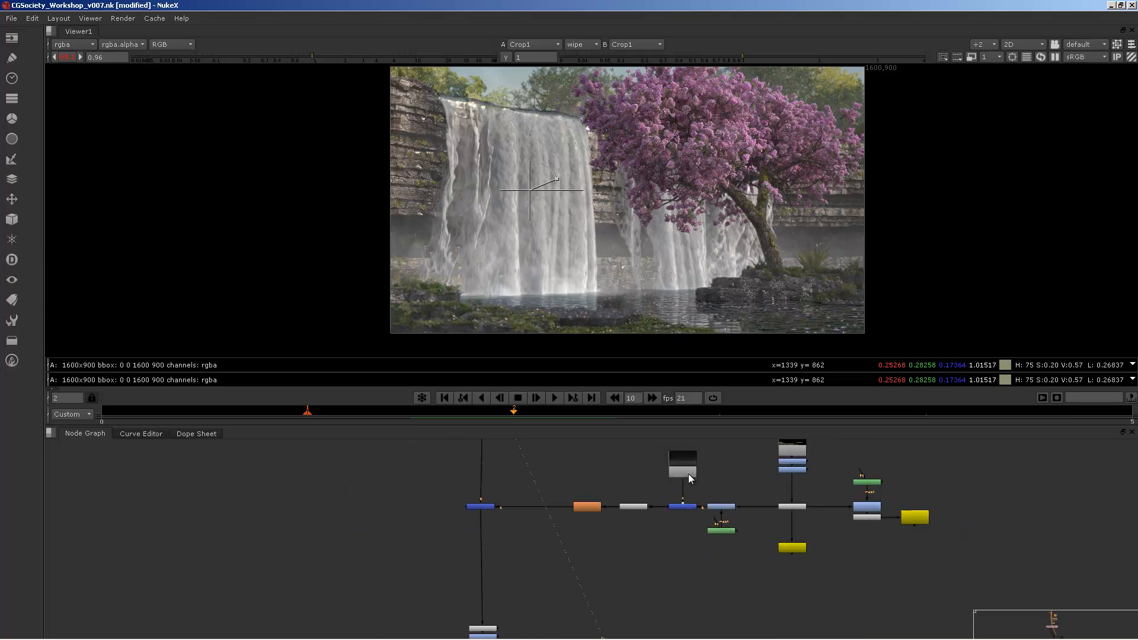
pyautogui.scroll(-1, 687, 474)
pyautogui.moveTo(673, 442); pyautogui.dragTo(639, 549, button='middle')
pyautogui.scroll(1, 710, 485)
pyautogui.moveTo(710, 485); pyautogui.dragTo(684, 530, button='middle')
pyautogui.scroll(-1, 696, 454)
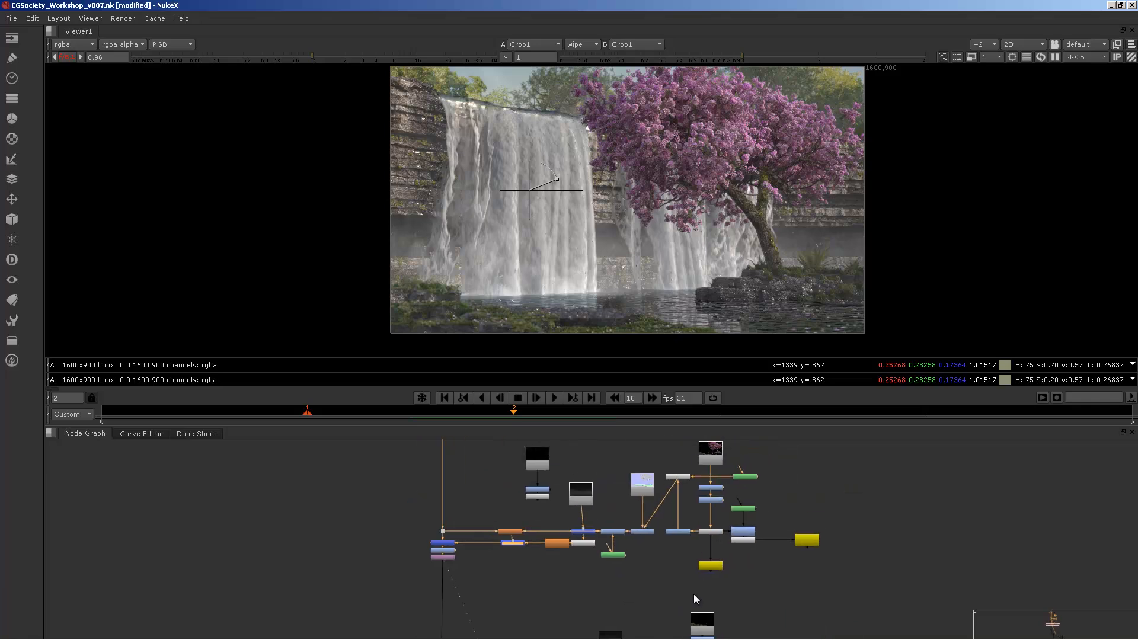
pyautogui.moveTo(694, 594); pyautogui.dragTo(739, 500, button='middle')
pyautogui.scroll(2, 762, 537)
pyautogui.moveTo(762, 537); pyautogui.dragTo(834, 497, button='middle')
pyautogui.click(448, 560)
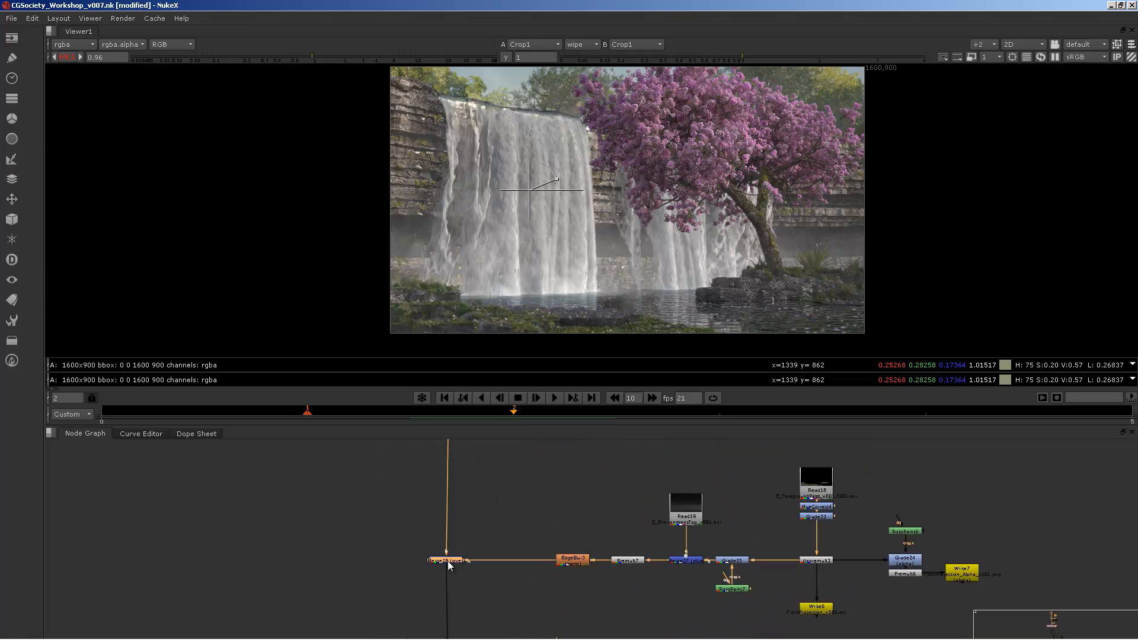
pyautogui.press('1')
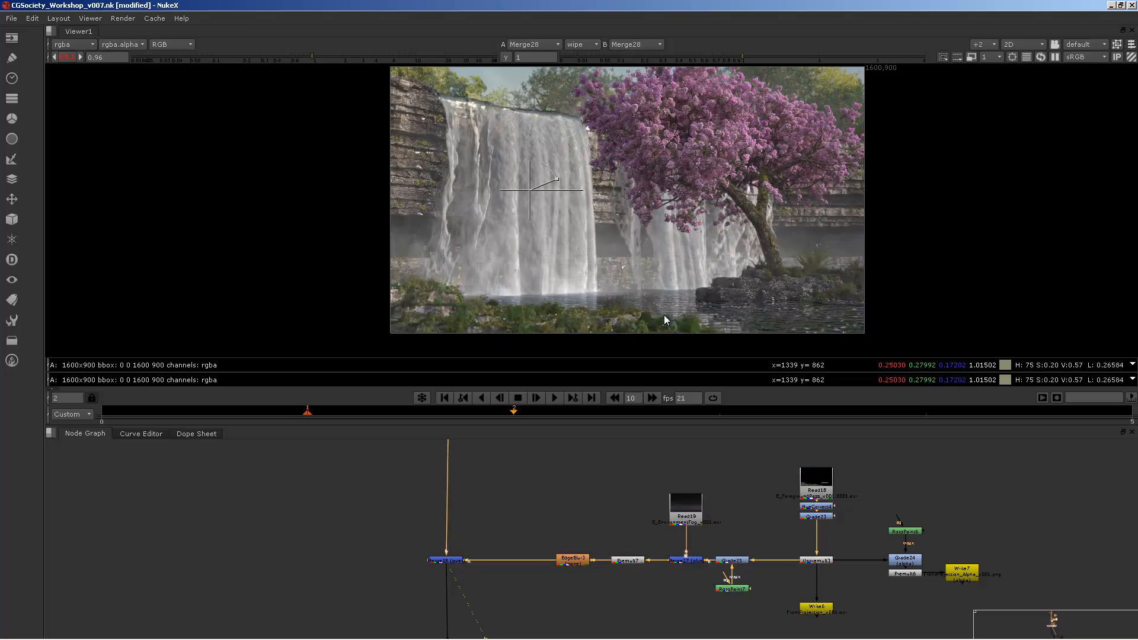
# Step: Display the foreground pass from Read18 after its HueCorrect4 and Grade23 corrections in turn
pyautogui.moveTo(725, 557); pyautogui.dragTo(686, 579, button='middle')
pyautogui.click(776, 508)
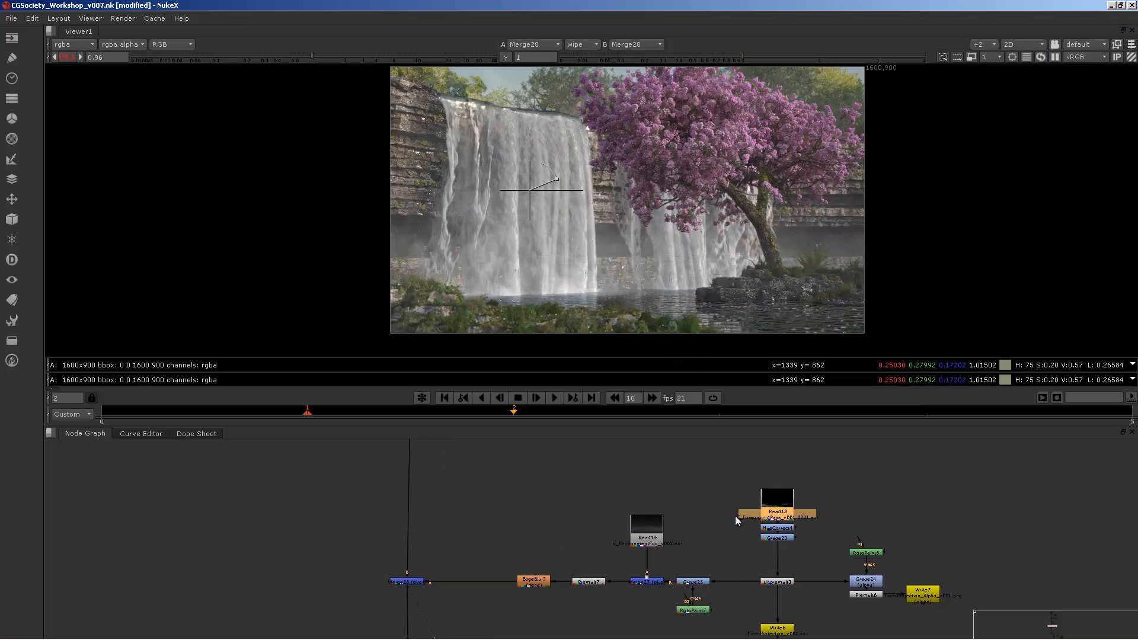
pyautogui.moveTo(735, 516); pyautogui.dragTo(723, 445, button='middle')
pyautogui.moveTo(653, 487); pyautogui.dragTo(635, 495, button='middle')
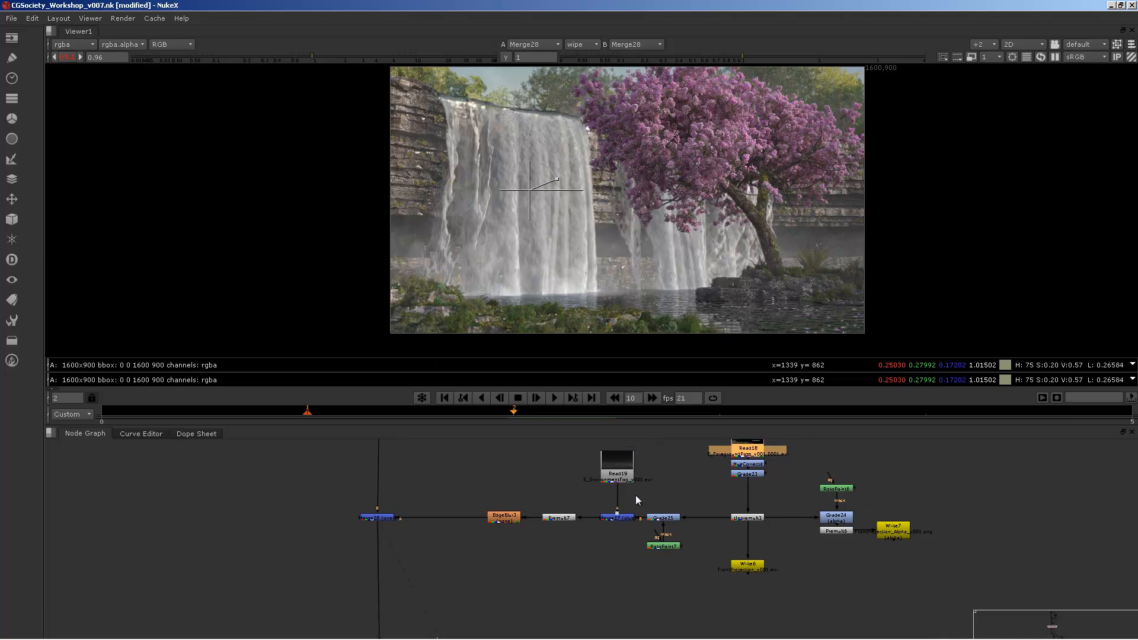
pyautogui.scroll(-1, 590, 504)
pyautogui.moveTo(728, 481); pyautogui.dragTo(700, 510, button='middle')
pyautogui.scroll(3, 701, 510)
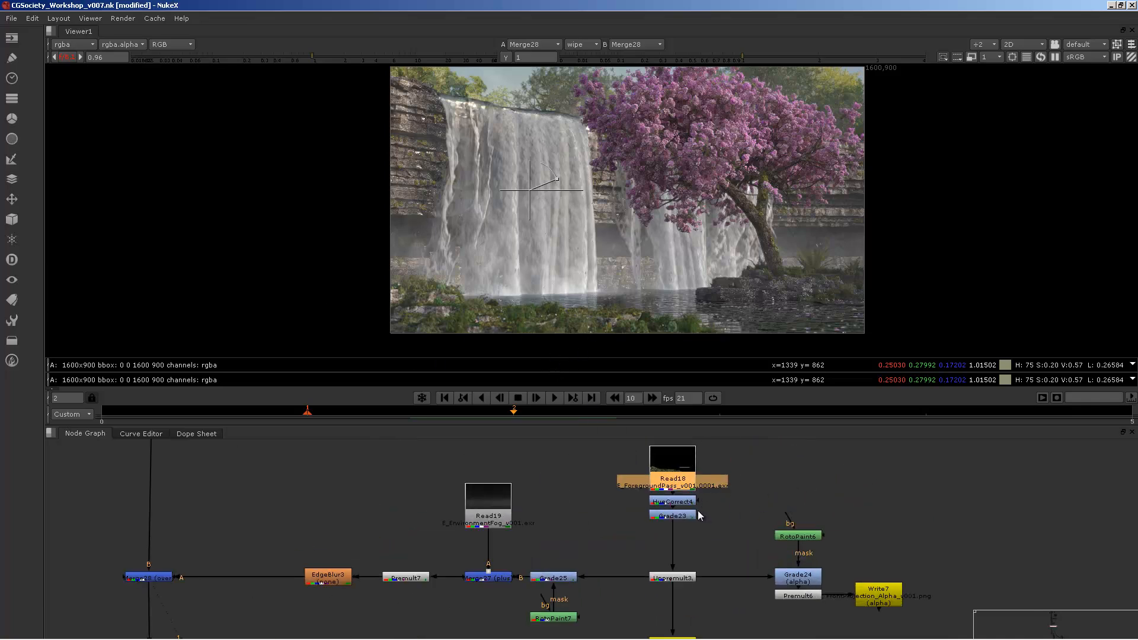
pyautogui.click(682, 501)
pyautogui.press('1')
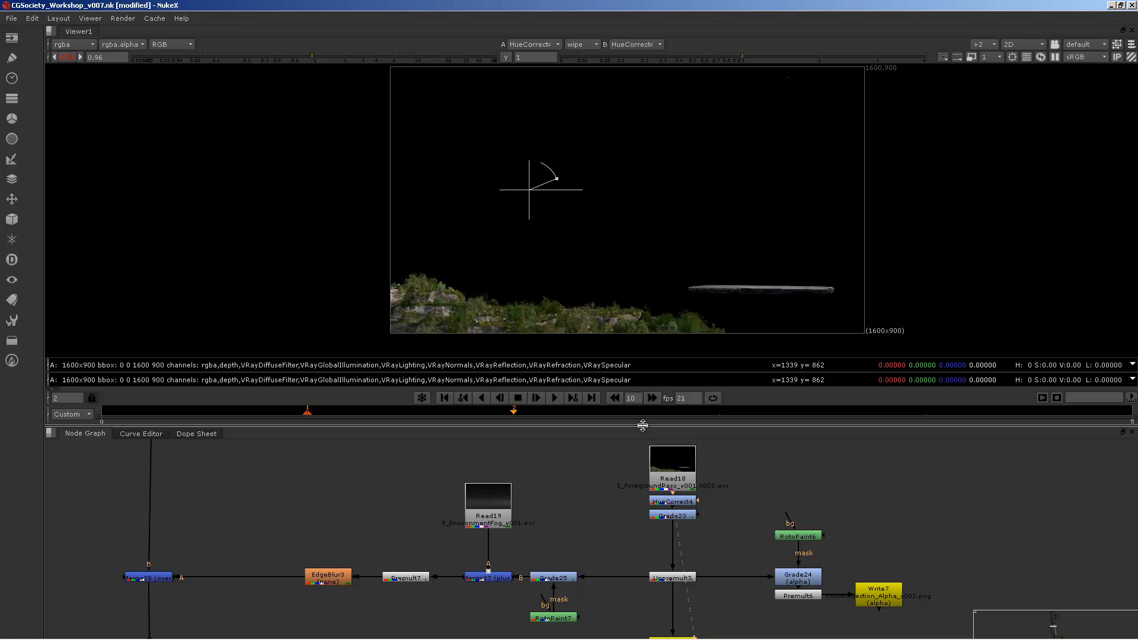
pyautogui.click(679, 517)
pyautogui.press('1')
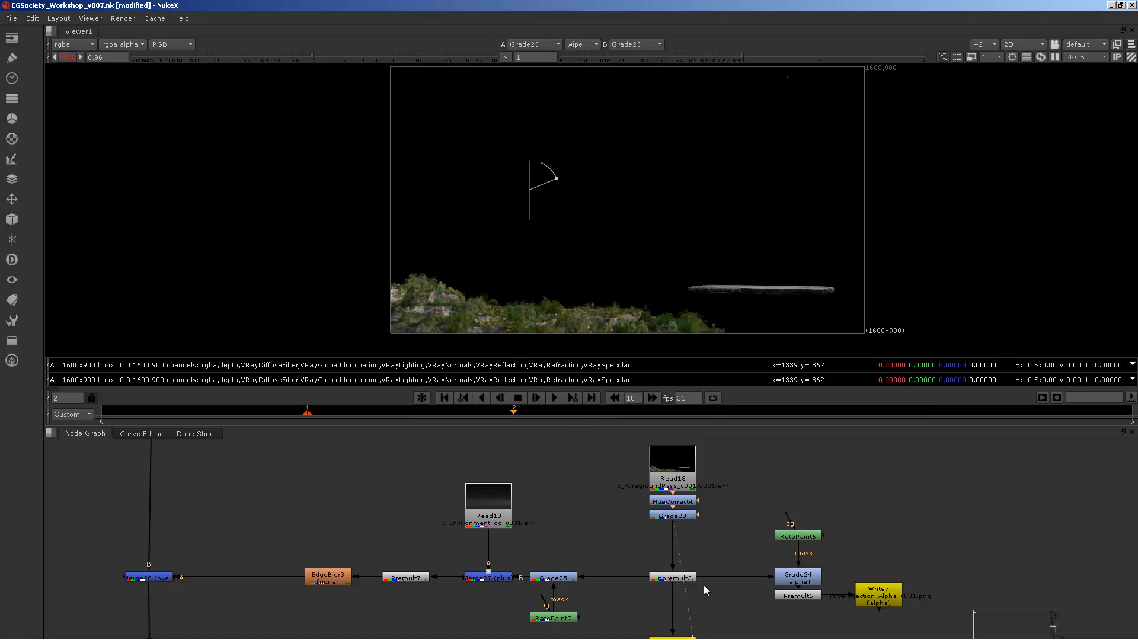
# Step: Display the Grade25 result and move the RotoPaint6, Grade24, Premult6 and Write7 nodes farther away from the foreground's Unpremult node
pyautogui.moveTo(704, 586); pyautogui.dragTo(726, 555, button='middle')
pyautogui.click(595, 537)
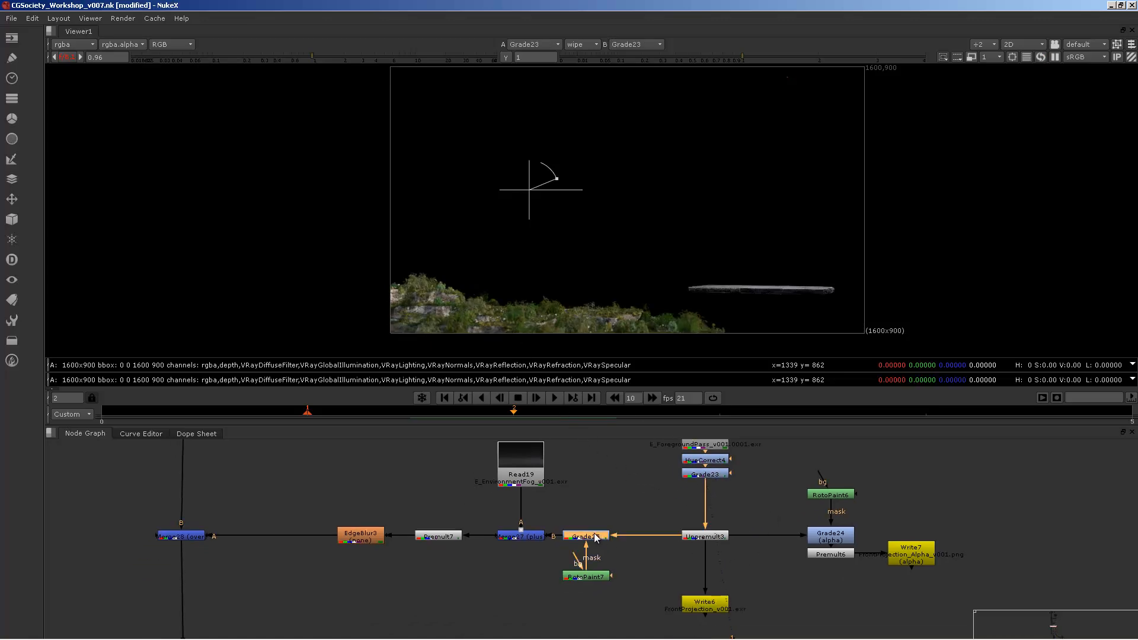
pyautogui.press('1')
pyautogui.moveTo(803, 460); pyautogui.dragTo(960, 612)
pyautogui.moveTo(870, 539); pyautogui.dragTo(1015, 540)
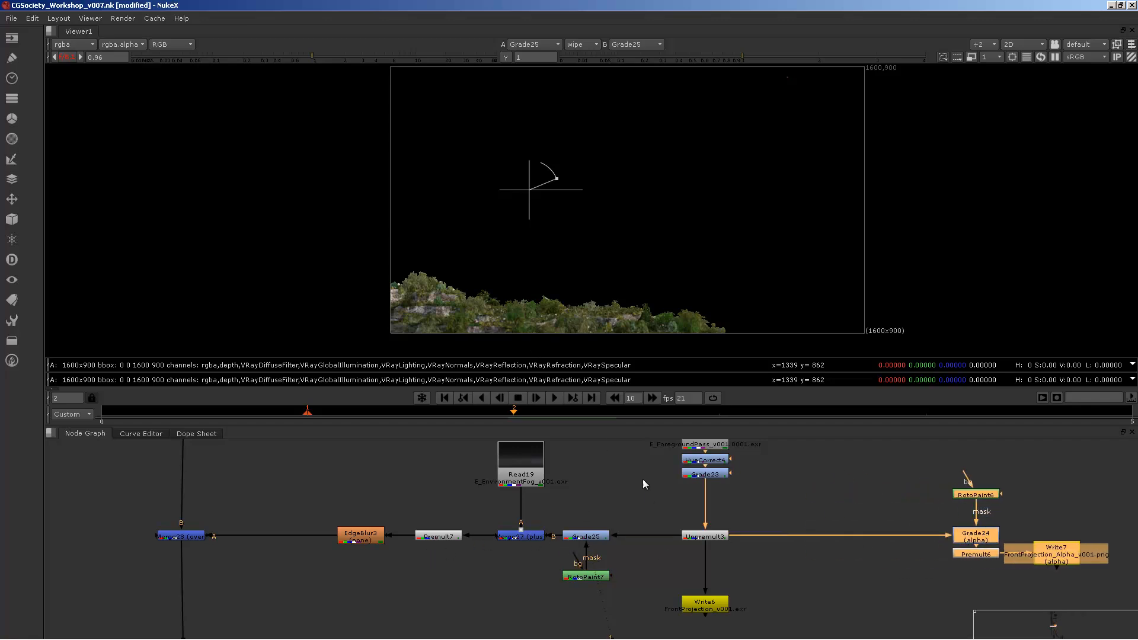
# Step: View the outputs of Merge27, Premult7, EdgeBlur3 and Merge28 in turn to follow the foreground into the composite
pyautogui.click(581, 537)
pyautogui.click(521, 536)
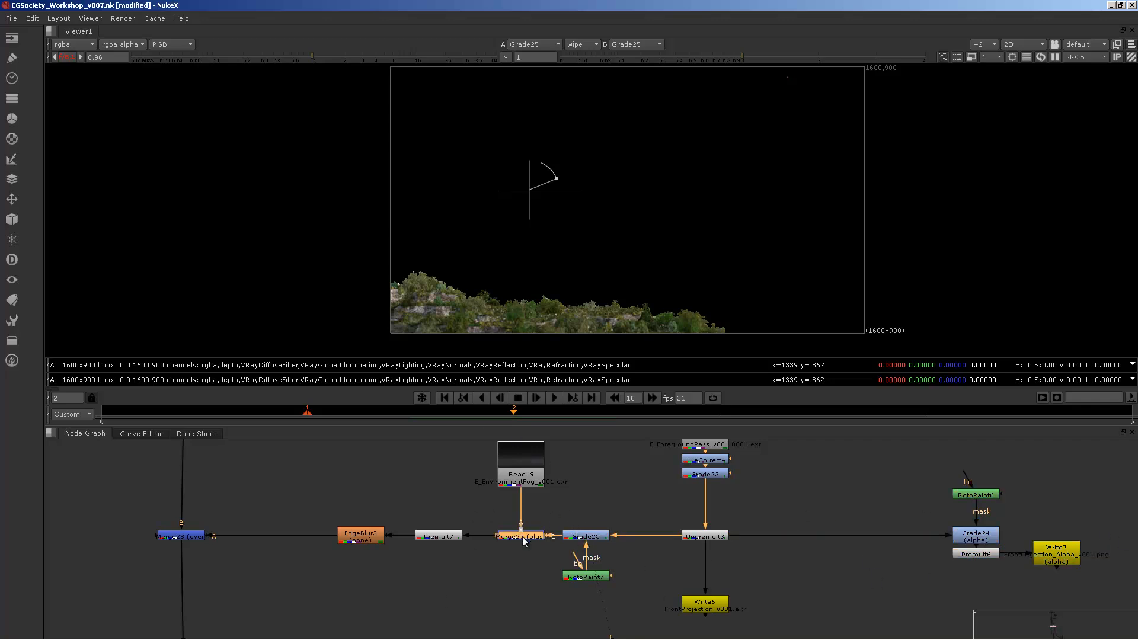
pyautogui.press('1')
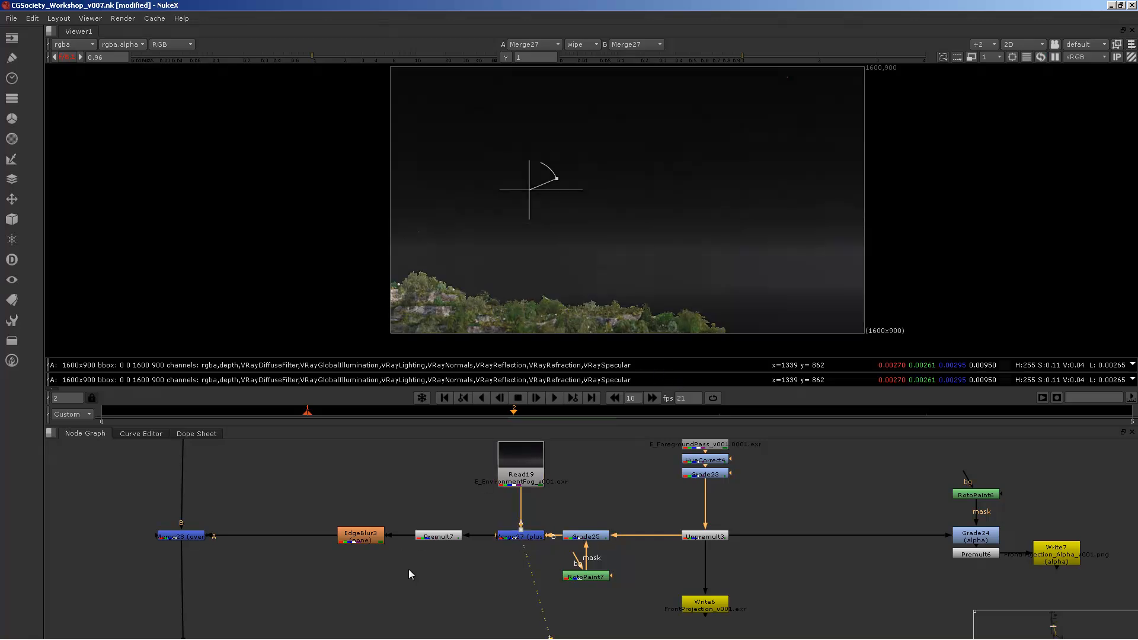
pyautogui.click(443, 536)
pyautogui.press('1')
pyautogui.click(343, 533)
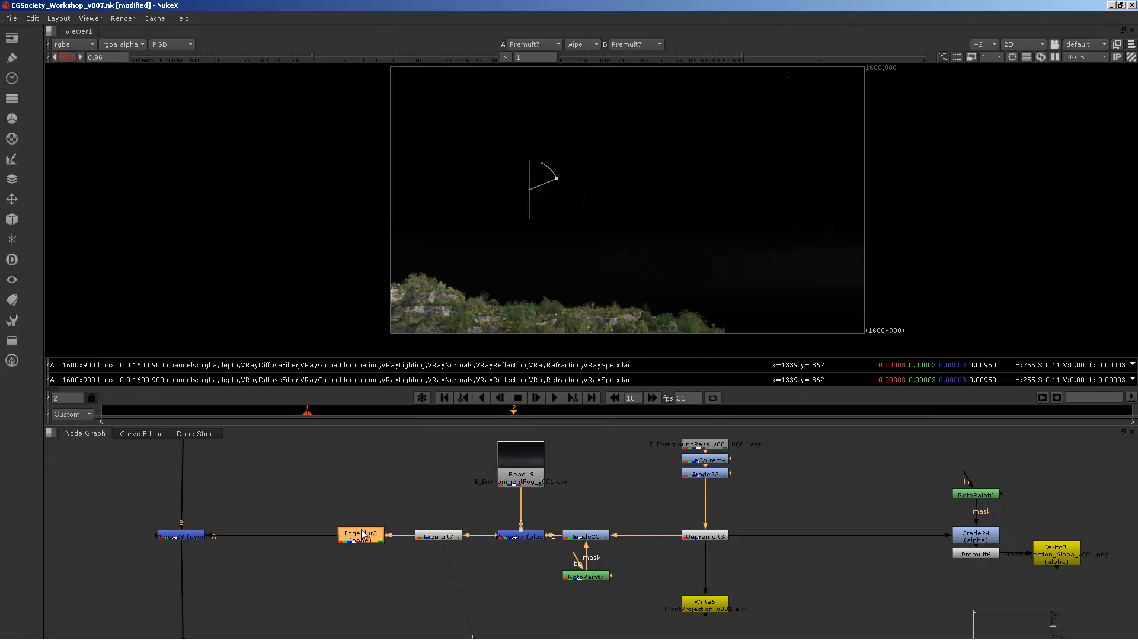
pyautogui.press('1')
pyautogui.click(199, 537)
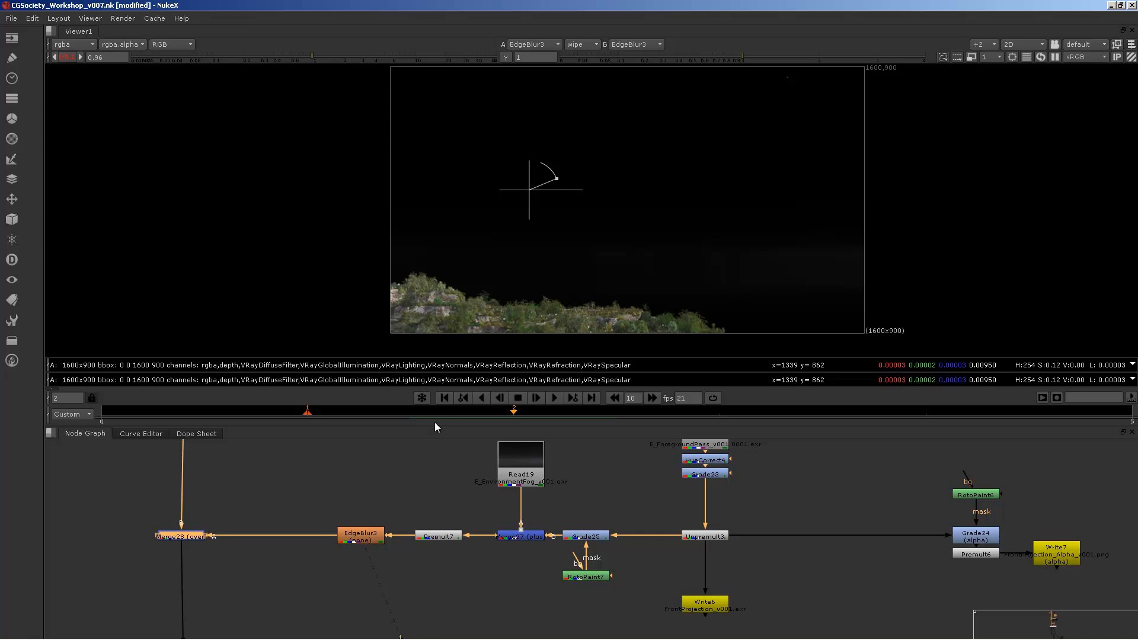
pyautogui.press('1')
pyautogui.click(223, 509)
pyautogui.moveTo(653, 232); pyautogui.dragTo(711, 198, button='middle')
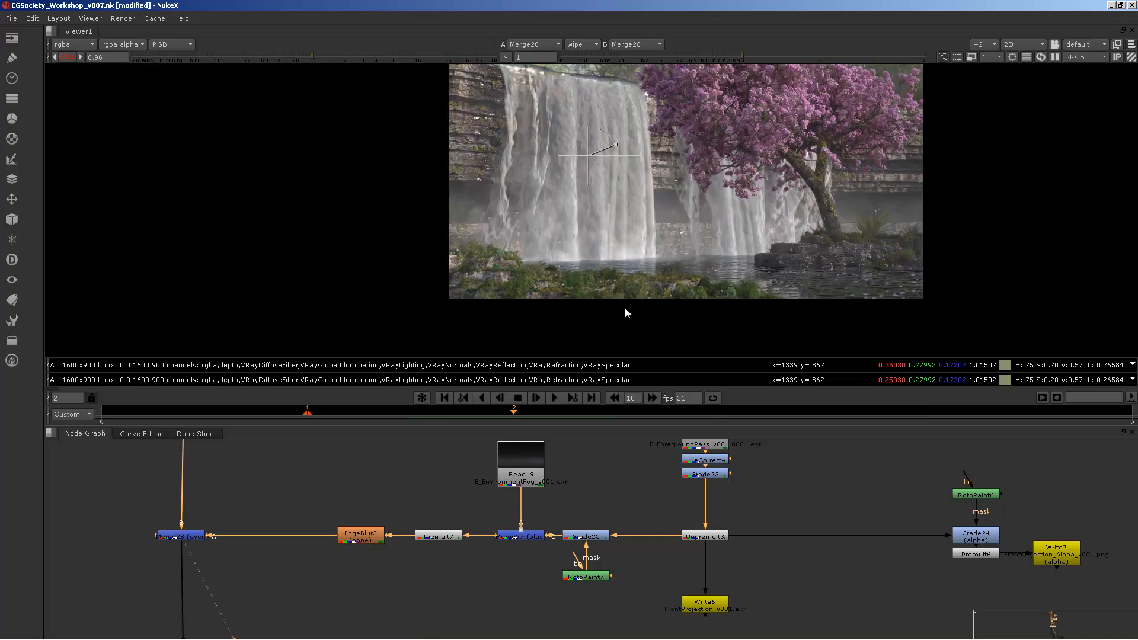
# Step: Display the output of the Exposure1 node, the first correction after the foreground merge
pyautogui.scroll(-2, 489, 549)
pyautogui.moveTo(488, 549); pyautogui.dragTo(562, 567, button='middle')
pyautogui.scroll(-2, 563, 566)
pyautogui.moveTo(468, 628); pyautogui.dragTo(601, 450, button='middle')
pyautogui.moveTo(566, 487); pyautogui.dragTo(546, 548, button='middle')
pyautogui.scroll(3, 553, 510)
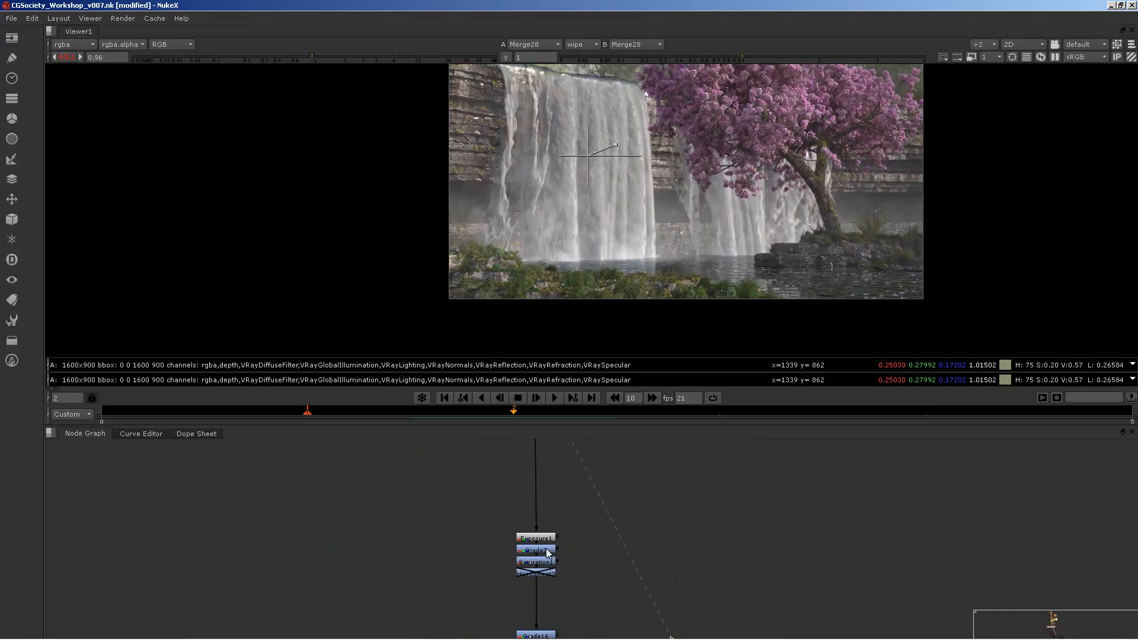
pyautogui.click(536, 538)
pyautogui.press('1')
pyautogui.moveTo(671, 211); pyautogui.dragTo(620, 242, button='middle')
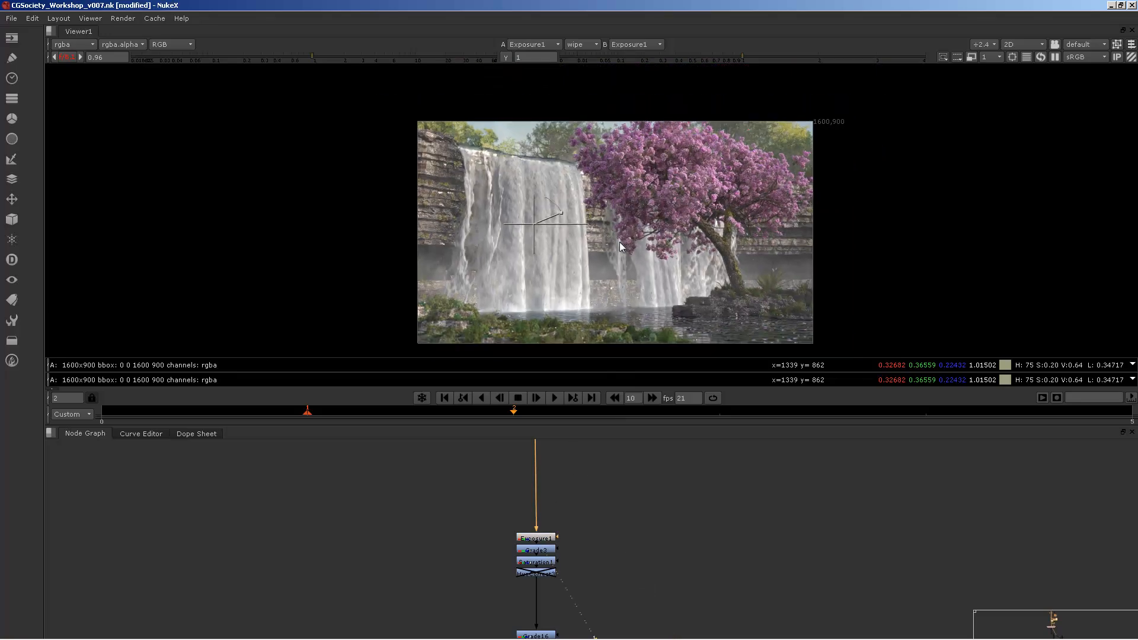
pyautogui.scroll(-2, 619, 242)
pyautogui.scroll(1, 596, 493)
pyautogui.moveTo(597, 493); pyautogui.dragTo(586, 463, button='middle')
pyautogui.scroll(-3, 503, 578)
pyautogui.scroll(2, 519, 585)
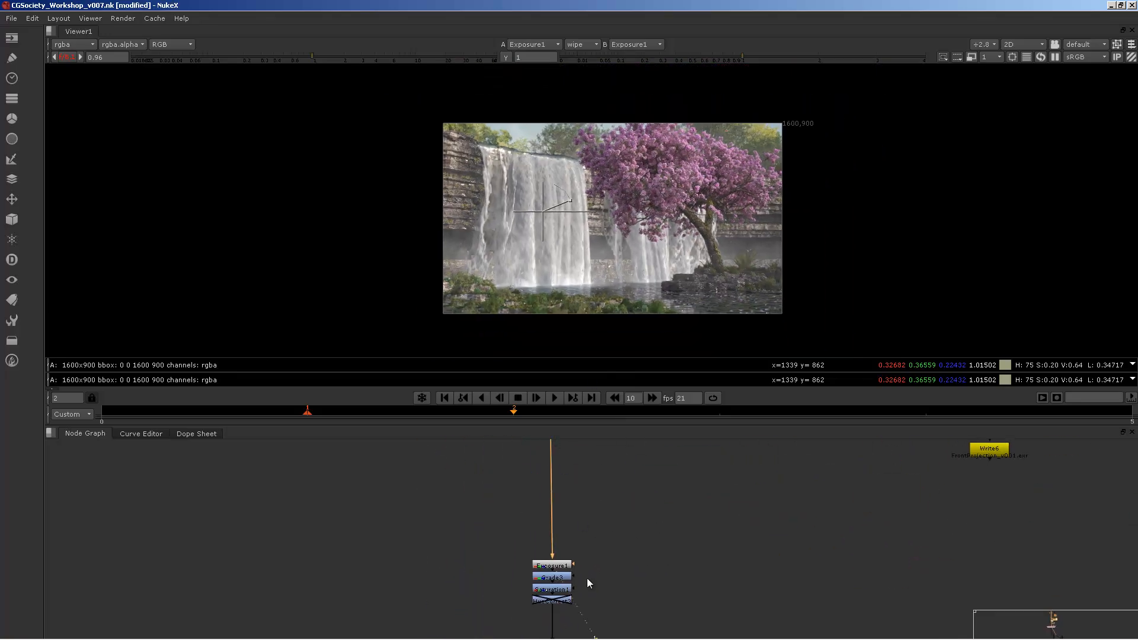
pyautogui.scroll(3, 586, 578)
pyautogui.scroll(3, 601, 238)
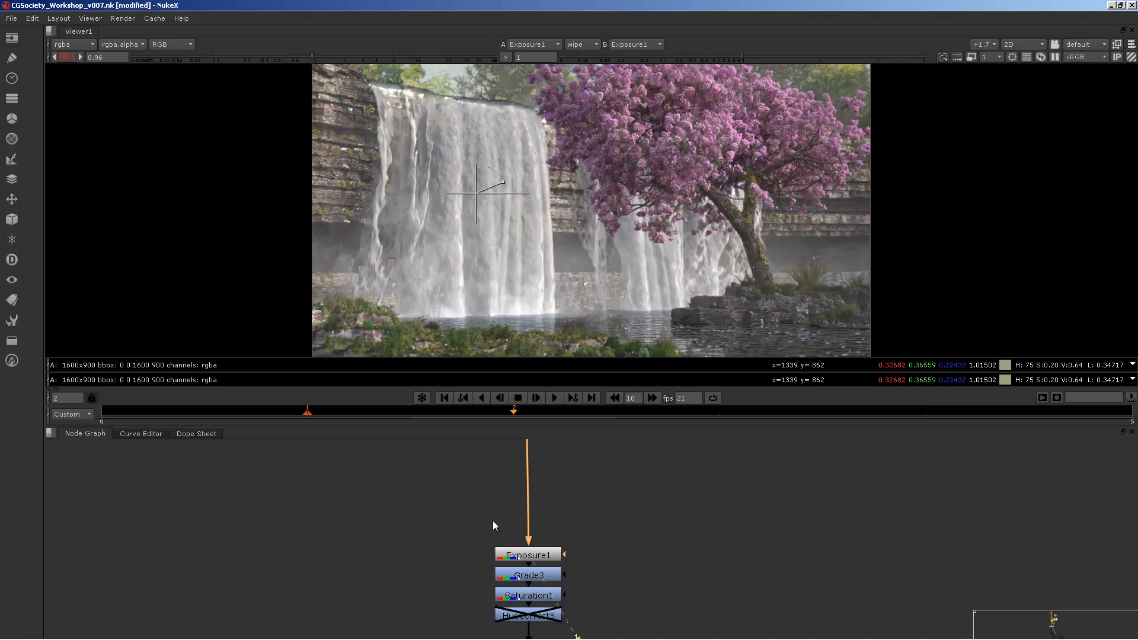
pyautogui.click(542, 559)
pyautogui.click(628, 531)
# Step: Select the Merge28 node again and examine the overall composite in the viewer
pyautogui.scroll(-8, 623, 533)
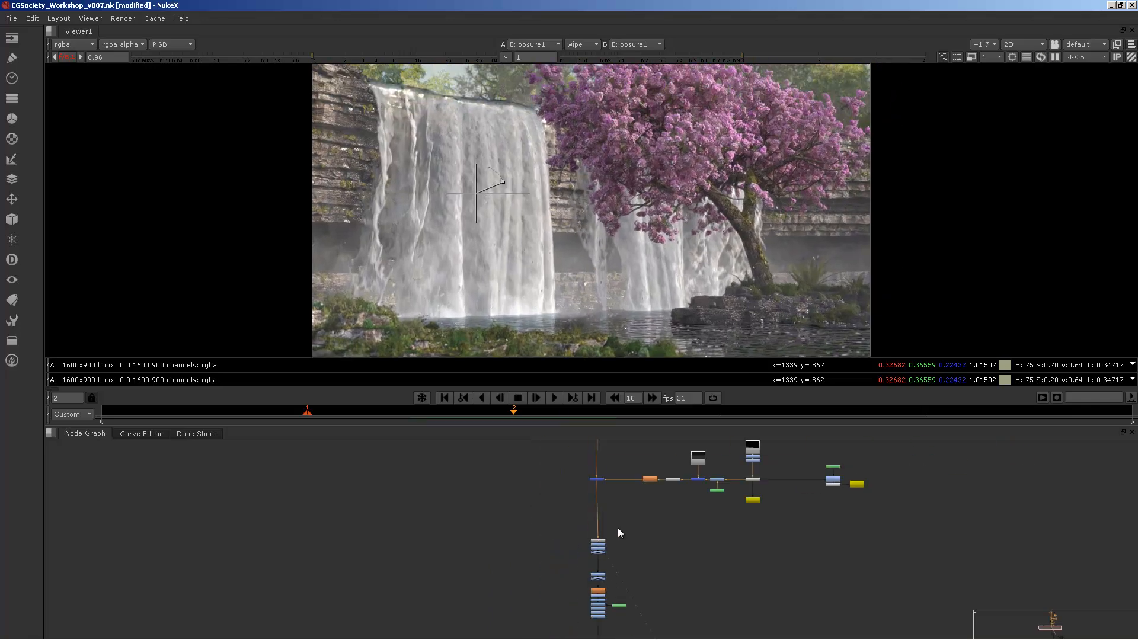
pyautogui.scroll(1, 629, 495)
pyautogui.moveTo(629, 495); pyautogui.dragTo(621, 571, button='middle')
pyautogui.scroll(5, 592, 551)
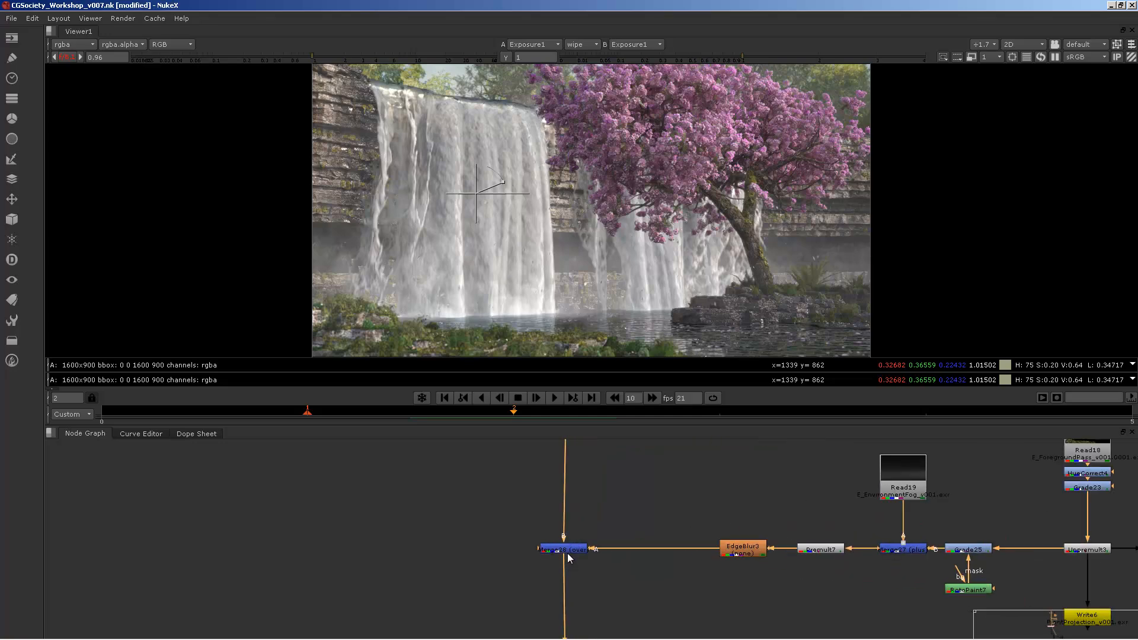
pyautogui.scroll(-3, 632, 228)
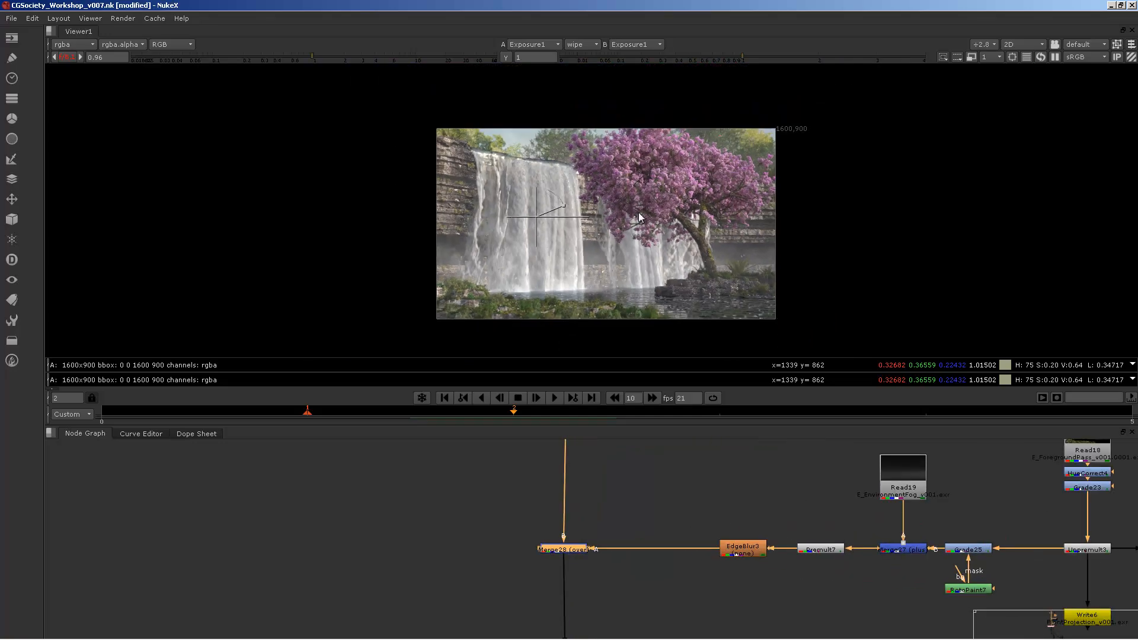
pyautogui.scroll(2, 619, 177)
pyautogui.moveTo(639, 212); pyautogui.dragTo(554, 173, button='middle')
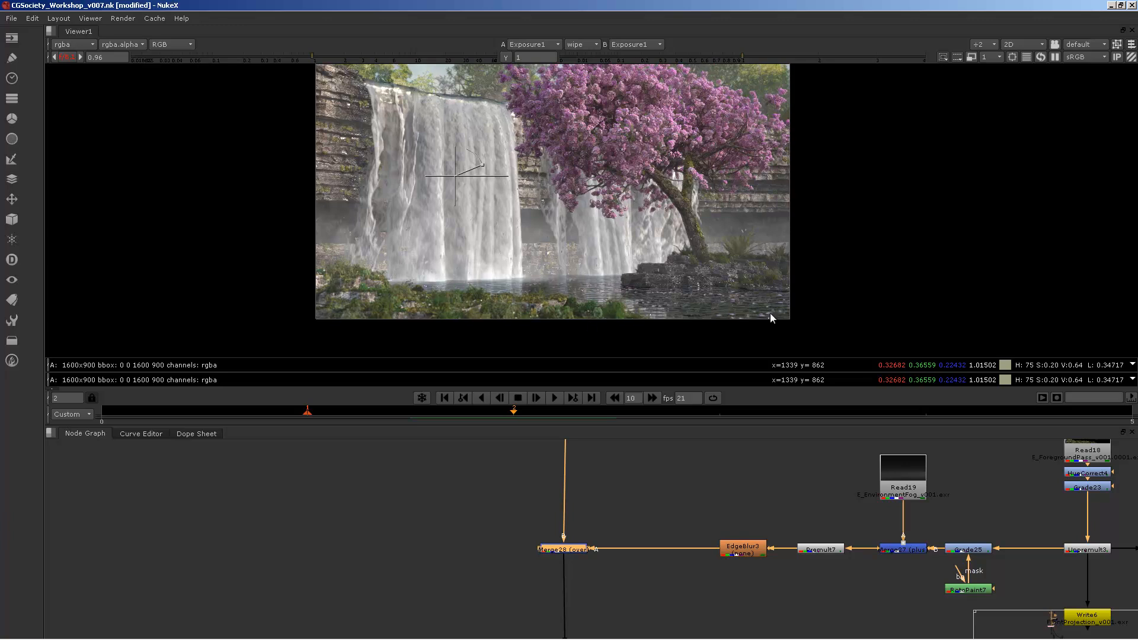
# Step: Display the Reformat3 node's output at the end of the tree and wipe across the image to compare it with Exposure1
pyautogui.moveTo(580, 255); pyautogui.dragTo(588, 272, button='middle')
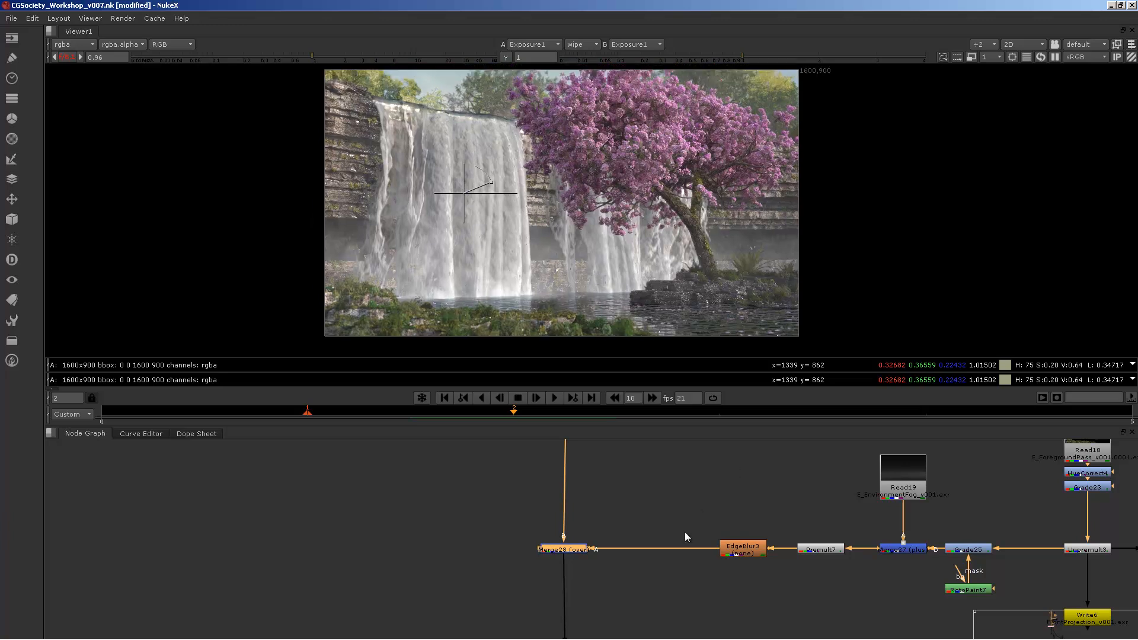
pyautogui.scroll(-4, 671, 517)
pyautogui.moveTo(685, 531); pyautogui.dragTo(496, 446, button='middle')
pyautogui.scroll(-3, 495, 447)
pyautogui.moveTo(495, 598); pyautogui.dragTo(454, 526, button='middle')
pyautogui.scroll(-3, 454, 526)
pyautogui.moveTo(533, 611); pyautogui.dragTo(567, 457, button='middle')
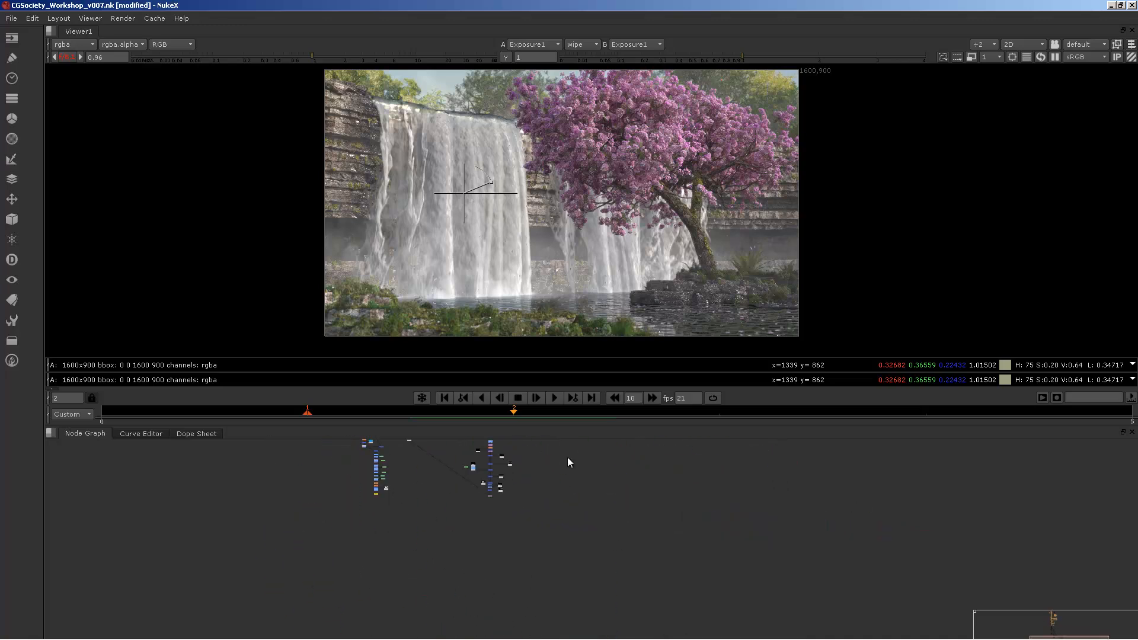
pyautogui.scroll(6, 585, 557)
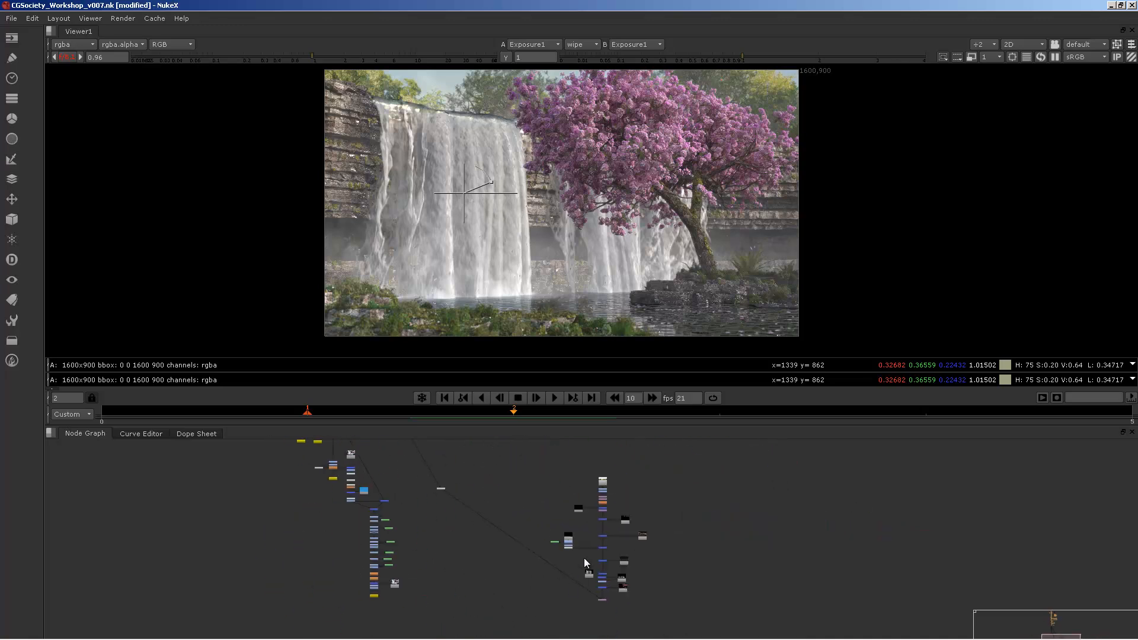
pyautogui.click(596, 603)
pyautogui.press('1')
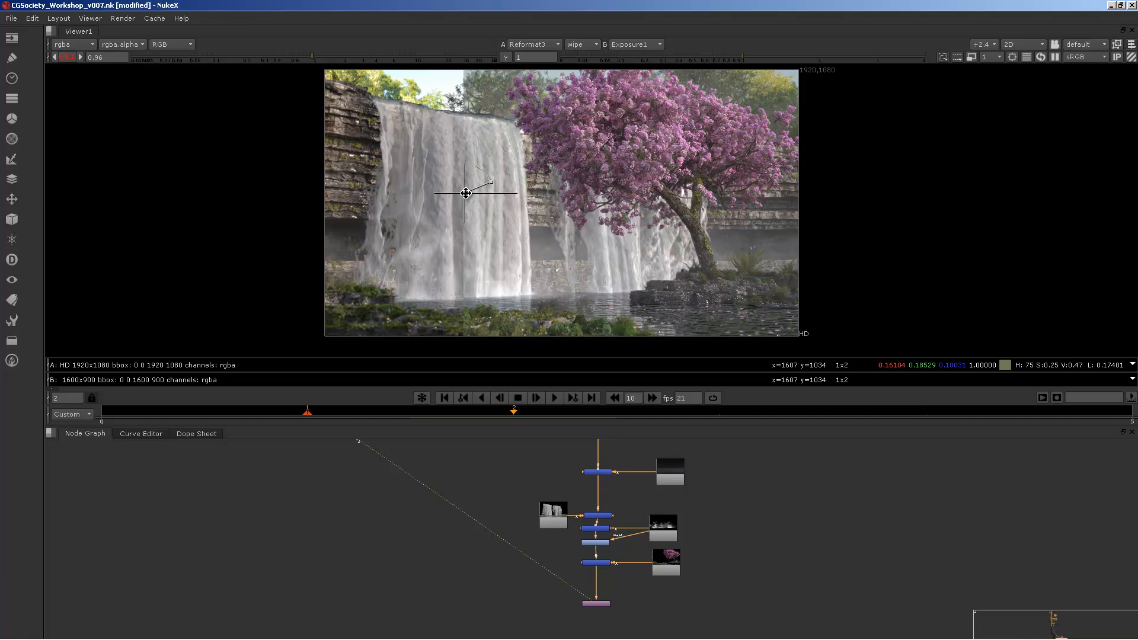
pyautogui.moveTo(466, 192); pyautogui.dragTo(771, 189)
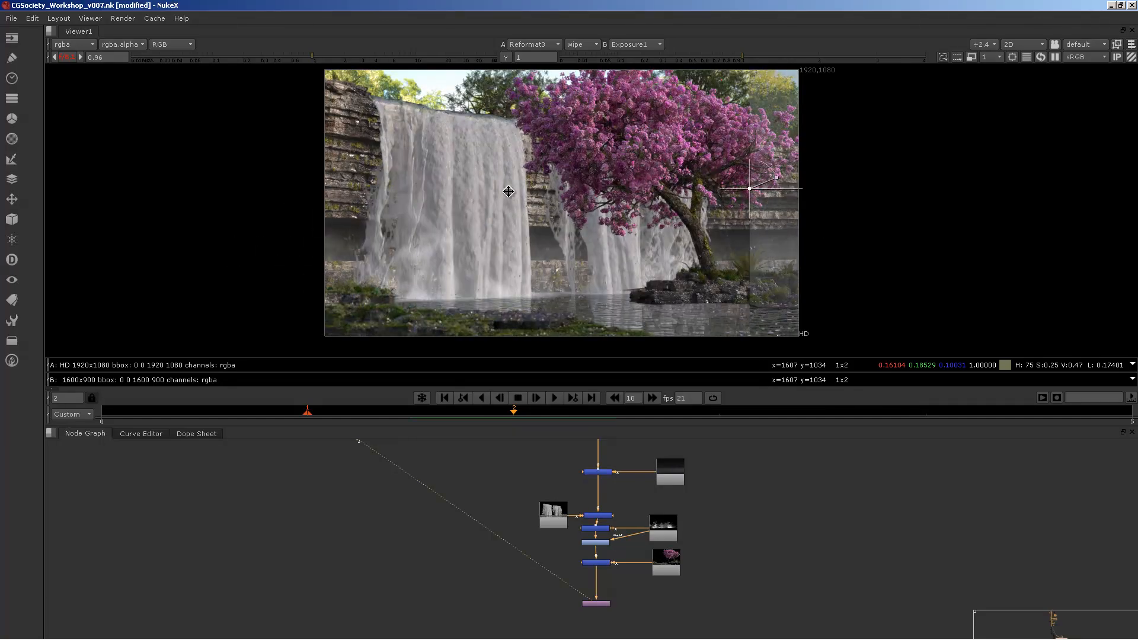
pyautogui.moveTo(508, 191); pyautogui.dragTo(283, 190)
# Step: Return to the correction stack below Exposure1 and display the outputs of Grade3 and Saturation1 in turn
pyautogui.scroll(-8, 583, 545)
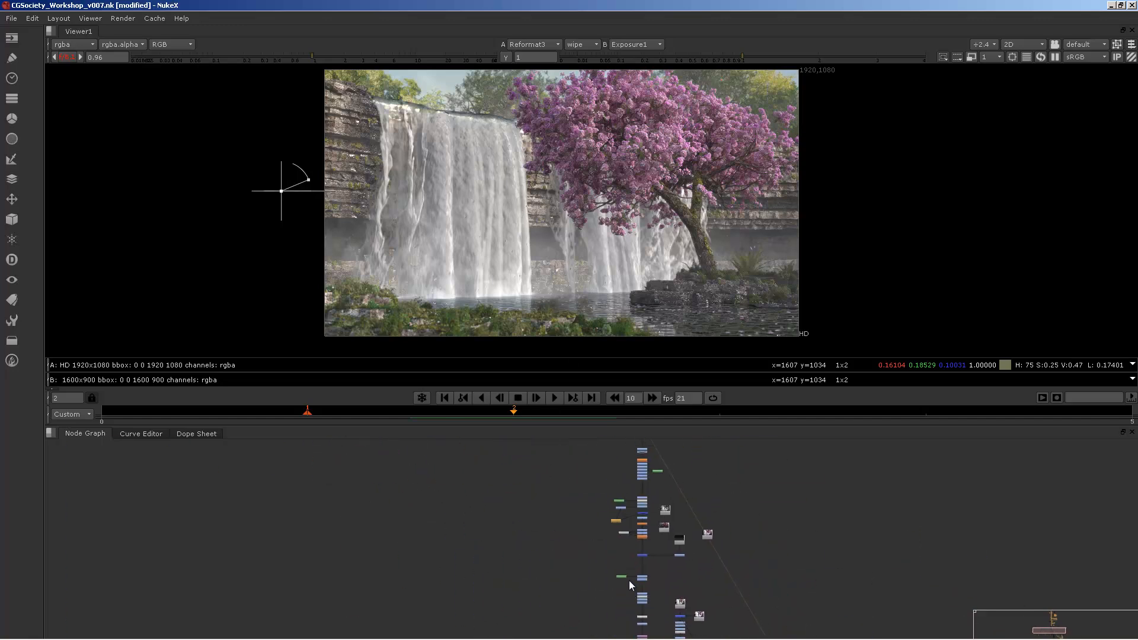
pyautogui.scroll(8, 628, 581)
pyautogui.scroll(-6, 595, 545)
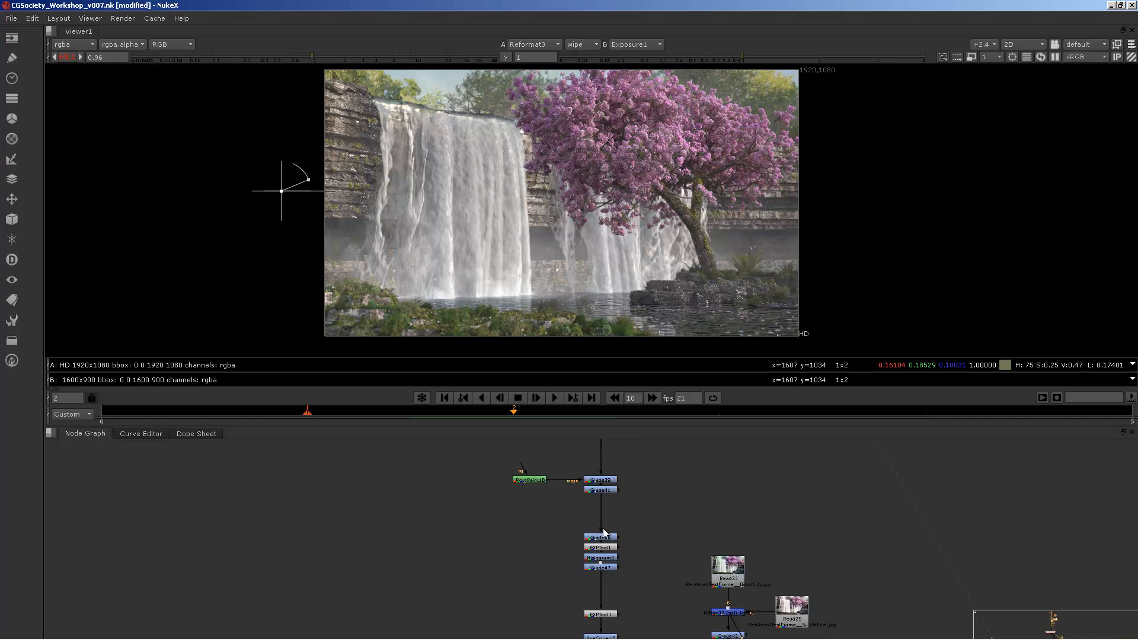
pyautogui.moveTo(641, 631); pyautogui.dragTo(616, 635, button='middle')
pyautogui.moveTo(566, 450); pyautogui.dragTo(602, 632, button='middle')
pyautogui.scroll(3, 571, 495)
pyautogui.scroll(3, 594, 498)
pyautogui.scroll(-3, 602, 552)
pyautogui.moveTo(602, 551); pyautogui.dragTo(588, 633, button='middle')
pyautogui.moveTo(587, 531); pyautogui.dragTo(591, 634, button='middle')
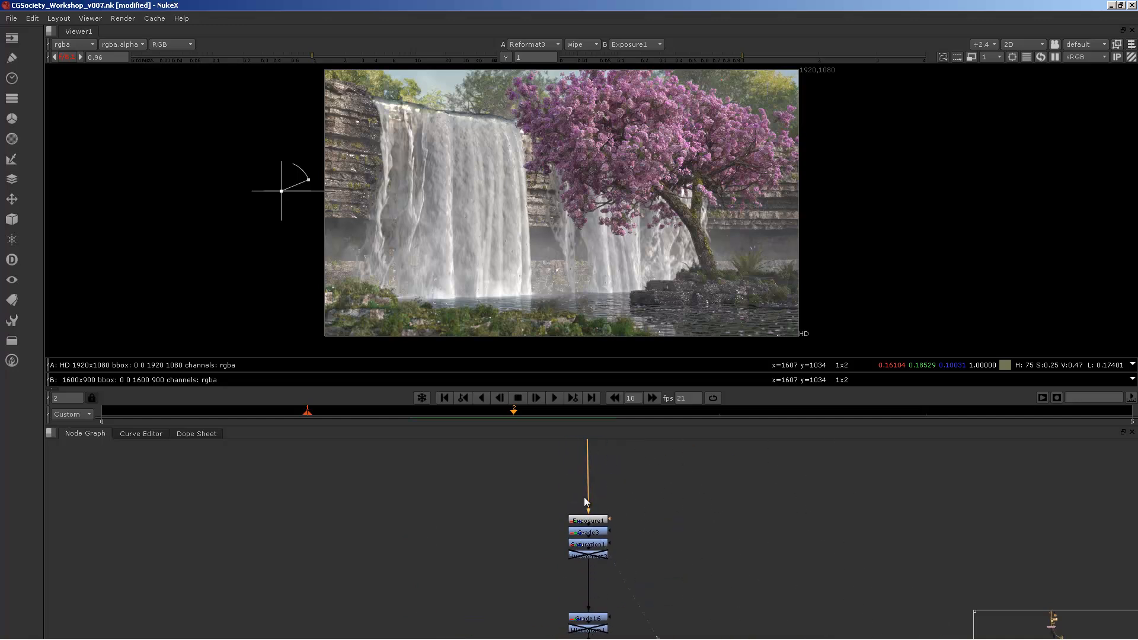
pyautogui.scroll(3, 584, 496)
pyautogui.click(593, 575)
pyautogui.press('1')
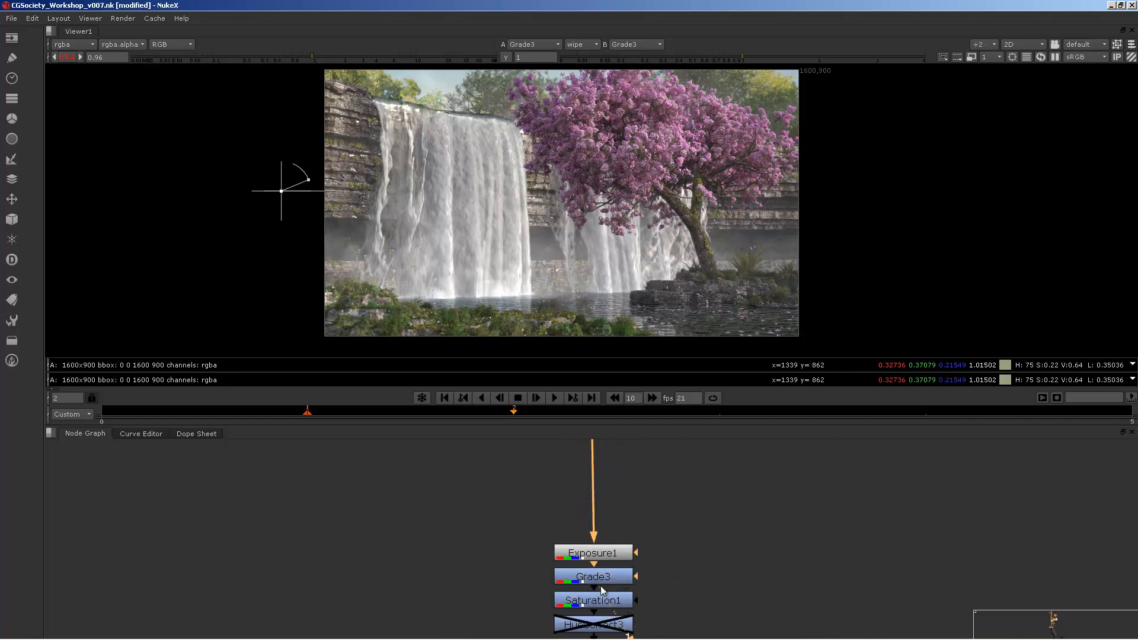
pyautogui.press('1')
pyautogui.click(644, 590)
# Step: Inspect the property settings of Grade3 and Saturation1, closing both afterwards
pyautogui.doubleClick(591, 491)
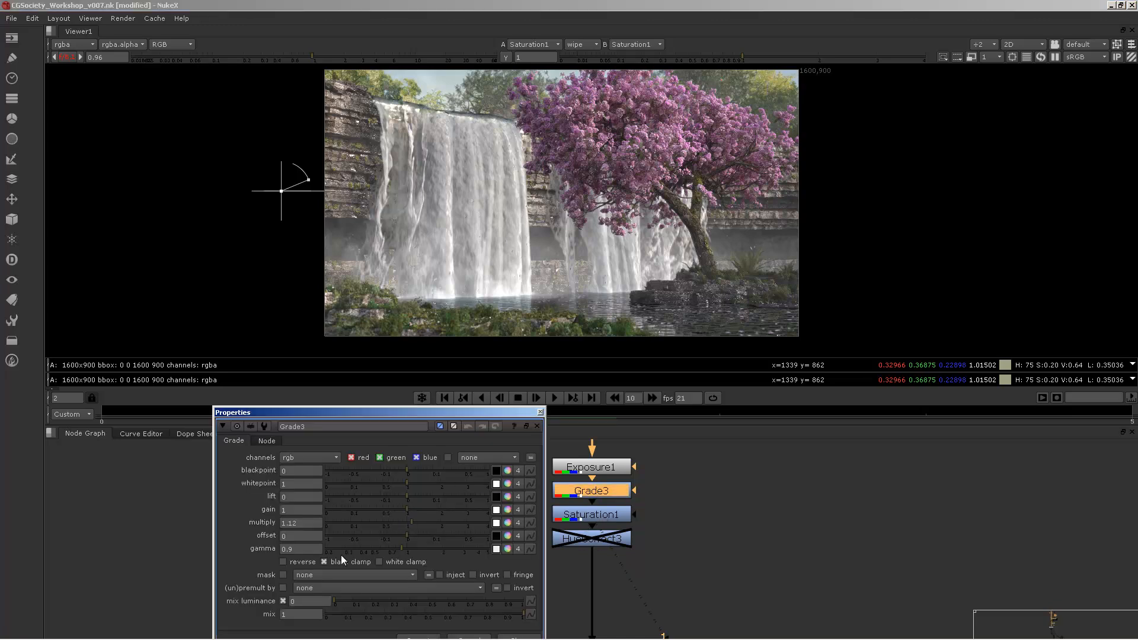
pyautogui.doubleClick(589, 513)
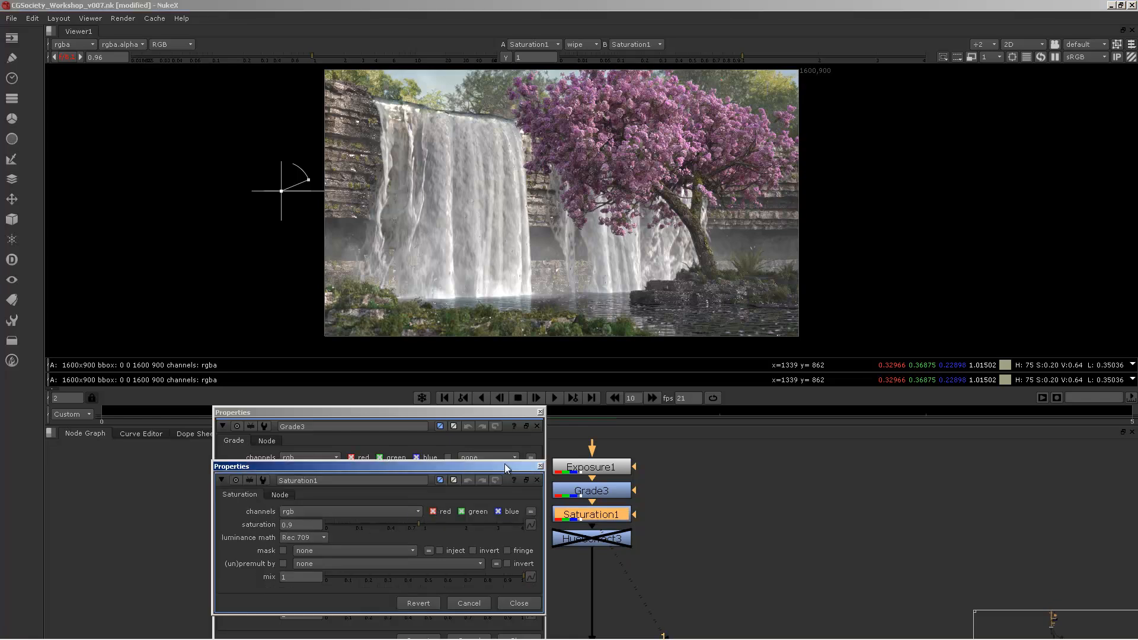
pyautogui.click(540, 466)
pyautogui.click(539, 424)
# Step: Display the output of Grade16 and inspect its blackpoint, whitepoint and multiply settings
pyautogui.moveTo(614, 549); pyautogui.dragTo(603, 519, button='middle')
pyautogui.scroll(-2, 597, 549)
pyautogui.scroll(2, 603, 520)
pyautogui.click(573, 578)
pyautogui.press('1')
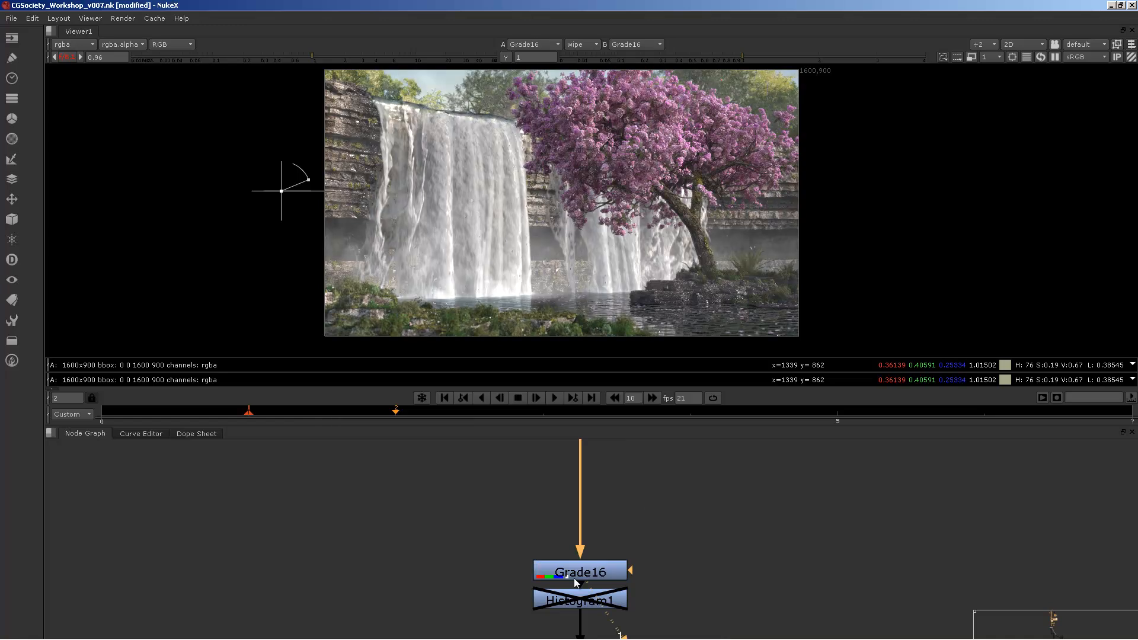
pyautogui.doubleClick(573, 578)
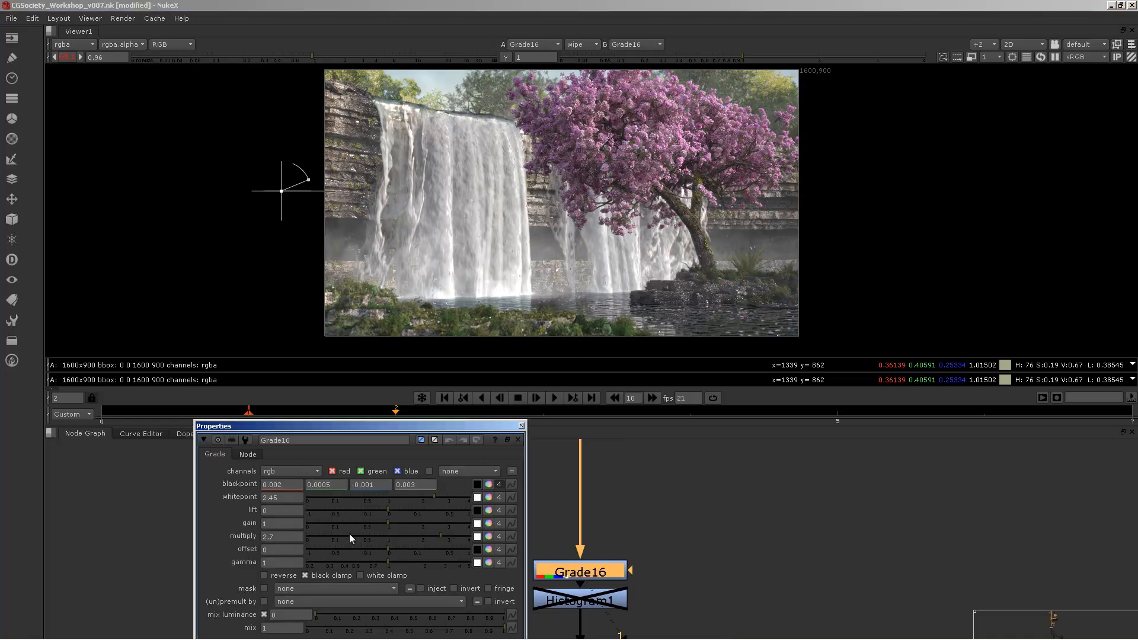
pyautogui.click(521, 425)
# Step: Display the output of Sharpen1 and examine the waterfall and blossom detail up close
pyautogui.scroll(-3, 581, 522)
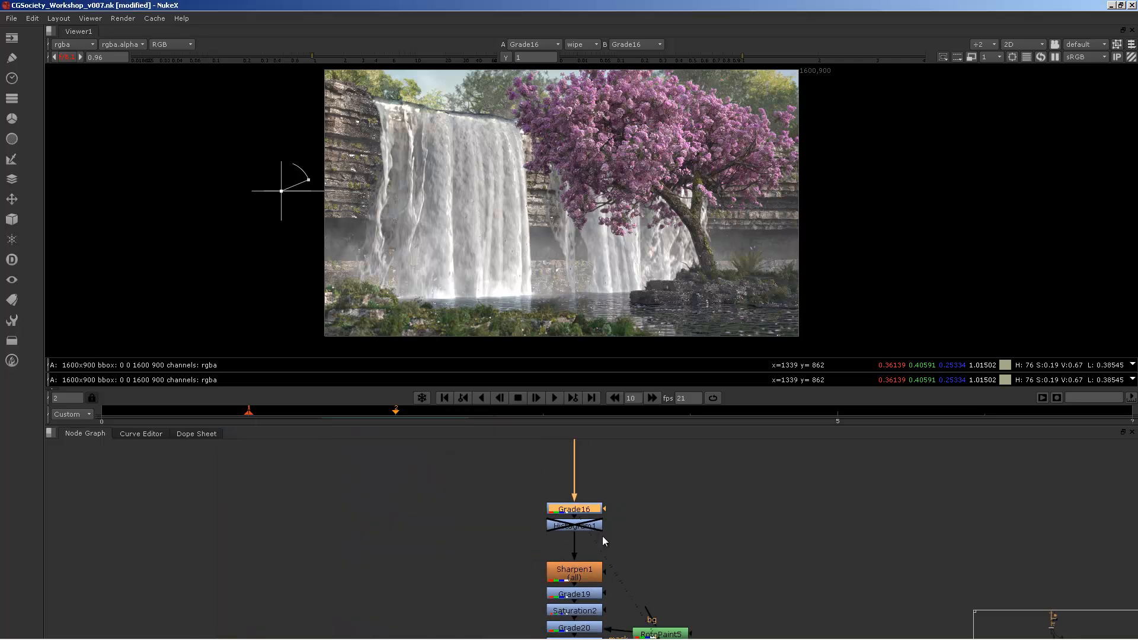
pyautogui.click(580, 517)
pyautogui.press('1')
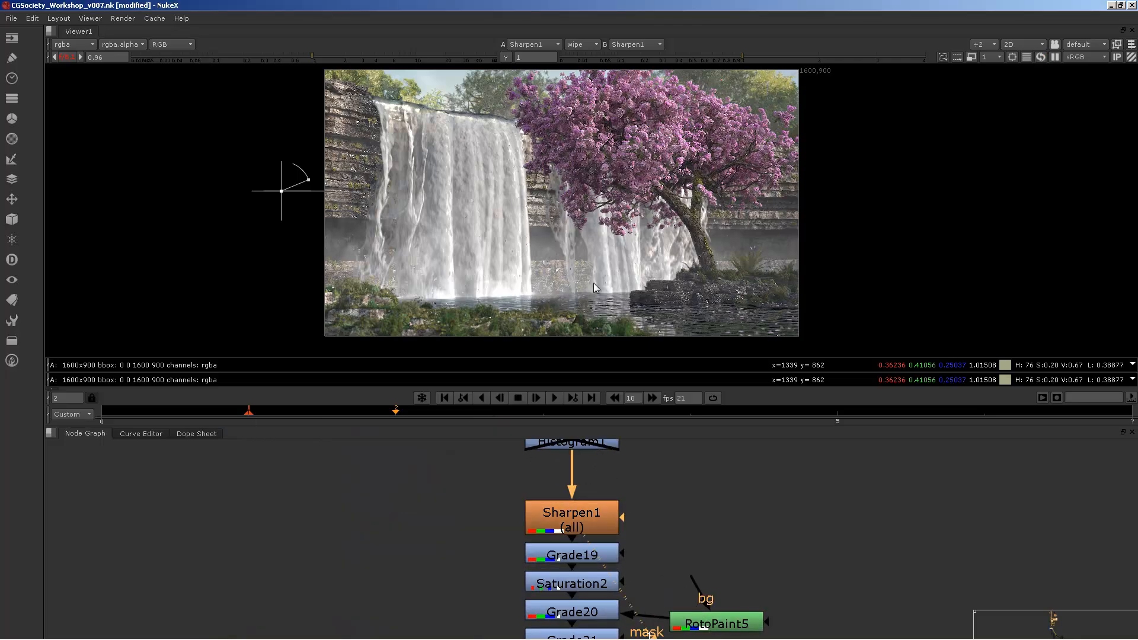
pyautogui.scroll(5, 592, 282)
pyautogui.scroll(-3, 614, 452)
pyautogui.moveTo(619, 532); pyautogui.dragTo(613, 499, button='middle')
pyautogui.scroll(4, 599, 499)
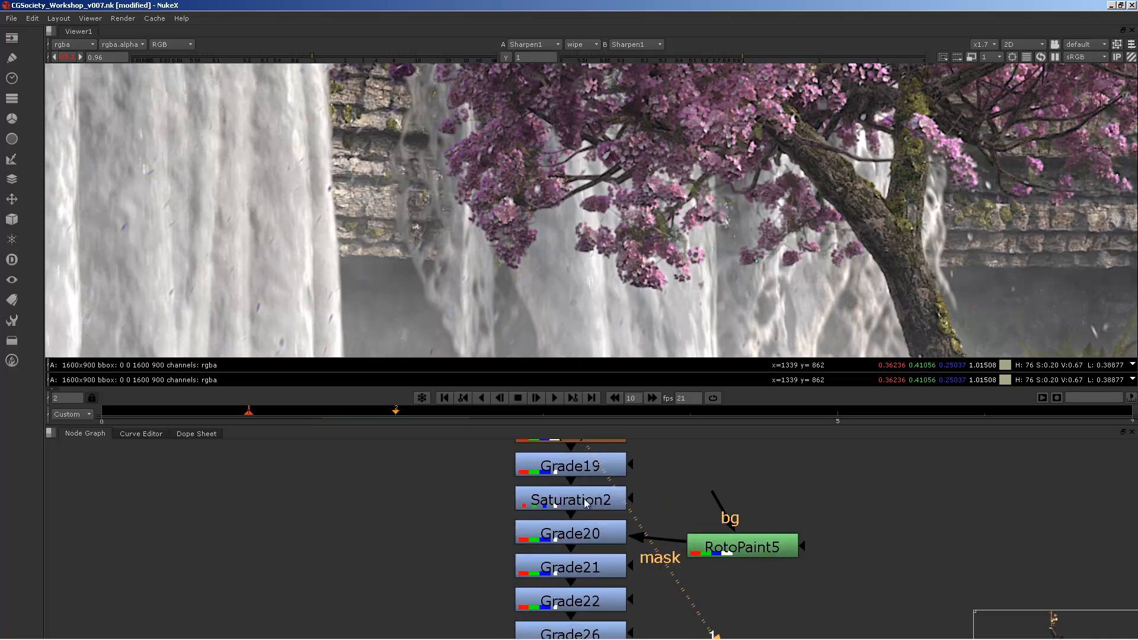
# Step: Display the output of Saturation2 and examine its effect both up close and on the whole image
pyautogui.click(599, 499)
pyautogui.press('1')
pyautogui.moveTo(645, 447); pyautogui.dragTo(600, 473, button='middle')
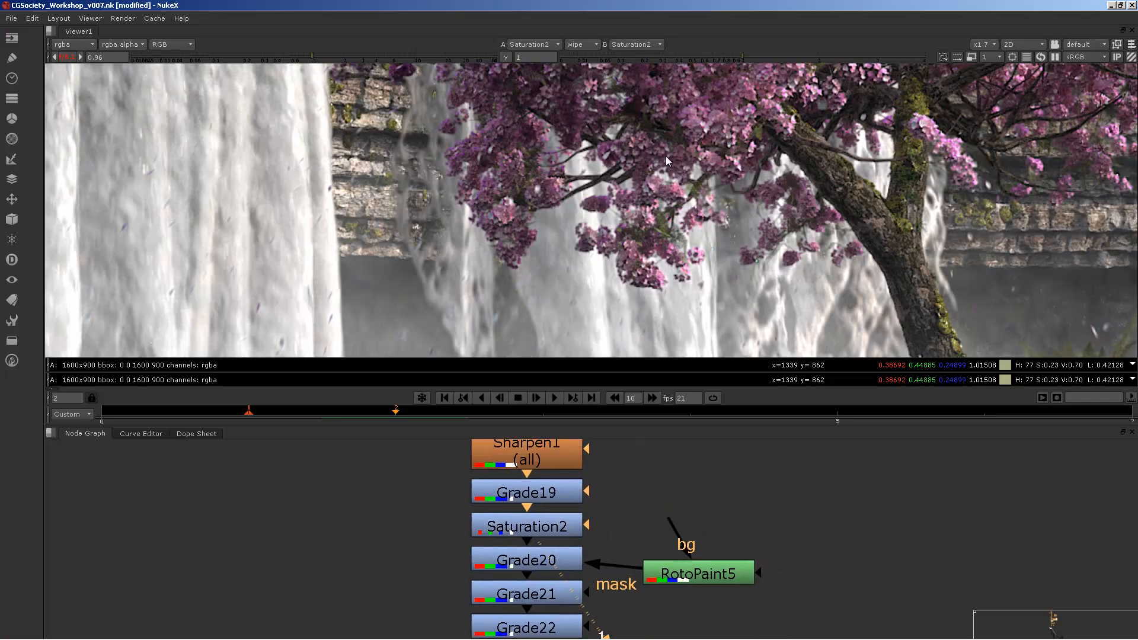
pyautogui.scroll(-5, 542, 248)
pyautogui.moveTo(542, 247); pyautogui.dragTo(640, 212, button='middle')
pyautogui.moveTo(523, 562); pyautogui.dragTo(512, 542, button='middle')
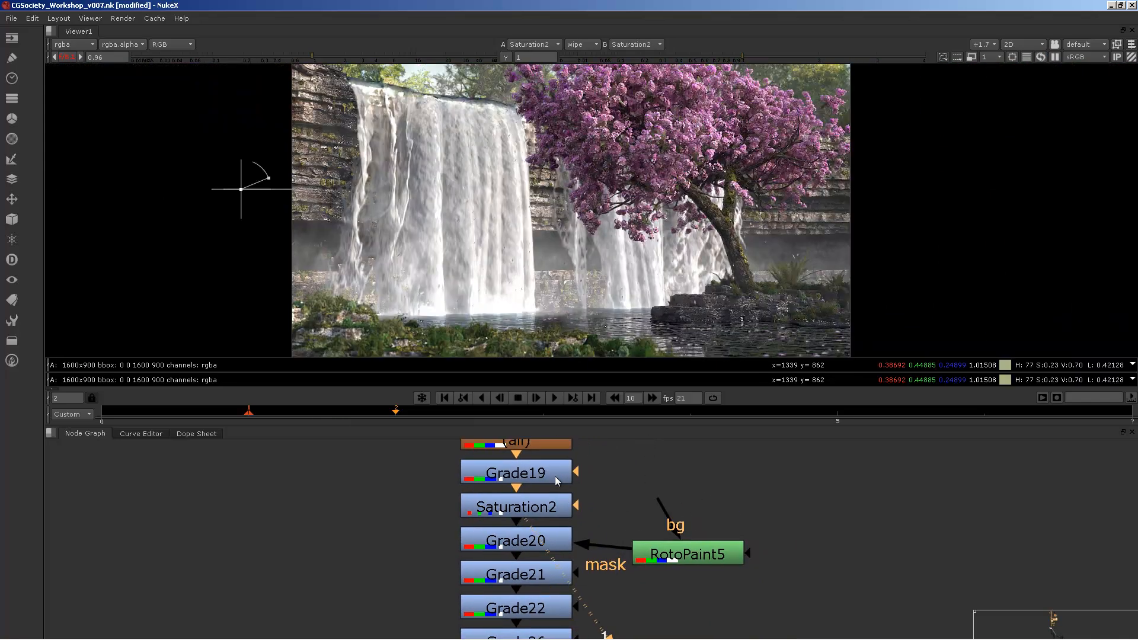
# Step: Display the output of Grade20 and inspect the Bezier shape in RotoPaint5 that masks it
pyautogui.click(512, 543)
pyautogui.press('1')
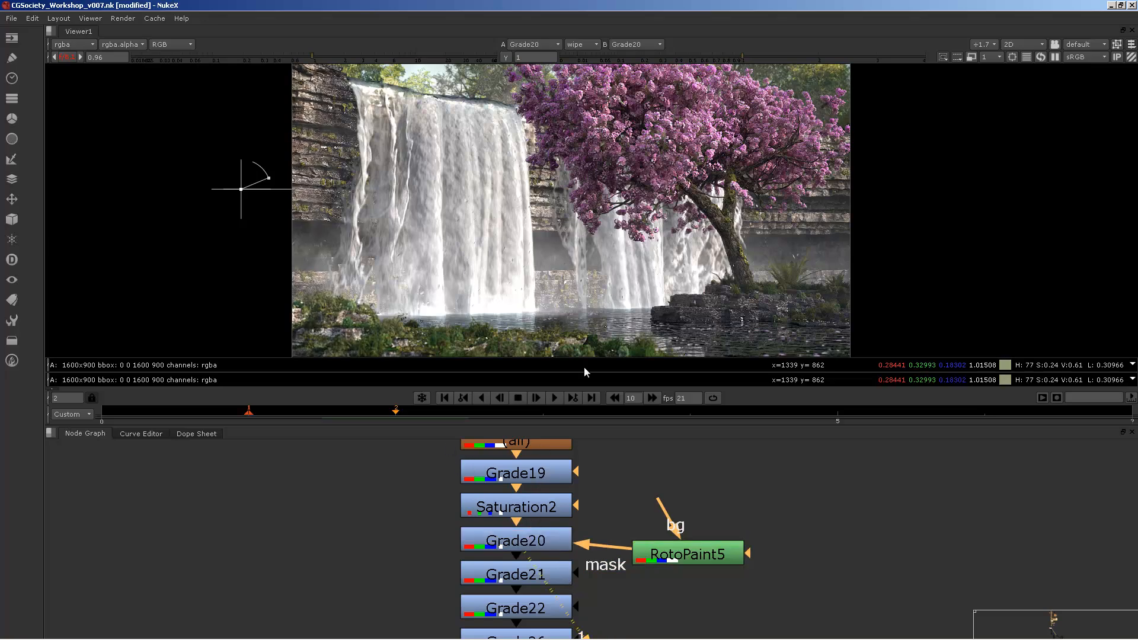
pyautogui.moveTo(610, 249); pyautogui.dragTo(600, 289, button='middle')
pyautogui.scroll(-2, 599, 289)
pyautogui.moveTo(616, 205); pyautogui.dragTo(609, 151, button='middle')
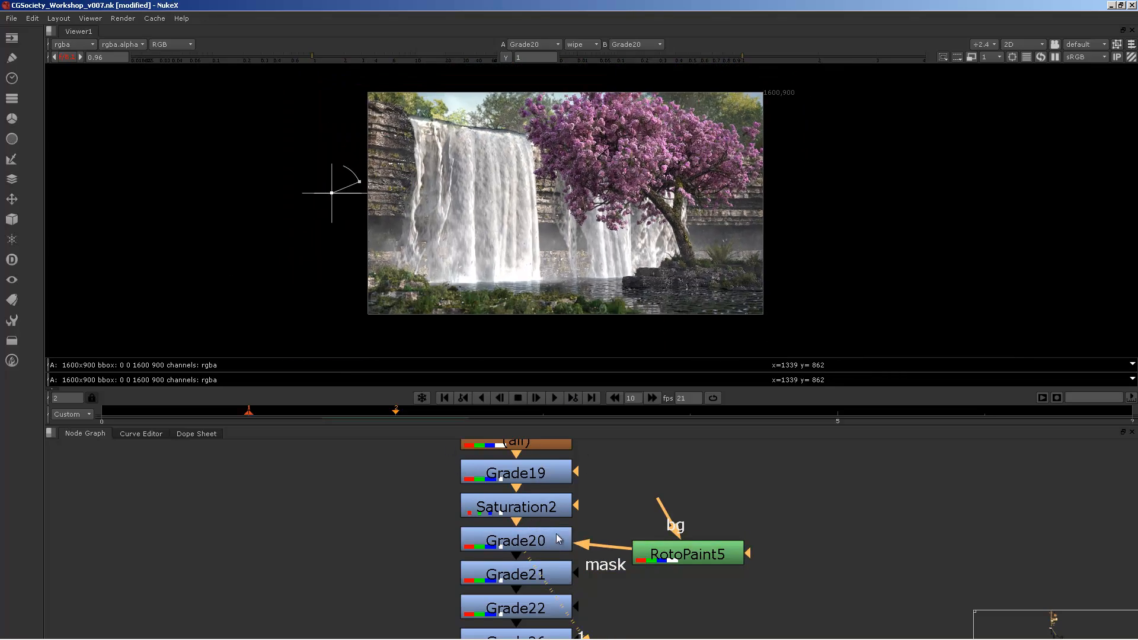
pyautogui.click(520, 540)
pyautogui.doubleClick(667, 551)
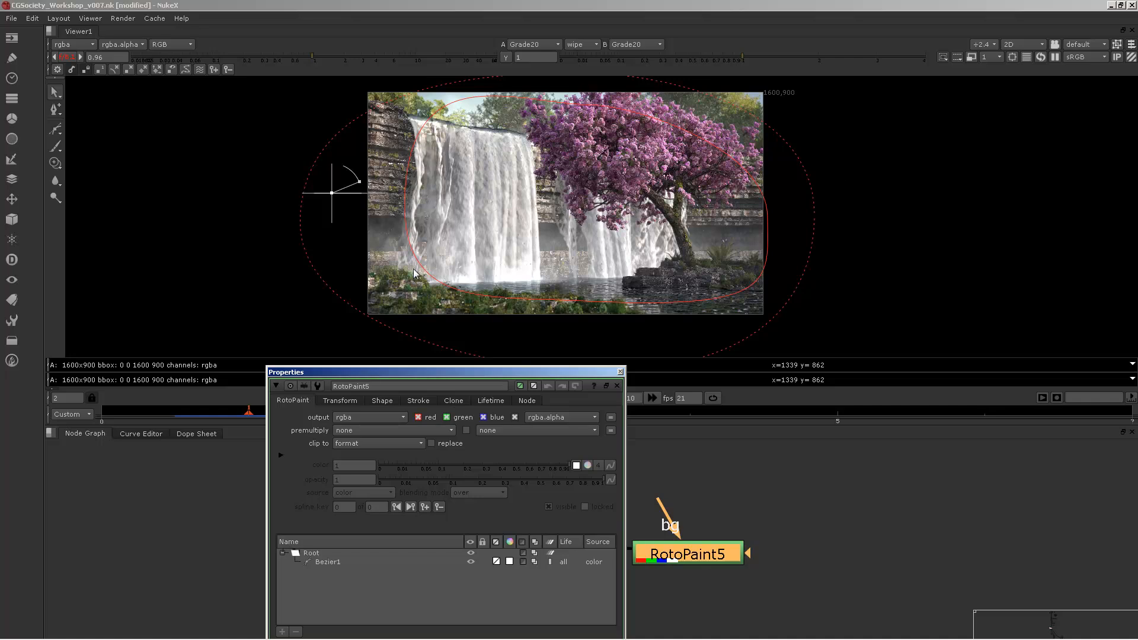
pyautogui.click(618, 370)
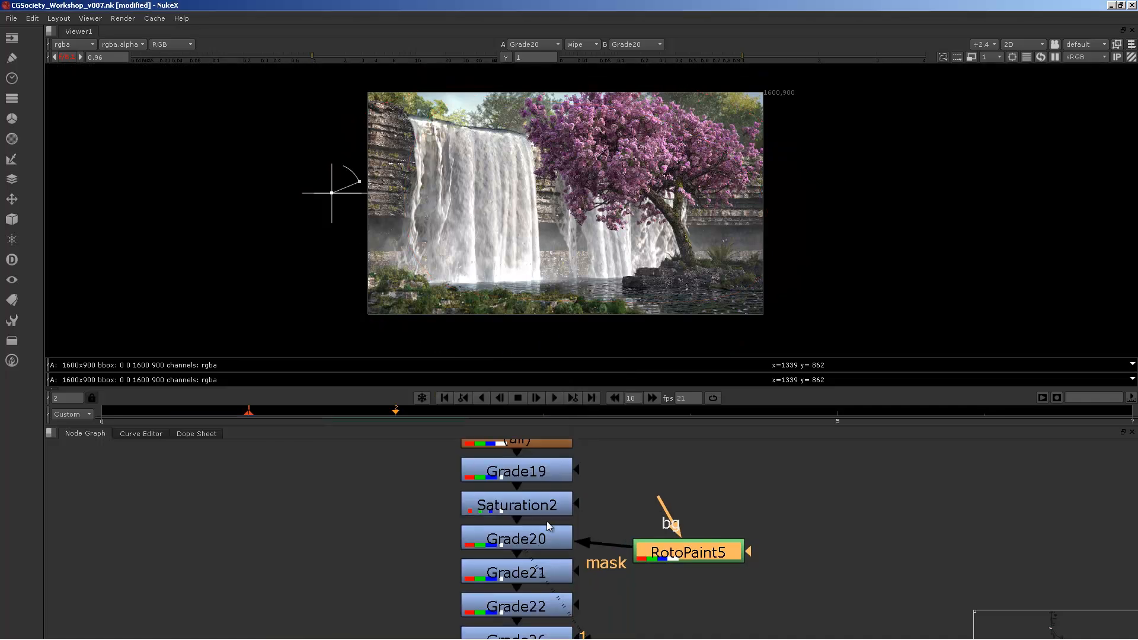
# Step: Display the output of Grade21 and inspect its whitepoint and gamma settings
pyautogui.moveTo(523, 567); pyautogui.dragTo(553, 515, button='middle')
pyautogui.click(553, 514)
pyautogui.press('1')
pyautogui.doubleClick(553, 519)
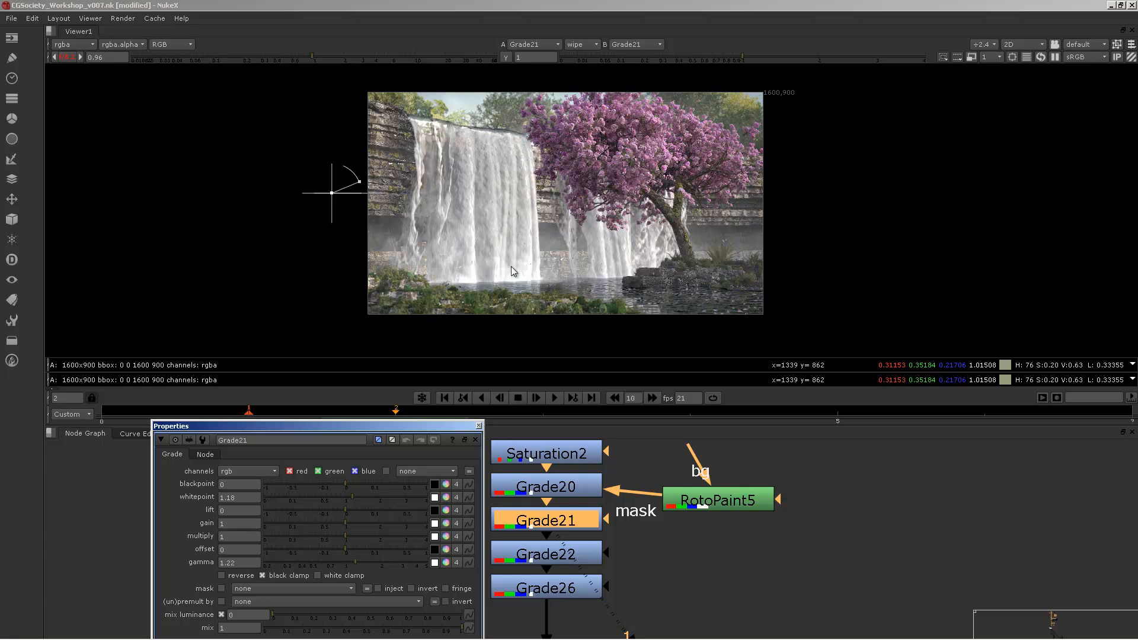
pyautogui.click(478, 425)
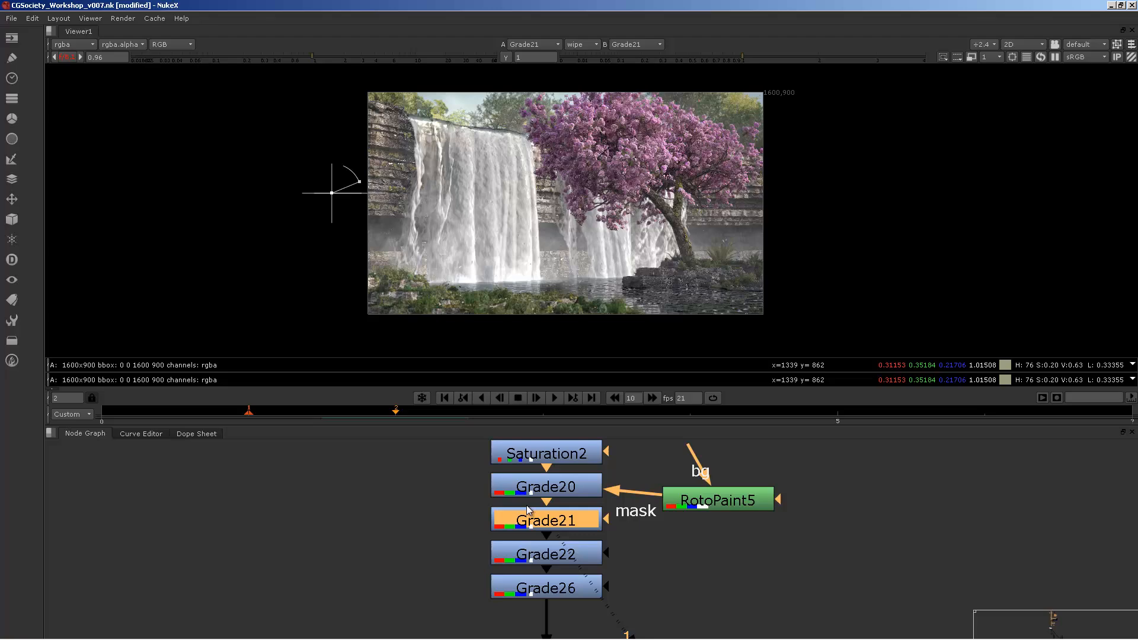
# Step: Display the output of Grade22, examine the image and open the node's properties
pyautogui.click(544, 556)
pyautogui.press('1')
pyautogui.moveTo(623, 255); pyautogui.dragTo(600, 240, button='middle')
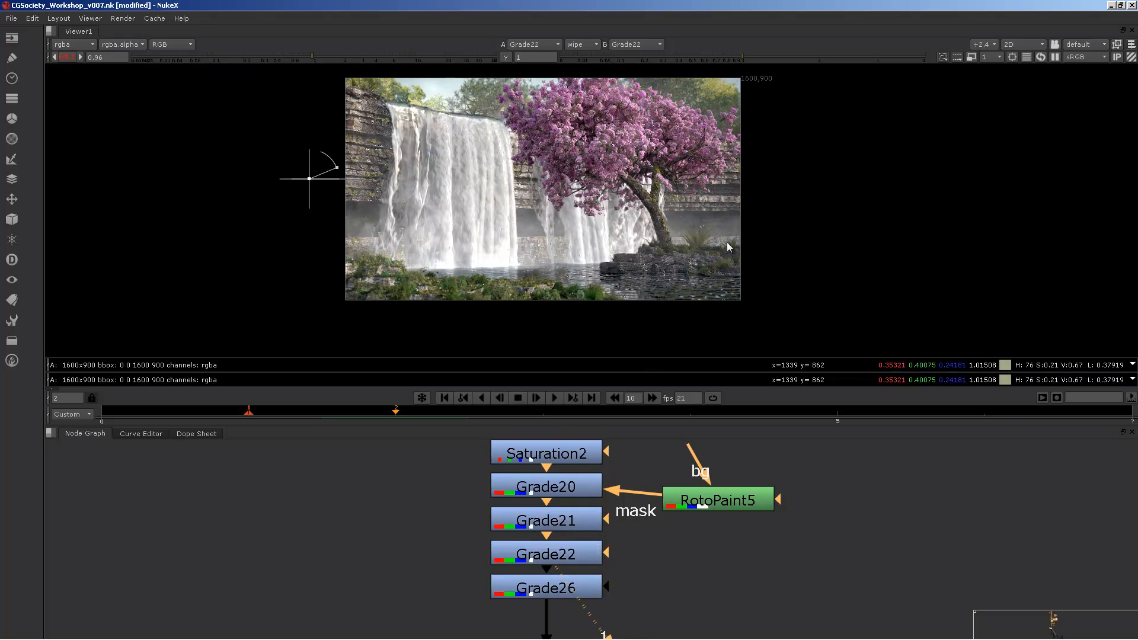
pyautogui.scroll(3, 619, 200)
pyautogui.scroll(-2, 619, 199)
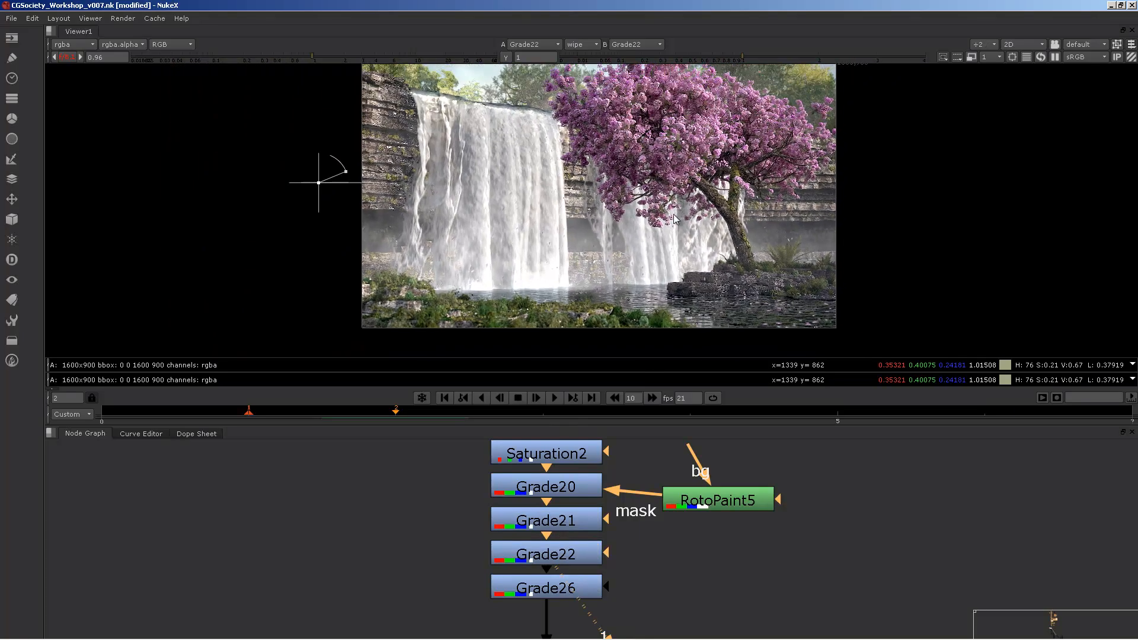
pyautogui.doubleClick(555, 554)
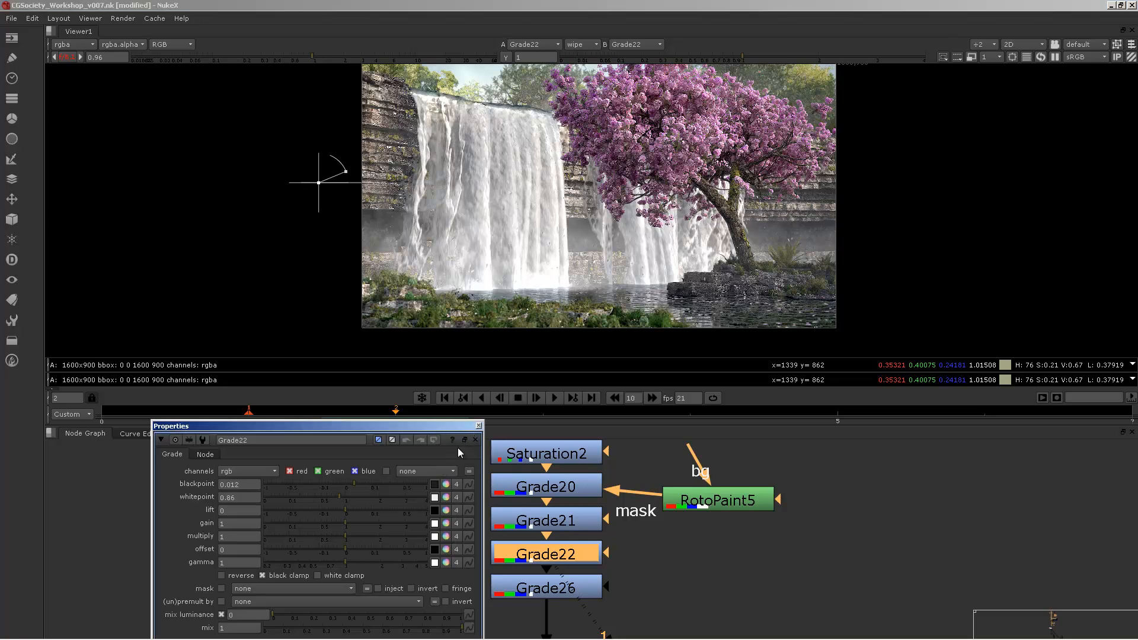
# Step: Compare the grade settings of Grade21 and Grade22, then close their properties
pyautogui.doubleClick(546, 524)
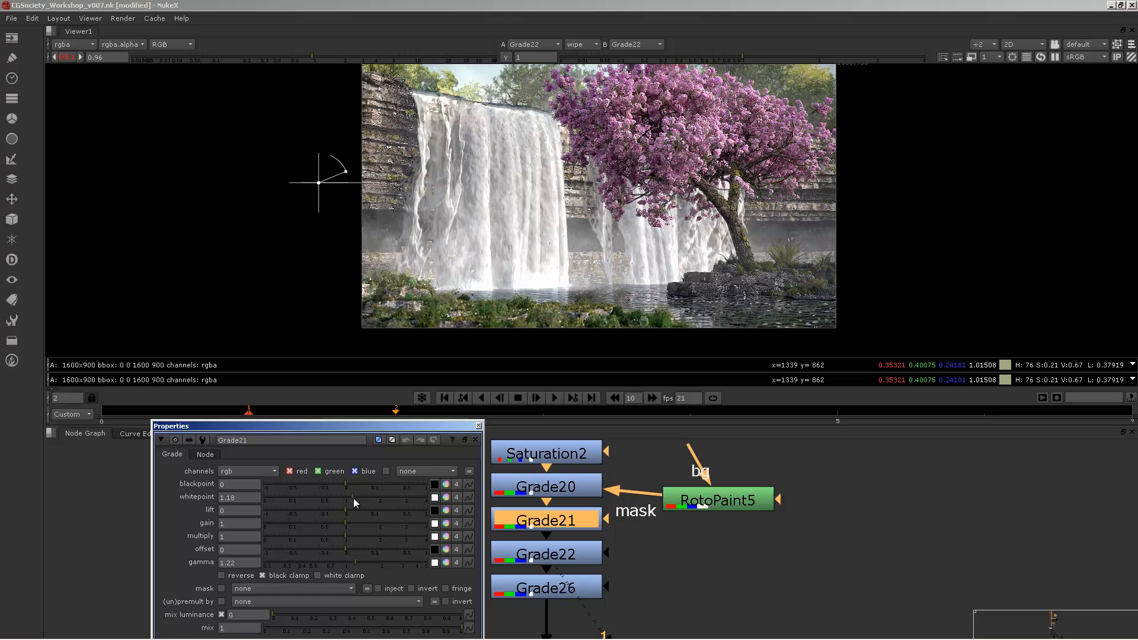
pyautogui.doubleClick(561, 557)
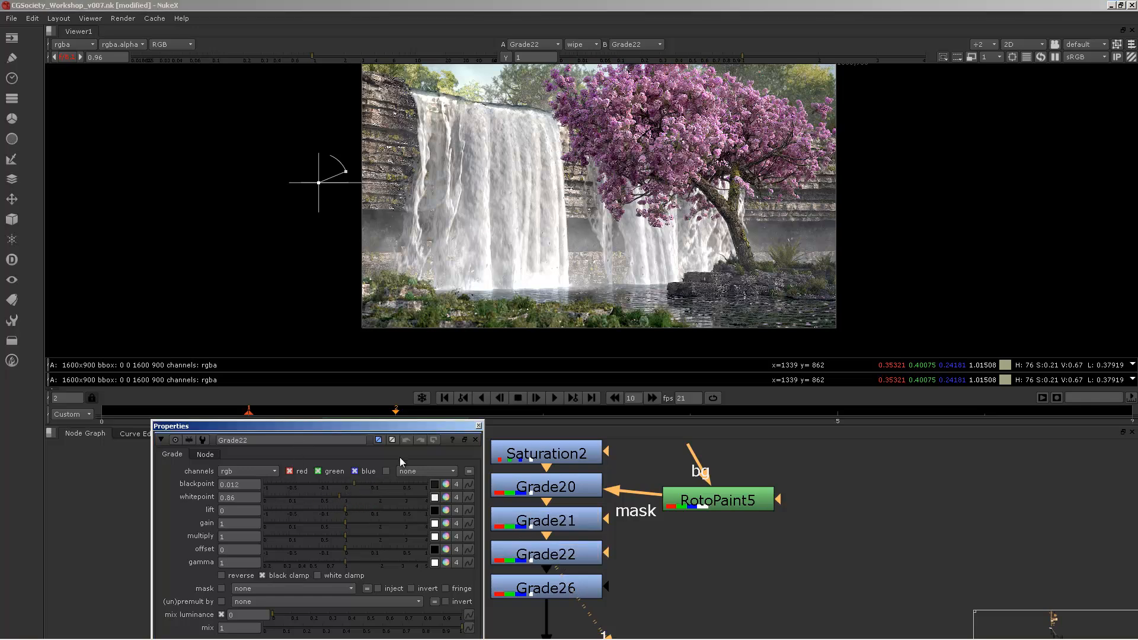
pyautogui.doubleClick(546, 554)
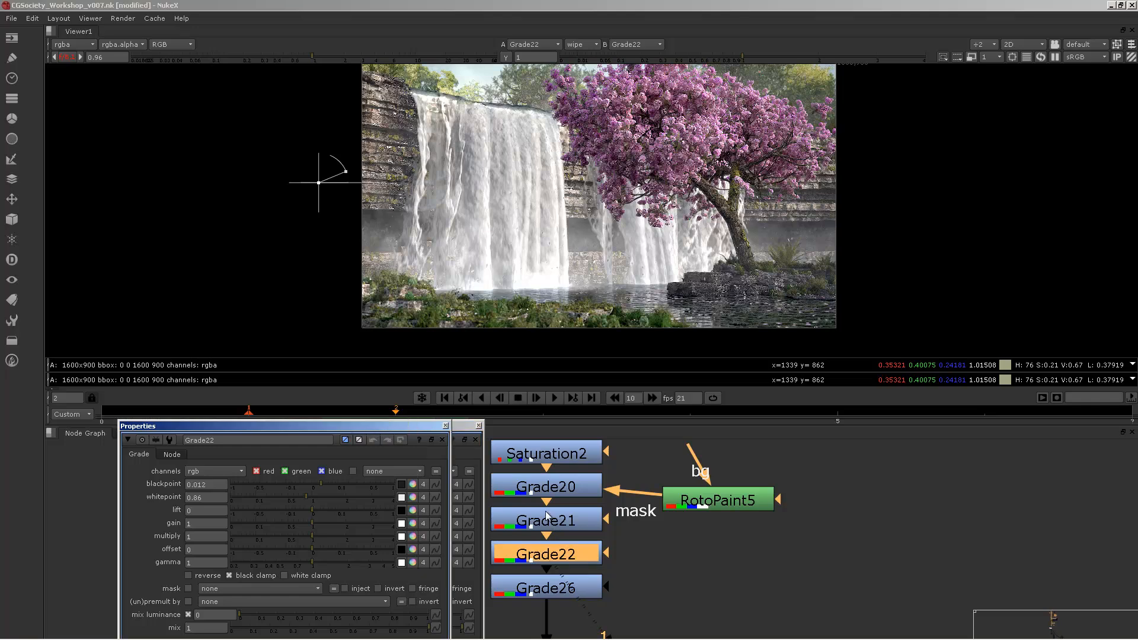
pyautogui.click(546, 519)
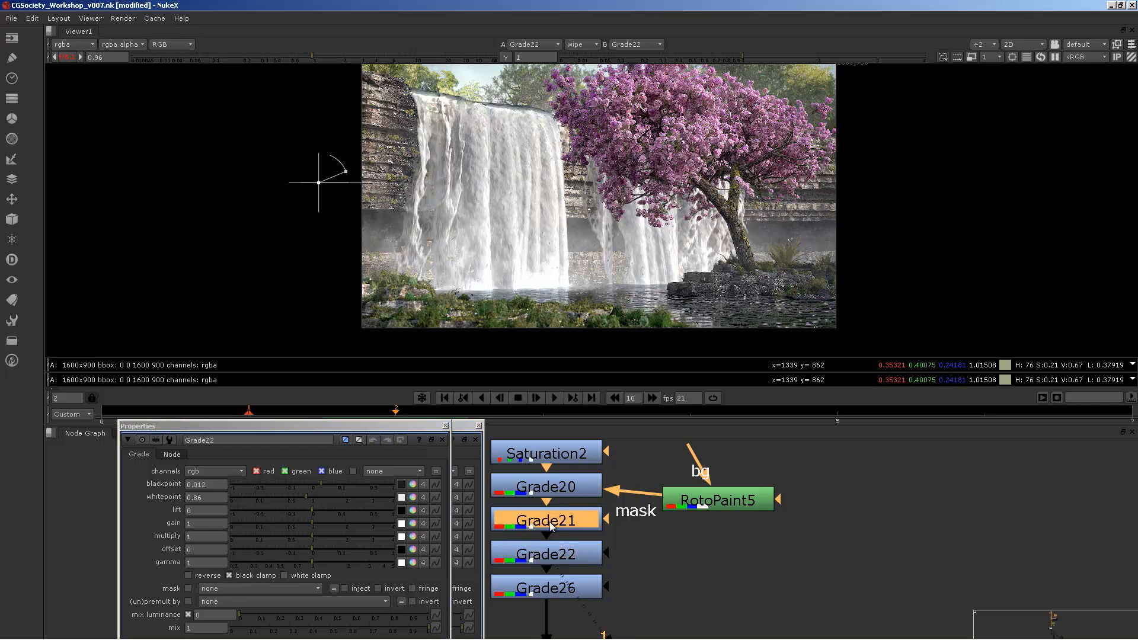
pyautogui.click(545, 555)
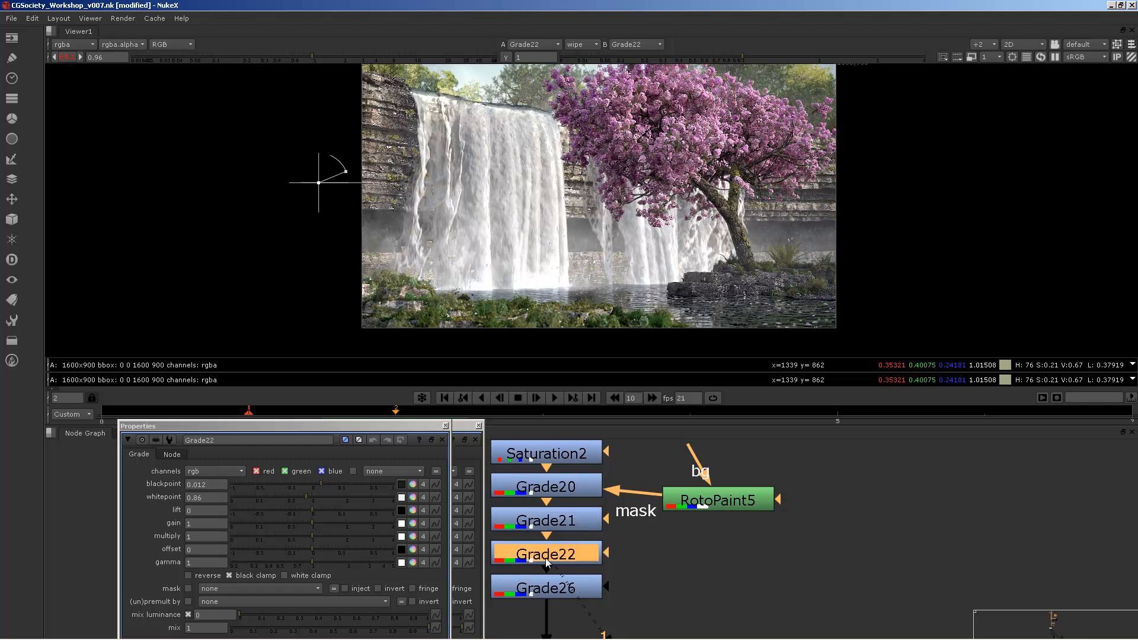
pyautogui.click(445, 426)
pyautogui.click(479, 425)
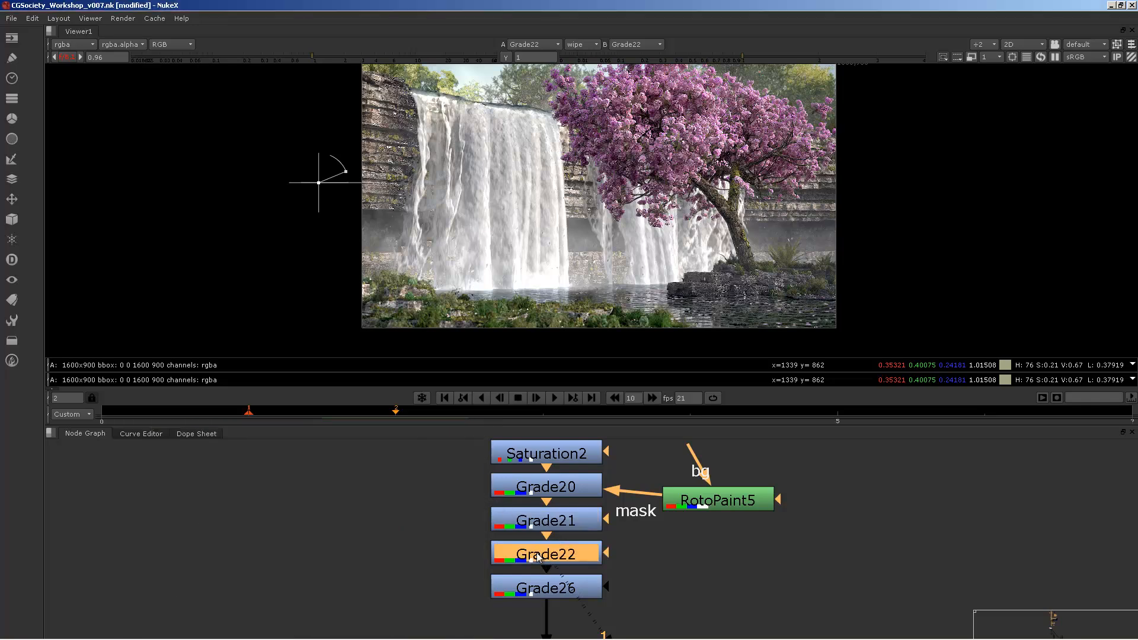
# Step: Toggle Grade22 off and on repeatedly to compare the image with and without it, leaving it disabled, and reopen its properties
pyautogui.press('d')
pyautogui.press('d')
pyautogui.press('d')
pyautogui.press('d')
pyautogui.press('d')
pyautogui.press('d')
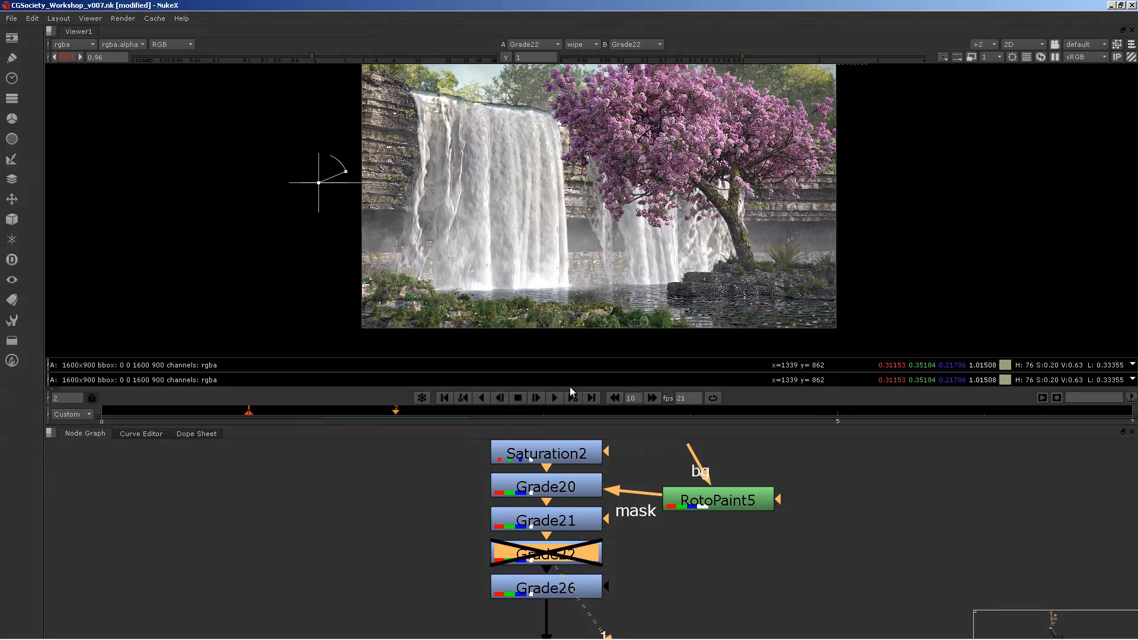
pyautogui.press('d')
pyautogui.press('d')
pyautogui.press('d')
pyautogui.doubleClick(555, 556)
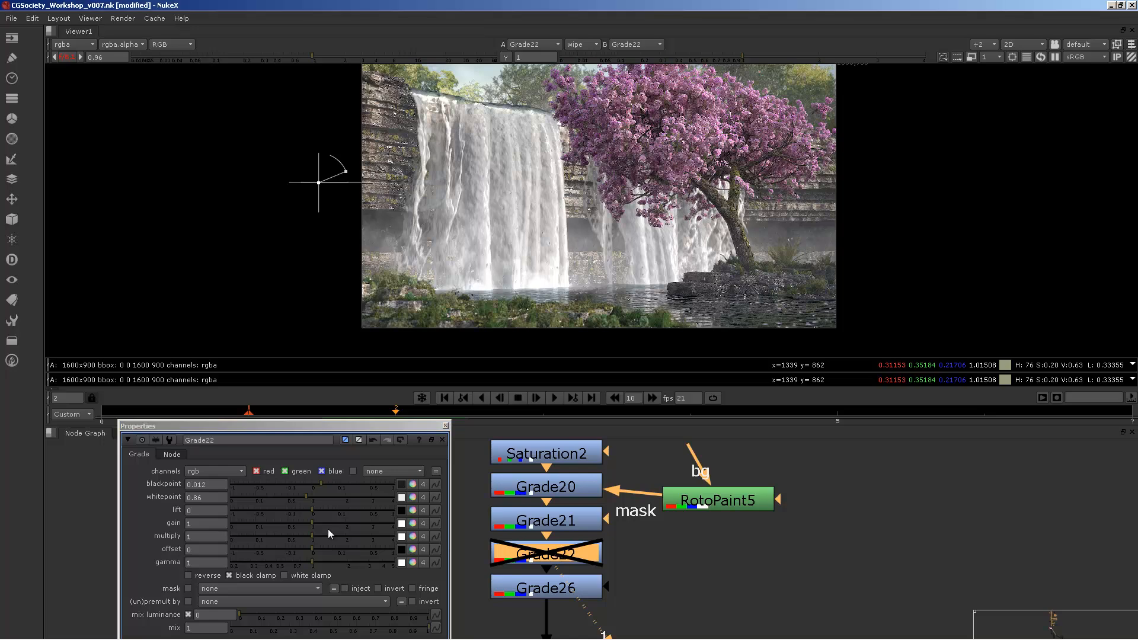
# Step: Review Grade21's settings beside Grade22's, close both nodes' properties and re-enable Grade22
pyautogui.doubleClick(563, 521)
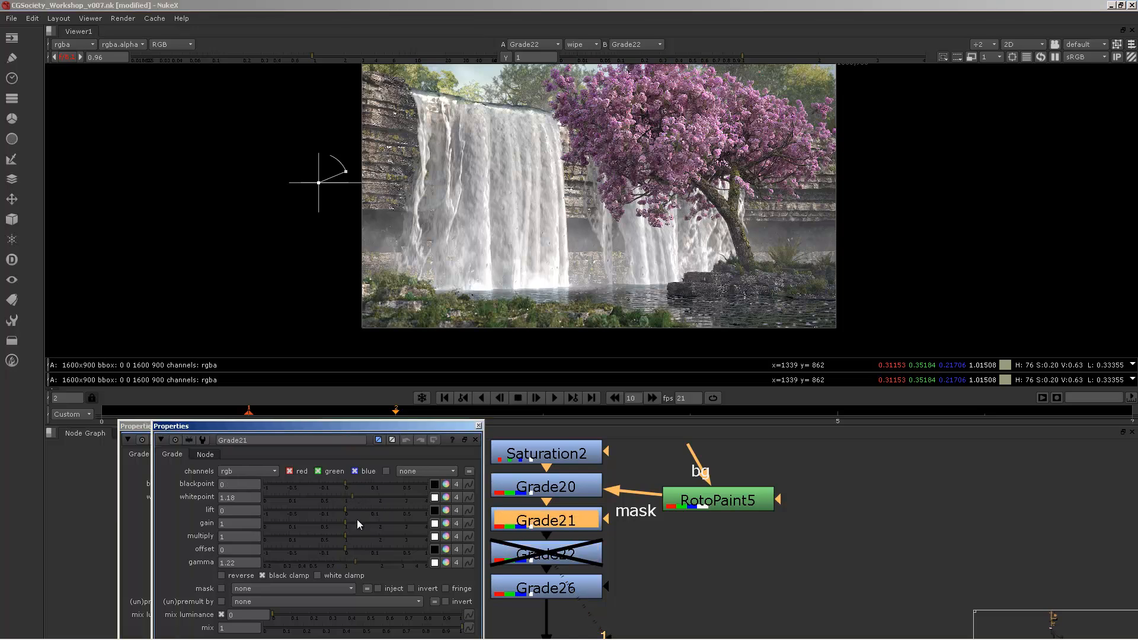
pyautogui.click(478, 426)
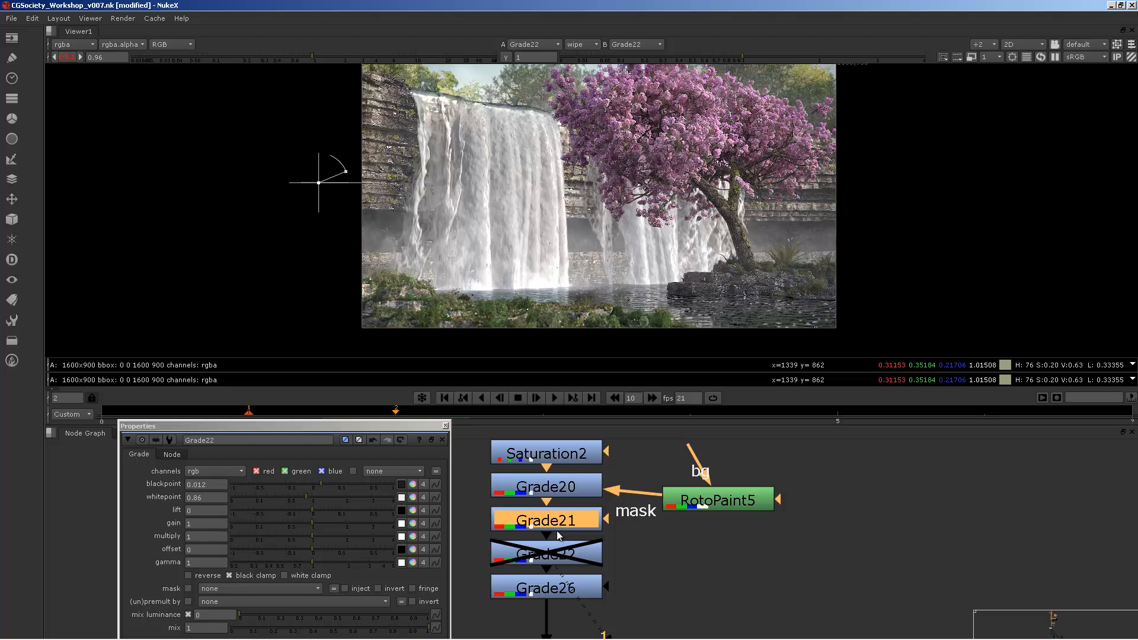
pyautogui.click(444, 425)
pyautogui.click(533, 552)
pyautogui.press('d')
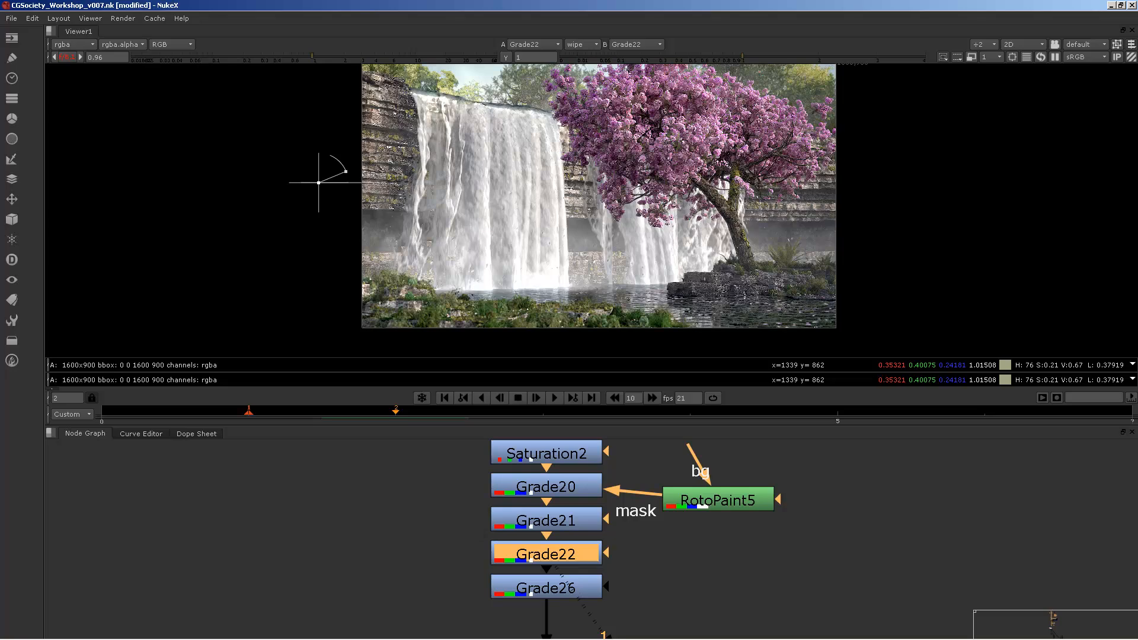
# Step: Display the output of Grade26, inspect its whitepoint and gamma settings and close its properties
pyautogui.scroll(-1, 578, 551)
pyautogui.moveTo(578, 552); pyautogui.dragTo(585, 503, button='middle')
pyautogui.click(556, 536)
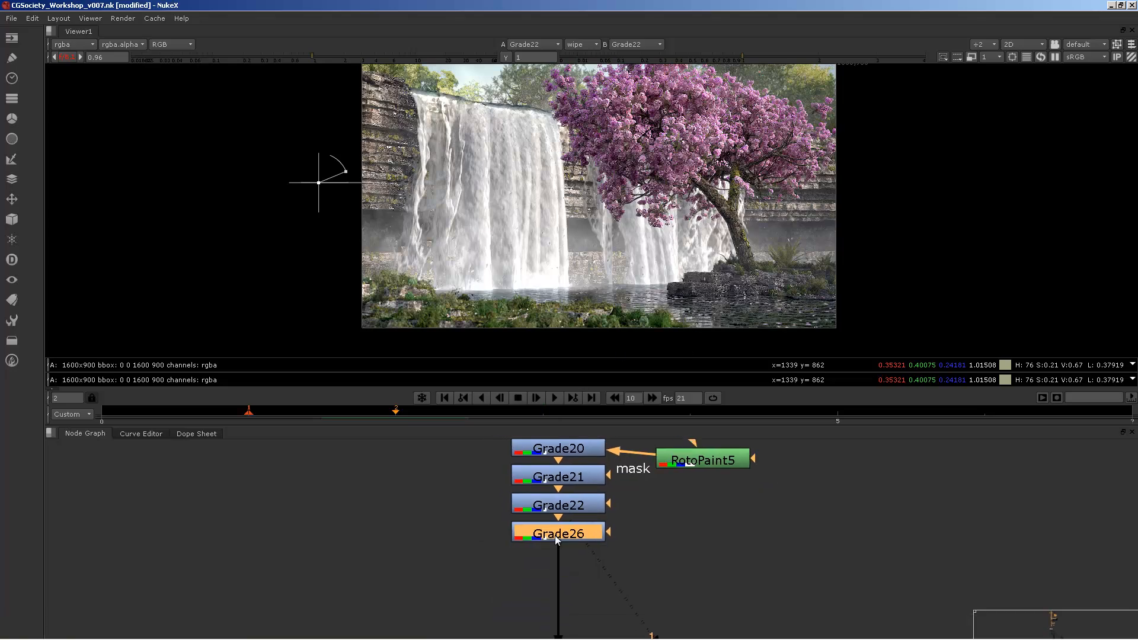
pyautogui.press('1')
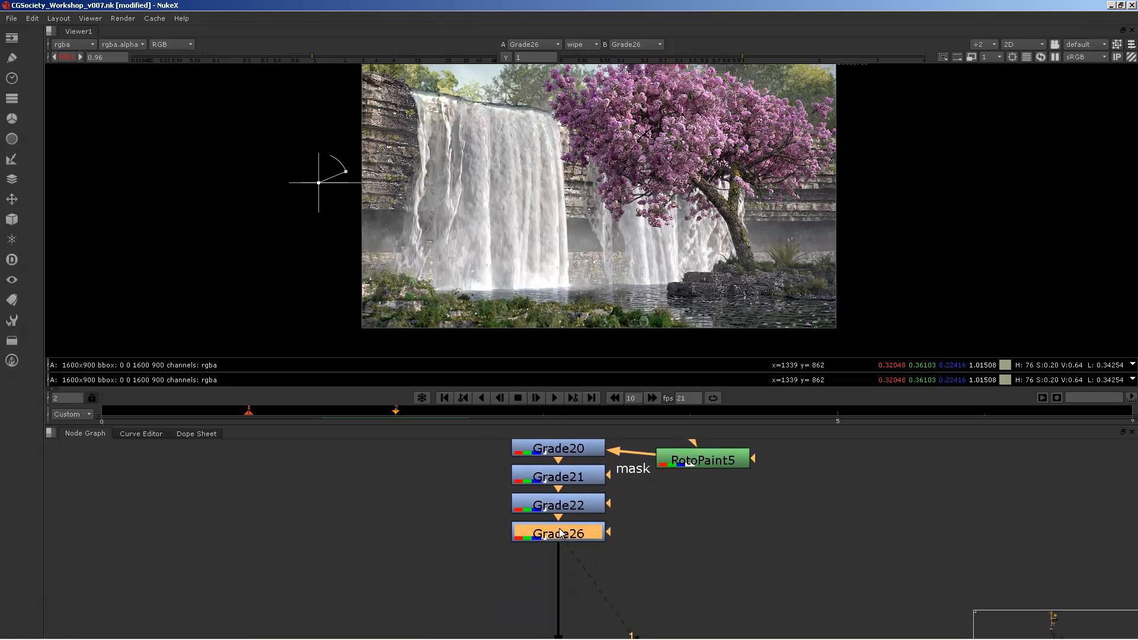
pyautogui.doubleClick(557, 535)
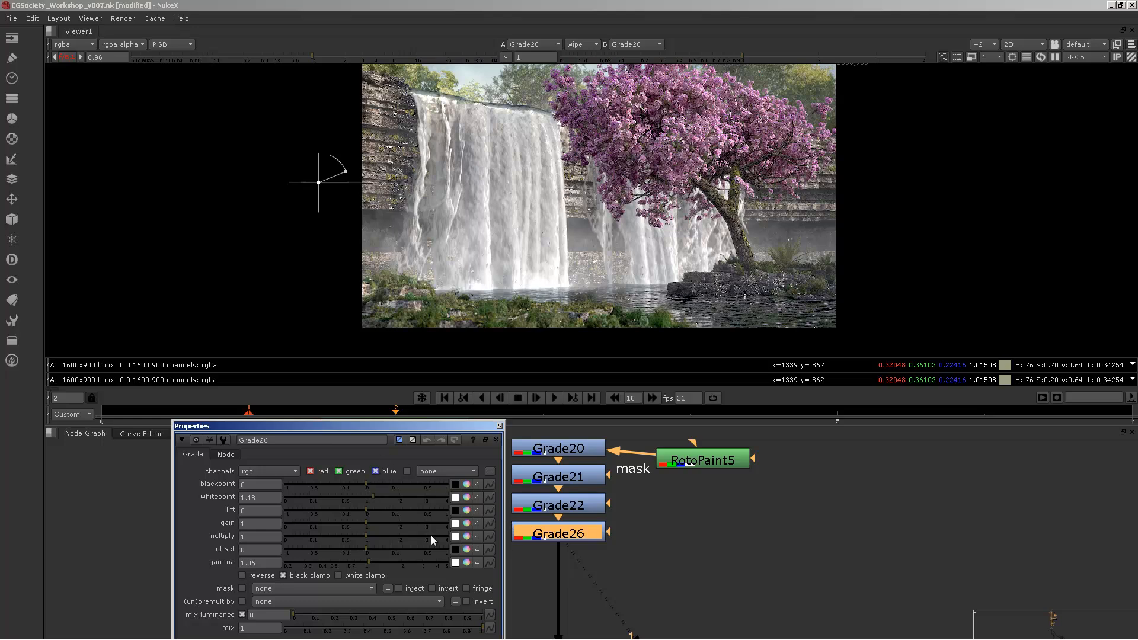
pyautogui.click(499, 425)
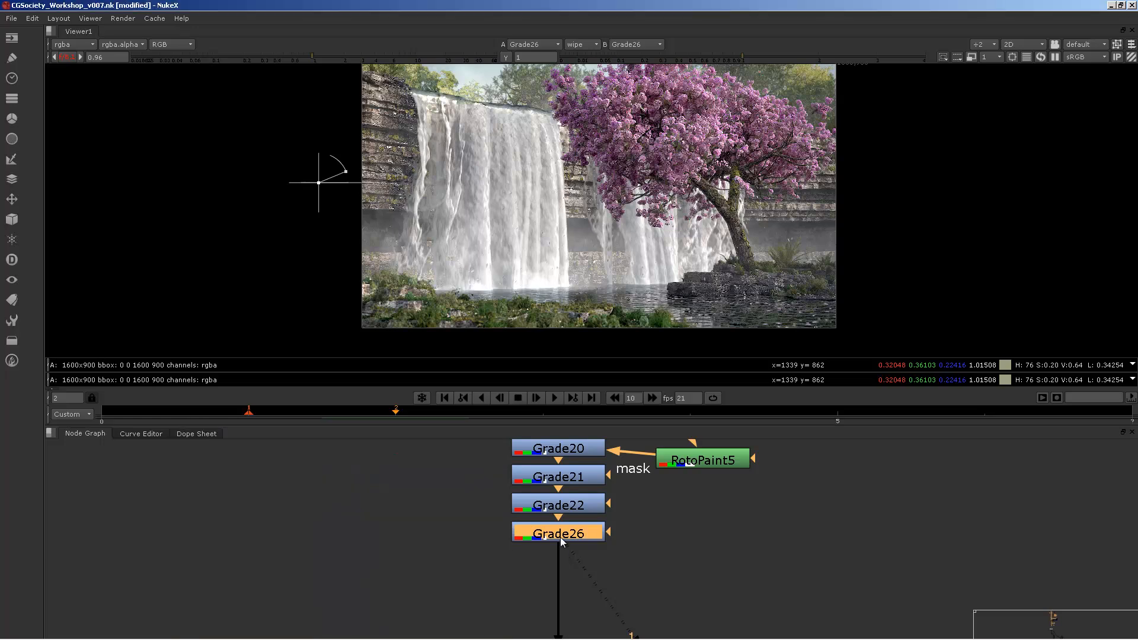
# Step: Display the output of Grade29 further down the tree, inspect its gamma setting and close its properties
pyautogui.moveTo(560, 537); pyautogui.dragTo(555, 497, button='middle')
pyautogui.scroll(3, 660, 170)
pyautogui.scroll(-2, 641, 179)
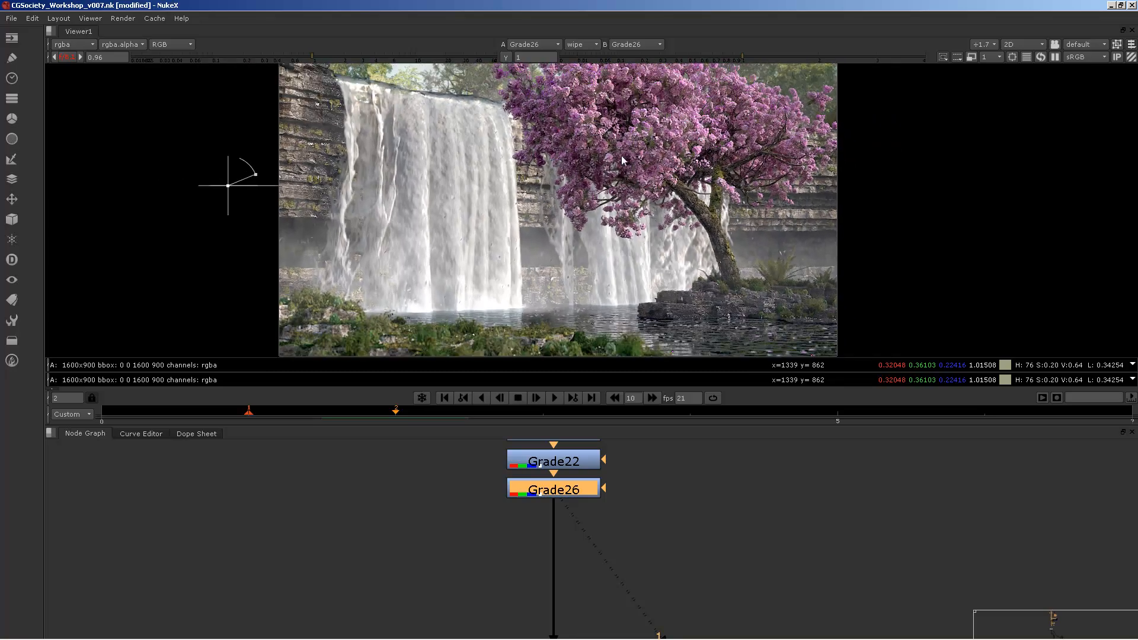
pyautogui.scroll(-3, 579, 496)
pyautogui.scroll(5, 518, 508)
pyautogui.moveTo(465, 462); pyautogui.dragTo(566, 607, button='middle')
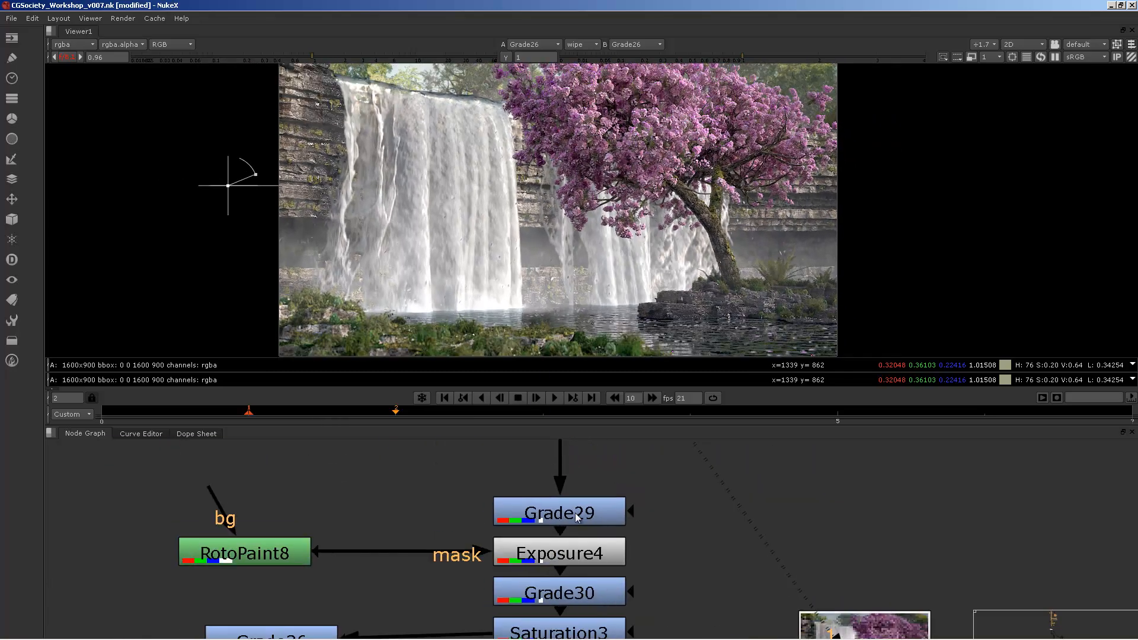
pyautogui.click(567, 505)
pyautogui.press('1')
pyautogui.doubleClick(567, 506)
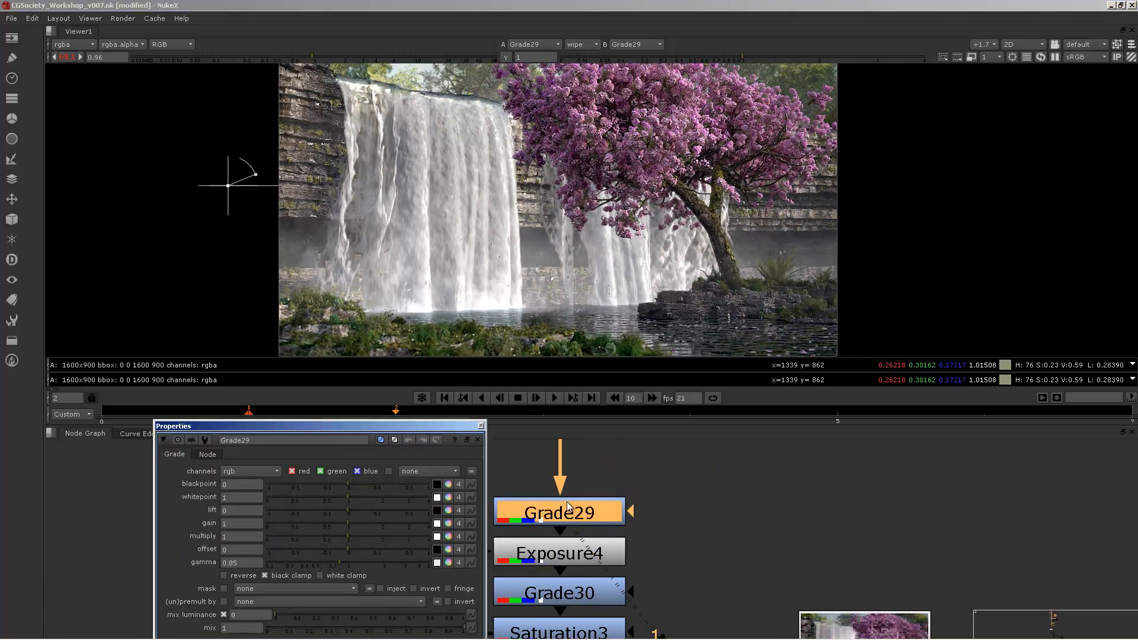
pyautogui.click(480, 426)
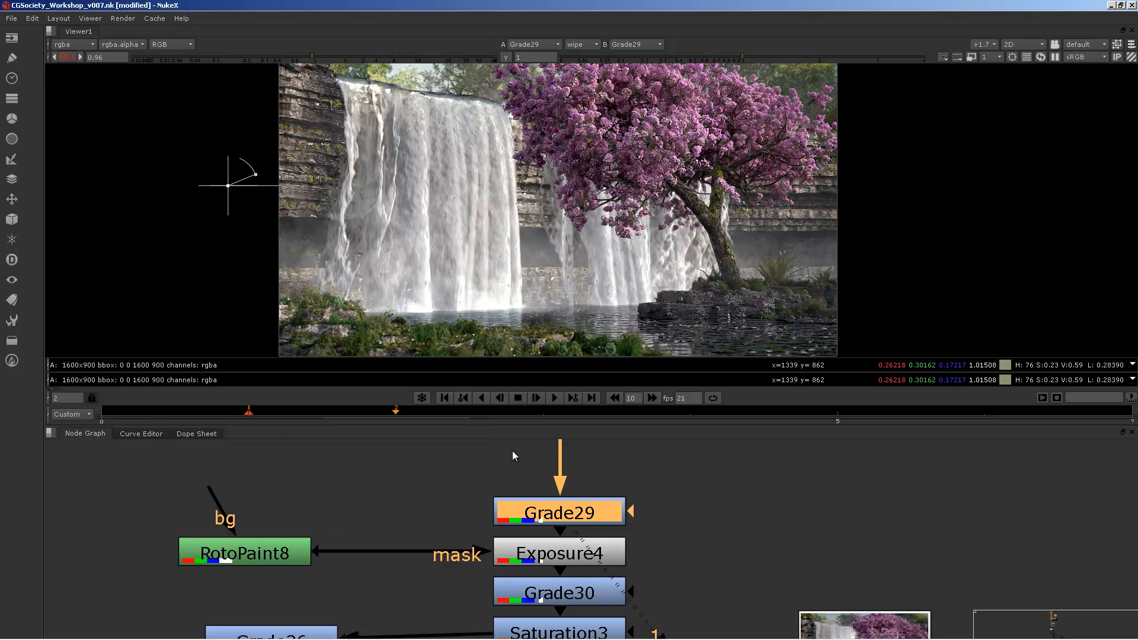
# Step: Select Grade22 and Grade26 back up the tree and examine the waterfall image in the viewer
pyautogui.scroll(-5, 567, 515)
pyautogui.moveTo(573, 539); pyautogui.dragTo(542, 609, button='middle')
pyautogui.scroll(4, 543, 609)
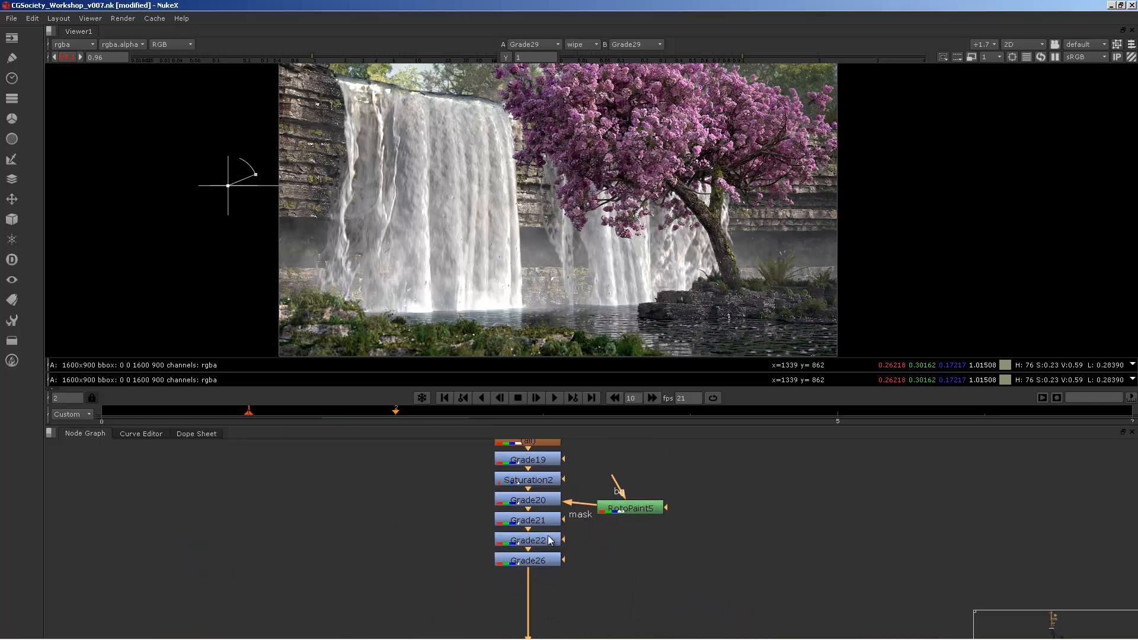
pyautogui.moveTo(628, 555); pyautogui.dragTo(411, 492)
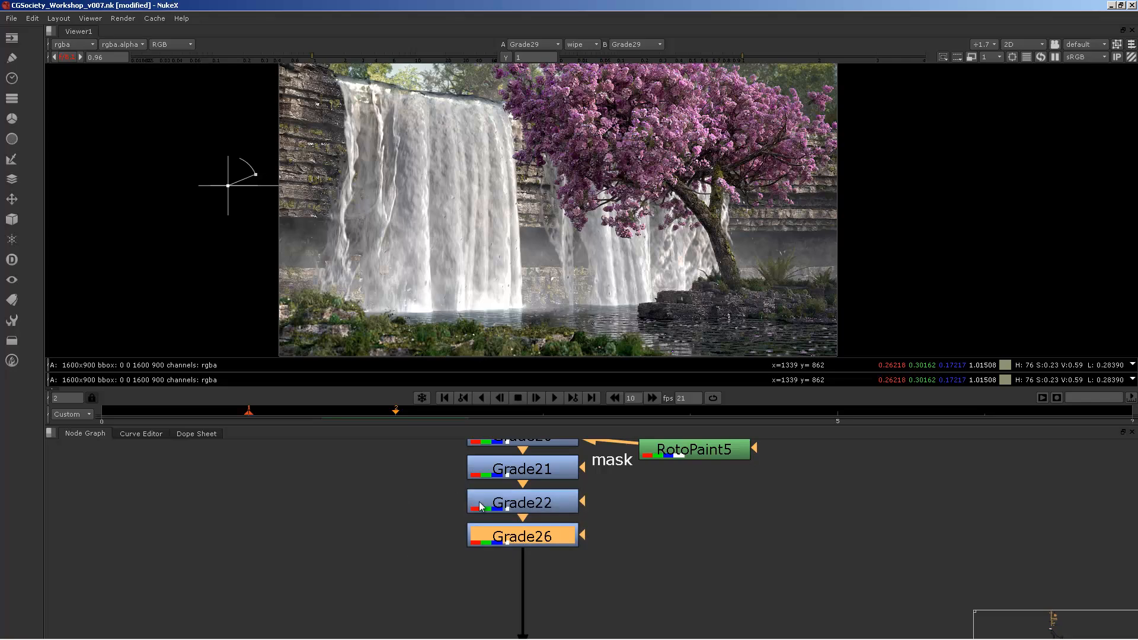
pyautogui.moveTo(659, 560); pyautogui.dragTo(376, 487)
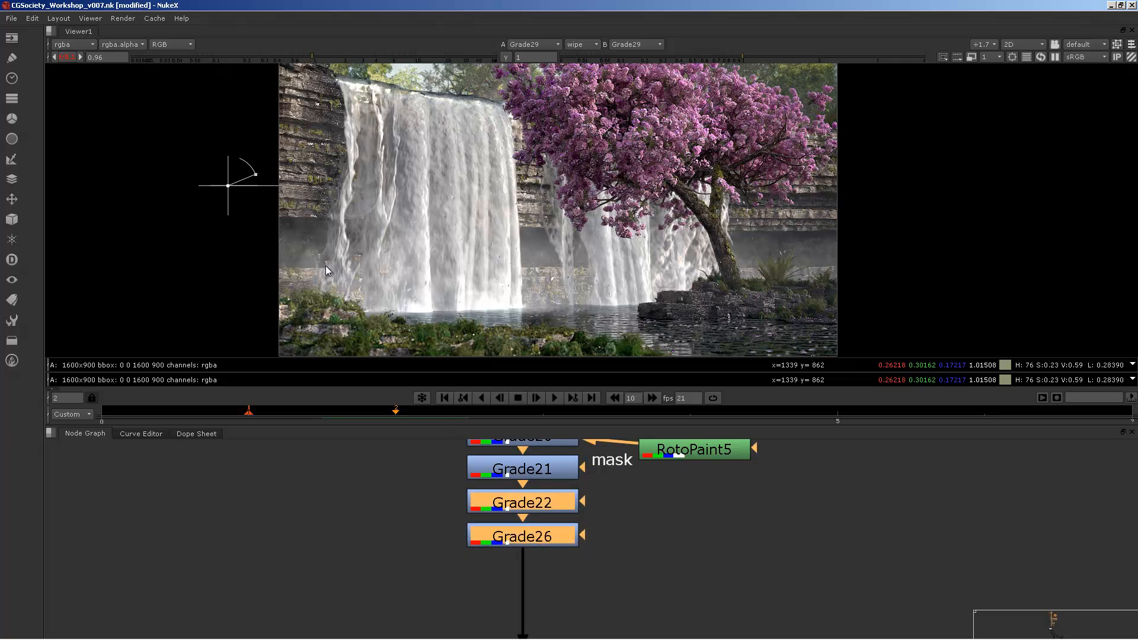
pyautogui.scroll(2, 584, 212)
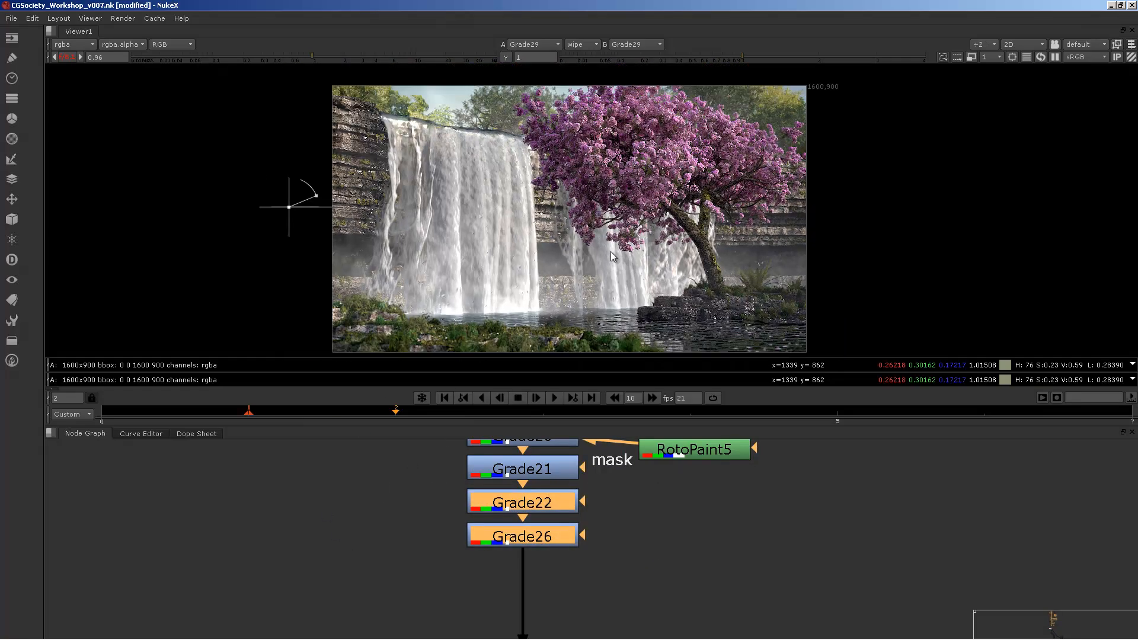
pyautogui.scroll(-3, 592, 554)
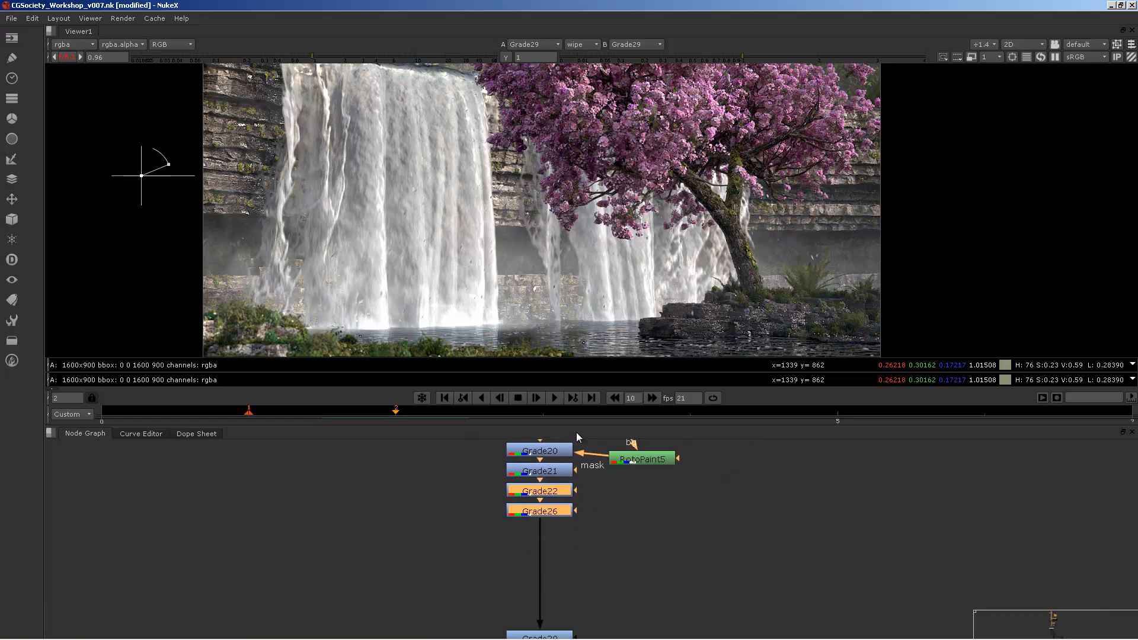
# Step: Enlarge the node graph area by shrinking the viewer, keeping most of the waterfall image in view
pyautogui.moveTo(589, 428); pyautogui.dragTo(595, 310)
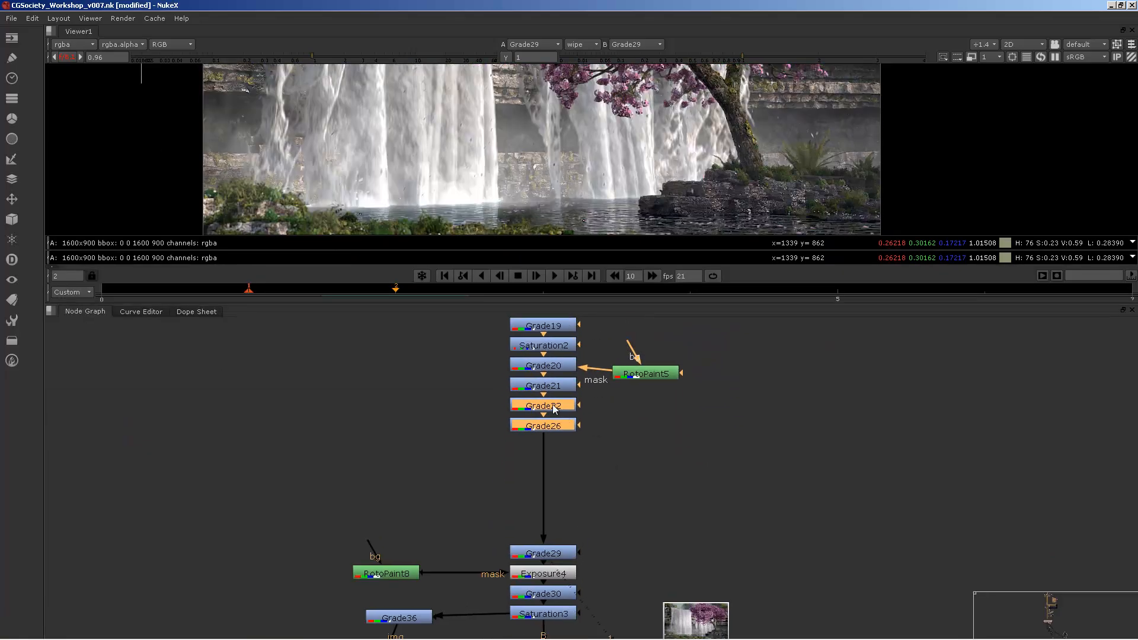
pyautogui.moveTo(551, 116); pyautogui.dragTo(550, 173, button='middle')
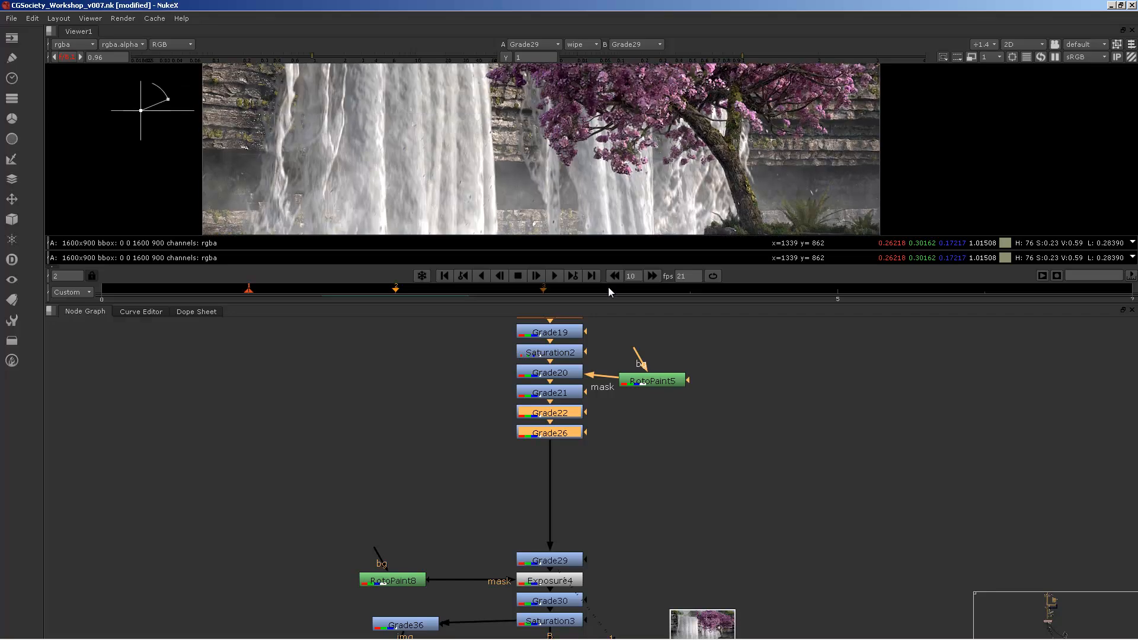
pyautogui.moveTo(602, 309); pyautogui.dragTo(604, 385)
pyautogui.scroll(-2, 544, 424)
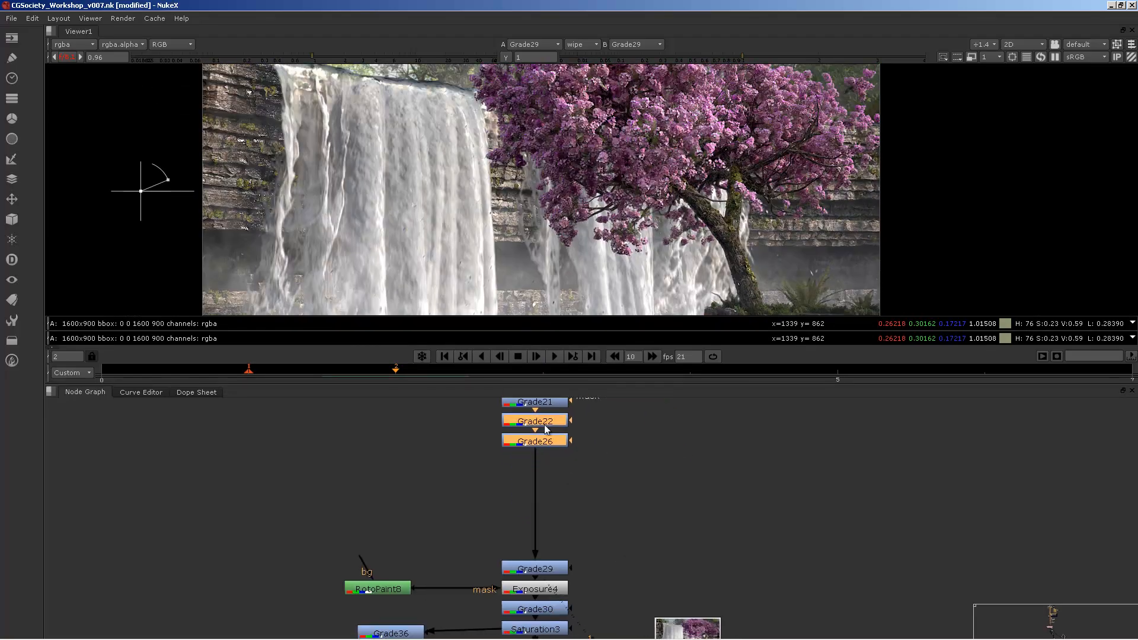
# Step: Display the output of Exposure4 and of the fog merge Merge34, and examine the full image
pyautogui.click(552, 574)
pyautogui.press('1')
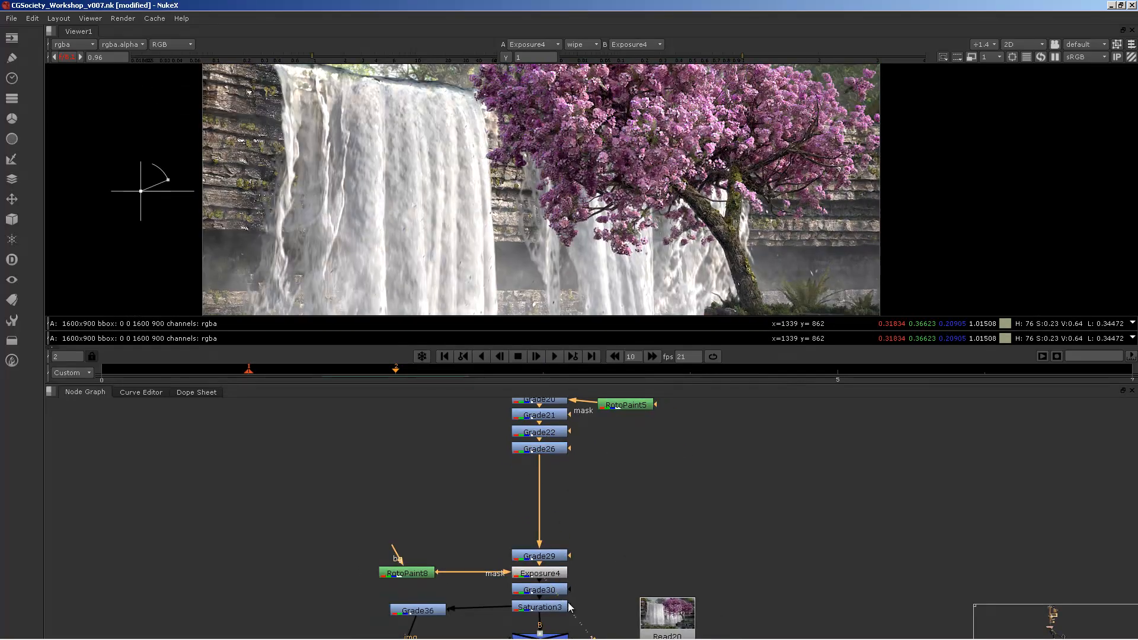
pyautogui.moveTo(552, 634); pyautogui.dragTo(582, 474, button='middle')
pyautogui.moveTo(584, 578); pyautogui.dragTo(585, 423, button='middle')
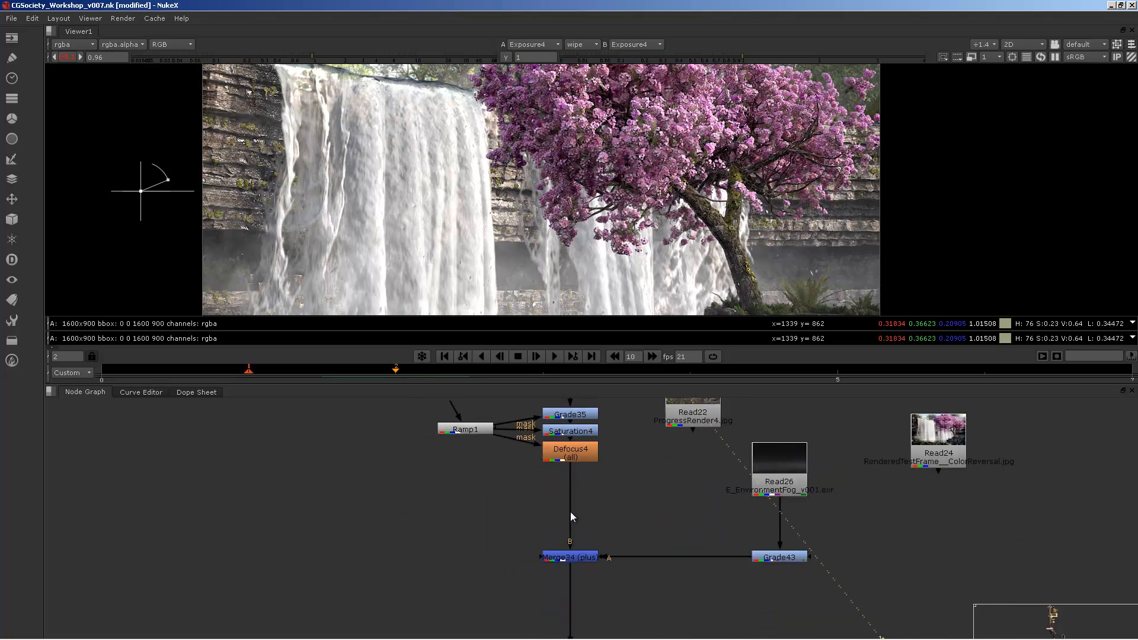
pyautogui.click(578, 557)
pyautogui.press('1')
pyautogui.scroll(-2, 567, 143)
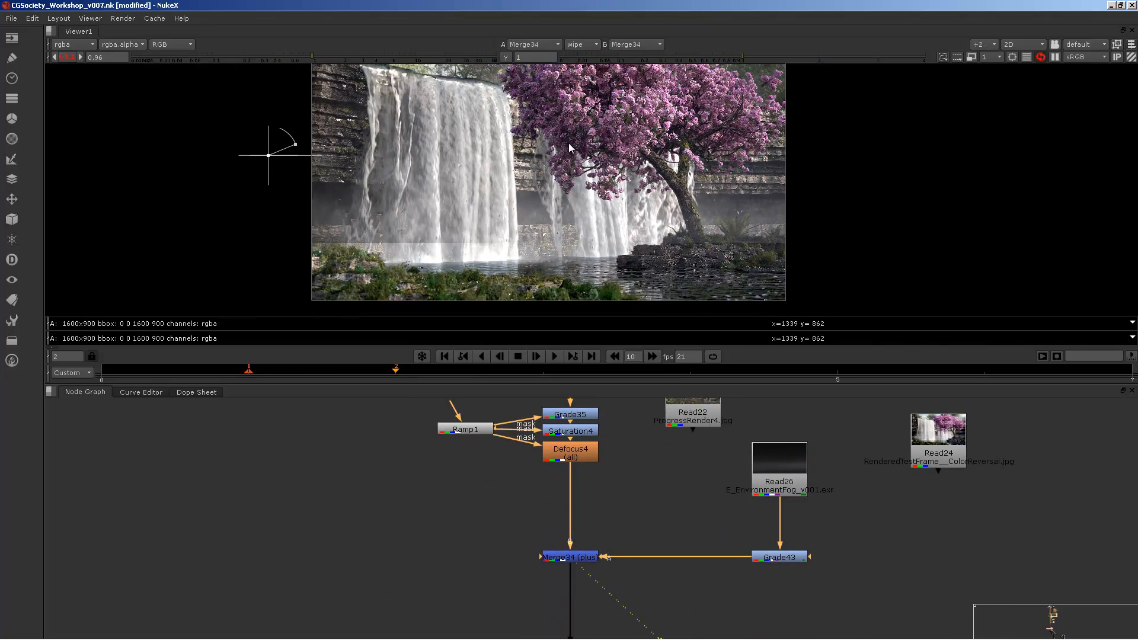
pyautogui.scroll(-2, 568, 144)
pyautogui.moveTo(567, 143); pyautogui.dragTo(564, 170, button='middle')
pyautogui.scroll(2, 567, 138)
# Step: Examine the chain of correction nodes running from Grade21 down past Grade29 in the node graph
pyautogui.scroll(-4, 610, 467)
pyautogui.moveTo(615, 408); pyautogui.dragTo(584, 582, button='middle')
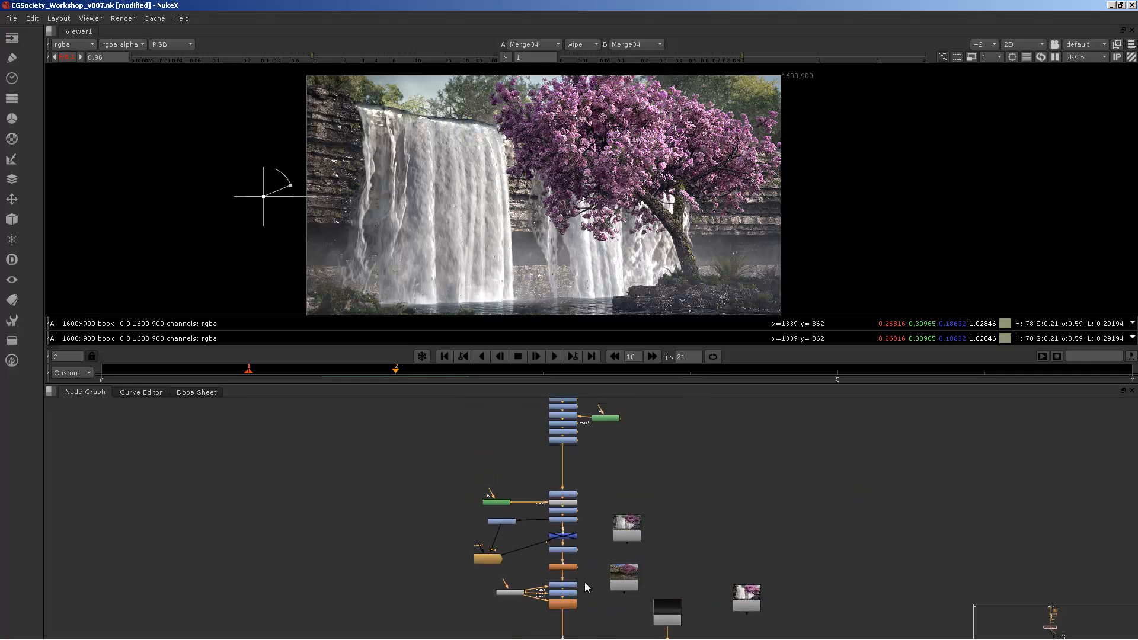
pyautogui.scroll(4, 568, 403)
pyautogui.click(566, 438)
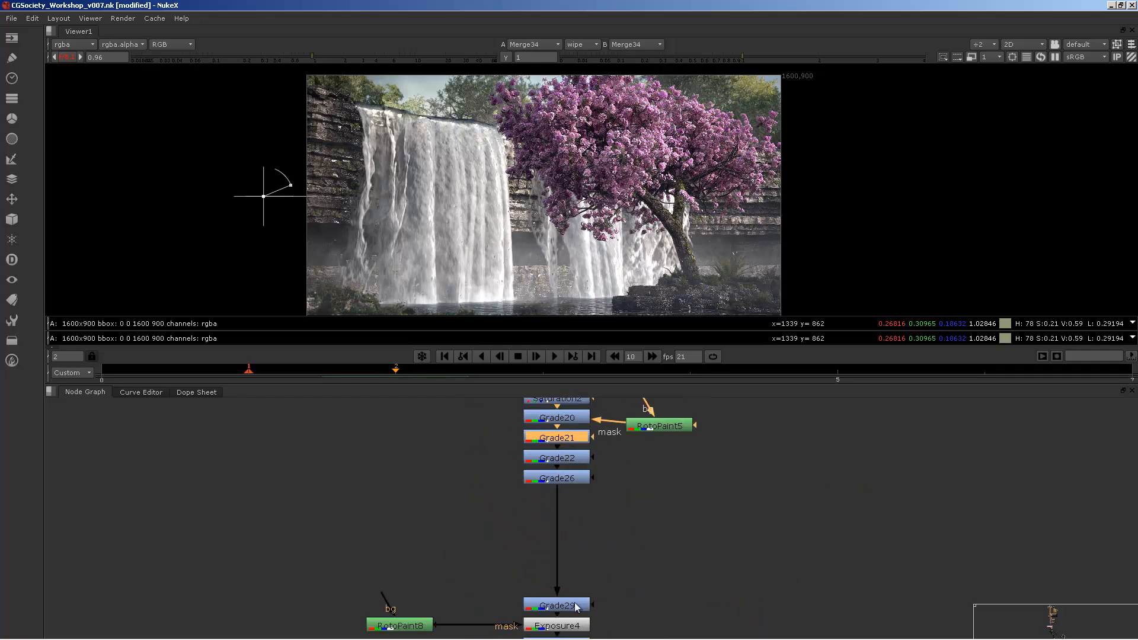
pyautogui.moveTo(543, 495); pyautogui.dragTo(541, 465, button='middle')
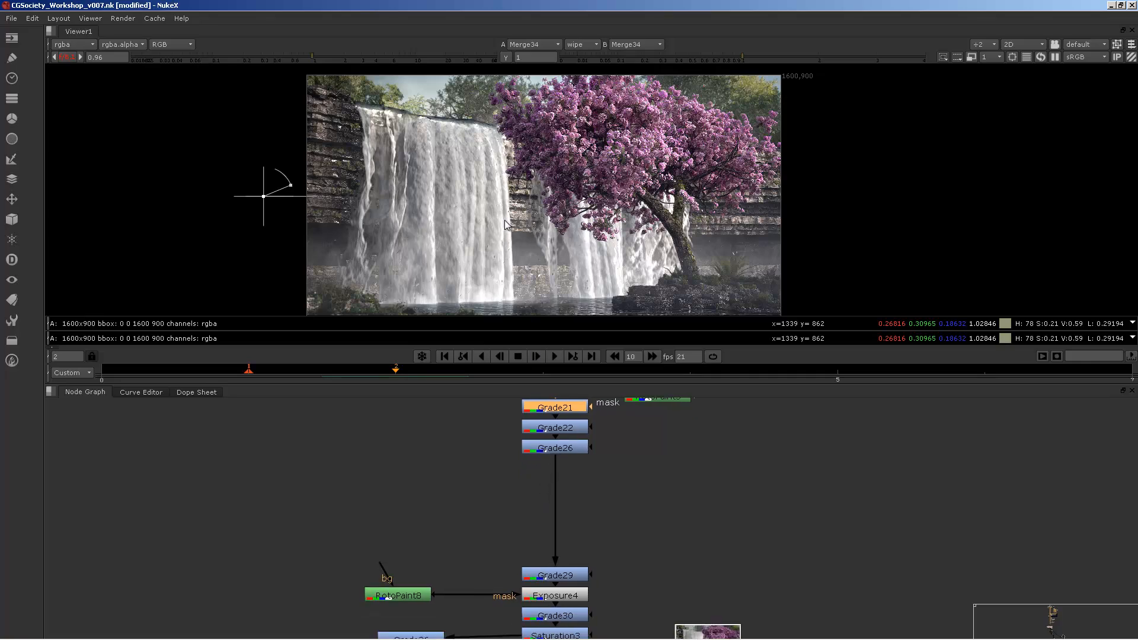
pyautogui.moveTo(505, 220); pyautogui.dragTo(504, 205, button='middle')
pyautogui.moveTo(578, 617); pyautogui.dragTo(589, 433, button='middle')
pyautogui.moveTo(531, 571); pyautogui.dragTo(531, 601, button='middle')
pyautogui.scroll(2, 543, 432)
pyautogui.moveTo(545, 421); pyautogui.dragTo(571, 417, button='middle')
# Step: Compare the outputs of Grade29 and Exposure4 in the viewer, ending on Grade29
pyautogui.click(542, 475)
pyautogui.press('1')
pyautogui.click(540, 498)
pyautogui.press('1')
pyautogui.click(555, 481)
pyautogui.press('1')
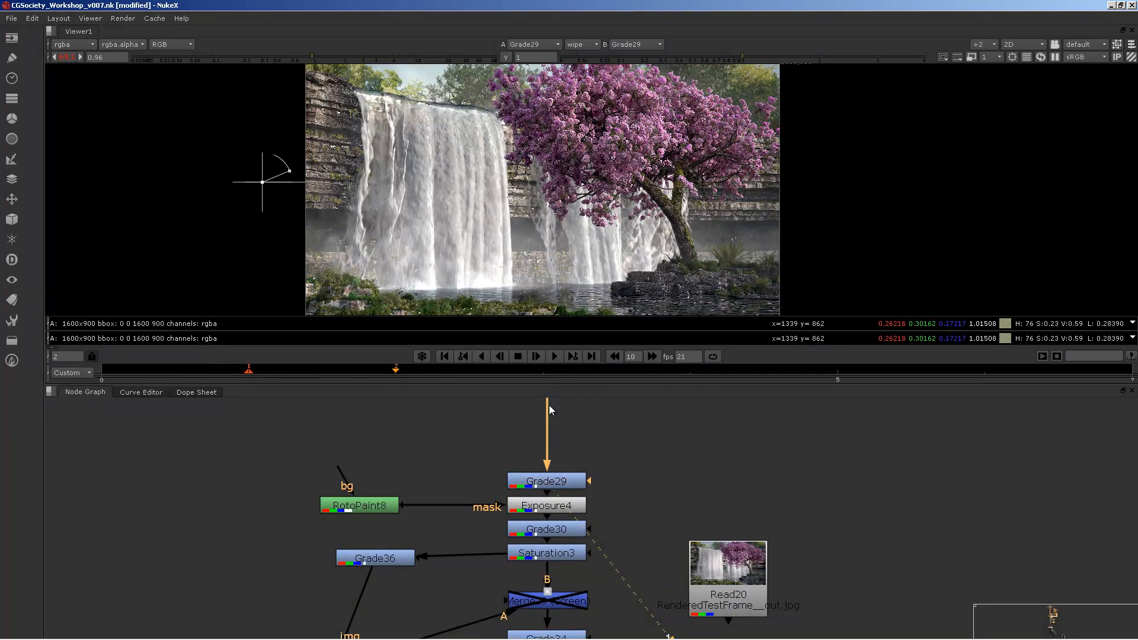
# Step: Mark out the group of grades from Grade21 to Grade29 by box-selecting them in the node graph
pyautogui.click(558, 509)
pyautogui.moveTo(570, 530); pyautogui.dragTo(537, 602, button='middle')
pyautogui.scroll(-1, 532, 497)
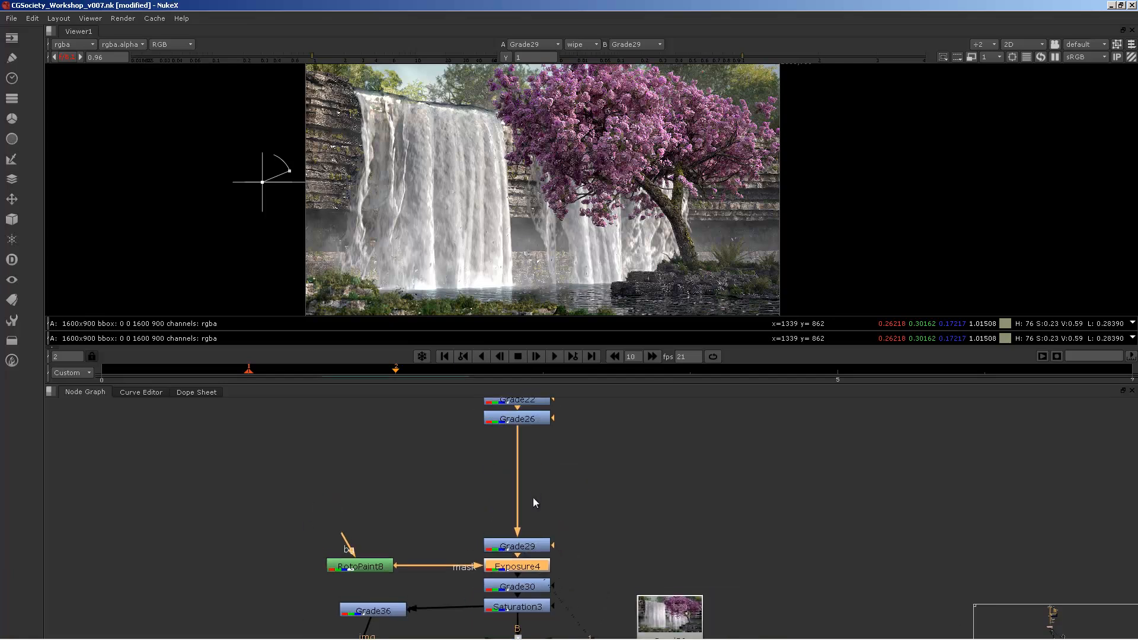
pyautogui.moveTo(532, 496); pyautogui.dragTo(537, 548, button='middle')
pyautogui.moveTo(462, 425); pyautogui.dragTo(578, 607)
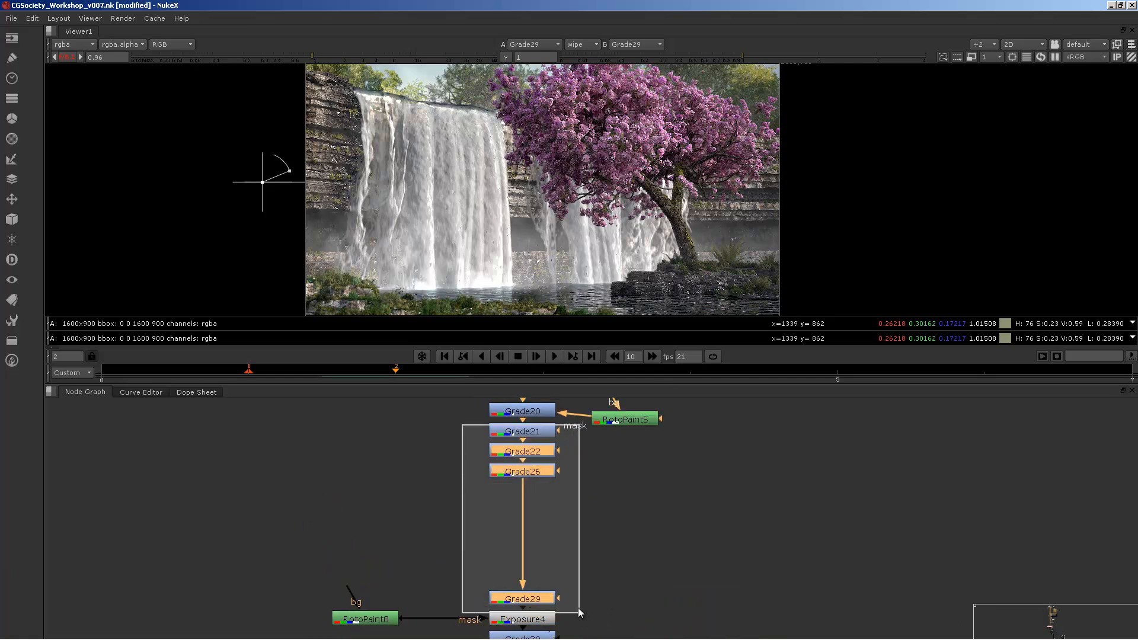
pyautogui.moveTo(455, 417); pyautogui.dragTo(602, 598)
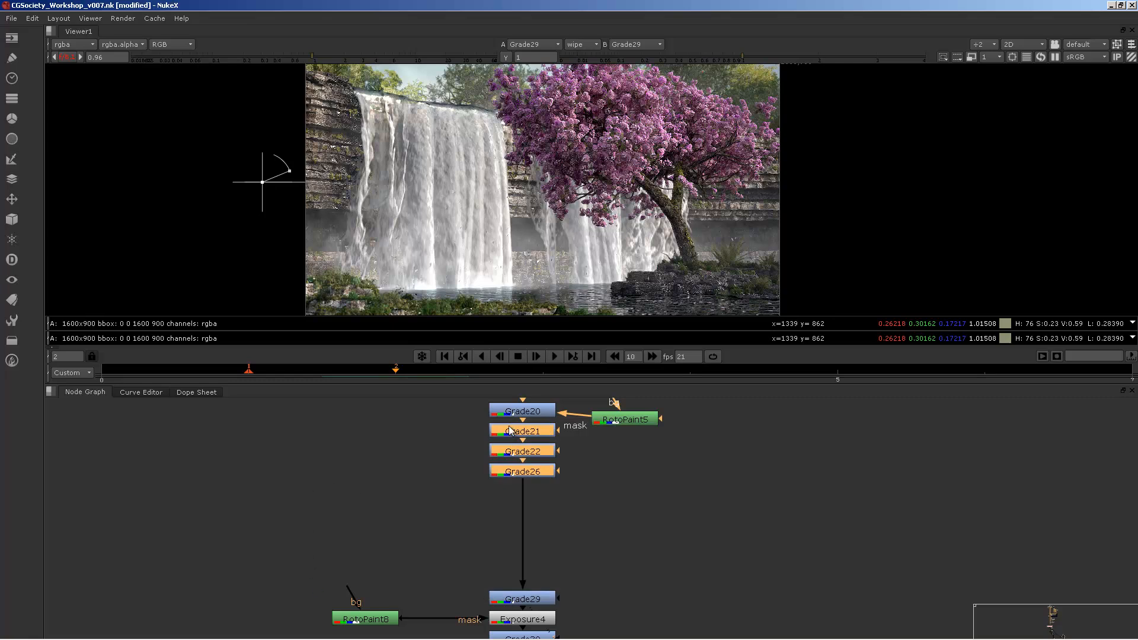
pyautogui.moveTo(430, 420); pyautogui.dragTo(587, 612)
# Step: Display the outputs of Exposure4, Grade30 and Saturation3 one after another to compare their corrections
pyautogui.moveTo(528, 545); pyautogui.dragTo(530, 472, button='middle')
pyautogui.click(523, 549)
pyautogui.press('1')
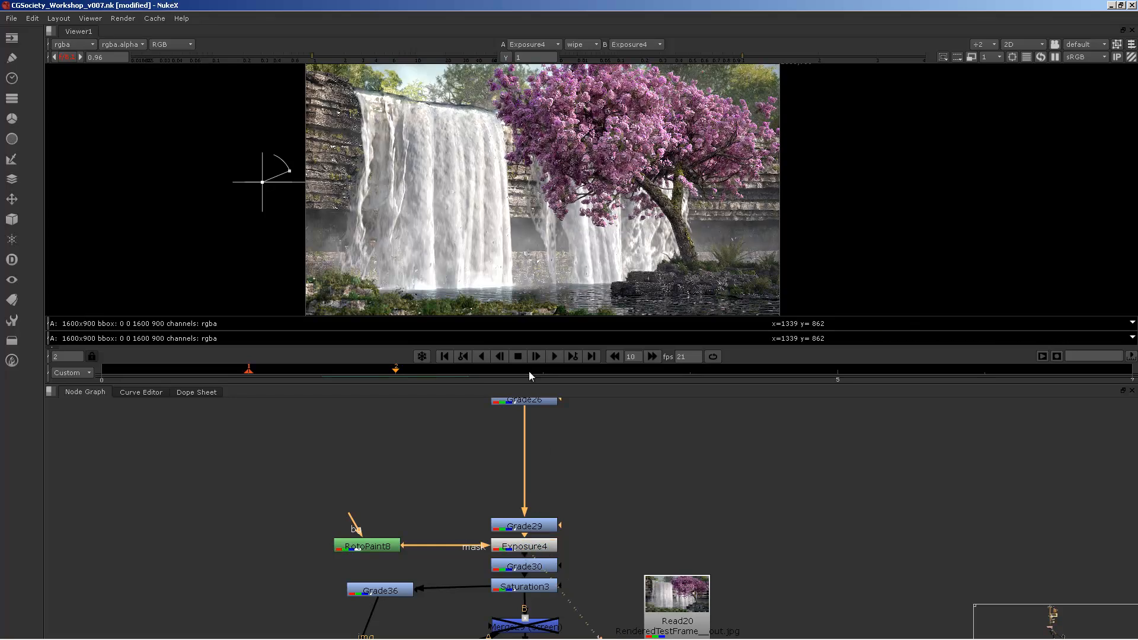
pyautogui.click(524, 567)
pyautogui.press('1')
pyautogui.click(523, 586)
pyautogui.press('1')
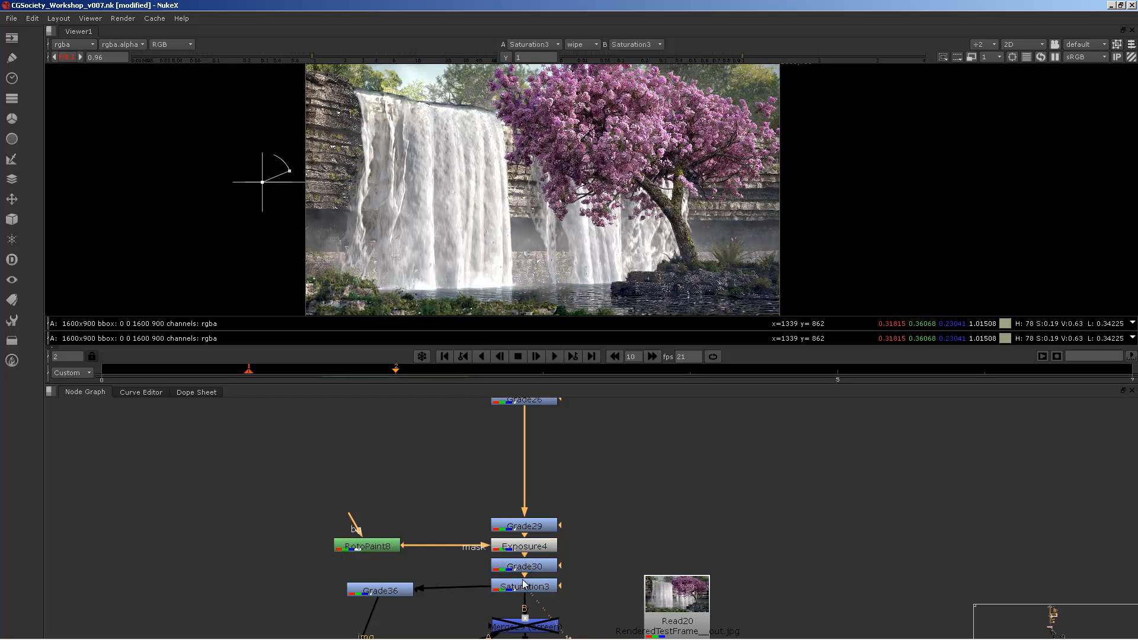
# Step: Display the outputs of the disabled screen merge Merge29, Grade34 and Glow1 in turn
pyautogui.moveTo(522, 587); pyautogui.dragTo(554, 432, button='middle')
pyautogui.click(563, 472)
pyautogui.press('1')
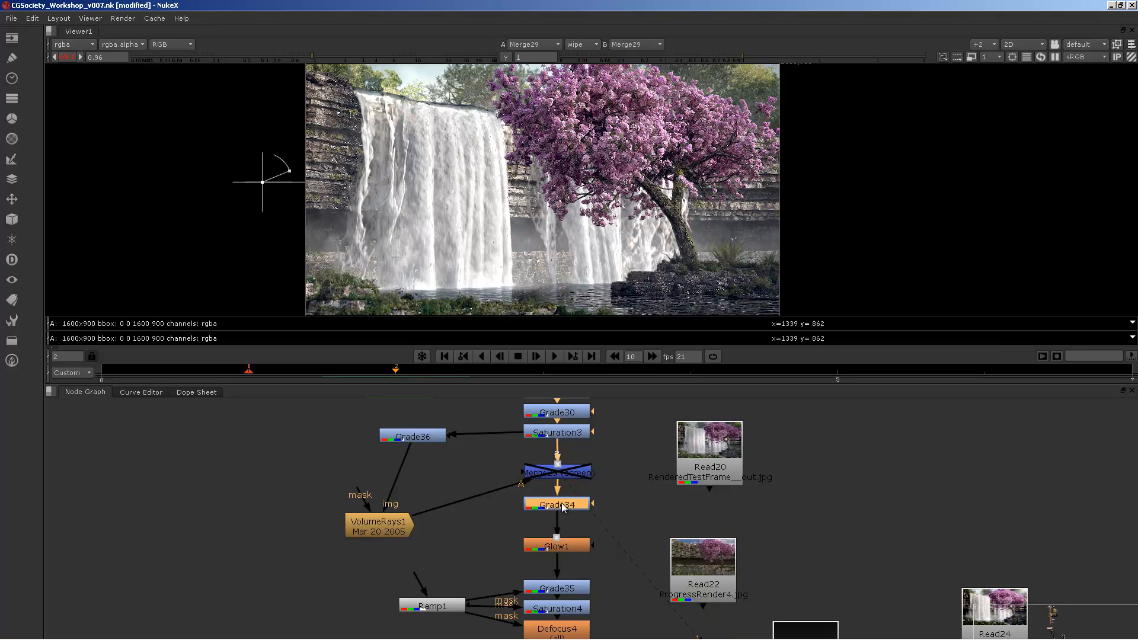
pyautogui.press('1')
pyautogui.click(563, 541)
pyautogui.press('1')
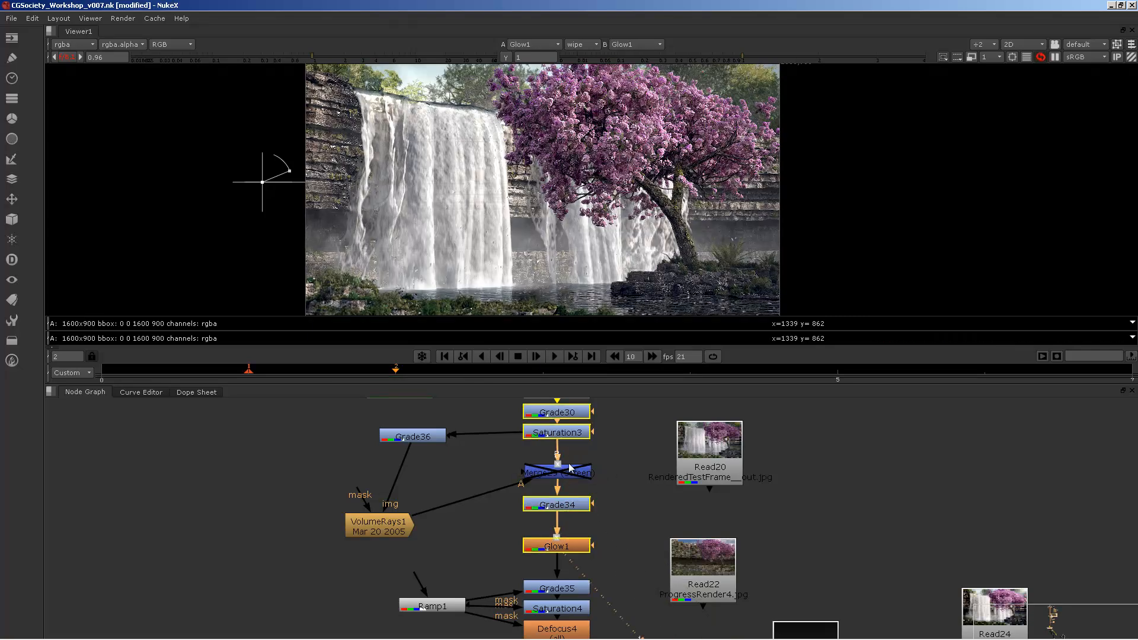
# Step: Display the output of Grade35, the grade masked by Ramp1 below Glow1
pyautogui.scroll(2, 520, 513)
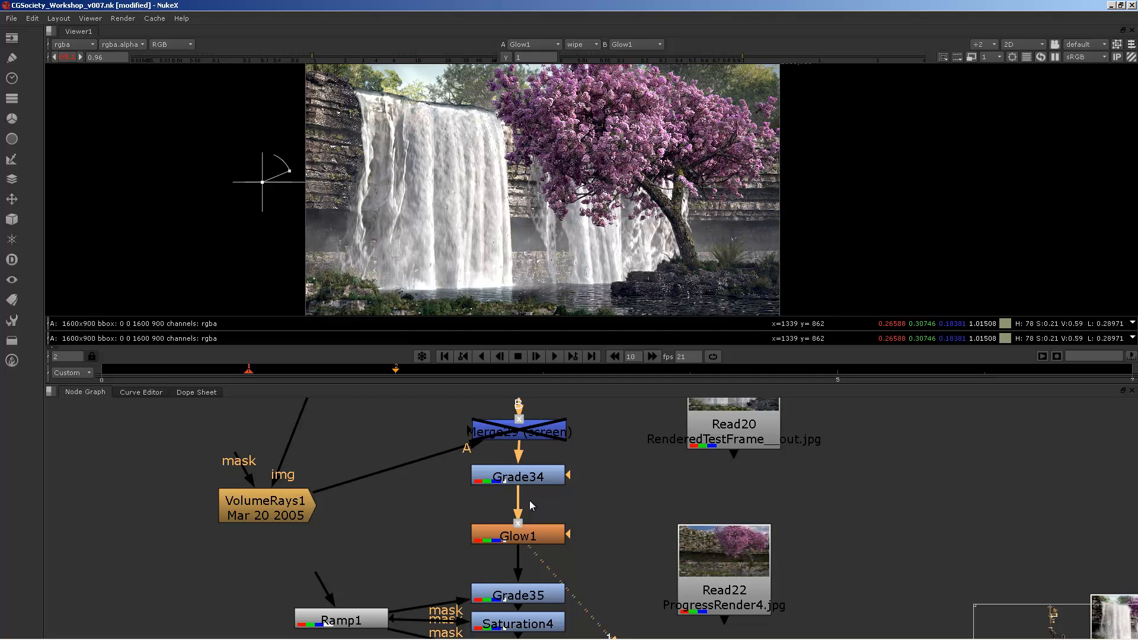
pyautogui.moveTo(531, 505); pyautogui.dragTo(554, 439, button='middle')
pyautogui.click(554, 530)
pyautogui.press('1')
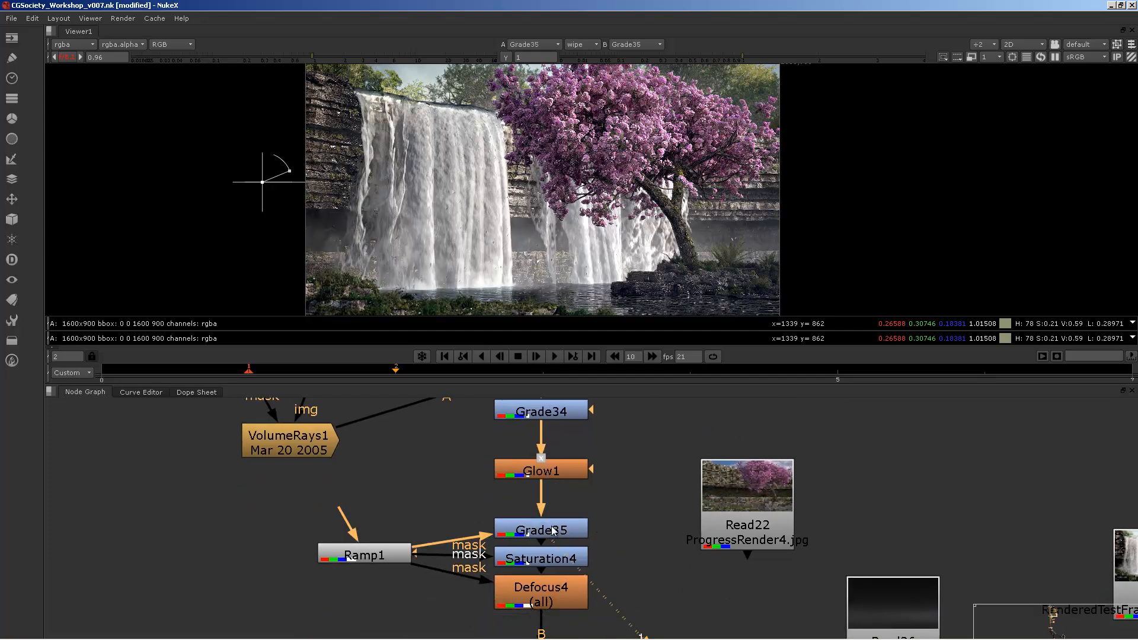
# Step: Display the outputs of Saturation4 and Defocus4, the two nodes masked by Ramp1 below Grade35
pyautogui.click(542, 560)
pyautogui.press('1')
pyautogui.click(547, 600)
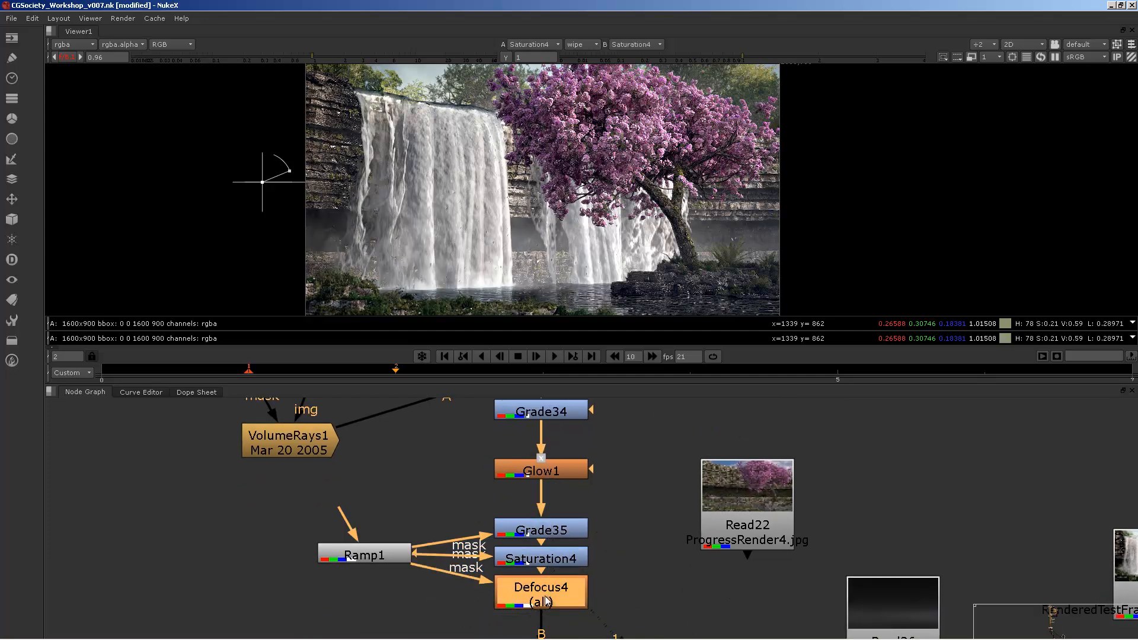
pyautogui.moveTo(603, 616); pyautogui.dragTo(553, 478, button='middle')
pyautogui.press('1')
pyautogui.scroll(-3, 552, 478)
pyautogui.moveTo(550, 538); pyautogui.dragTo(515, 537, button='middle')
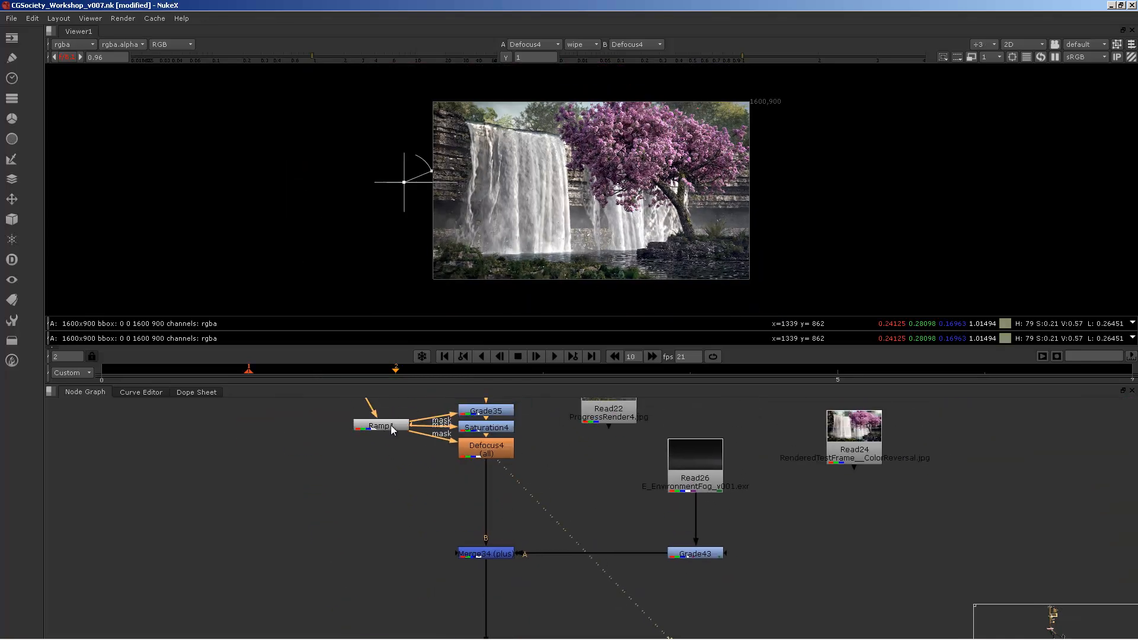
# Step: Open Ramp1's properties, examine its gradient over the image, and point out Grade35 and Saturation4 as masked nodes
pyautogui.doubleClick(390, 425)
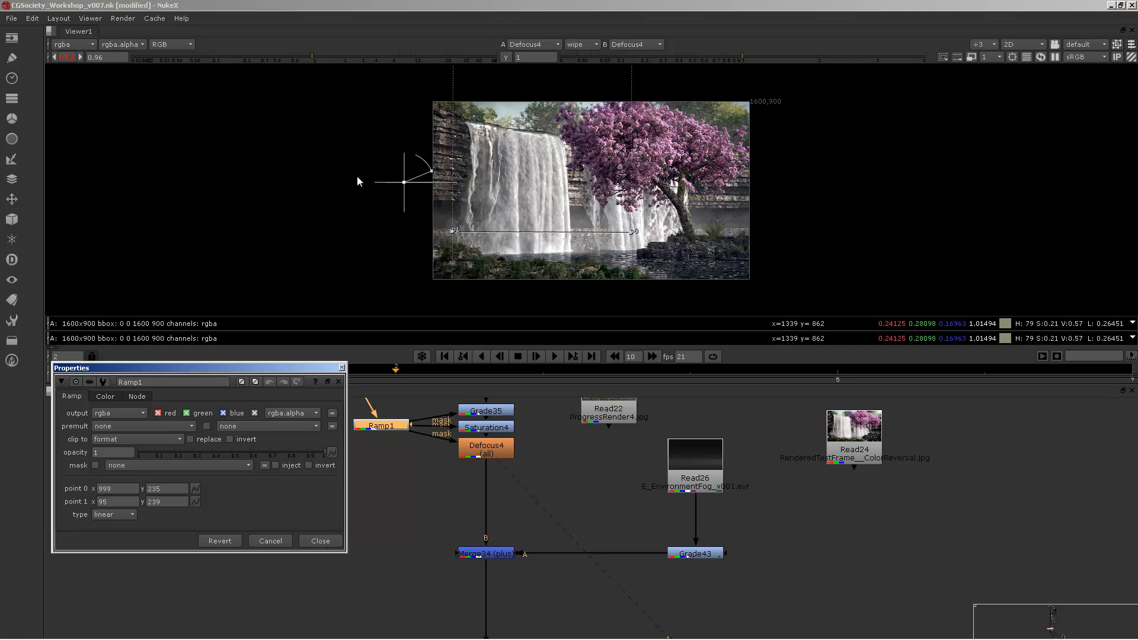
pyautogui.scroll(3, 497, 176)
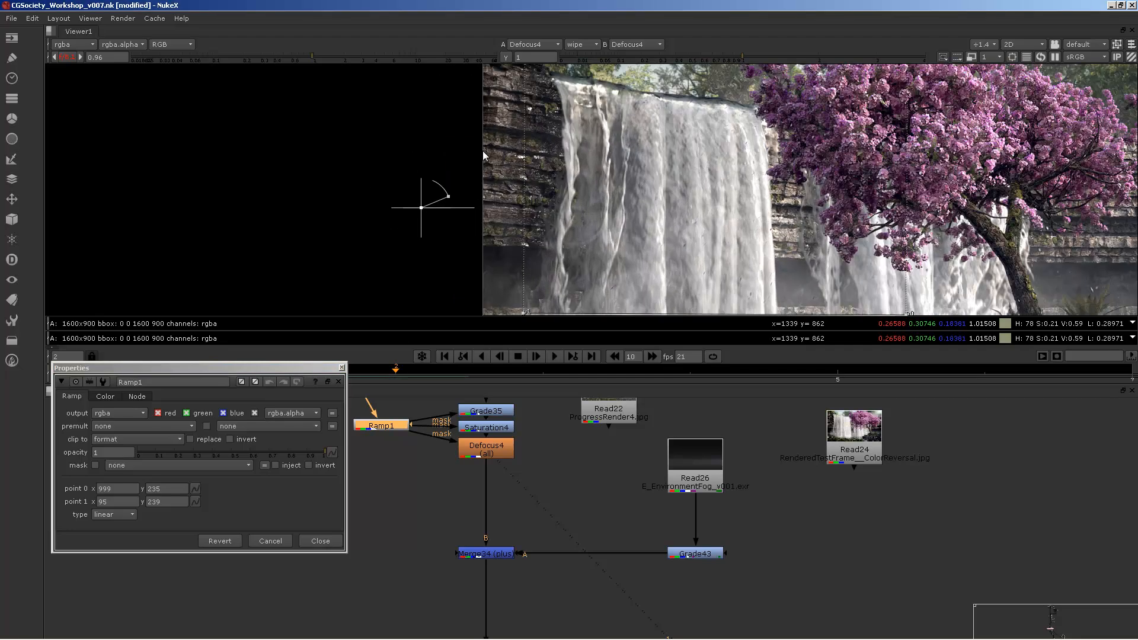
pyautogui.scroll(-5, 278, 150)
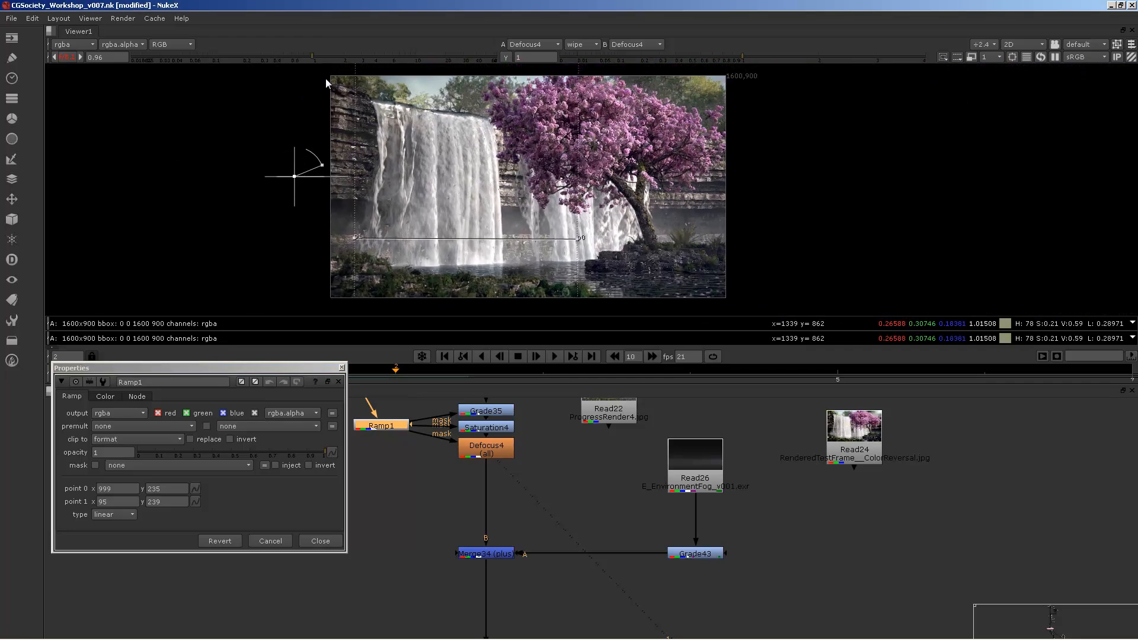
pyautogui.click(489, 413)
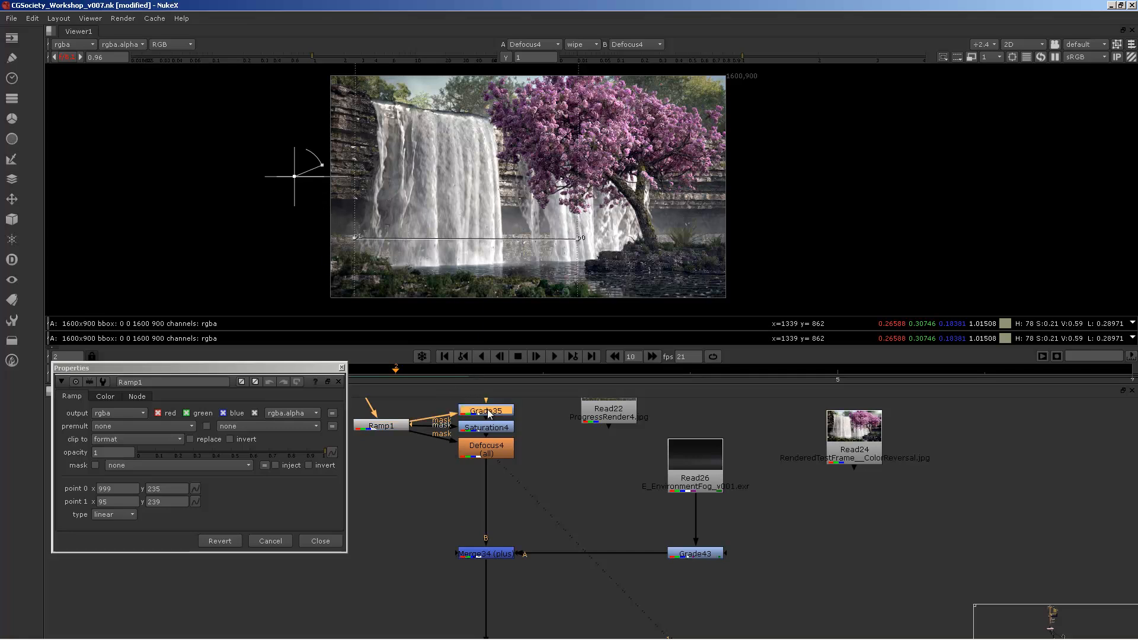
pyautogui.click(488, 427)
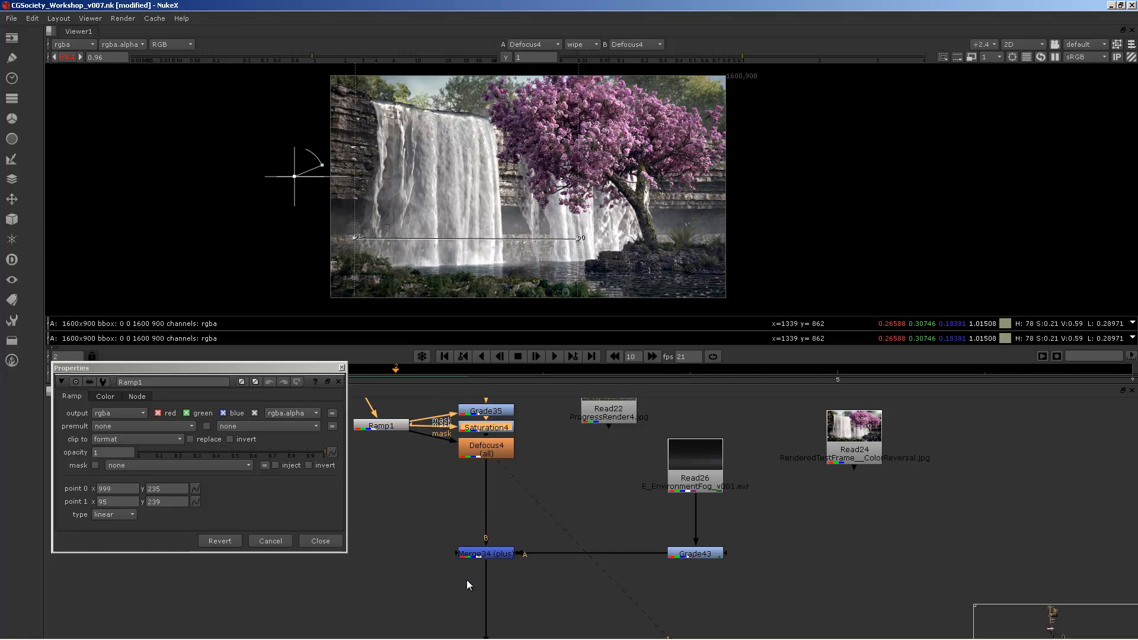
# Step: Display the output of Merge34, the plus merge adding the environment fog, and close Ramp1's properties
pyautogui.click(487, 555)
pyautogui.press('1')
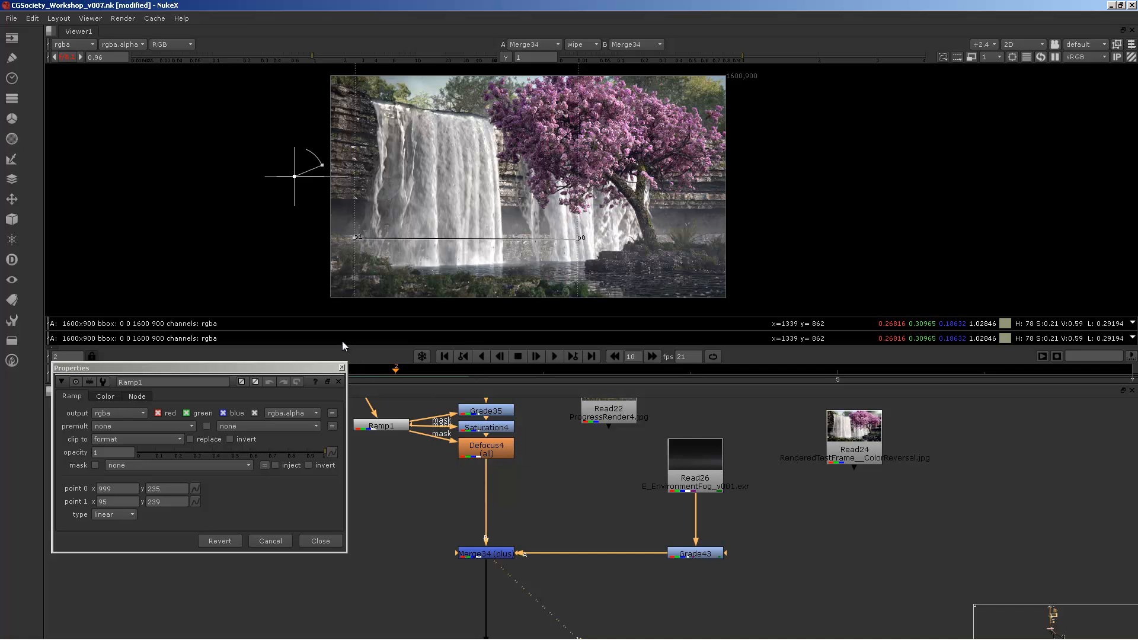
pyautogui.click(342, 368)
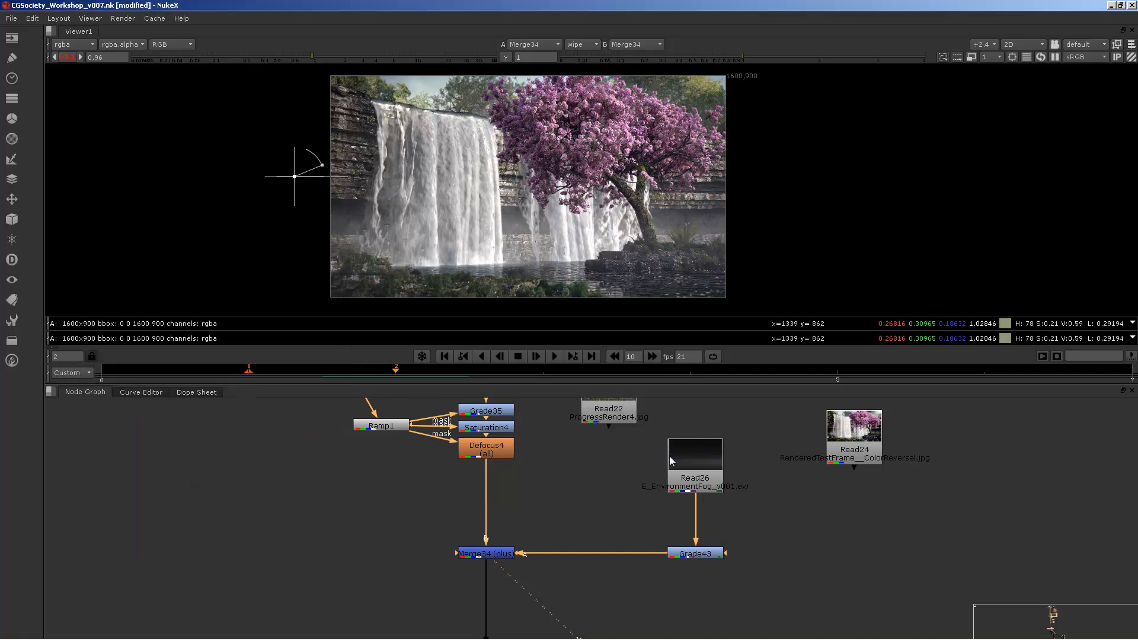
# Step: Display the output of Grade39, the grade masked by RotoPaint10 below Merge34
pyautogui.moveTo(473, 471); pyautogui.dragTo(551, 425, button='middle')
pyautogui.scroll(-3, 551, 425)
pyautogui.scroll(4, 532, 547)
pyautogui.click(587, 549)
pyautogui.press('1')
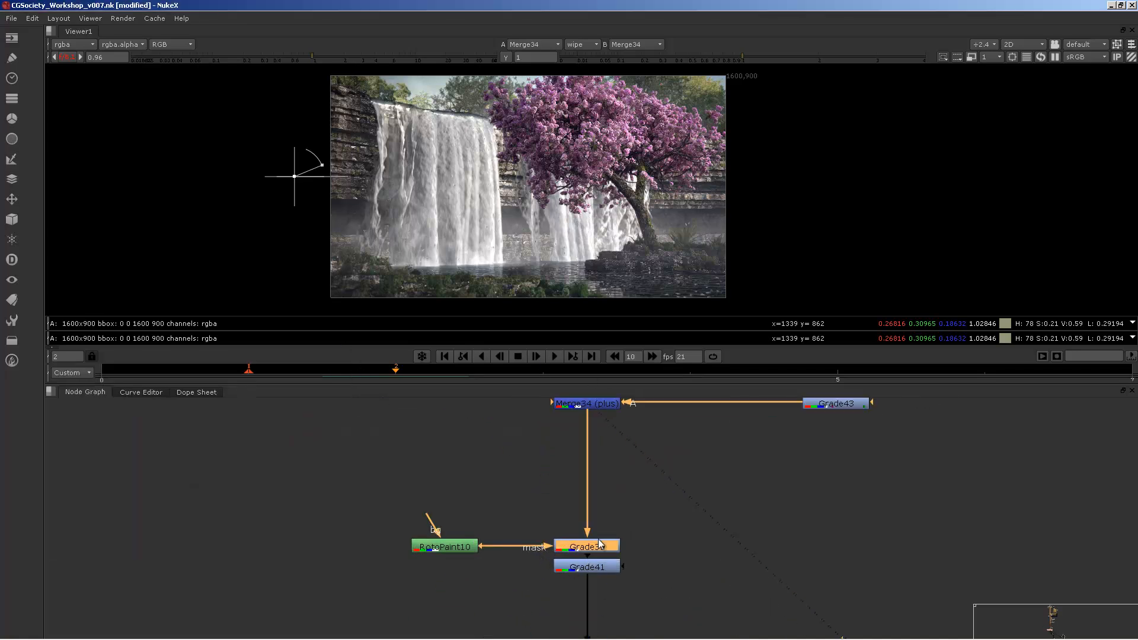
pyautogui.click(597, 524)
pyautogui.moveTo(613, 518); pyautogui.dragTo(603, 531, button='middle')
# Step: Open RotoPaint10's properties, examine its feathered mask shape around the image's corner, and close them
pyautogui.doubleClick(427, 559)
pyautogui.moveTo(675, 151); pyautogui.dragTo(676, 210, button='middle')
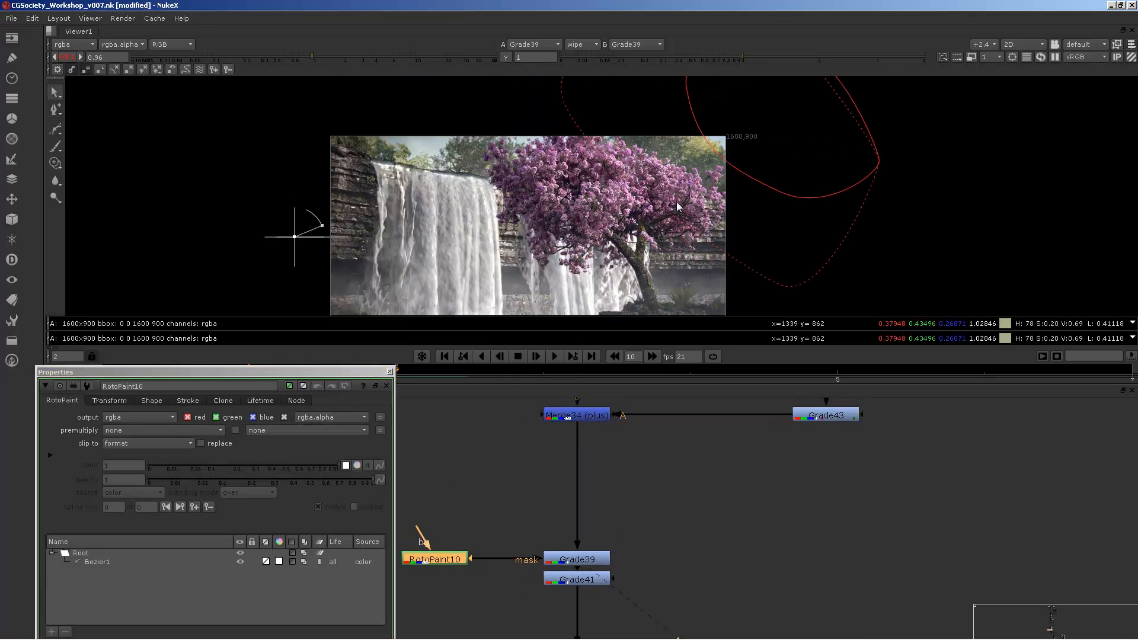
pyautogui.scroll(-1, 676, 209)
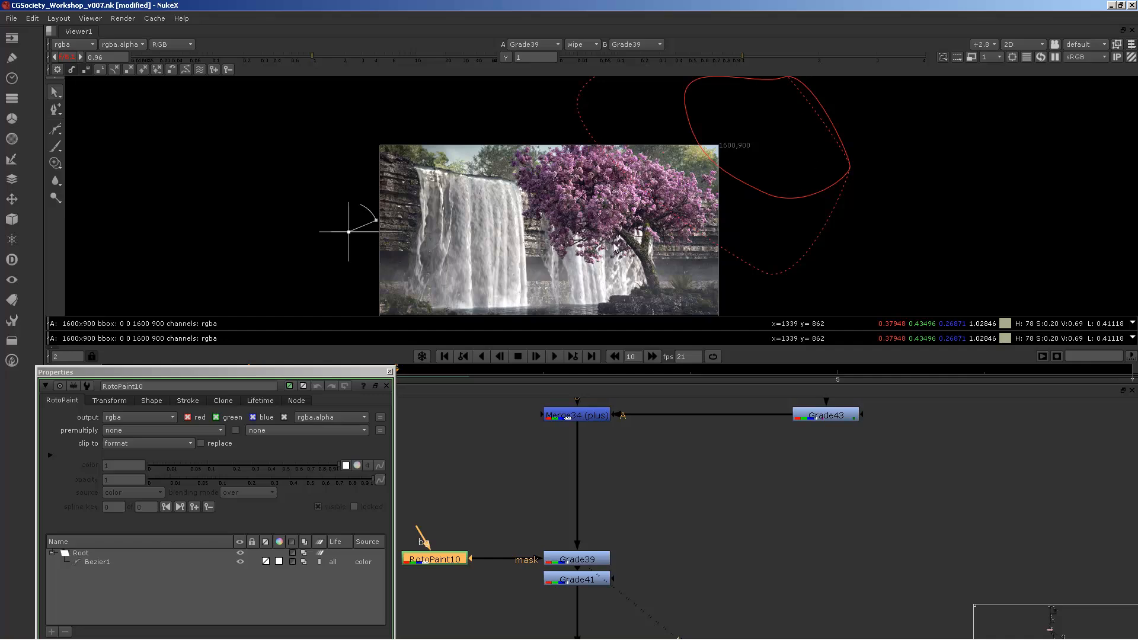
pyautogui.click(389, 371)
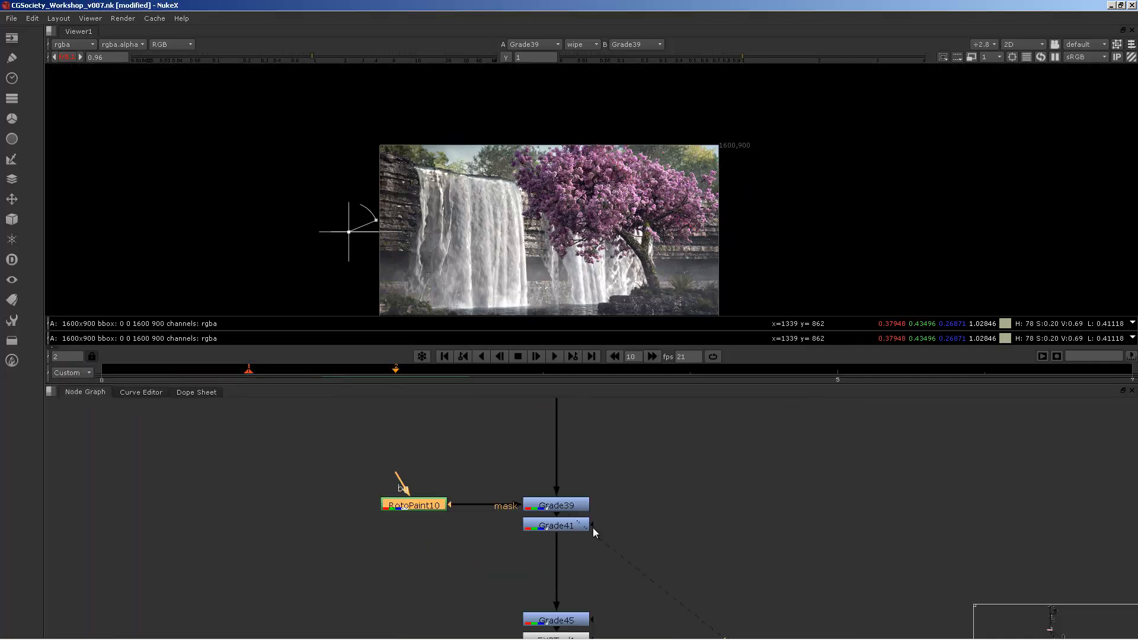
# Step: Examine Grade39's image and locate Grade45 and EXPTool1 in the stack of corrections below Grade41
pyautogui.scroll(3, 593, 528)
pyautogui.click(566, 463)
pyautogui.moveTo(670, 195); pyautogui.dragTo(689, 147, button='middle')
pyautogui.scroll(2, 659, 121)
pyautogui.scroll(-1, 697, 196)
pyautogui.moveTo(557, 600); pyautogui.dragTo(557, 550, button='middle')
pyautogui.click(557, 549)
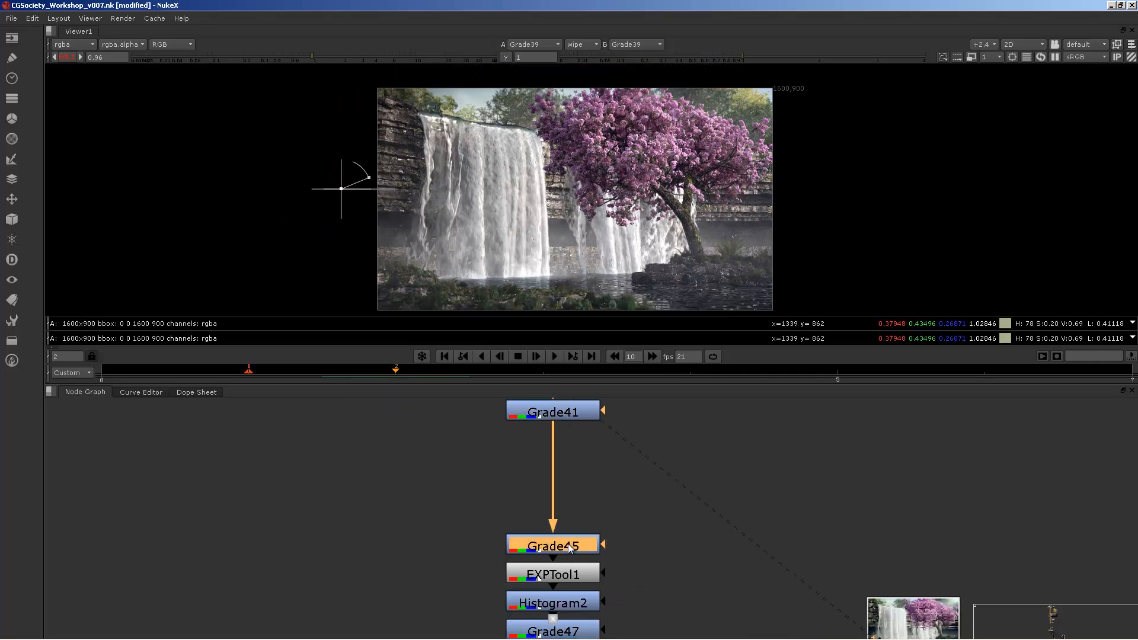
pyautogui.scroll(-2, 593, 503)
pyautogui.moveTo(587, 474); pyautogui.dragTo(618, 498, button='middle')
pyautogui.scroll(-2, 618, 497)
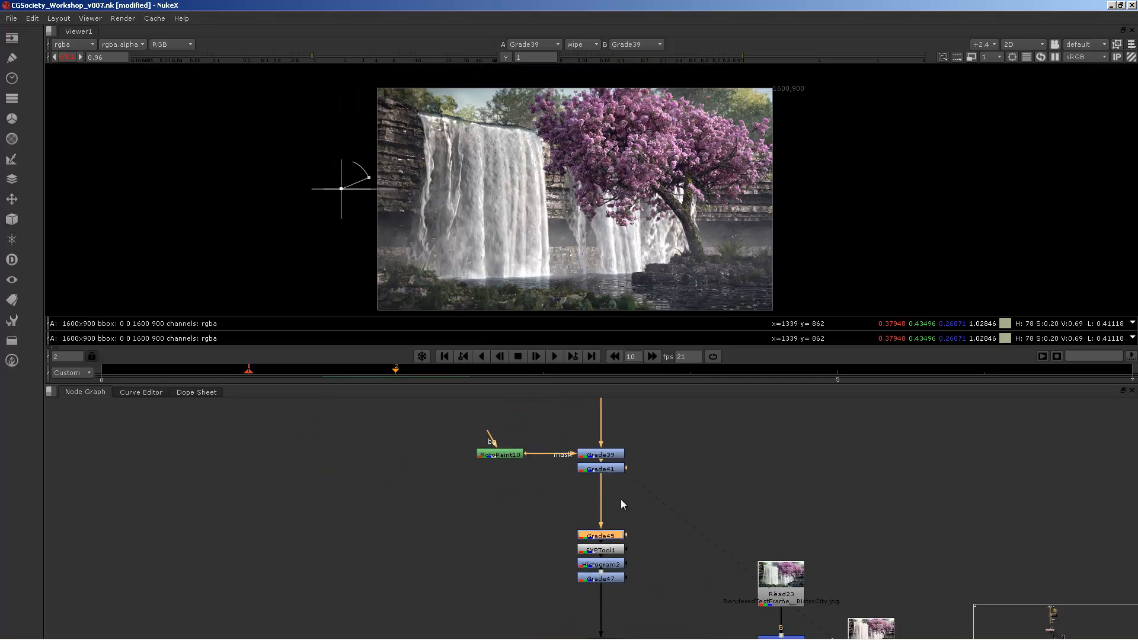
pyautogui.scroll(3, 620, 499)
pyautogui.moveTo(587, 581); pyautogui.dragTo(582, 534, button='middle')
pyautogui.click(582, 533)
pyautogui.scroll(-5, 587, 537)
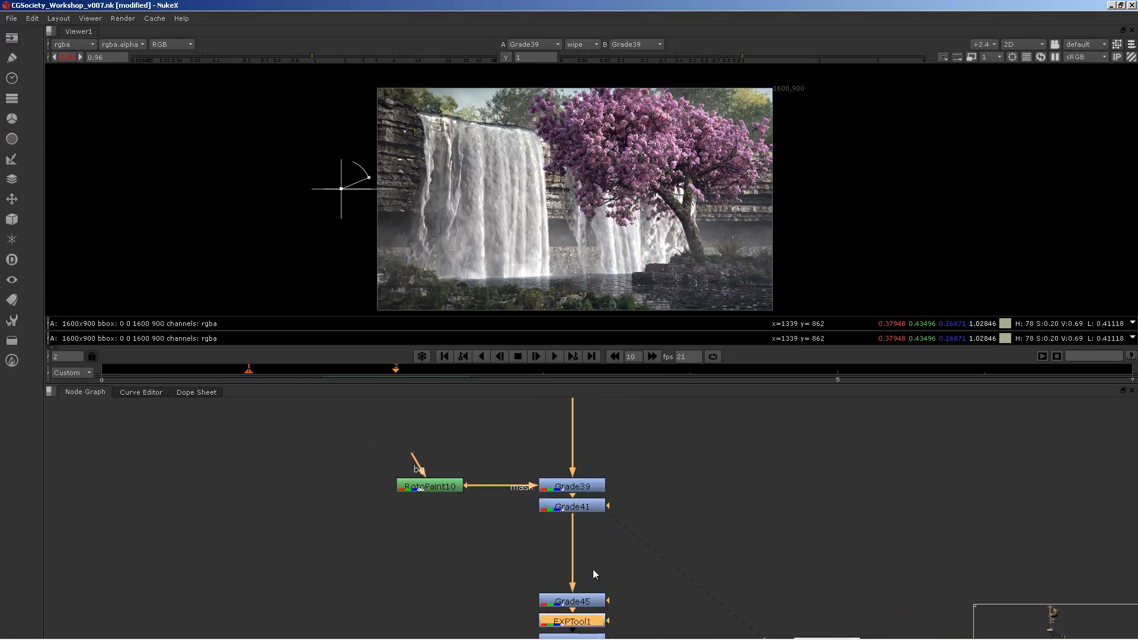
# Step: Look back over the whole node graph's upper branches and follow the main trunk down to RotoPaint10 and Grade39
pyautogui.moveTo(590, 565); pyautogui.dragTo(598, 574, button='middle')
pyautogui.moveTo(586, 422); pyautogui.dragTo(613, 599, button='middle')
pyautogui.scroll(-2, 615, 519)
pyautogui.scroll(-2, 616, 499)
pyautogui.moveTo(617, 499); pyautogui.dragTo(614, 585, button='middle')
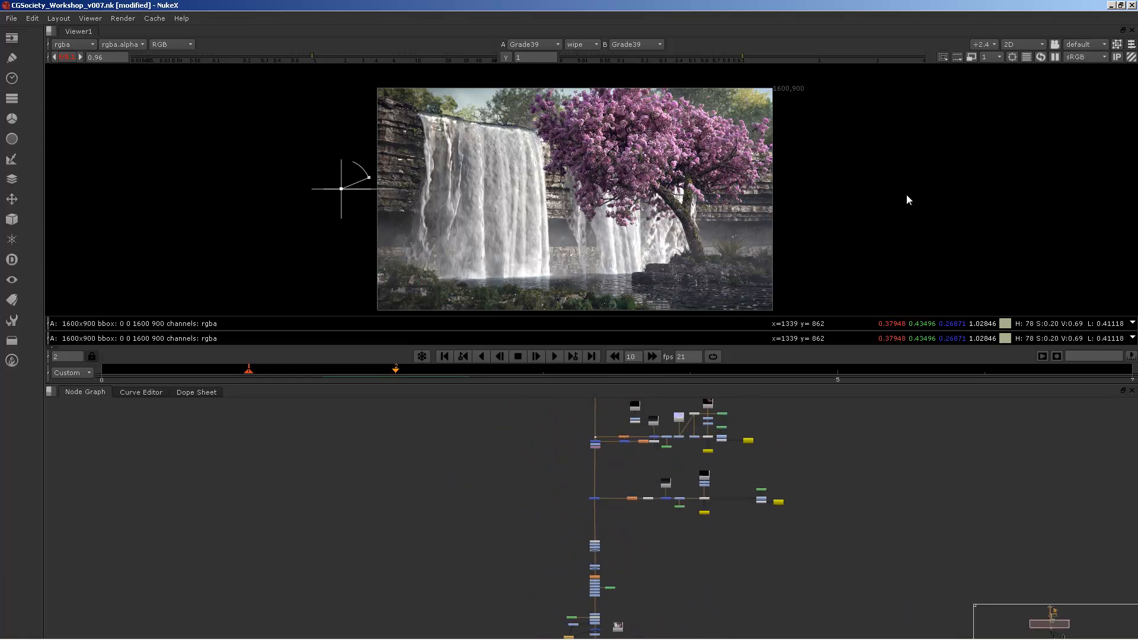
pyautogui.moveTo(627, 535); pyautogui.dragTo(621, 492, button='middle')
pyautogui.scroll(-2, 644, 531)
pyautogui.scroll(5, 640, 468)
pyautogui.scroll(3, 596, 528)
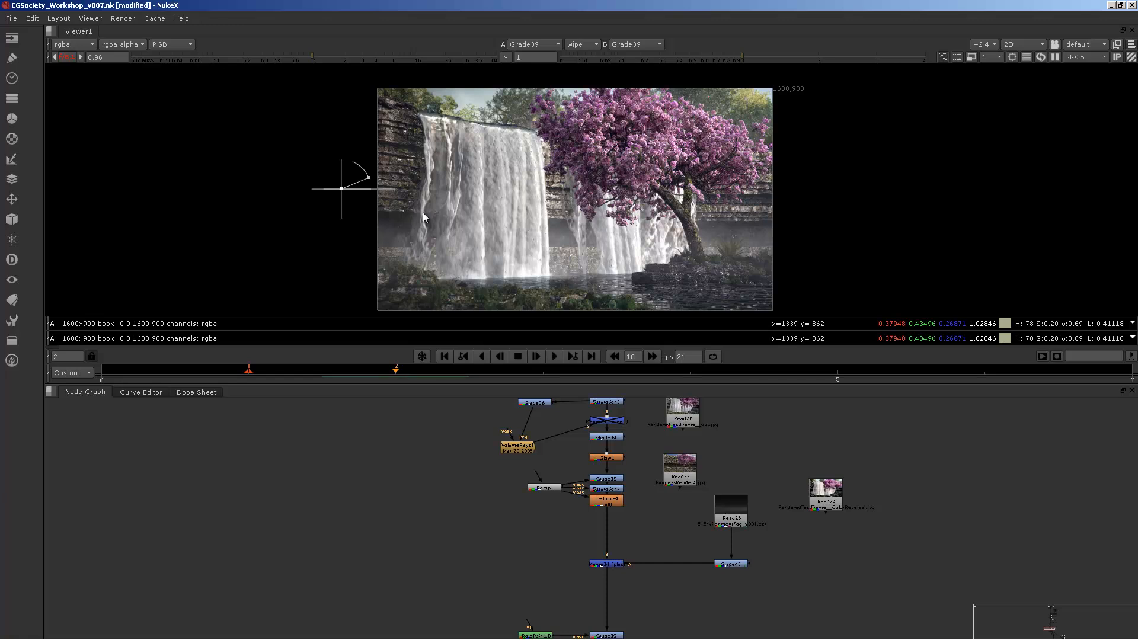
pyautogui.scroll(-1, 616, 498)
pyautogui.moveTo(616, 497); pyautogui.dragTo(630, 402, button='middle')
pyautogui.moveTo(550, 574); pyautogui.dragTo(555, 521, button='middle')
pyautogui.scroll(4, 555, 521)
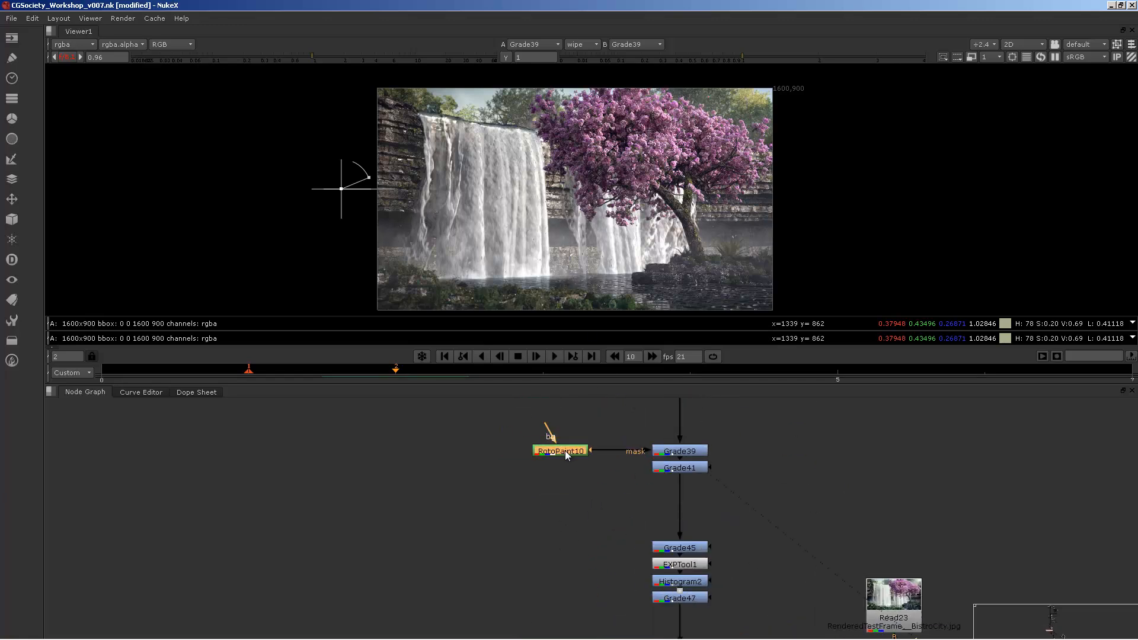
# Step: Display the output of Grade41 to compare it with Grade39
pyautogui.click(699, 457)
pyautogui.moveTo(702, 275); pyautogui.dragTo(701, 264, button='middle')
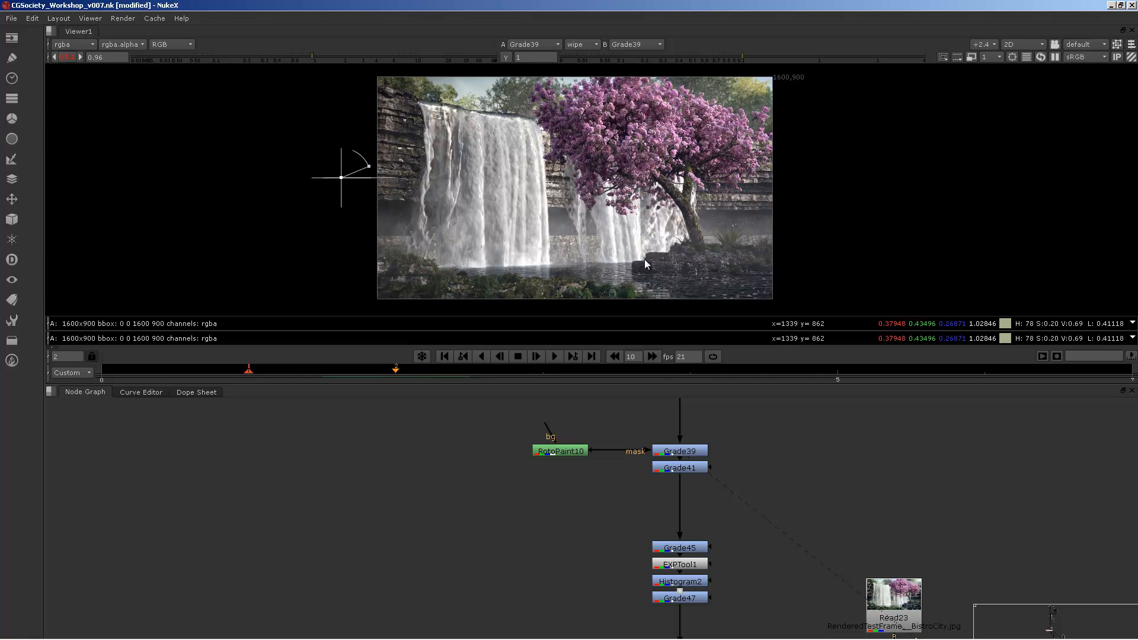
pyautogui.moveTo(716, 501); pyautogui.dragTo(666, 485, button='middle')
pyautogui.click(628, 450)
pyautogui.press('1')
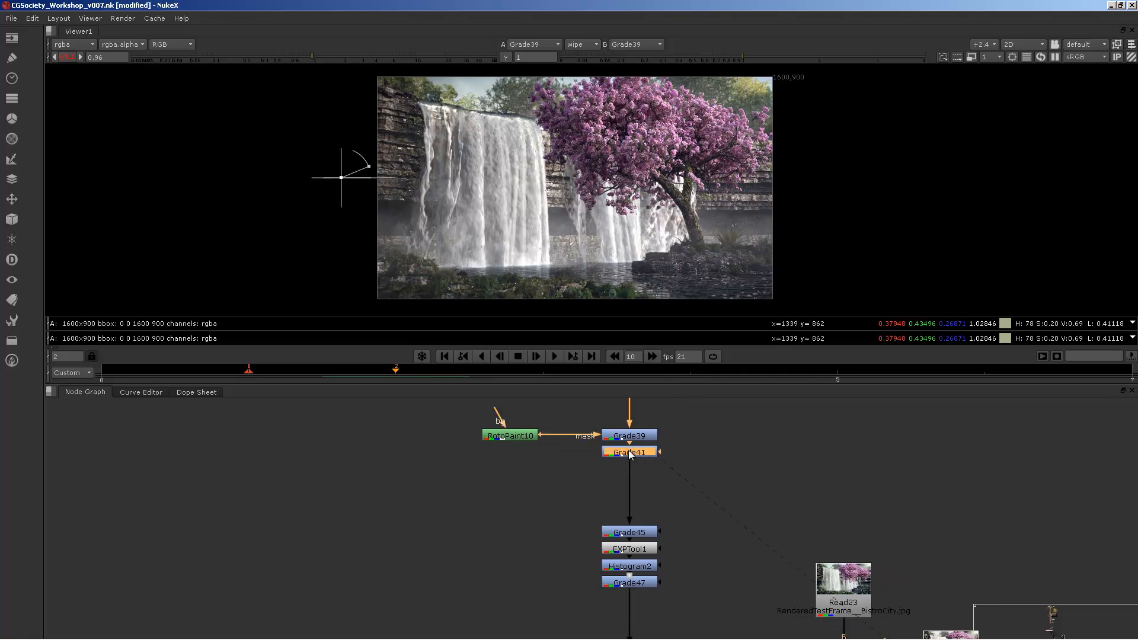
# Step: Display the outputs of Grade45 and EXPTool1 one after the other
pyautogui.click(642, 531)
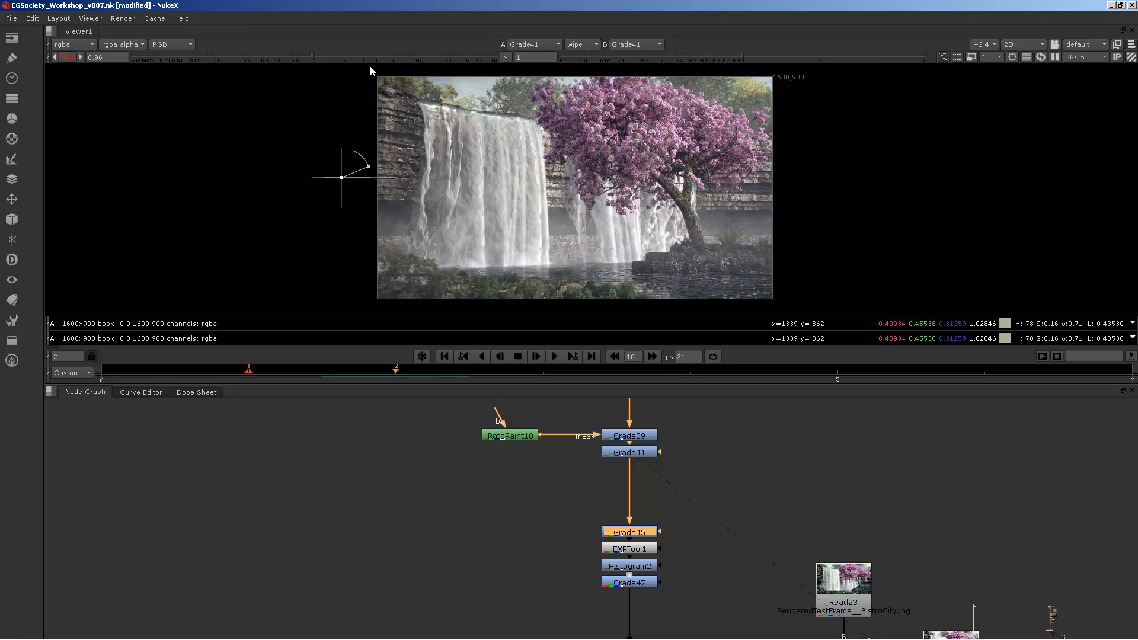
pyautogui.moveTo(627, 523); pyautogui.dragTo(594, 498, button='middle')
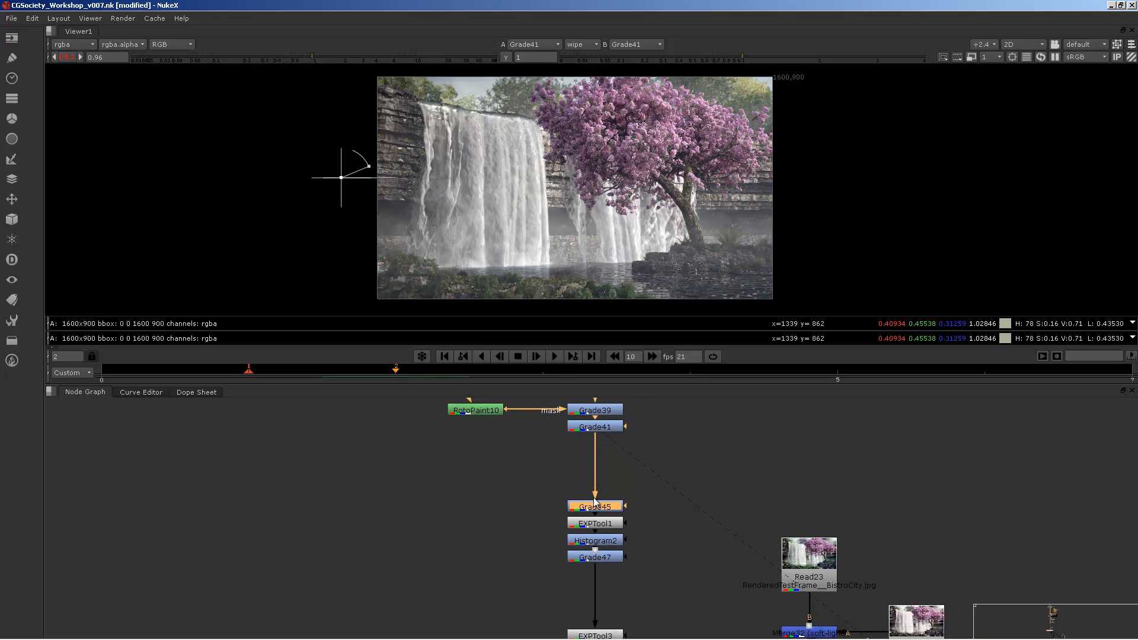
pyautogui.press('1')
pyautogui.press('1')
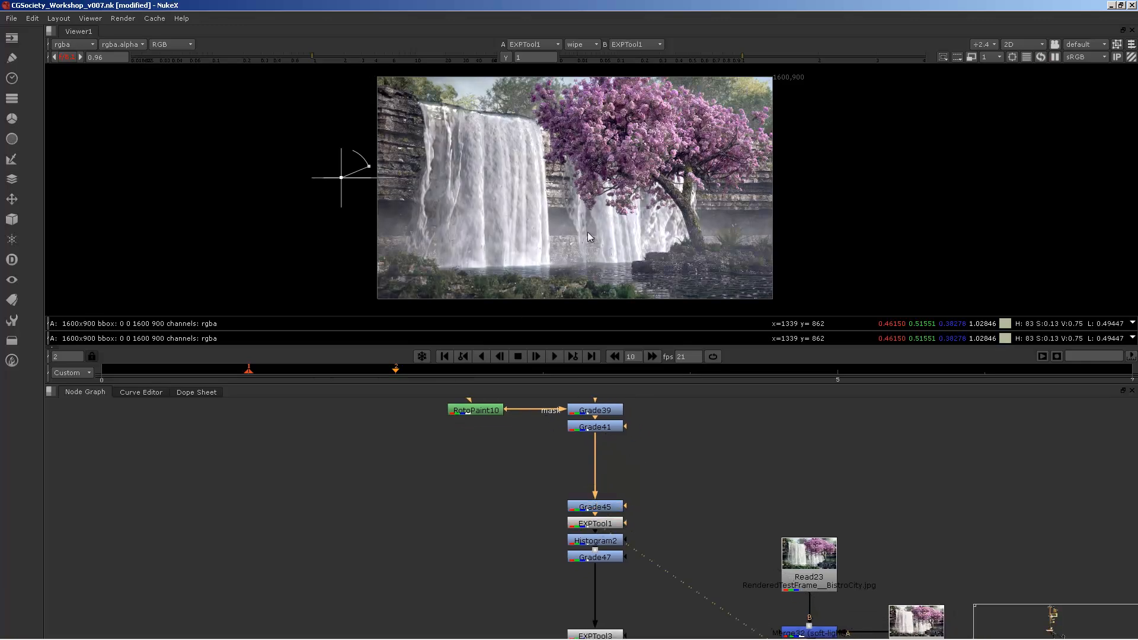
# Step: Open EXPTool1's properties, review its blackpoint and exposure settings, and close them
pyautogui.click(600, 521)
pyautogui.doubleClick(600, 521)
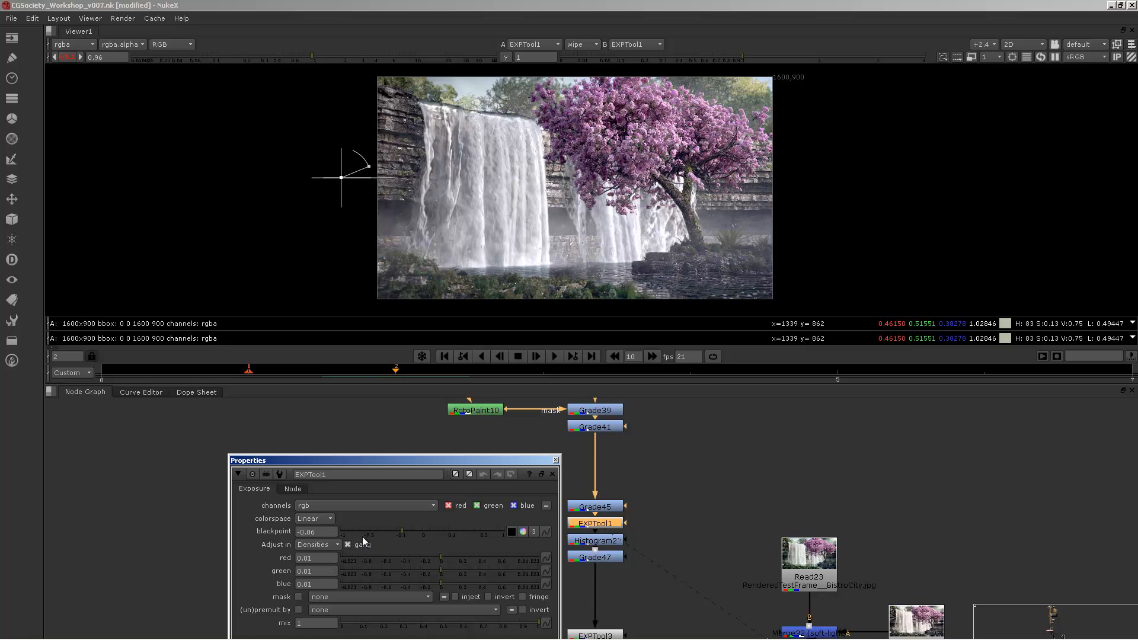
pyautogui.click(556, 460)
# Step: Display the output of Histogram2, review the input and output ranges in its properties, and close them
pyautogui.click(607, 540)
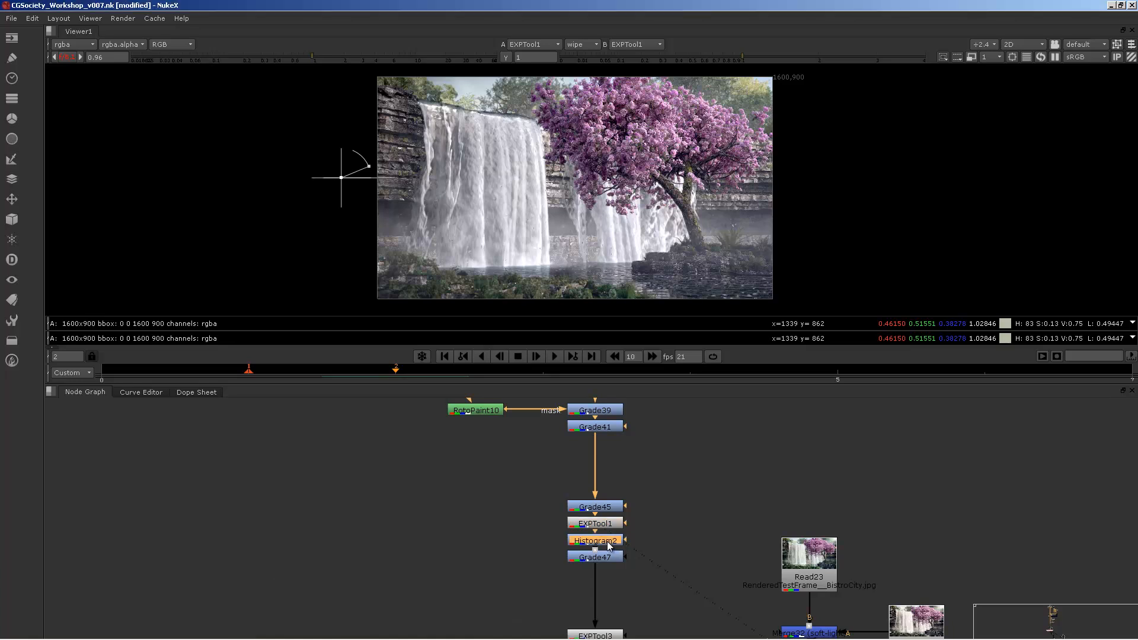
pyautogui.press('1')
pyautogui.doubleClick(598, 542)
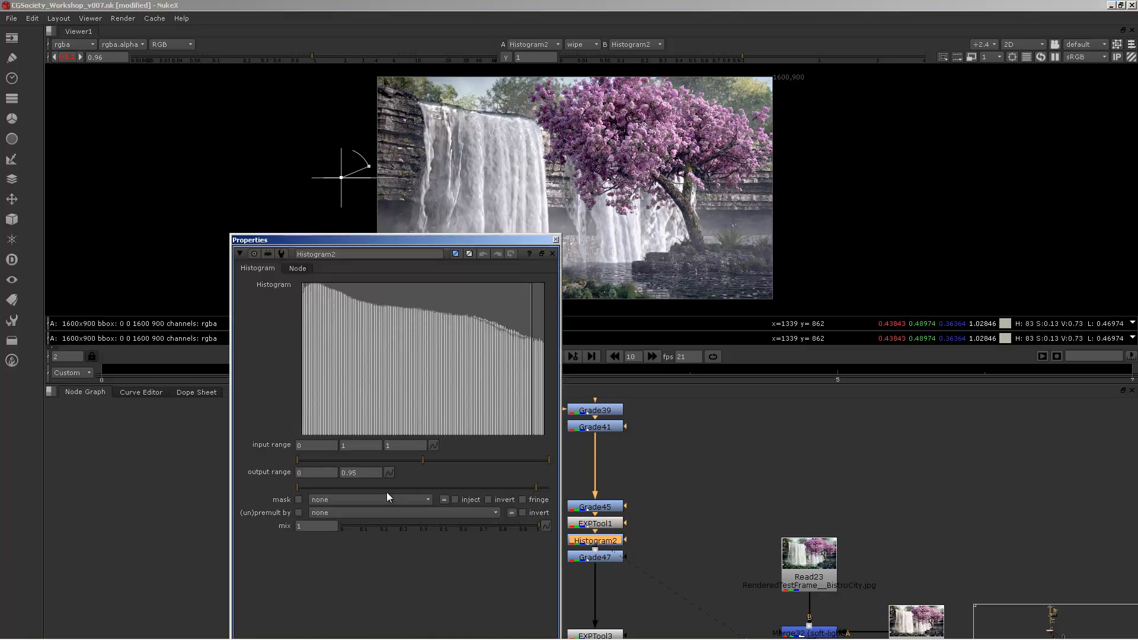
pyautogui.click(555, 239)
# Step: Display the output of Grade47, review the blackpoint, whitepoint and gamma settings in its properties, and close them
pyautogui.moveTo(600, 559); pyautogui.dragTo(600, 502, button='middle')
pyautogui.click(600, 501)
pyautogui.press('1')
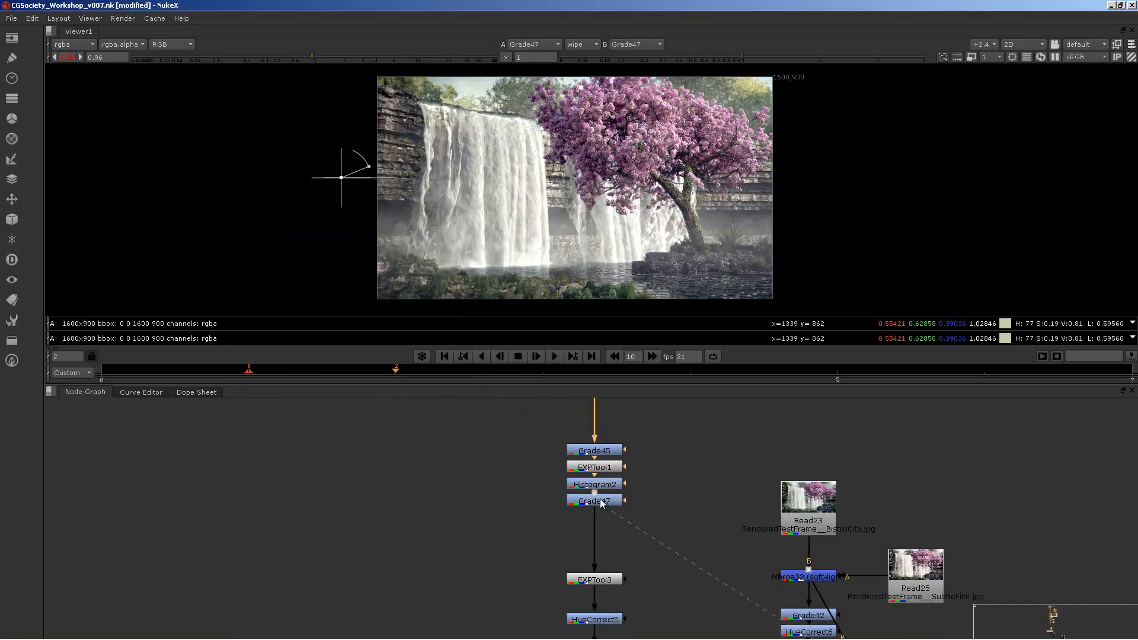
pyautogui.doubleClick(600, 503)
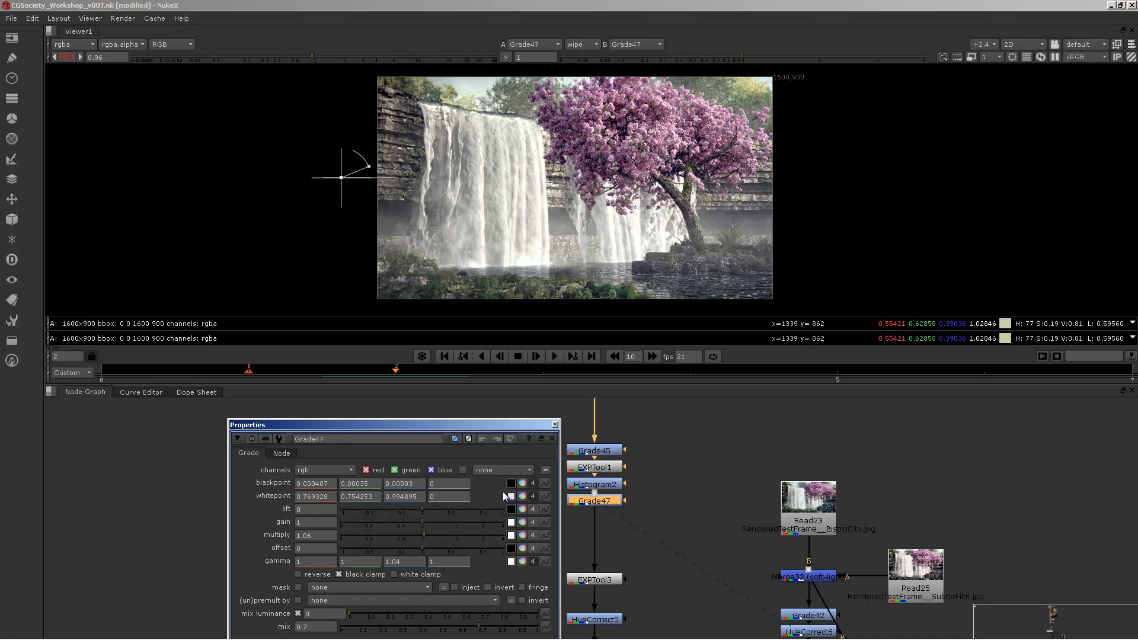
pyautogui.click(551, 439)
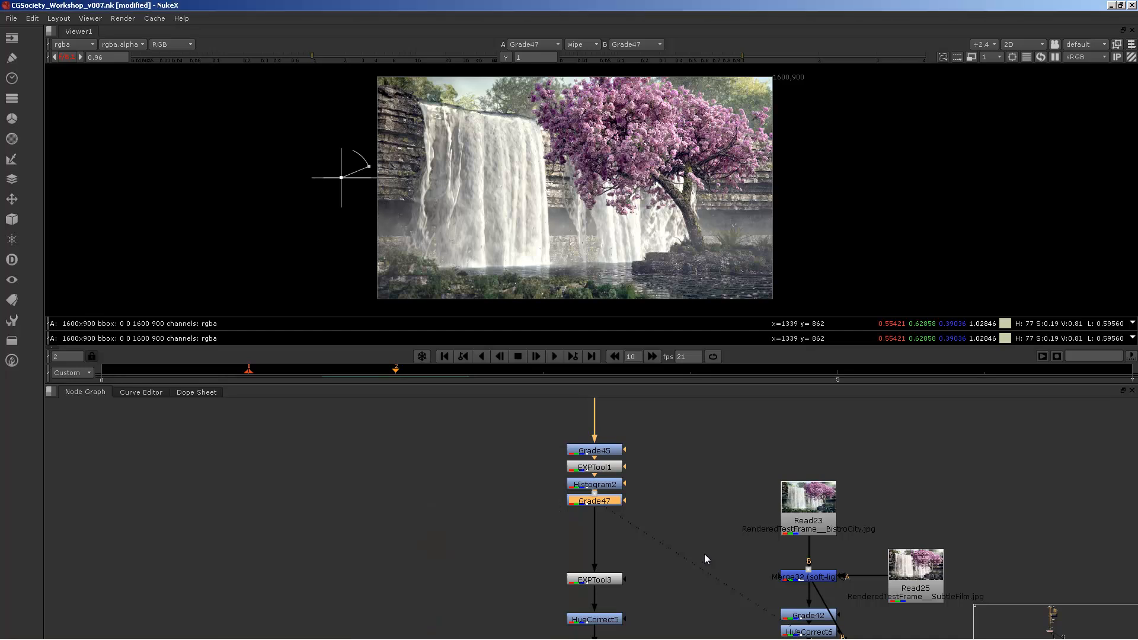
# Step: Display the outputs of EXPTool3 and HueCorrect5 in turn below Grade47
pyautogui.moveTo(705, 553); pyautogui.dragTo(686, 514, button='middle')
pyautogui.click(566, 541)
pyautogui.press('1')
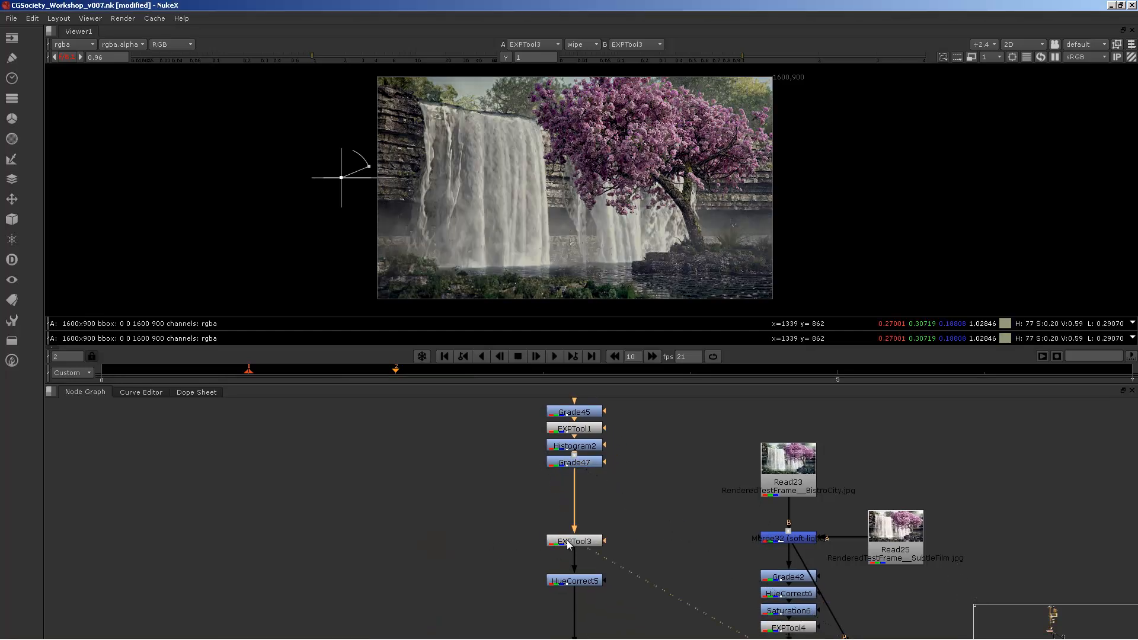
pyautogui.click(581, 582)
pyautogui.press('1')
pyautogui.moveTo(637, 556); pyautogui.dragTo(619, 495, button='middle')
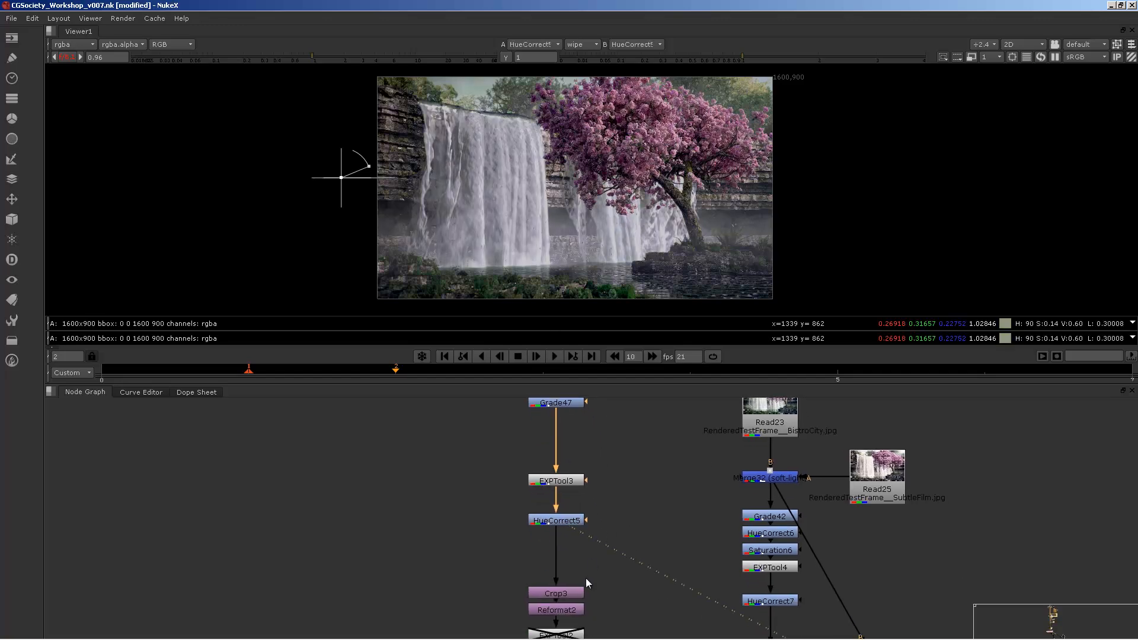
# Step: Display the outputs of Crop3 and Reformat2 in turn and examine the reformatted image up close
pyautogui.moveTo(586, 579); pyautogui.dragTo(581, 533, button='middle')
pyautogui.click(570, 544)
pyautogui.press('1')
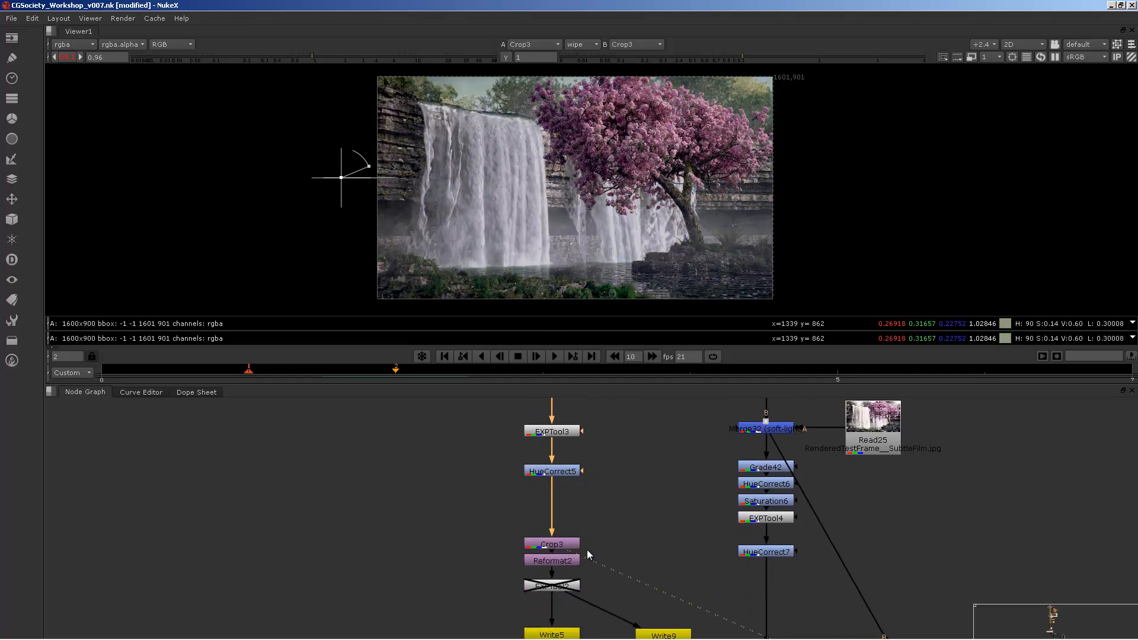
pyautogui.press('1')
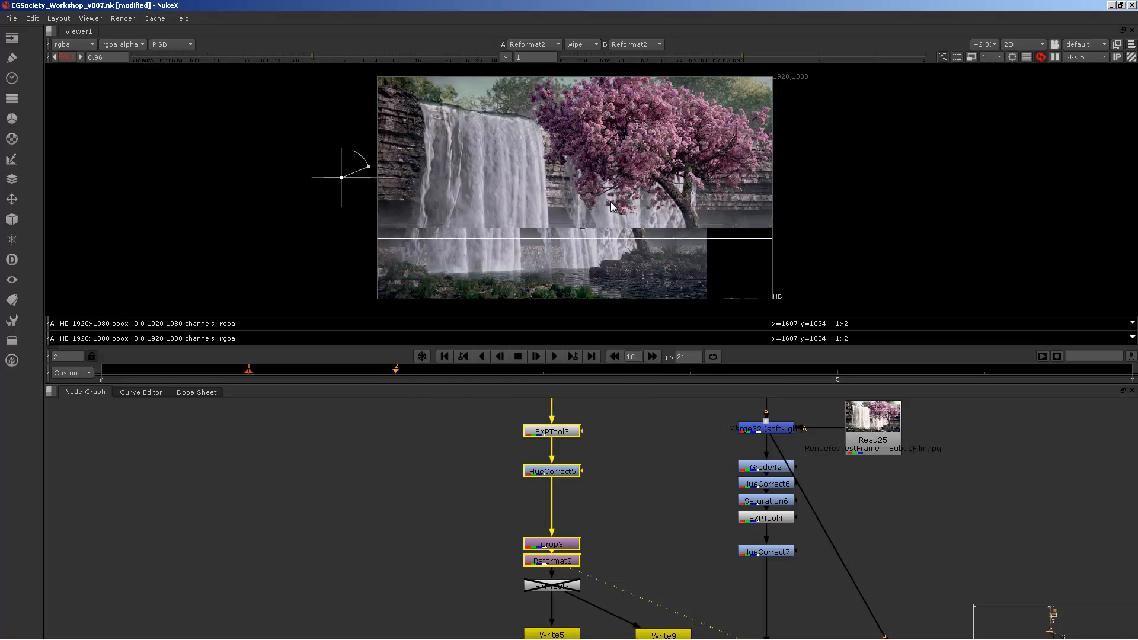
pyautogui.scroll(2, 623, 200)
pyautogui.moveTo(616, 163)
pyautogui.mouseDown(button='middle')
pyautogui.moveTo(612, 203)
pyautogui.moveTo(618, 151)
pyautogui.mouseUp(button='middle')
pyautogui.scroll(-1, 563, 204)
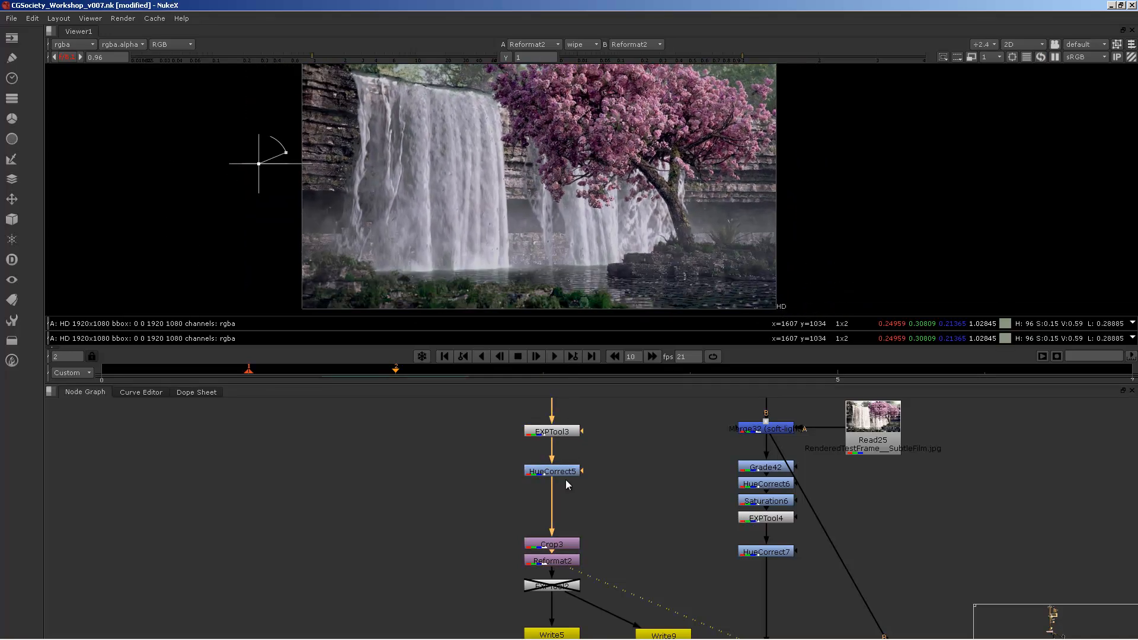
# Step: Enlarge the viewer area and examine the reformatted waterfall image at several magnifications
pyautogui.moveTo(580, 385); pyautogui.dragTo(587, 479)
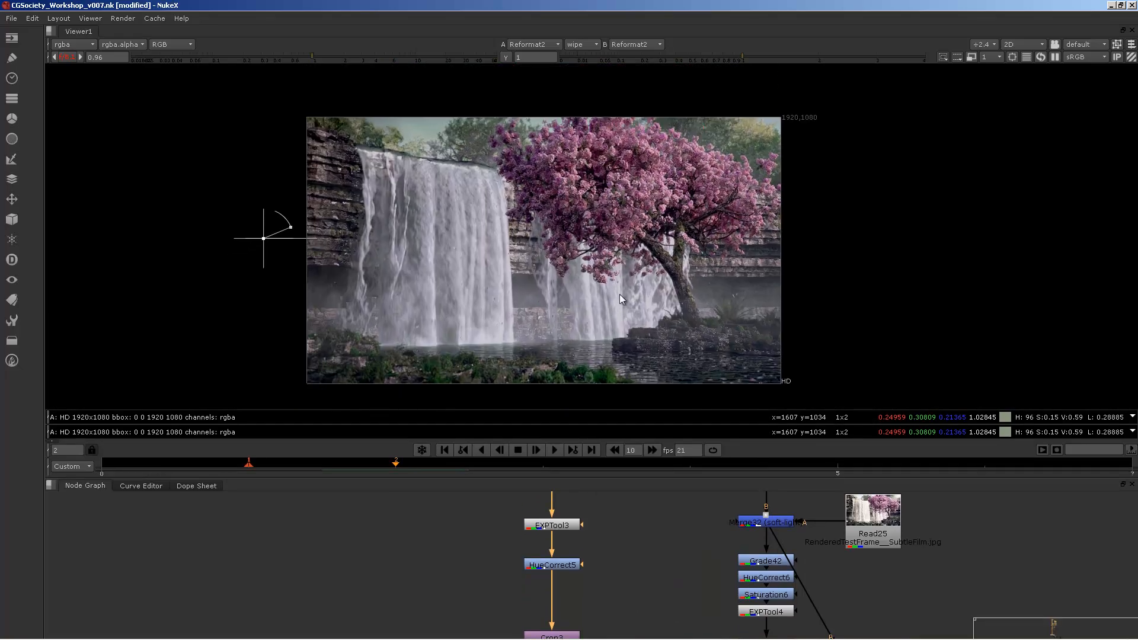
pyautogui.scroll(1, 620, 283)
pyautogui.scroll(-1, 606, 280)
pyautogui.scroll(-1, 606, 280)
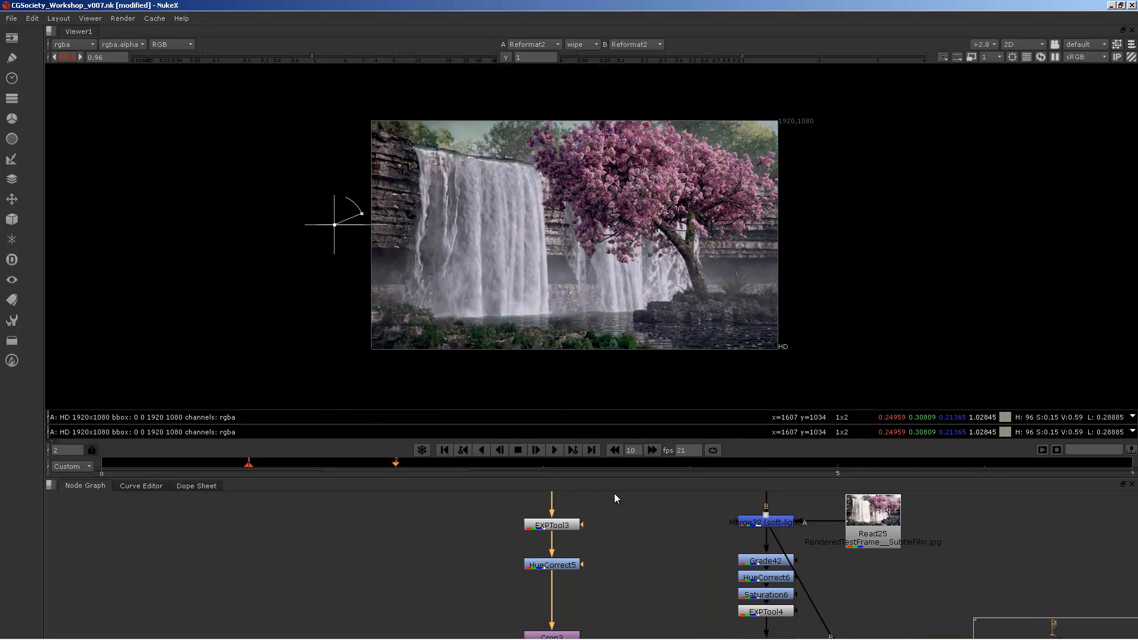
pyautogui.scroll(-1, 553, 542)
pyautogui.scroll(-2, 549, 545)
pyautogui.scroll(2, 551, 521)
pyautogui.scroll(-3, 529, 543)
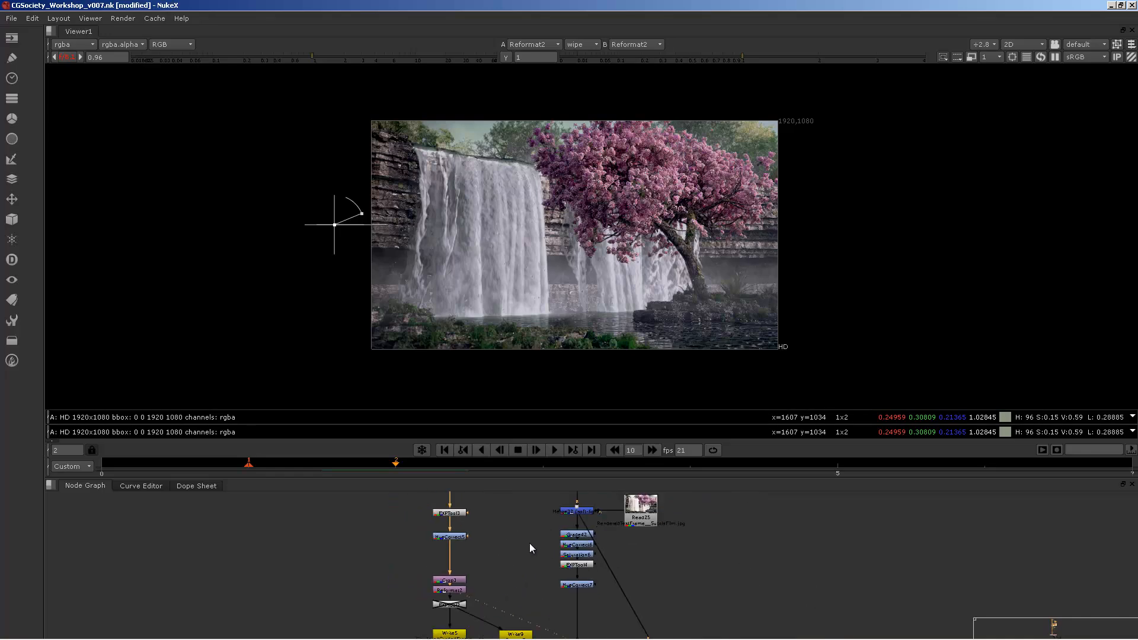
pyautogui.scroll(2, 515, 557)
pyautogui.scroll(3, 592, 229)
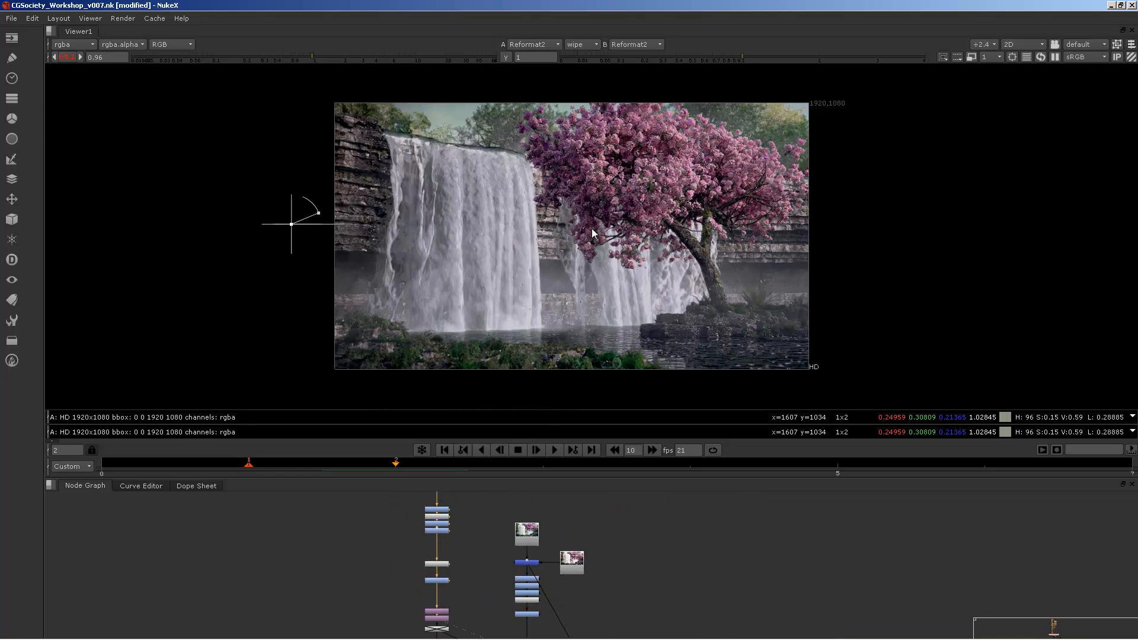
pyautogui.scroll(-1, 585, 236)
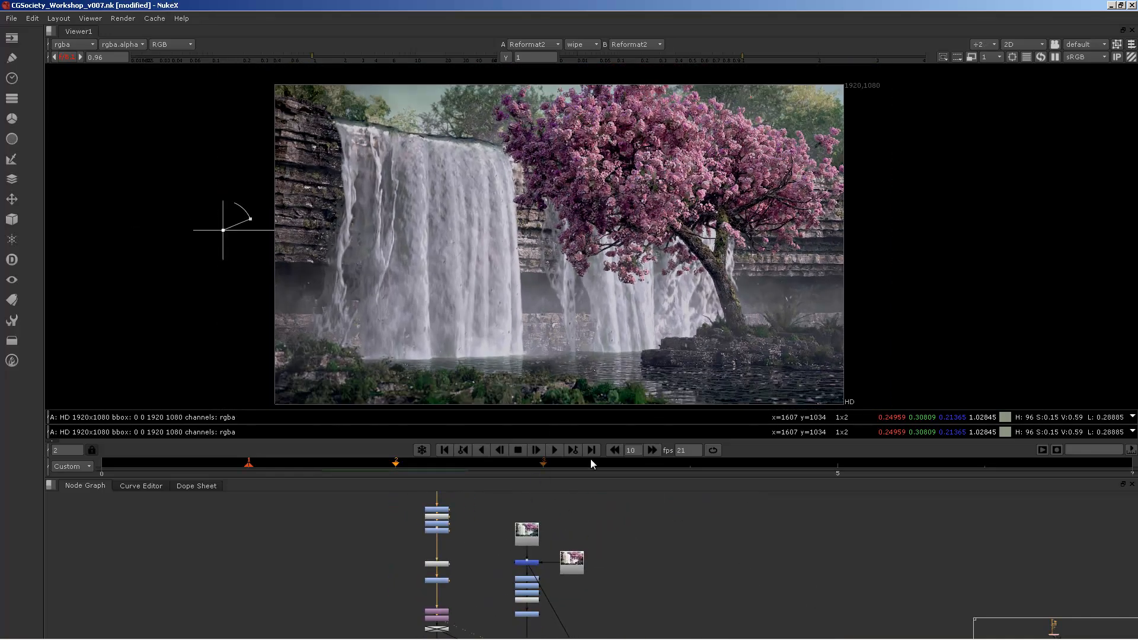
# Step: Enlarge the node graph area and display the rendered test frame from Read23
pyautogui.moveTo(562, 536); pyautogui.dragTo(597, 521, button='middle')
pyautogui.scroll(4, 585, 524)
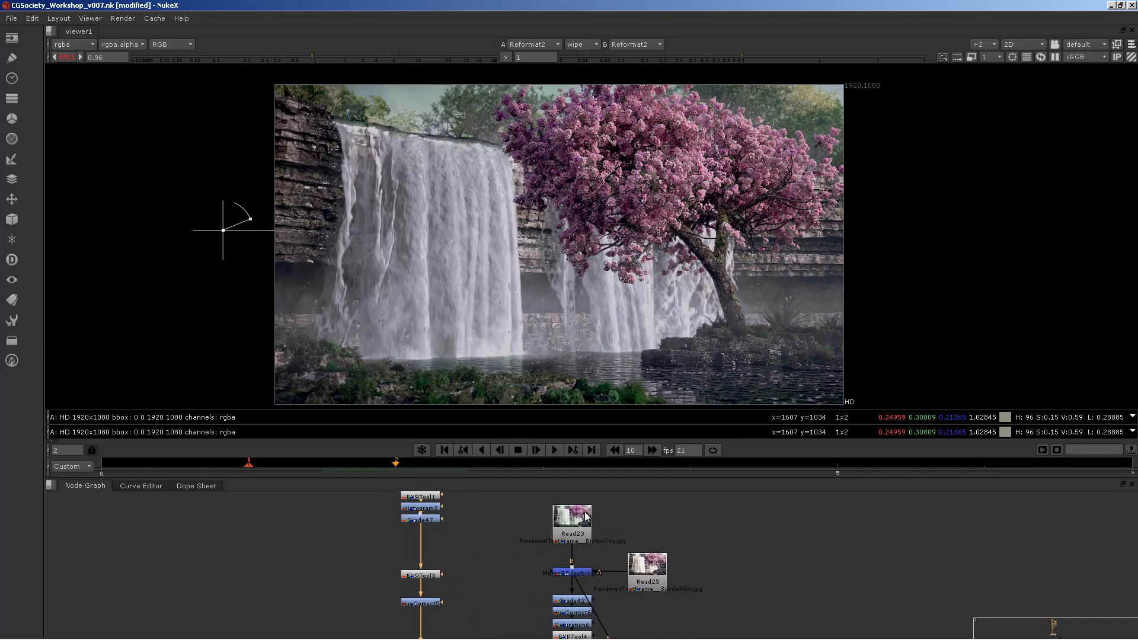
pyautogui.click(582, 519)
pyautogui.moveTo(621, 317); pyautogui.dragTo(662, 295, button='middle')
pyautogui.moveTo(594, 528); pyautogui.dragTo(641, 551, button='middle')
pyautogui.scroll(1, 618, 549)
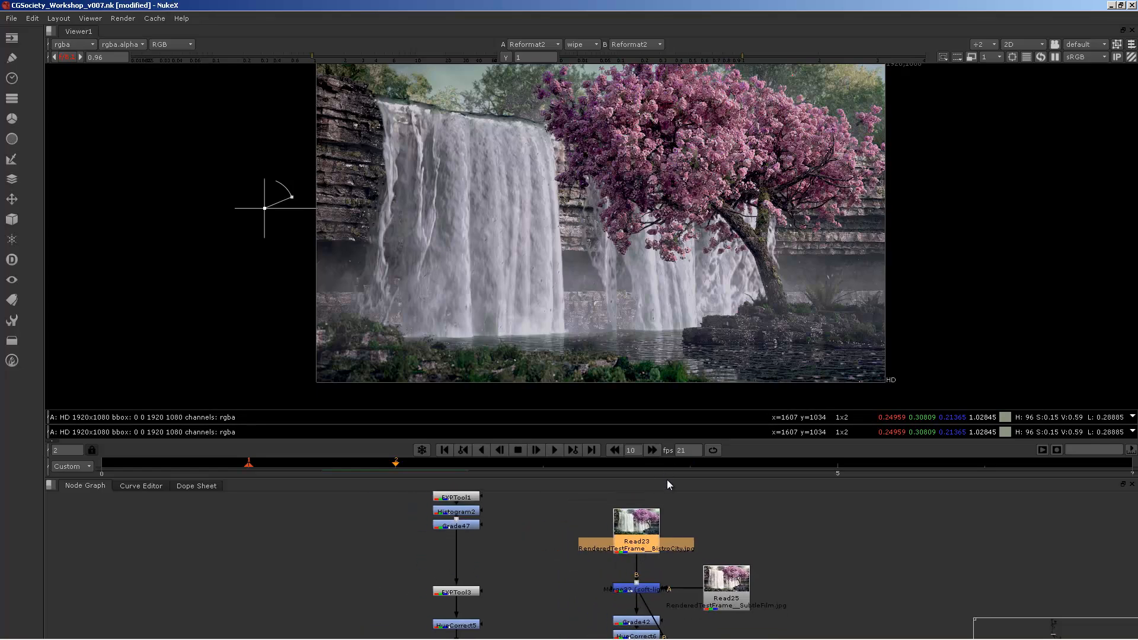
pyautogui.moveTo(666, 479); pyautogui.dragTo(686, 382)
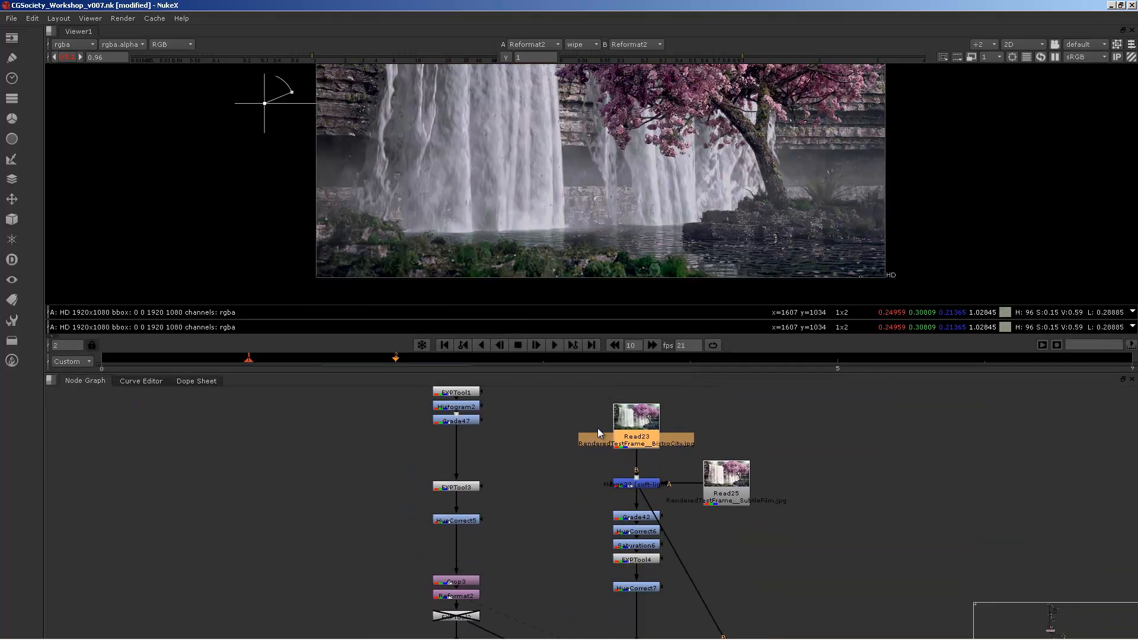
pyautogui.moveTo(647, 419); pyautogui.dragTo(638, 449, button='middle')
pyautogui.press('1')
pyautogui.moveTo(657, 182); pyautogui.dragTo(628, 239, button='middle')
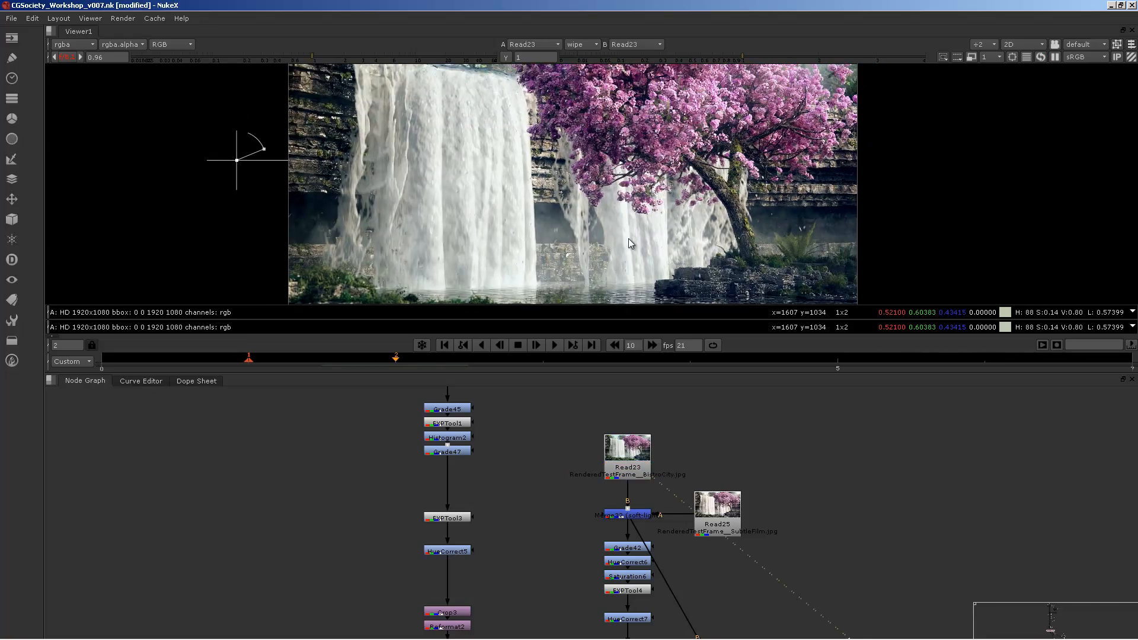
pyautogui.scroll(-2, 630, 243)
# Step: Display the SubtleFilm test frame from Read25 and the soft-light result of Merge32 in turn
pyautogui.click(711, 521)
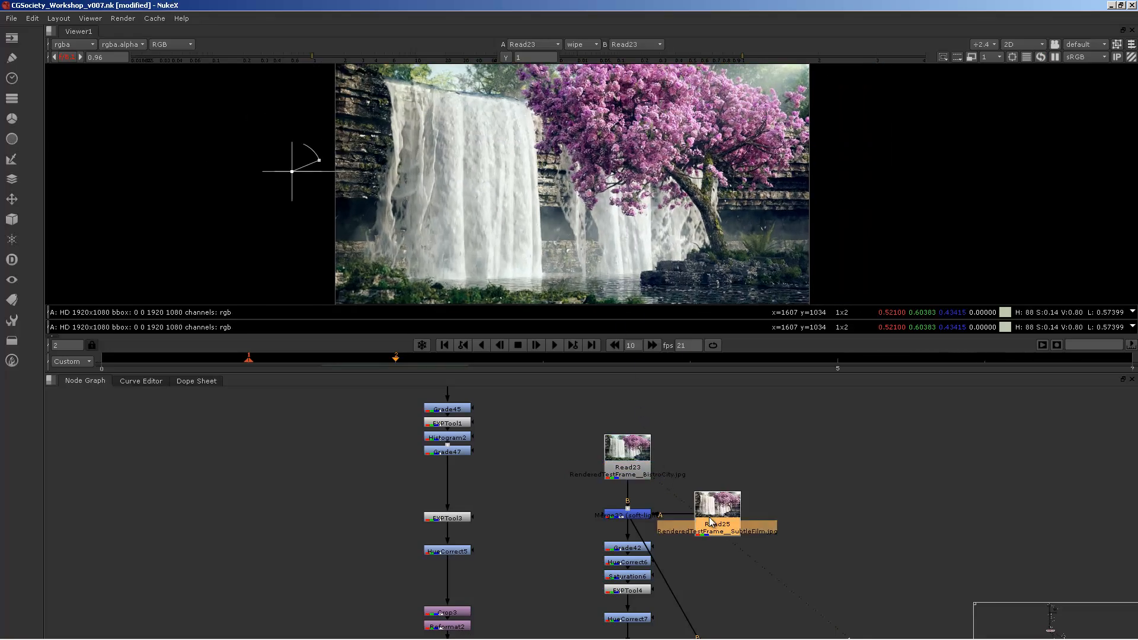
pyautogui.press('1')
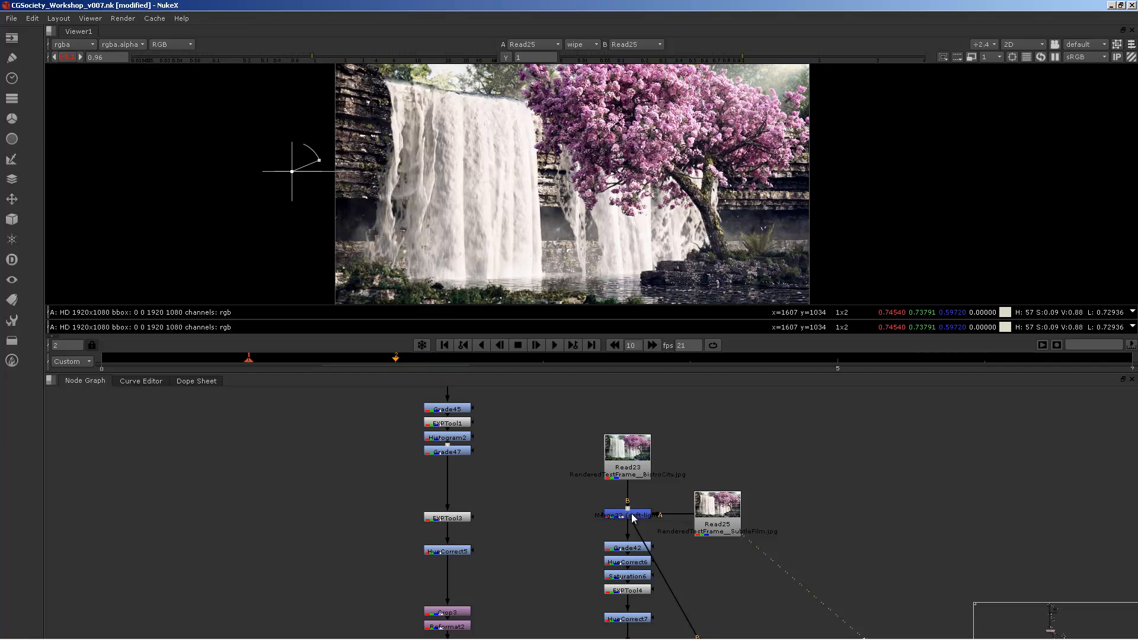
pyautogui.click(633, 517)
pyautogui.press('1')
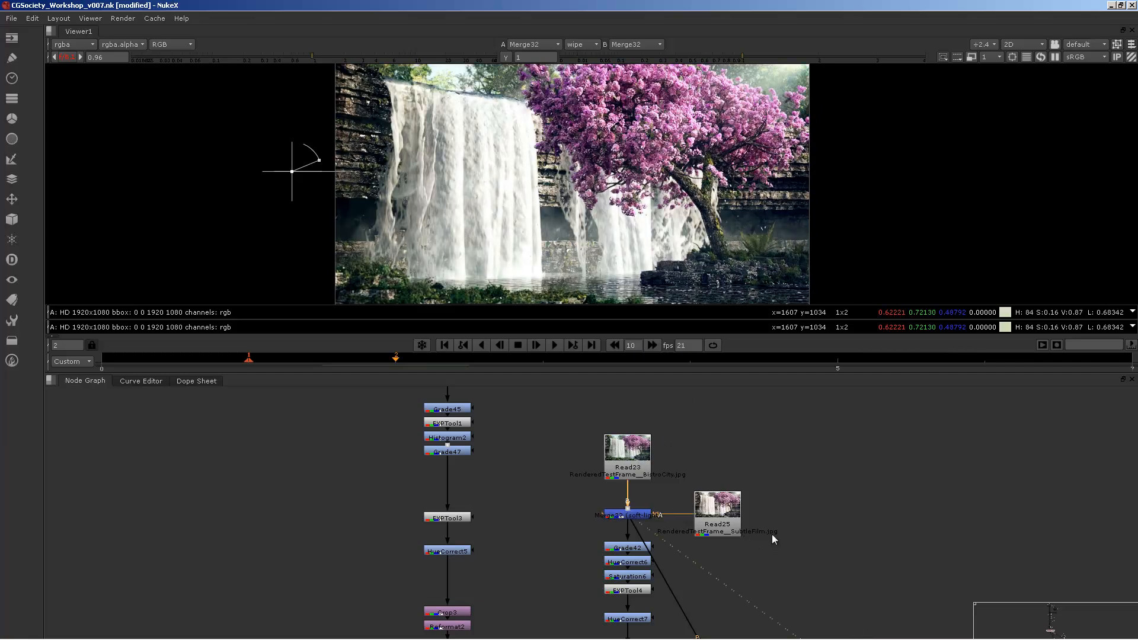
pyautogui.moveTo(647, 200); pyautogui.dragTo(653, 190, button='middle')
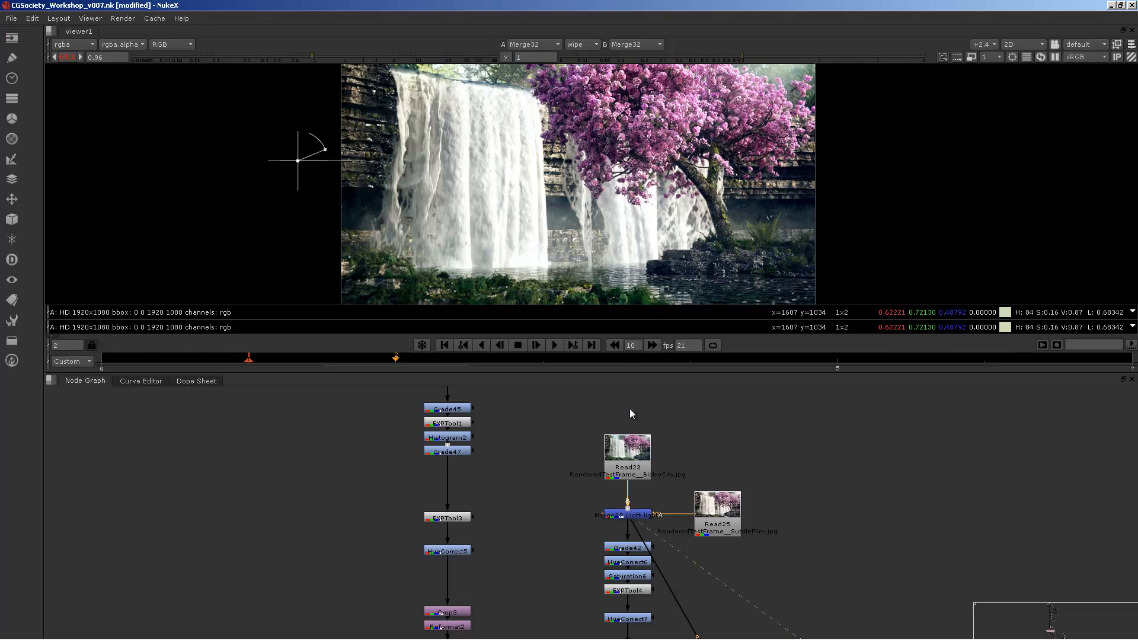
# Step: Compare the outputs of Read23, Read25 and Merge32 by displaying them one after another
pyautogui.click(626, 453)
pyautogui.press('1')
pyautogui.scroll(-2, 614, 171)
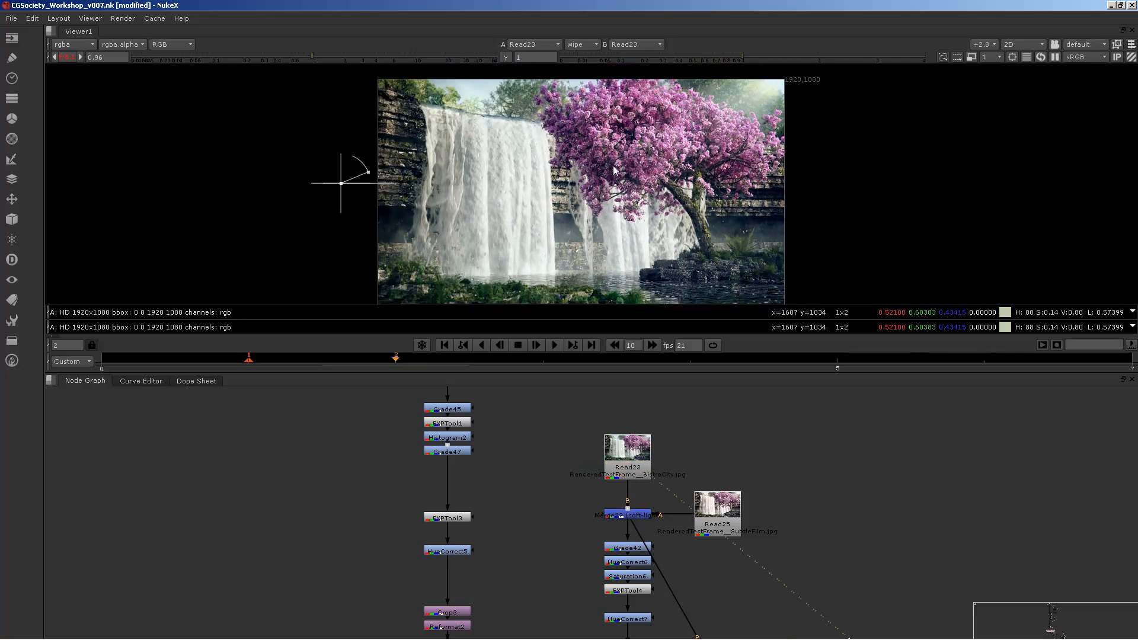
pyautogui.moveTo(613, 171); pyautogui.dragTo(616, 160, button='middle')
pyautogui.scroll(2, 615, 161)
pyautogui.click(725, 499)
pyautogui.press('1')
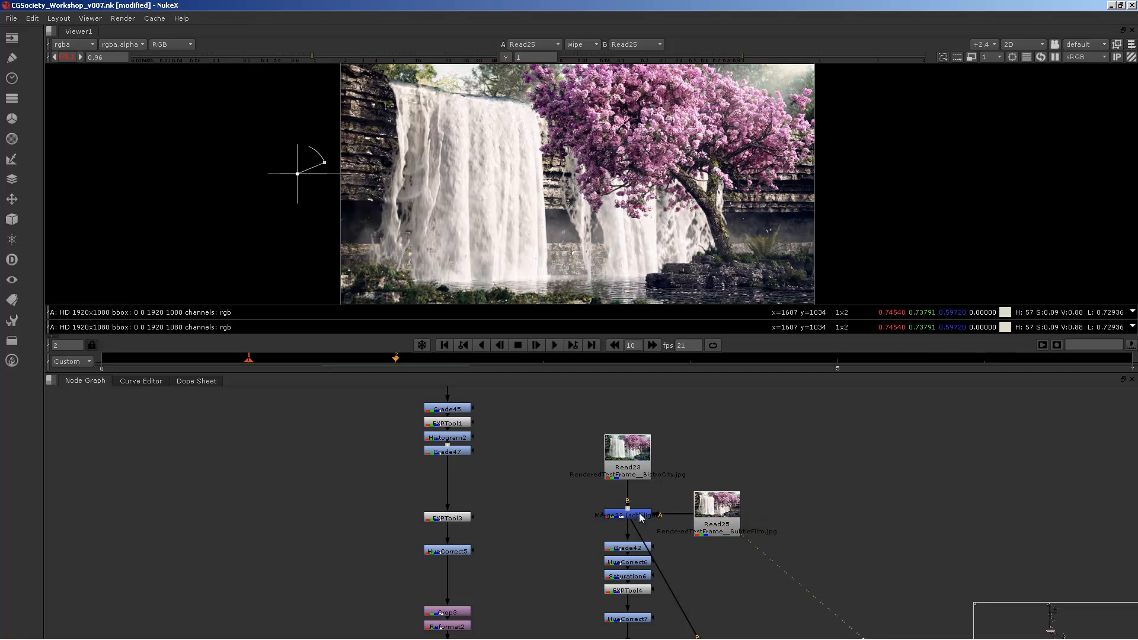
pyautogui.click(624, 518)
pyautogui.press('1')
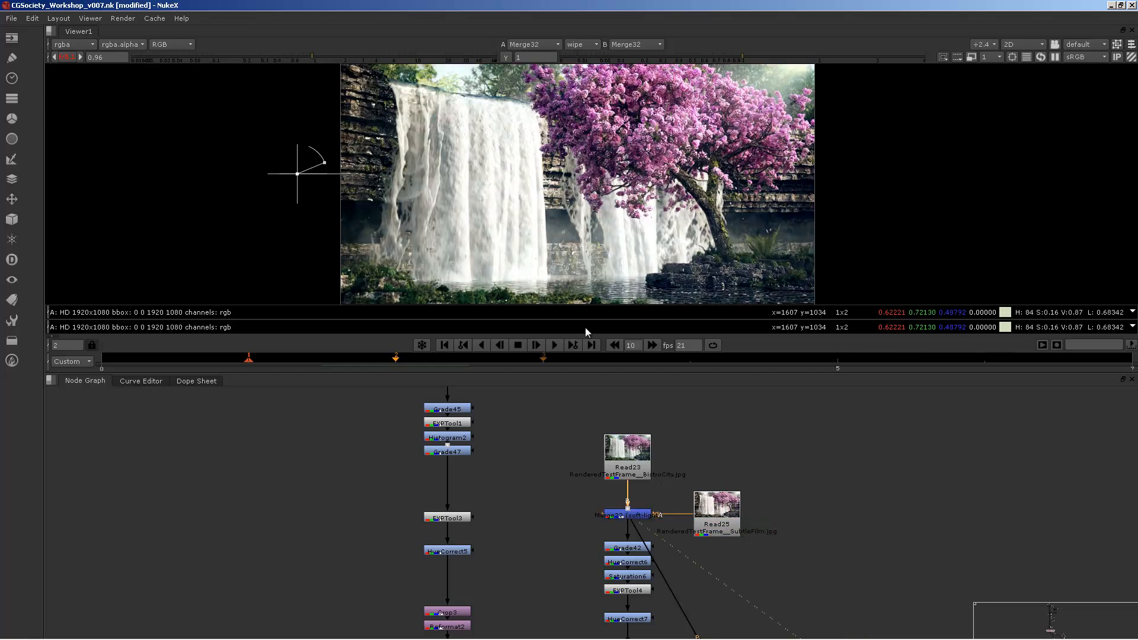
# Step: Display the outputs of Grade42, HueCorrect6, Saturation6, EXPTool4 and HueCorrect7 in turn below Merge32
pyautogui.click(627, 516)
pyautogui.click(627, 547)
pyautogui.press('1')
pyautogui.click(628, 574)
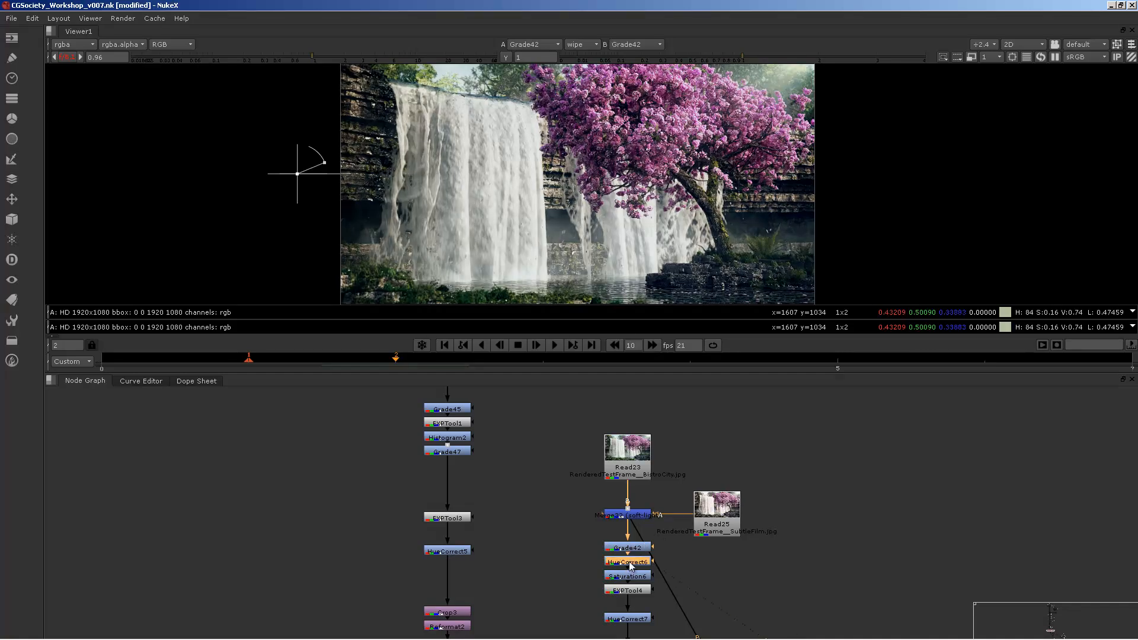
pyautogui.press('1')
pyautogui.click(632, 592)
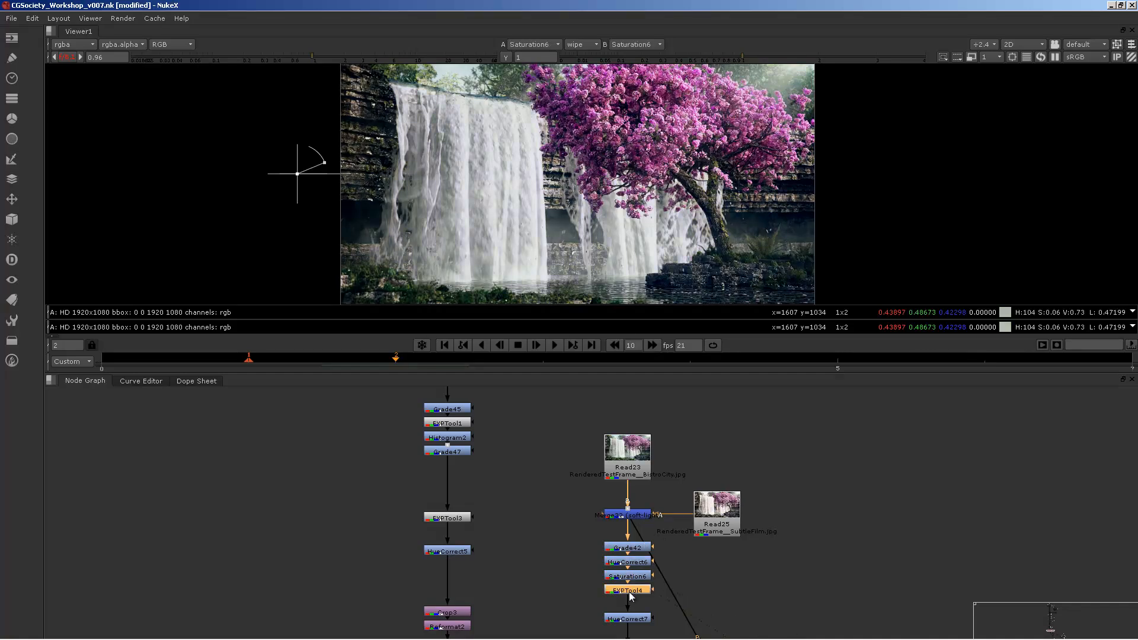
pyautogui.press('1')
pyautogui.moveTo(655, 562); pyautogui.dragTo(655, 529, button='middle')
pyautogui.press('1')
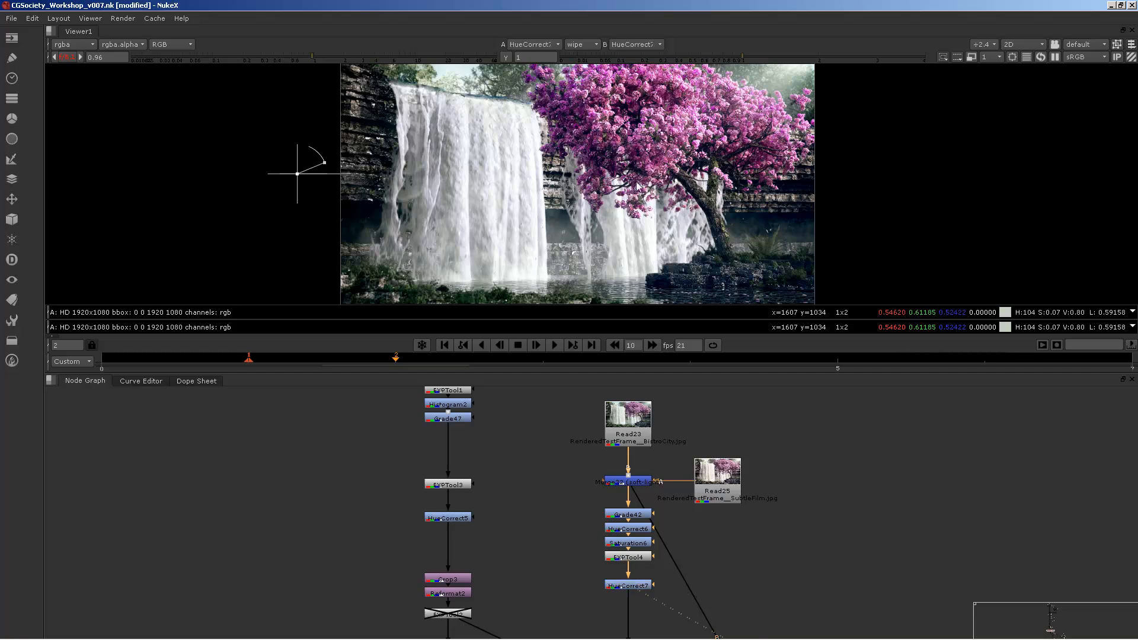
# Step: Display the outputs of the ramp-masked Grade48 and Defocus5 in turn below HueCorrect7
pyautogui.moveTo(634, 169); pyautogui.dragTo(619, 170, button='middle')
pyautogui.scroll(-2, 657, 518)
pyautogui.moveTo(664, 572); pyautogui.dragTo(673, 484, button='middle')
pyautogui.scroll(4, 647, 514)
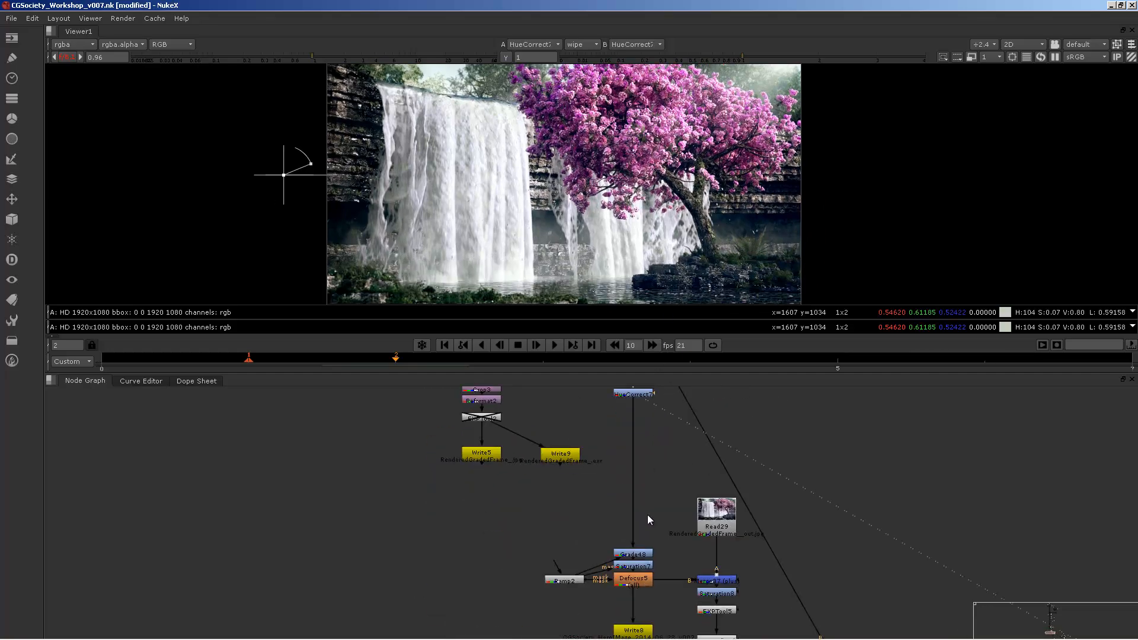
pyautogui.click(632, 567)
pyautogui.press('1')
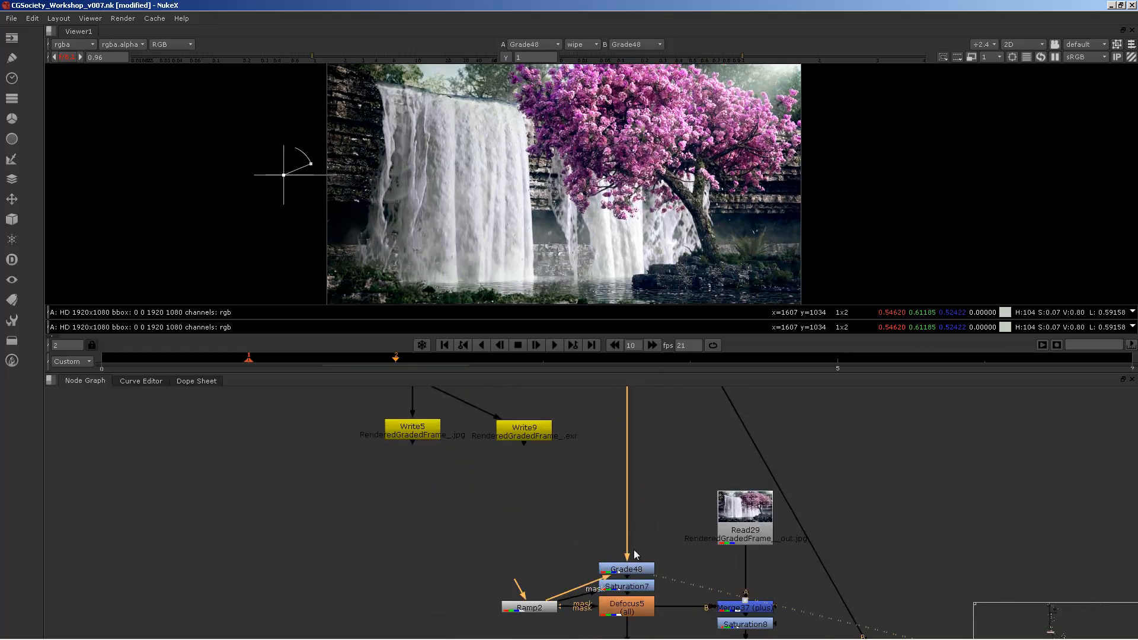
pyautogui.click(617, 586)
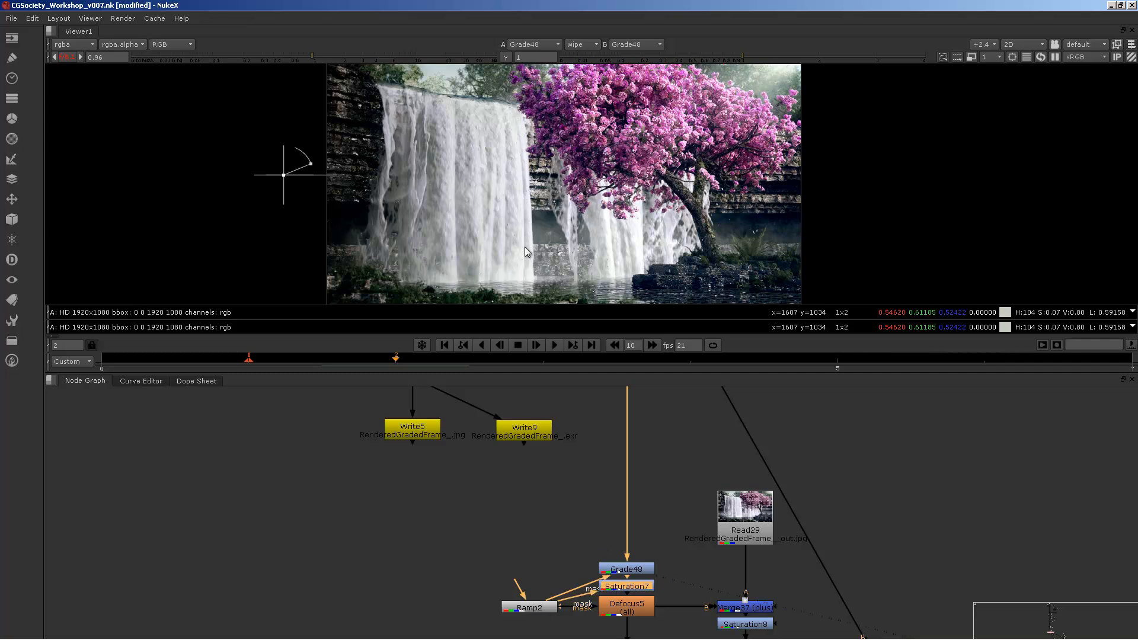
pyautogui.click(637, 614)
pyautogui.press('1')
pyautogui.press('f')
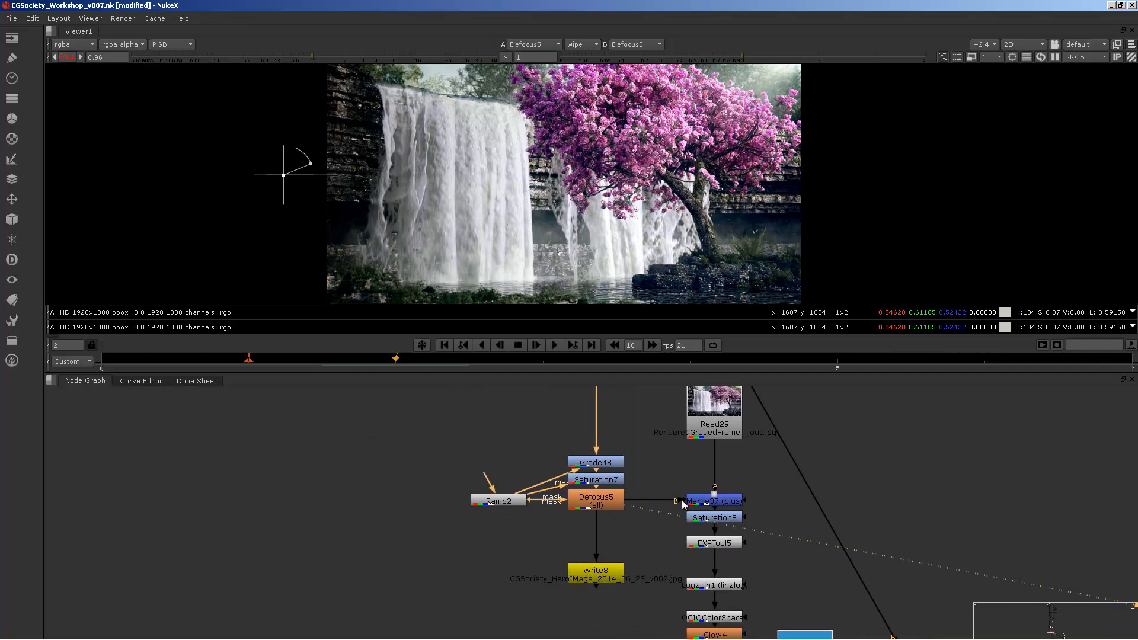
# Step: Display the rendered graded frame from Read29, which feeds Merge37
pyautogui.click(708, 502)
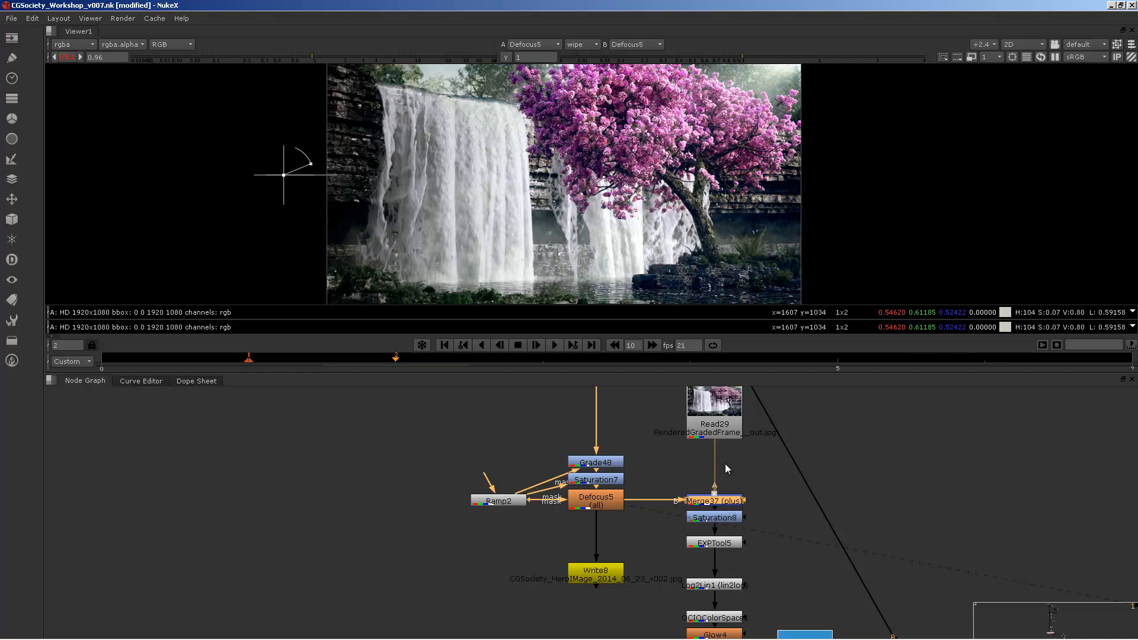
pyautogui.click(726, 413)
pyautogui.press('1')
pyautogui.moveTo(572, 460); pyautogui.dragTo(574, 578, button='middle')
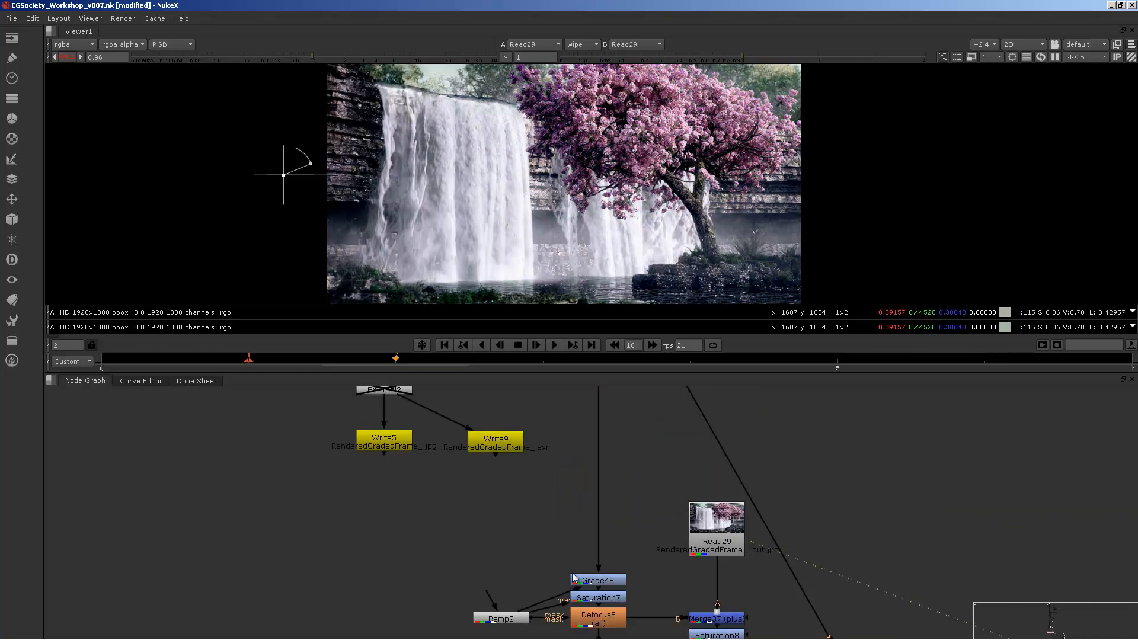
# Step: Locate the Write9 node for the graded EXR frame beside Write5 and display it
pyautogui.moveTo(644, 516); pyautogui.dragTo(694, 550, button='middle')
pyautogui.click(781, 564)
pyautogui.keyDown('shift'); pyautogui.click(780, 563); pyautogui.keyUp('shift')
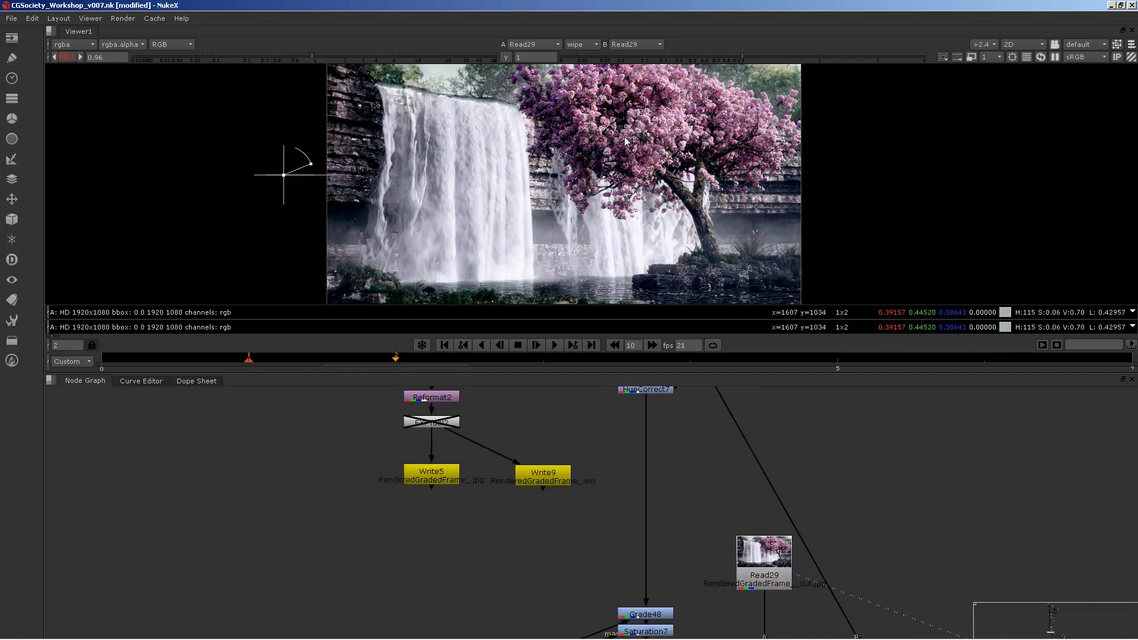
pyautogui.moveTo(519, 542); pyautogui.dragTo(529, 570, button='middle')
pyautogui.click(553, 503)
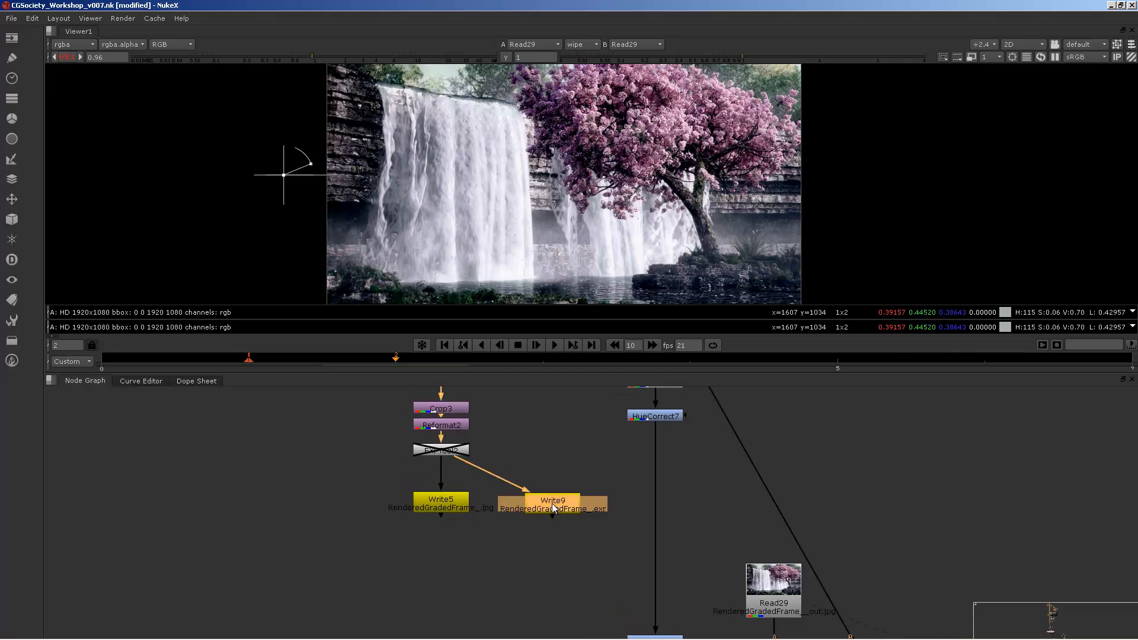
pyautogui.press('1')
# Step: Display the outputs of Read29 and the plus-mode Merge37 in turn
pyautogui.moveTo(746, 507); pyautogui.dragTo(687, 559, button='middle')
pyautogui.click(695, 436)
pyautogui.press('1')
pyautogui.click(696, 509)
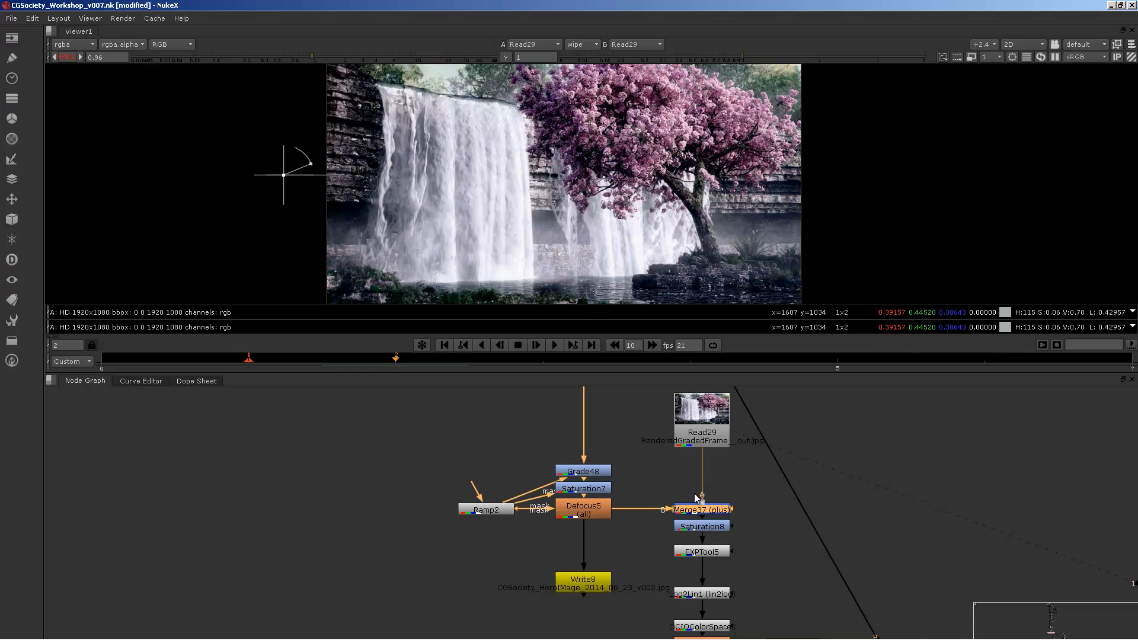
pyautogui.press('1')
# Step: Review the operation and mix settings in the properties of Merge37 and close them
pyautogui.click(728, 443)
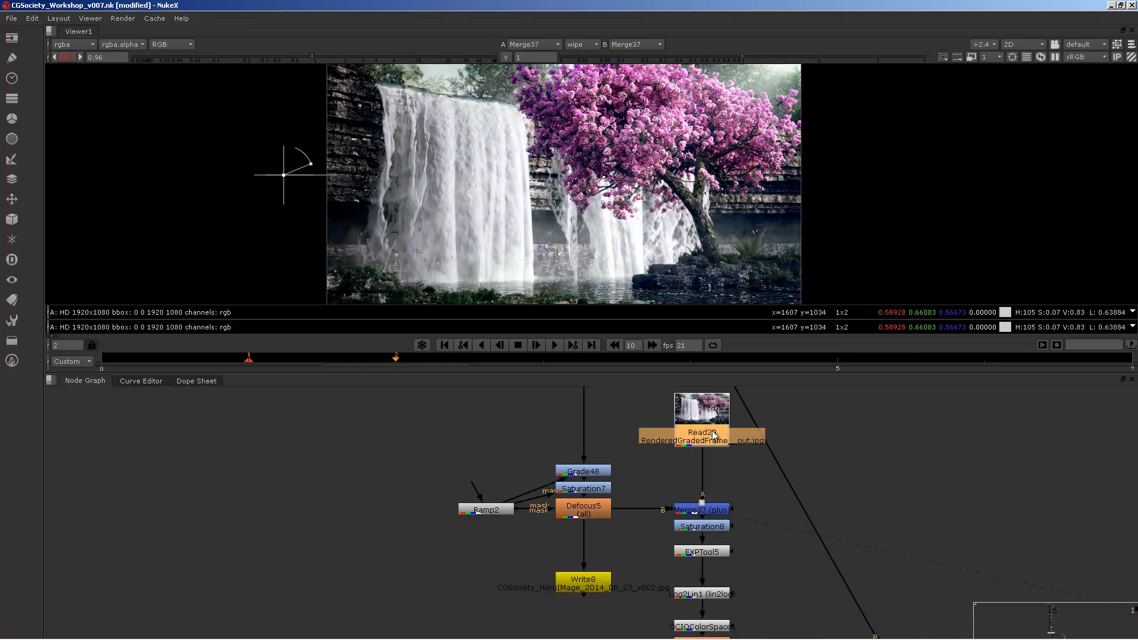
pyautogui.click(708, 512)
pyautogui.doubleClick(708, 511)
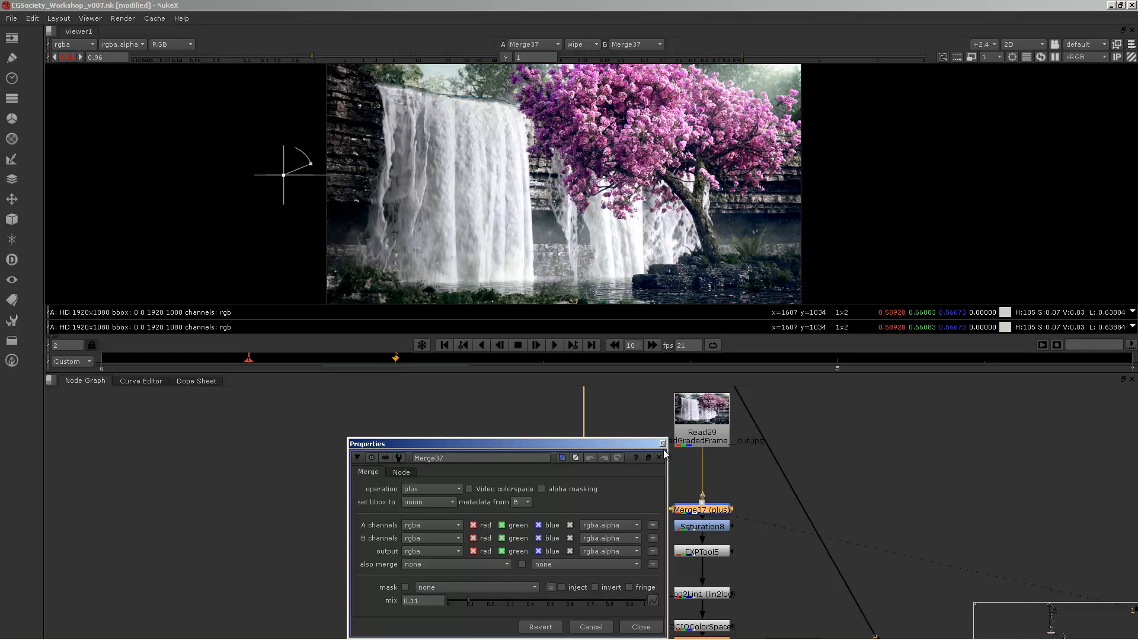
pyautogui.click(662, 445)
# Step: Display the outputs of Saturation8 and EXPTool5 in turn below Merge37
pyautogui.click(710, 527)
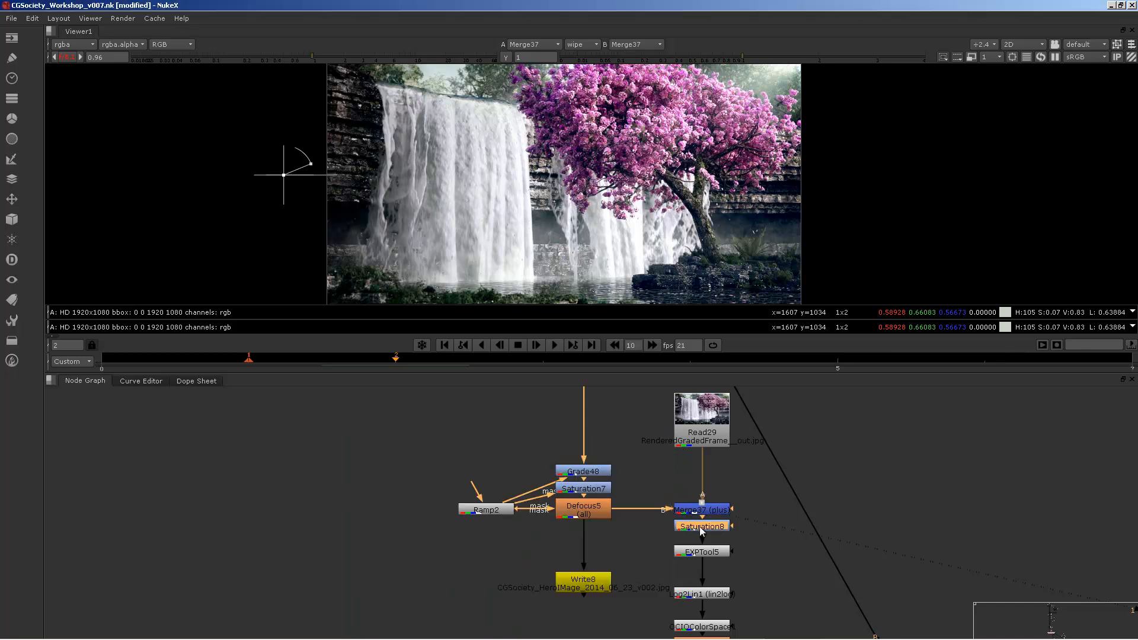
pyautogui.press('1')
pyautogui.press('1')
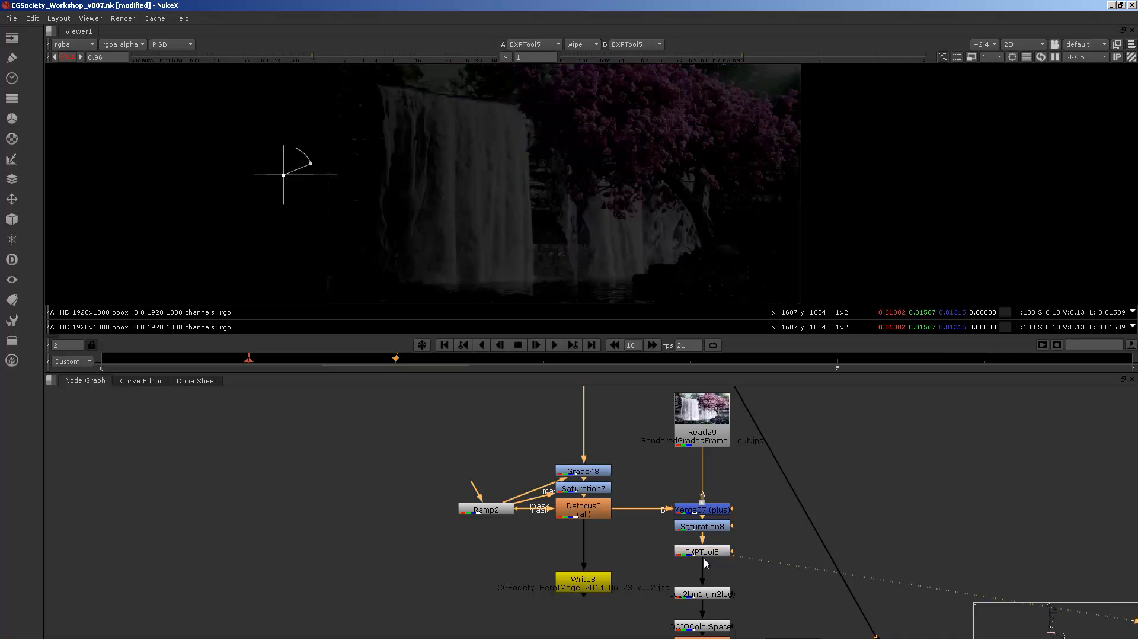
pyautogui.moveTo(688, 610); pyautogui.dragTo(686, 559, button='middle')
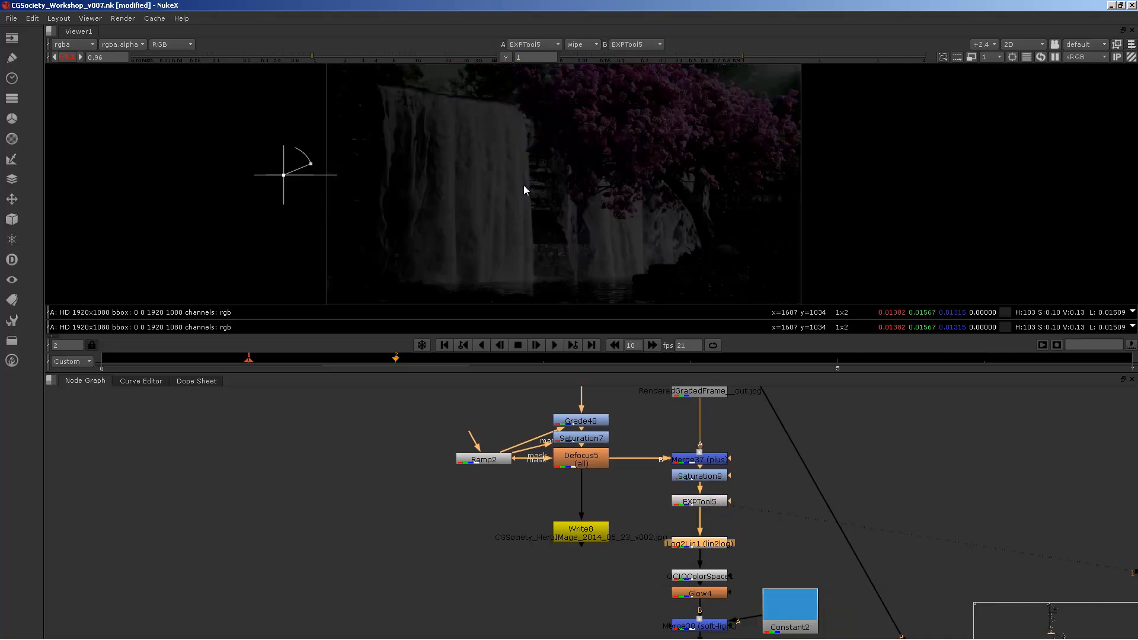
# Step: Examine the darkened EXPTool5 image and switch the display back to Saturation8
pyautogui.moveTo(515, 127); pyautogui.dragTo(563, 94, button='middle')
pyautogui.scroll(-1, 510, 204)
pyautogui.scroll(1, 572, 138)
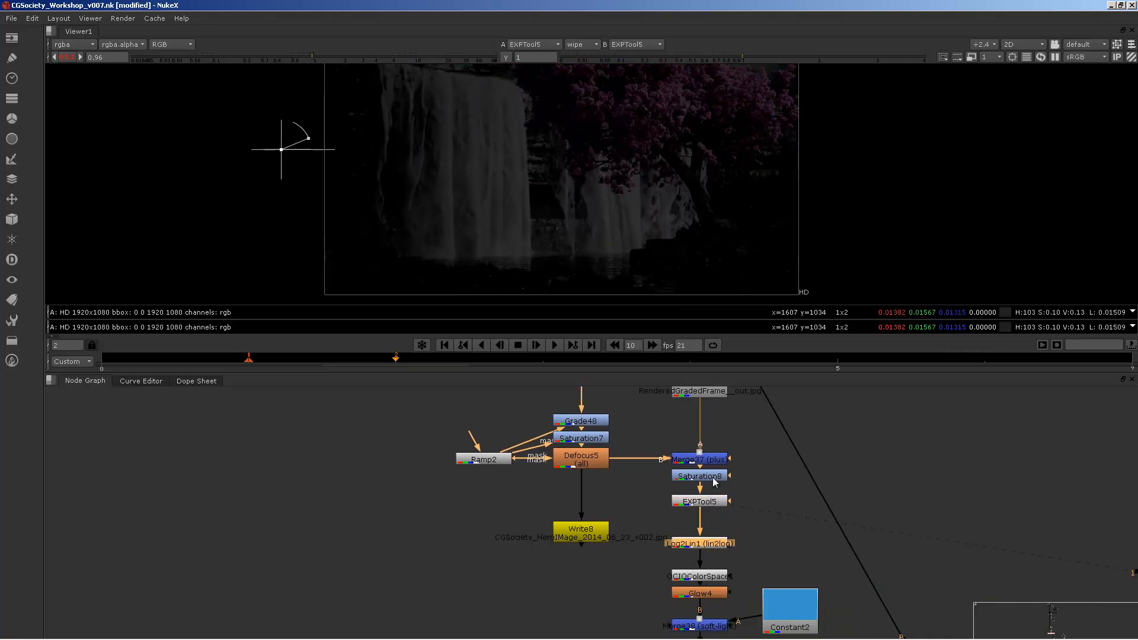
pyautogui.click(705, 476)
pyautogui.press('1')
pyautogui.moveTo(632, 257); pyautogui.dragTo(639, 256, button='middle')
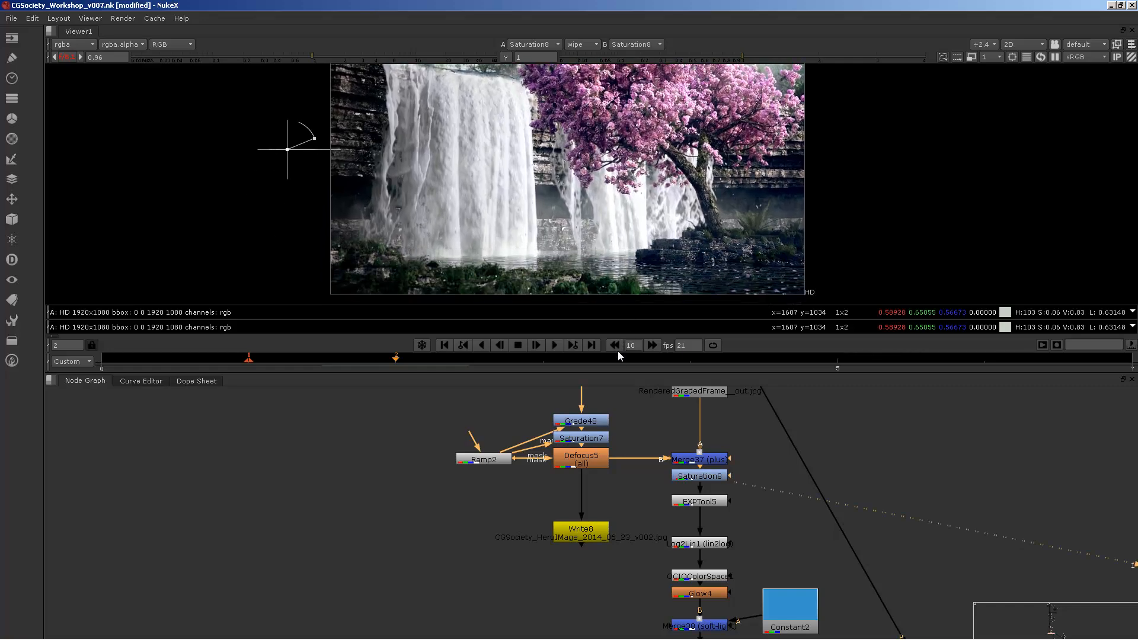
# Step: Enlarge the viewer area and display the outputs of EXPTool5 and Log2Lin1 in turn
pyautogui.moveTo(617, 374); pyautogui.dragTo(605, 498)
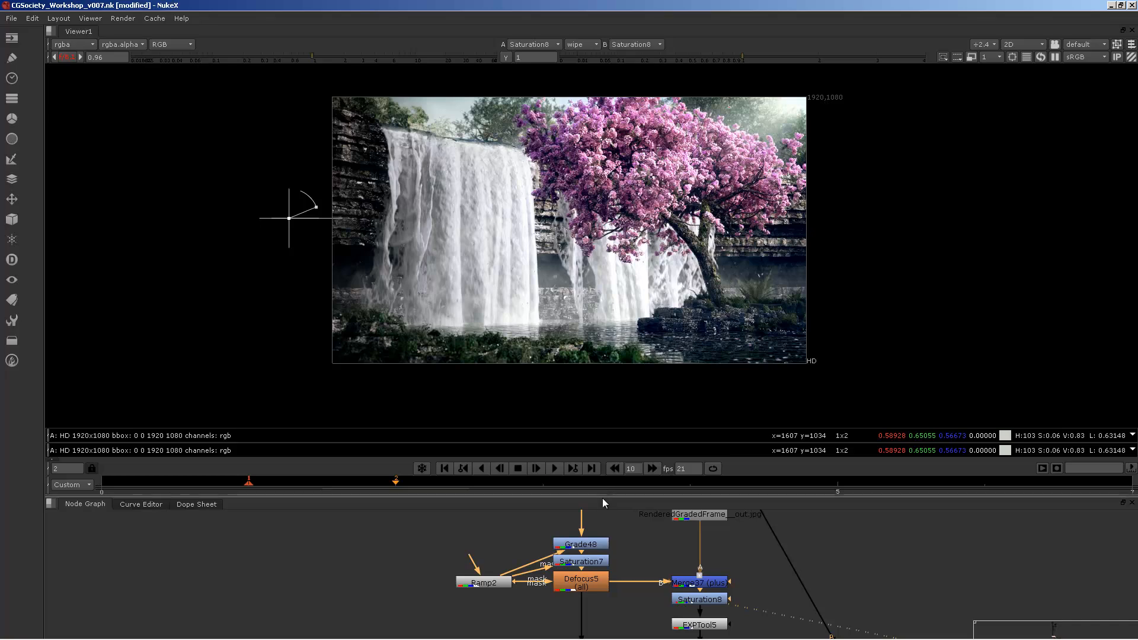
pyautogui.moveTo(603, 493); pyautogui.dragTo(604, 437)
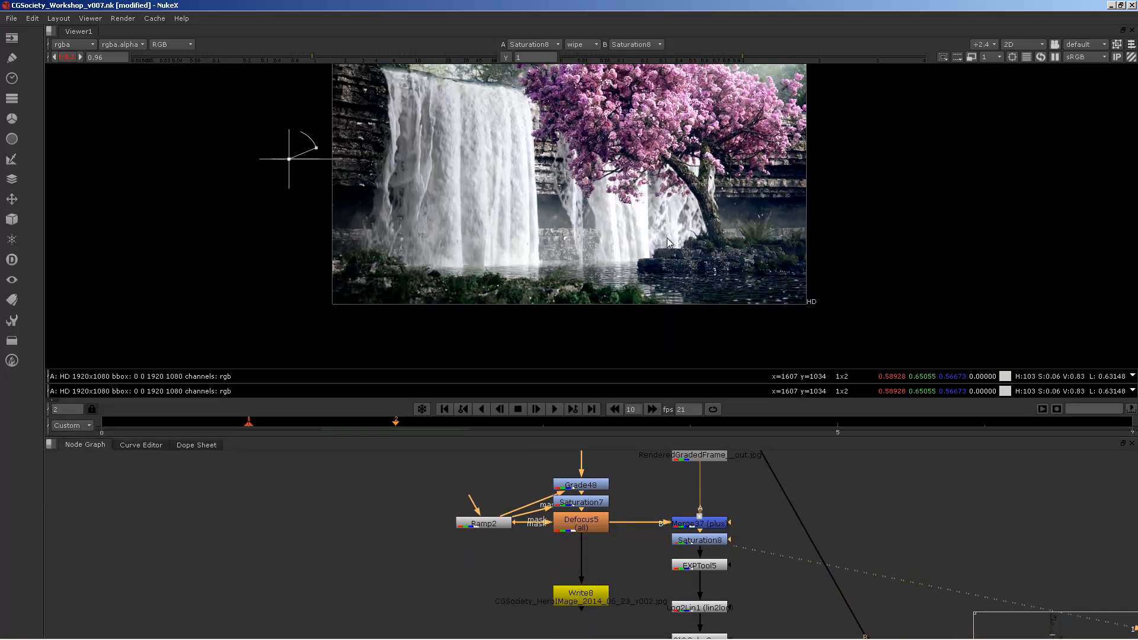
pyautogui.moveTo(700, 496); pyautogui.dragTo(673, 420, button='middle')
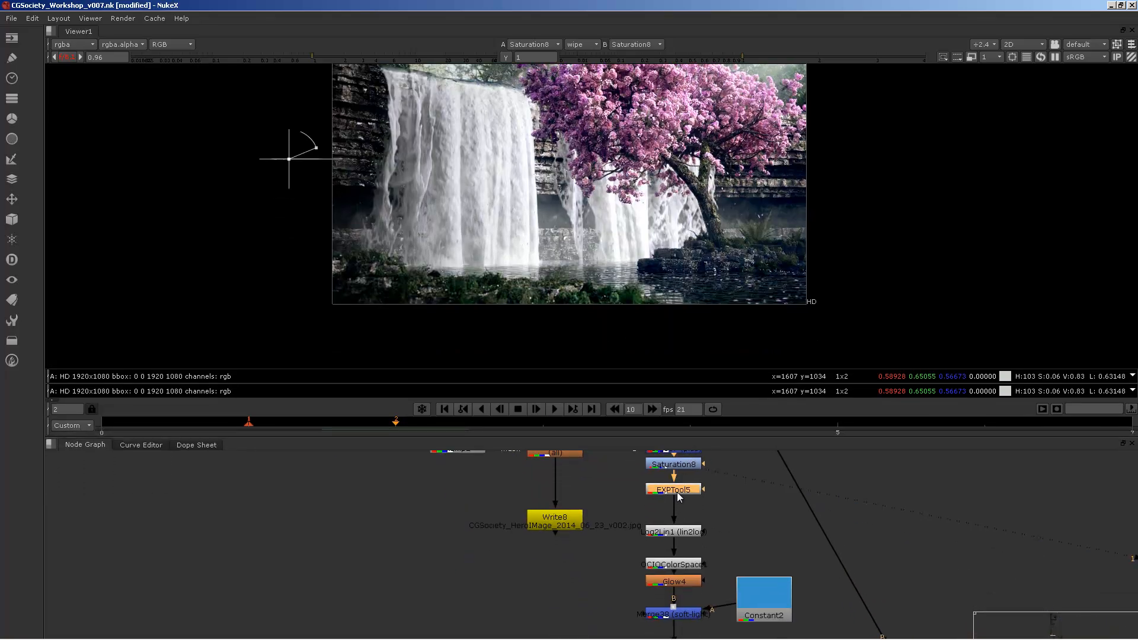
pyautogui.press('1')
pyautogui.click(678, 532)
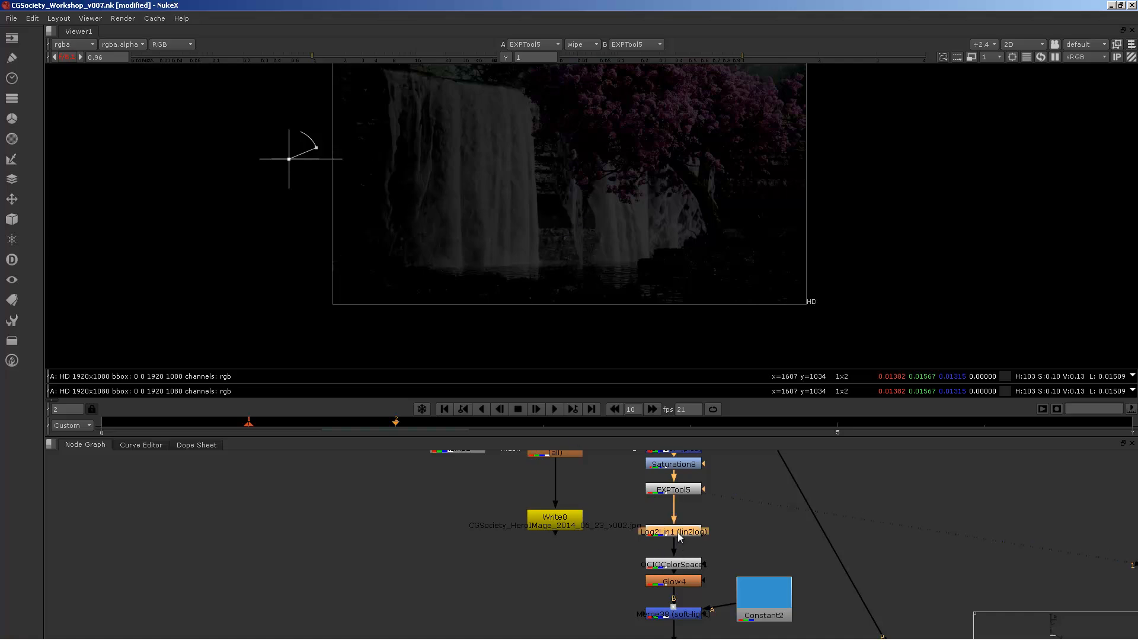
pyautogui.press('1')
pyautogui.moveTo(508, 160); pyautogui.dragTo(541, 222, button='middle')
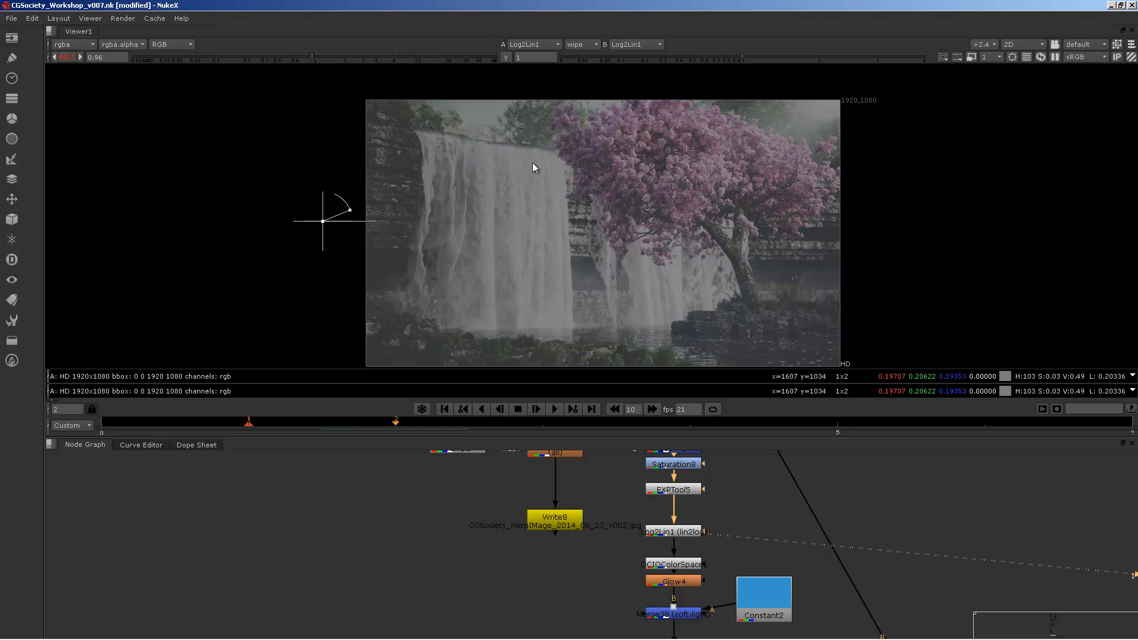
pyautogui.moveTo(595, 226); pyautogui.dragTo(592, 187, button='middle')
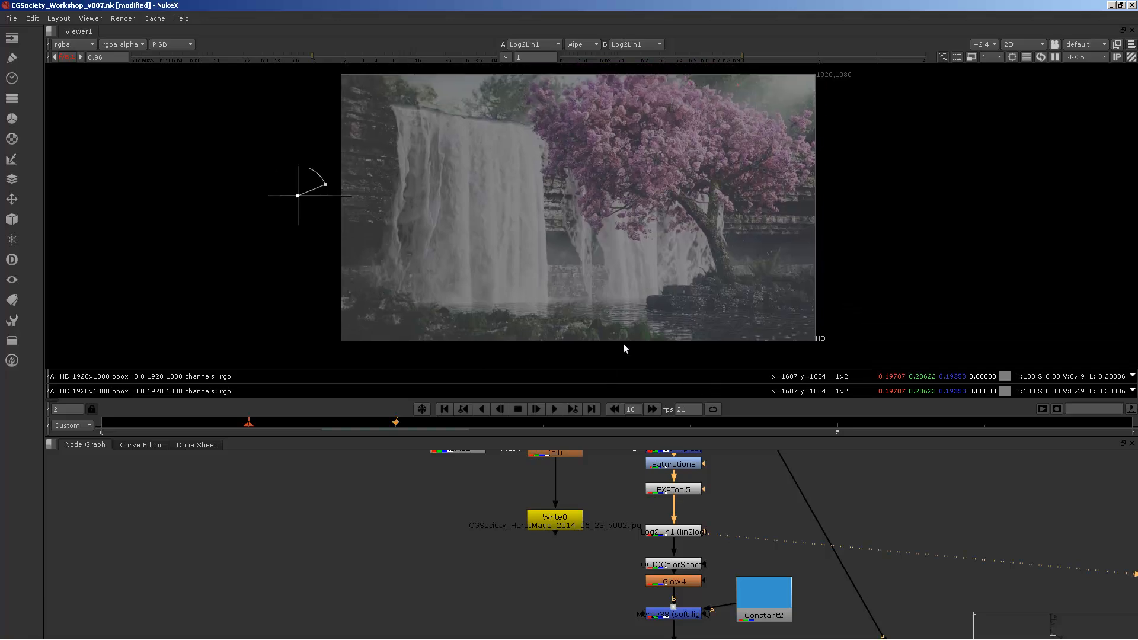
pyautogui.moveTo(577, 282); pyautogui.dragTo(565, 273, button='middle')
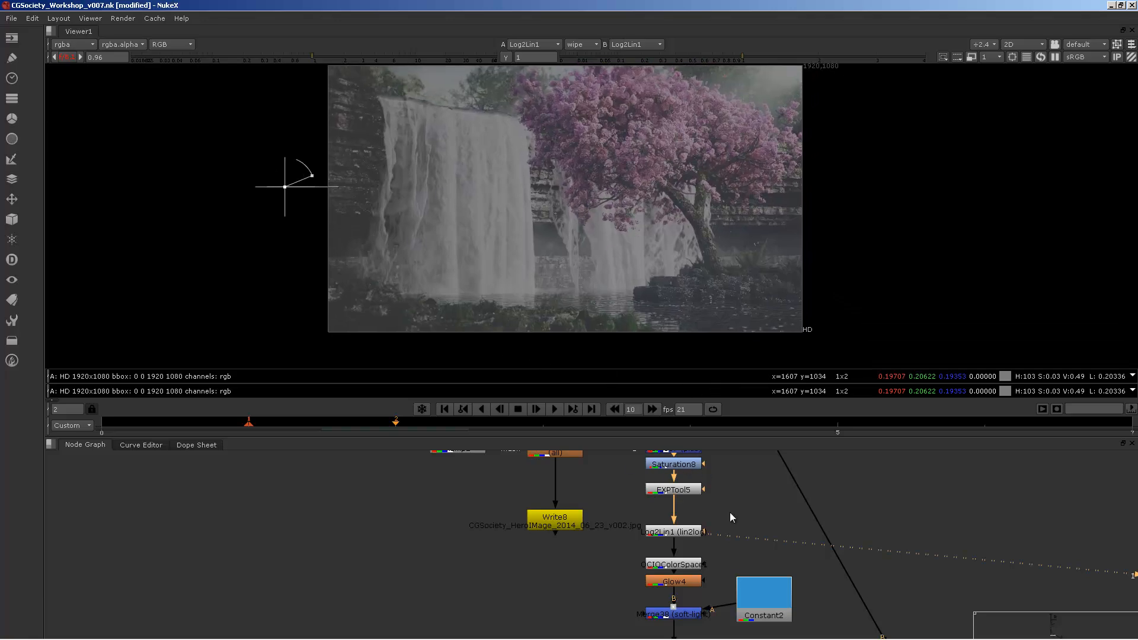
# Step: Display the output of the OCIOColorSpace node below Log2Lin1 and examine the full frame
pyautogui.moveTo(731, 517); pyautogui.dragTo(723, 501, button='middle')
pyautogui.click(674, 556)
pyautogui.press('1')
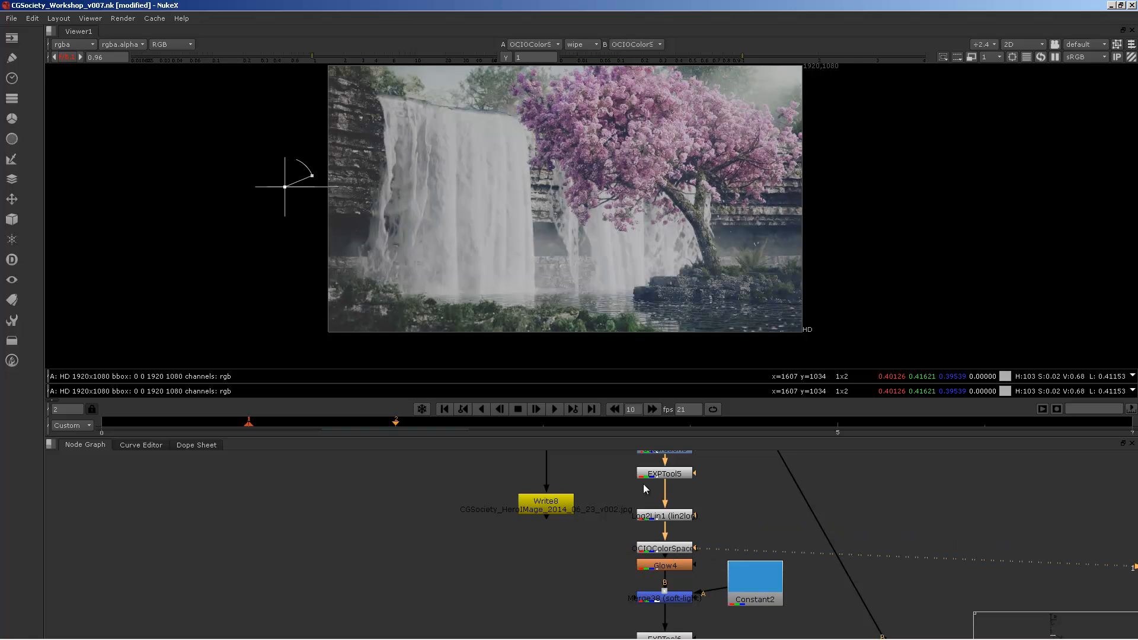
pyautogui.moveTo(692, 336); pyautogui.dragTo(689, 363, button='middle')
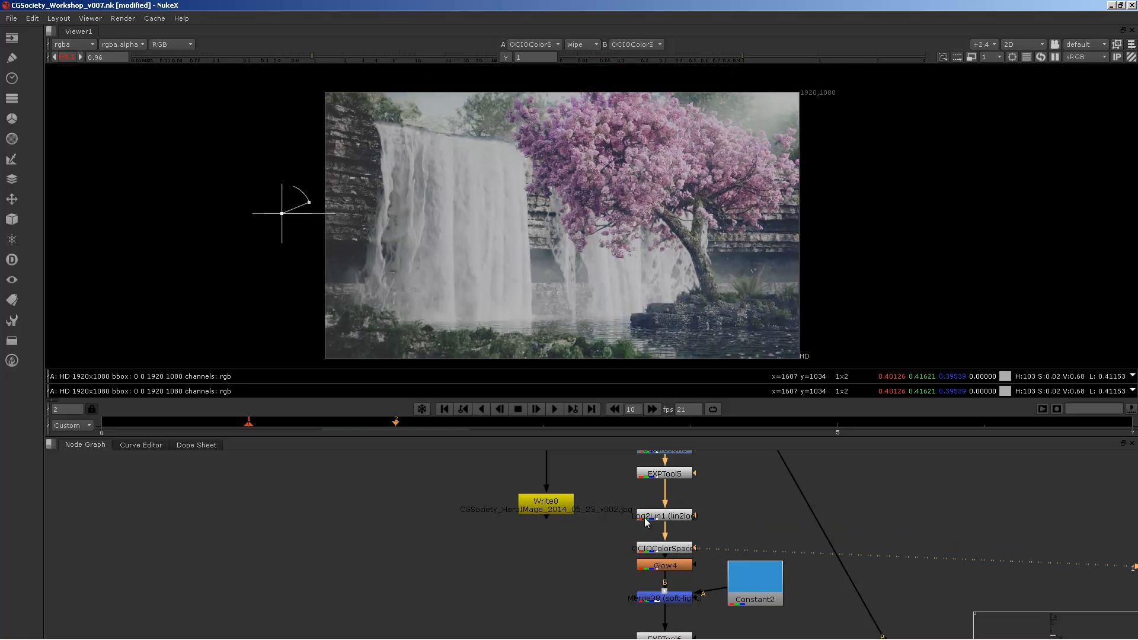
pyautogui.click(669, 516)
pyautogui.click(664, 548)
pyautogui.press('1')
# Step: Review the in and out colour space settings in the properties of OCIOColorSpace1, including the output options, and close them
pyautogui.moveTo(673, 551); pyautogui.dragTo(671, 540)
pyautogui.doubleClick(671, 540)
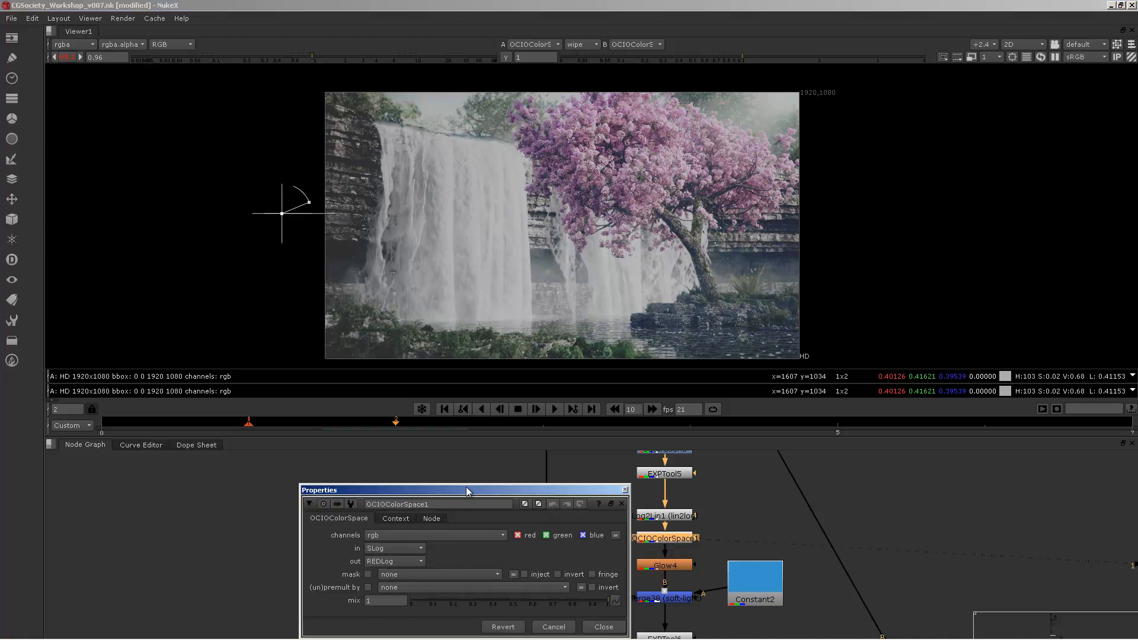
pyautogui.moveTo(467, 491); pyautogui.dragTo(410, 463)
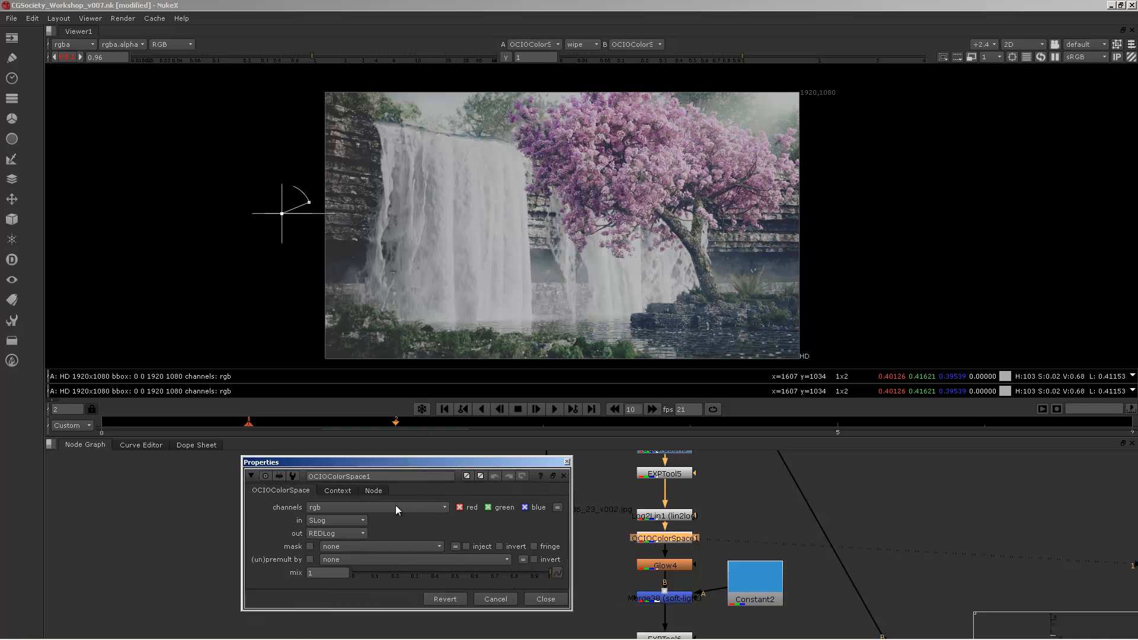
pyautogui.click(321, 535)
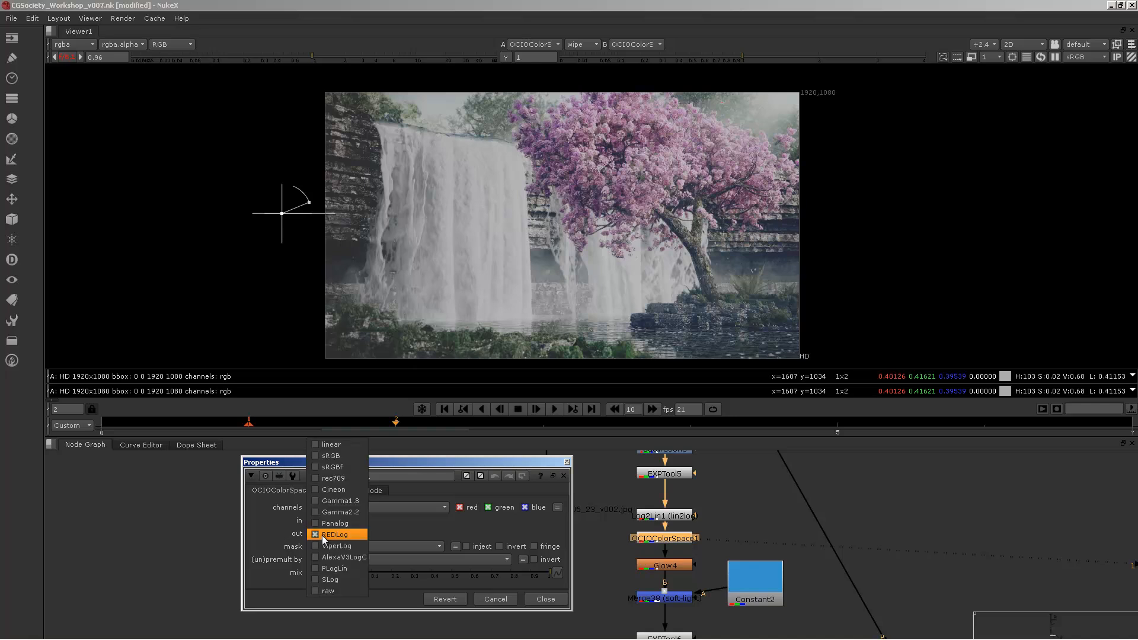
pyautogui.click(419, 466)
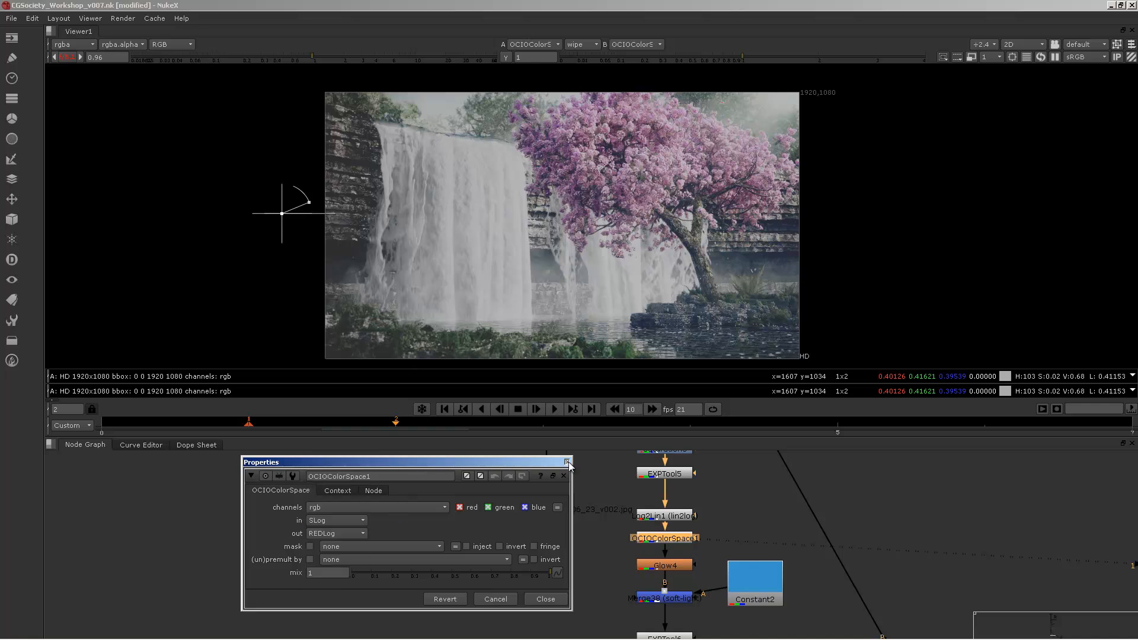
pyautogui.click(567, 461)
# Step: Switch the display back to Saturation8 to examine the image before the log conversion
pyautogui.moveTo(679, 540); pyautogui.dragTo(670, 507, button='middle')
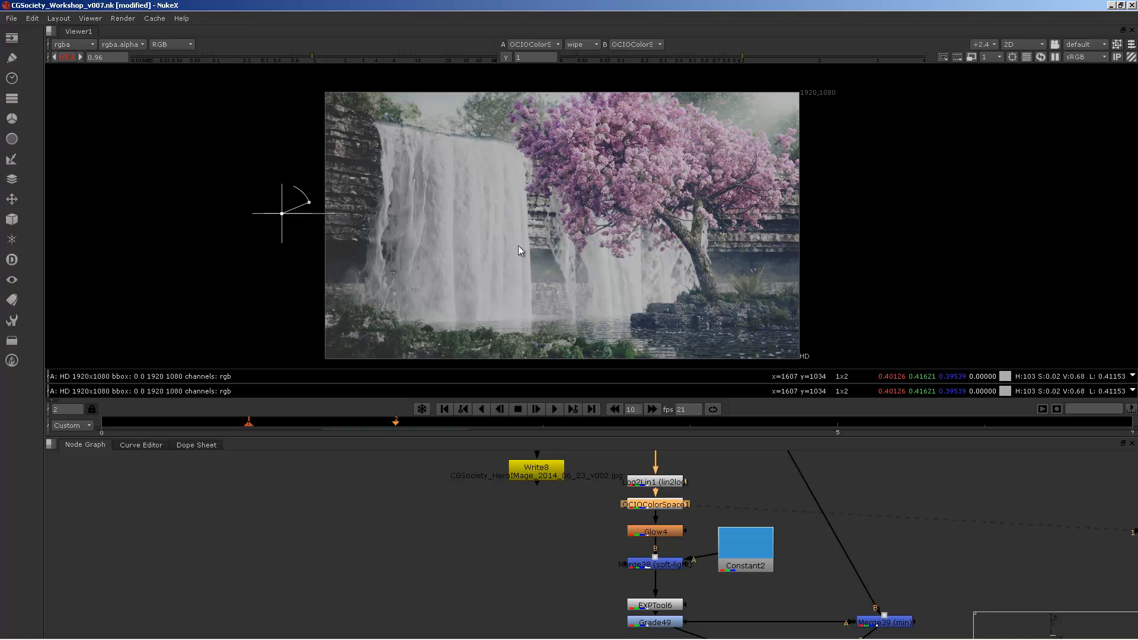
pyautogui.moveTo(709, 524); pyautogui.dragTo(692, 538, button='middle')
pyautogui.moveTo(639, 500); pyautogui.dragTo(644, 551, button='middle')
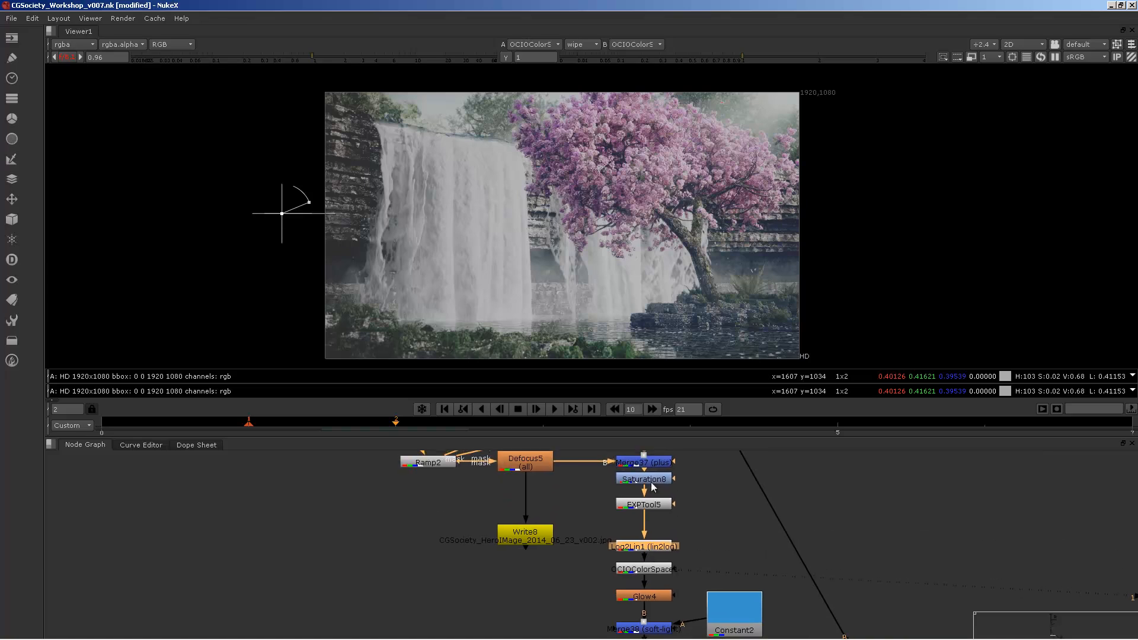
pyautogui.click(644, 479)
pyautogui.press('1')
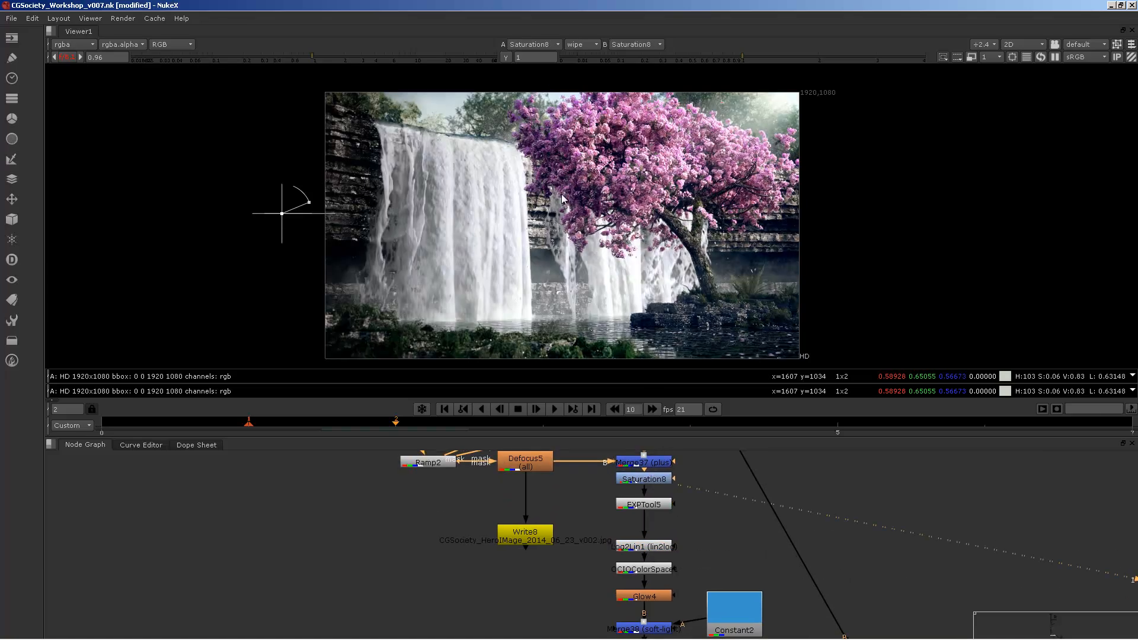
pyautogui.moveTo(646, 253); pyautogui.dragTo(670, 231, button='middle')
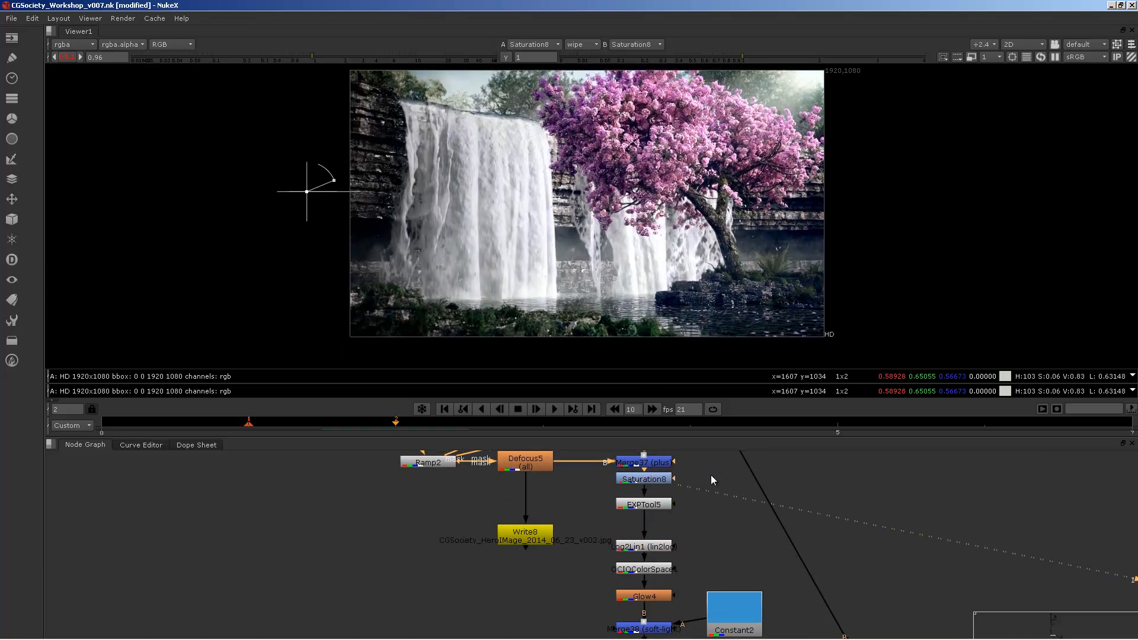
# Step: Step the display down through EXPTool5, Log2Lin1 and OCIOColorSpace1 again to compare the log conversions
pyautogui.moveTo(658, 529); pyautogui.dragTo(681, 483, button='middle')
pyautogui.press('1')
pyautogui.click(668, 502)
pyautogui.press('1')
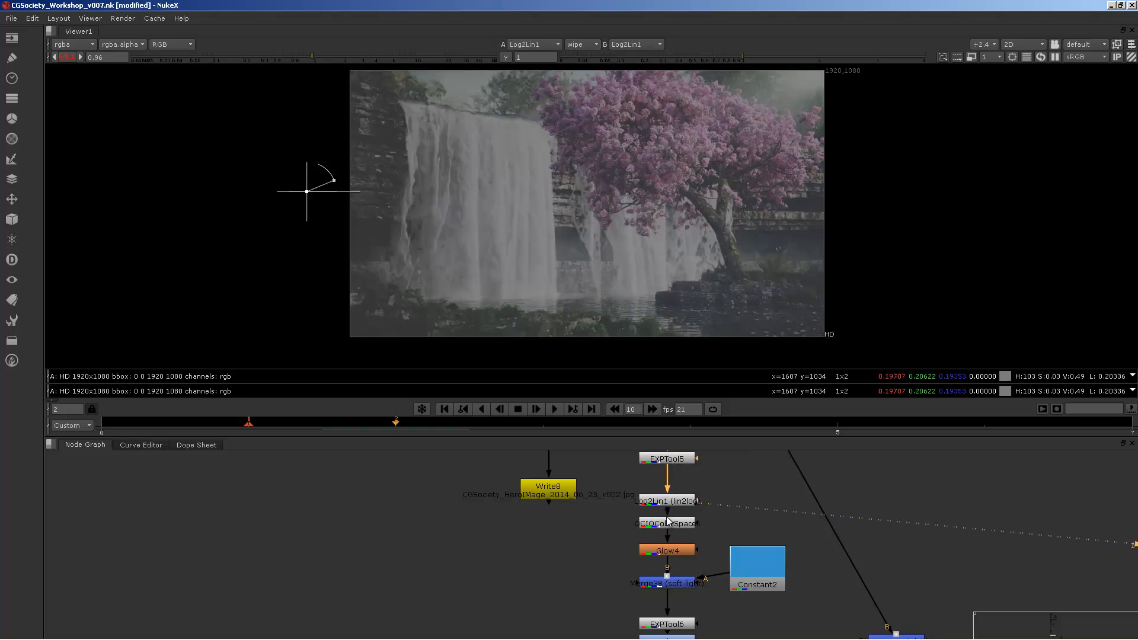
pyautogui.click(668, 522)
pyautogui.press('1')
pyautogui.moveTo(672, 527); pyautogui.dragTo(619, 553, button='middle')
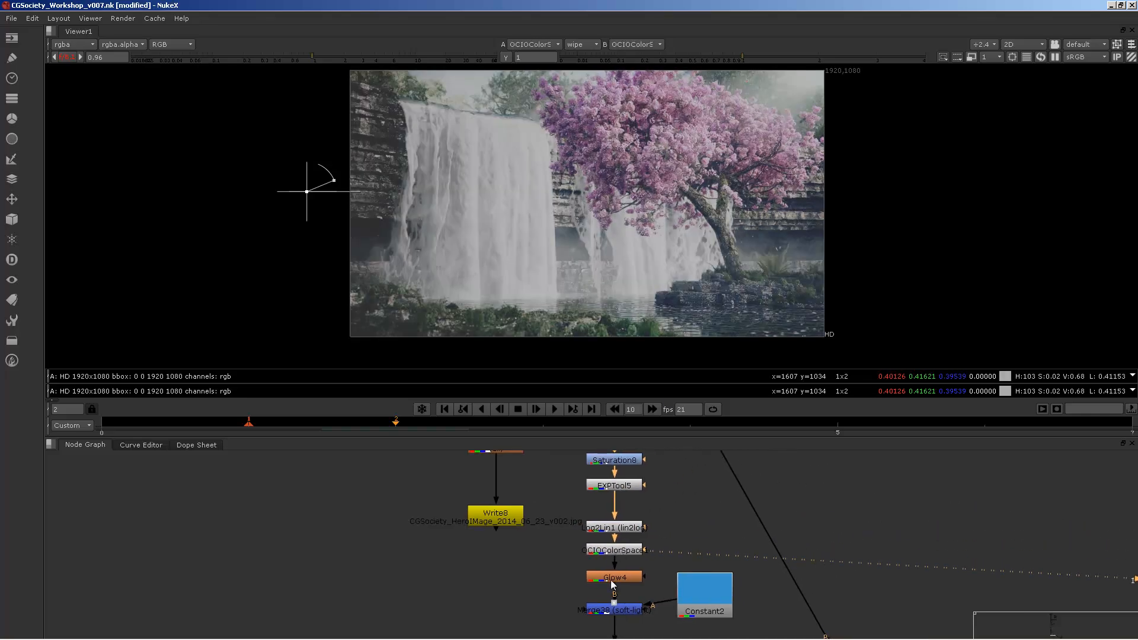
# Step: Display the output of Glow4 and examine the glow on the waterfall up close
pyautogui.click(612, 578)
pyautogui.press('1')
pyautogui.moveTo(625, 633); pyautogui.dragTo(640, 573, button='middle')
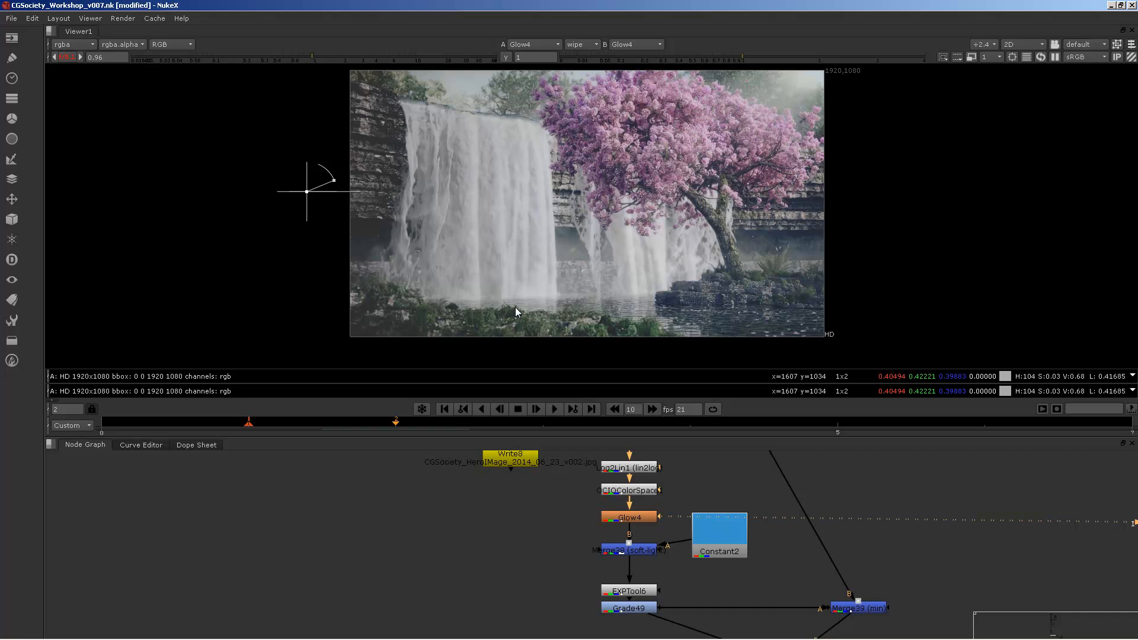
pyautogui.scroll(4, 514, 307)
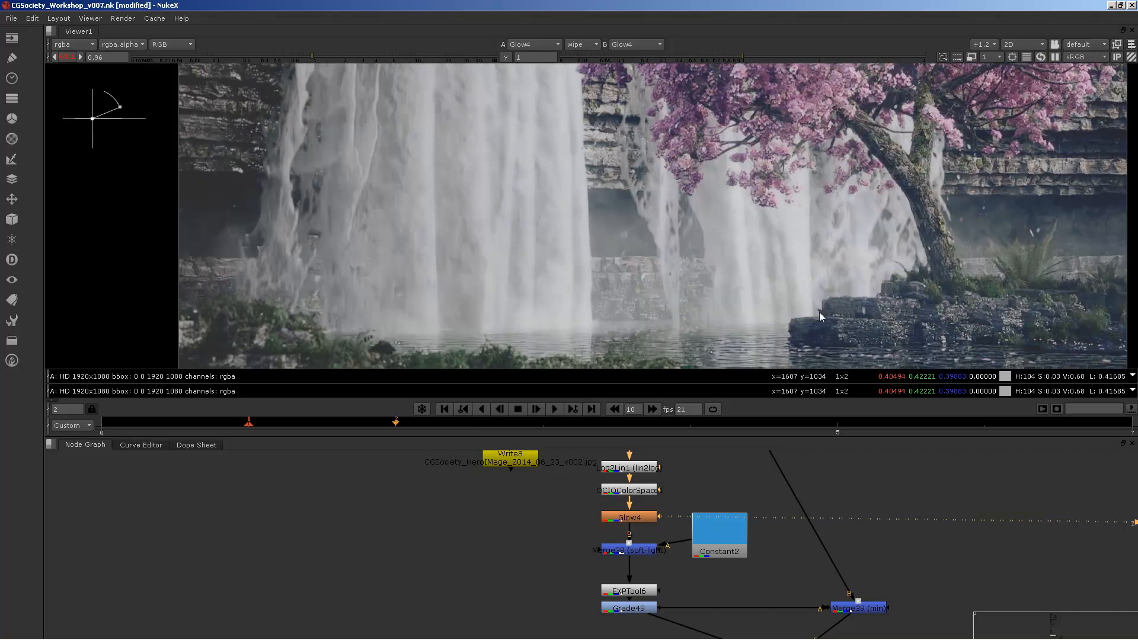
pyautogui.moveTo(729, 532); pyautogui.dragTo(718, 502, button='middle')
pyautogui.scroll(-1, 719, 502)
pyautogui.moveTo(661, 530); pyautogui.dragTo(656, 553, button='middle')
pyautogui.scroll(2, 656, 553)
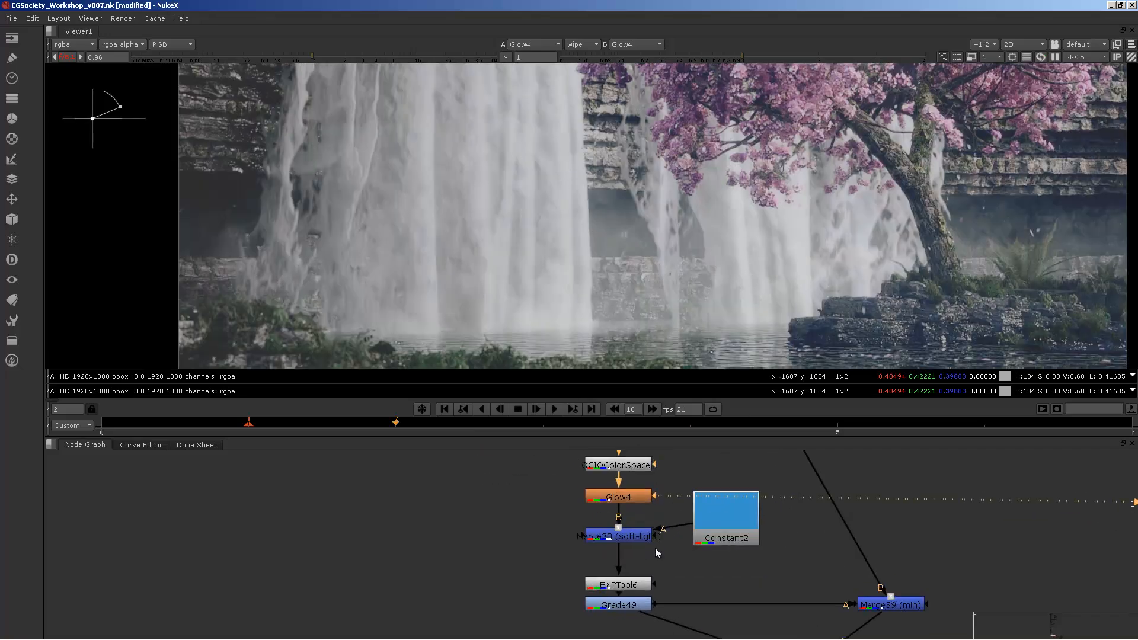
# Step: Display the outputs of the soft-light Merge38 and EXPTool6 in turn, with the whole image in view
pyautogui.click(628, 536)
pyautogui.press('1')
pyautogui.scroll(-4, 691, 188)
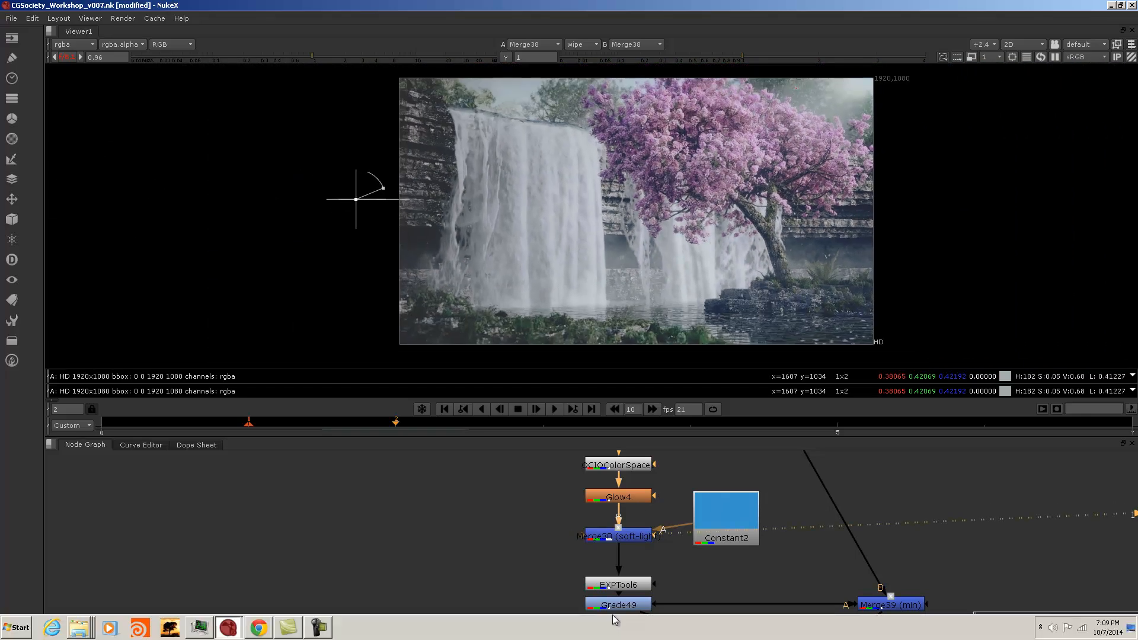
pyautogui.click(625, 583)
pyautogui.press('1')
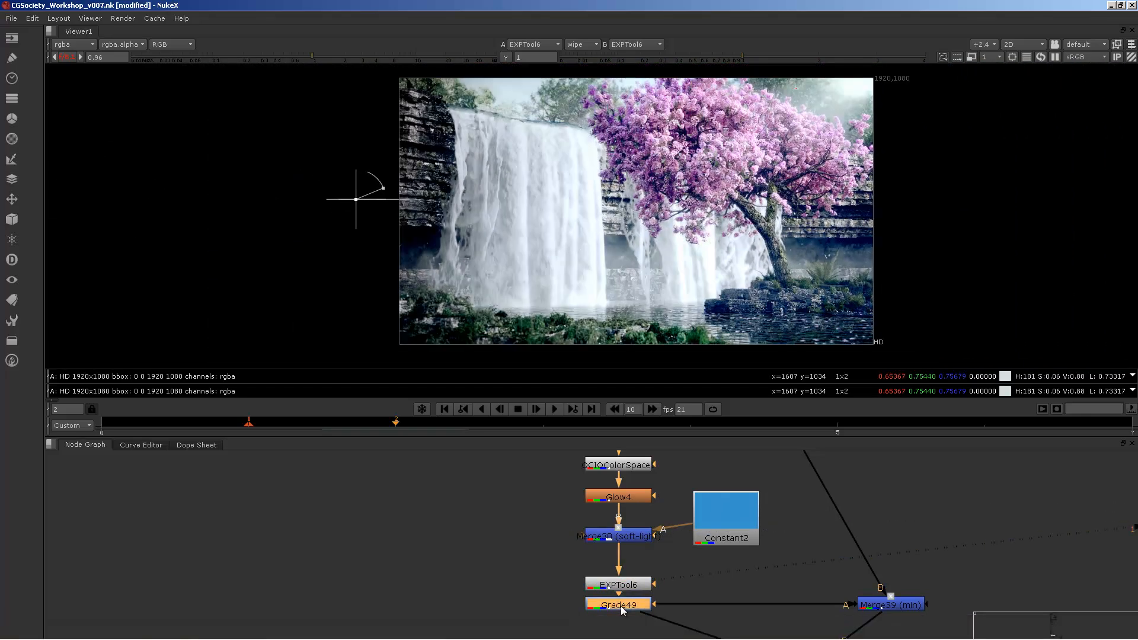
# Step: Display the outputs of Grade49 and the plus-mode Merge40 in turn
pyautogui.press('1')
pyautogui.moveTo(767, 579); pyautogui.dragTo(714, 524, button='middle')
pyautogui.click(759, 617)
pyautogui.press('1')
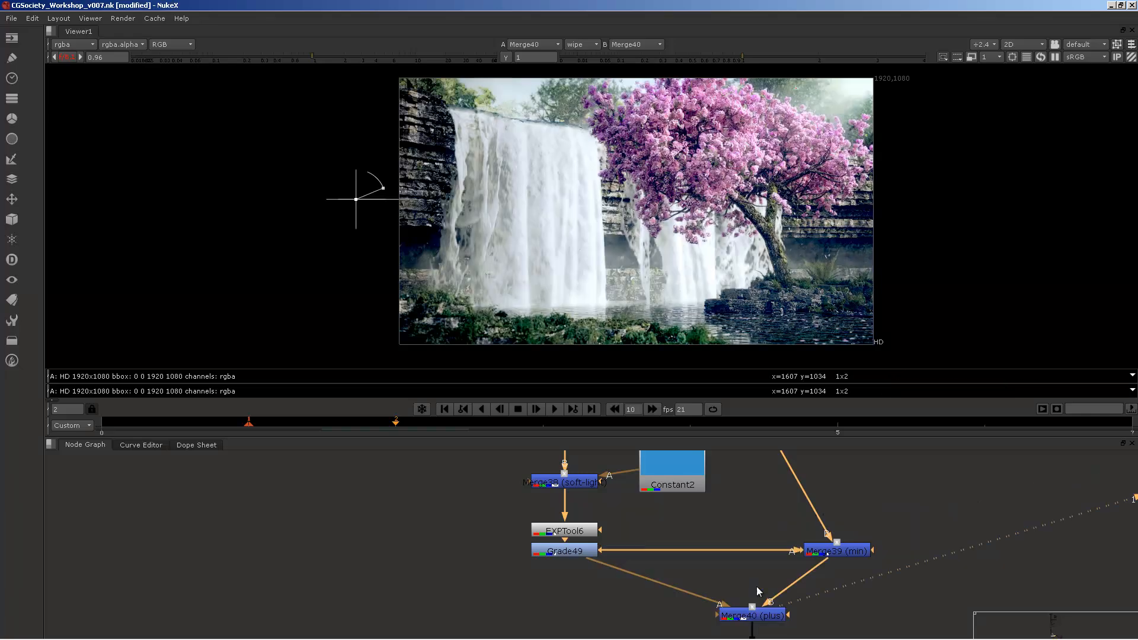
# Step: Trace the branches feeding Merge40 in the node graph and display the output of HueCorrect8 below it
pyautogui.scroll(-8, 705, 561)
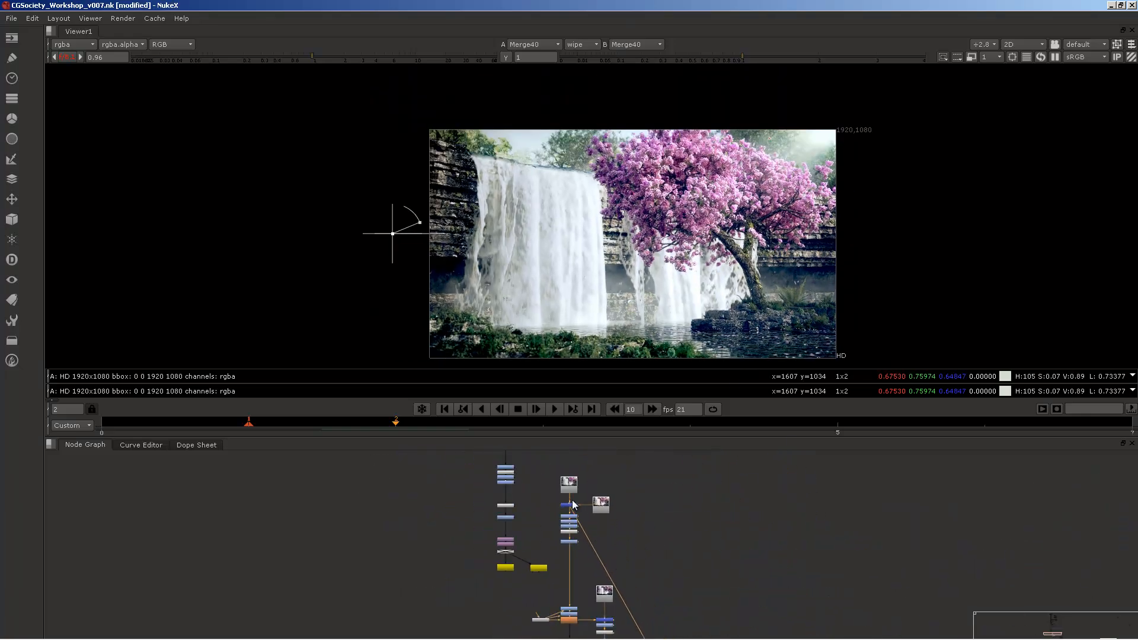
pyautogui.scroll(2, 573, 504)
pyautogui.moveTo(699, 550); pyautogui.dragTo(699, 543, button='middle')
pyautogui.scroll(-3, 699, 543)
pyautogui.moveTo(737, 612); pyautogui.dragTo(696, 471, button='middle')
pyautogui.scroll(5, 675, 486)
pyautogui.moveTo(642, 498); pyautogui.dragTo(701, 598, button='middle')
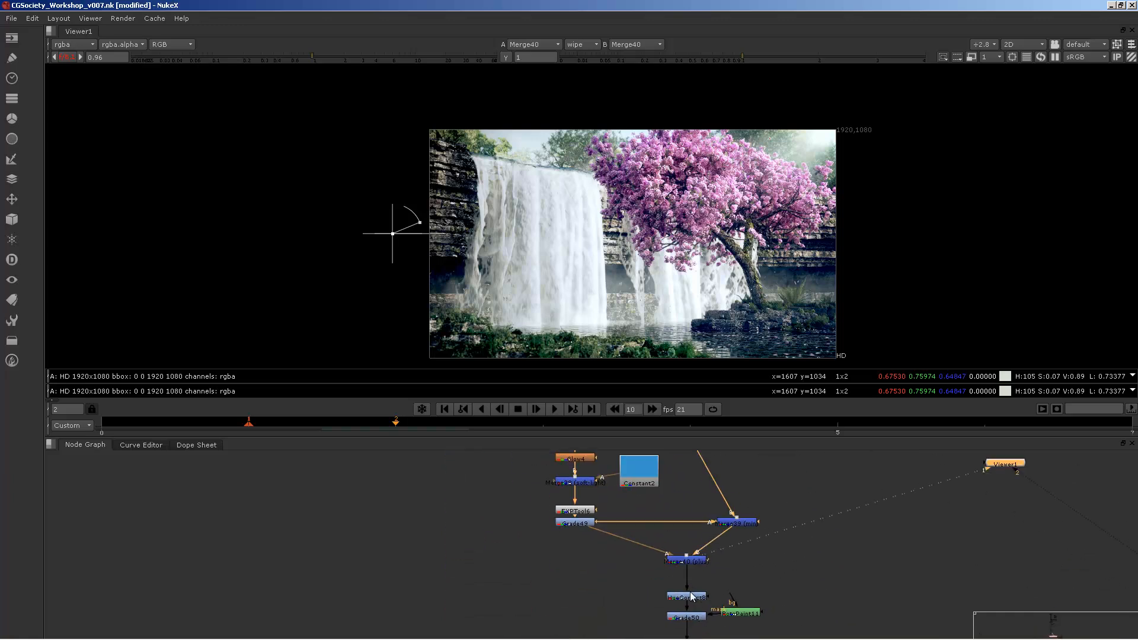
pyautogui.click(691, 597)
pyautogui.press('1')
pyautogui.scroll(3, 689, 569)
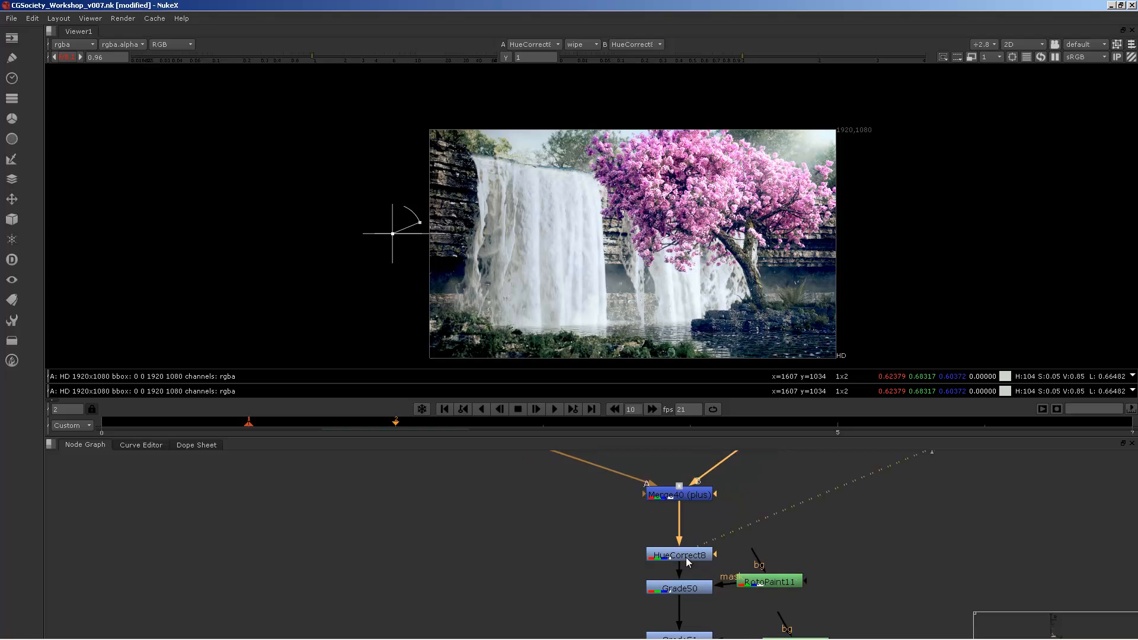
pyautogui.scroll(3, 736, 181)
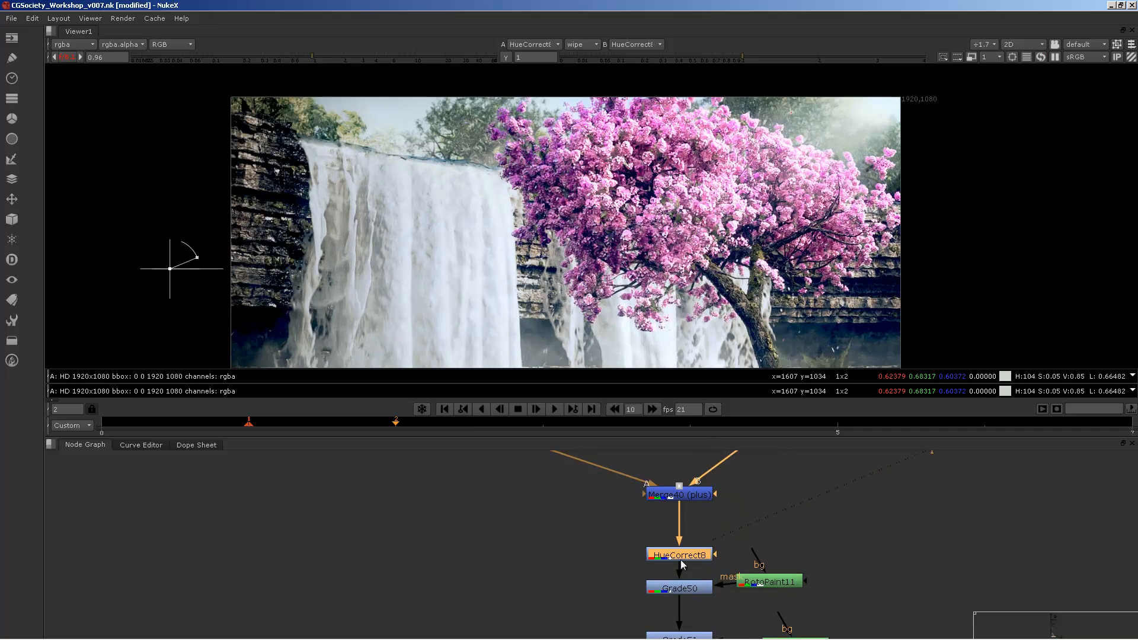
# Step: Open the properties of HueCorrect8 and review its red, green, blue and lum curves
pyautogui.doubleClick(680, 557)
pyautogui.click(327, 366)
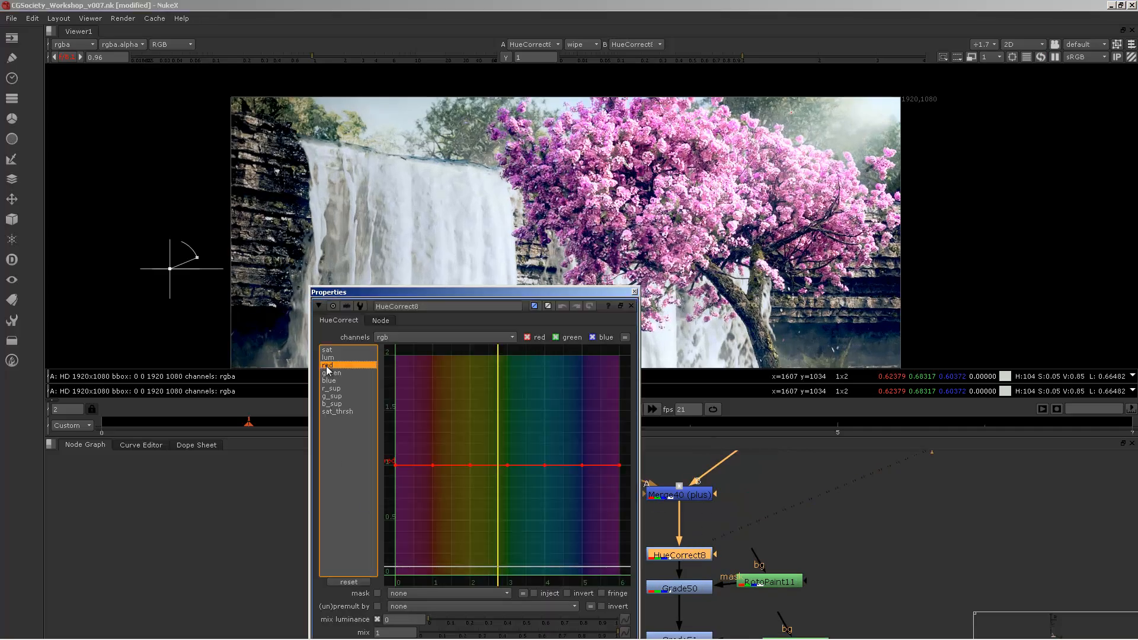
pyautogui.click(332, 373)
pyautogui.click(326, 381)
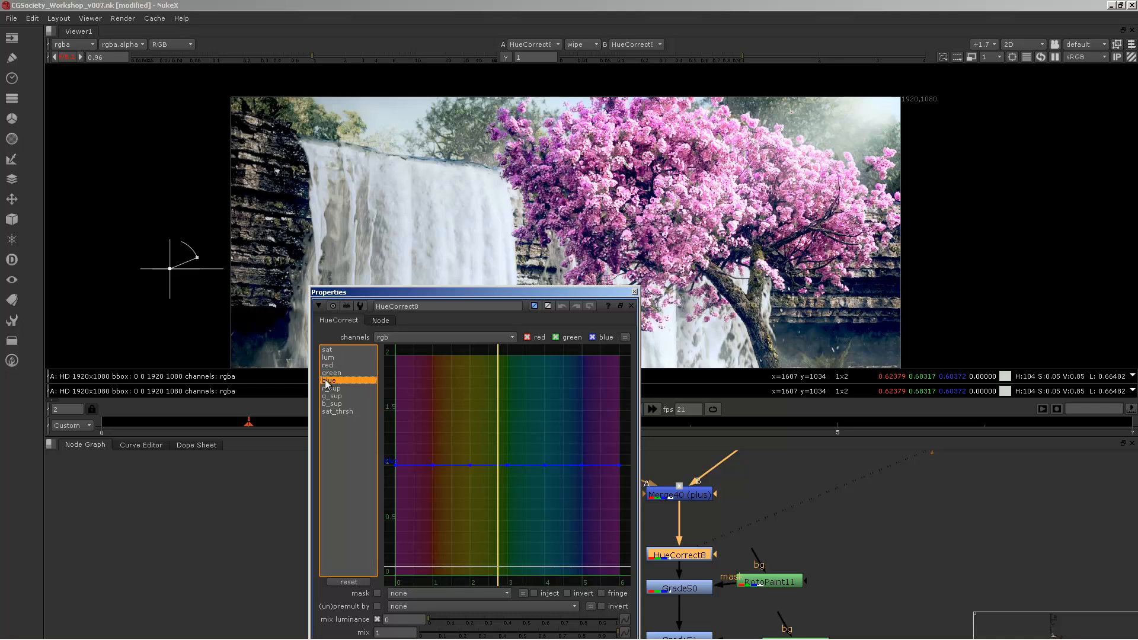
pyautogui.click(327, 373)
pyautogui.click(328, 366)
pyautogui.click(328, 358)
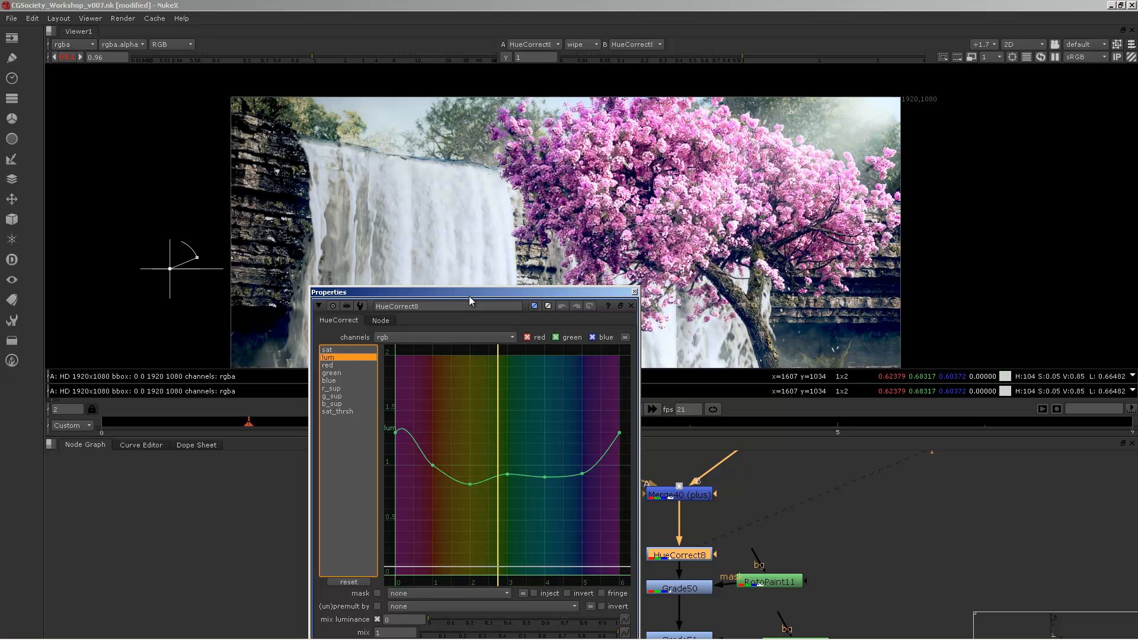
# Step: Move the HueCorrect8 properties clear of the image and examine the lum curve alongside the whole frame
pyautogui.moveTo(468, 293); pyautogui.dragTo(312, 225)
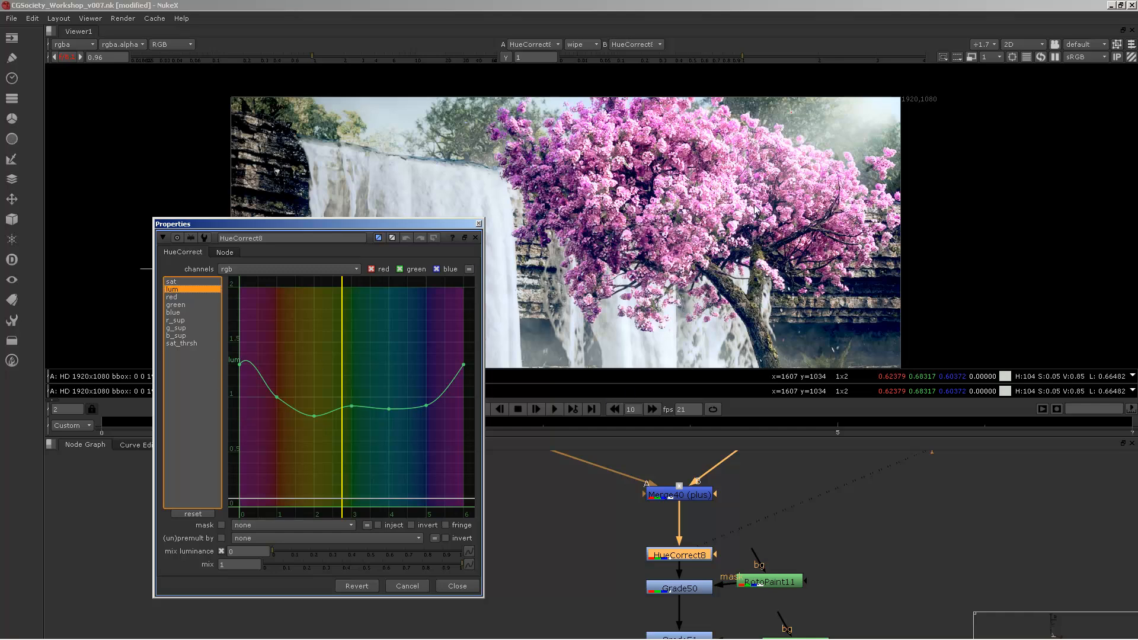
pyautogui.moveTo(740, 299); pyautogui.dragTo(811, 225, button='middle')
pyautogui.scroll(-2, 852, 233)
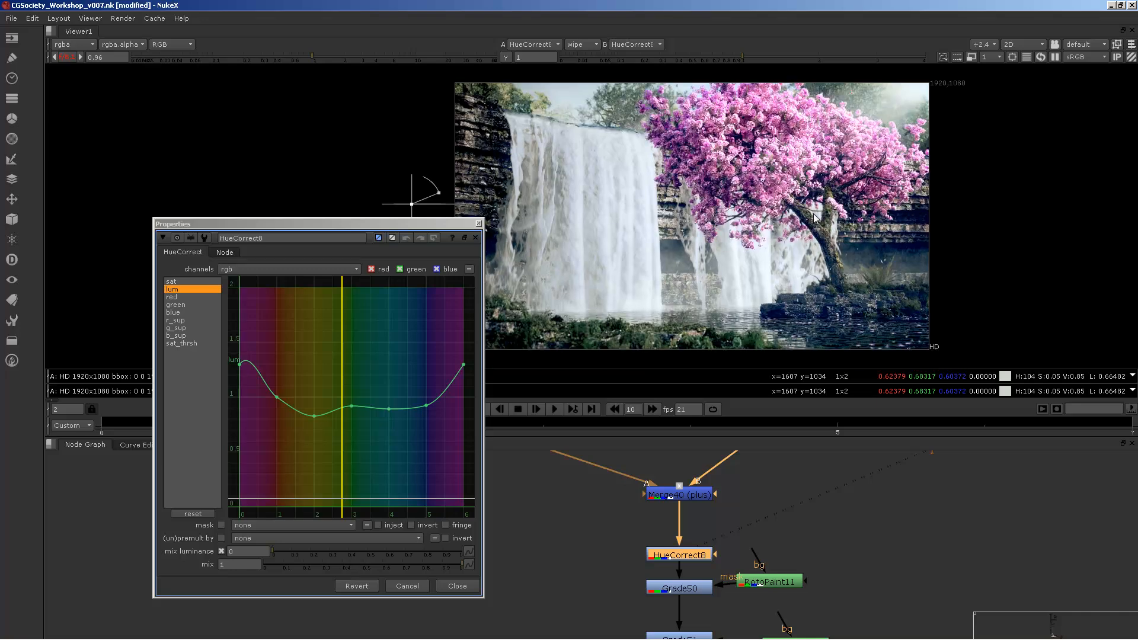
pyautogui.moveTo(746, 558); pyautogui.dragTo(750, 526, button='middle')
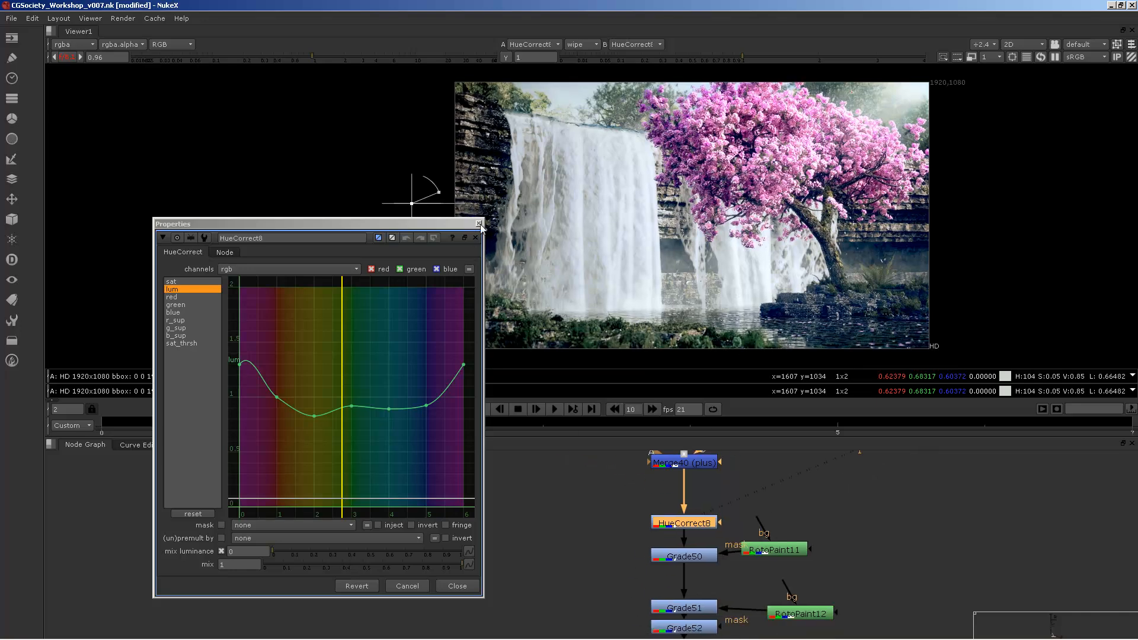
# Step: Close the HueCorrect8 properties and survey the node graph's main column above and around HueCorrect8
pyautogui.click(478, 223)
pyautogui.scroll(-6, 721, 523)
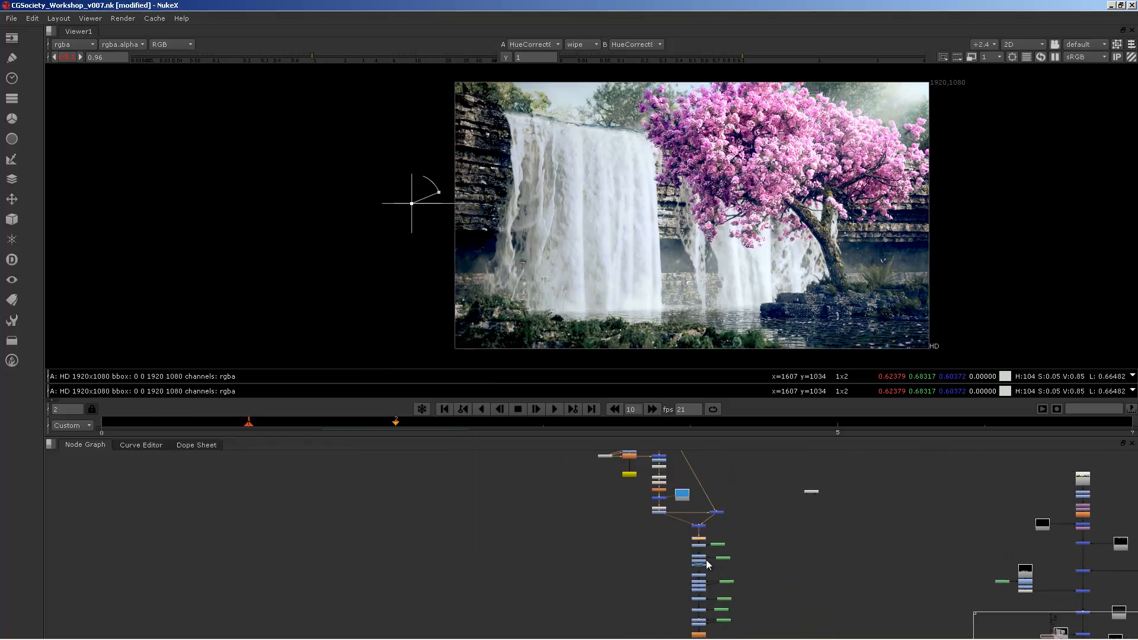
pyautogui.scroll(-2, 723, 549)
pyautogui.moveTo(723, 550); pyautogui.dragTo(679, 619, button='middle')
pyautogui.moveTo(633, 490); pyautogui.dragTo(700, 497, button='middle')
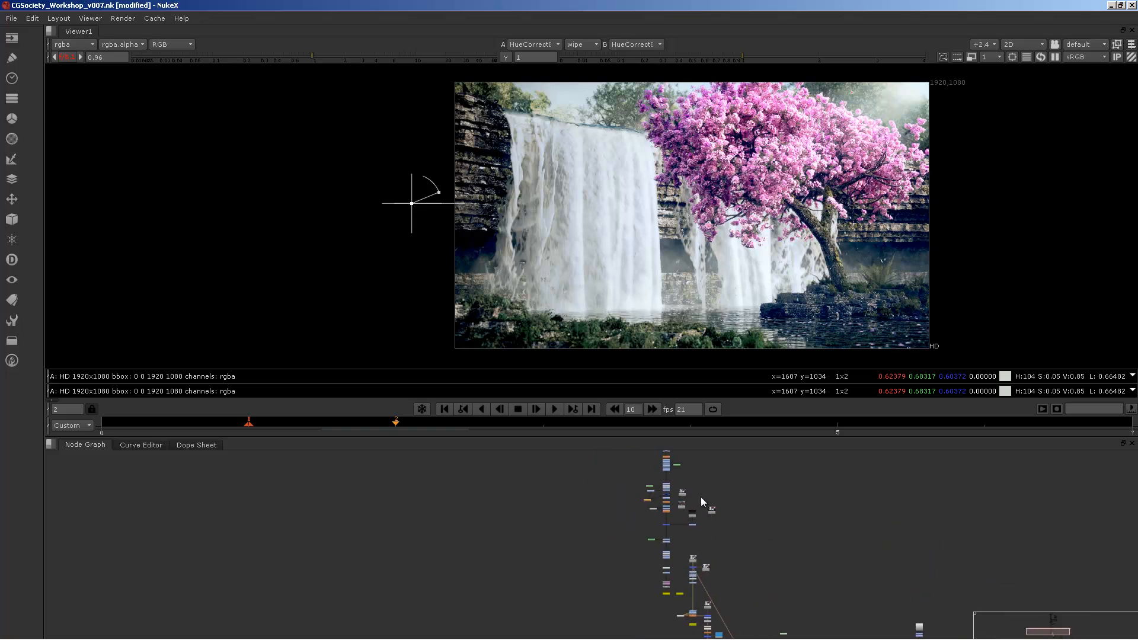
pyautogui.moveTo(708, 245); pyautogui.dragTo(552, 246, button='middle')
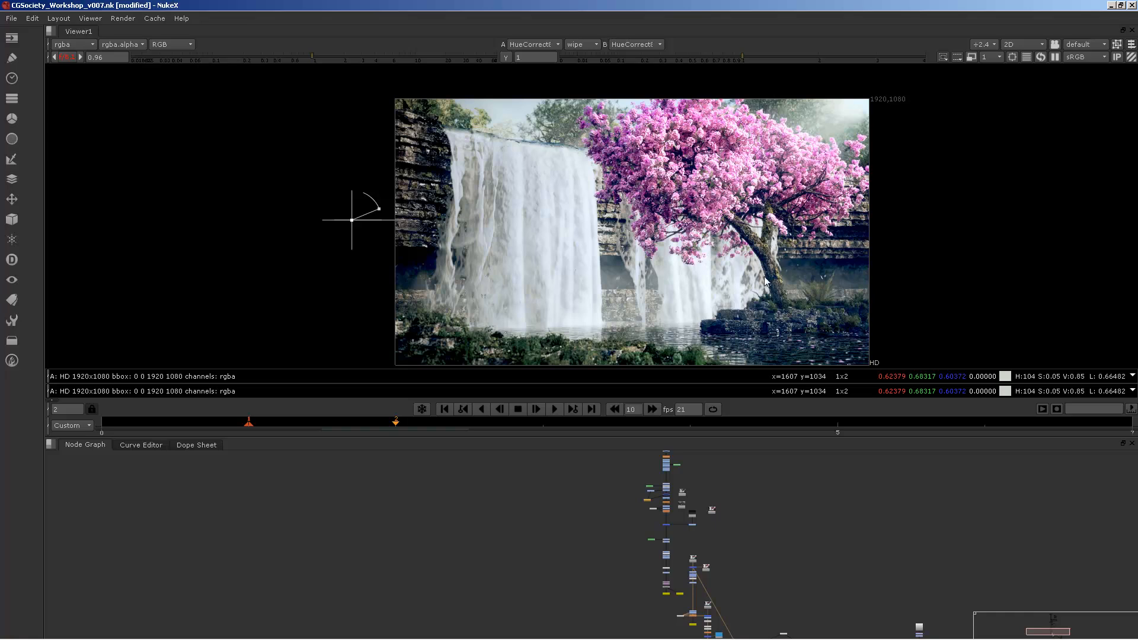
pyautogui.scroll(6, 710, 552)
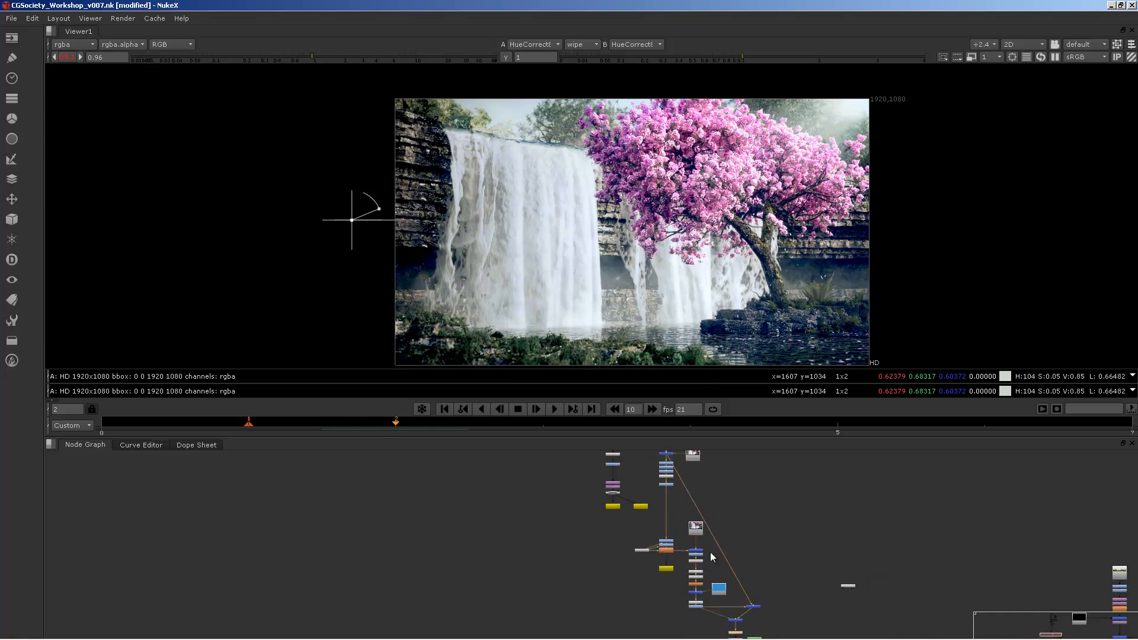
pyautogui.scroll(3, 727, 535)
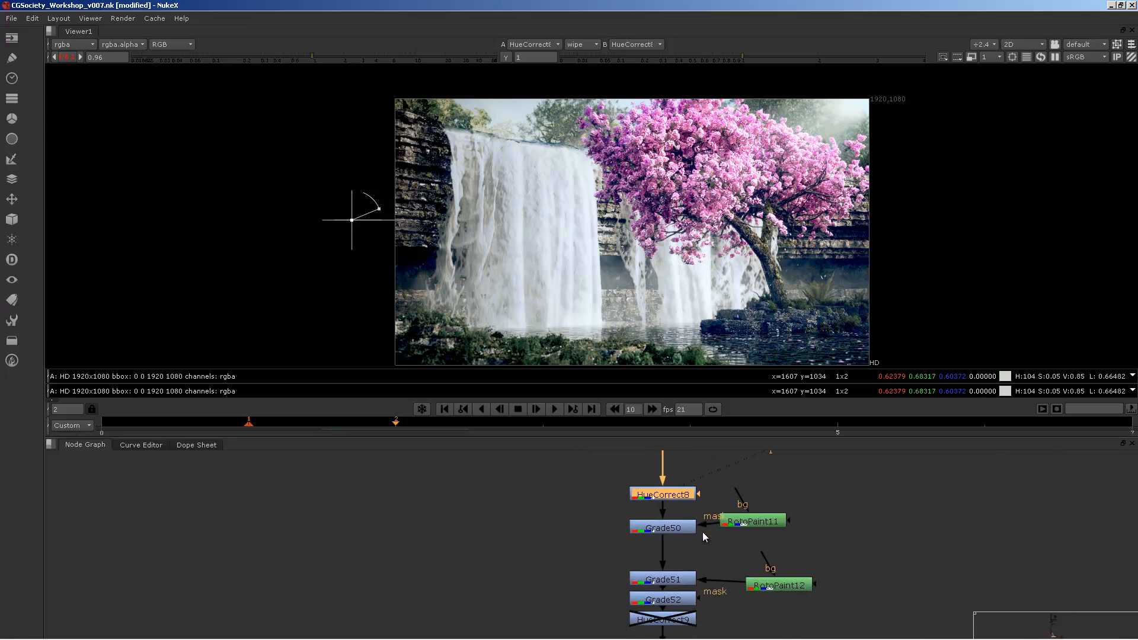
# Step: Display the outputs of Grade50, Grade51 and Grade52 one after another
pyautogui.click(661, 528)
pyautogui.press('1')
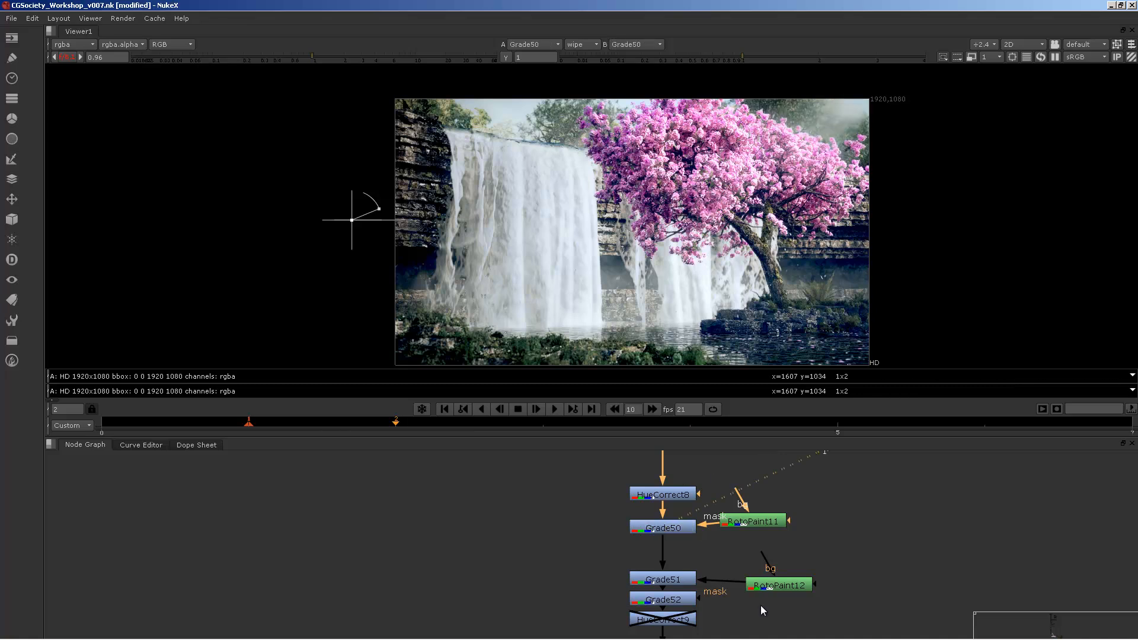
pyautogui.moveTo(731, 513); pyautogui.dragTo(731, 495, button='middle')
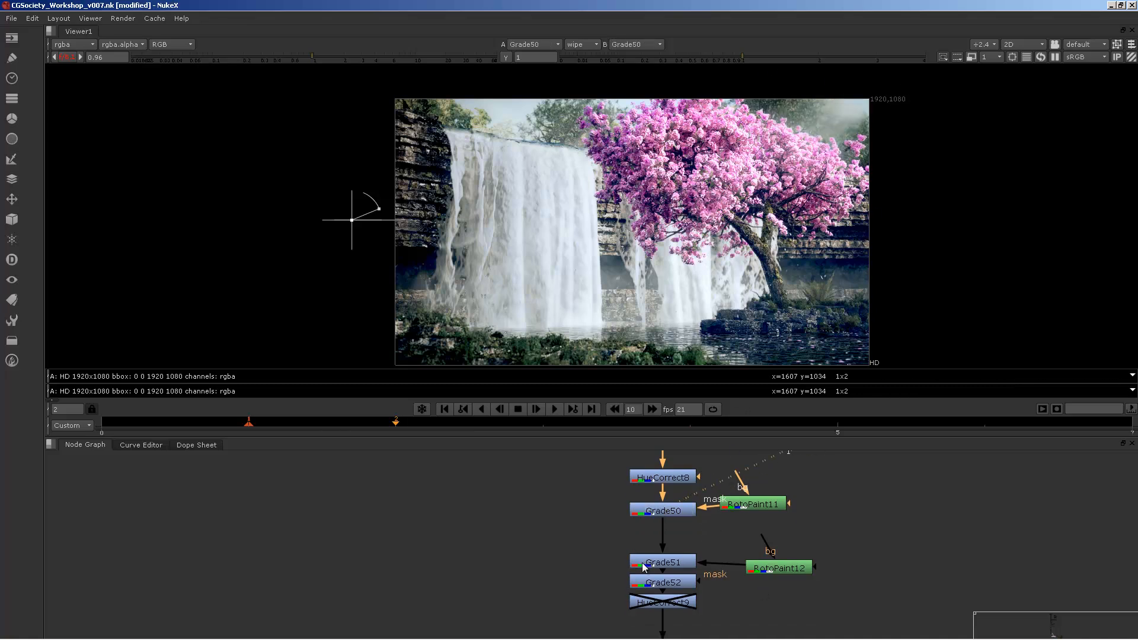
pyautogui.click(652, 563)
pyautogui.press('1')
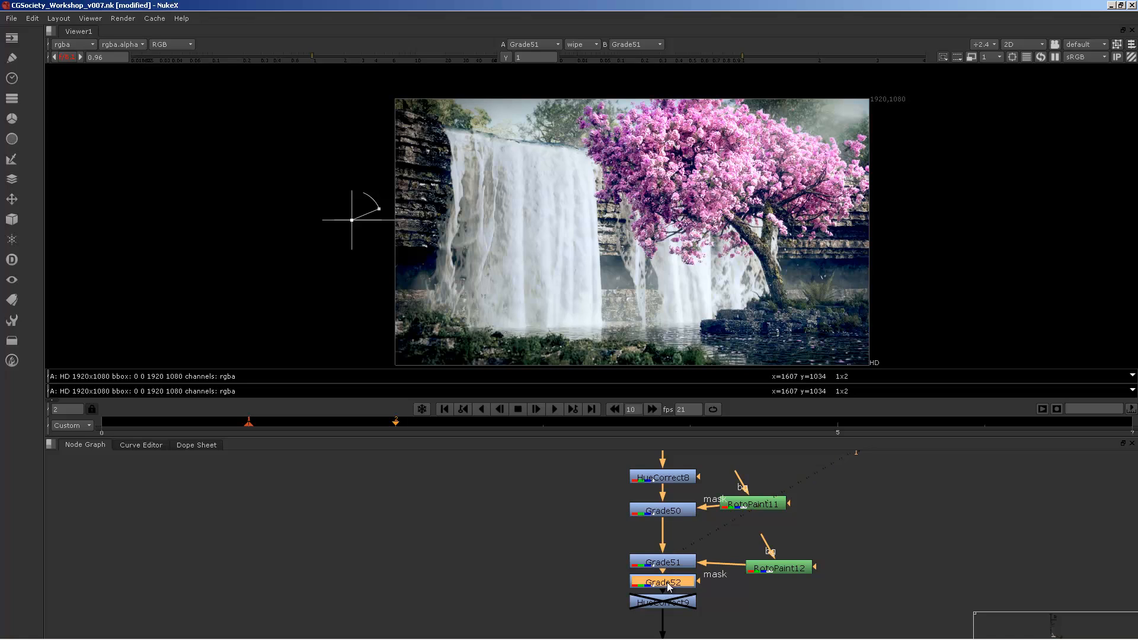
pyautogui.press('1')
# Step: Display the output of Histogram3 and review its input and output range settings
pyautogui.moveTo(667, 582); pyautogui.dragTo(723, 520, button='middle')
pyautogui.click(698, 563)
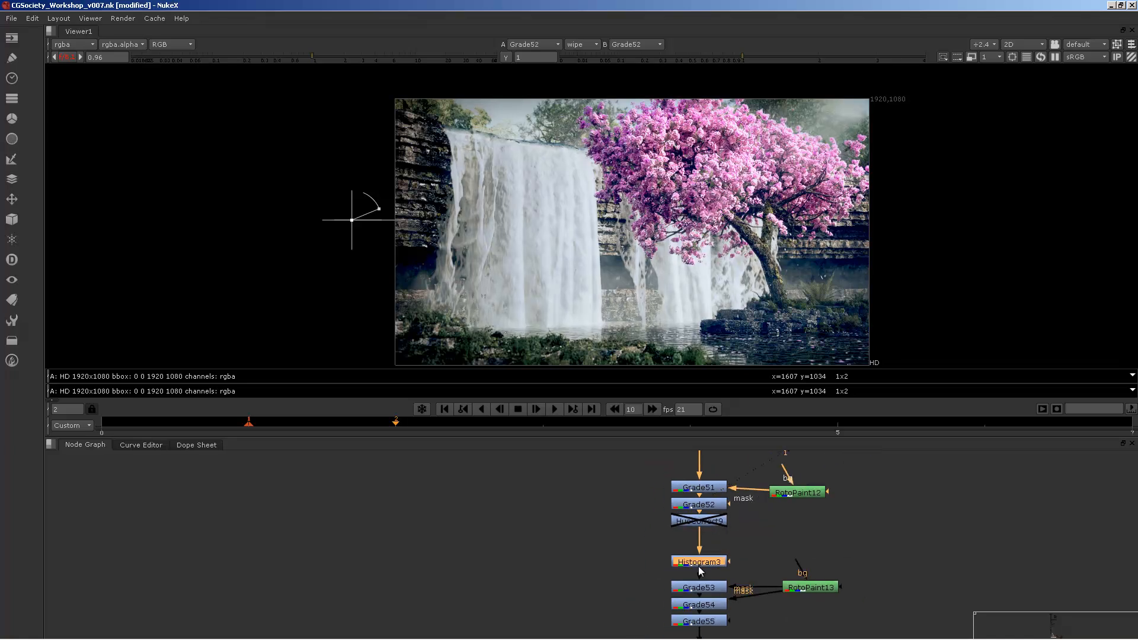
pyautogui.press('1')
pyautogui.click(705, 588)
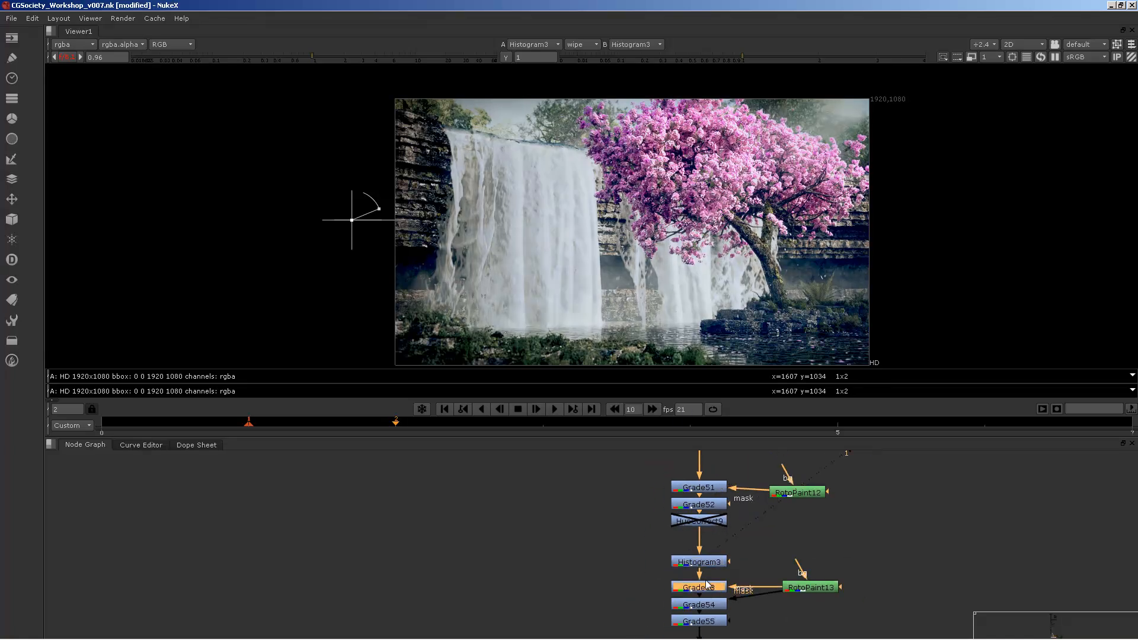
pyautogui.moveTo(773, 585); pyautogui.dragTo(793, 524, button='middle')
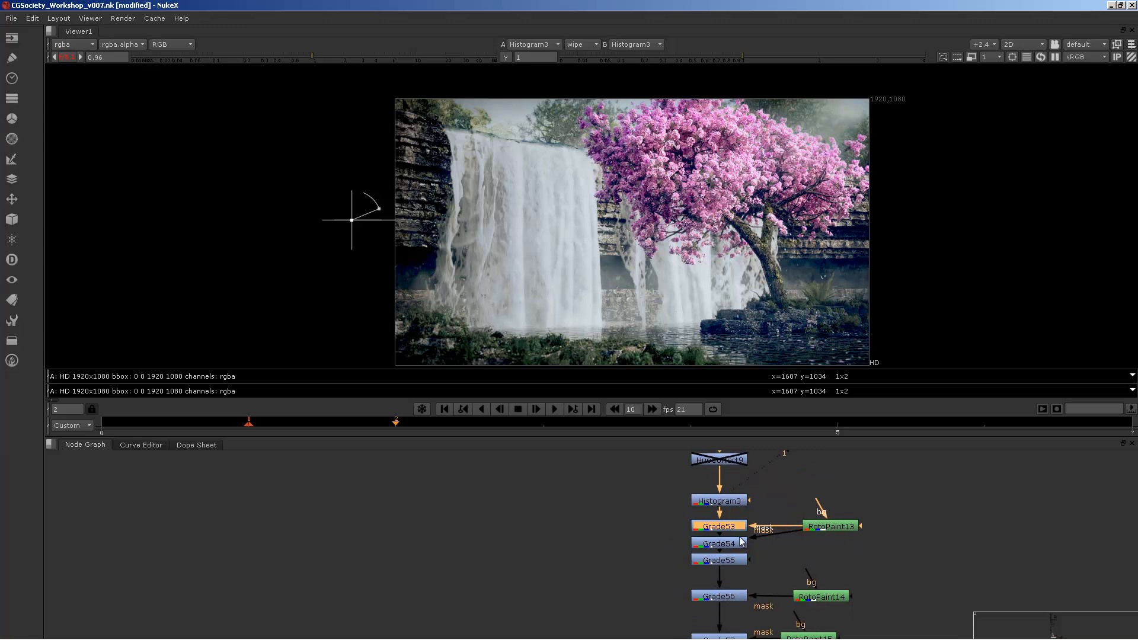
pyautogui.doubleClick(723, 501)
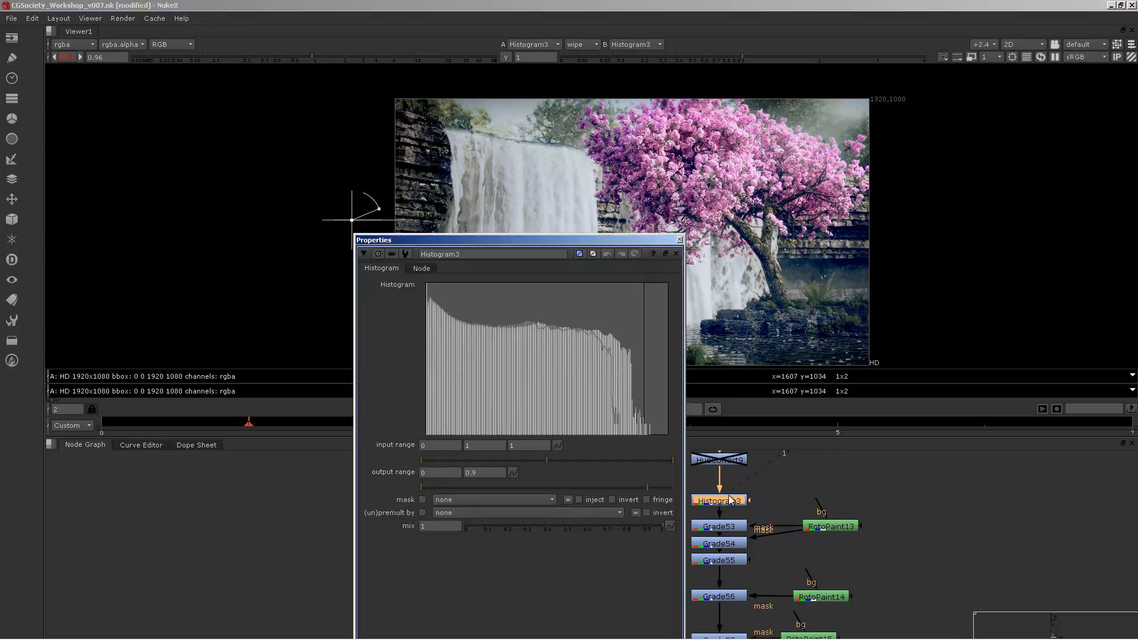
pyautogui.click(680, 240)
# Step: Step through the outputs of Grade53, Grade54 and Grade55 below Histogram3
pyautogui.click(718, 526)
pyautogui.press('1')
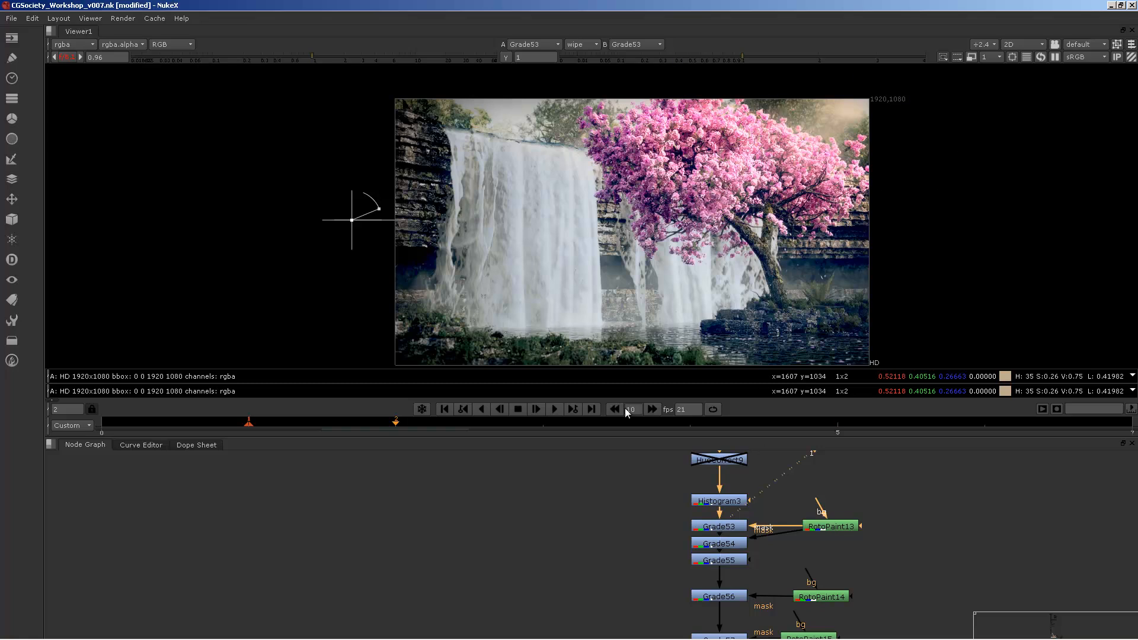
pyautogui.click(720, 543)
pyautogui.press('1')
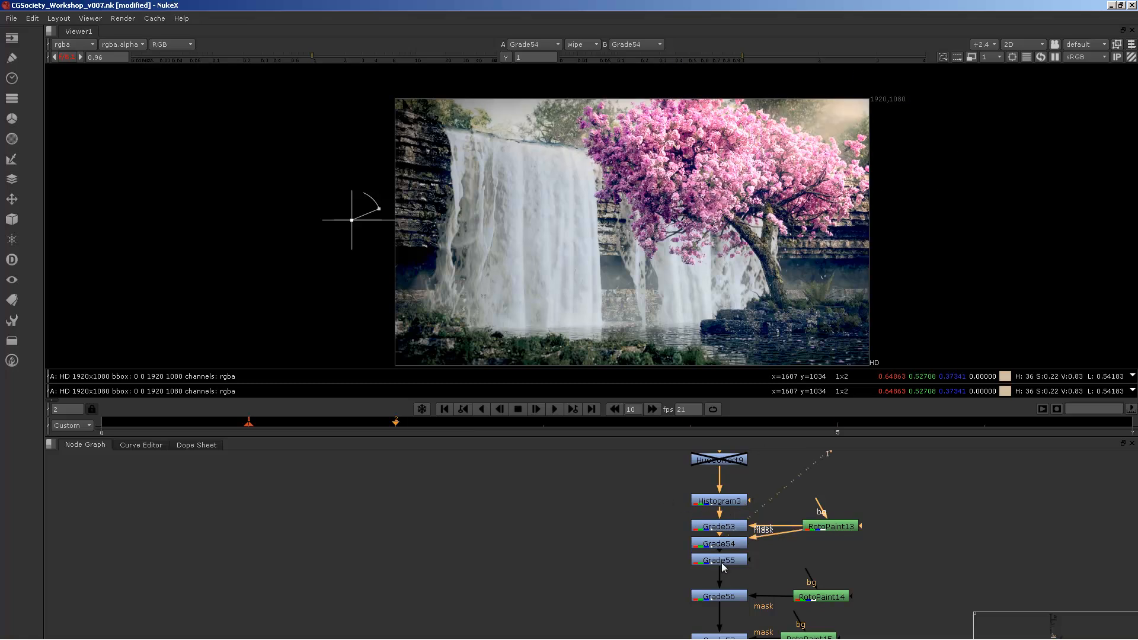
pyautogui.press('1')
# Step: Review the multiply, gamma and whitepoint settings in the properties of Grade53, Grade54 and Grade55
pyautogui.doubleClick(723, 527)
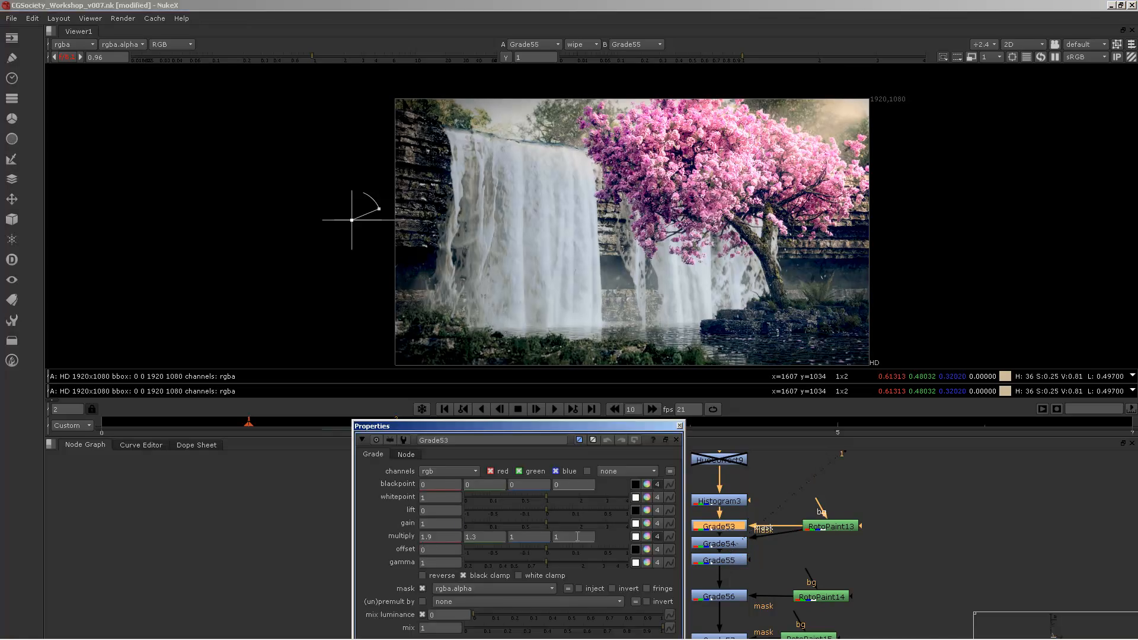
pyautogui.doubleClick(723, 544)
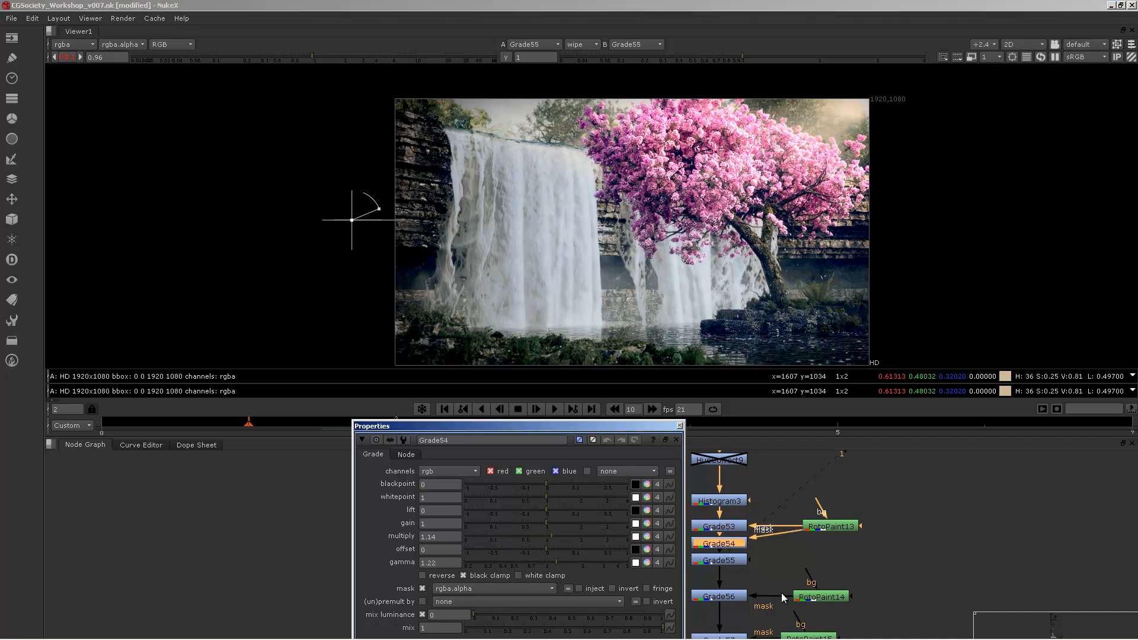
pyautogui.doubleClick(727, 556)
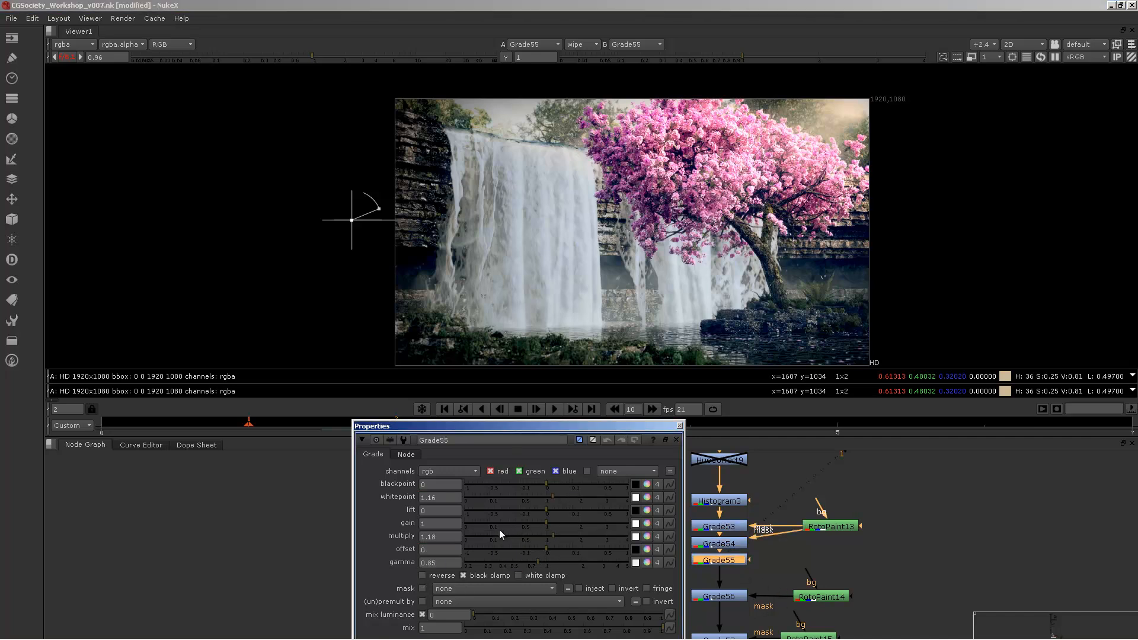
pyautogui.click(678, 427)
pyautogui.moveTo(777, 532); pyautogui.dragTo(795, 507, button='middle')
pyautogui.click(679, 426)
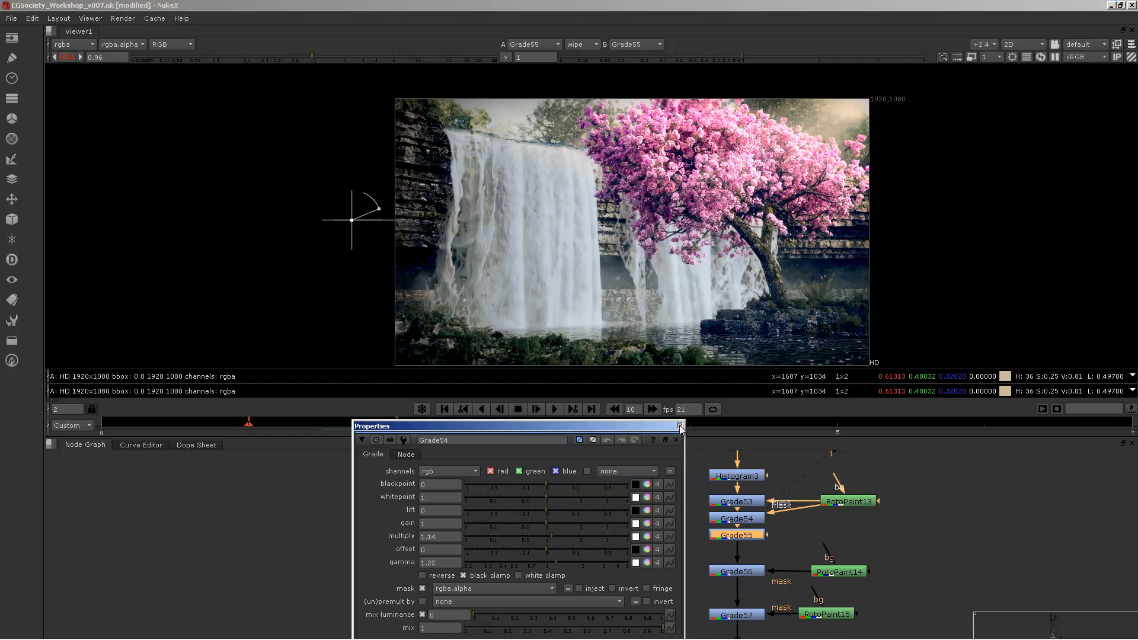
# Step: Inspect the mask shape of RotoPaint13 over the image and close the remaining Grade53 properties
pyautogui.doubleClick(841, 500)
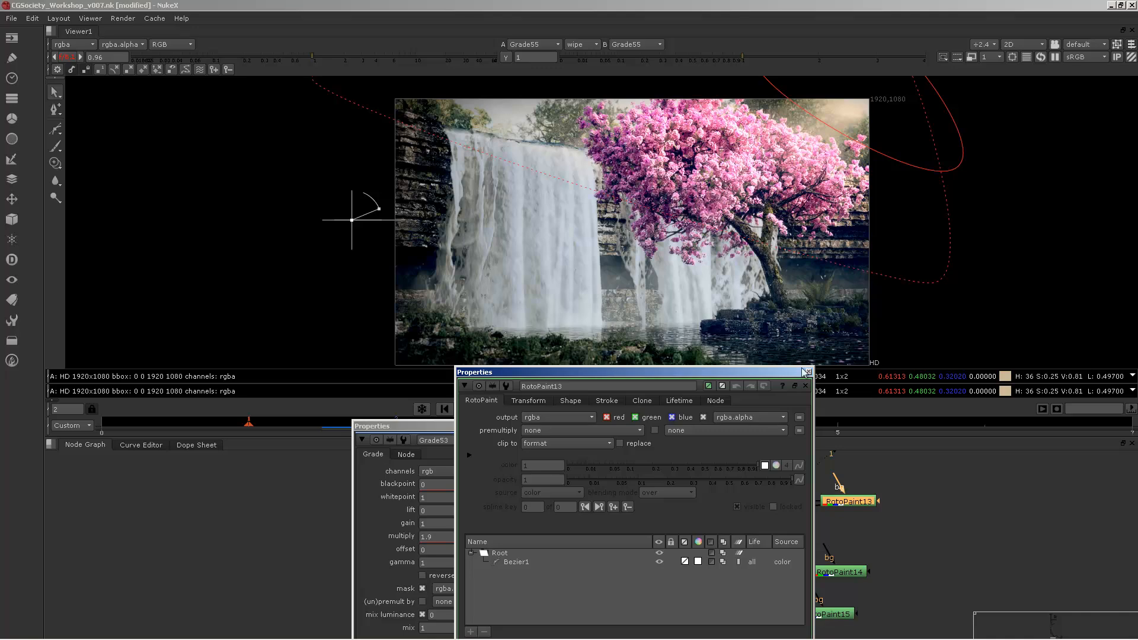
pyautogui.click(807, 372)
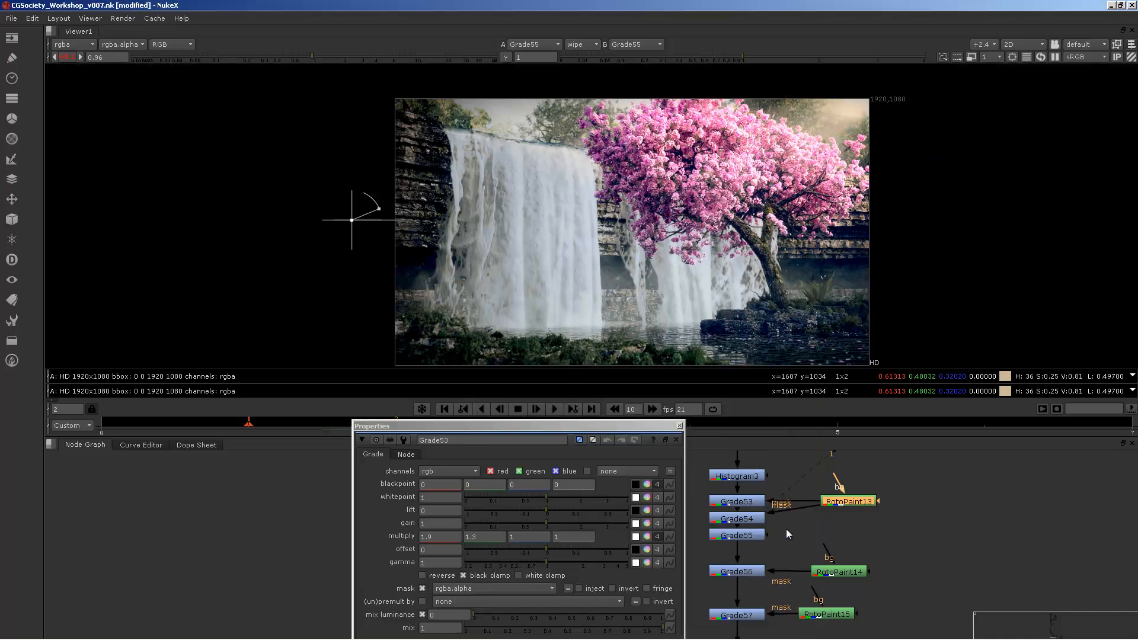
pyautogui.click(679, 425)
# Step: Review the Grade56 properties and inspect the mask shape of RotoPaint14 that feeds it
pyautogui.doubleClick(744, 573)
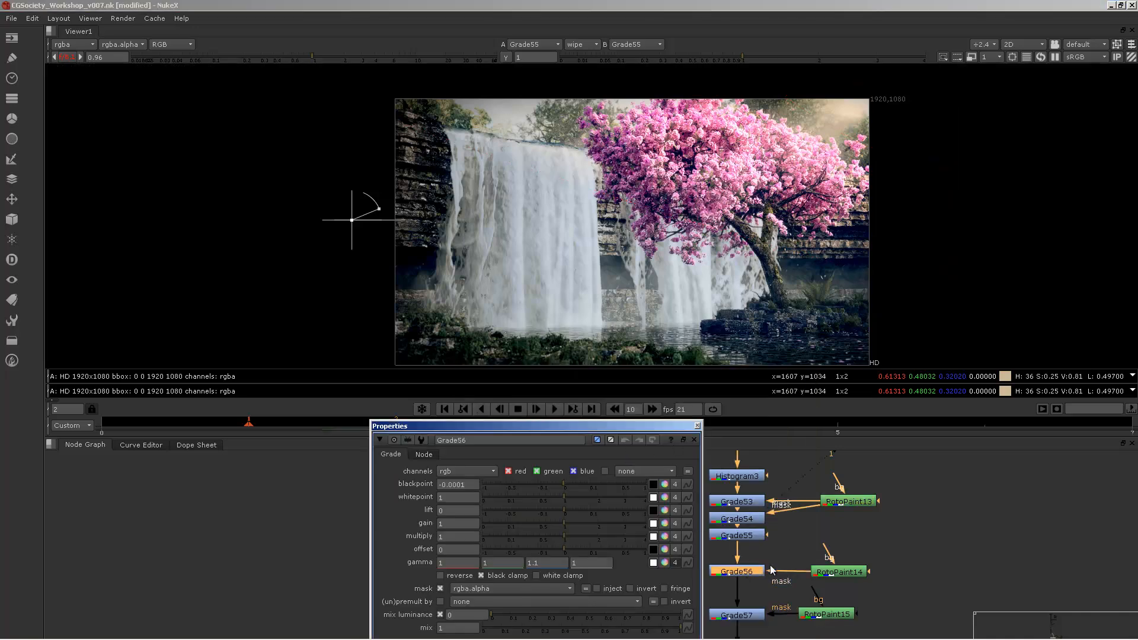
pyautogui.moveTo(772, 570); pyautogui.dragTo(830, 551, button='middle')
pyautogui.doubleClick(908, 550)
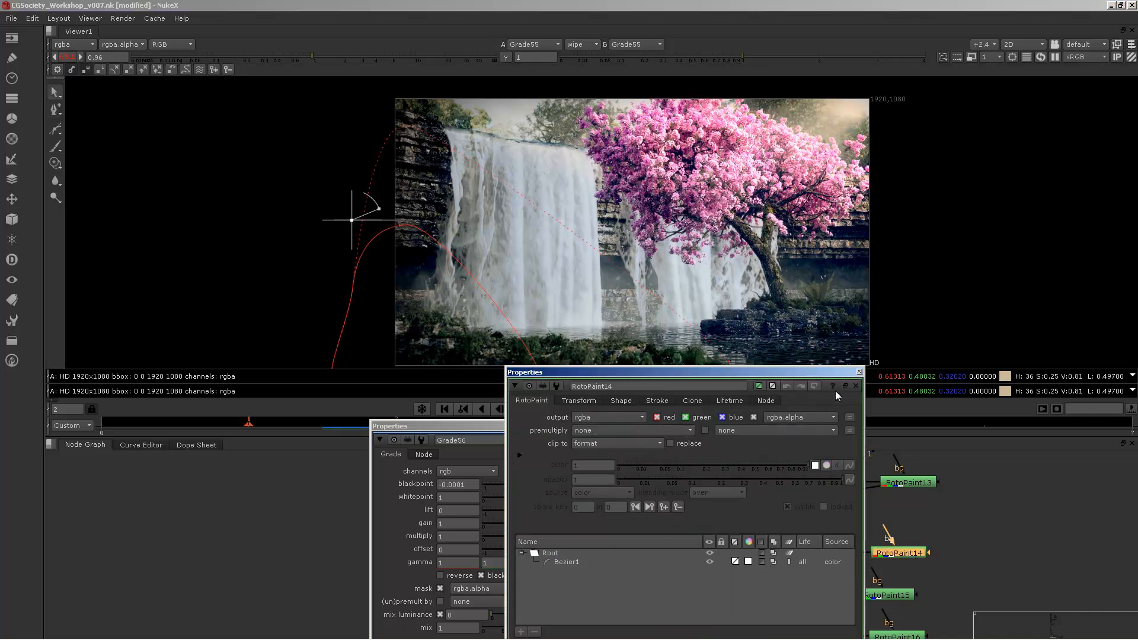
pyautogui.click(860, 372)
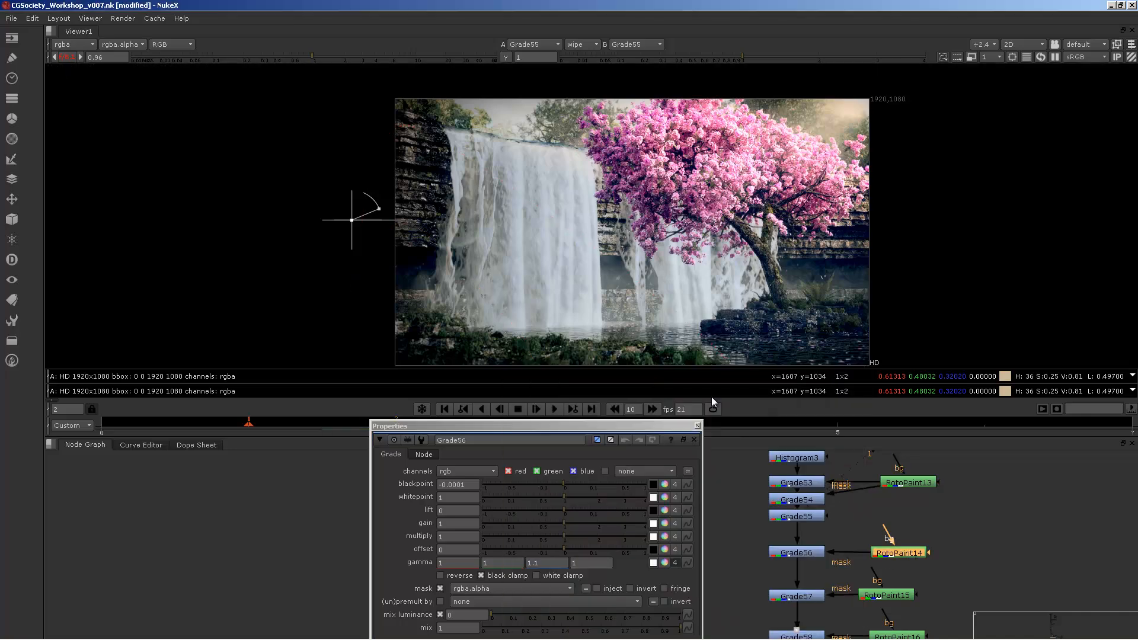
# Step: Display the outputs of Grade56, Grade57, Grade58 and Grade60 in turn to compare the masked corrections
pyautogui.click(805, 556)
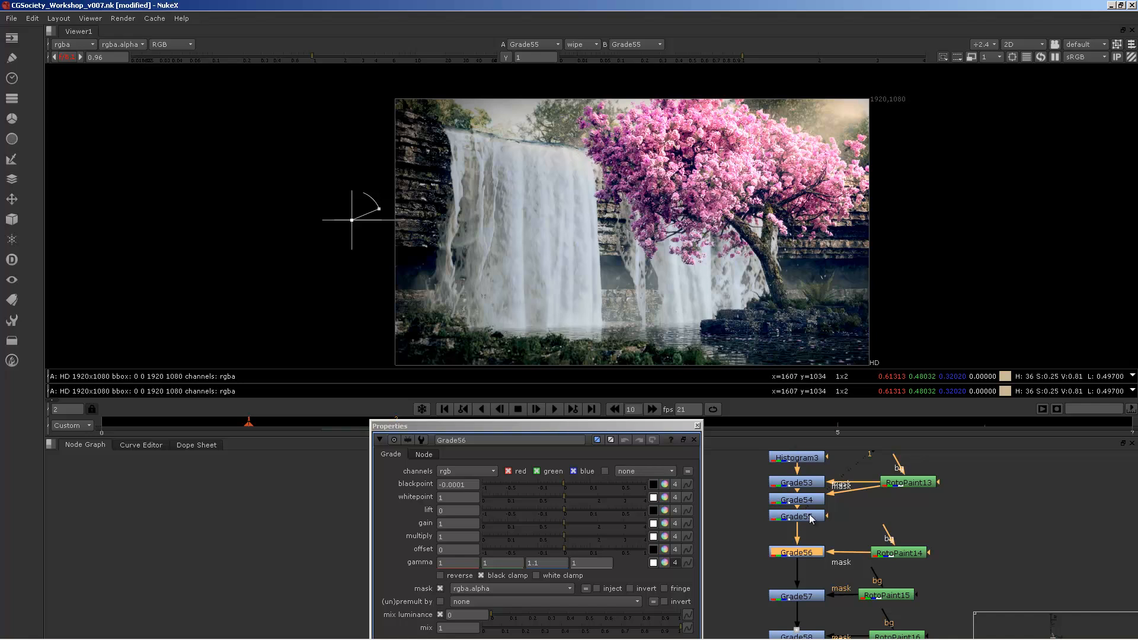
pyautogui.press('1')
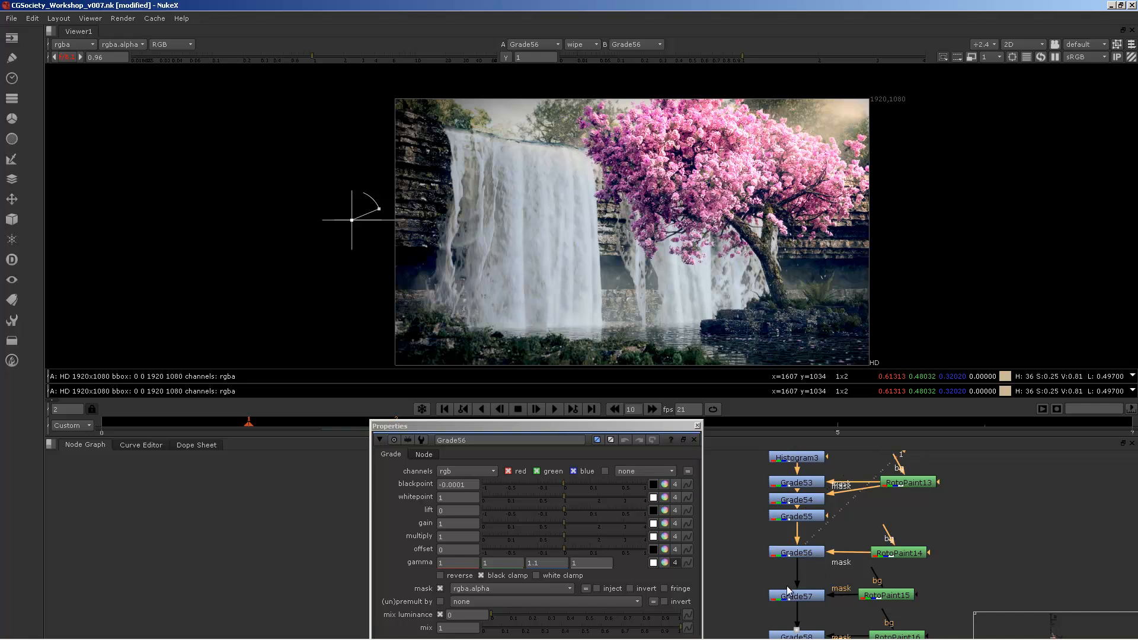
pyautogui.press('1')
pyautogui.moveTo(859, 585); pyautogui.dragTo(832, 482, button='middle')
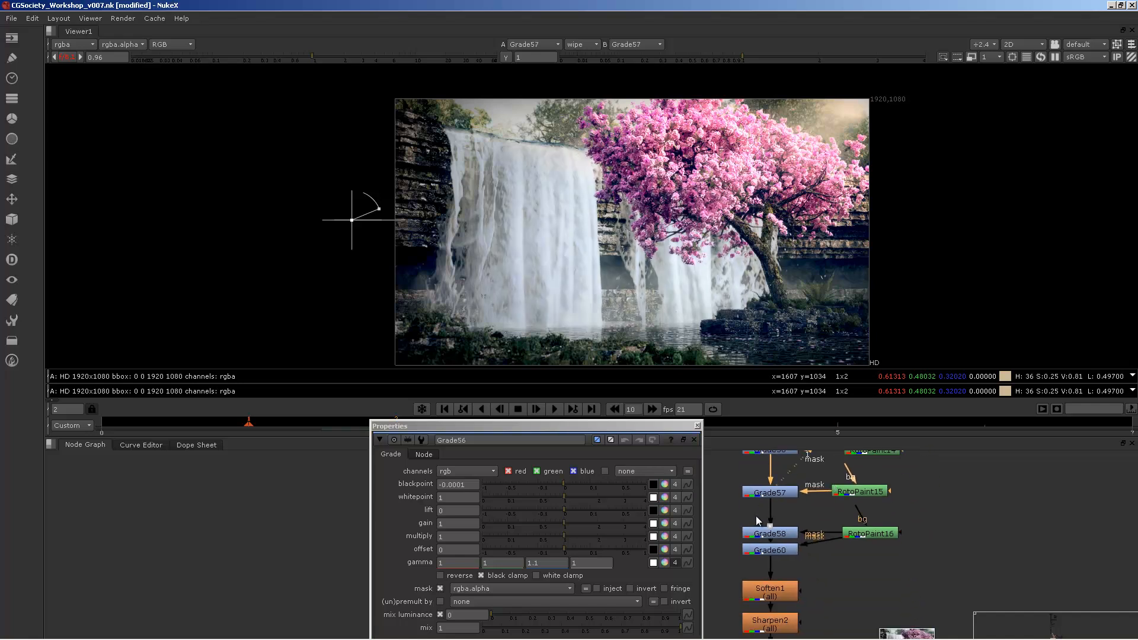
pyautogui.click(765, 532)
pyautogui.press('1')
pyautogui.click(765, 551)
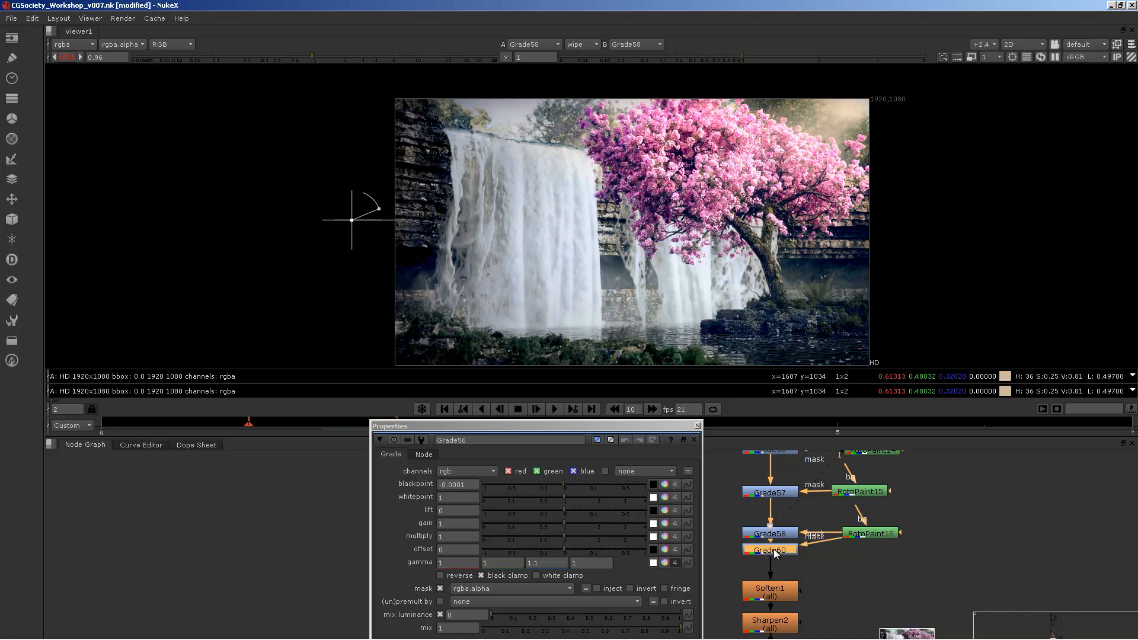
pyautogui.press('1')
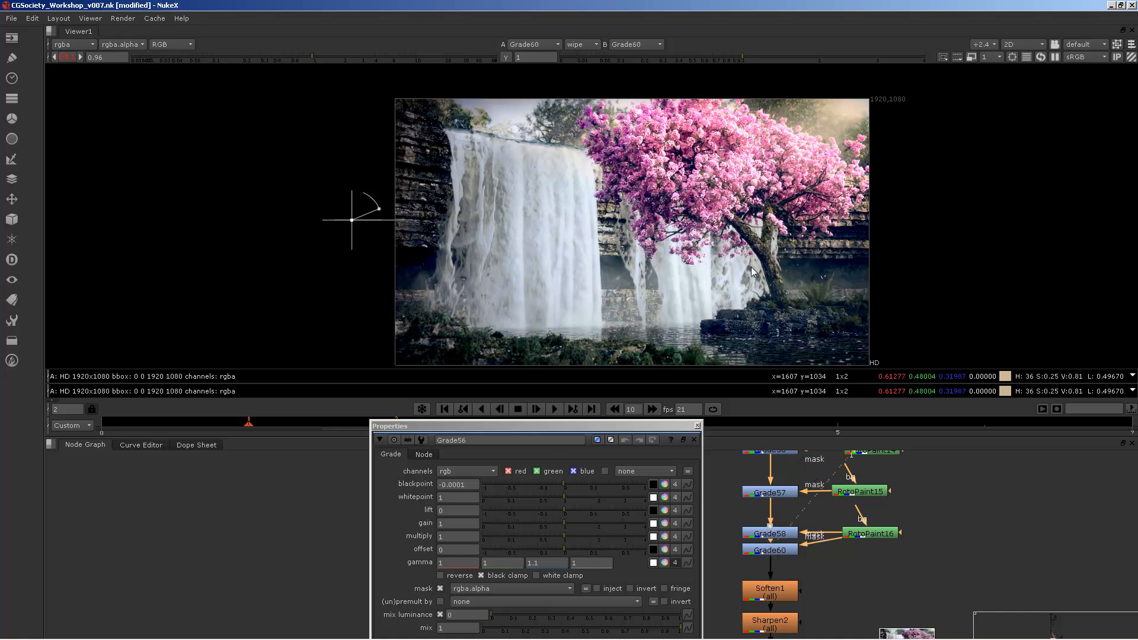
# Step: Display the outputs of Soften1 and Sharpen2 and examine the sharpened image up close
pyautogui.click(764, 589)
pyautogui.press('1')
pyautogui.moveTo(770, 626); pyautogui.dragTo(772, 569, button='middle')
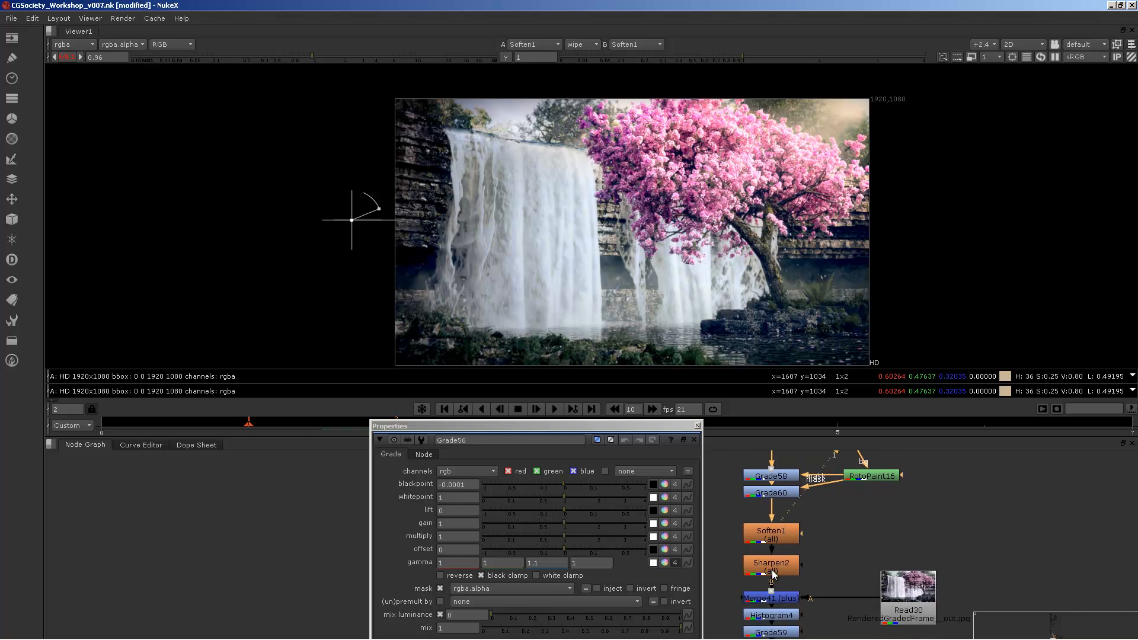
pyautogui.click(777, 567)
pyautogui.press('1')
pyautogui.scroll(3, 635, 198)
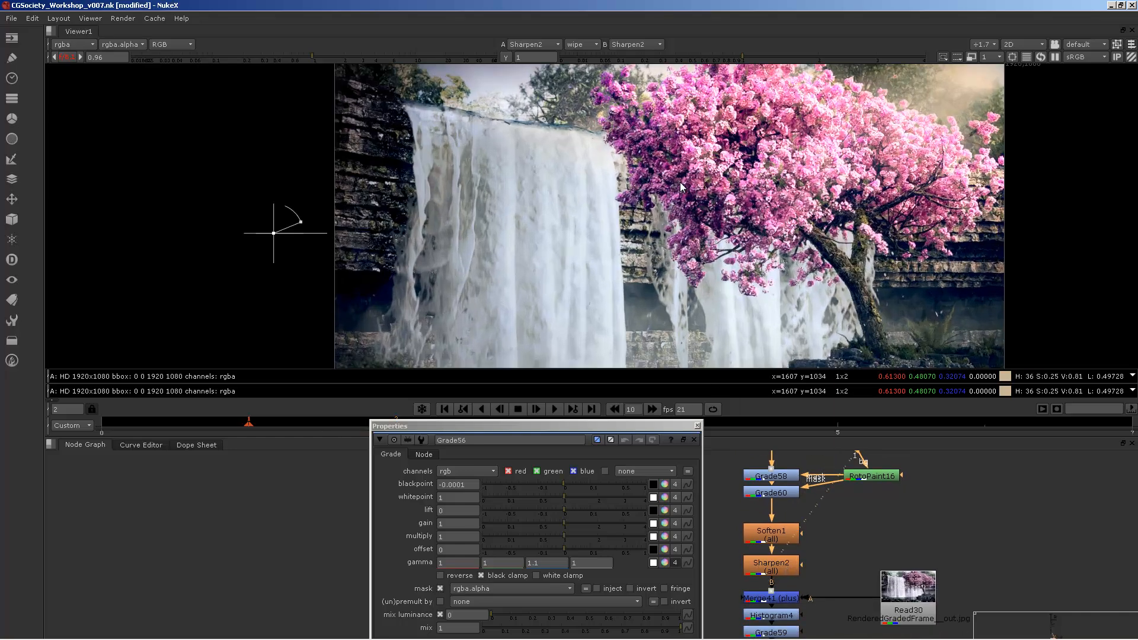
# Step: Close the Grade56 properties and move Soften1 and Sharpen2 together slightly up in the node graph, away from Merge41
pyautogui.moveTo(839, 543); pyautogui.dragTo(892, 505, button='middle')
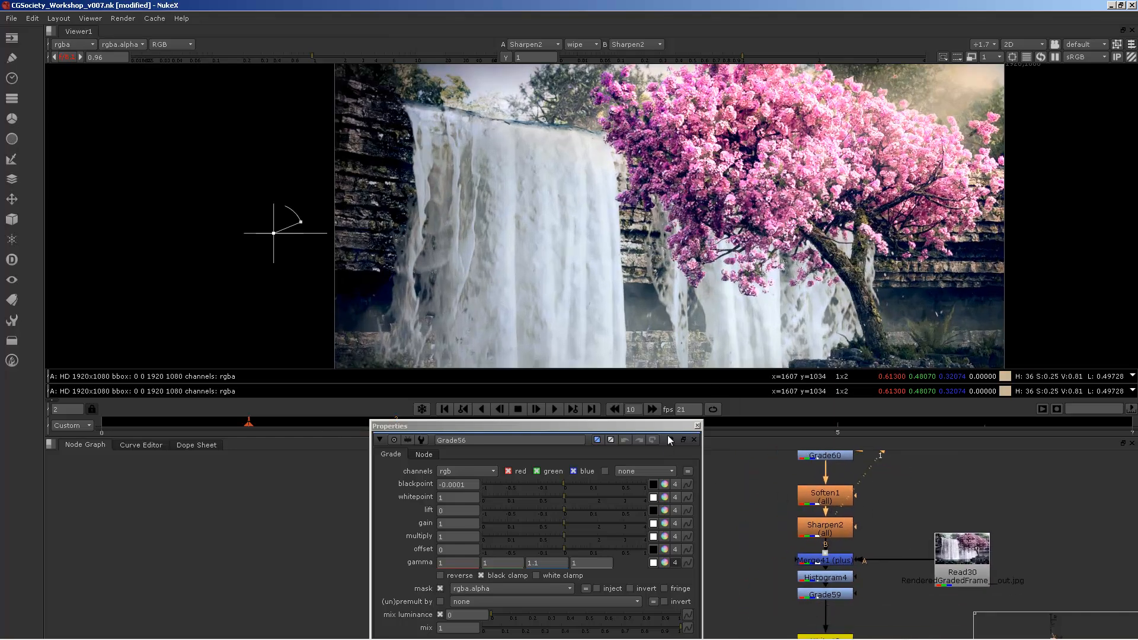
pyautogui.click(697, 425)
pyautogui.scroll(1, 786, 539)
pyautogui.moveTo(840, 537); pyautogui.dragTo(787, 563, button='middle')
pyautogui.scroll(1, 786, 539)
pyautogui.scroll(-1, 802, 528)
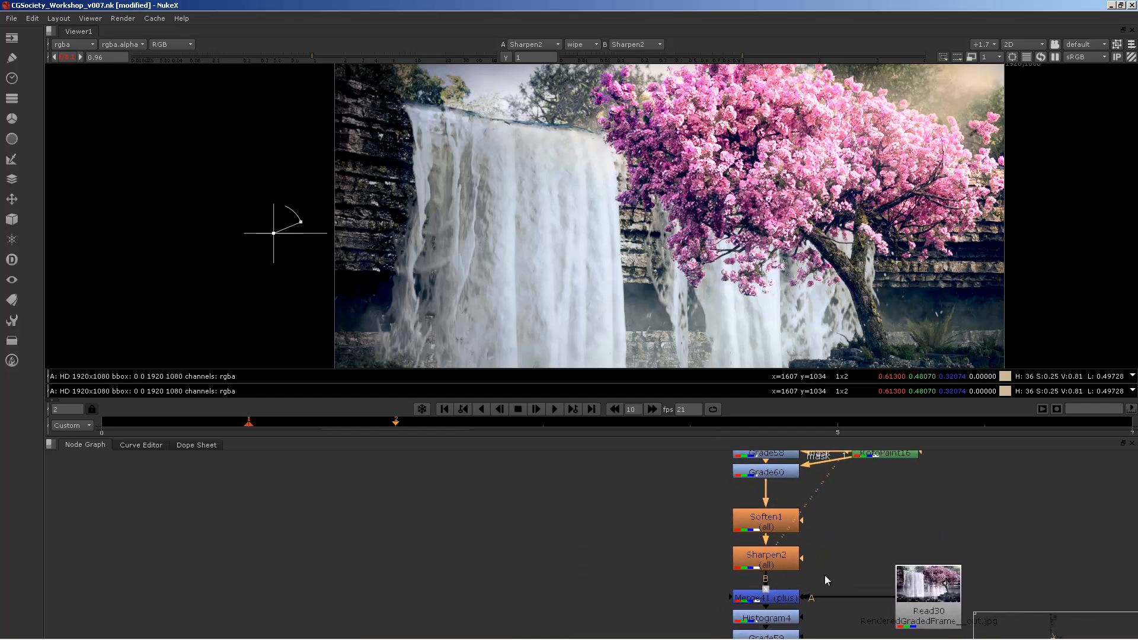
pyautogui.moveTo(825, 569); pyautogui.dragTo(691, 505)
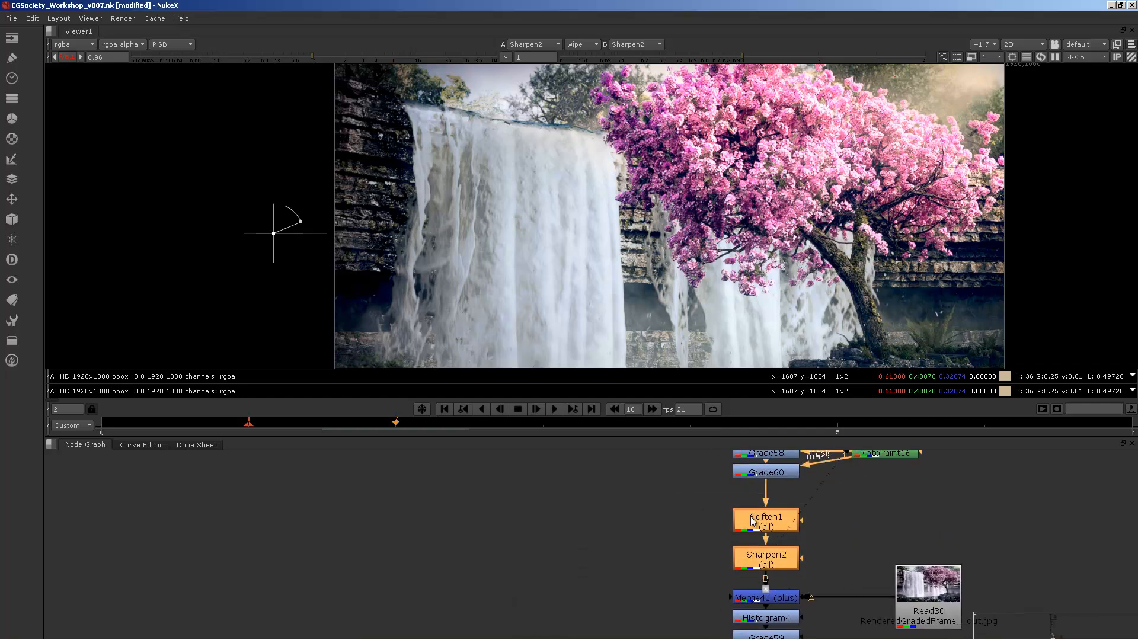
pyautogui.moveTo(788, 558); pyautogui.dragTo(788, 543)
pyautogui.moveTo(810, 543); pyautogui.dragTo(763, 521, button='middle')
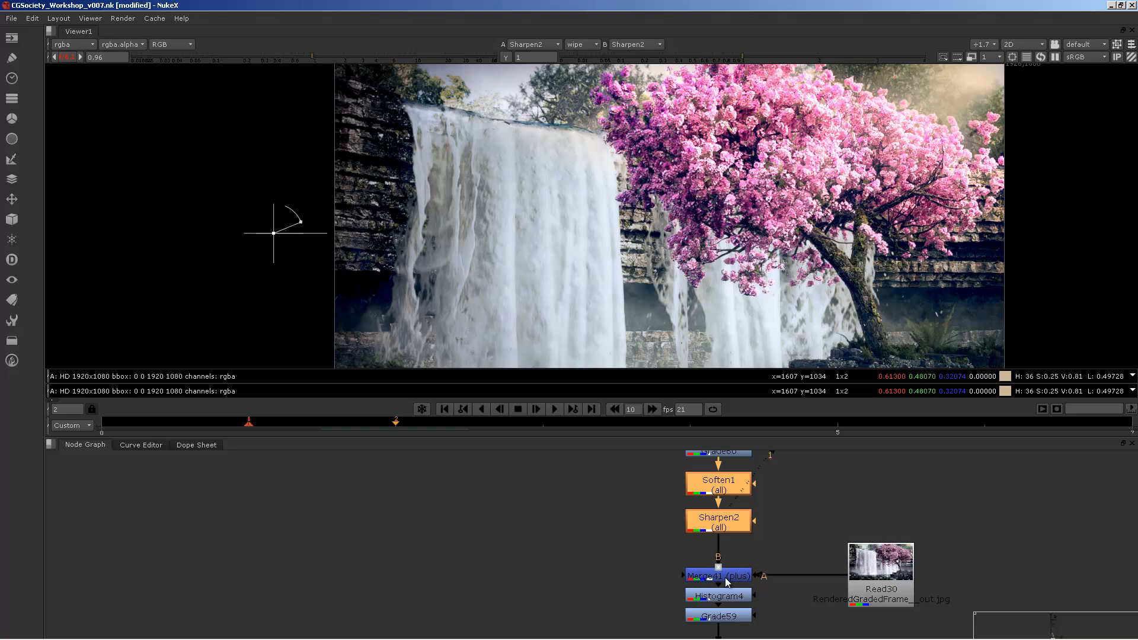
pyautogui.moveTo(825, 243); pyautogui.dragTo(734, 209, button='middle')
pyautogui.scroll(-2, 777, 205)
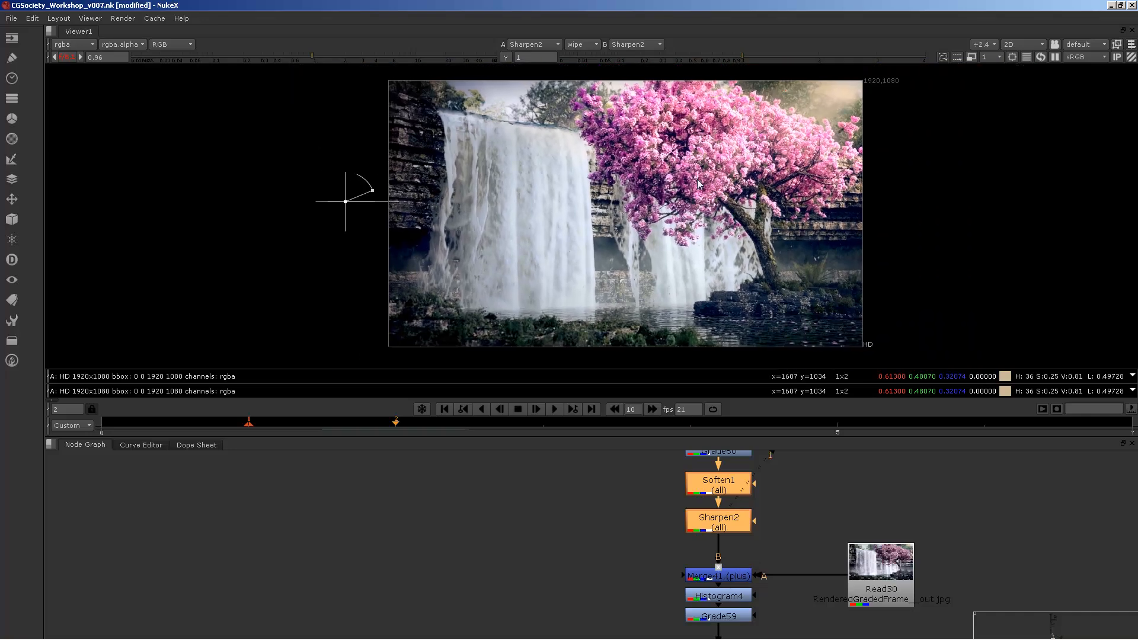
# Step: Examine the Sharpen2 output in the viewer, checking the sharpened waterfall, cherry tree and foreground up close
pyautogui.scroll(1, 689, 170)
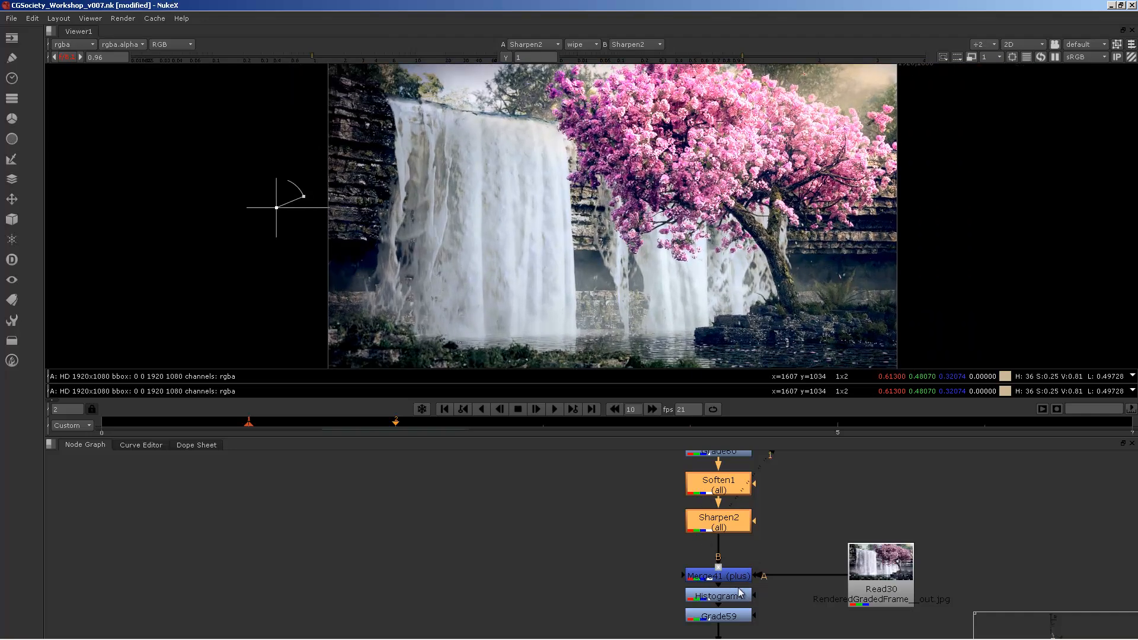
pyautogui.moveTo(801, 521); pyautogui.dragTo(762, 491, button='middle')
pyautogui.moveTo(506, 186); pyautogui.dragTo(524, 156, button='middle')
pyautogui.scroll(-2, 509, 262)
pyautogui.scroll(2, 629, 175)
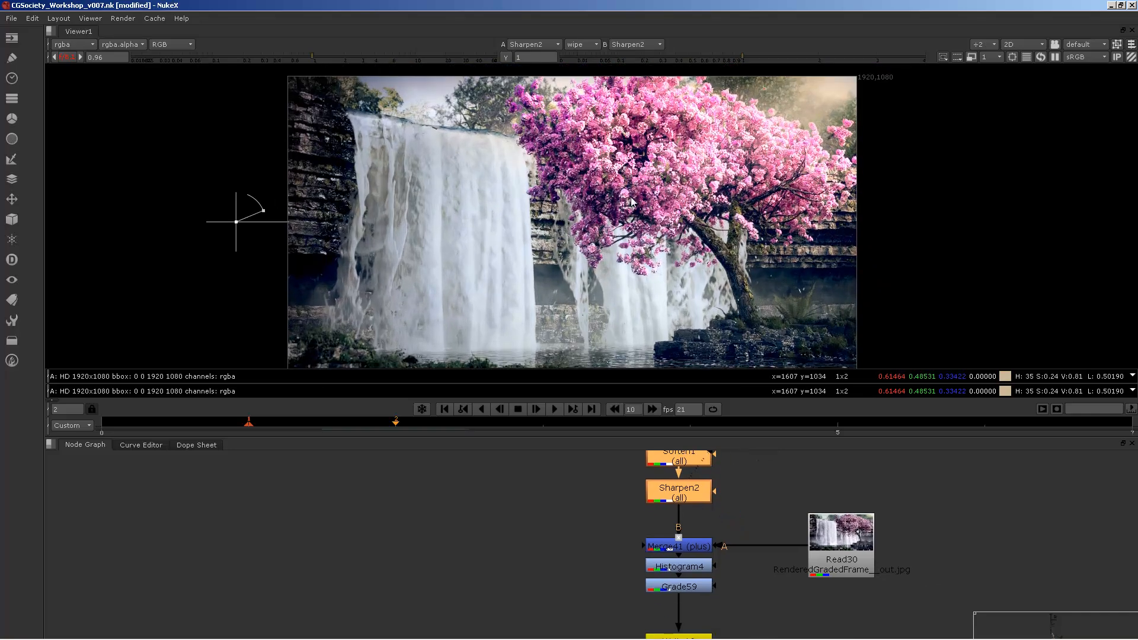
pyautogui.moveTo(631, 199); pyautogui.dragTo(574, 250, button='middle')
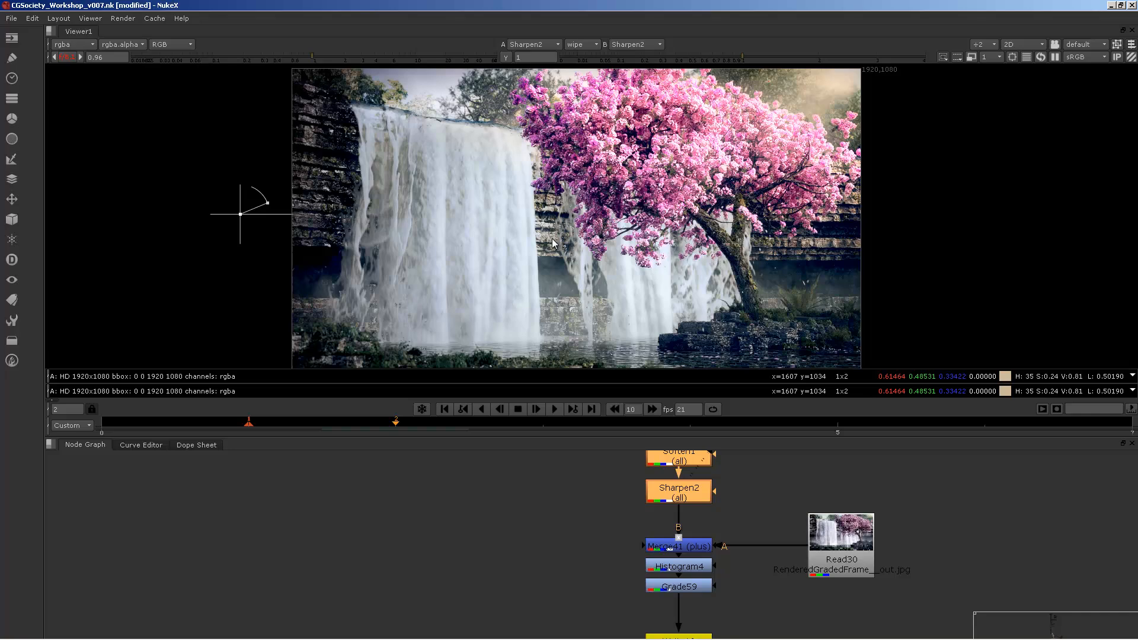
pyautogui.moveTo(596, 192)
pyautogui.mouseDown(button='middle')
pyautogui.moveTo(638, 197)
pyautogui.moveTo(597, 182)
pyautogui.mouseUp(button='middle')
pyautogui.scroll(-1, 638, 197)
pyautogui.scroll(1, 598, 182)
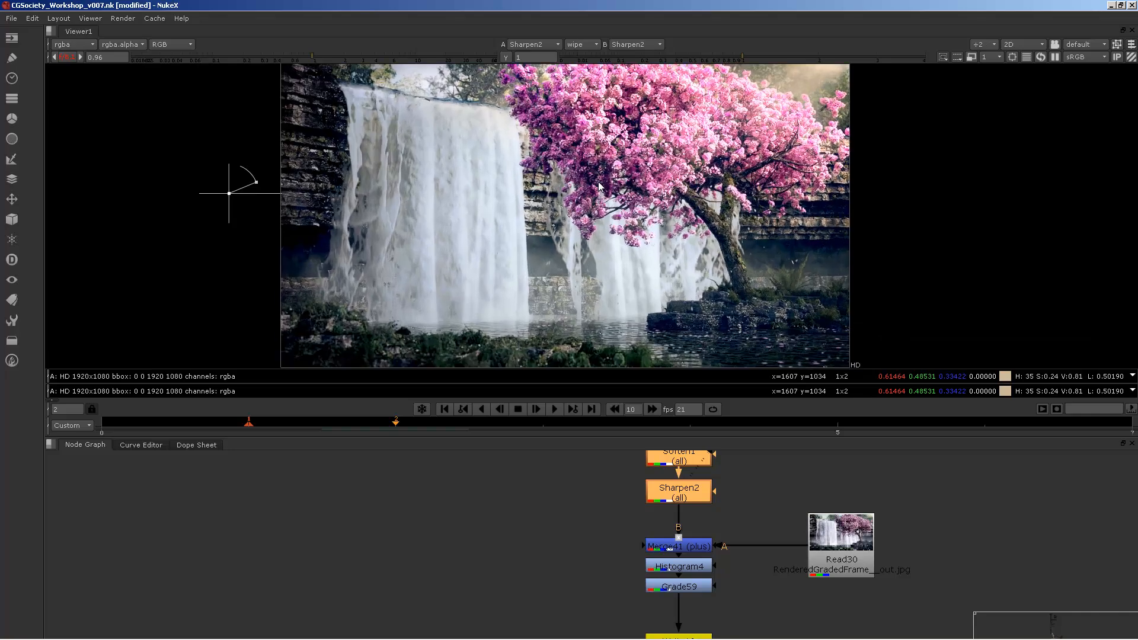
# Step: Display the outputs of Merge41, Histogram4, Grade59 and Write10 in turn to compare the final adjustments
pyautogui.click(692, 547)
pyautogui.press('1')
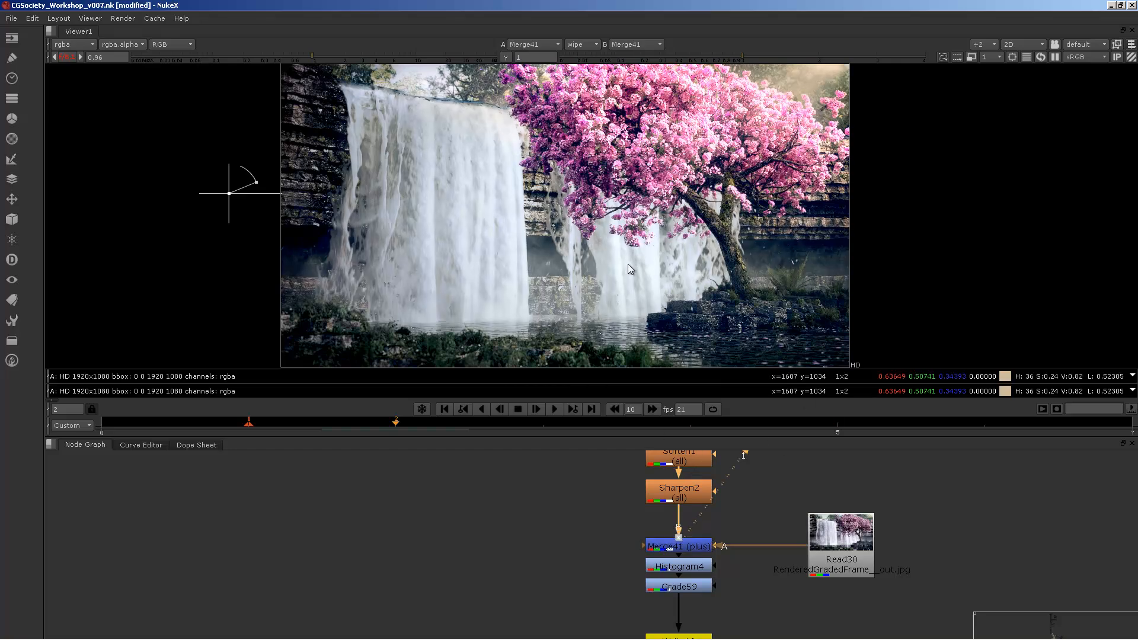
pyautogui.click(683, 565)
pyautogui.press('1')
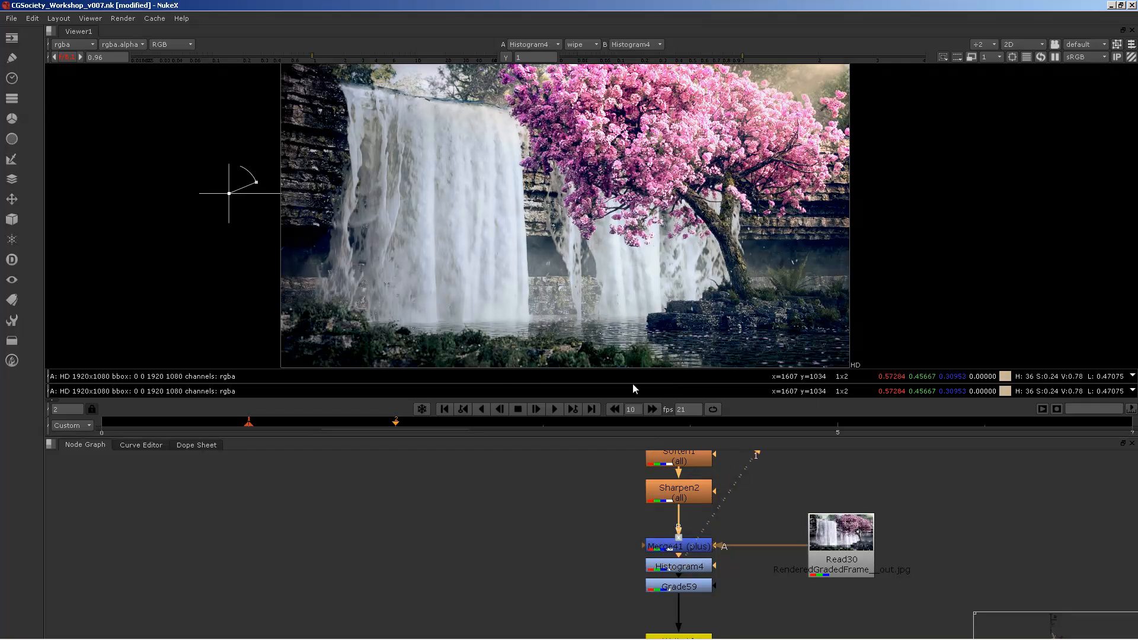
pyautogui.click(676, 588)
pyautogui.press('1')
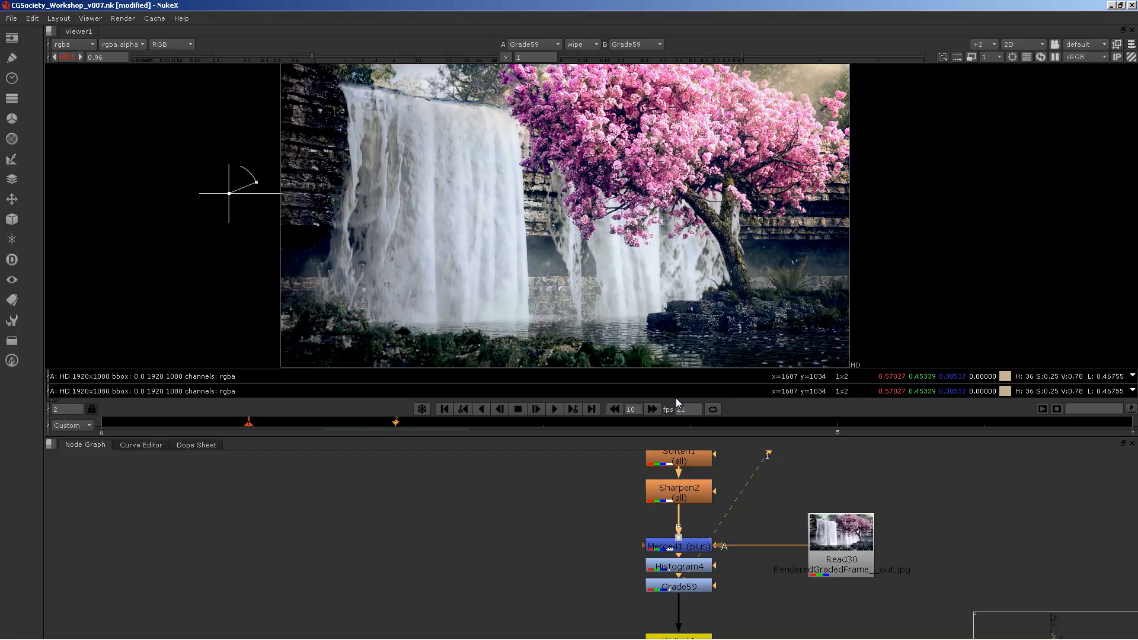
pyautogui.moveTo(675, 589); pyautogui.dragTo(670, 556, button='middle')
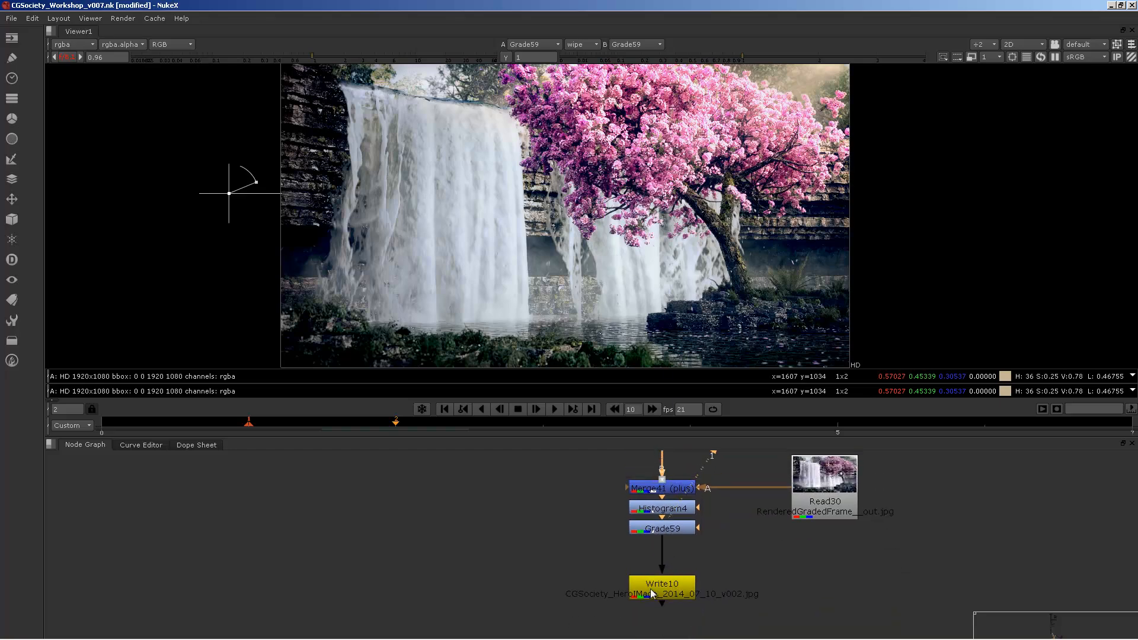
pyautogui.click(650, 589)
pyautogui.press('1')
pyautogui.scroll(-2, 626, 220)
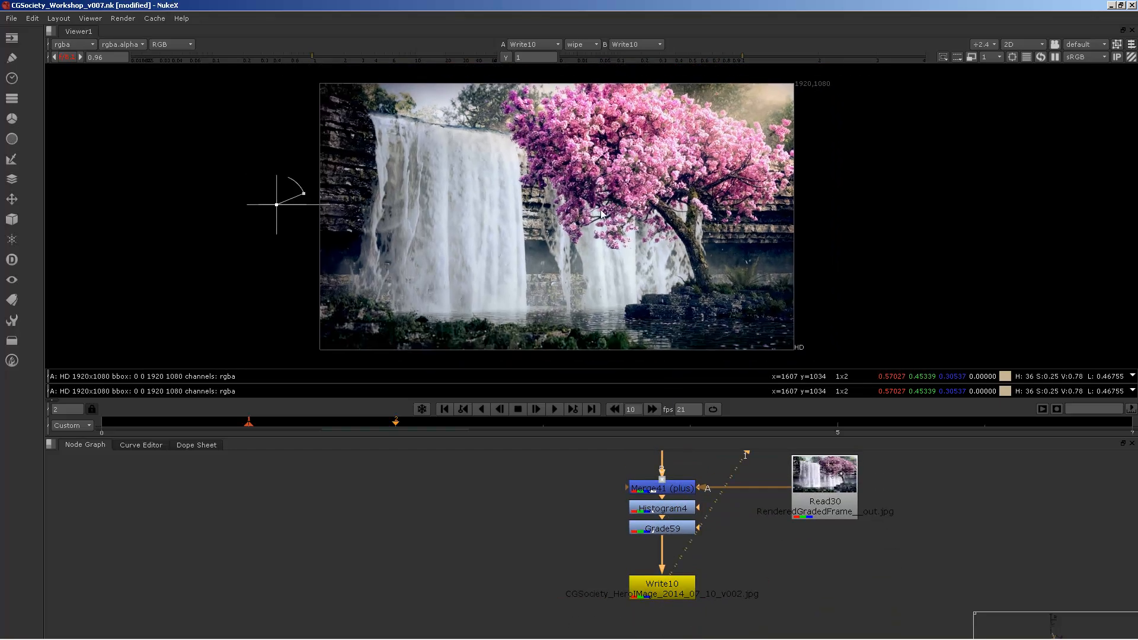
pyautogui.scroll(1, 602, 214)
# Step: Trace the node graph from Write10 back up to the Read23 test-frame branch and the main branch beside it
pyautogui.scroll(-8, 729, 492)
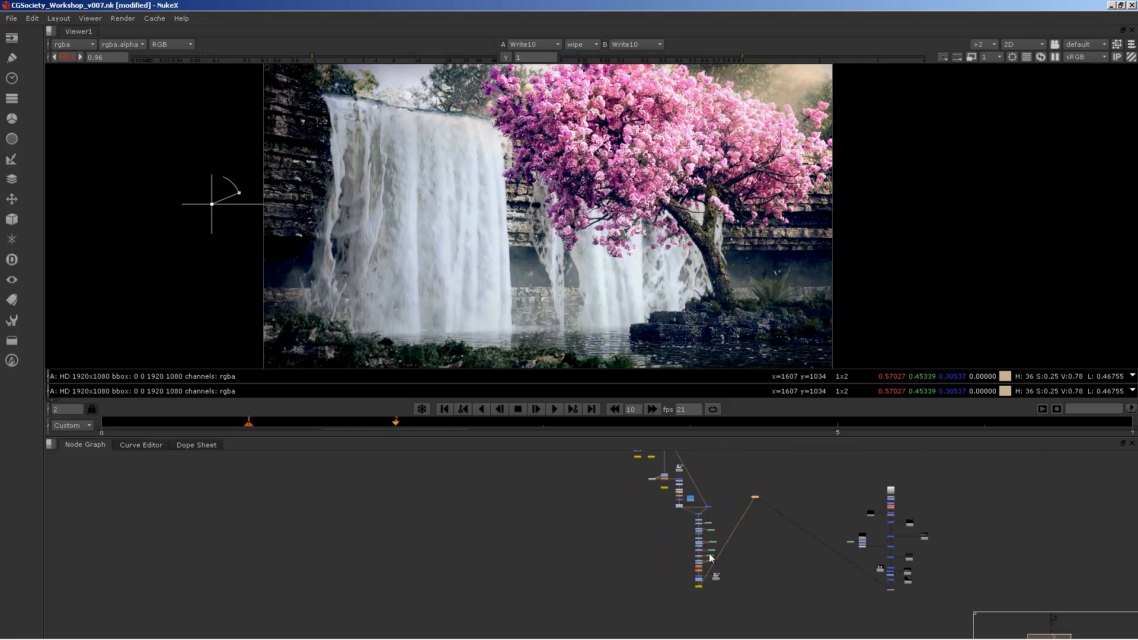
pyautogui.scroll(5, 705, 563)
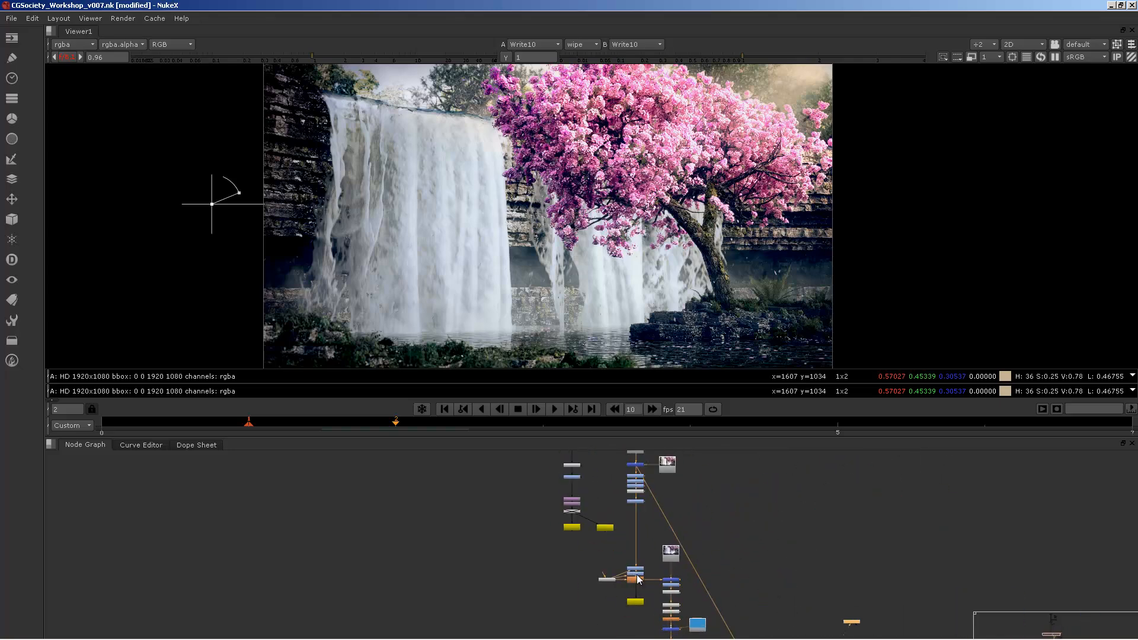
pyautogui.moveTo(693, 537); pyautogui.dragTo(680, 519, button='middle')
pyautogui.scroll(1, 680, 538)
pyautogui.moveTo(586, 504); pyautogui.dragTo(696, 597, button='middle')
pyautogui.scroll(1, 705, 527)
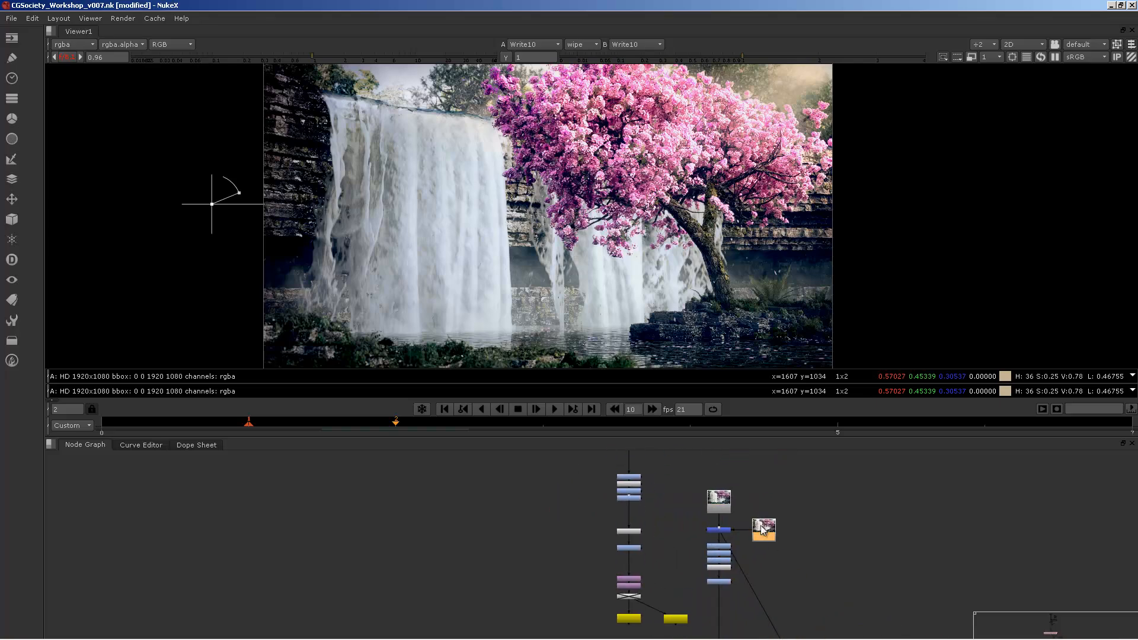
pyautogui.click(725, 505)
pyautogui.moveTo(721, 614); pyautogui.dragTo(751, 533, button='middle')
pyautogui.moveTo(748, 452); pyautogui.dragTo(724, 572, button='middle')
pyautogui.scroll(1, 724, 572)
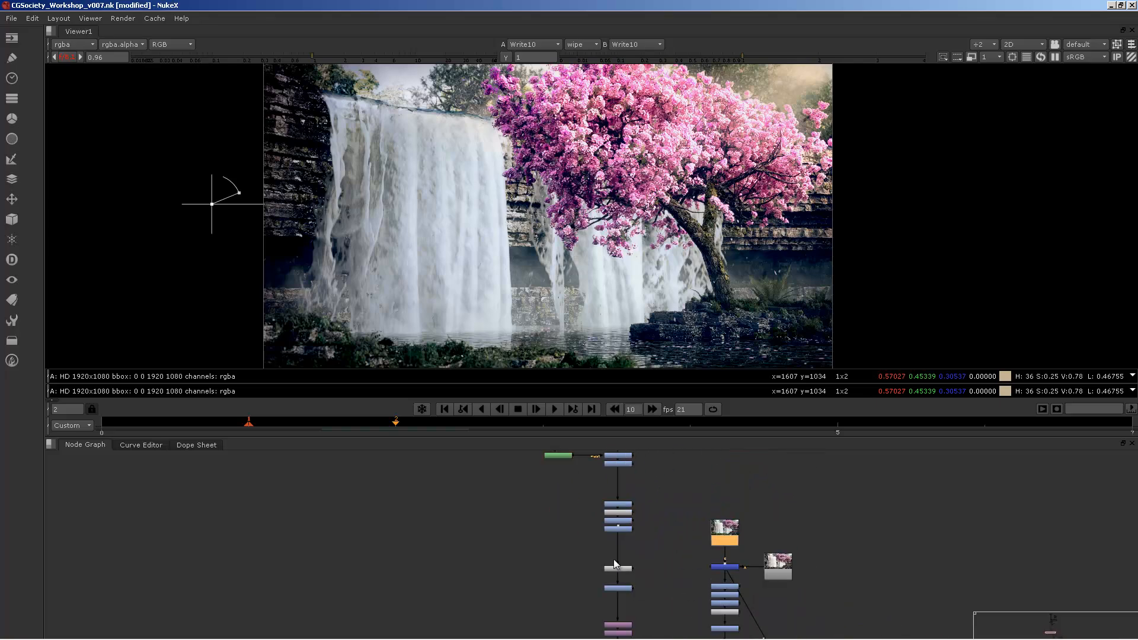
# Step: Add a Merge node between the main branch and the test-frame branch, with its B input connected to Grade47
pyautogui.scroll(3, 614, 551)
pyautogui.click(664, 545)
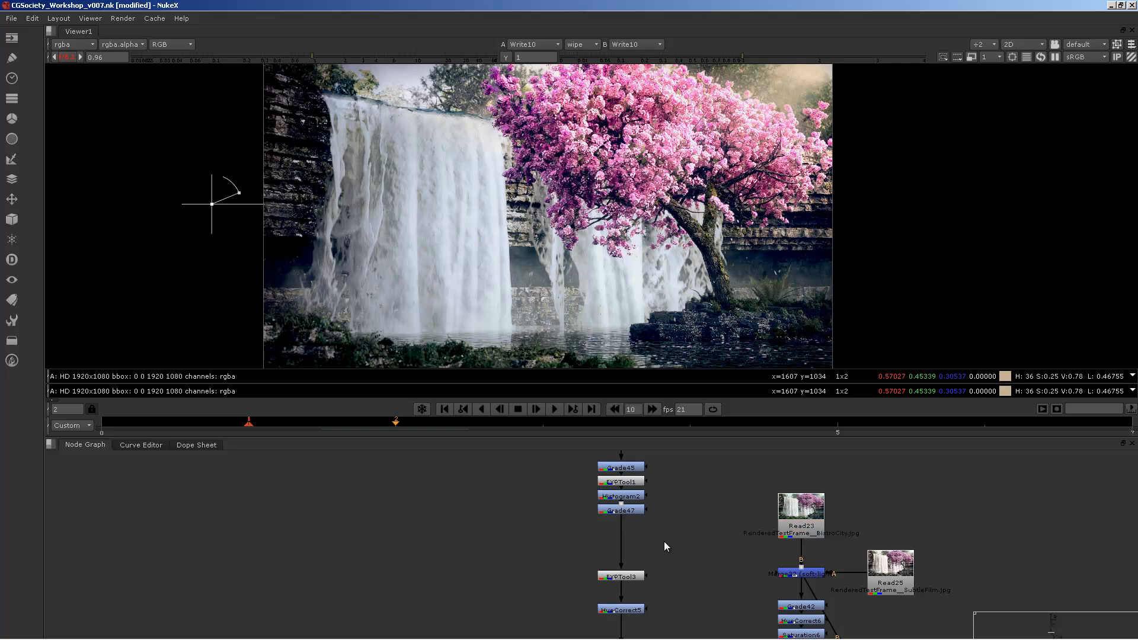
pyautogui.press('m')
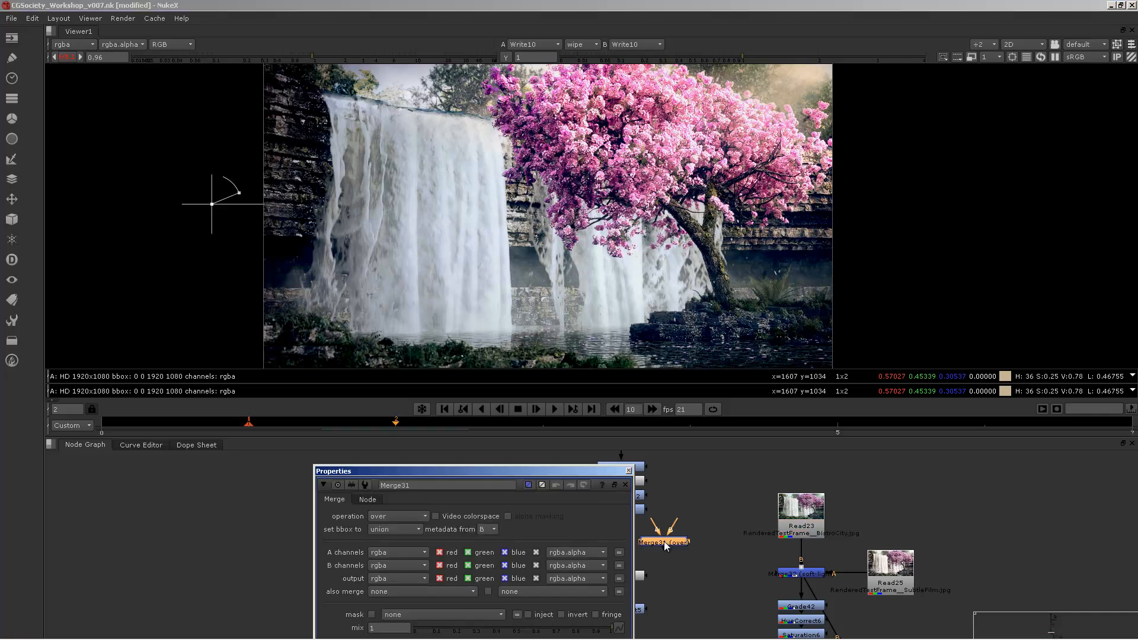
pyautogui.click(629, 471)
pyautogui.moveTo(653, 521); pyautogui.dragTo(622, 510)
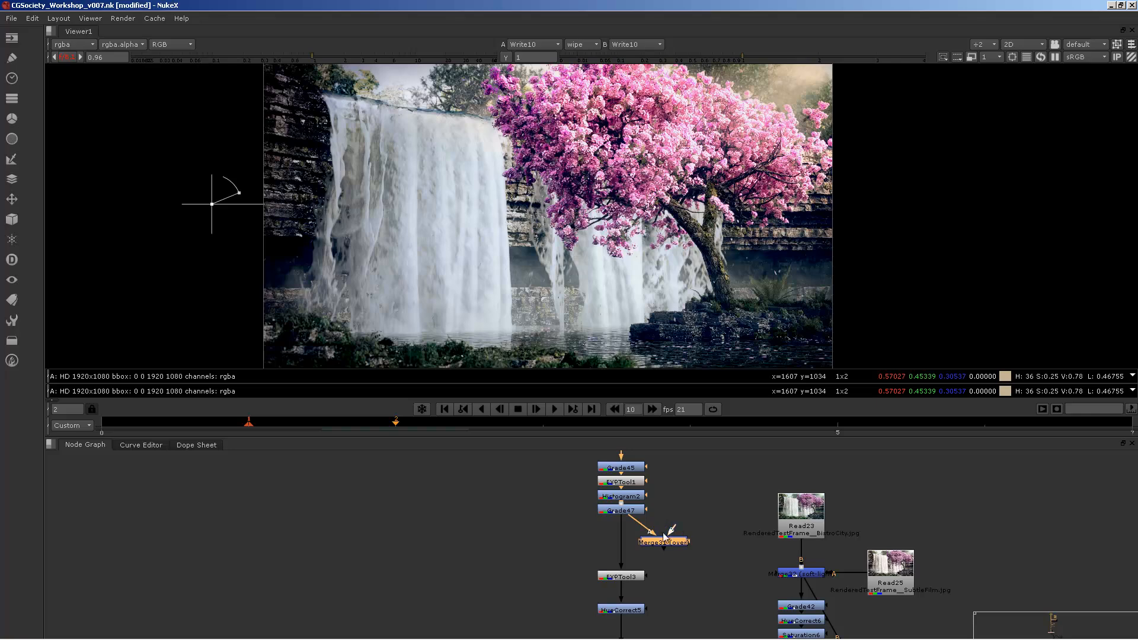
pyautogui.moveTo(654, 546); pyautogui.dragTo(658, 569)
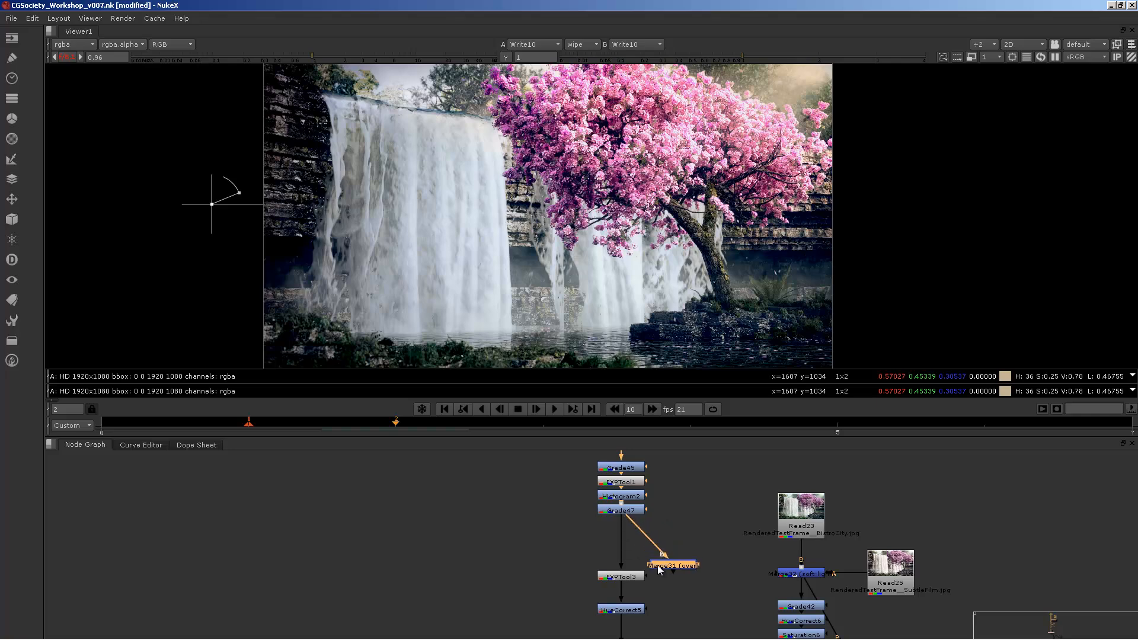
# Step: Check the properties of the new Merge node below Grade47, close them and delete the node
pyautogui.doubleClick(659, 566)
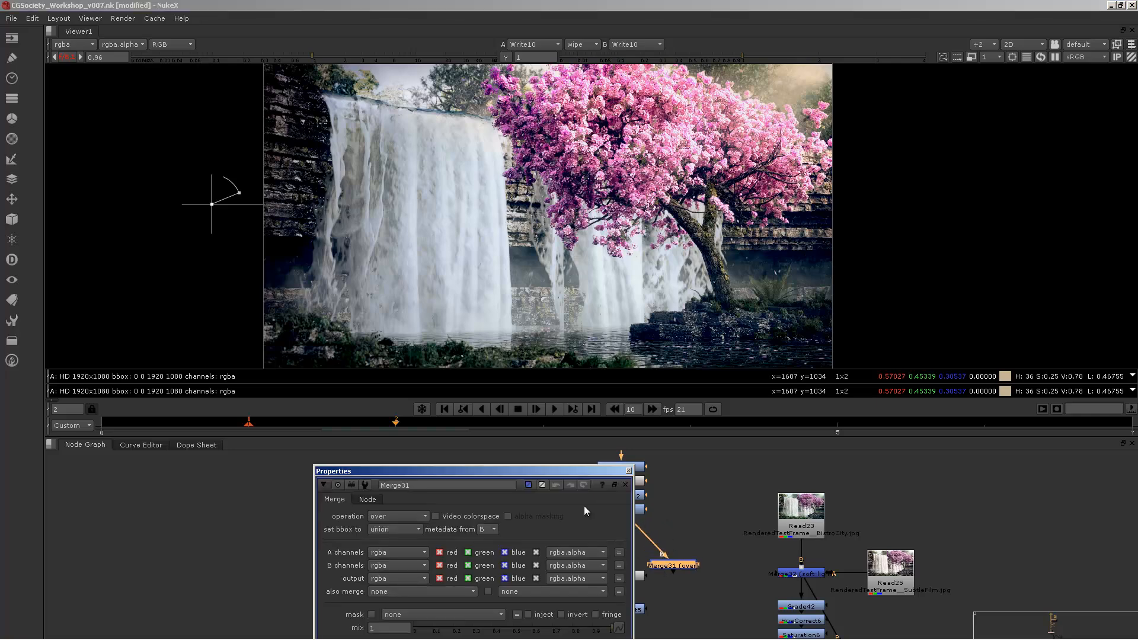
pyautogui.click(628, 471)
pyautogui.click(661, 520)
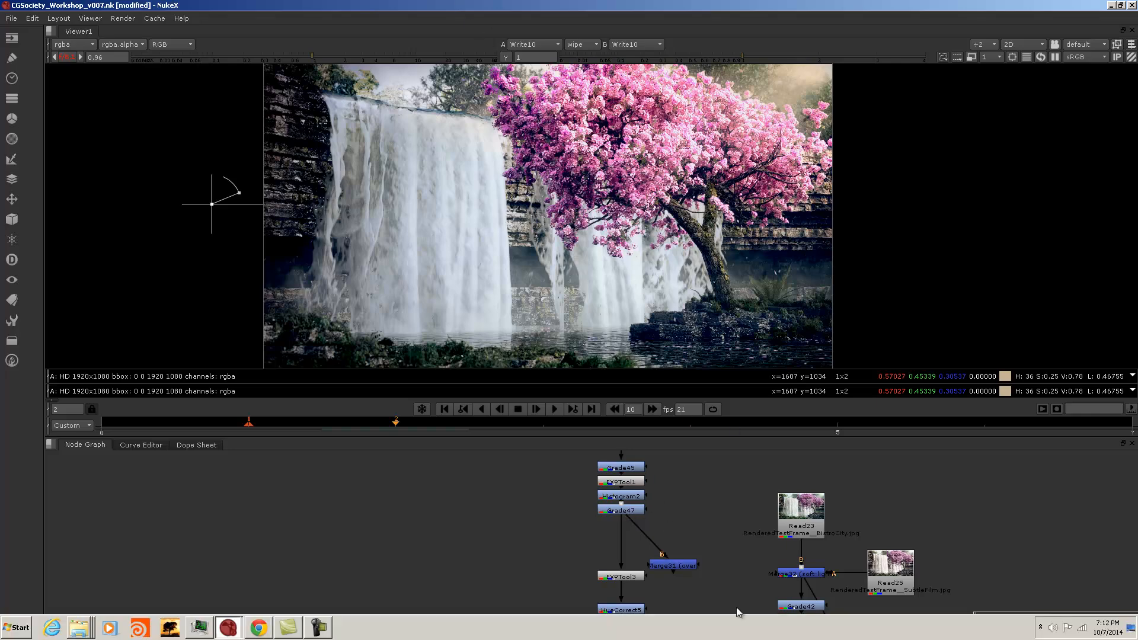
pyautogui.click(679, 567)
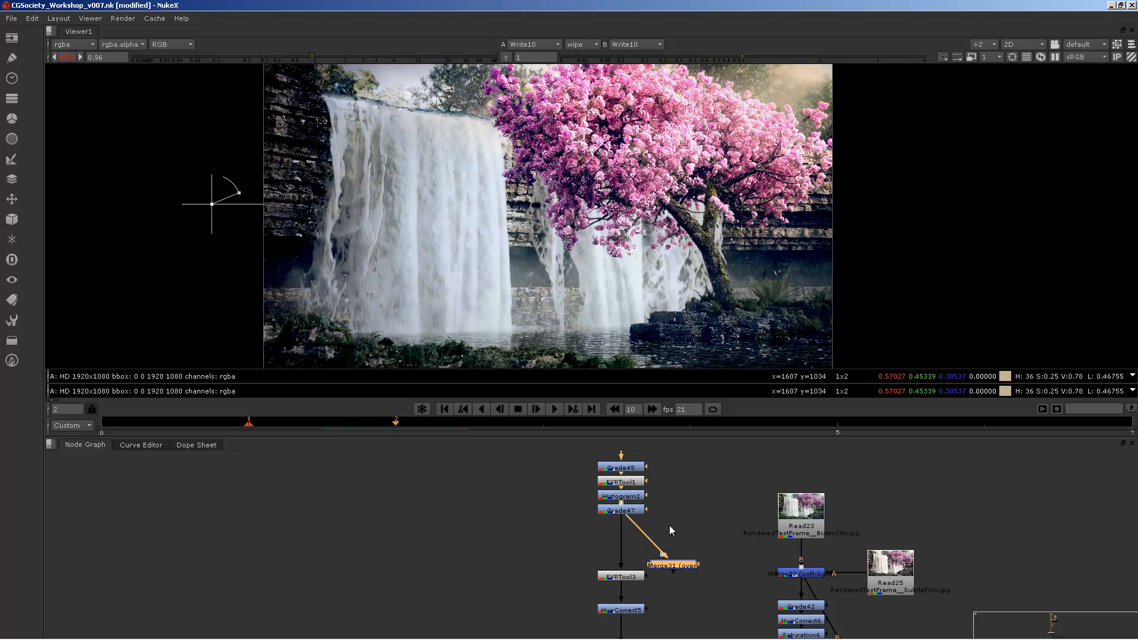
pyautogui.scroll(-3, 574, 307)
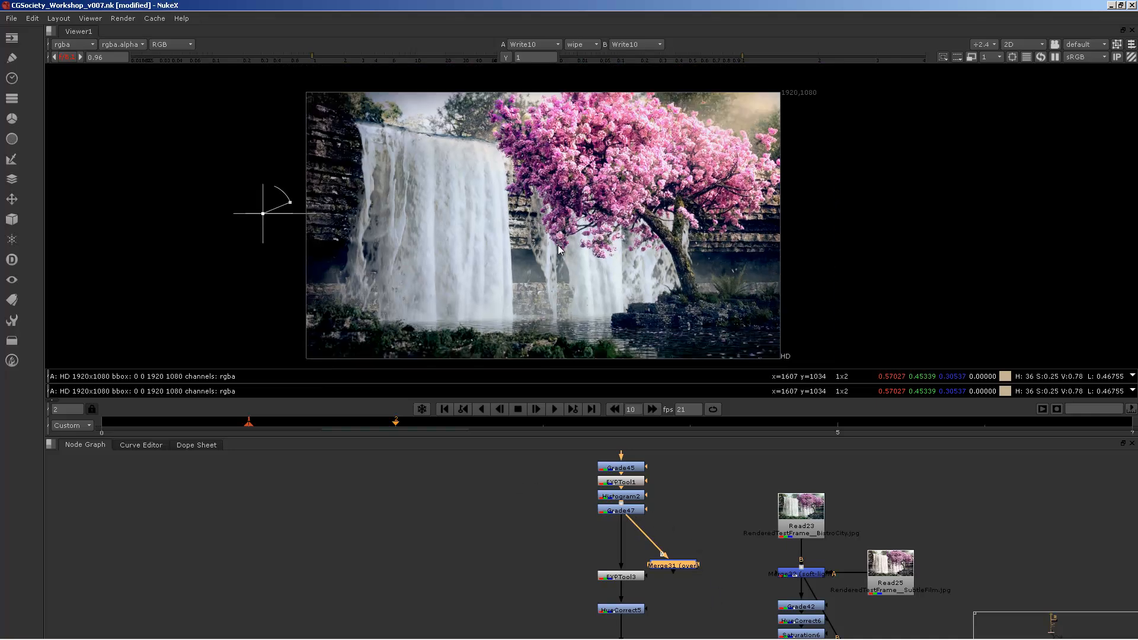
pyautogui.press('Delete')
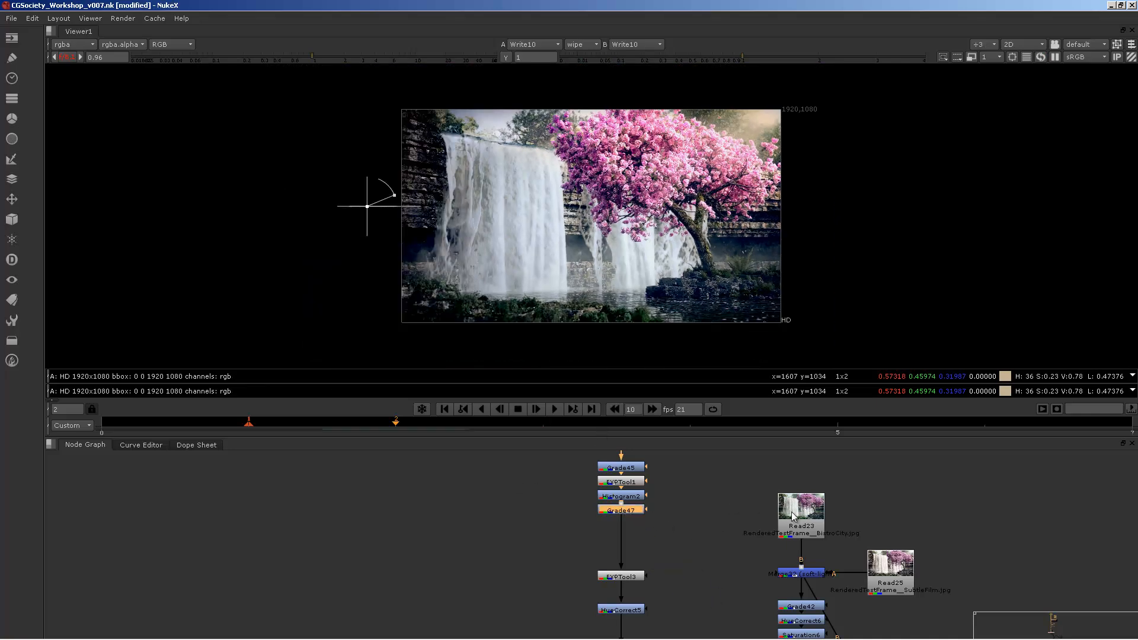
# Step: Inspect the two images feeding the soft-light merge, Read23 with the BistroCity frame and Read25 with the SubtleFilm frame
pyautogui.moveTo(893, 557); pyautogui.dragTo(841, 532, button='middle')
pyautogui.click(761, 481)
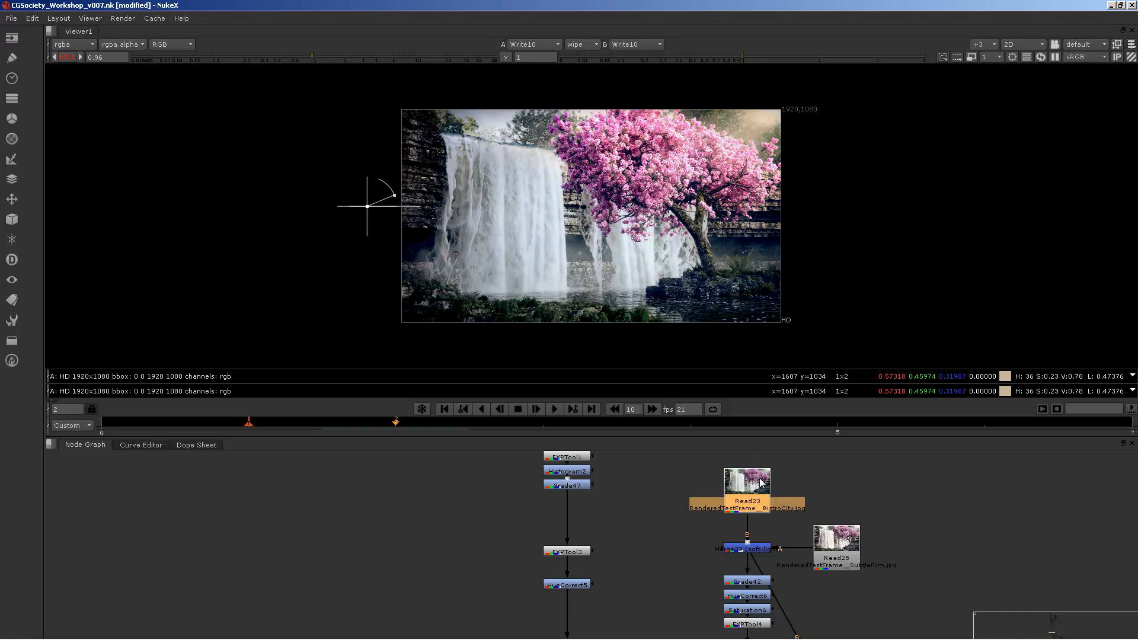
pyautogui.click(837, 537)
pyautogui.click(754, 483)
pyautogui.scroll(3, 846, 536)
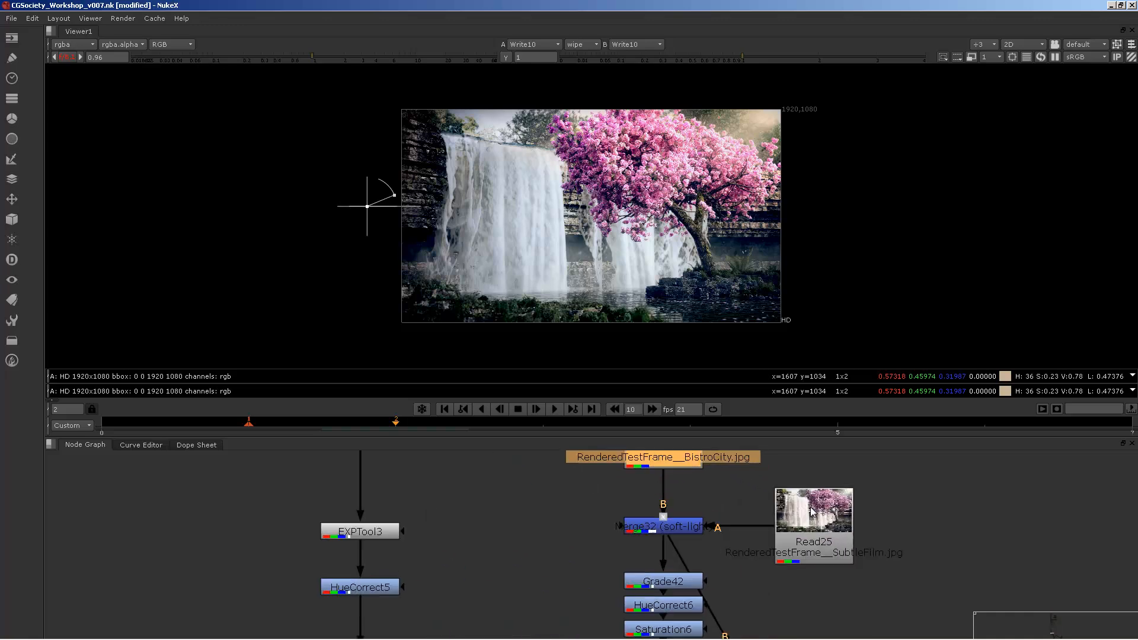
pyautogui.click(796, 541)
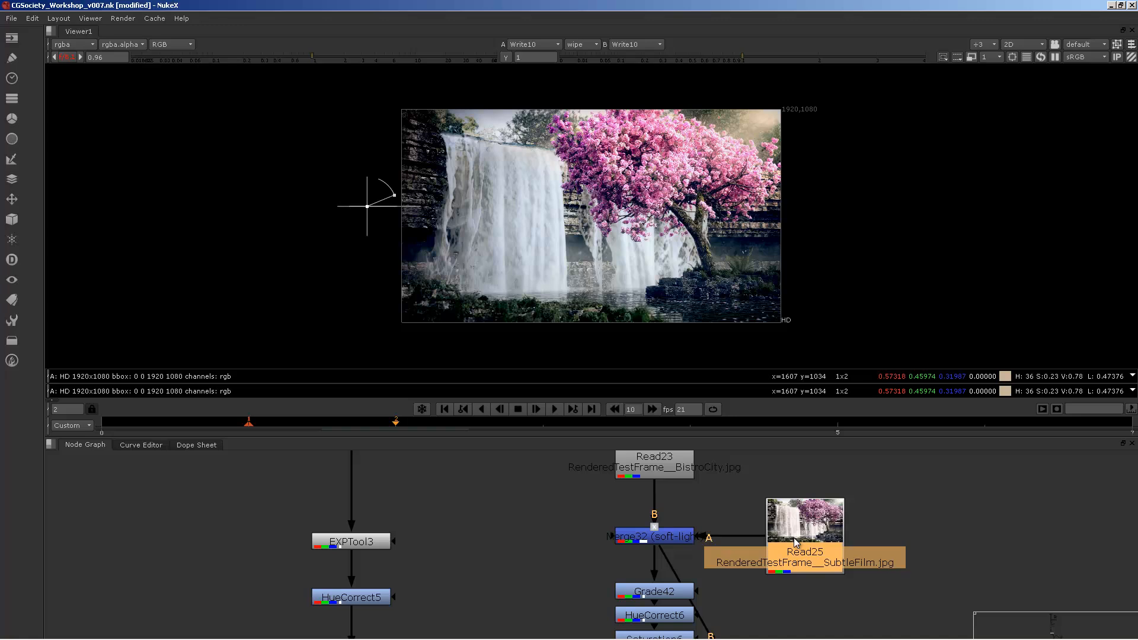
# Step: Show more of the hero-image branch and enlarge the node graph area at the expense of the viewer
pyautogui.scroll(-10, 796, 541)
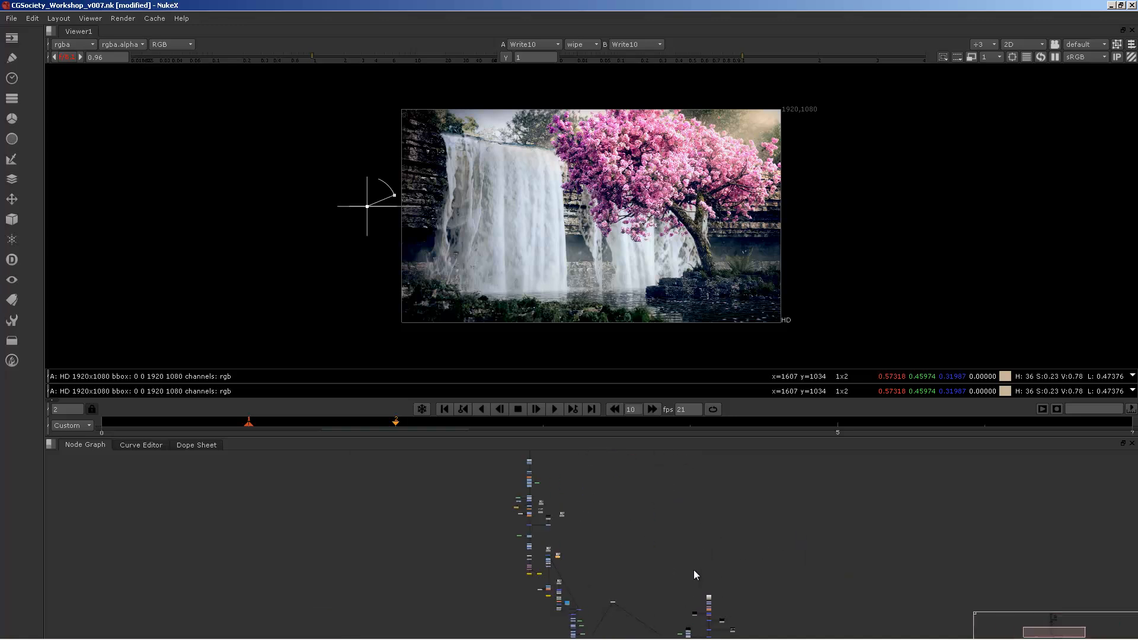
pyautogui.scroll(5, 699, 569)
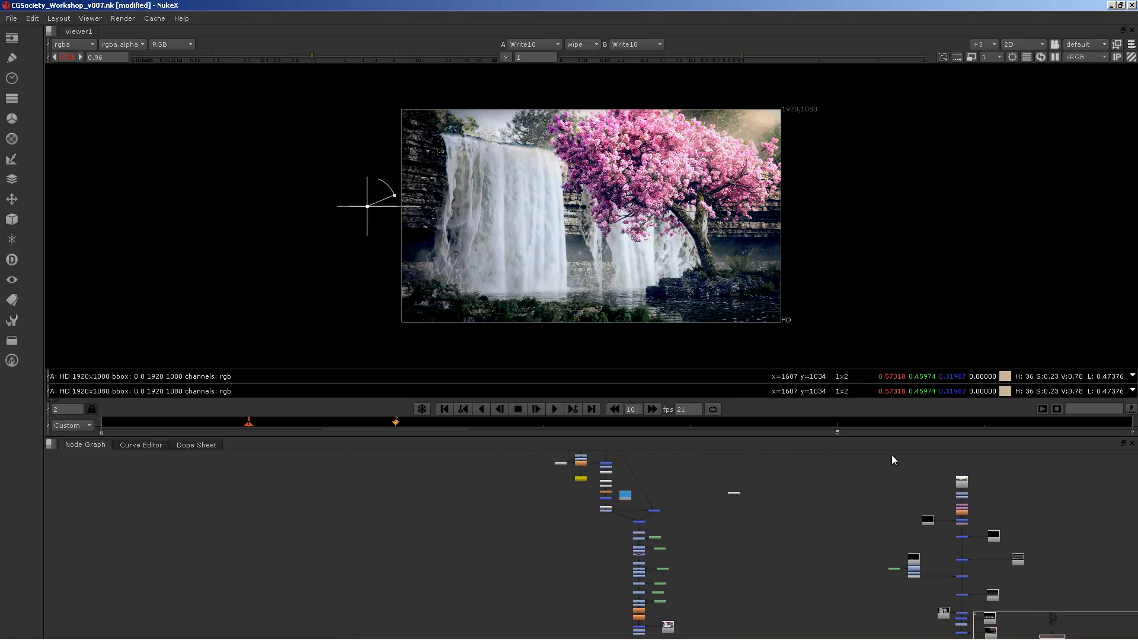
pyautogui.moveTo(894, 436); pyautogui.dragTo(897, 360)
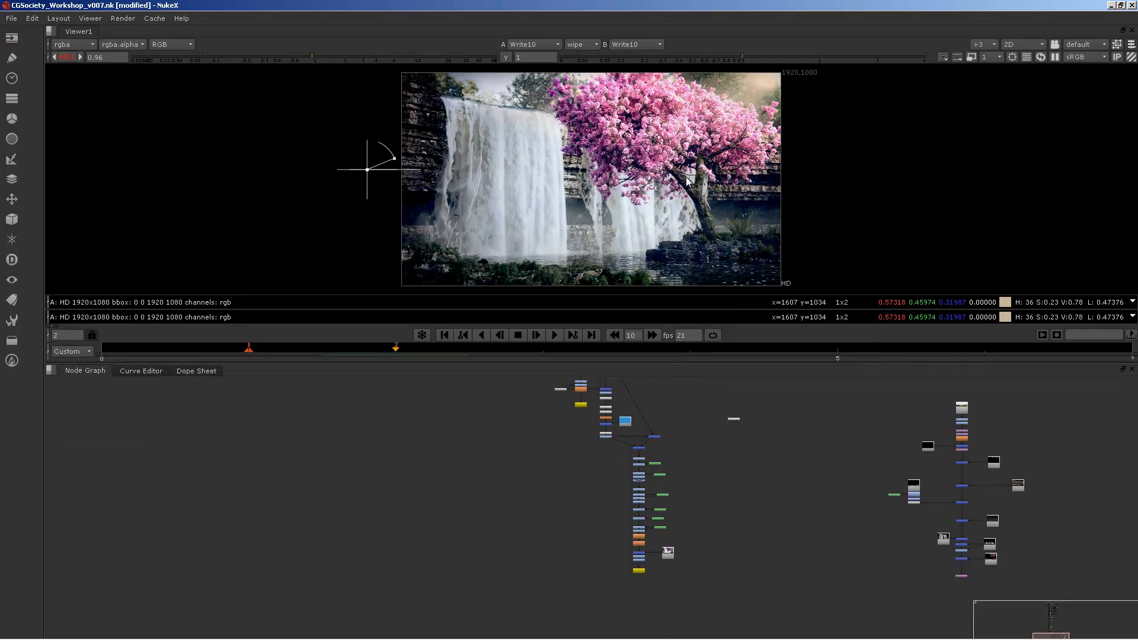
# Step: Review the correction chain of HueCorrect8, Grade50 and Grade51 together with the RotoPaint nodes that mask it
pyautogui.moveTo(716, 527); pyautogui.dragTo(688, 566, button='middle')
pyautogui.scroll(3, 776, 460)
pyautogui.moveTo(862, 513); pyautogui.dragTo(713, 512, button='middle')
pyautogui.scroll(1, 840, 469)
pyautogui.moveTo(453, 493); pyautogui.dragTo(874, 474, button='middle')
pyautogui.scroll(-1, 875, 474)
pyautogui.scroll(2, 702, 463)
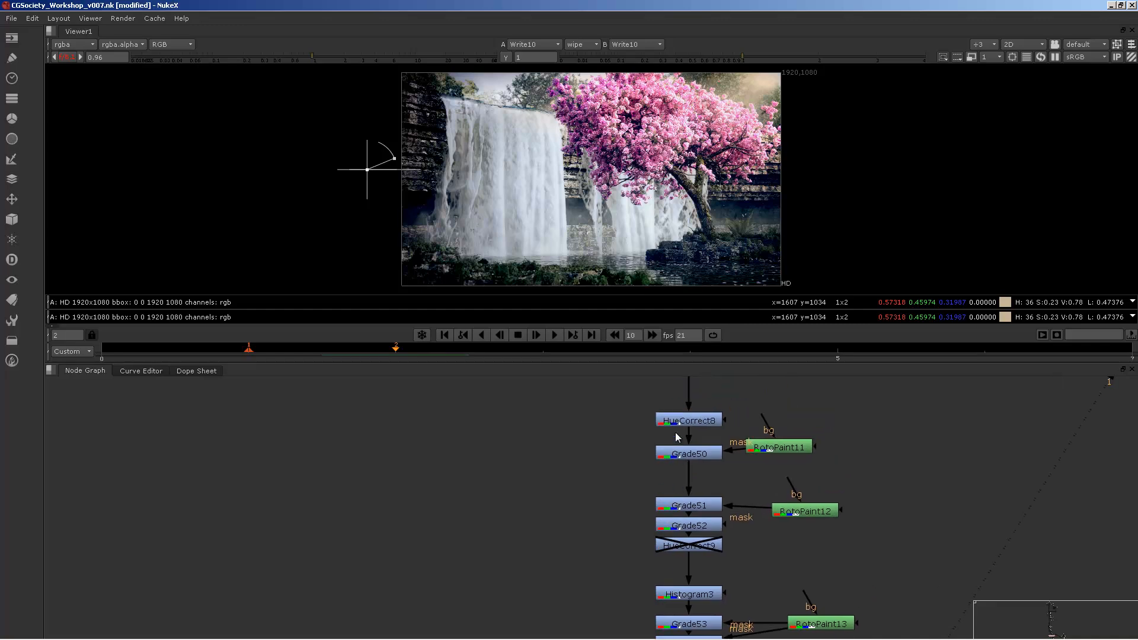
pyautogui.click(686, 416)
pyautogui.click(686, 454)
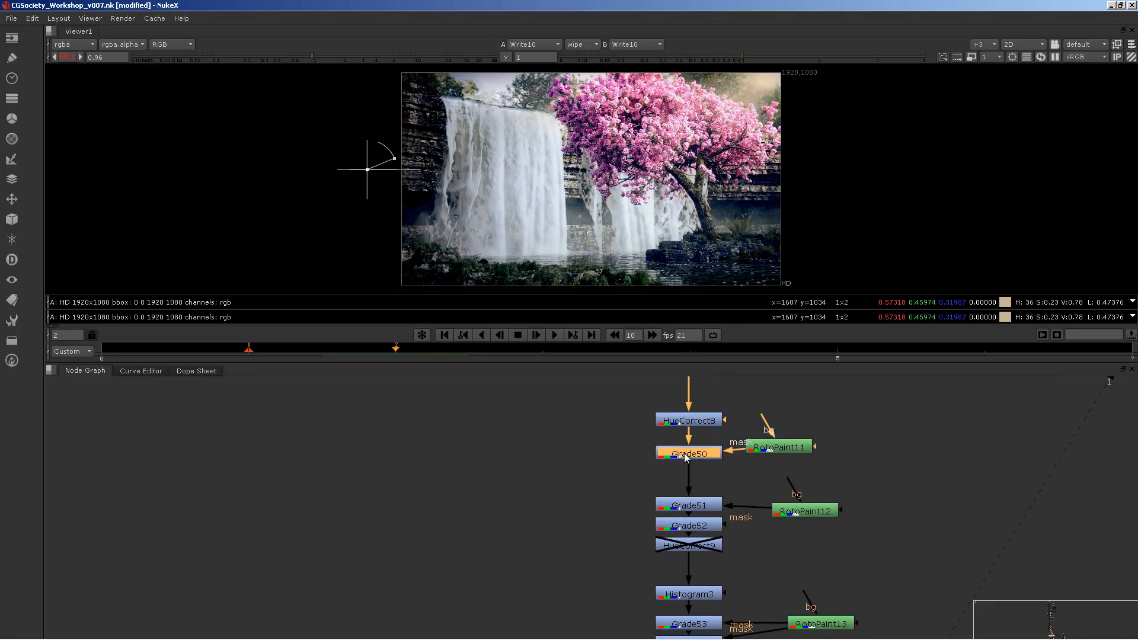
pyautogui.click(689, 417)
pyautogui.click(688, 452)
pyautogui.click(699, 506)
pyautogui.moveTo(708, 595); pyautogui.dragTo(725, 416, button='middle')
pyautogui.click(735, 517)
pyautogui.scroll(-1, 732, 577)
pyautogui.moveTo(732, 577); pyautogui.dragTo(721, 493, button='middle')
# Step: Follow the script from the final corrections back up past the merges and test-frame branch
pyautogui.moveTo(704, 566); pyautogui.dragTo(662, 627, button='middle')
pyautogui.scroll(-1, 696, 527)
pyautogui.scroll(-4, 647, 522)
pyautogui.moveTo(659, 431); pyautogui.dragTo(696, 629, button='middle')
pyautogui.scroll(4, 652, 513)
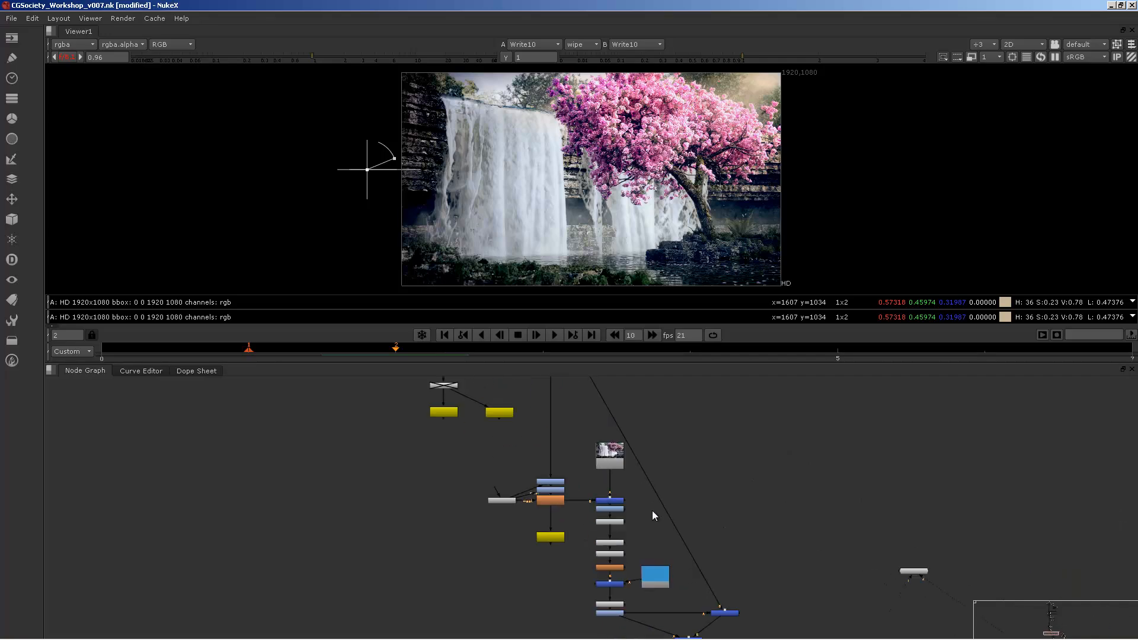
pyautogui.moveTo(709, 543); pyautogui.dragTo(795, 559, button='middle')
pyautogui.moveTo(655, 434); pyautogui.dragTo(800, 622, button='middle')
pyautogui.moveTo(653, 520); pyautogui.dragTo(667, 596, button='middle')
# Step: Trace the main branch up past Ramp1, Glow1 and VolumeRays1, and inspect Grade29 and Exposure4
pyautogui.scroll(2, 667, 600)
pyautogui.scroll(-2, 660, 574)
pyautogui.moveTo(551, 406); pyautogui.dragTo(638, 568, button='middle')
pyautogui.scroll(3, 640, 519)
pyautogui.moveTo(651, 384); pyautogui.dragTo(628, 511, button='middle')
pyautogui.scroll(-1, 628, 511)
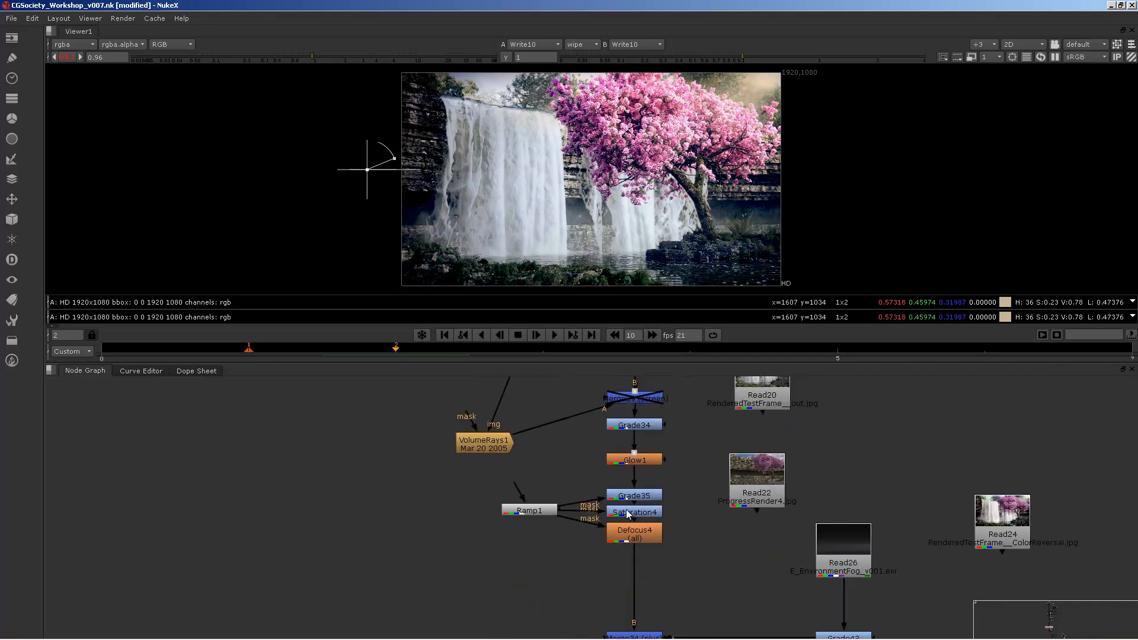
pyautogui.scroll(-1, 630, 479)
pyautogui.moveTo(636, 434); pyautogui.dragTo(627, 522, button='middle')
pyautogui.scroll(3, 626, 504)
pyautogui.click(627, 481)
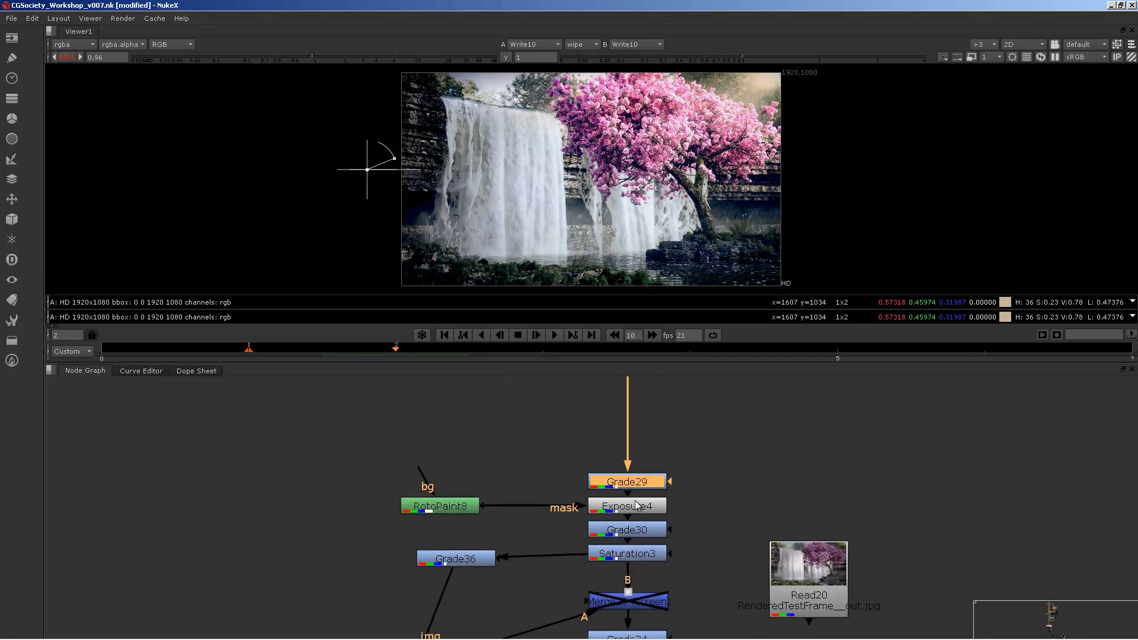
pyautogui.click(627, 505)
# Step: Follow the main branch up past Sharpen1 and its stack of grades to the element branches feeding it
pyautogui.scroll(-5, 729, 447)
pyautogui.scroll(-2, 661, 358)
pyautogui.scroll(1, 639, 509)
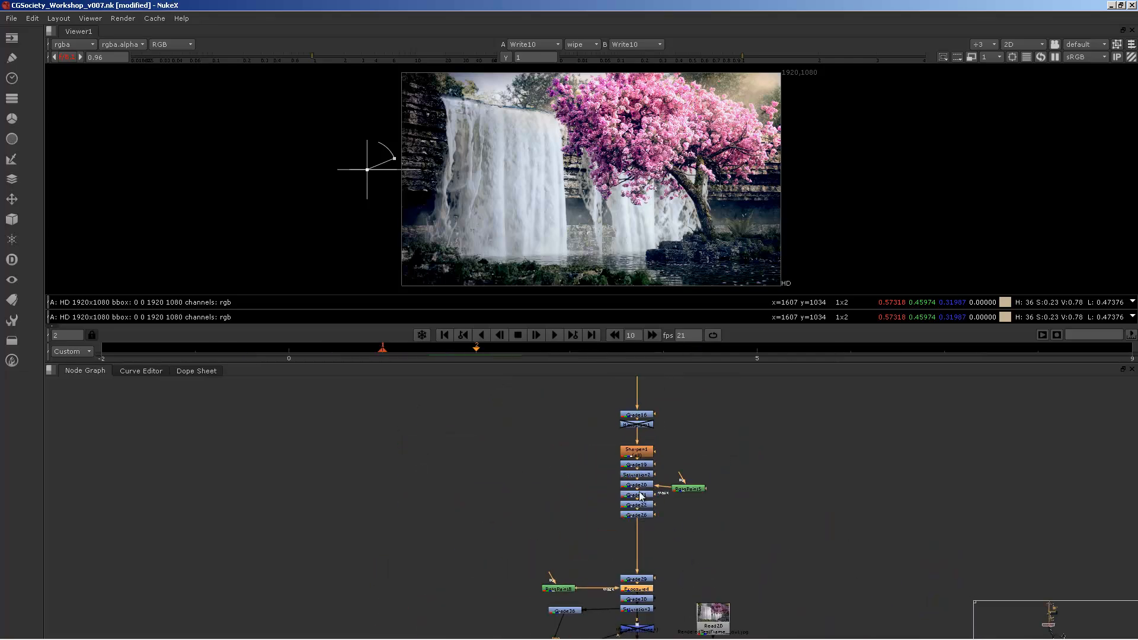
pyautogui.scroll(3, 638, 475)
pyautogui.moveTo(639, 426); pyautogui.dragTo(632, 574, button='middle')
pyautogui.scroll(-2, 633, 573)
pyautogui.scroll(-1, 660, 556)
pyautogui.moveTo(673, 380); pyautogui.dragTo(584, 592, button='middle')
pyautogui.scroll(-2, 583, 593)
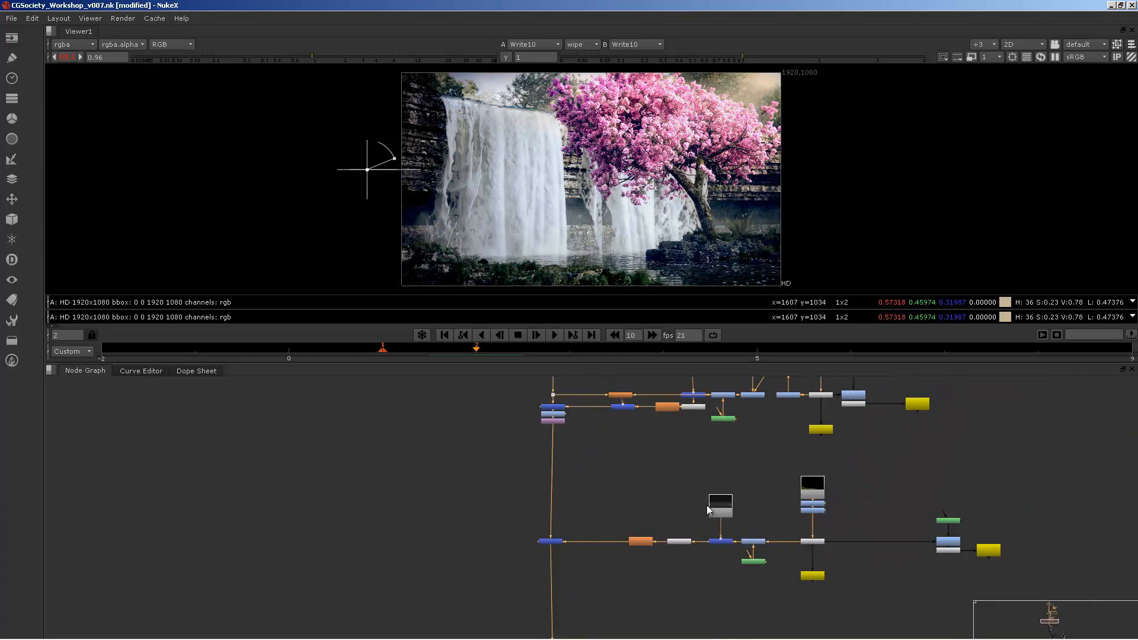
# Step: Examine the side branches and read elements merged into the upper part of the main branch
pyautogui.moveTo(736, 512); pyautogui.dragTo(604, 588, button='middle')
pyautogui.moveTo(626, 461)
pyautogui.mouseDown(button='middle')
pyautogui.moveTo(645, 496)
pyautogui.moveTo(698, 507)
pyautogui.mouseUp(button='middle')
pyautogui.moveTo(542, 451); pyautogui.dragTo(577, 505, button='middle')
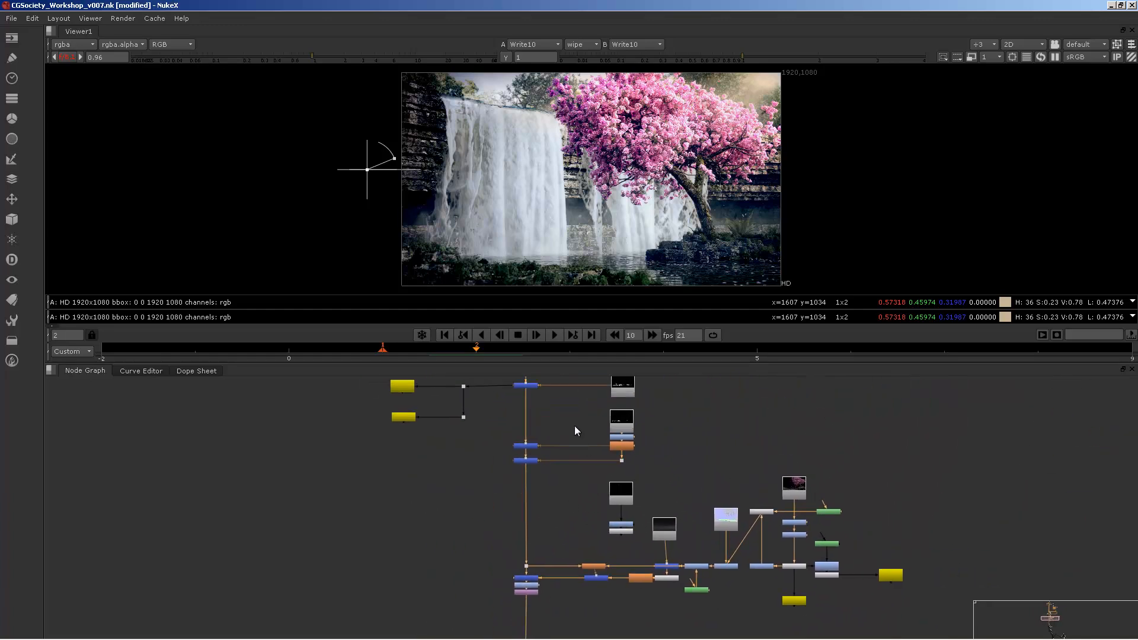
pyautogui.moveTo(574, 431); pyautogui.dragTo(612, 480, button='middle')
pyautogui.moveTo(611, 394); pyautogui.dragTo(607, 493, button='middle')
# Step: View the whole script in overview, from its top down to the hero-image and neighbouring separate branches
pyautogui.scroll(-6, 661, 521)
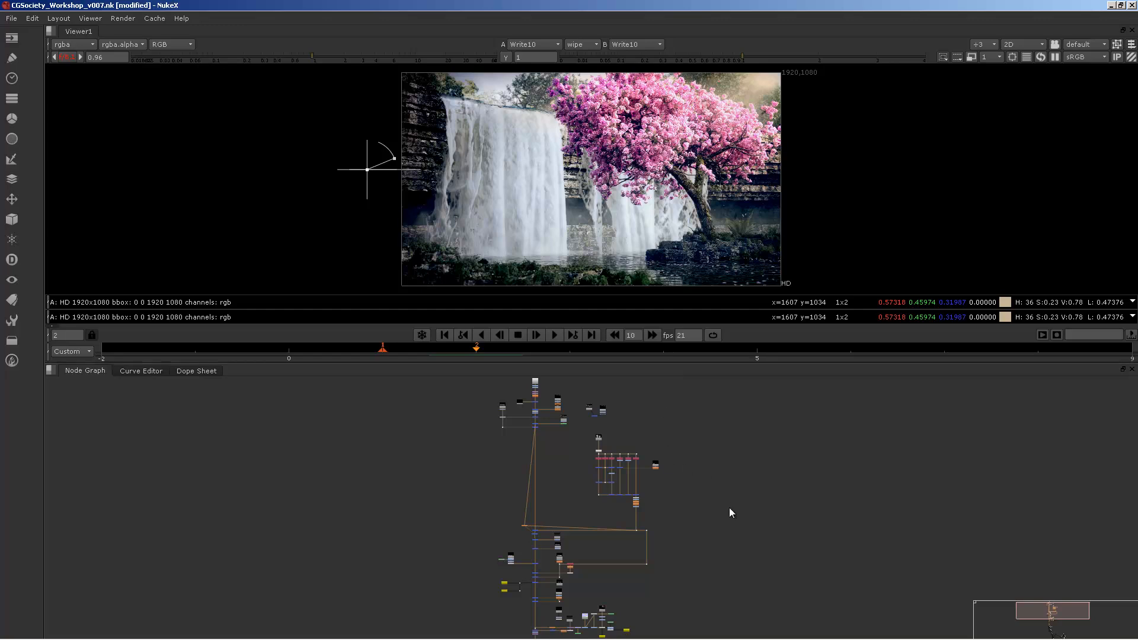
pyautogui.scroll(-3, 729, 507)
pyautogui.moveTo(729, 507); pyautogui.dragTo(642, 479, button='middle')
pyautogui.moveTo(673, 521); pyautogui.dragTo(559, 445, button='middle')
pyautogui.moveTo(613, 525); pyautogui.dragTo(656, 427, button='middle')
pyautogui.scroll(4, 578, 567)
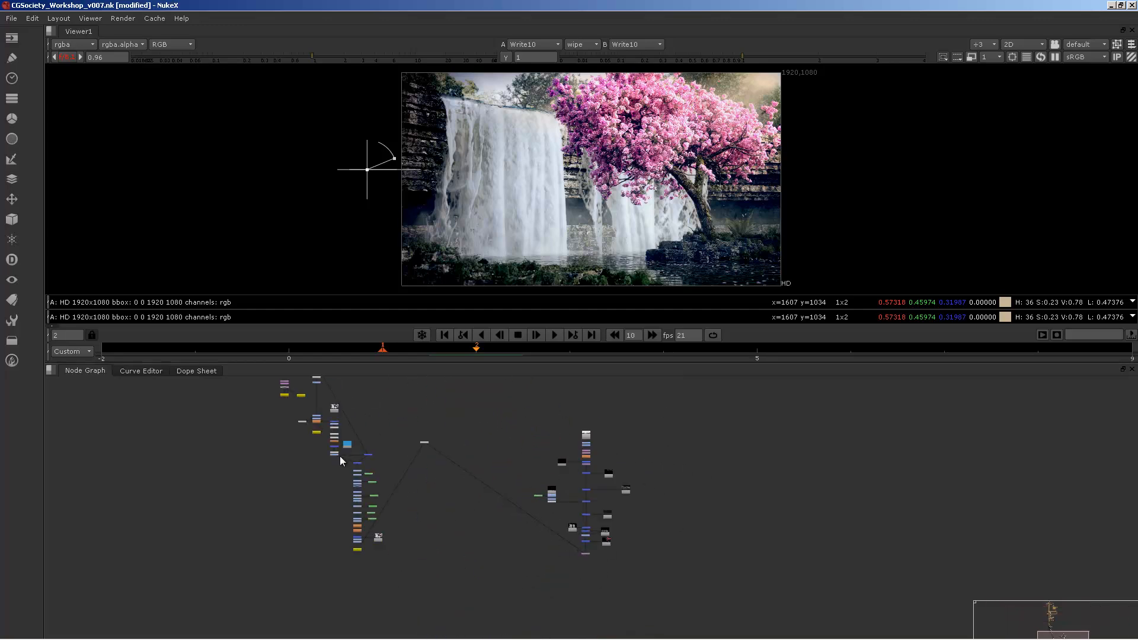
# Step: Select all nodes of the separate branch beside the hero-image chain and shift the viewer's on-screen handle slightly away from the image
pyautogui.moveTo(488, 515); pyautogui.dragTo(540, 572, button='middle')
pyautogui.scroll(2, 591, 507)
pyautogui.moveTo(591, 507); pyautogui.dragTo(588, 467, button='middle')
pyautogui.moveTo(561, 413); pyautogui.dragTo(757, 639)
pyautogui.moveTo(573, 580); pyautogui.dragTo(813, 524, button='middle')
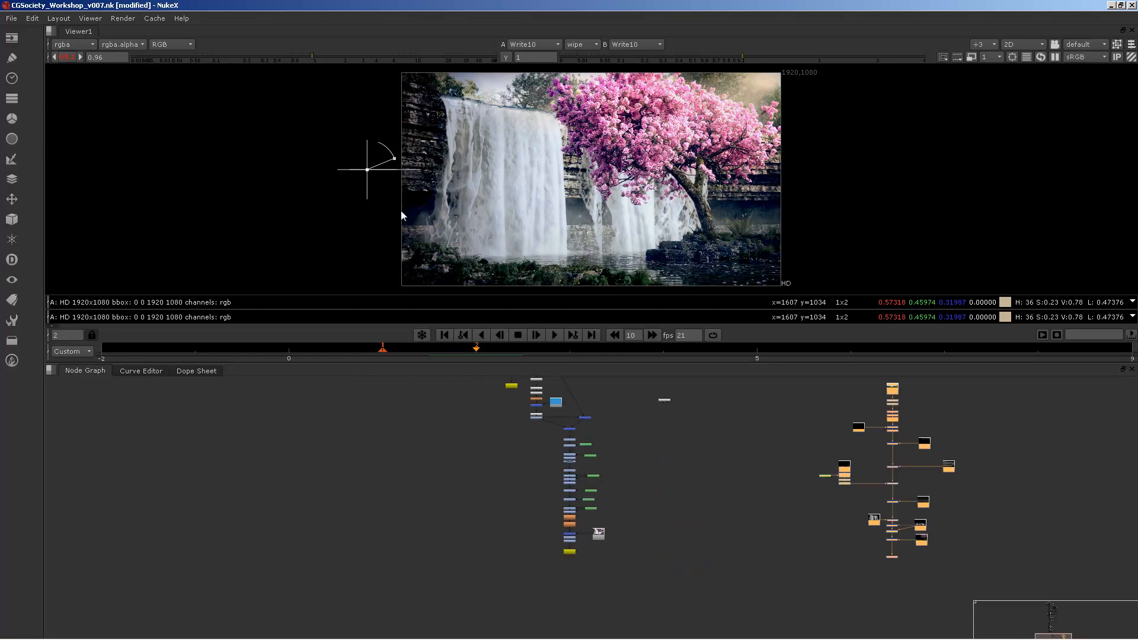
pyautogui.moveTo(366, 169); pyautogui.dragTo(346, 162)
# Step: Review the end of the hero-image branch, from the masked grades through Soften1 and Sharpen2 to Write10
pyautogui.moveTo(744, 526); pyautogui.dragTo(731, 545, button='middle')
pyautogui.scroll(4, 579, 501)
pyautogui.moveTo(596, 580); pyautogui.dragTo(672, 520, button='middle')
pyautogui.scroll(3, 672, 520)
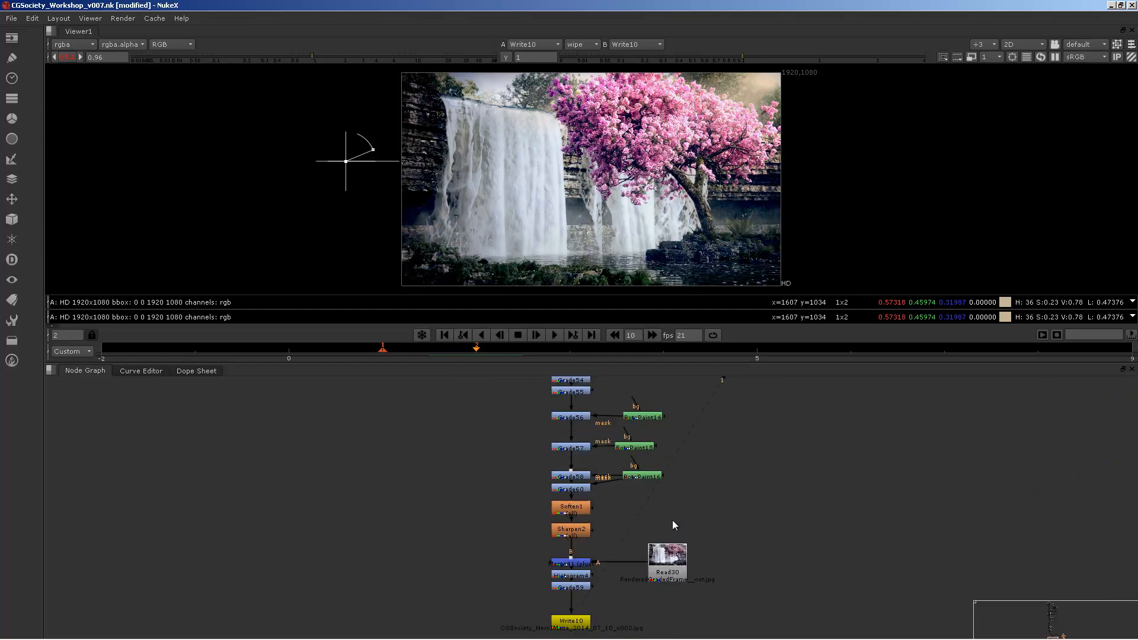
pyautogui.click(567, 621)
pyautogui.moveTo(650, 180)
pyautogui.mouseDown(button='middle')
pyautogui.moveTo(658, 196)
pyautogui.moveTo(662, 160)
pyautogui.moveTo(647, 176)
pyautogui.mouseUp(button='middle')
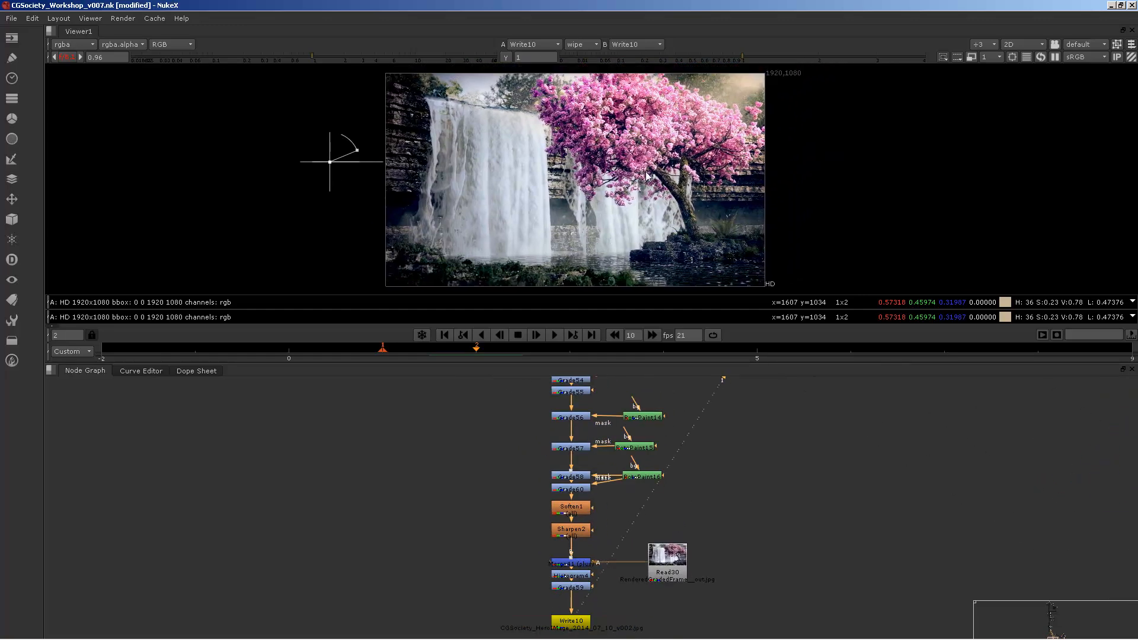
pyautogui.moveTo(638, 555); pyautogui.dragTo(687, 480, button='middle')
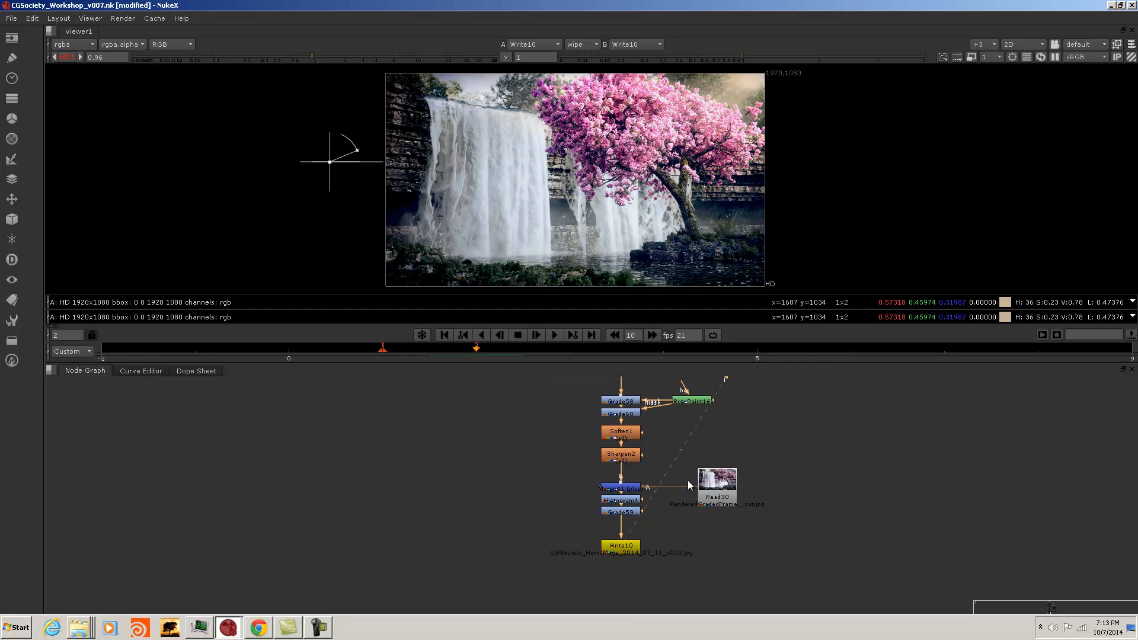
# Step: Select the Write10 node and examine the final waterfall image together with the Merge41, Histogram4 and Grade59 nodes above it
pyautogui.scroll(3, 589, 549)
pyautogui.click(628, 544)
pyautogui.moveTo(638, 186); pyautogui.dragTo(602, 156, button='middle')
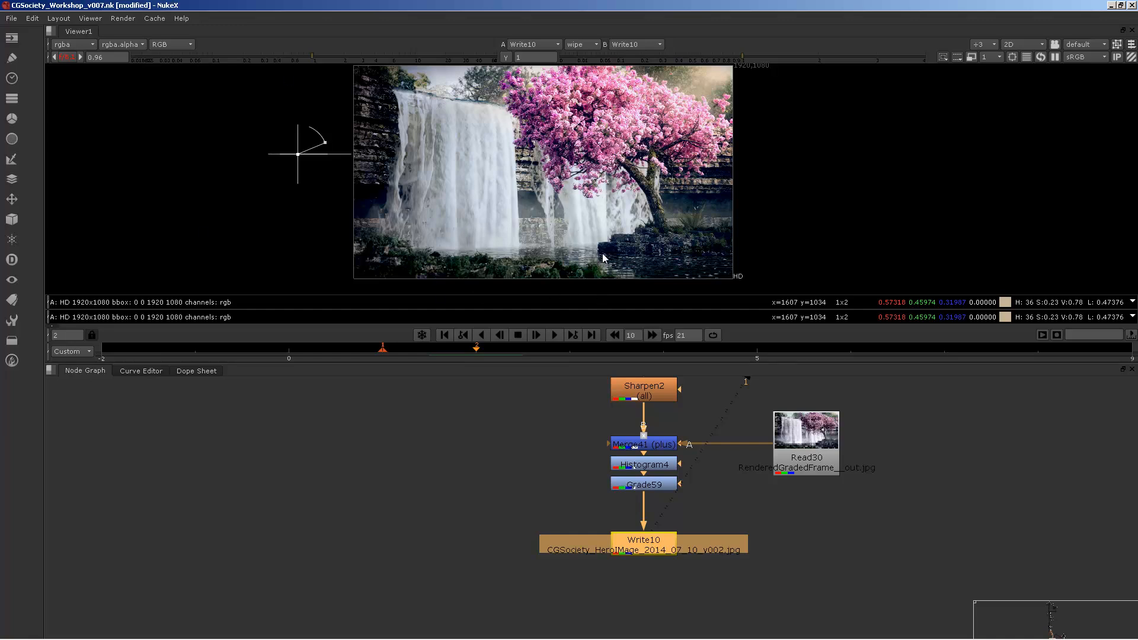
pyautogui.moveTo(603, 257); pyautogui.dragTo(616, 252, button='middle')
pyautogui.moveTo(821, 528); pyautogui.dragTo(724, 486, button='middle')
pyautogui.moveTo(619, 203); pyautogui.dragTo(600, 191, button='middle')
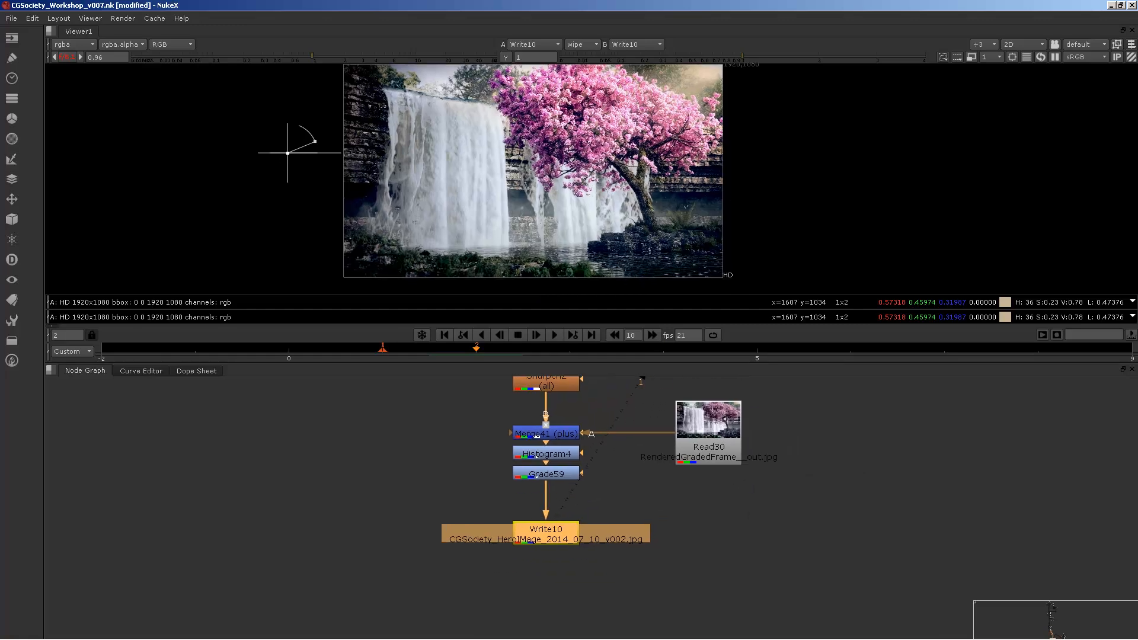